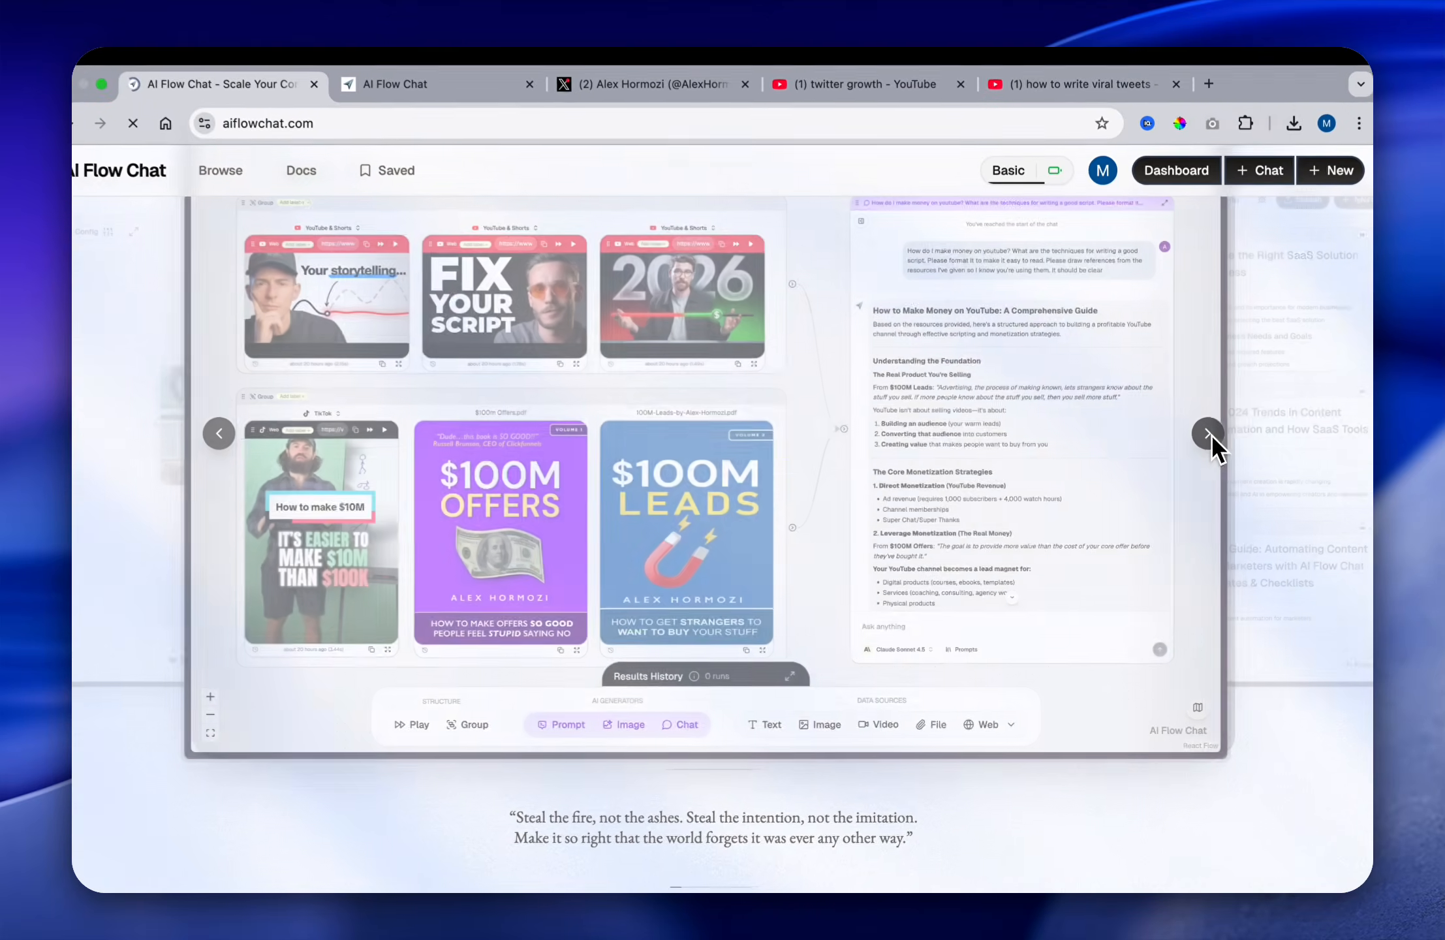
# Step: Look through the user testimonials and the section after them on the AI Flow Chat homepage
pyautogui.click(1312, 190)
pyautogui.scroll(-10, 1141, 540)
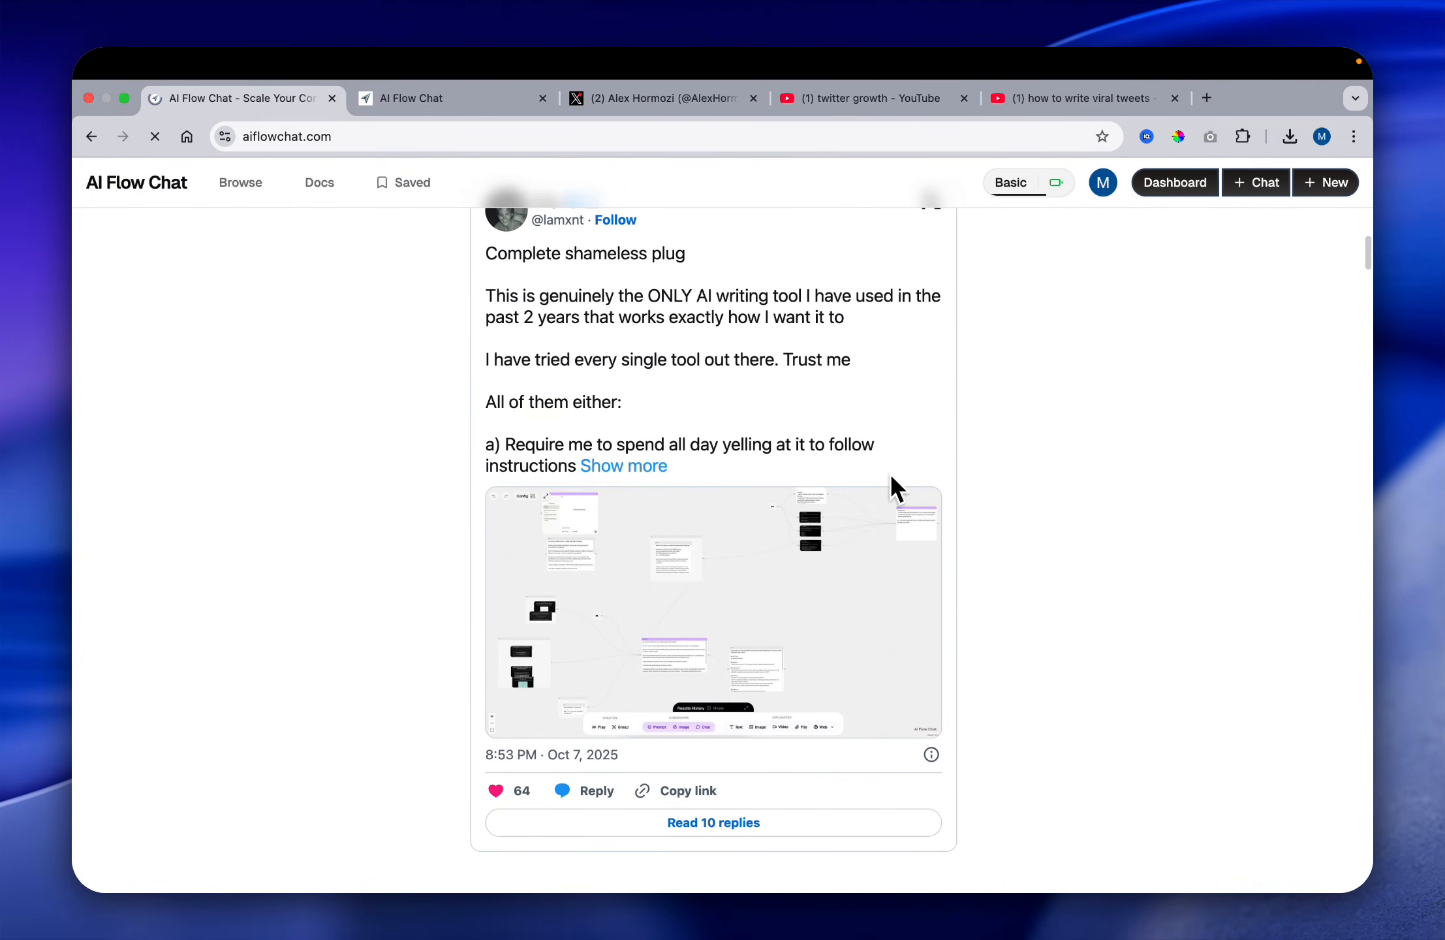
pyautogui.scroll(-10, 1120, 605)
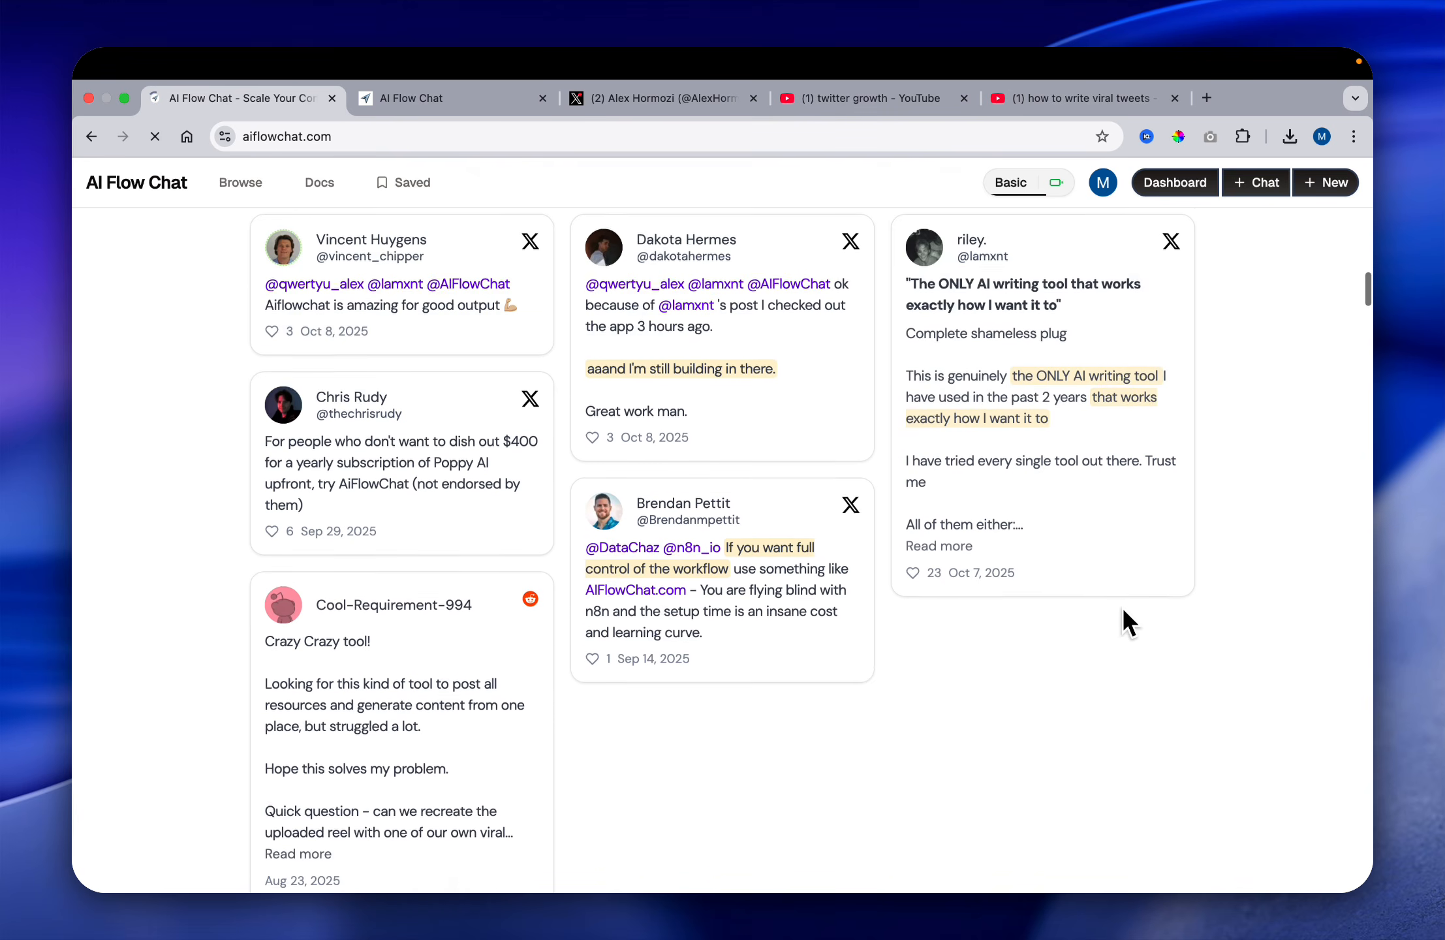
pyautogui.scroll(-3, 1122, 606)
pyautogui.scroll(-2, 1122, 608)
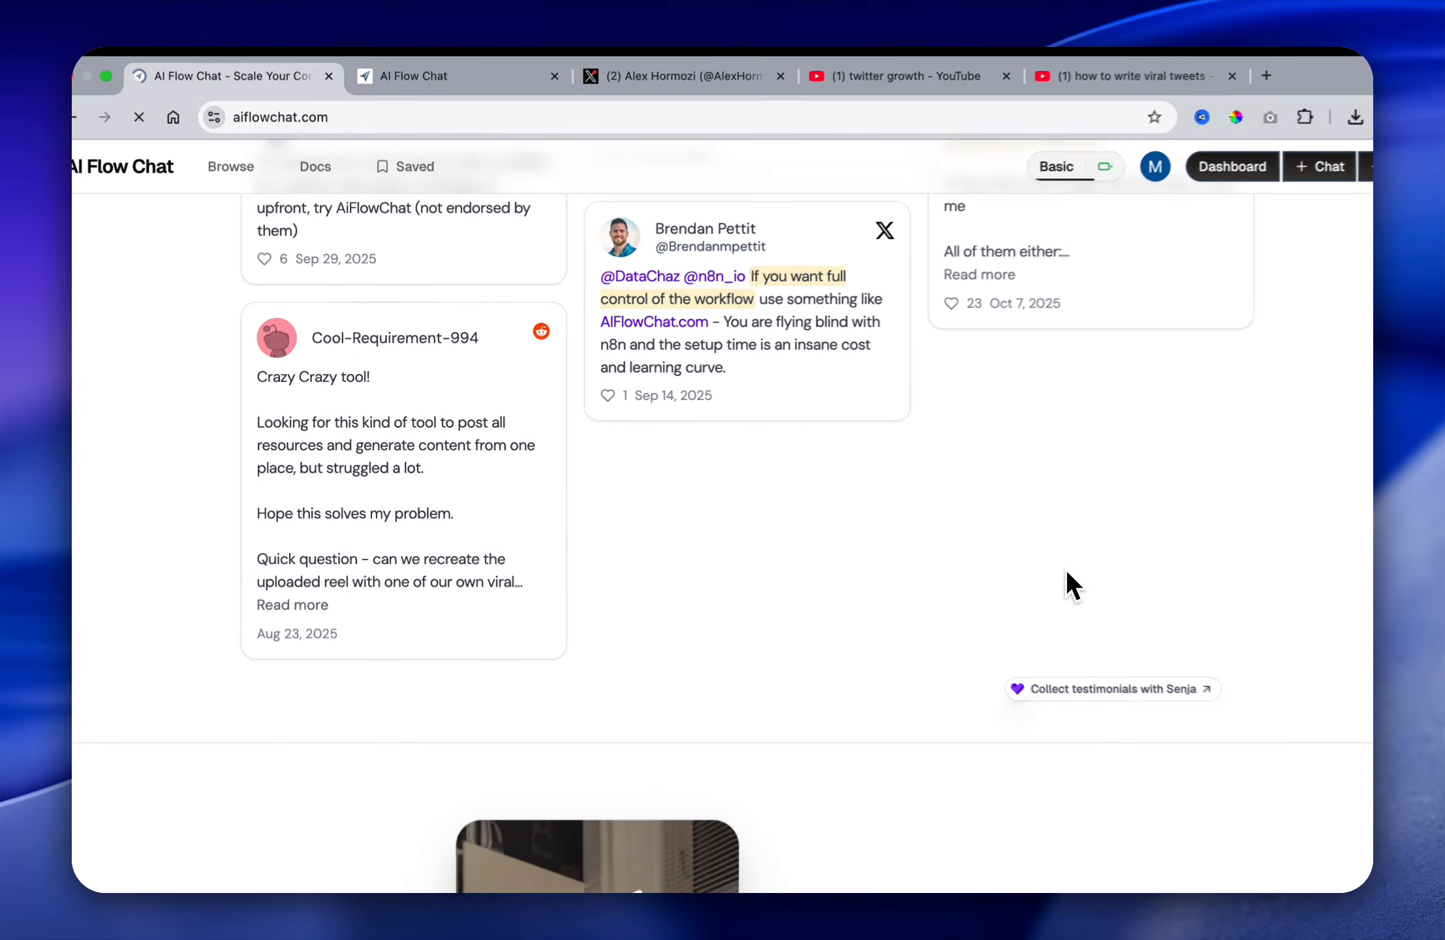
pyautogui.scroll(-2, 1023, 562)
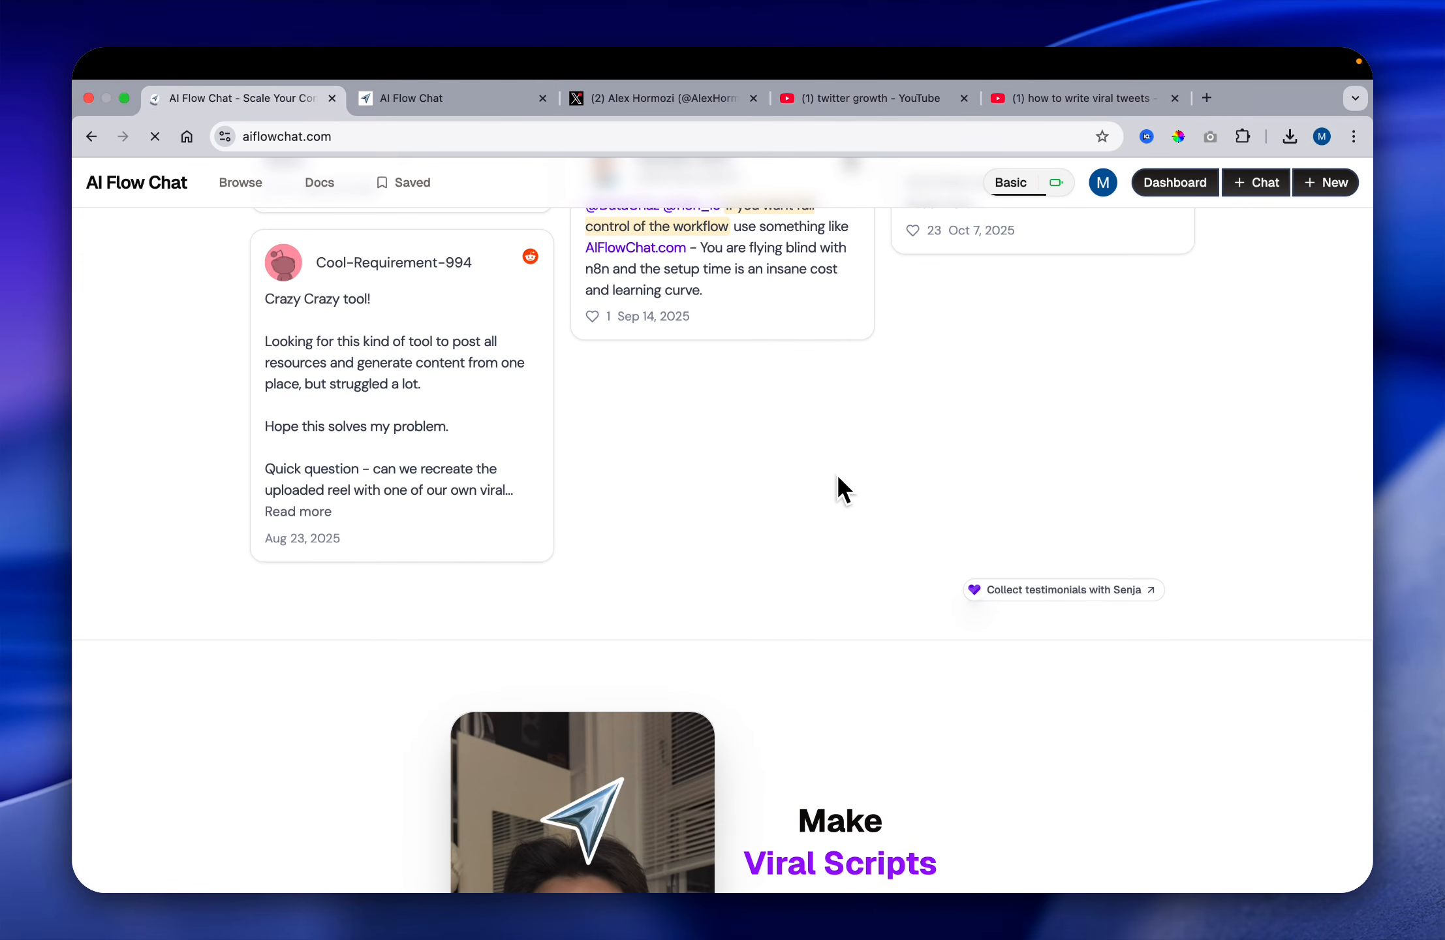
# Step: Open the Flows overview, browse the existing projects, and check the usage and limits of the Basic plan
pyautogui.click(461, 98)
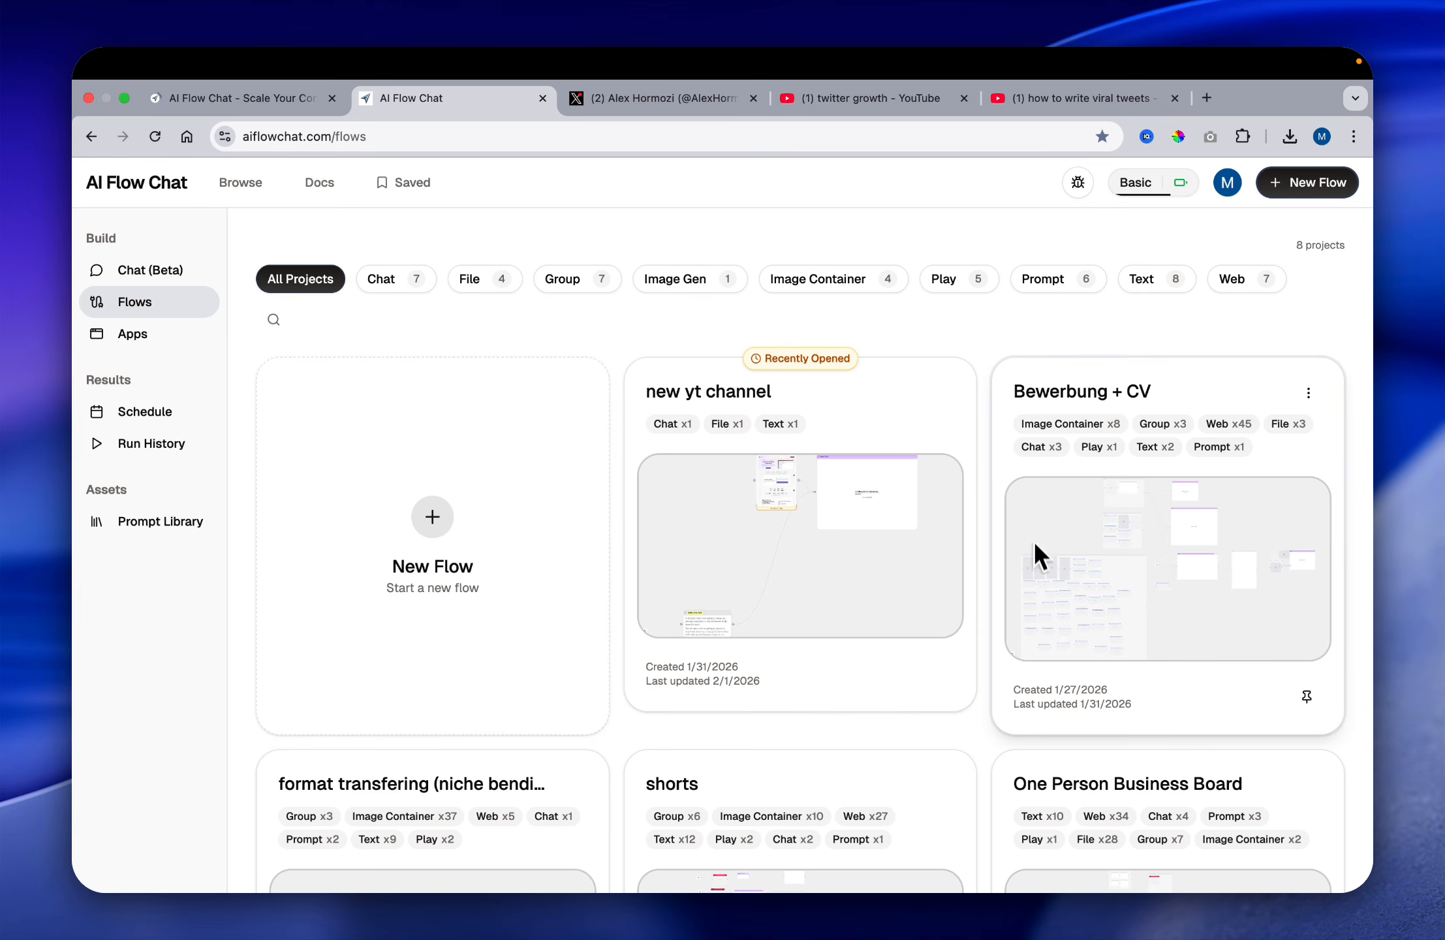
pyautogui.scroll(-10, 1031, 588)
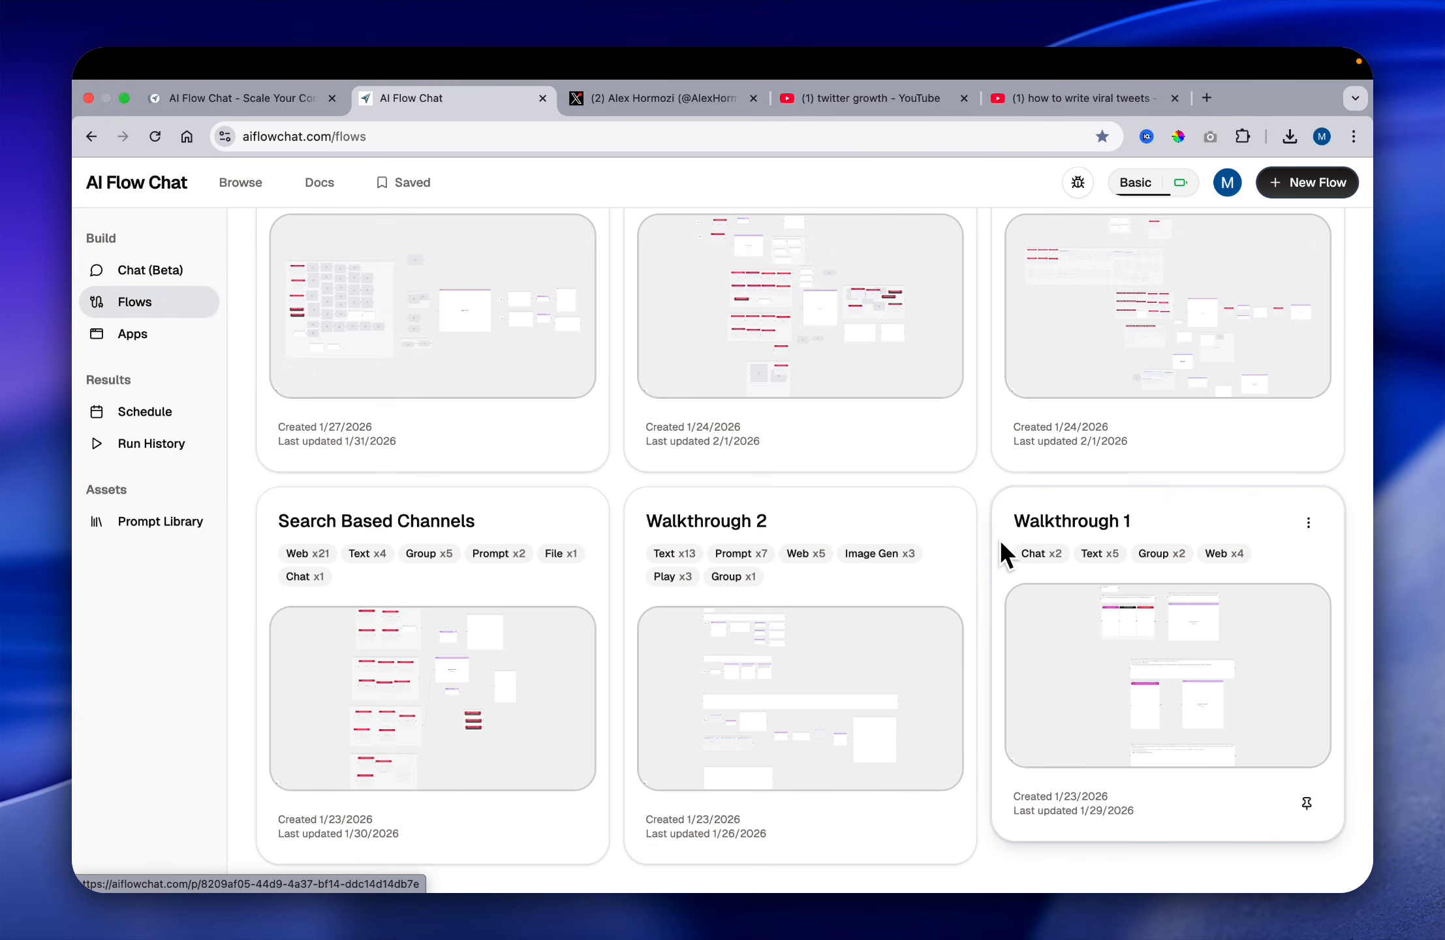
pyautogui.scroll(1, 1045, 542)
pyautogui.scroll(5, 1059, 544)
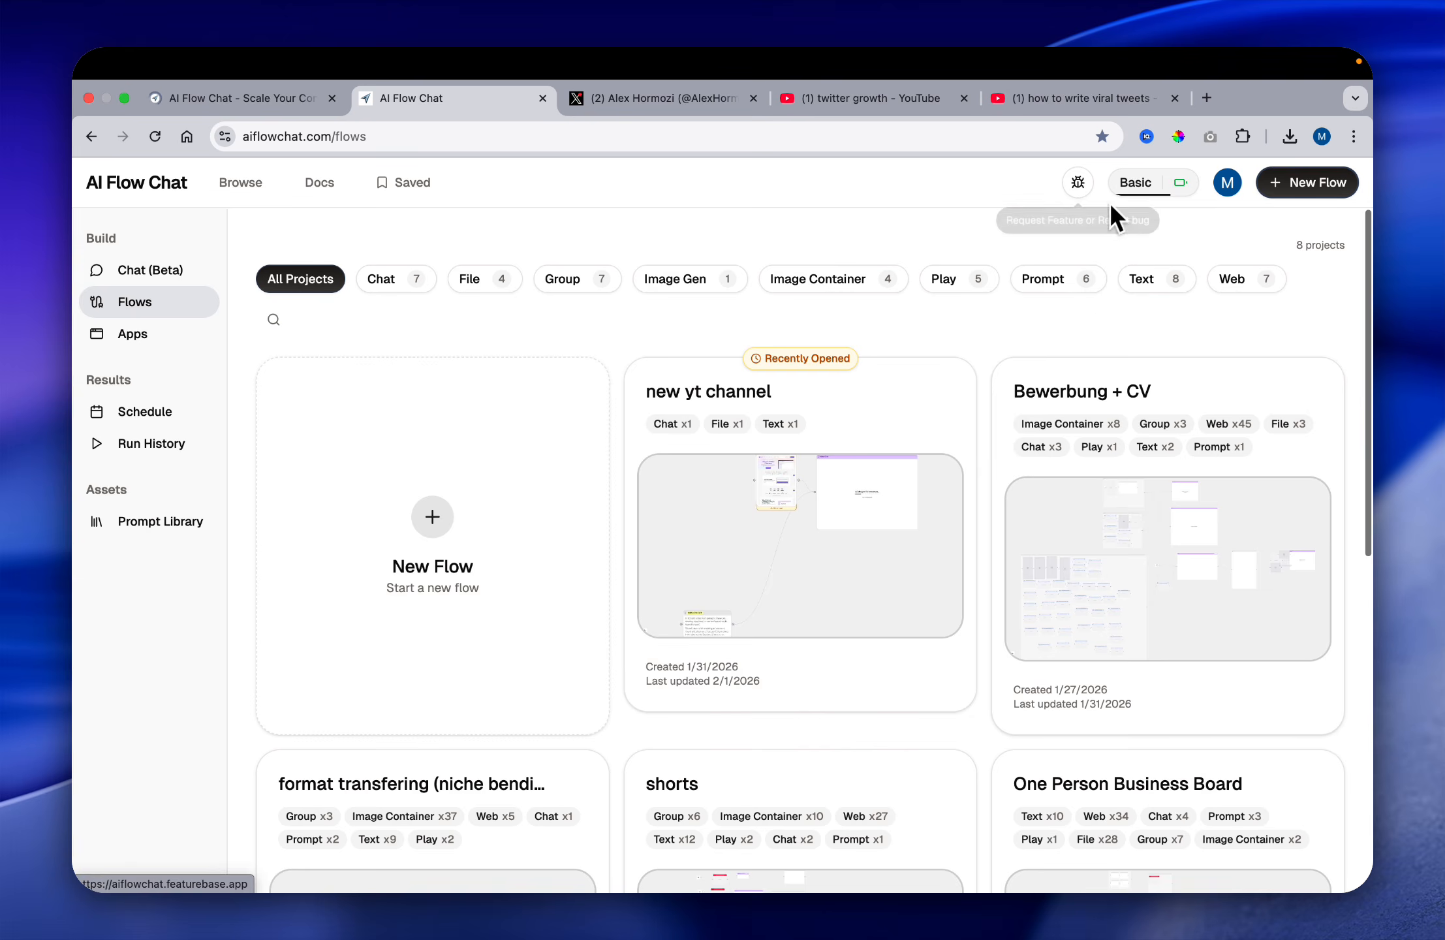
pyautogui.click(1139, 183)
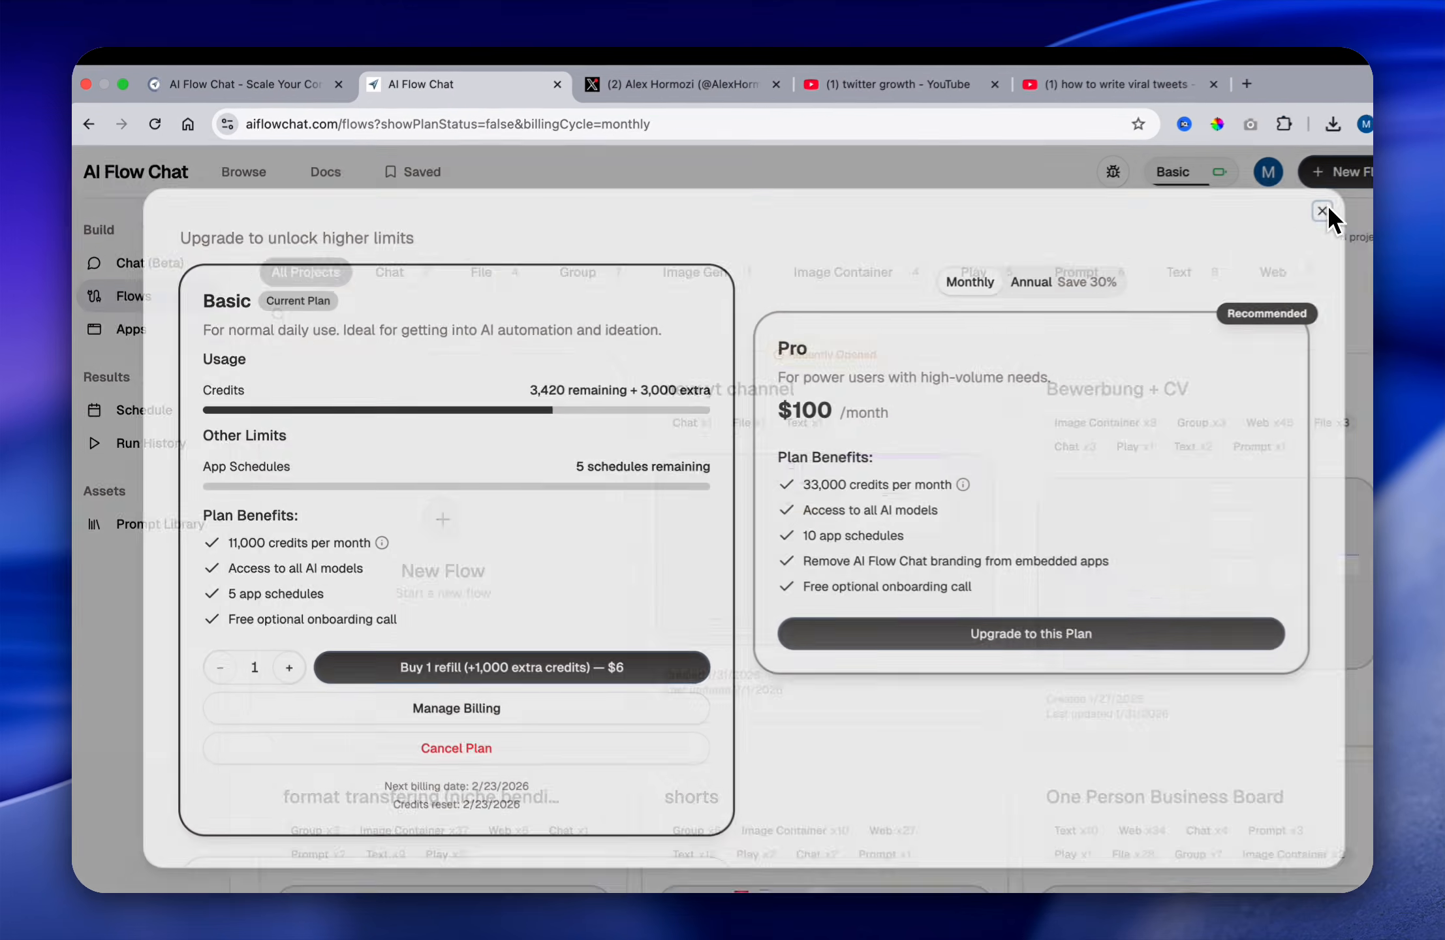
pyautogui.click(1326, 205)
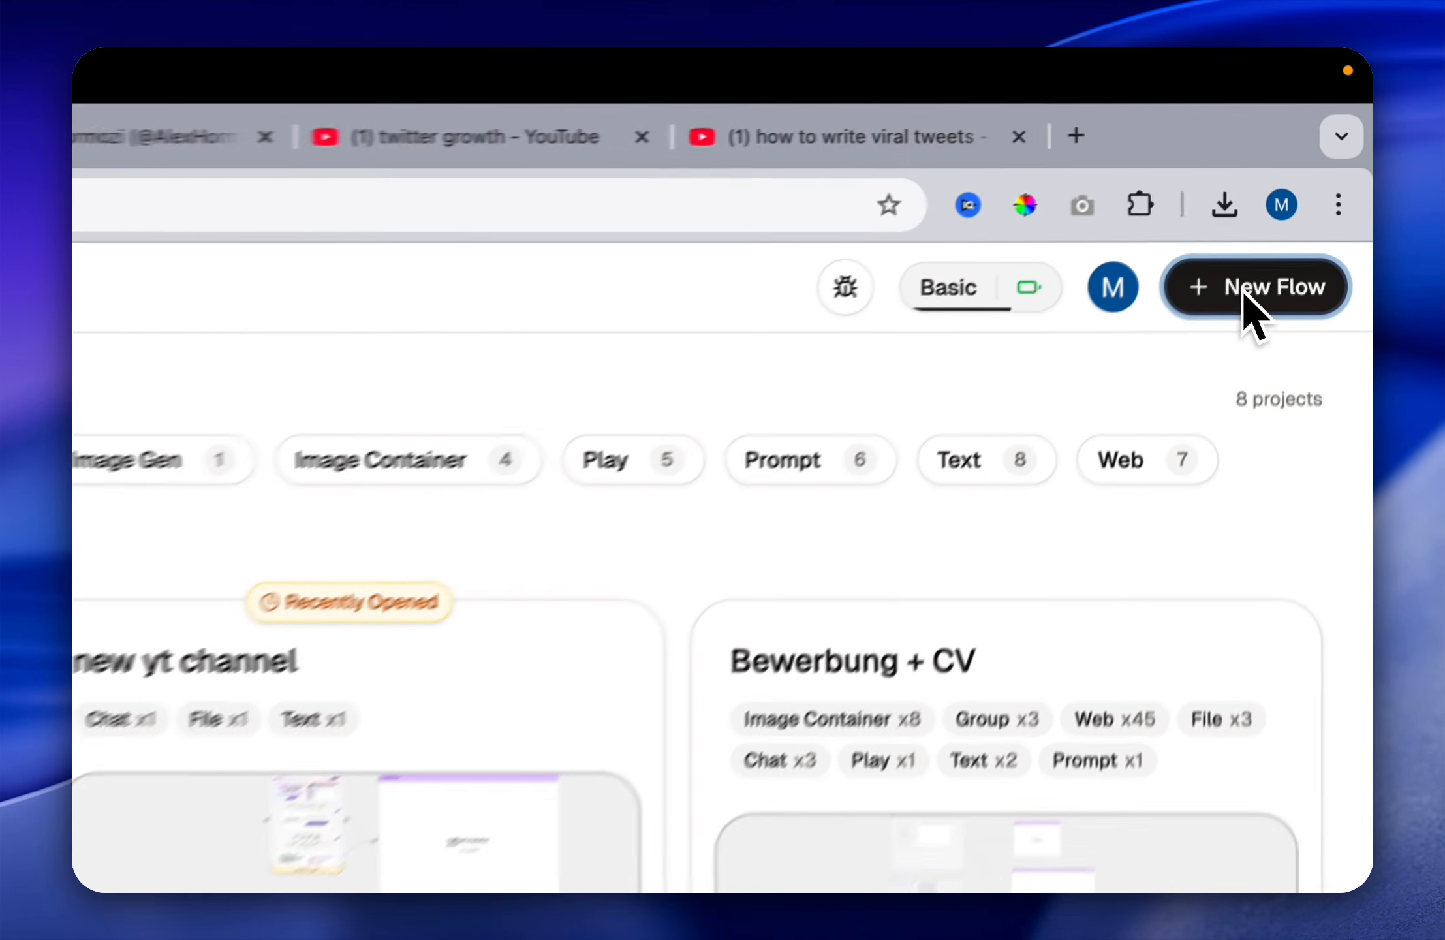
# Step: Create a new flow and delete its default Play, Prompt and Text nodes from the canvas
pyautogui.click(1300, 187)
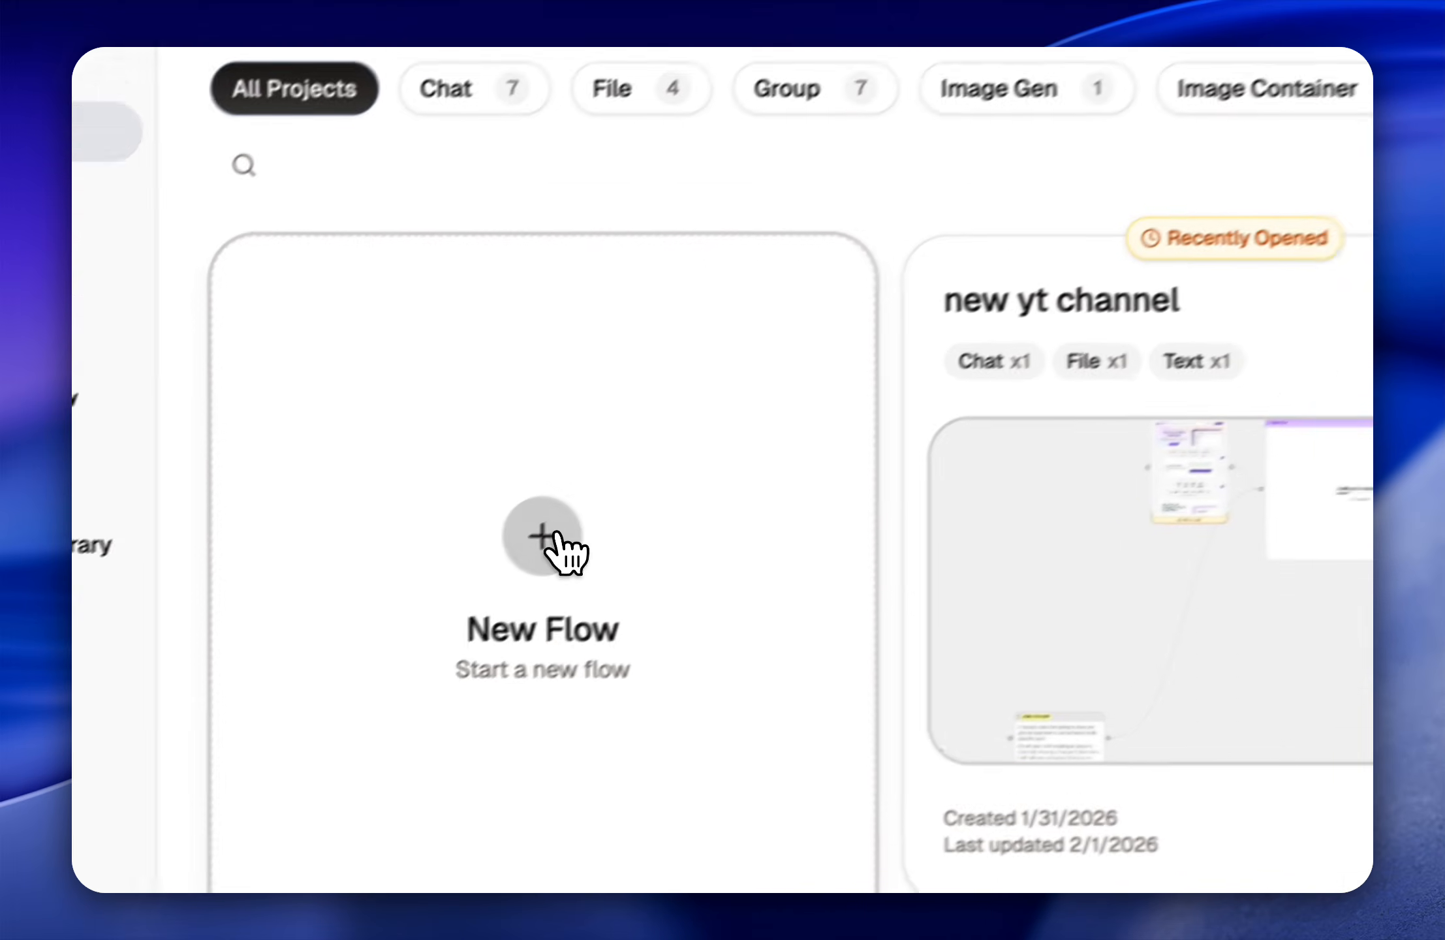
pyautogui.click(555, 535)
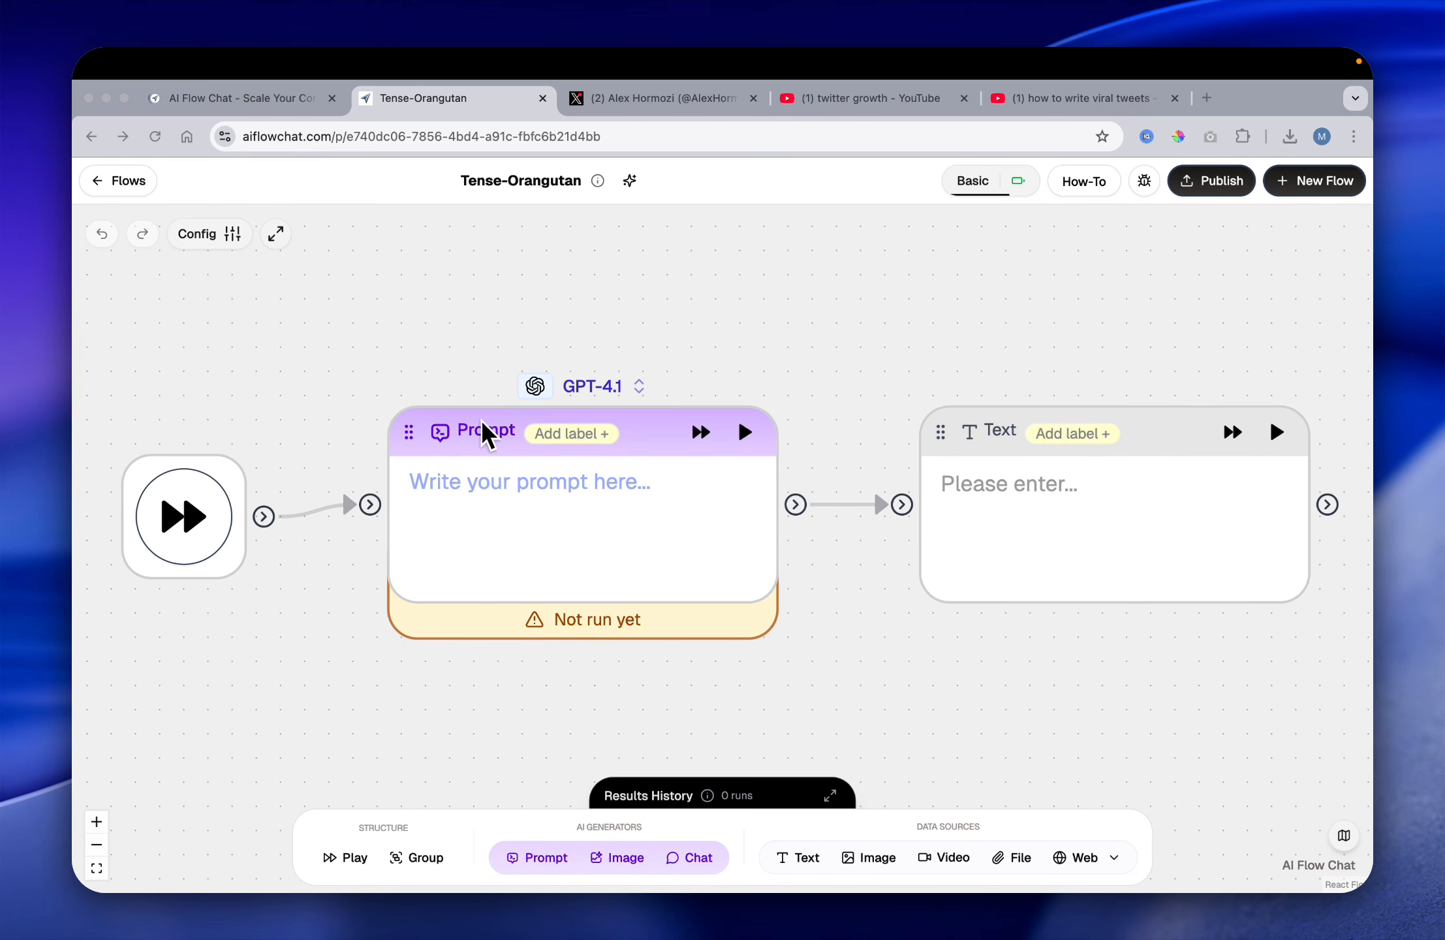
pyautogui.hscroll(-1, 183, 490)
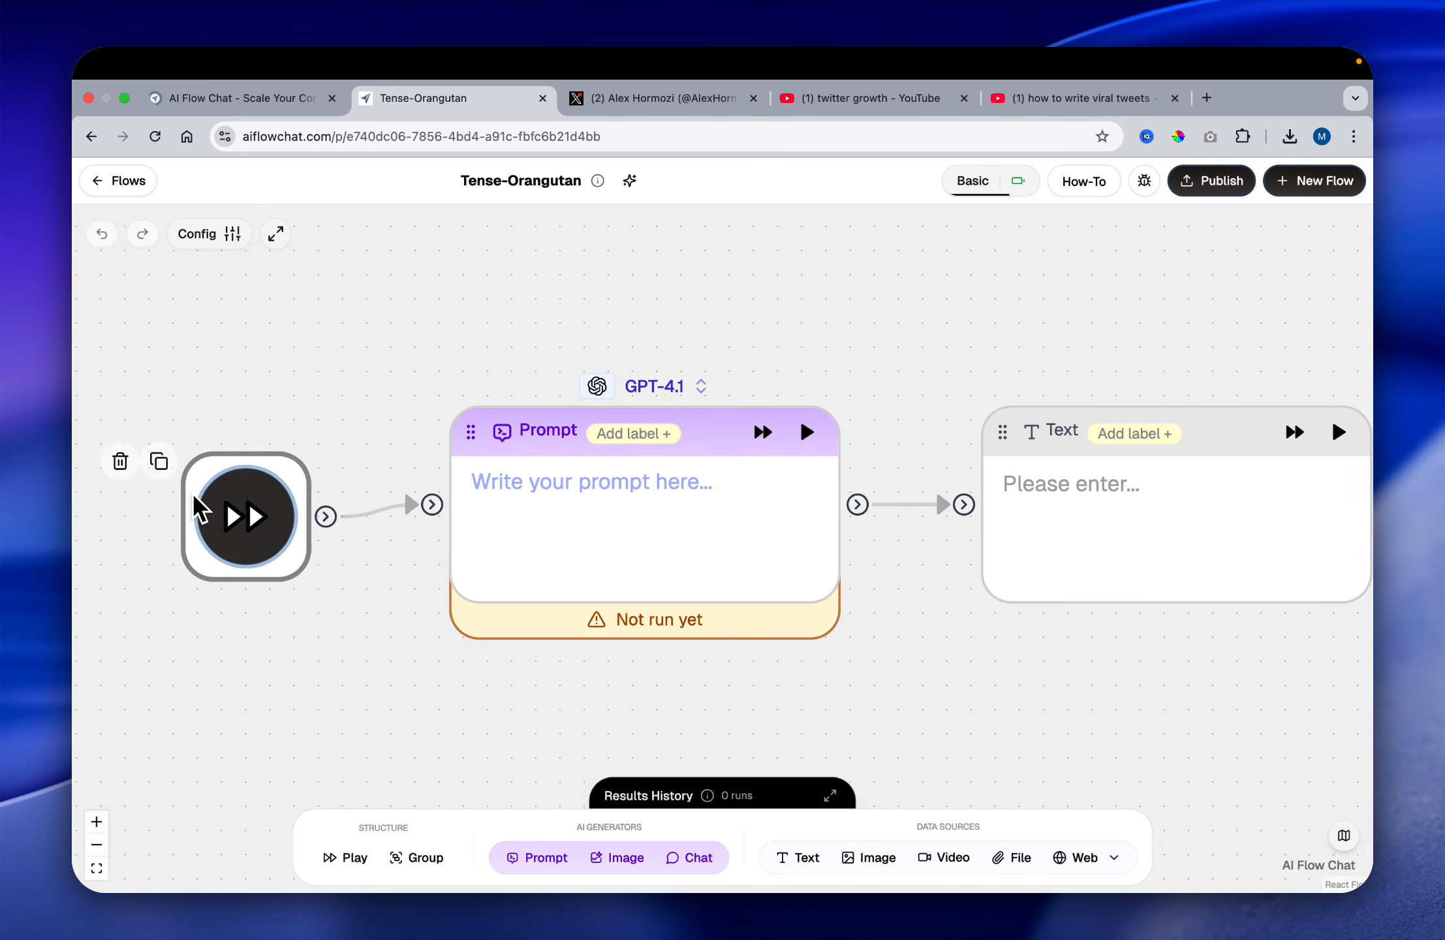
pyautogui.scroll(-4, 192, 497)
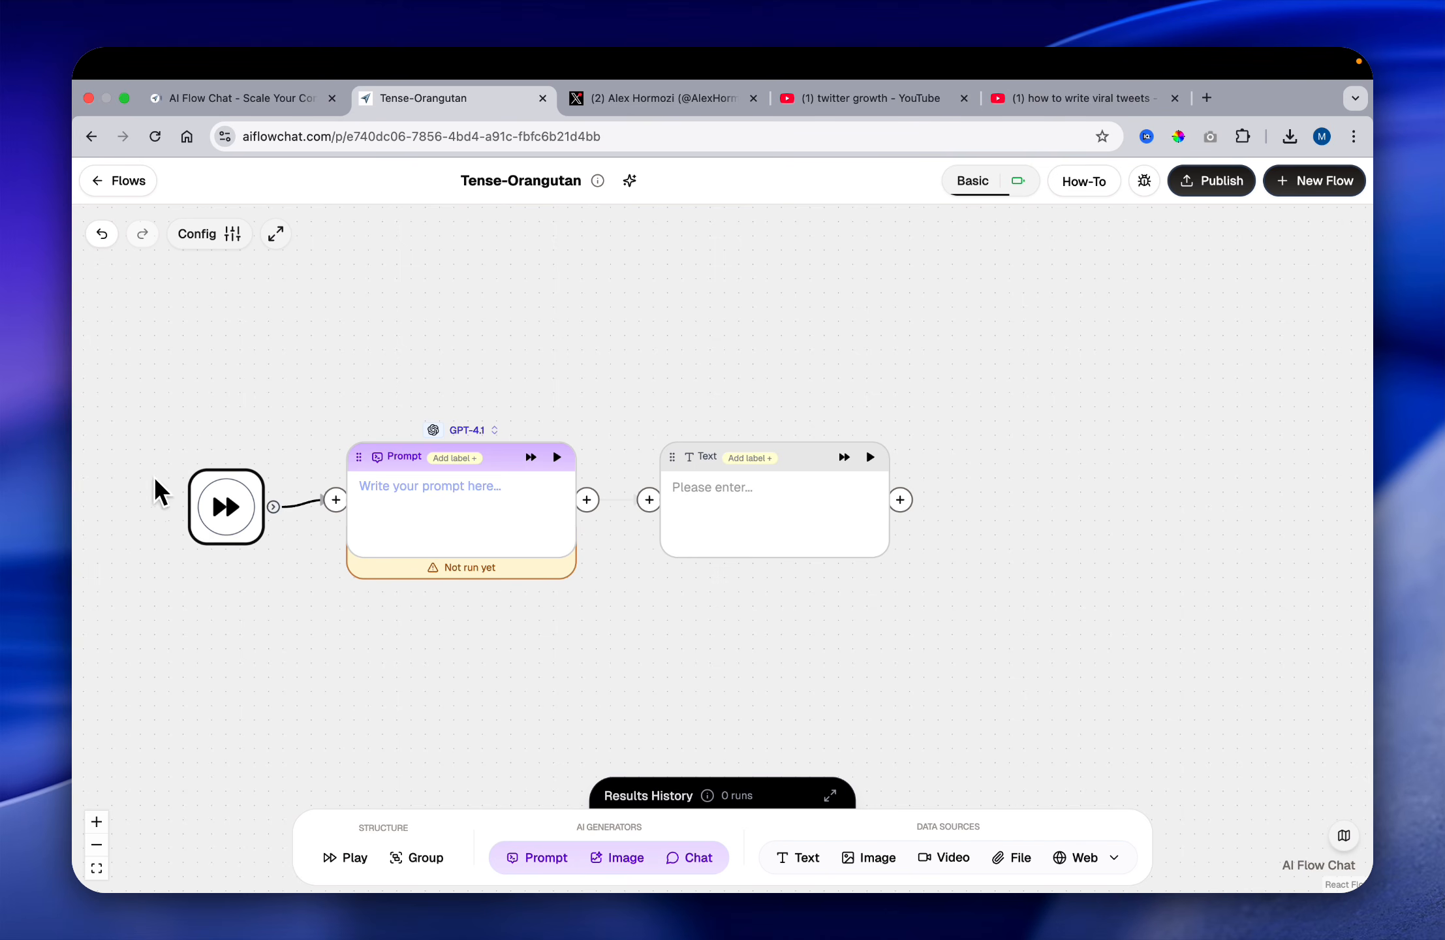
pyautogui.click(152, 474)
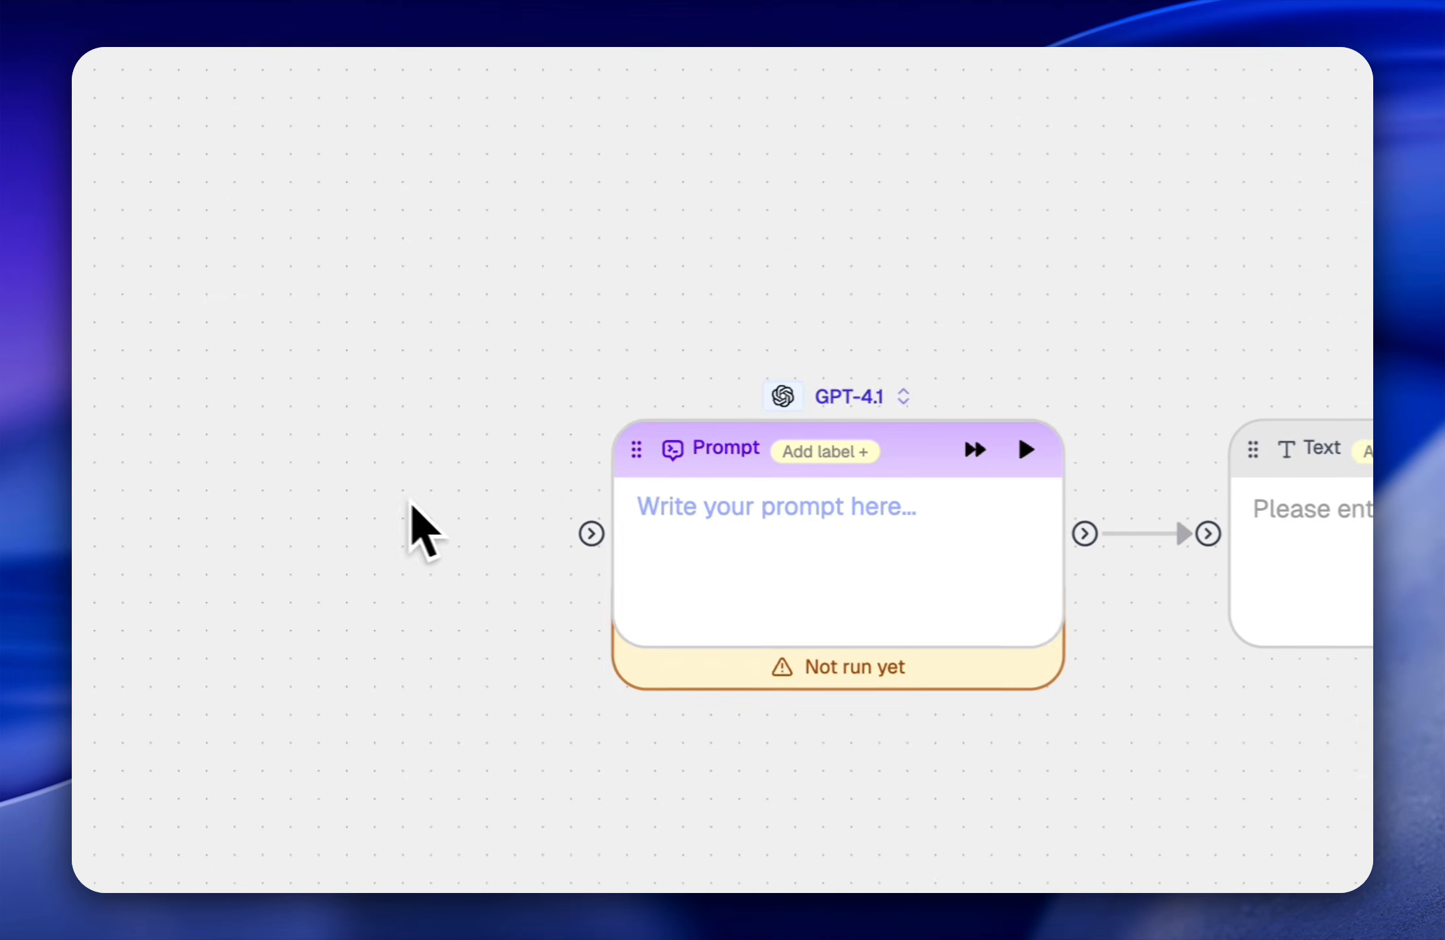
pyautogui.click(350, 460)
pyautogui.click(546, 427)
pyautogui.moveTo(1165, 440); pyautogui.dragTo(704, 480)
pyautogui.click(606, 455)
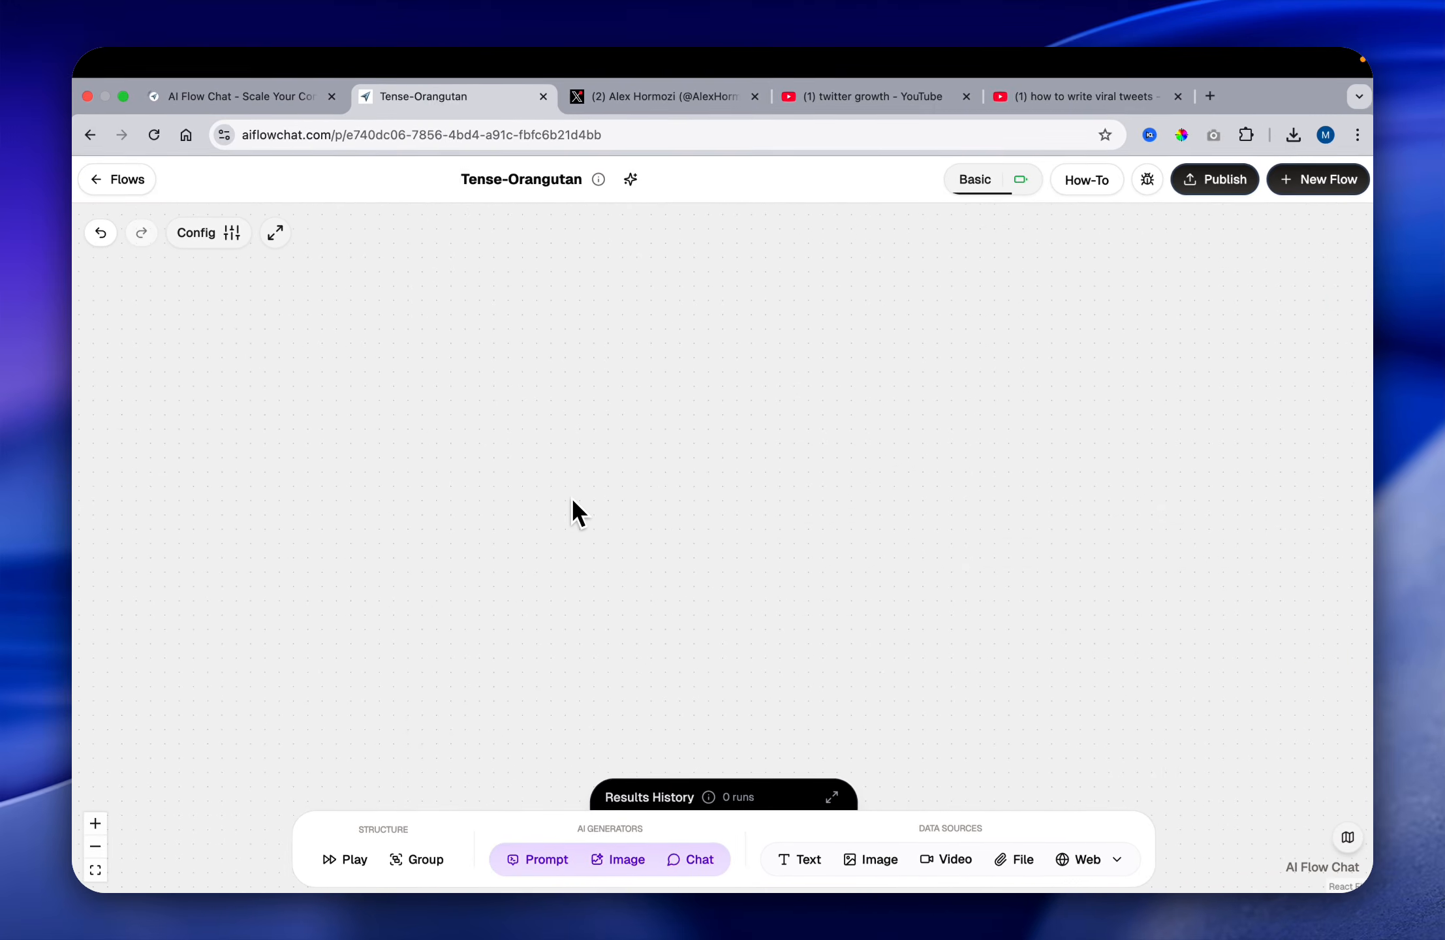
# Step: Switch to Alex Hormozi's X profile and examine his follower count and recent posts, including the one about risk
pyautogui.click(631, 99)
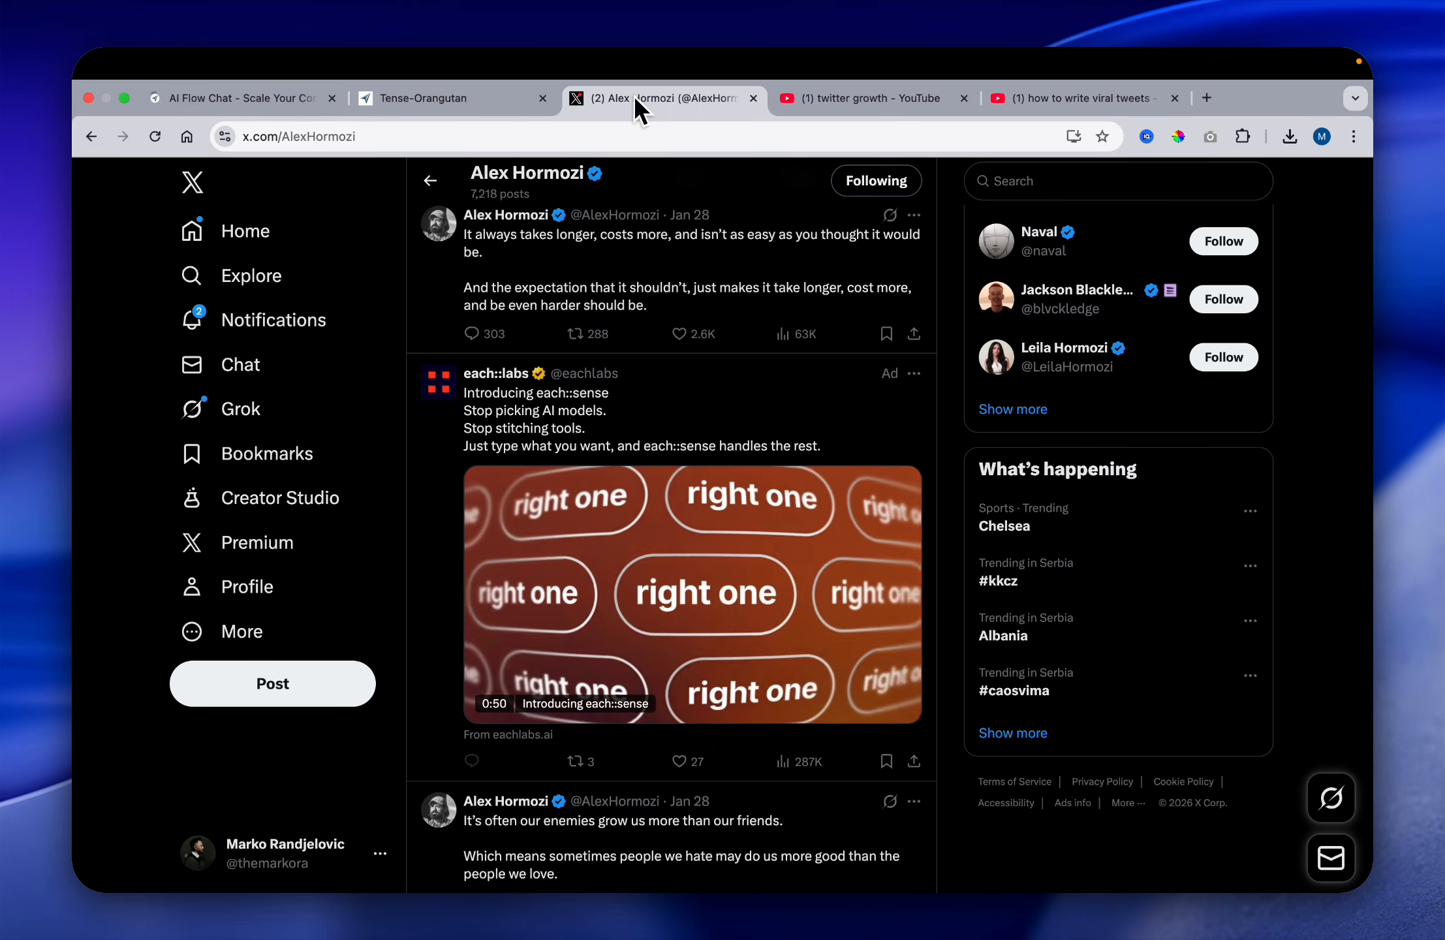
pyautogui.scroll(8, 550, 320)
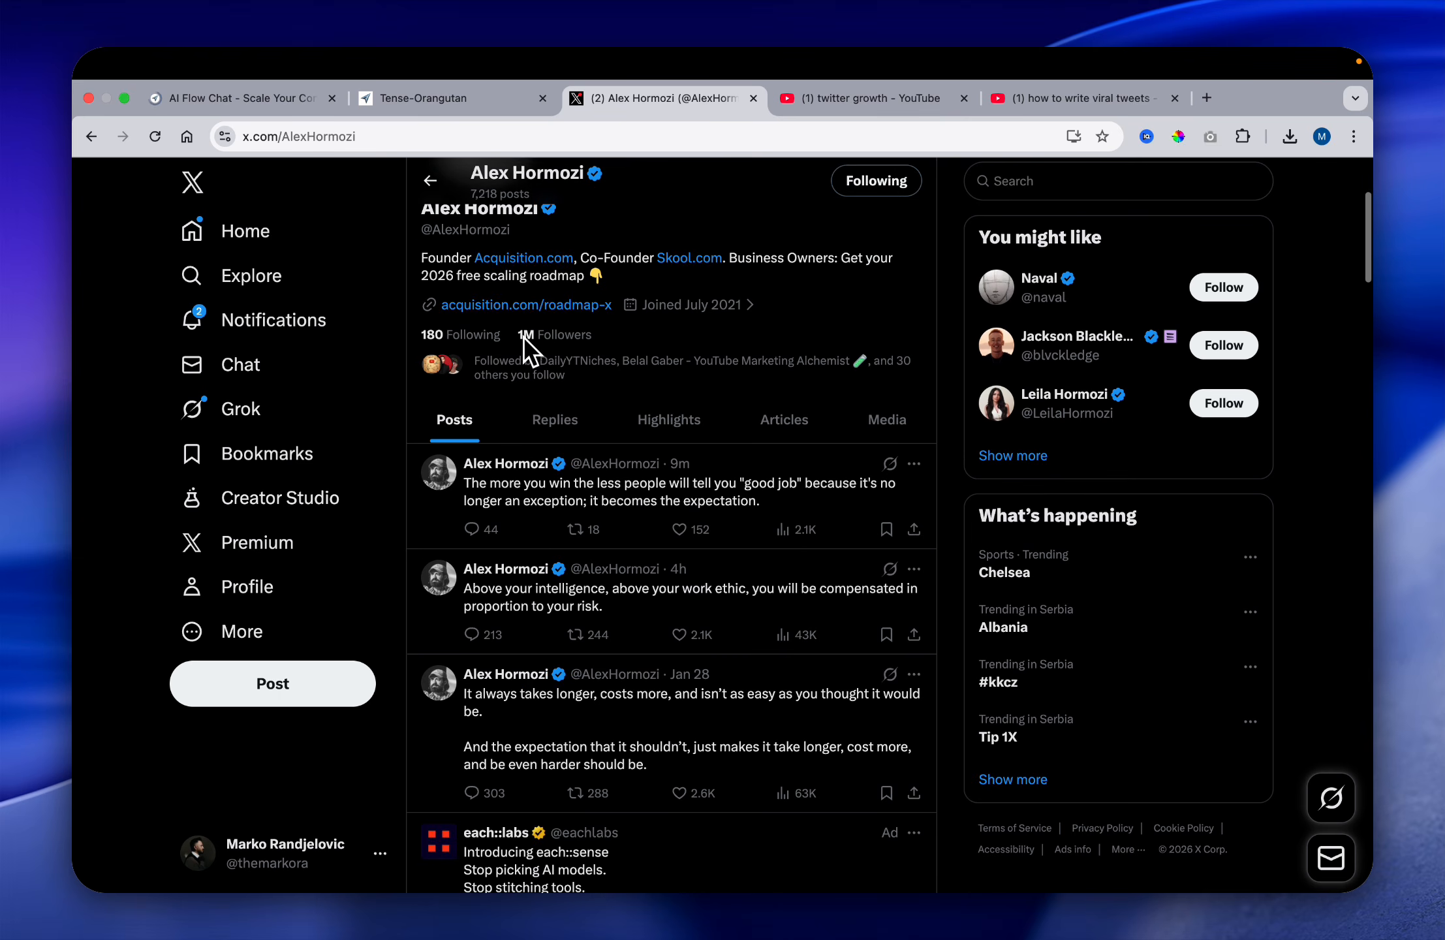
pyautogui.scroll(3, 611, 444)
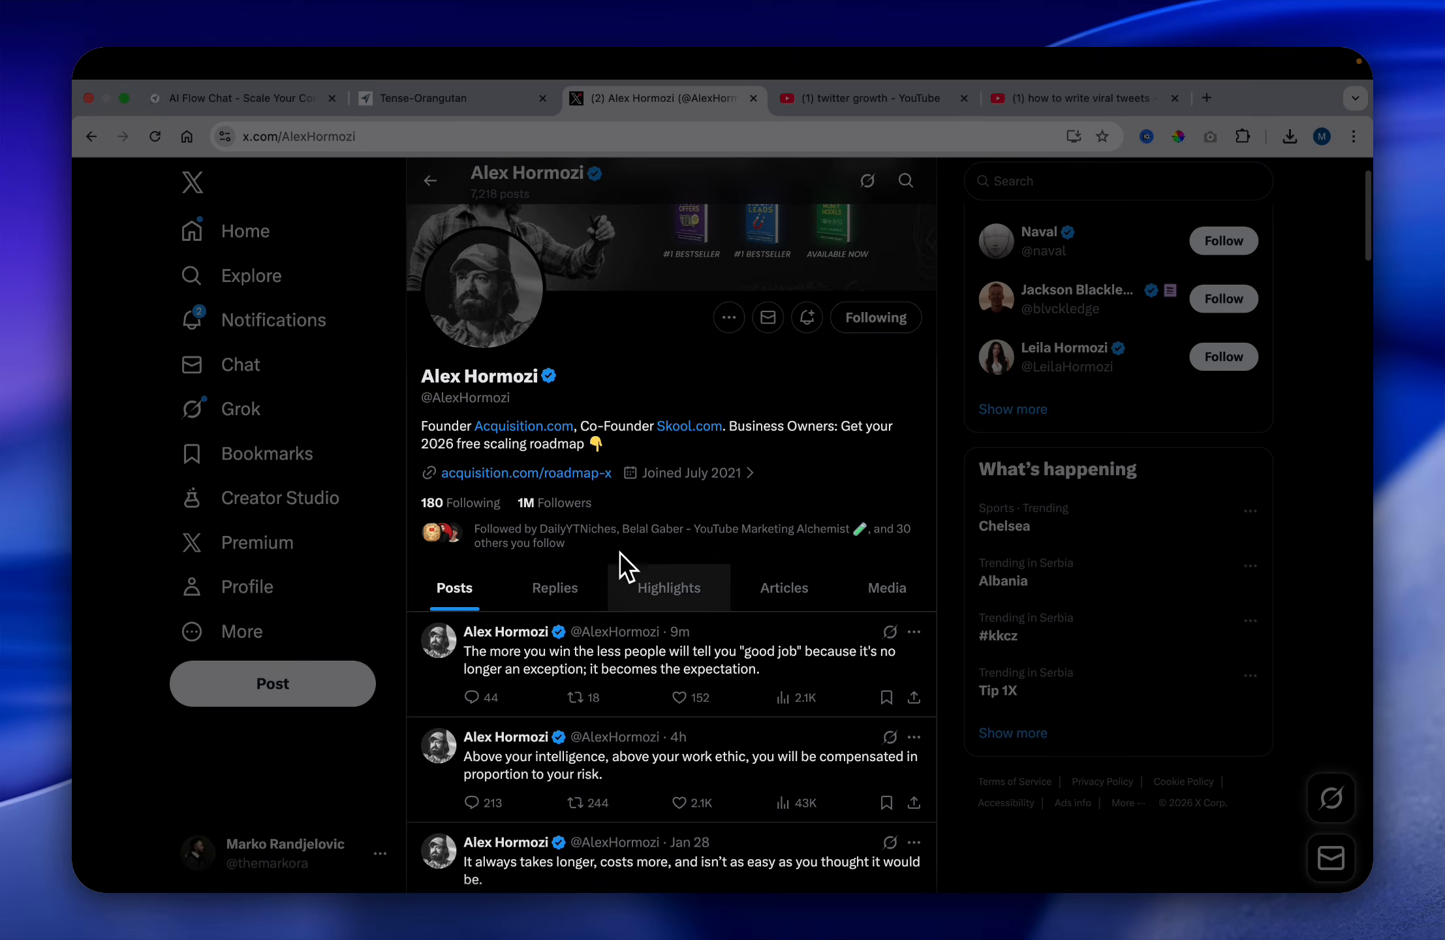
pyautogui.scroll(-2, 623, 568)
pyautogui.scroll(-1, 633, 571)
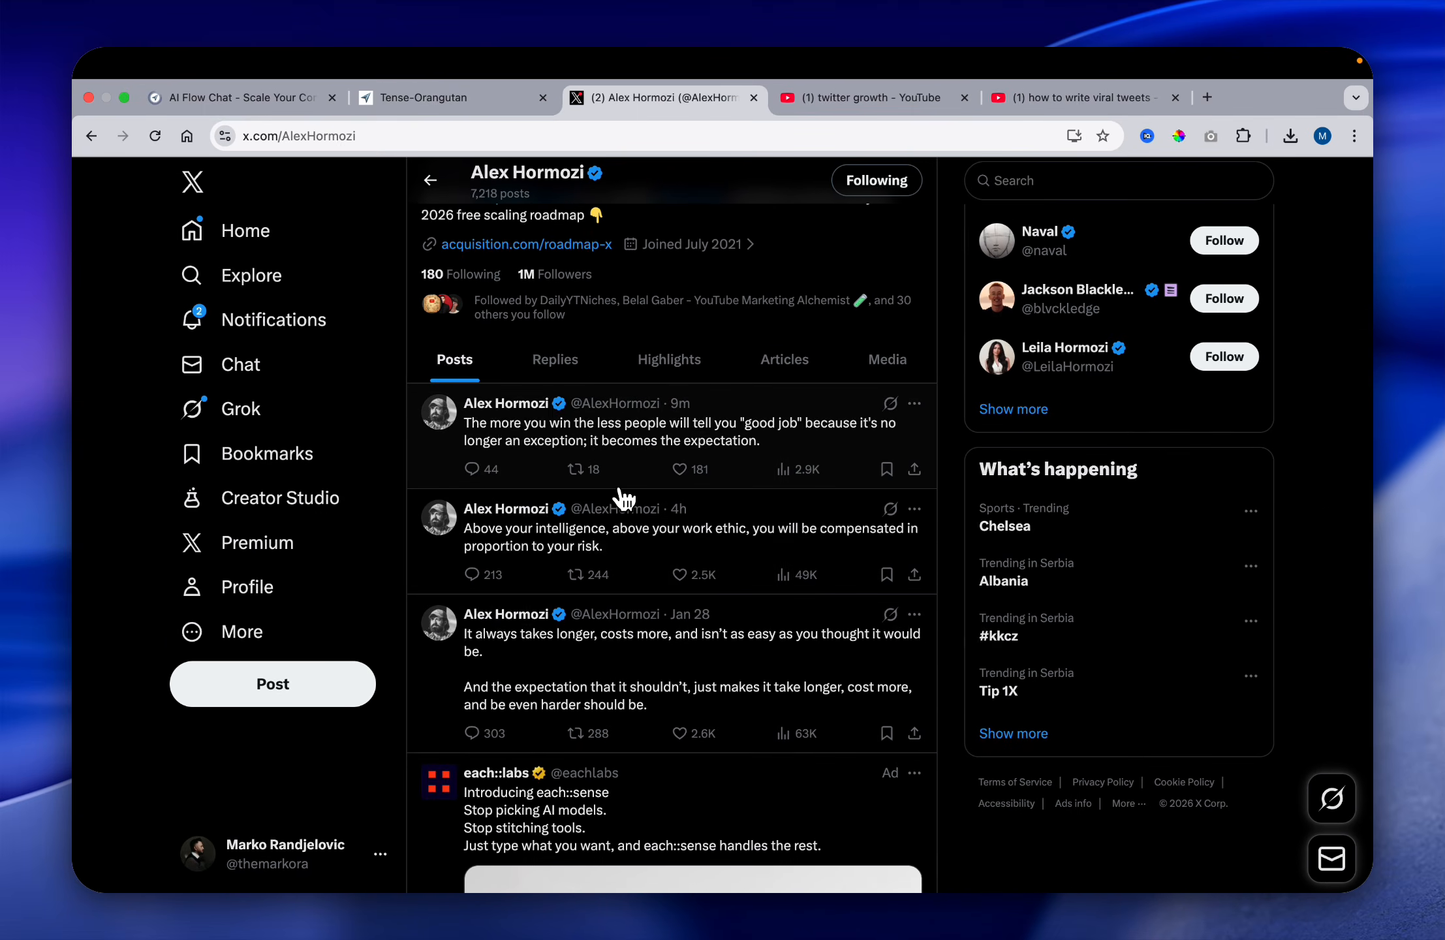
pyautogui.scroll(-1, 624, 500)
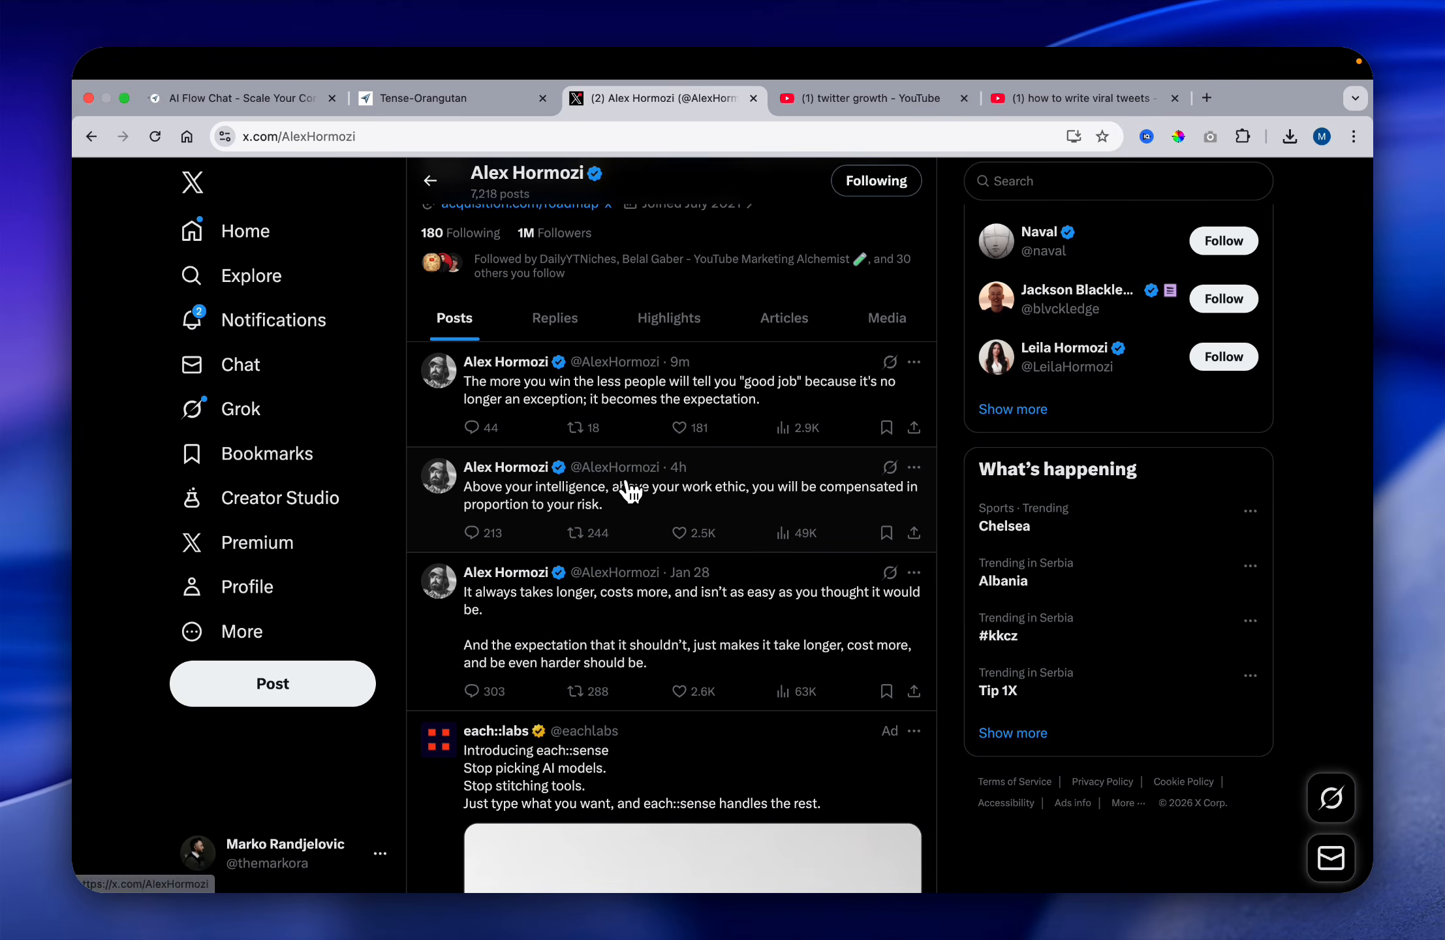
pyautogui.moveTo(471, 486); pyautogui.dragTo(610, 511)
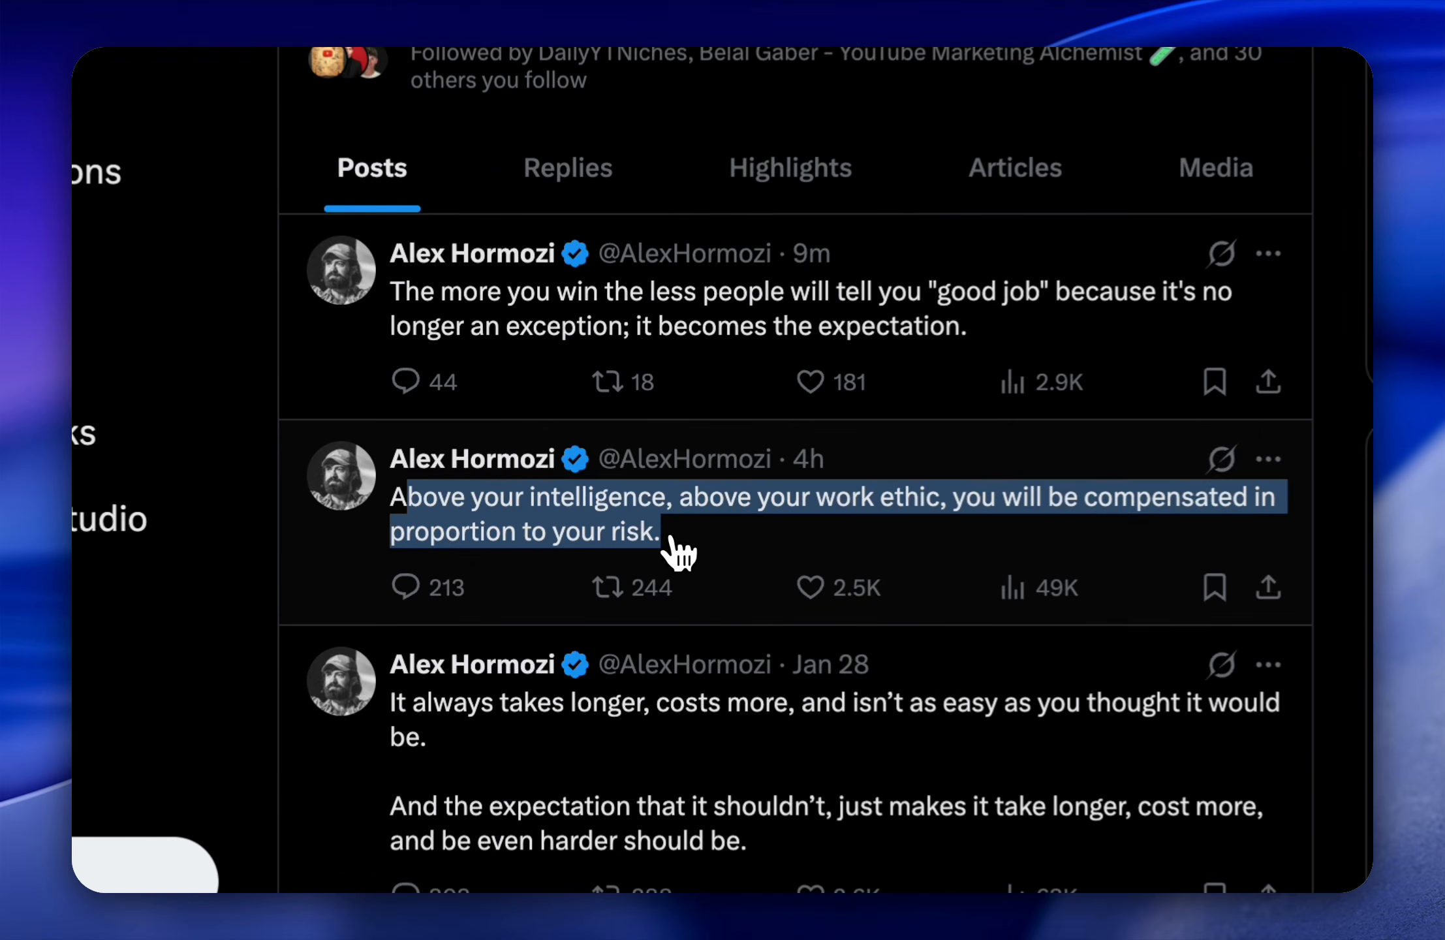
pyautogui.click(1302, 312)
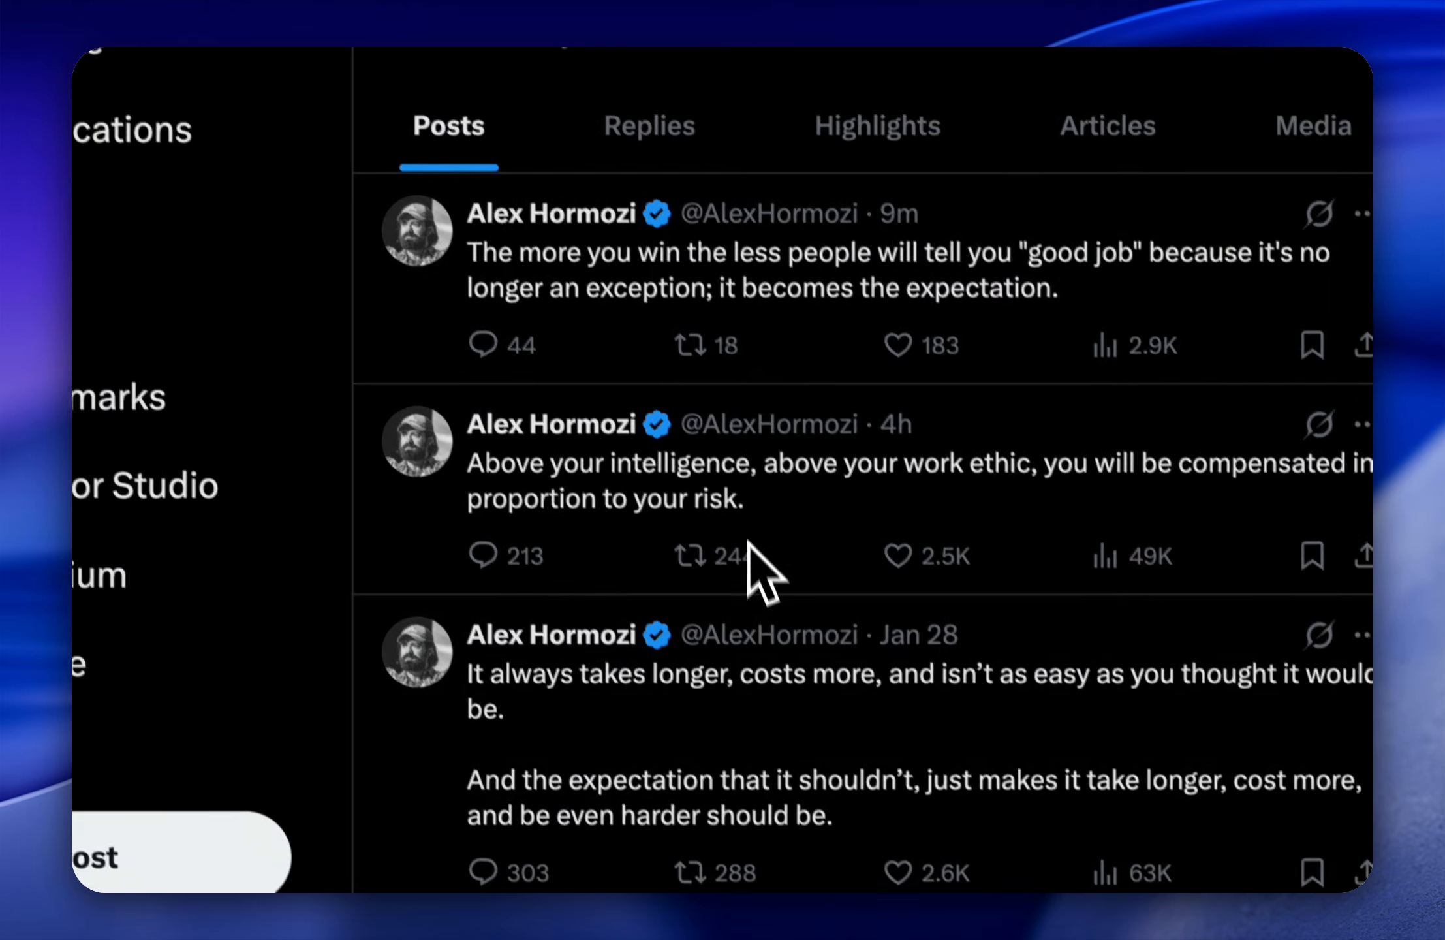
# Step: Browse further through Alex Hormozi's posts to judge which ones can serve as writing-style references
pyautogui.scroll(5, 752, 580)
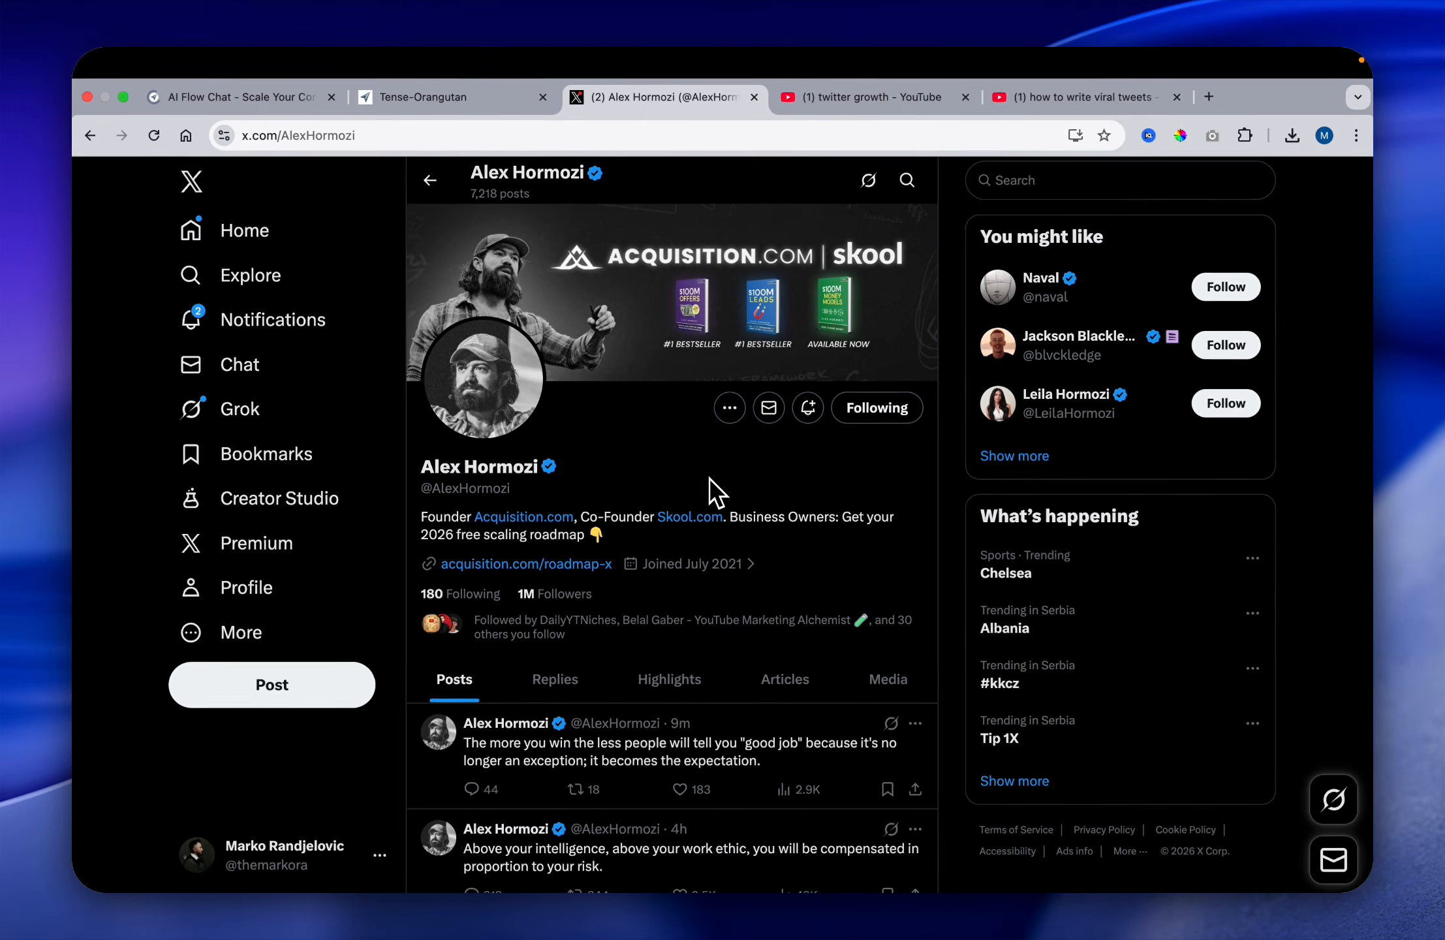
pyautogui.scroll(-2, 702, 483)
pyautogui.scroll(-3, 700, 483)
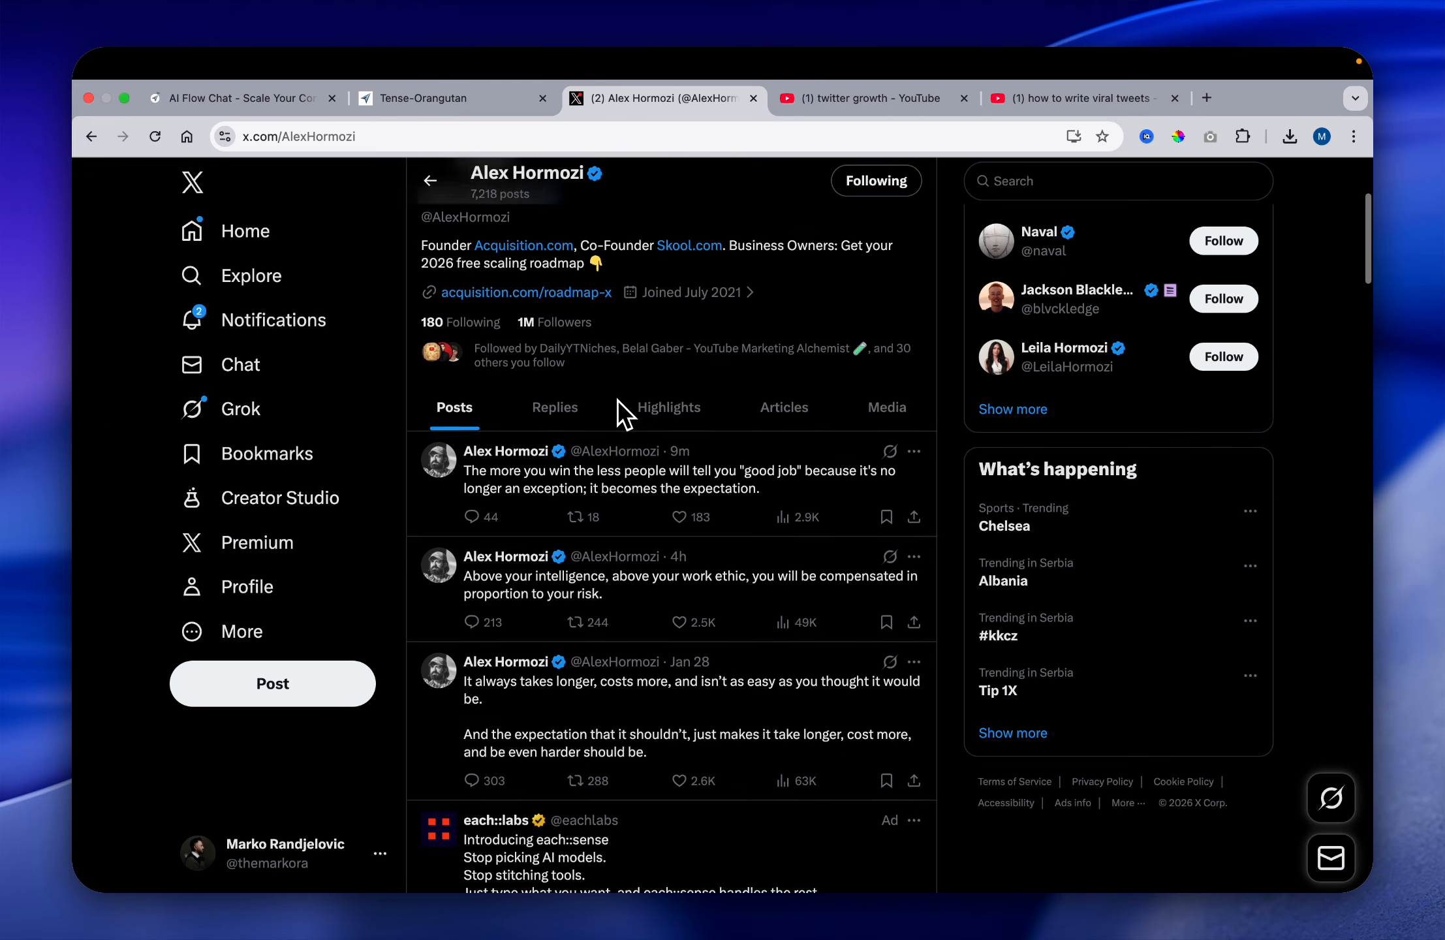
pyautogui.scroll(-2, 775, 516)
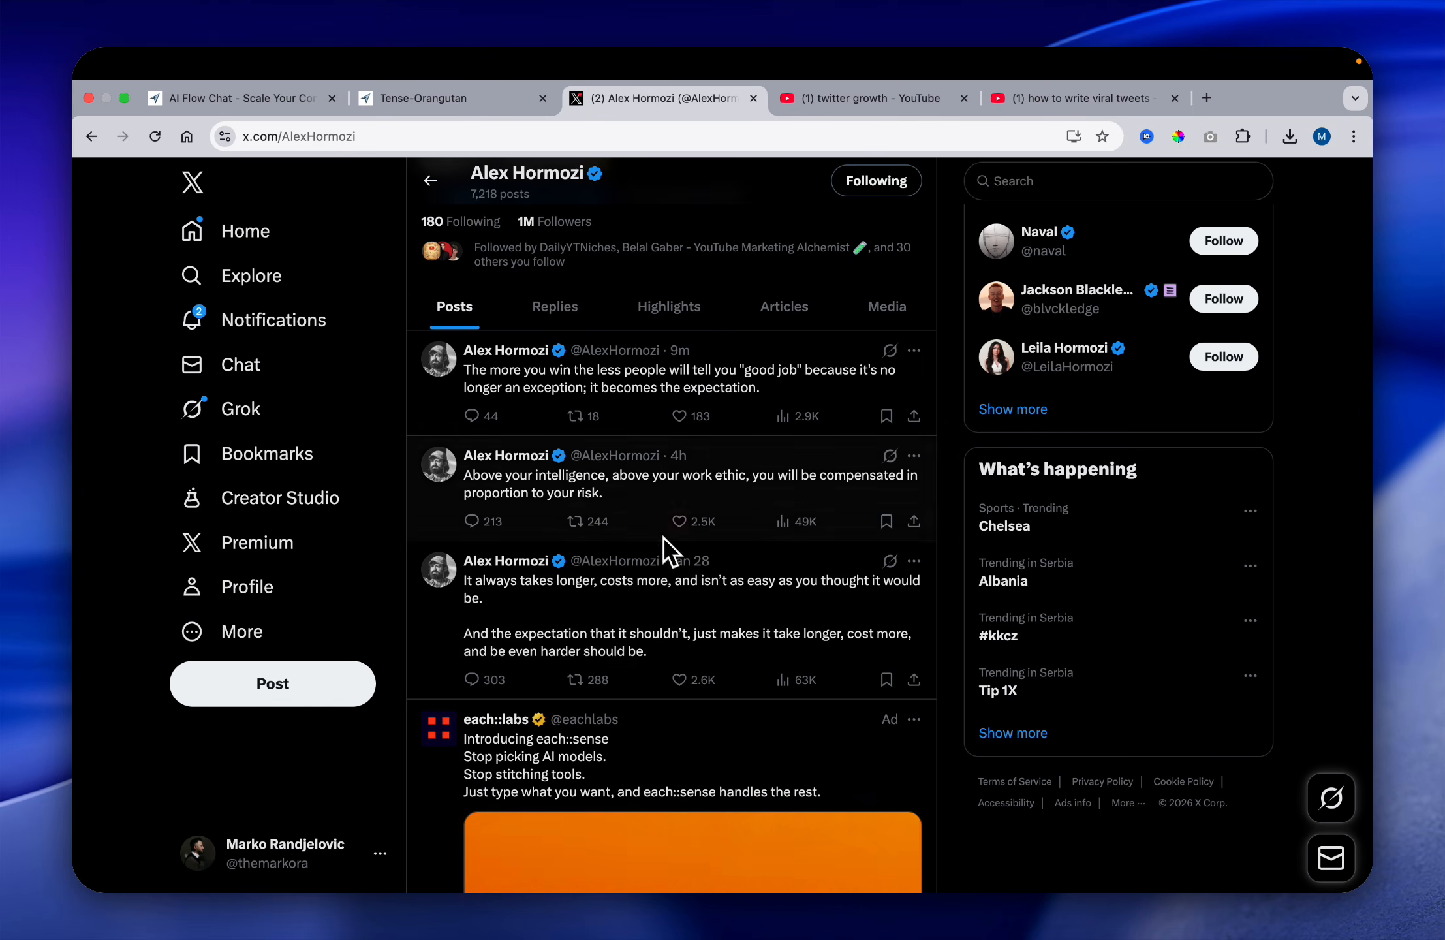
pyautogui.scroll(-8, 595, 594)
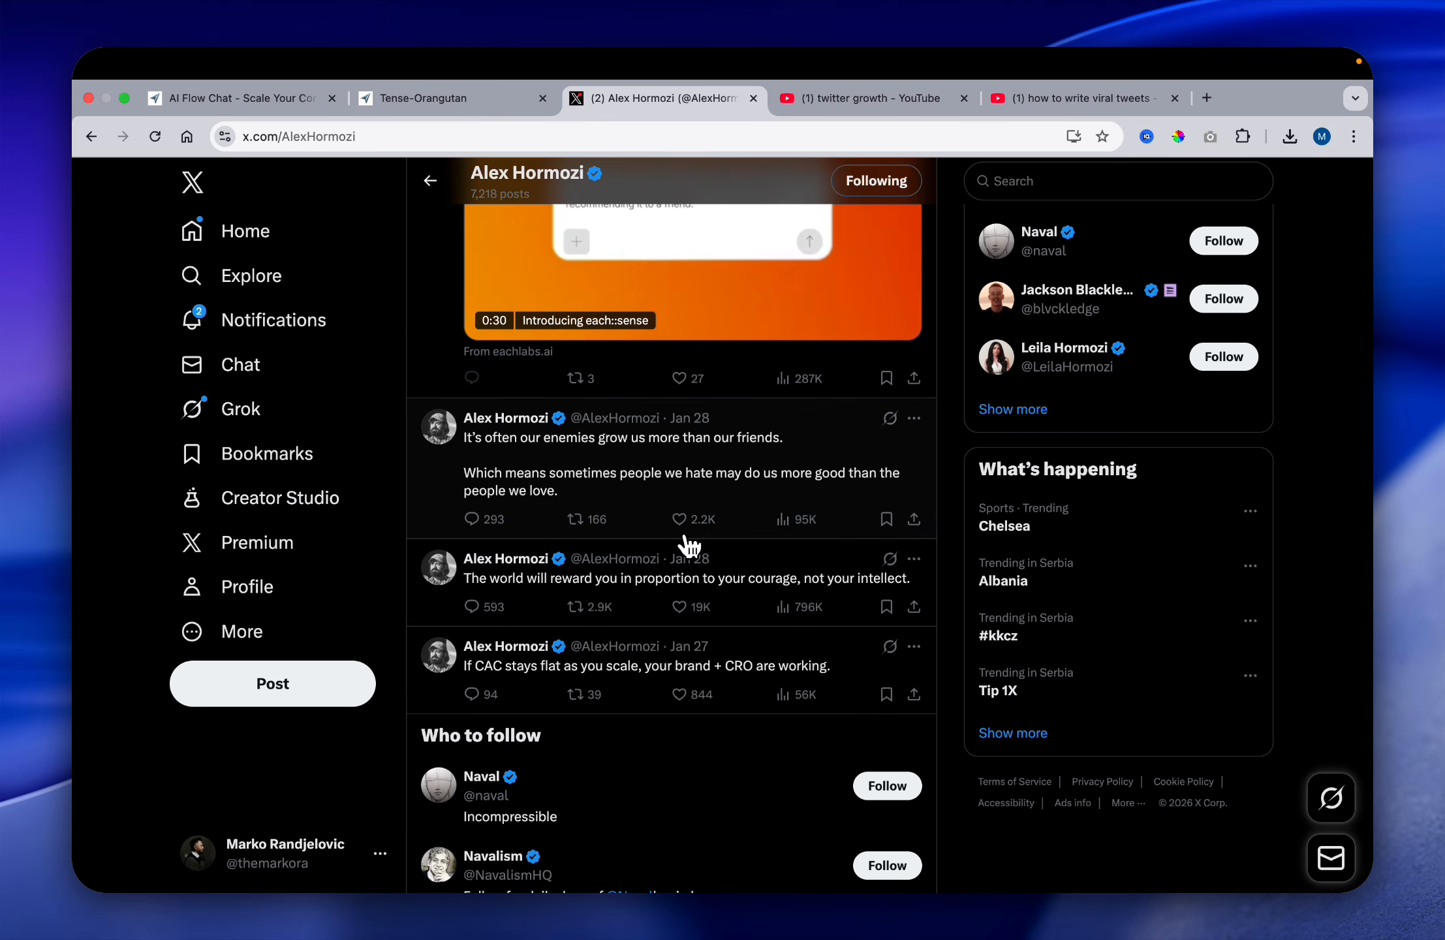
pyautogui.scroll(1, 705, 550)
pyautogui.scroll(15, 718, 652)
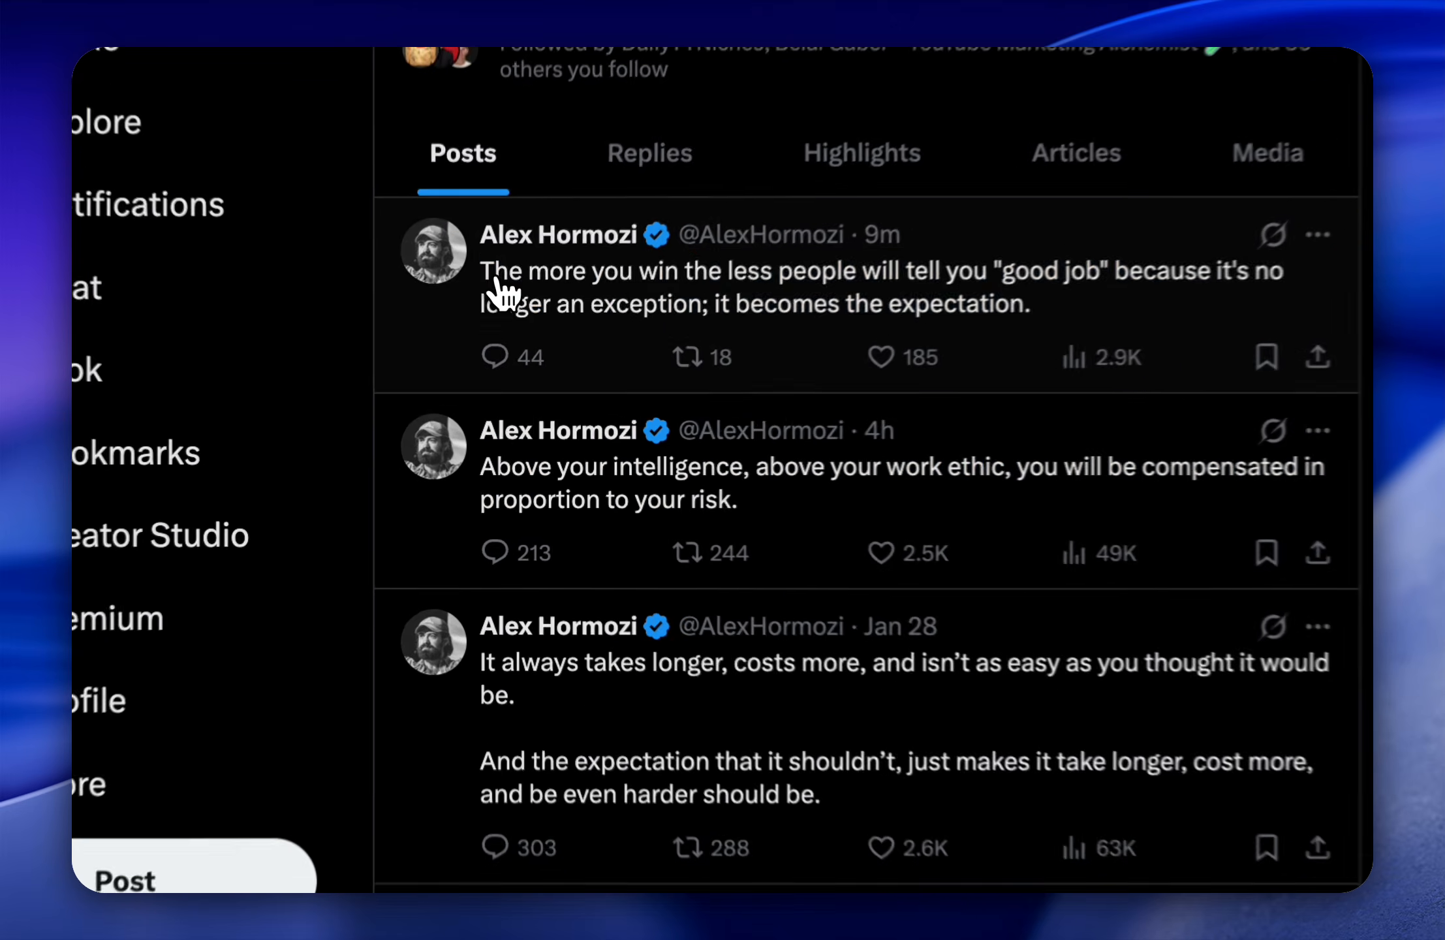
pyautogui.moveTo(476, 363); pyautogui.dragTo(863, 724)
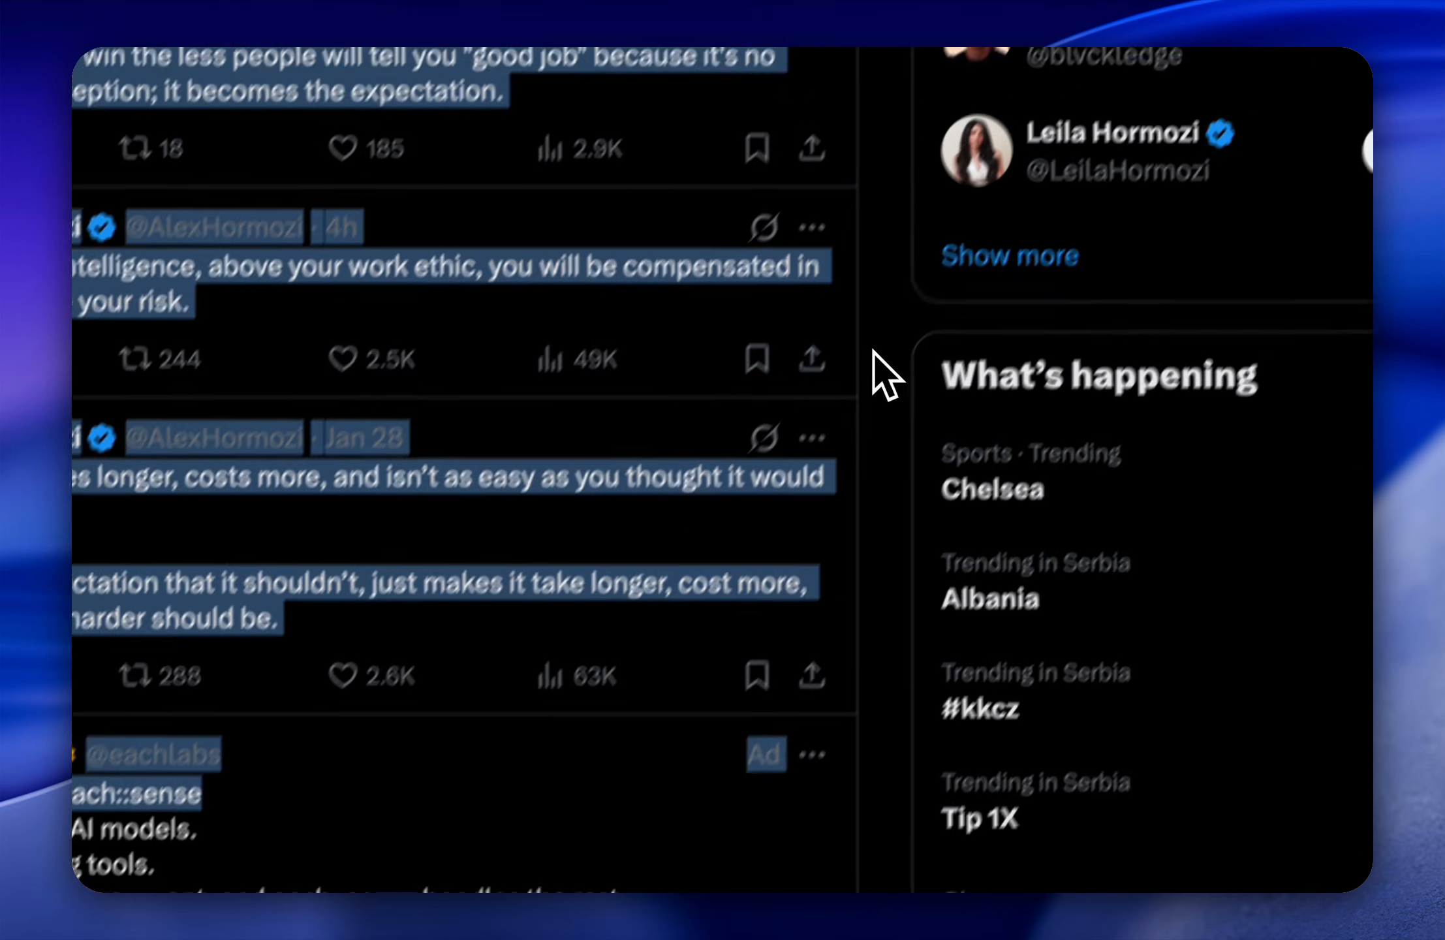
pyautogui.click(1005, 274)
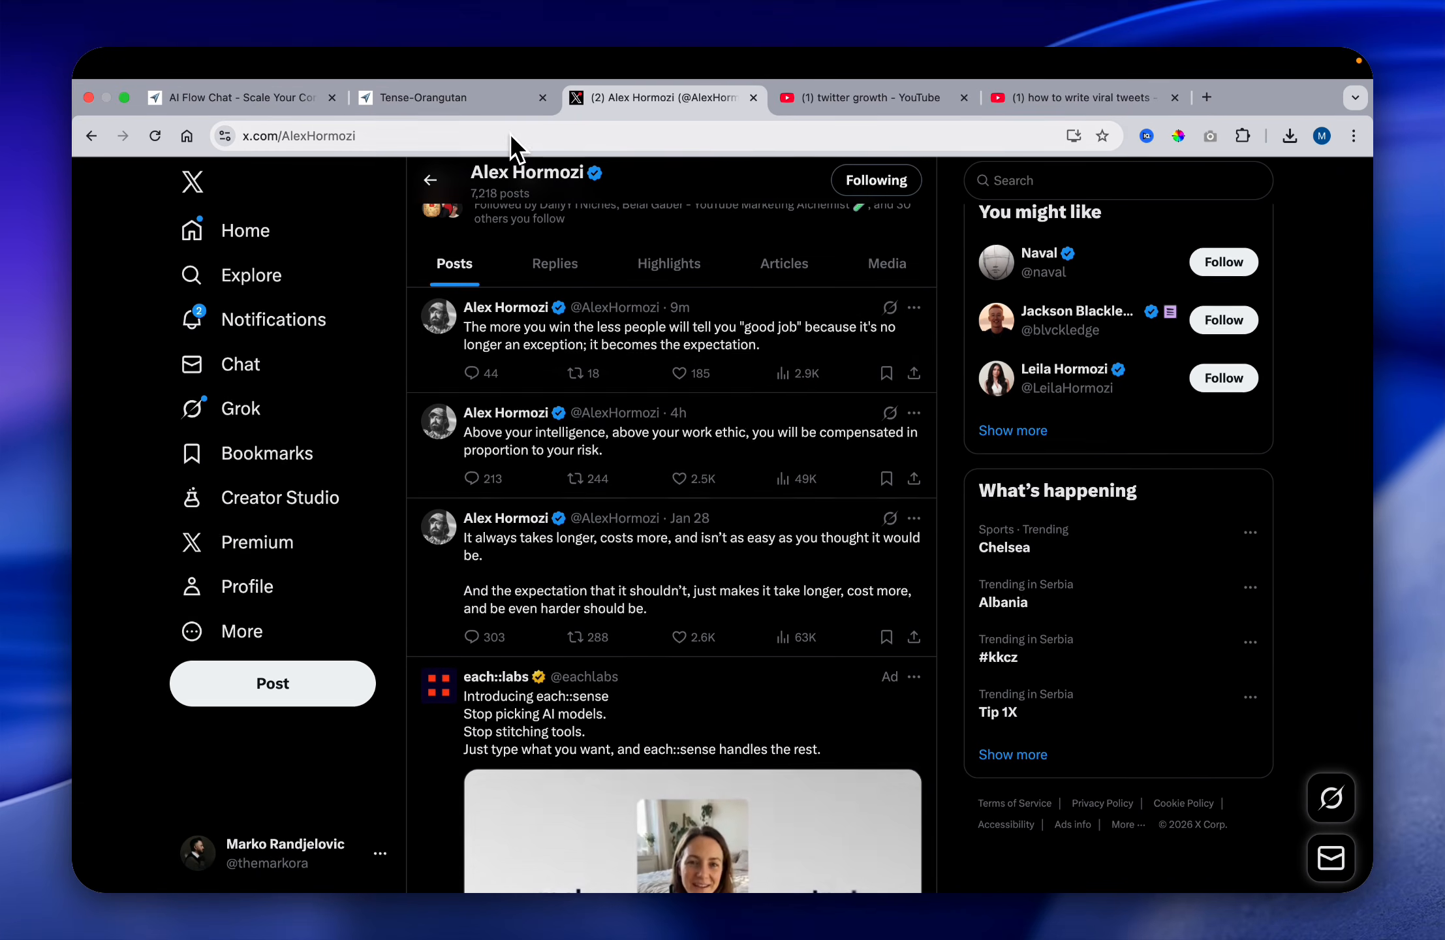
# Step: Capture a screenshot of the "Above your intelligence" and "It always takes longer" posts and add it to the new flow's canvas
pyautogui.click(483, 98)
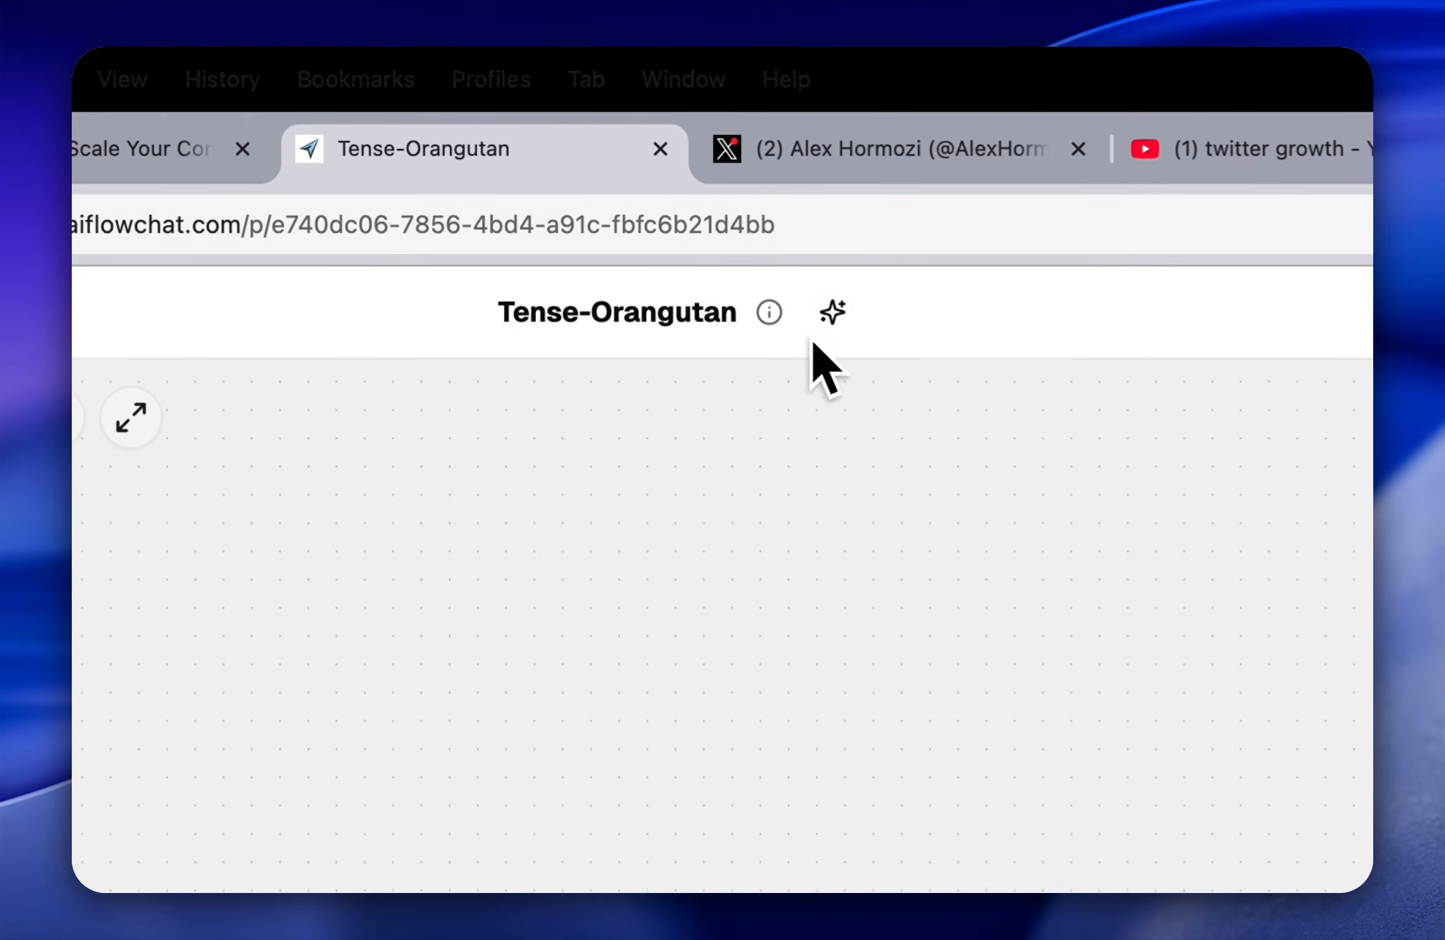
pyautogui.click(751, 104)
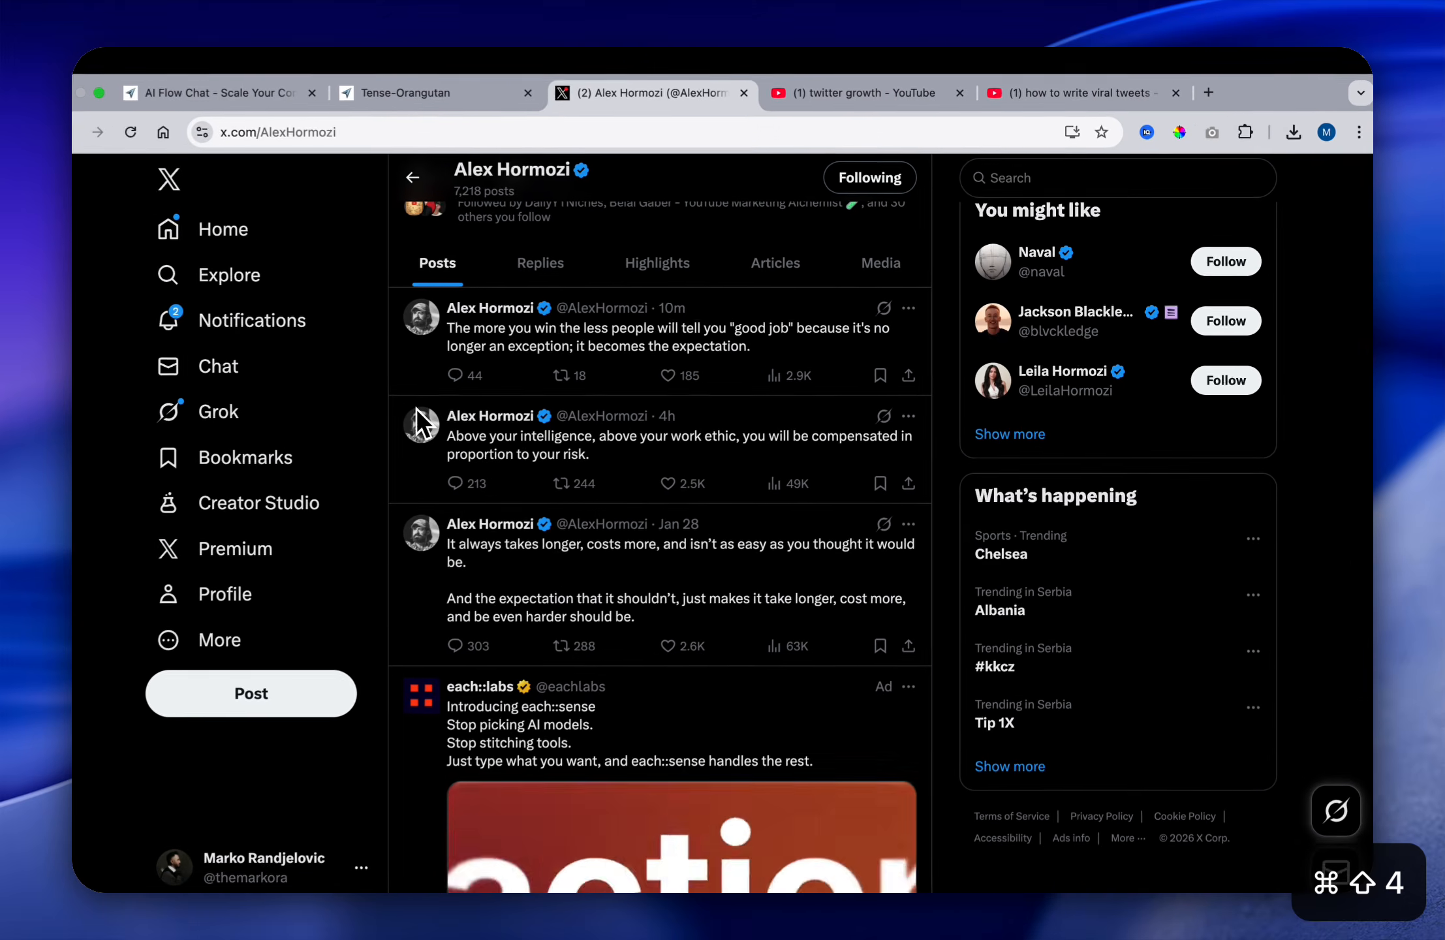
pyautogui.moveTo(410, 398); pyautogui.dragTo(940, 652)
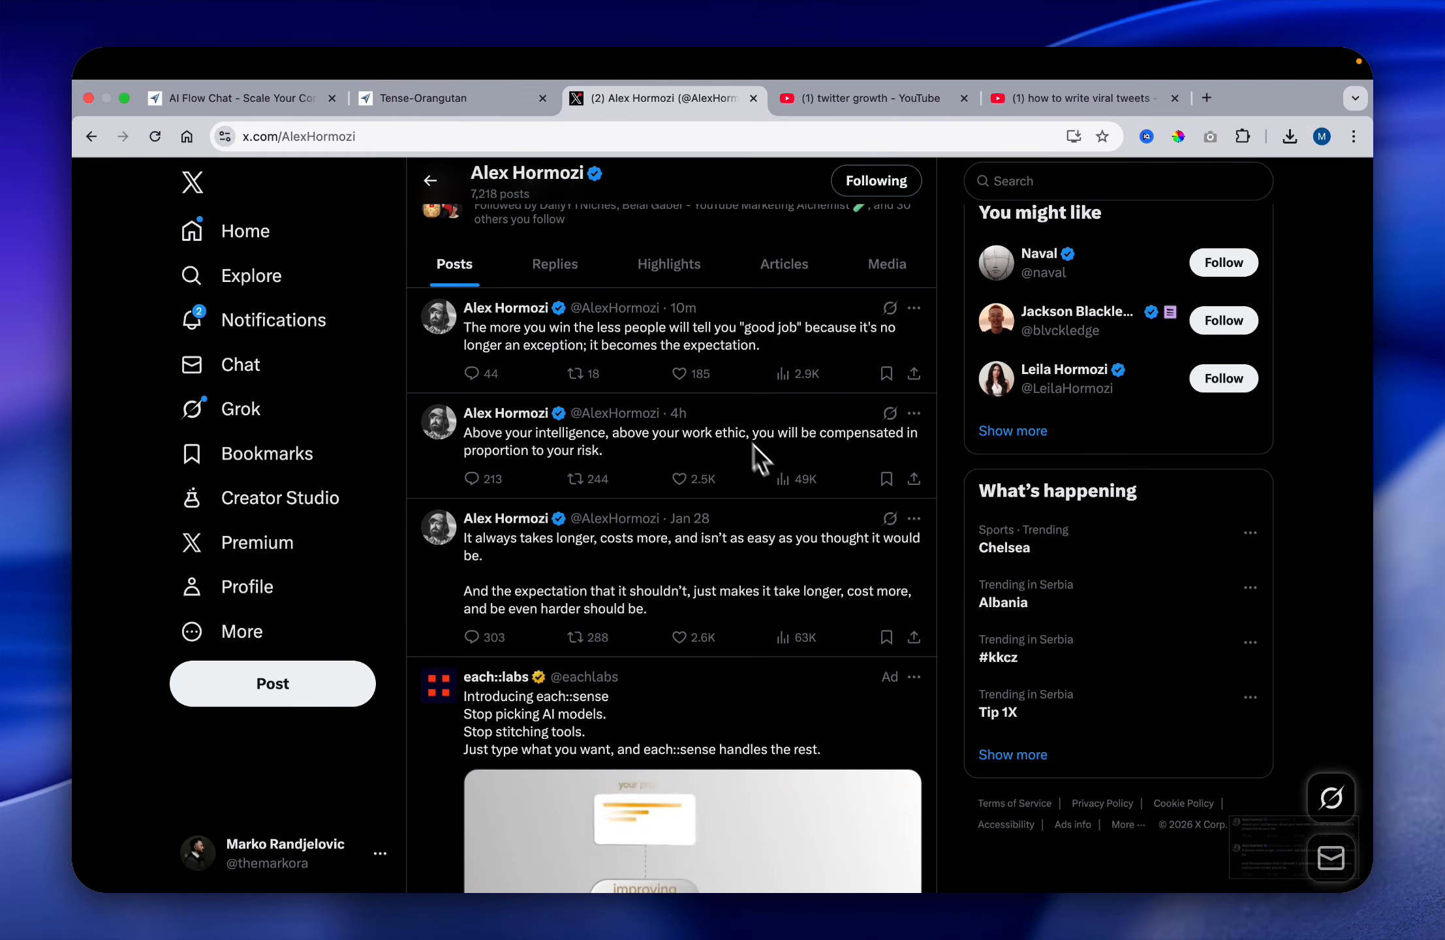
pyautogui.click(459, 93)
pyautogui.moveTo(429, 402); pyautogui.dragTo(431, 398)
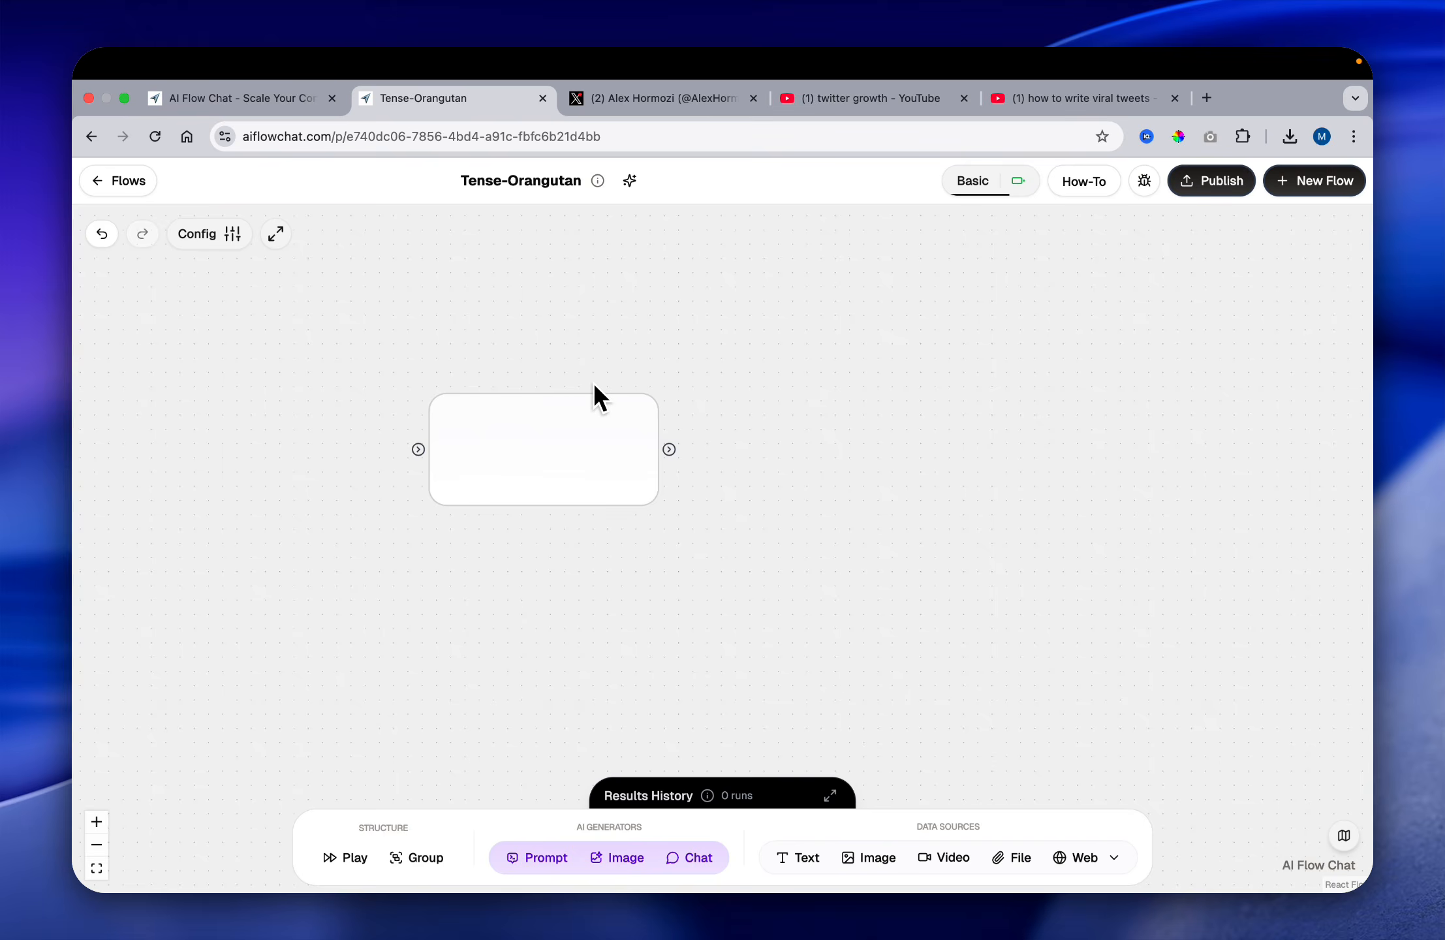
# Step: Capture a screenshot of Alex Hormozi's "our enemies grow us" and "The world will reward you" posts and place it below the first screenshot on the canvas
pyautogui.click(757, 115)
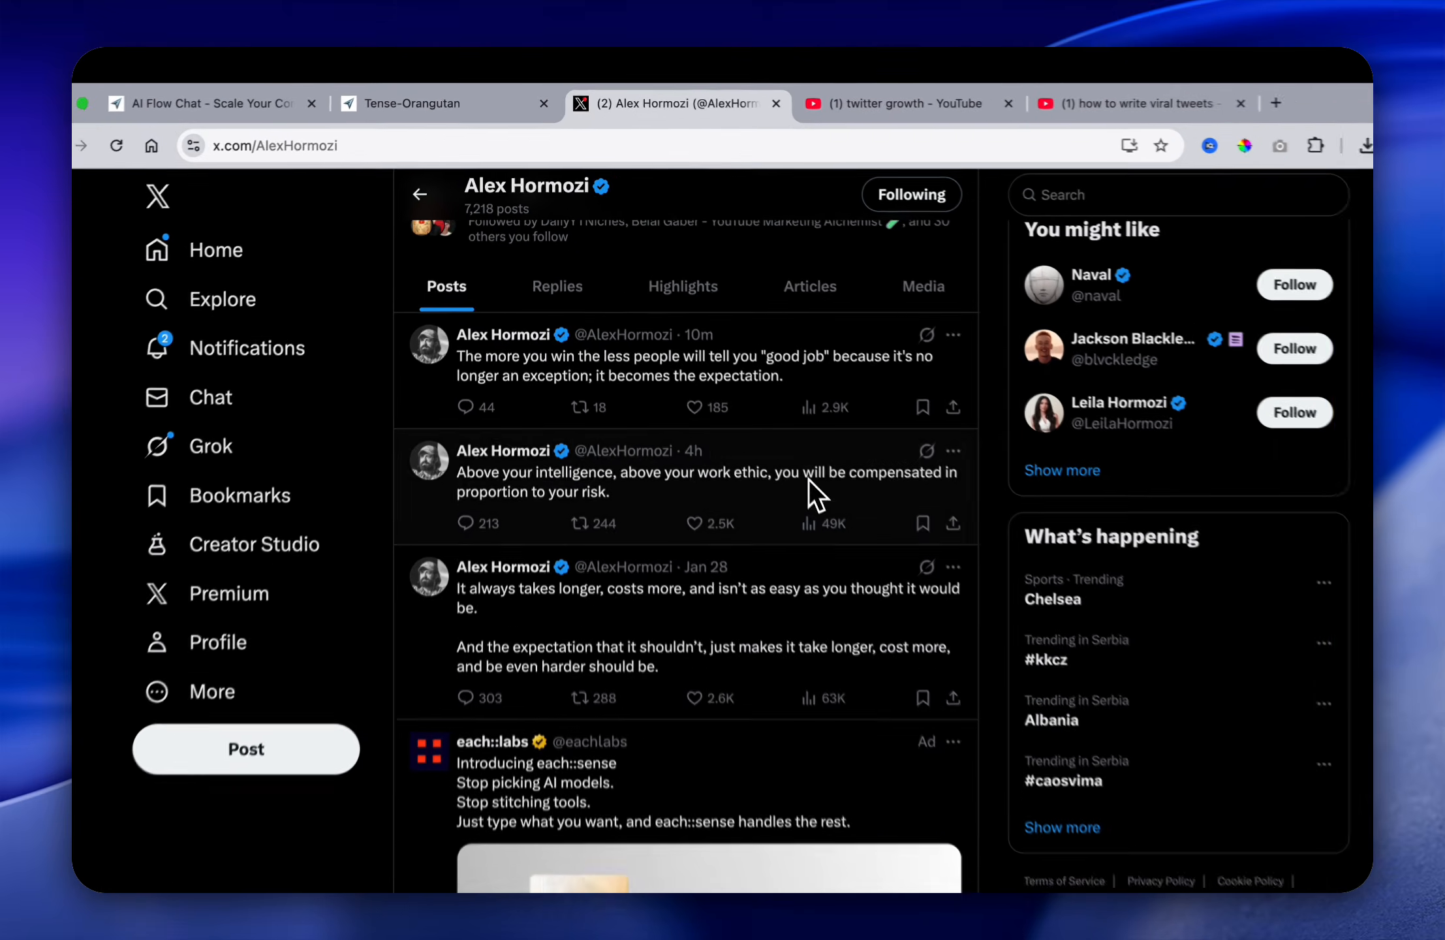
pyautogui.scroll(-10, 842, 558)
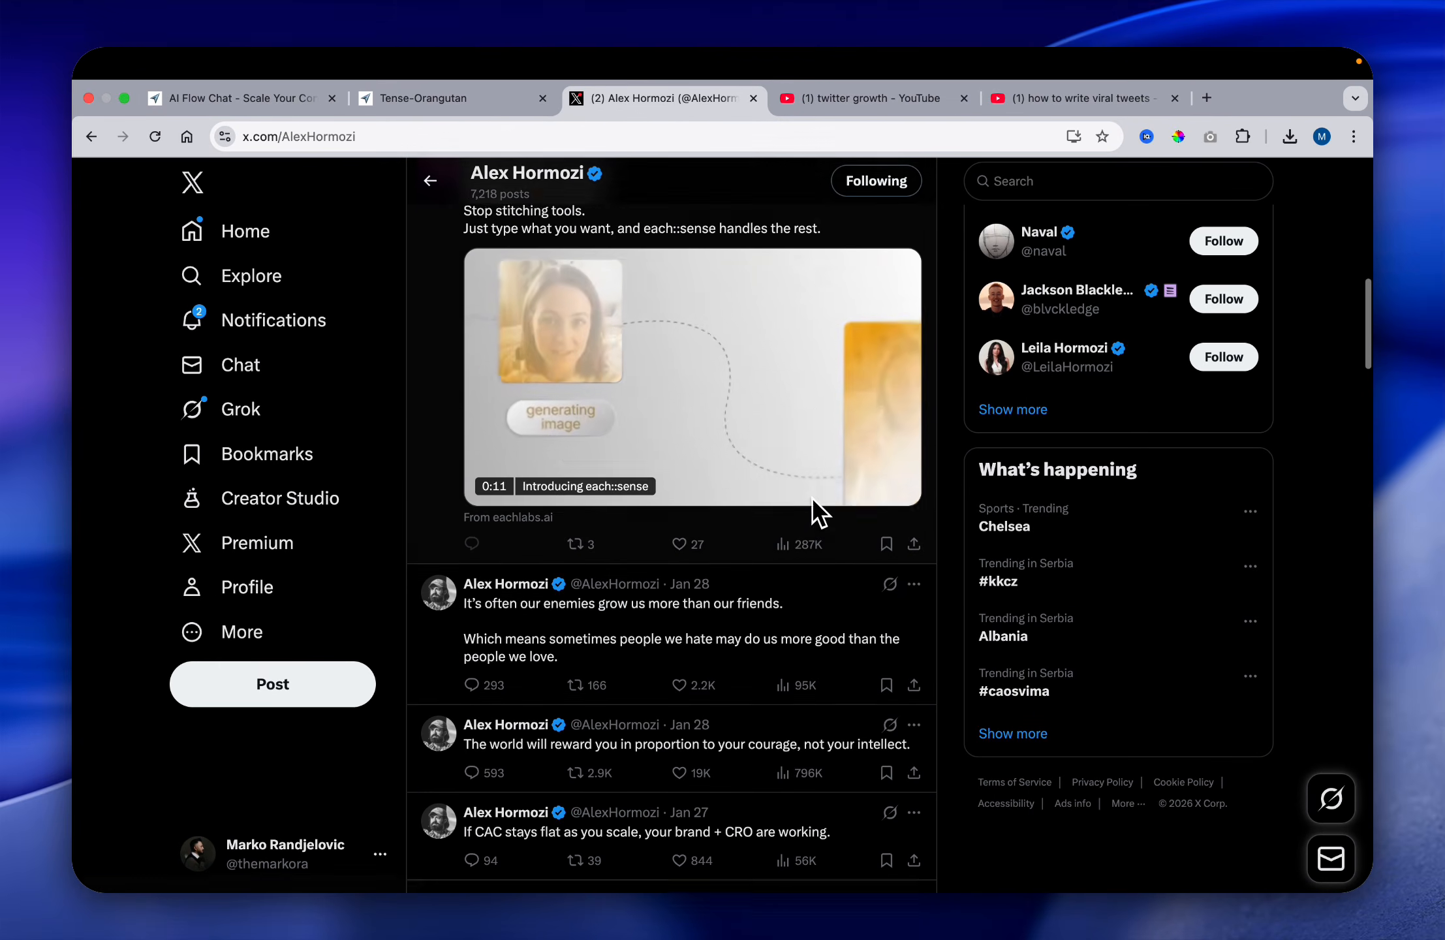
pyautogui.scroll(-2, 817, 509)
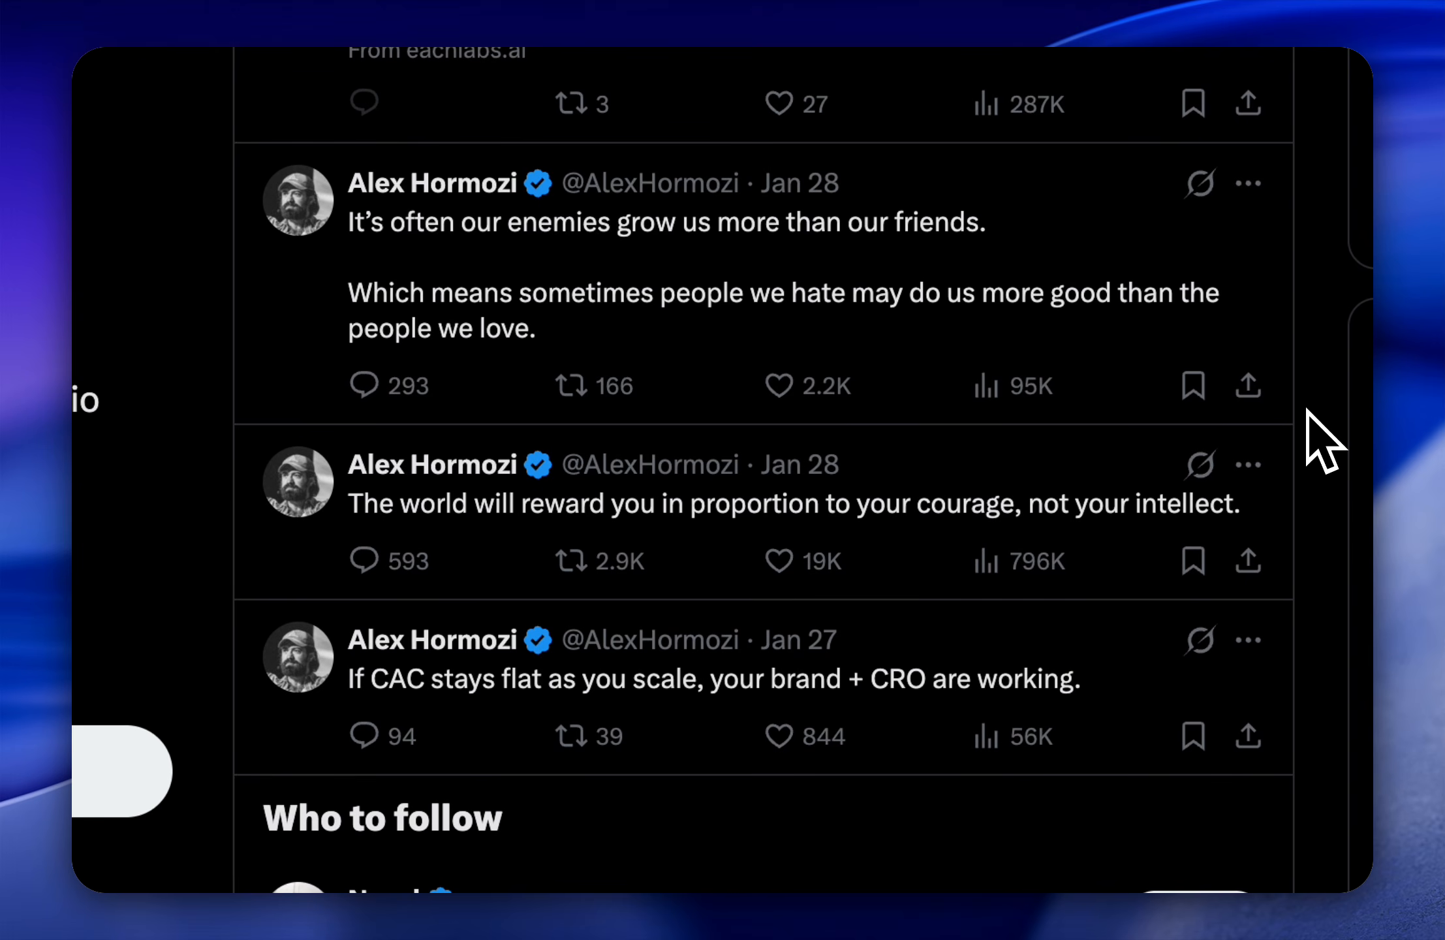
pyautogui.scroll(-1, 1322, 438)
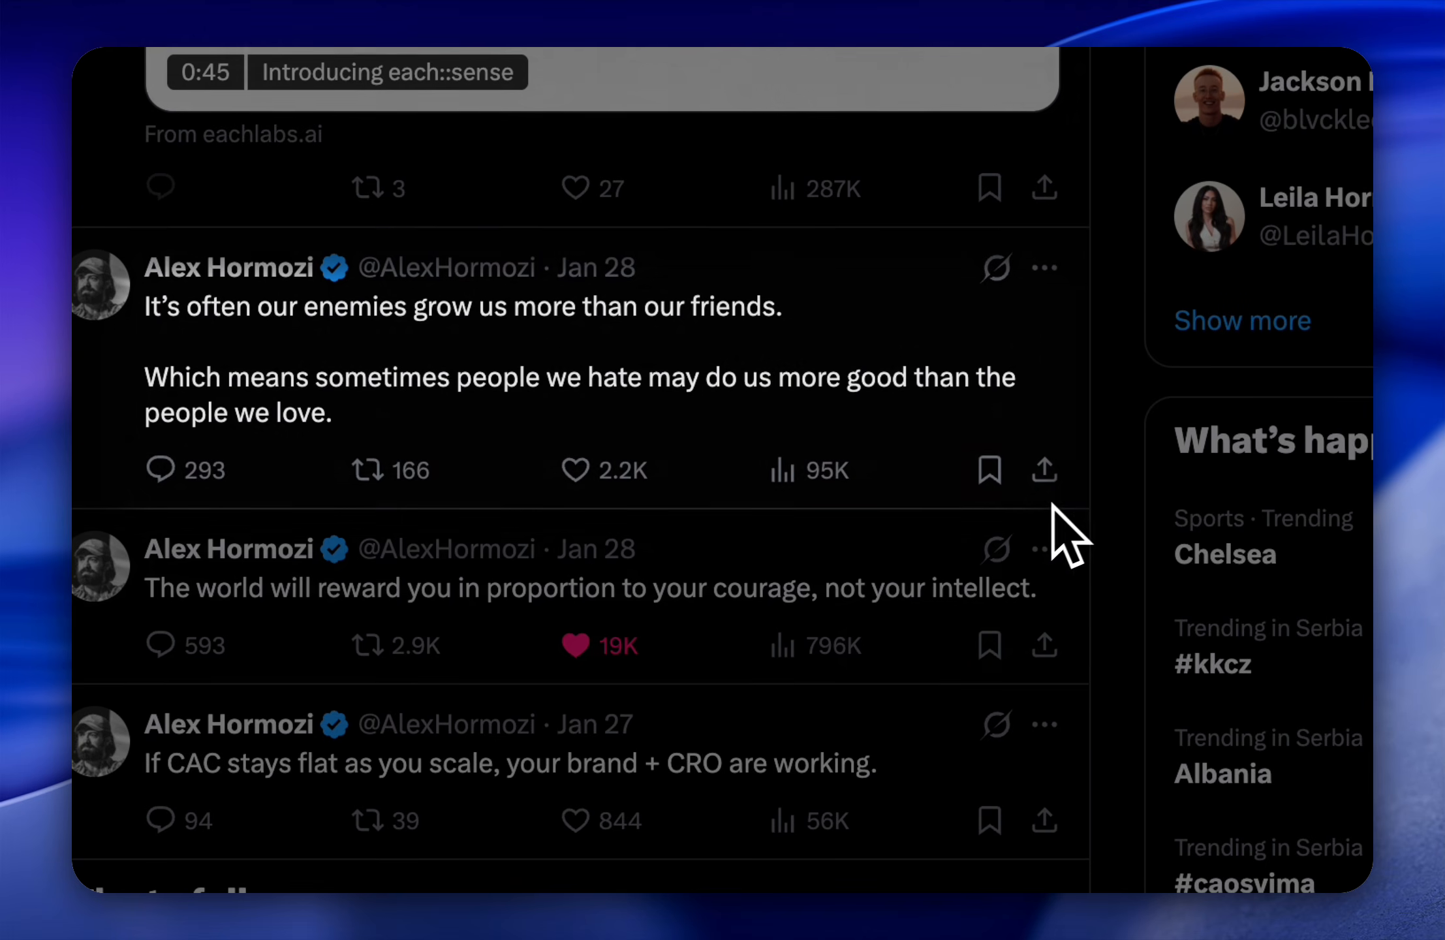
pyautogui.press('super+shift+4')
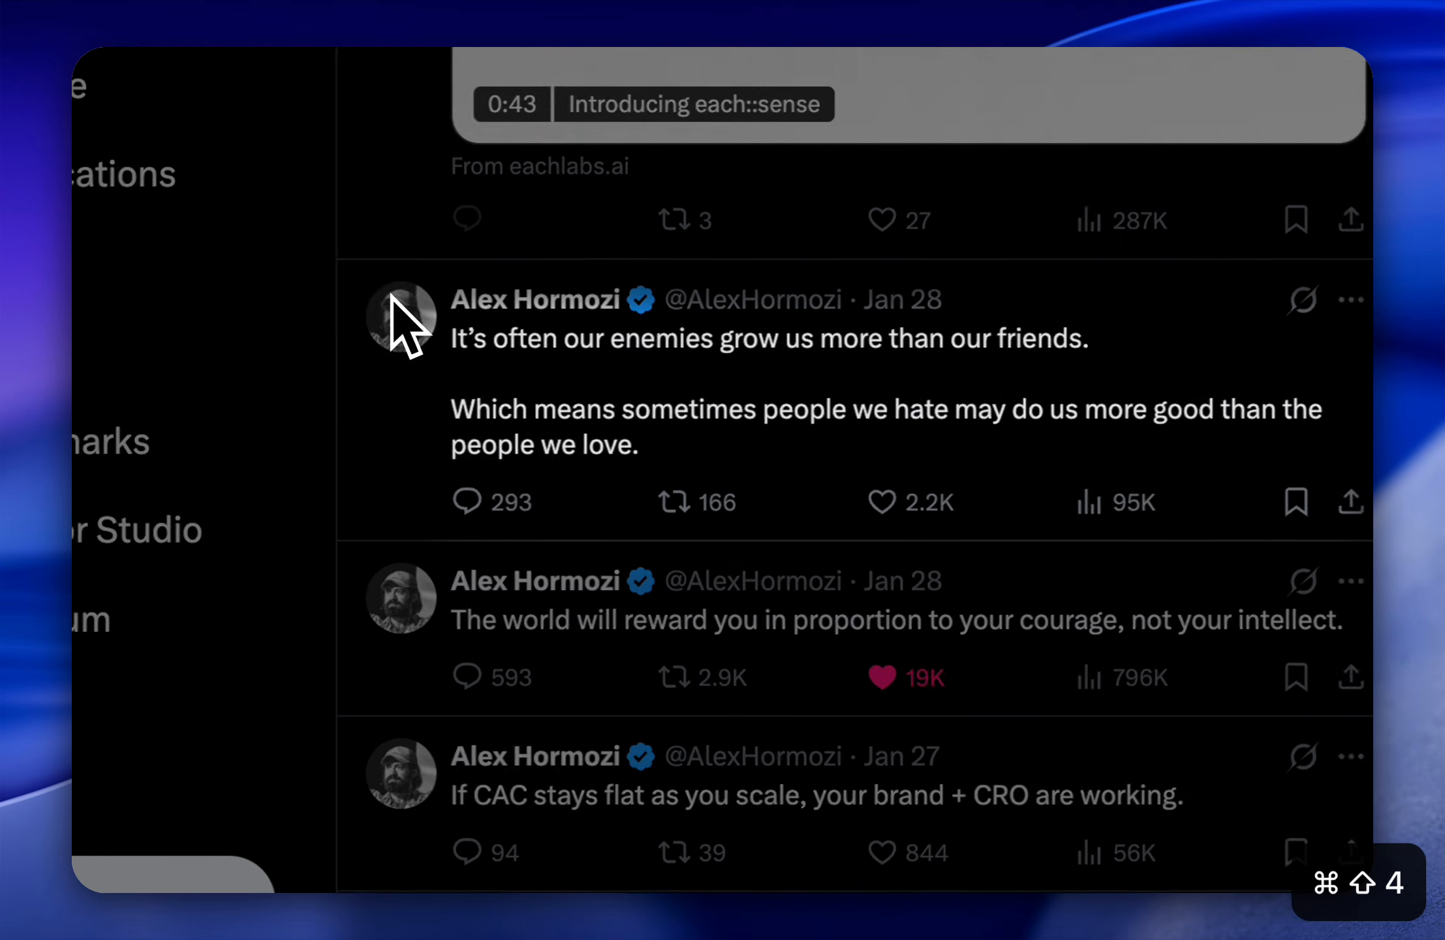
pyautogui.moveTo(341, 259); pyautogui.dragTo(1360, 717)
pyautogui.click(353, 55)
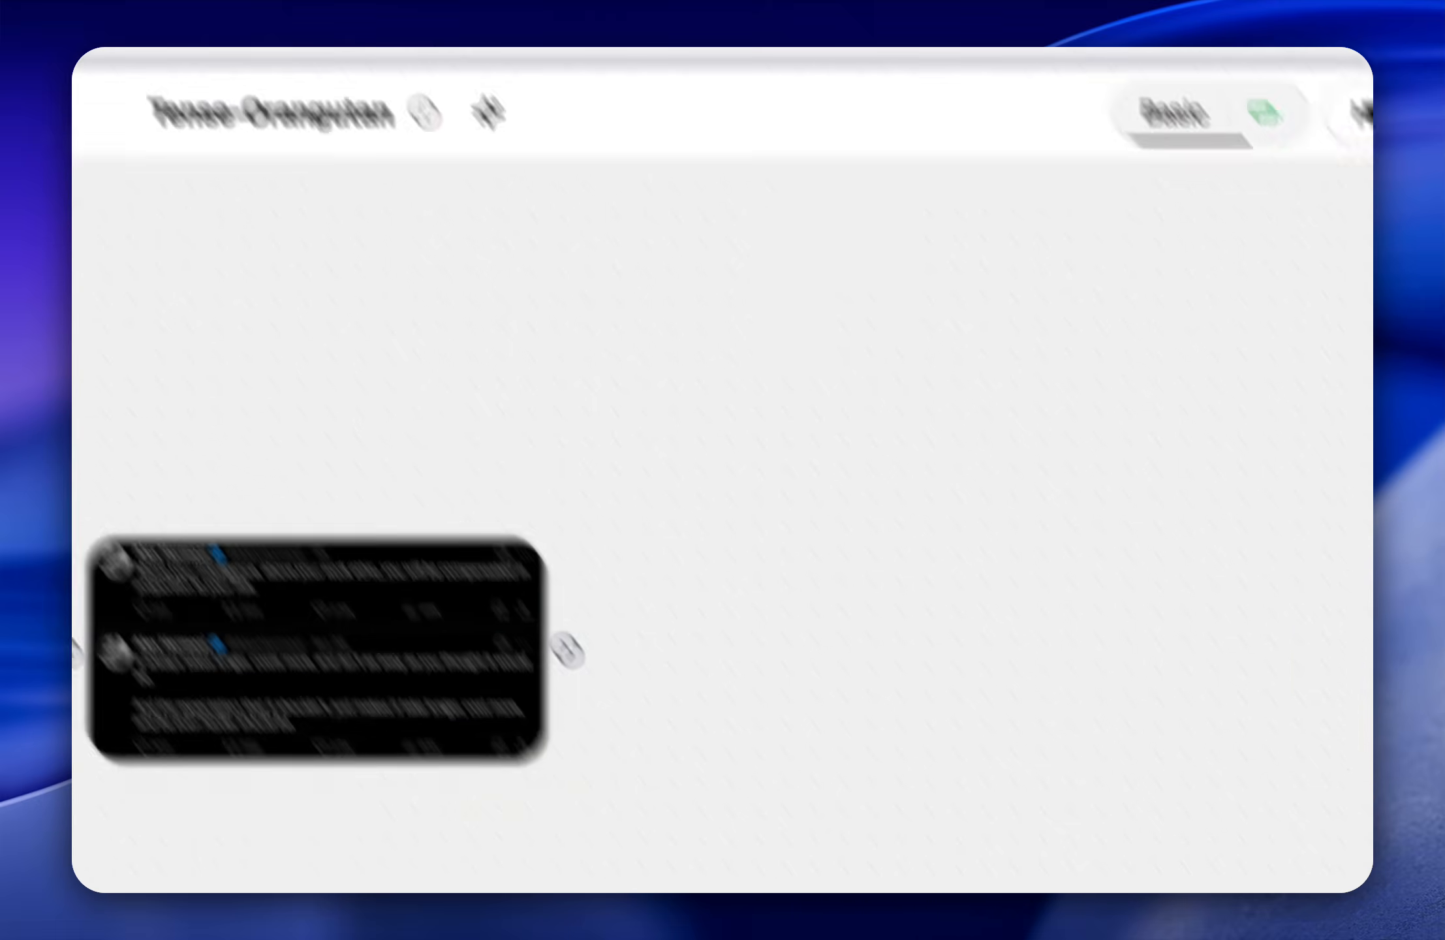
pyautogui.moveTo(1261, 867); pyautogui.dragTo(575, 568)
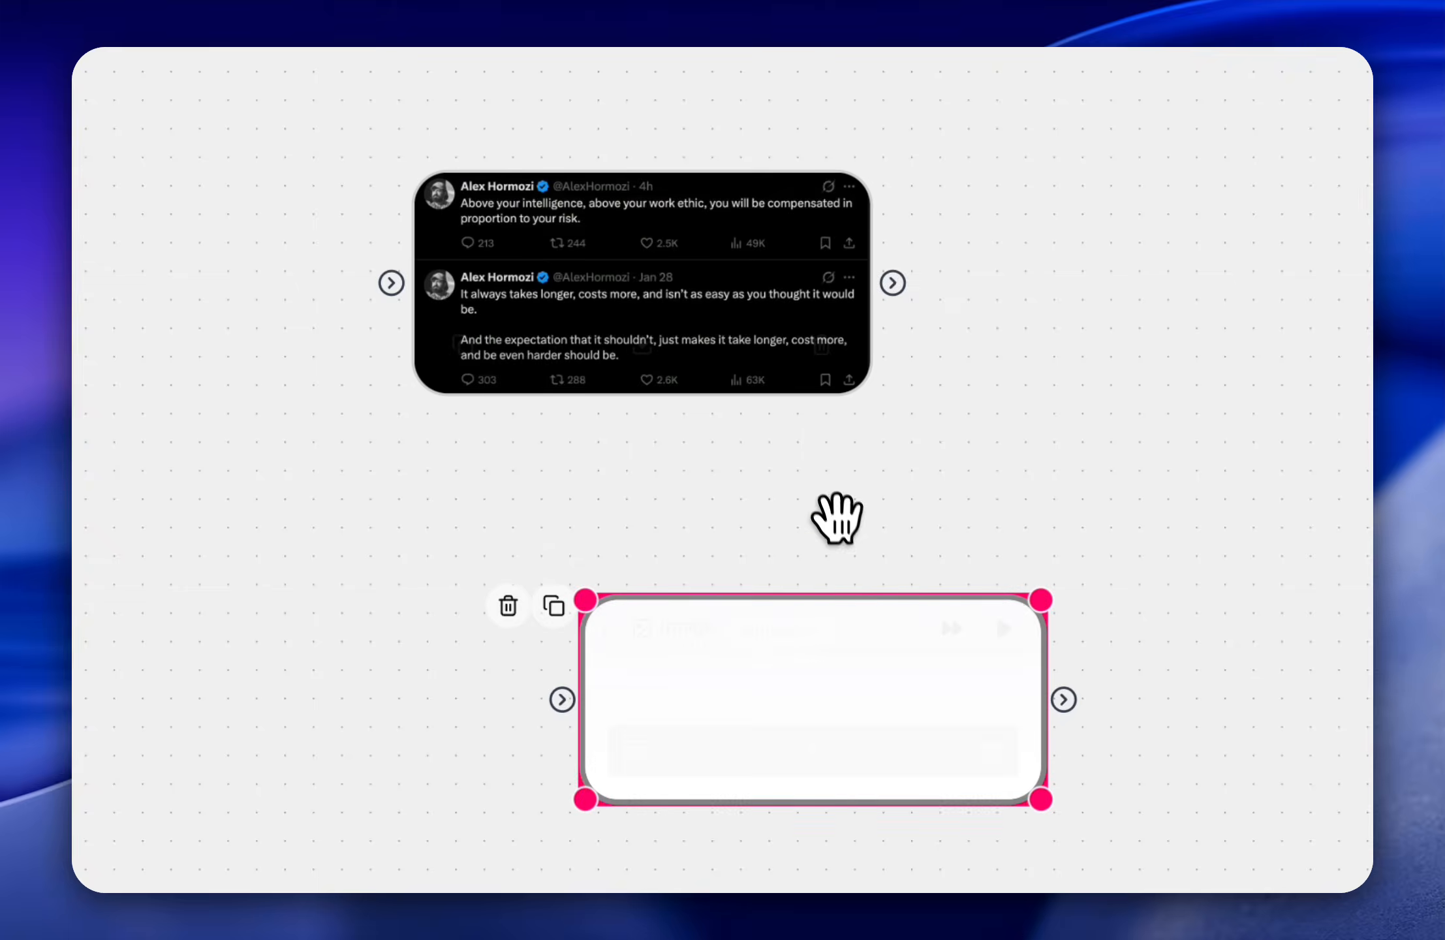
pyautogui.moveTo(798, 683); pyautogui.dragTo(712, 541)
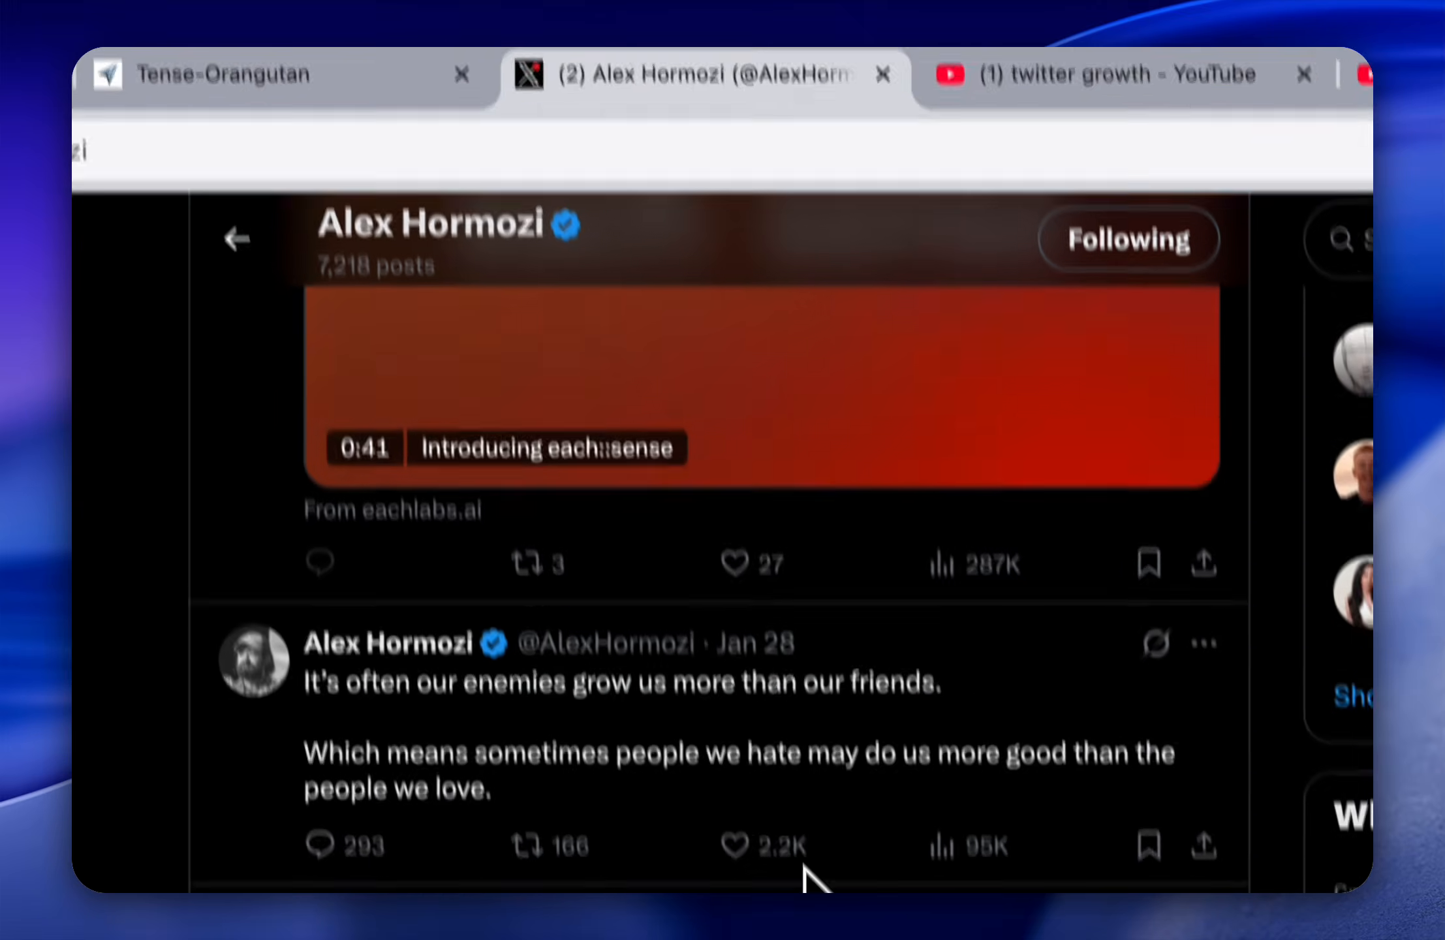
# Step: Capture a screenshot of his Jan 23 "When I want to hurt someone" post and place it above the first screenshot on the flow's canvas
pyautogui.scroll(-5, 764, 781)
pyautogui.scroll(-2, 746, 689)
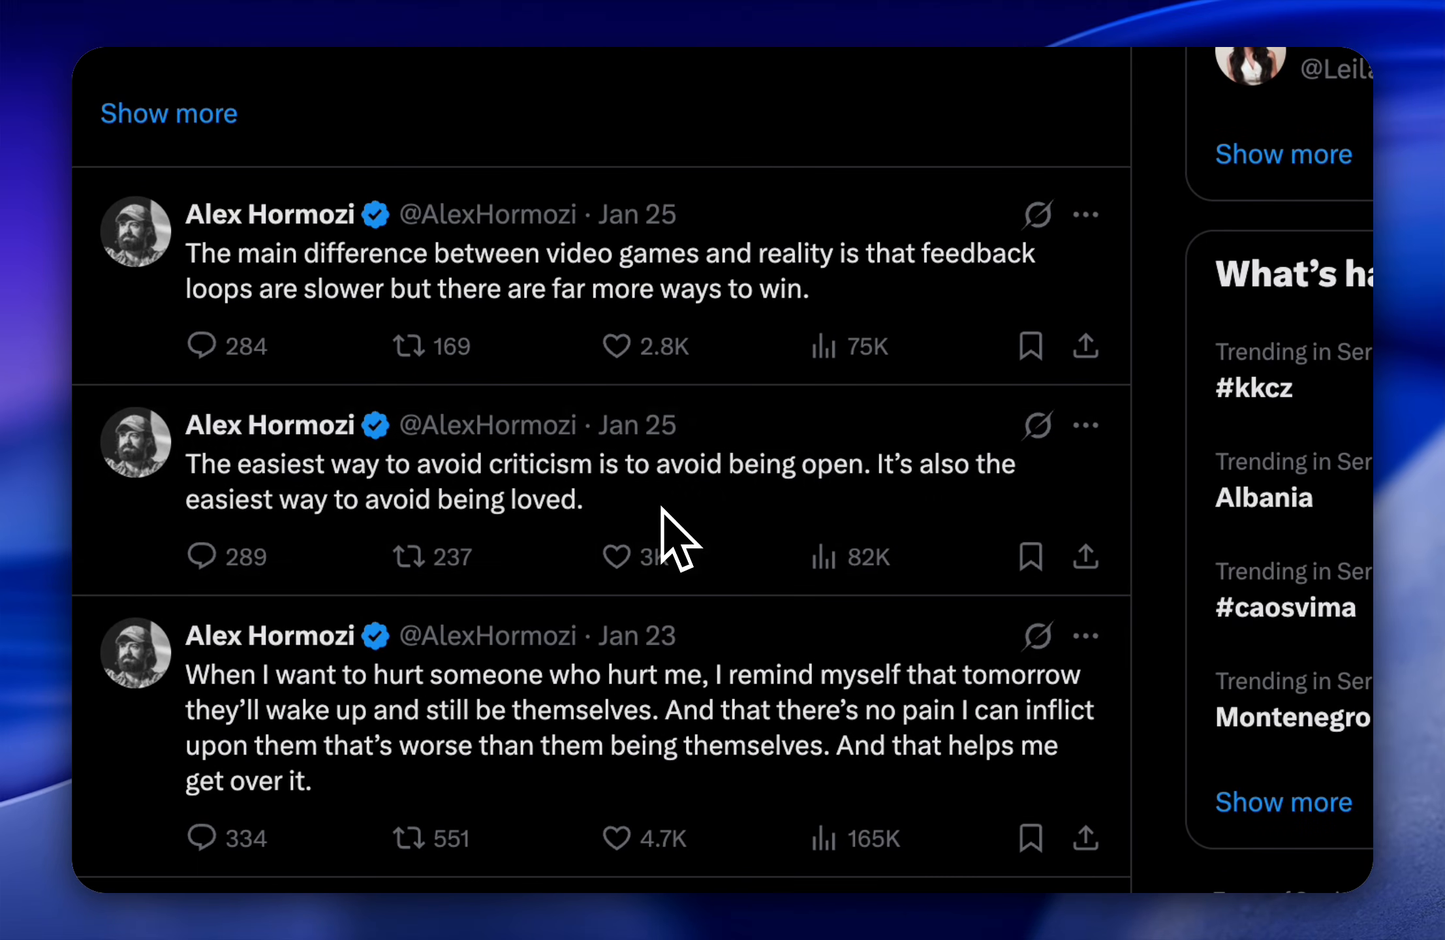
pyautogui.scroll(-3, 661, 507)
pyautogui.scroll(-3, 786, 499)
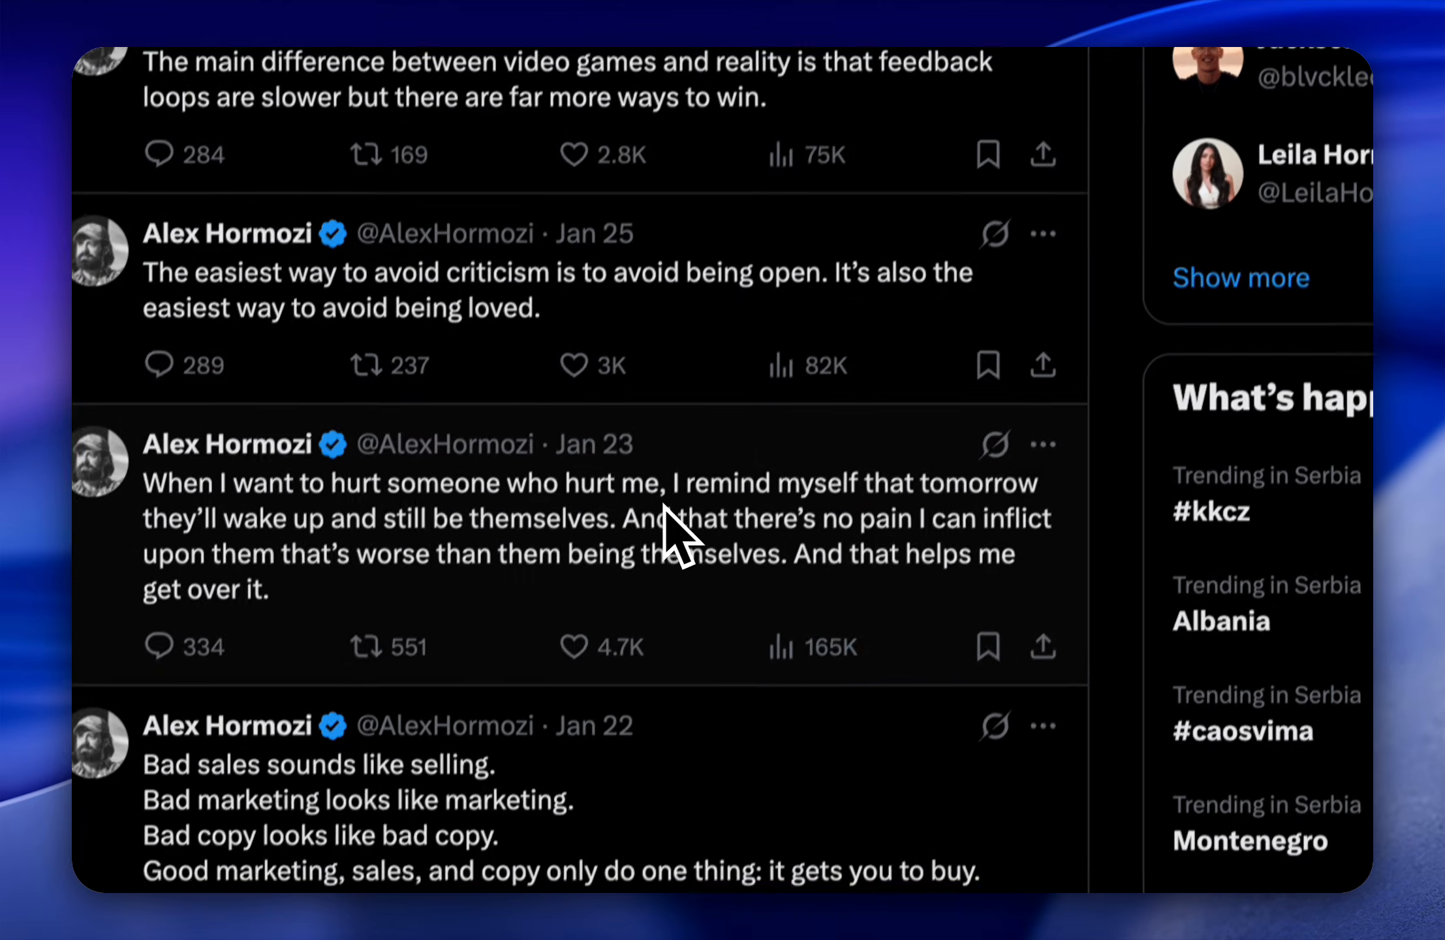
pyautogui.scroll(-5, 703, 392)
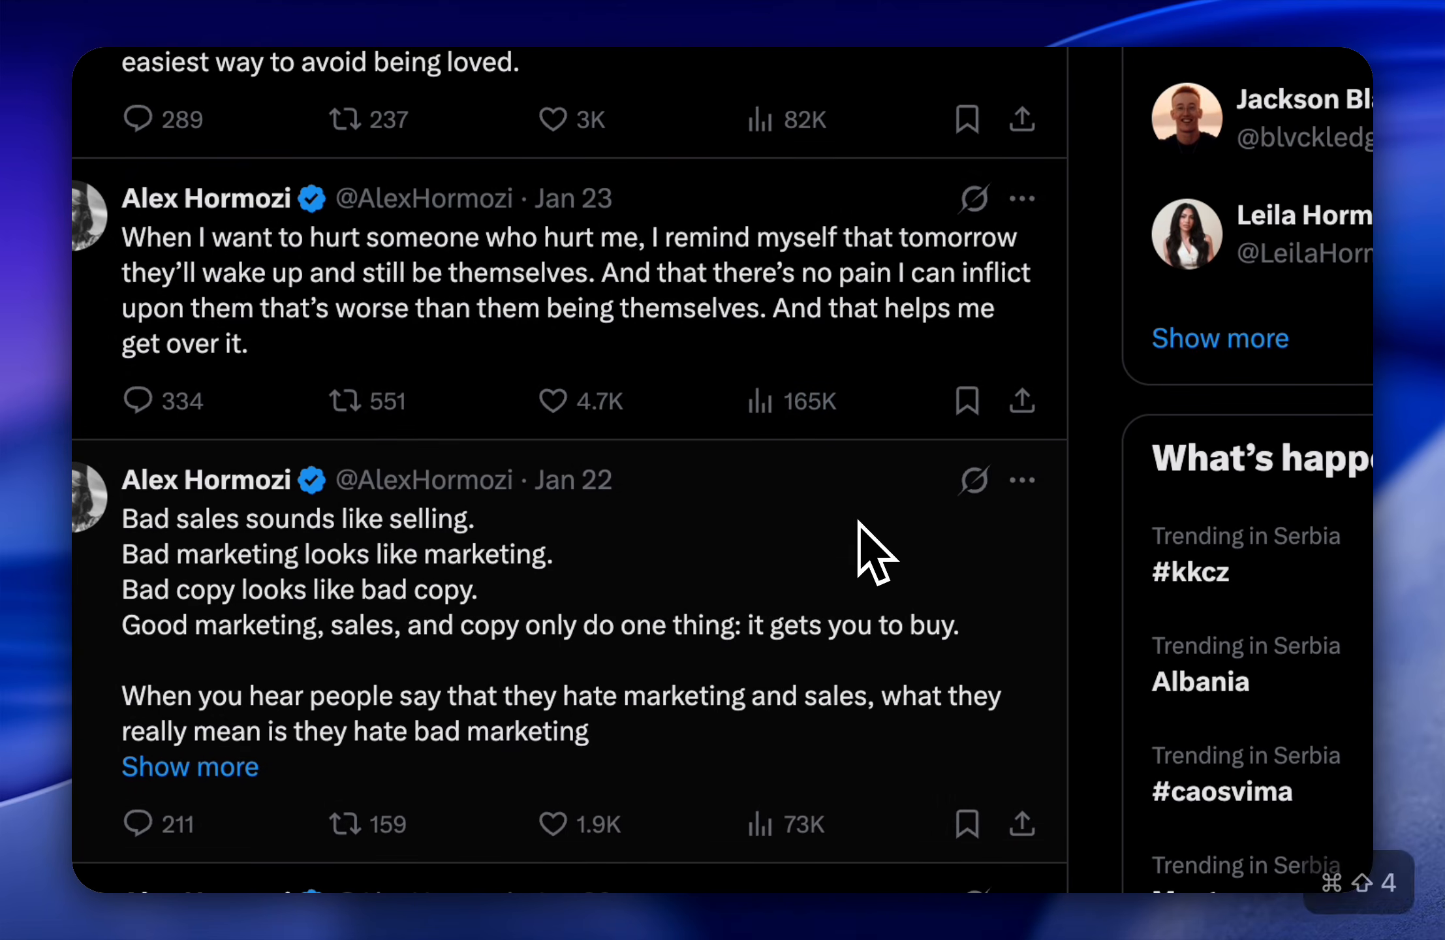
pyautogui.press('super+shift+4')
pyautogui.moveTo(361, 339); pyautogui.dragTo(1119, 681)
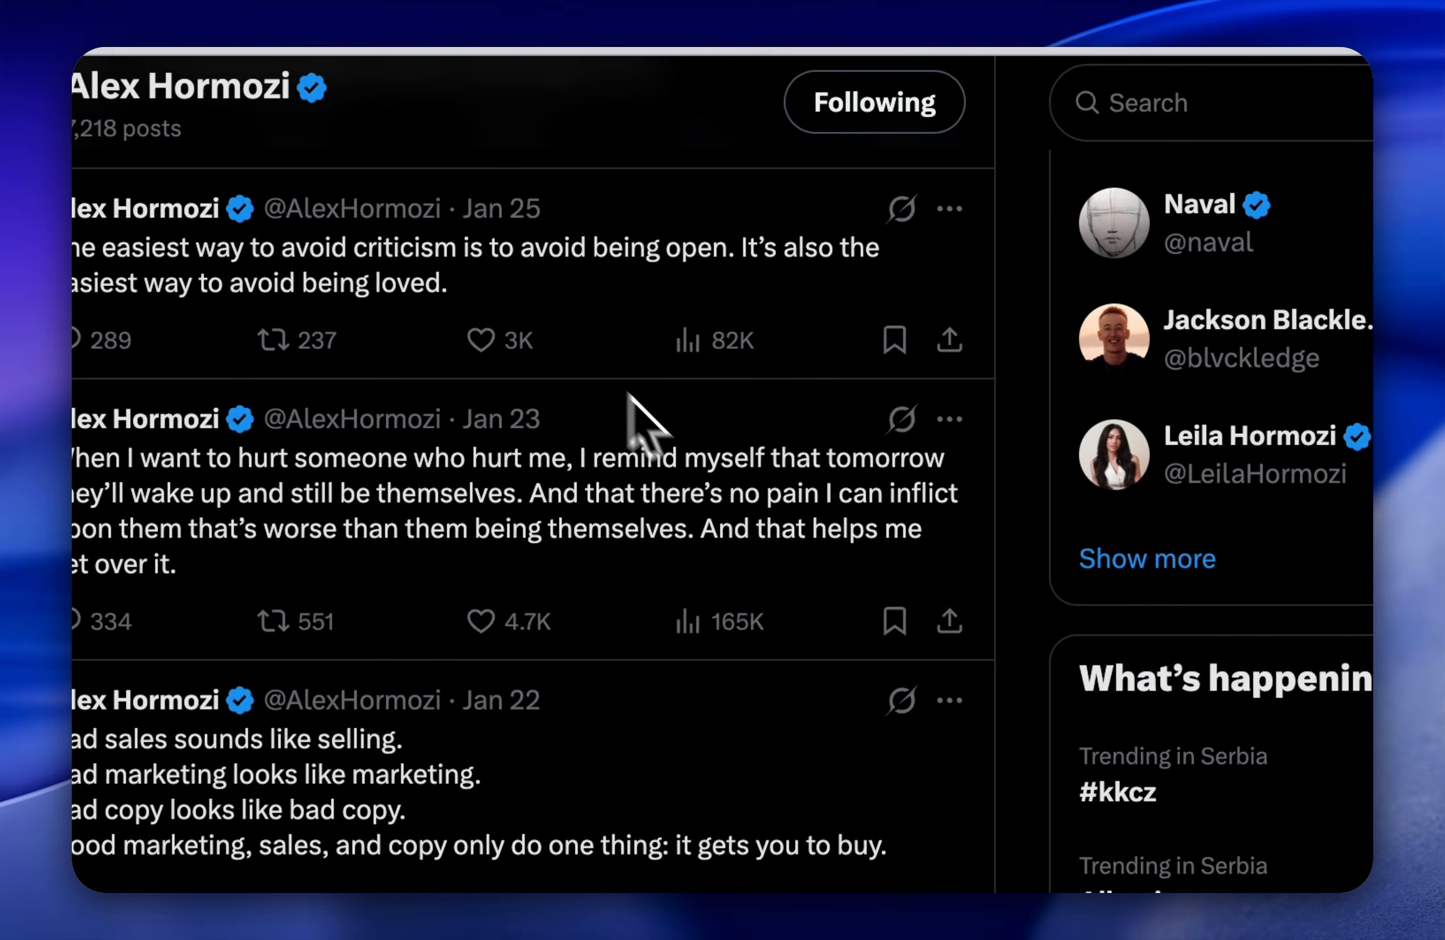
pyautogui.click(390, 99)
pyautogui.moveTo(1264, 865); pyautogui.dragTo(507, 378)
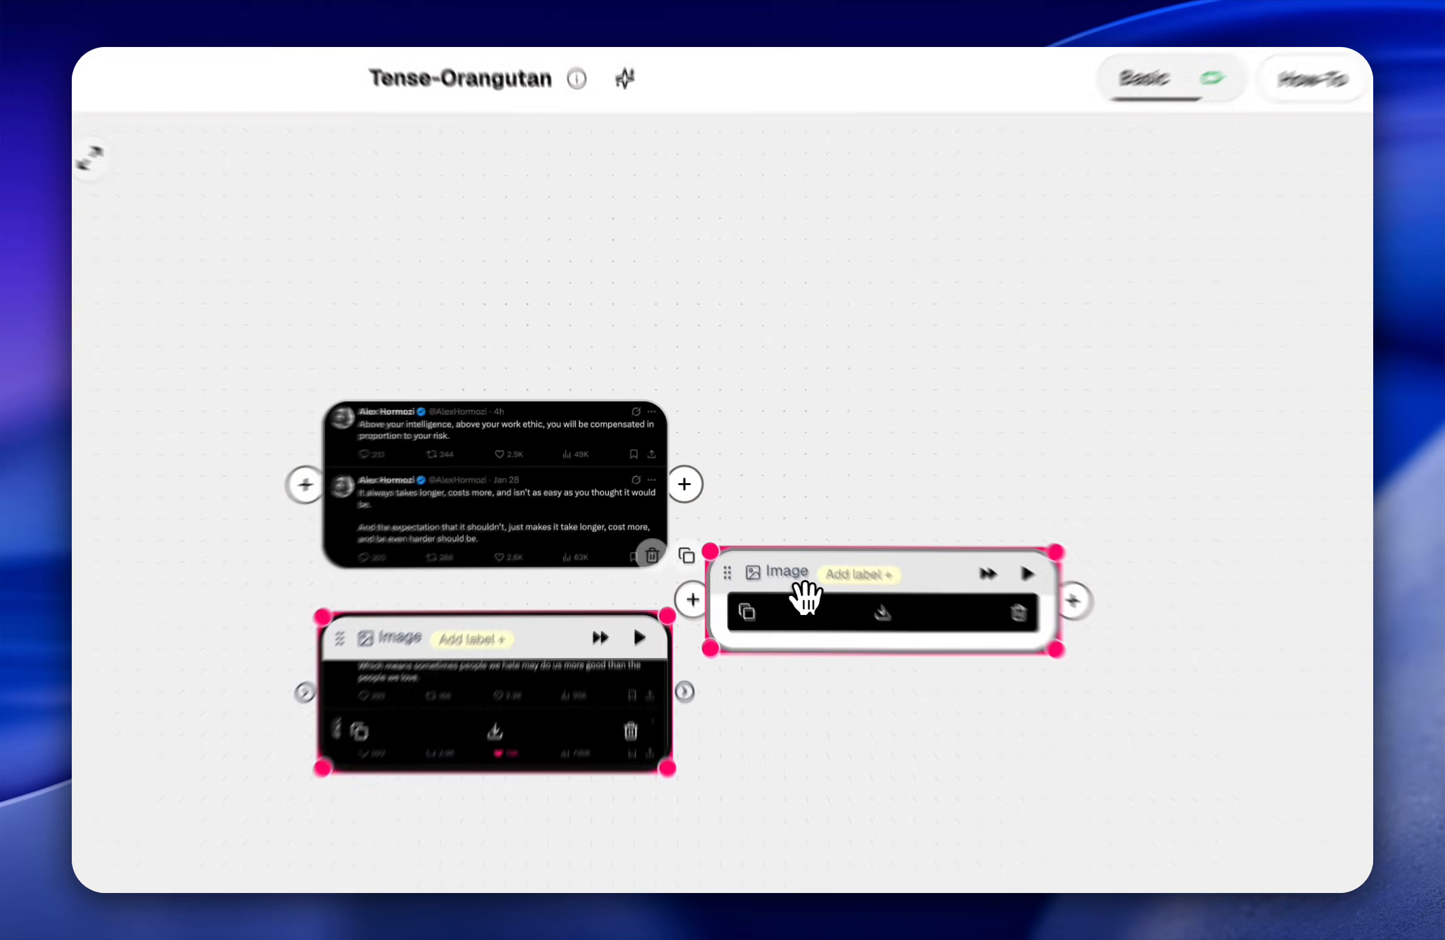
pyautogui.moveTo(741, 515); pyautogui.dragTo(549, 296)
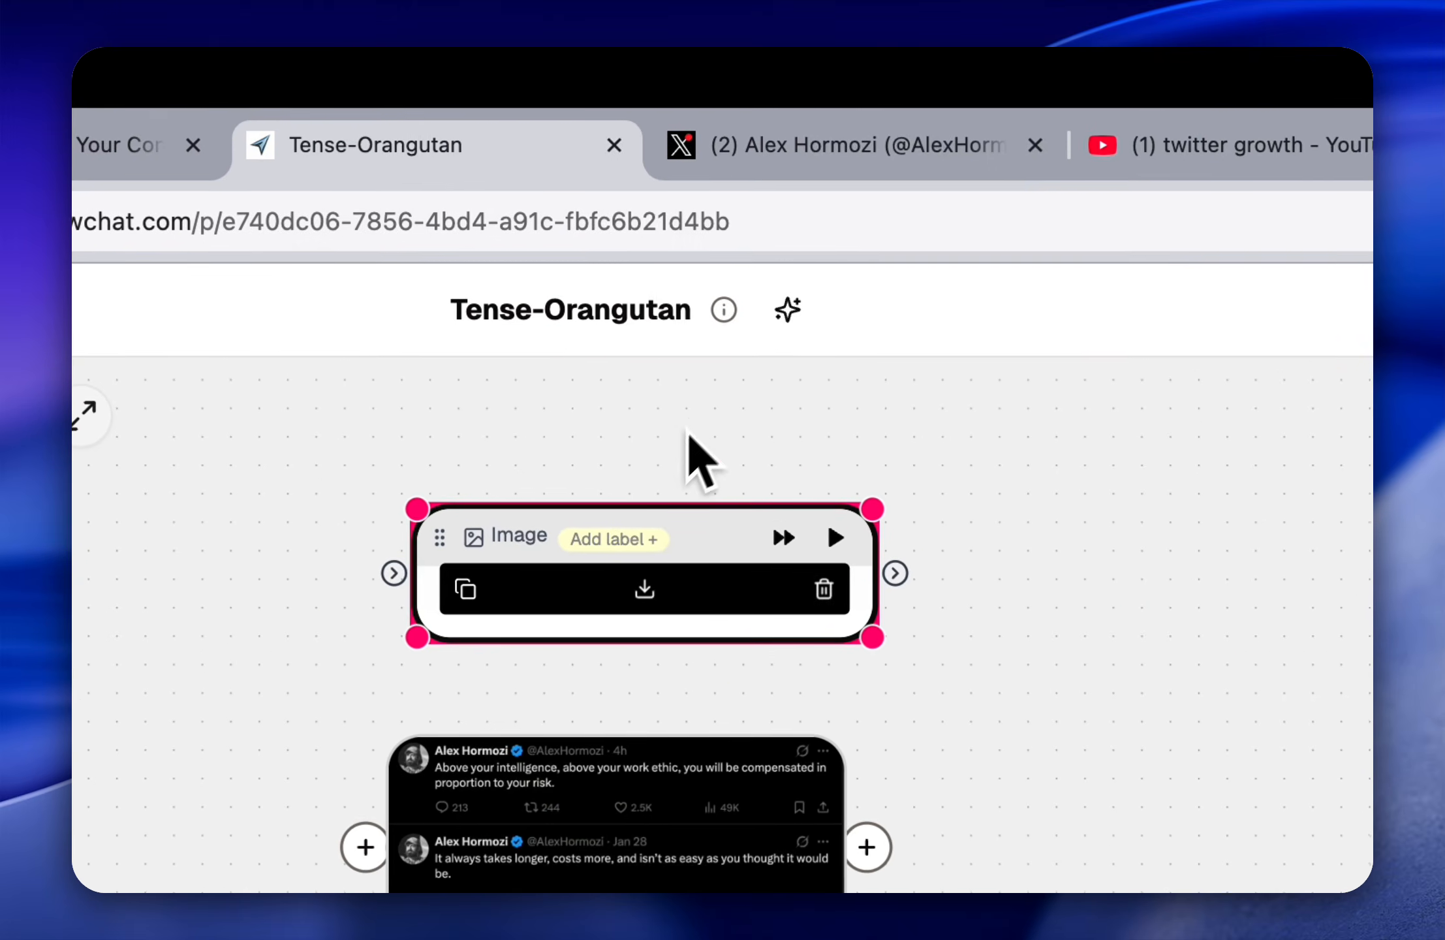
# Step: Expand the full Jan 16 "What to do when you're not sure what to do" post, capture a screenshot of it and add it to the canvas
pyautogui.click(845, 147)
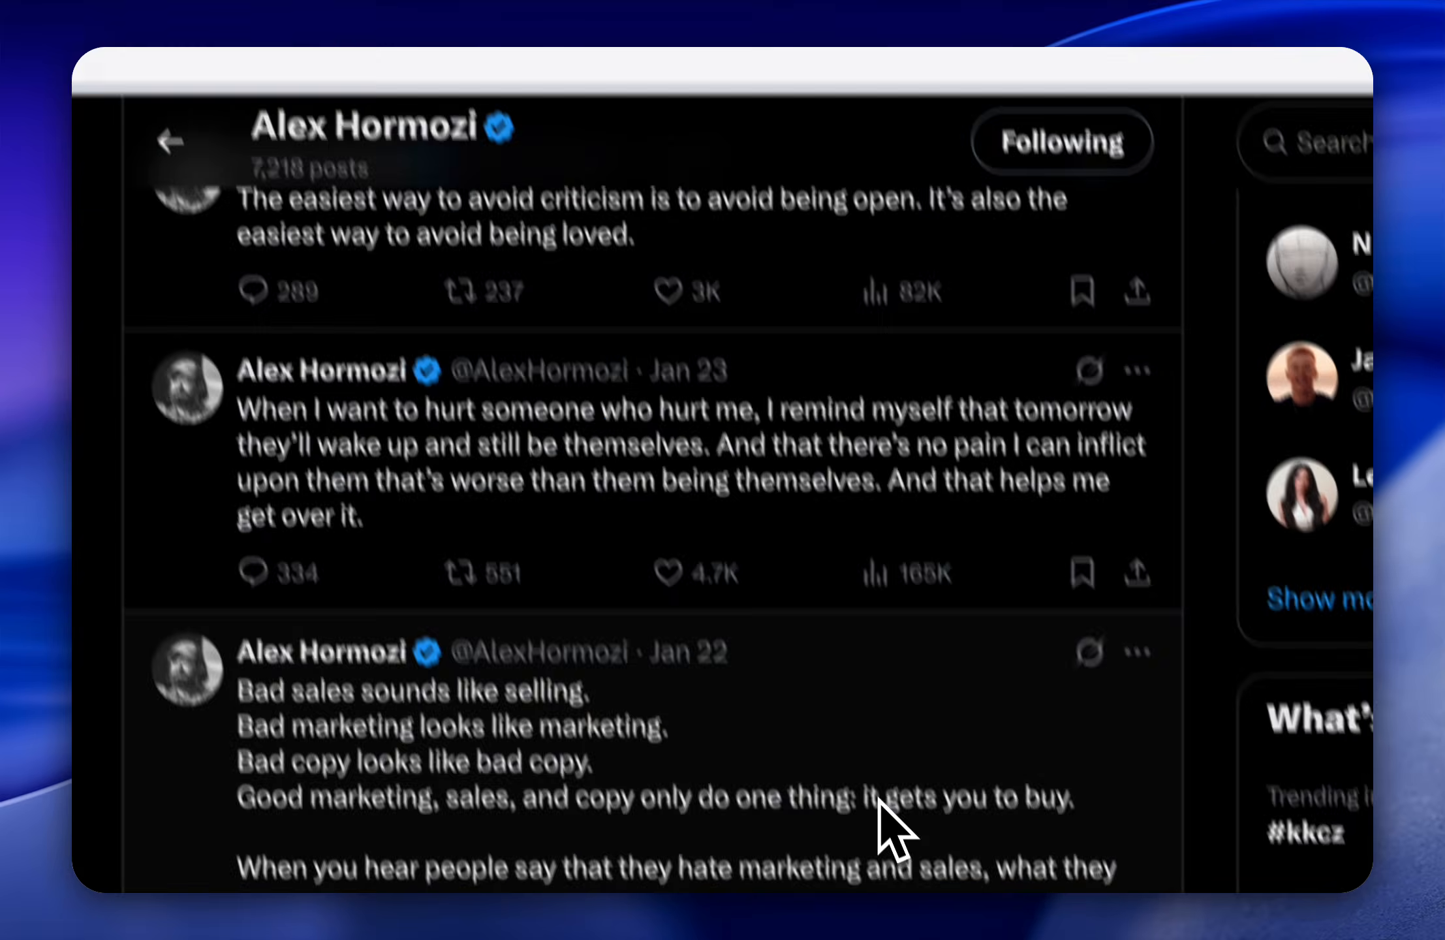
pyautogui.scroll(-10, 878, 802)
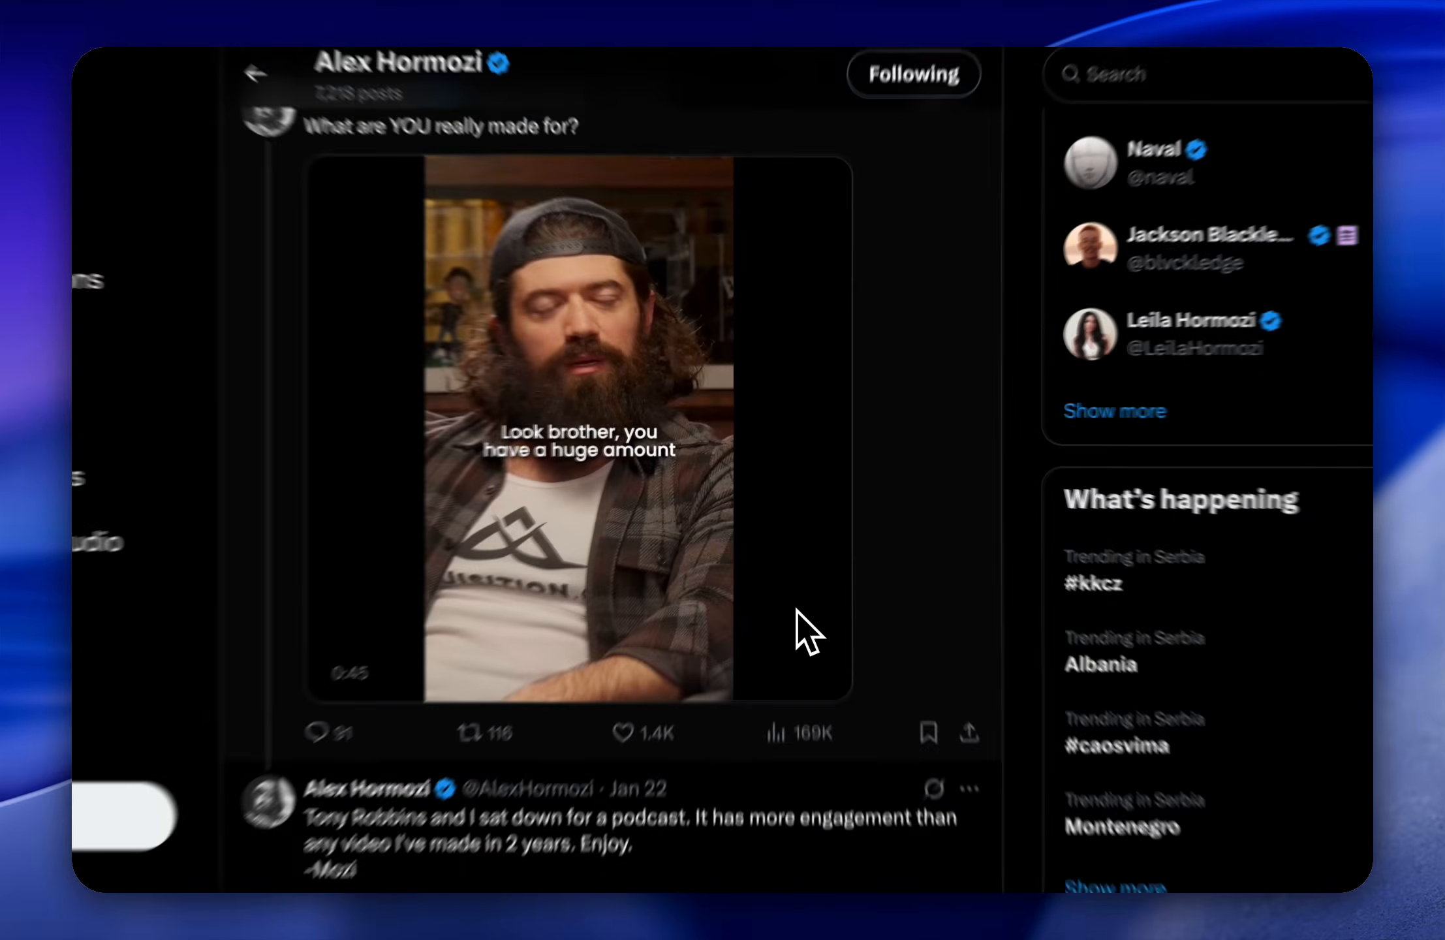
pyautogui.scroll(3, 801, 560)
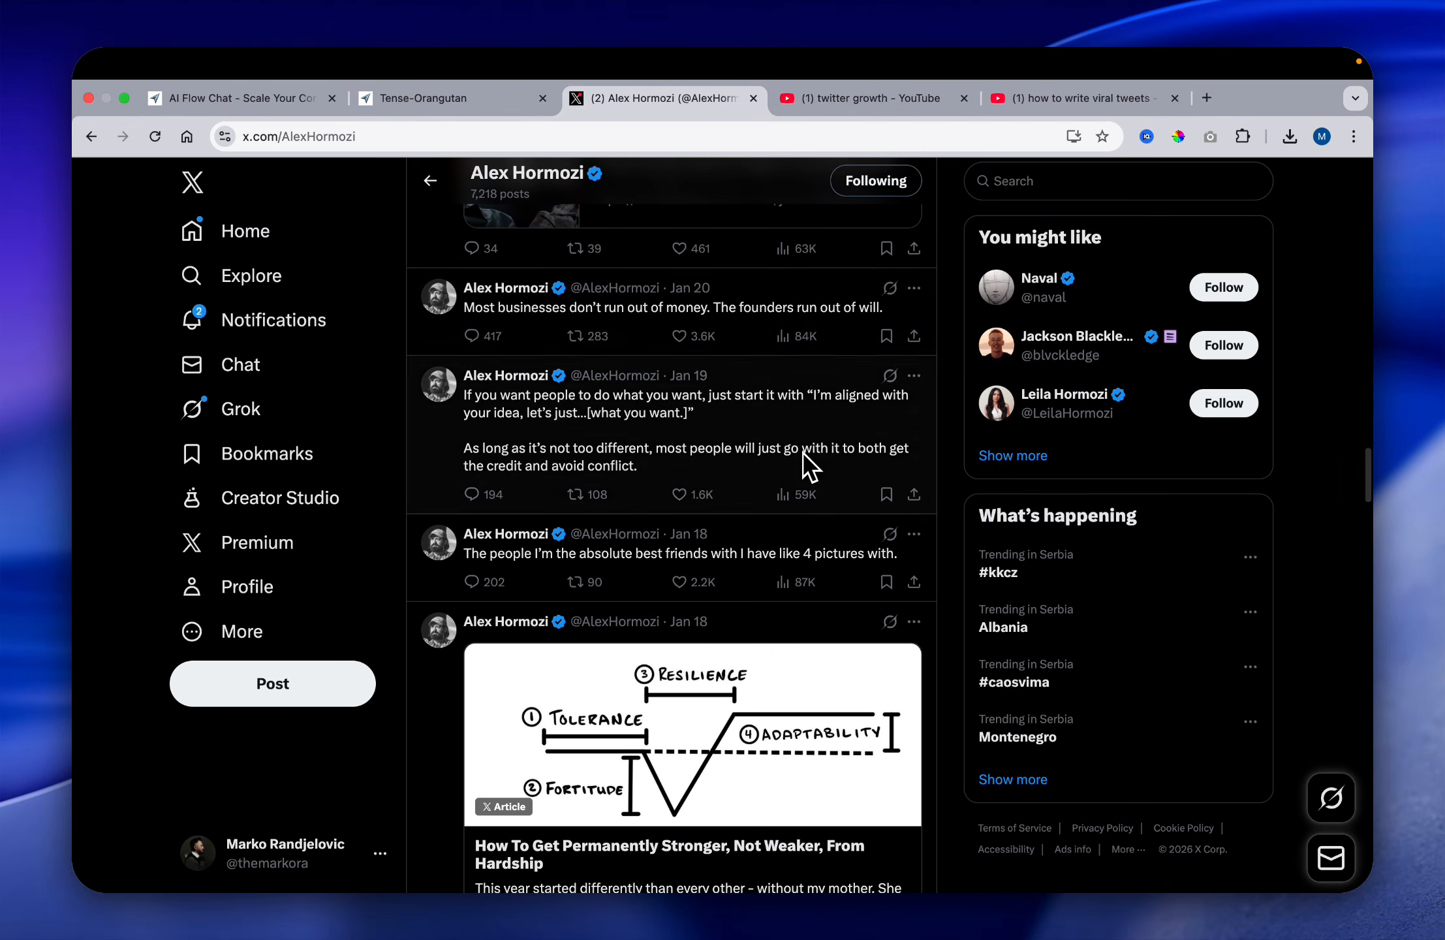
pyautogui.scroll(2, 809, 465)
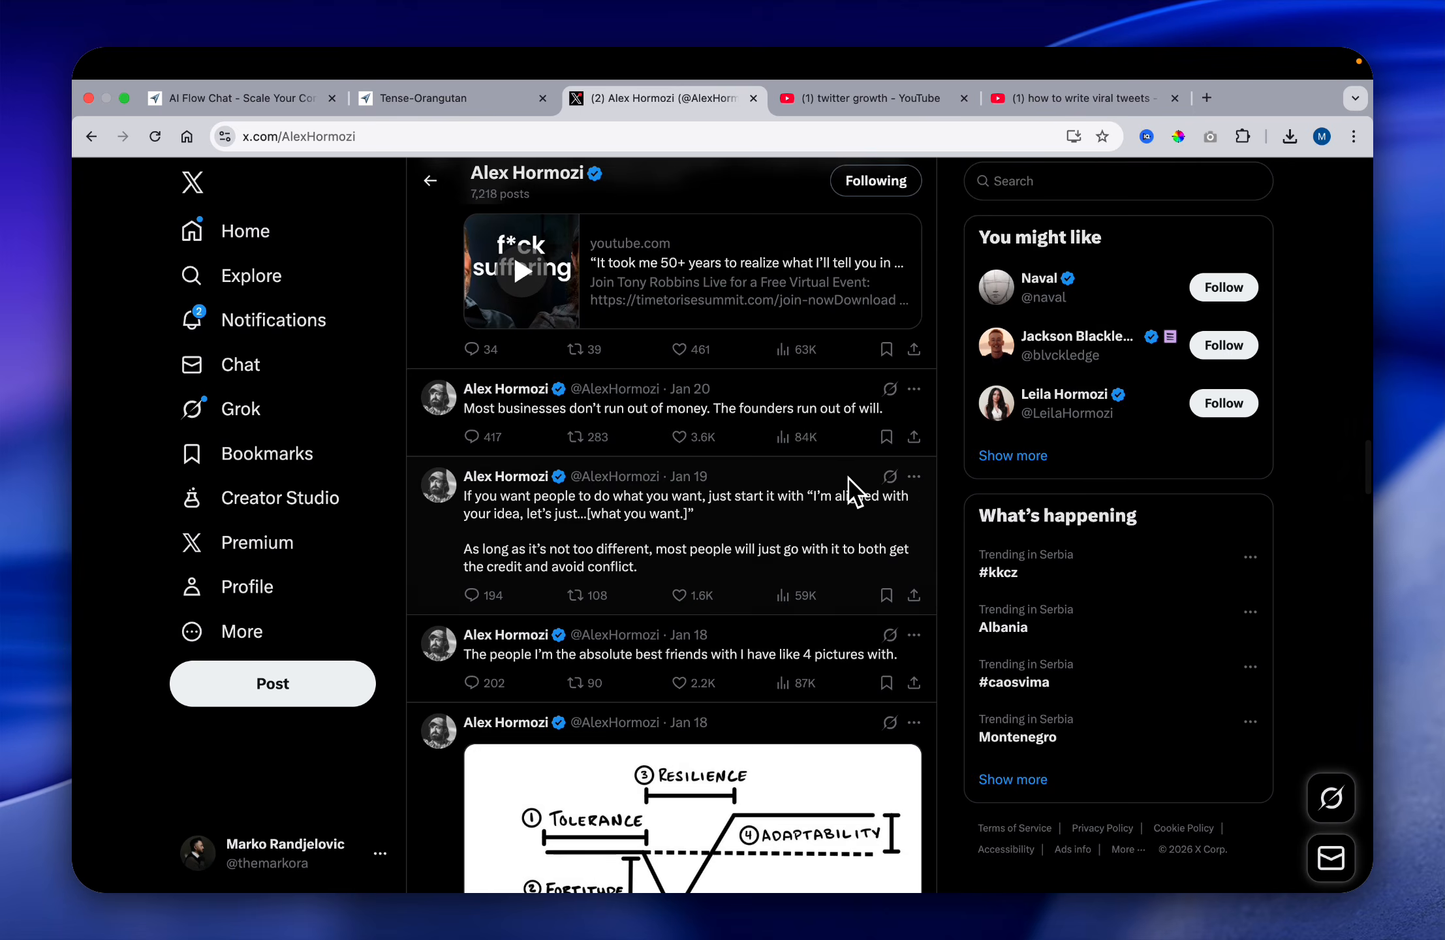
pyautogui.scroll(-8, 849, 478)
pyautogui.scroll(-8, 862, 500)
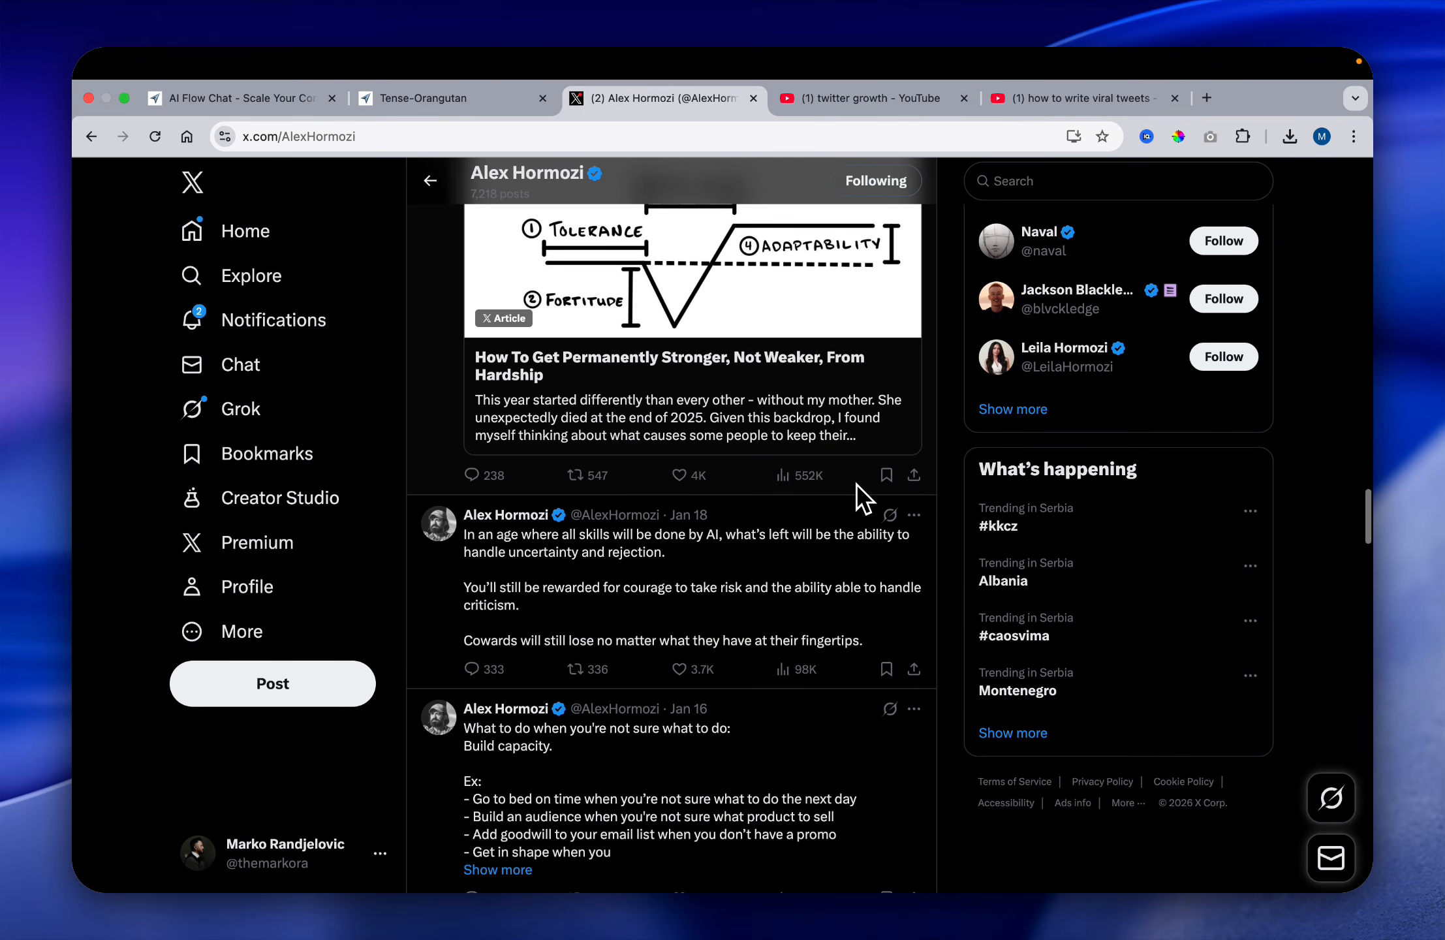
pyautogui.scroll(1, 865, 500)
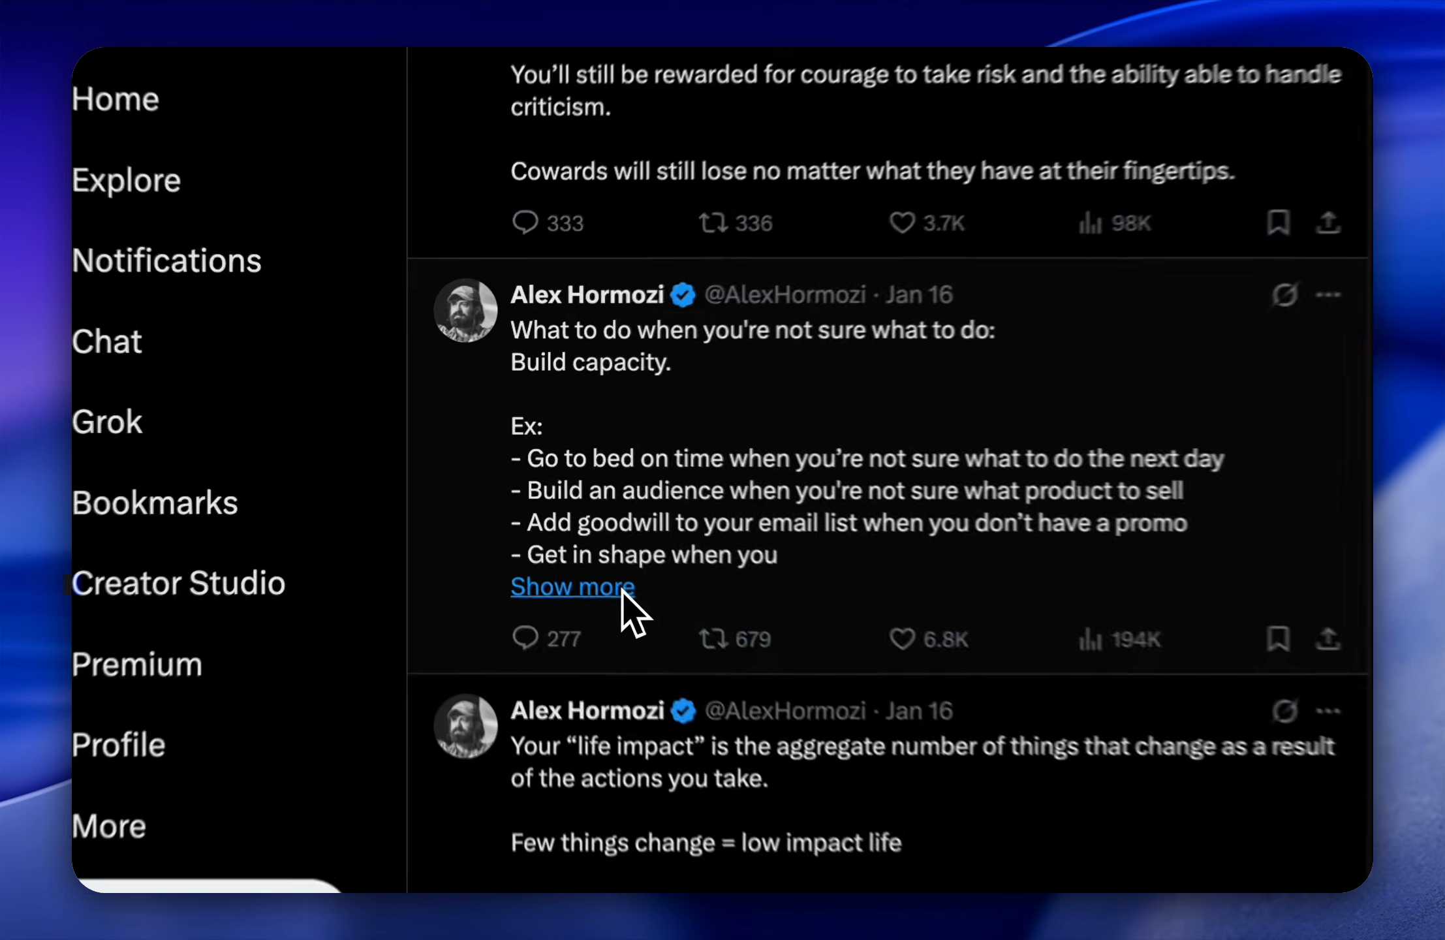
pyautogui.click(522, 500)
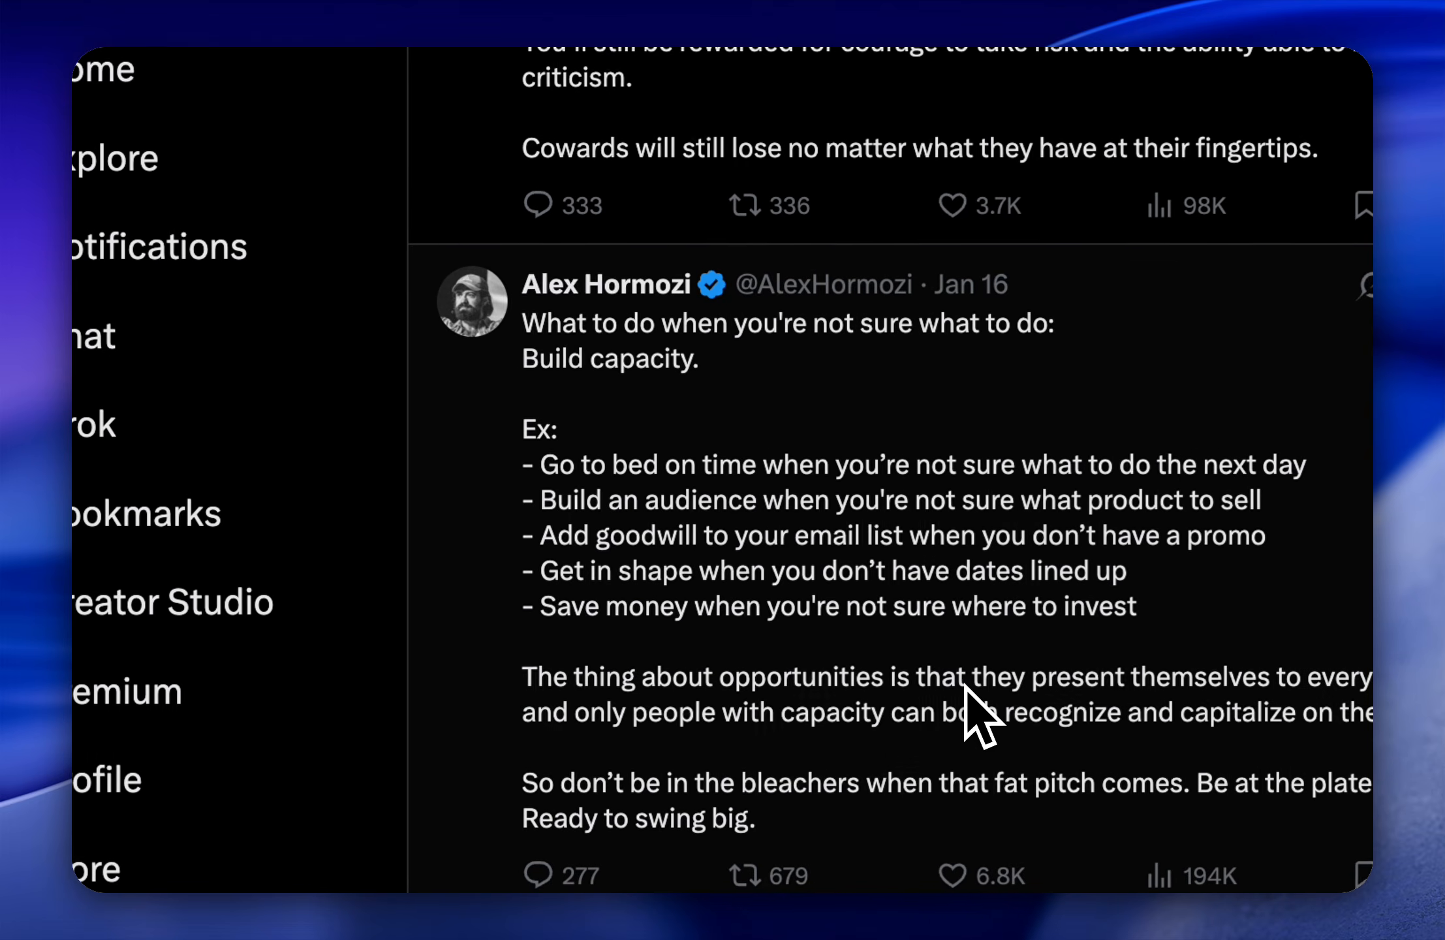
pyautogui.press('super+shift+4')
pyautogui.moveTo(993, 701); pyautogui.dragTo(1331, 926)
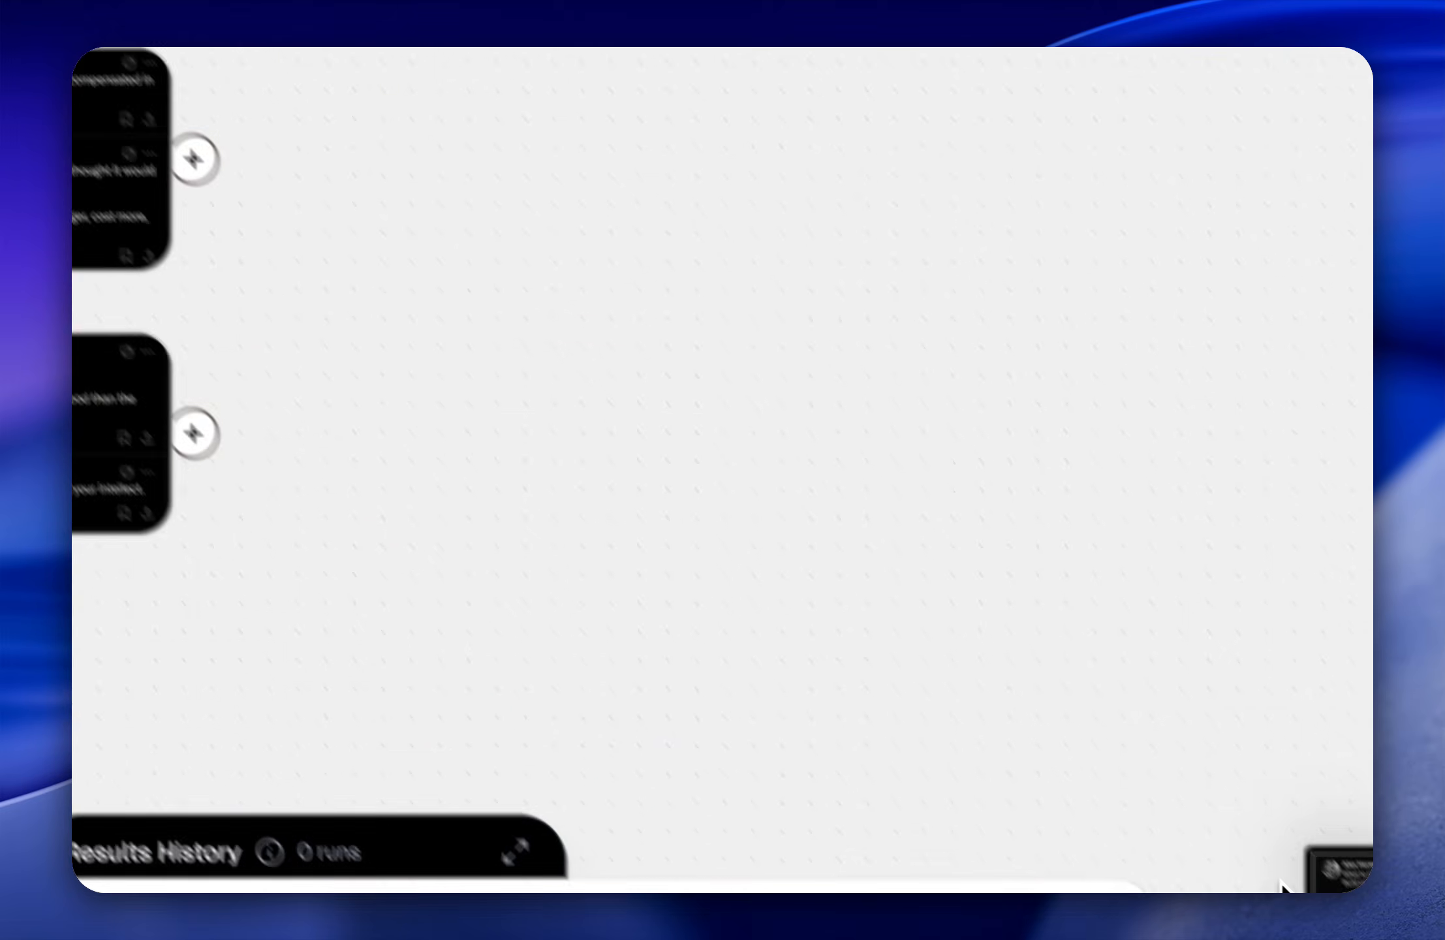
pyautogui.moveTo(1312, 876); pyautogui.dragTo(313, 423)
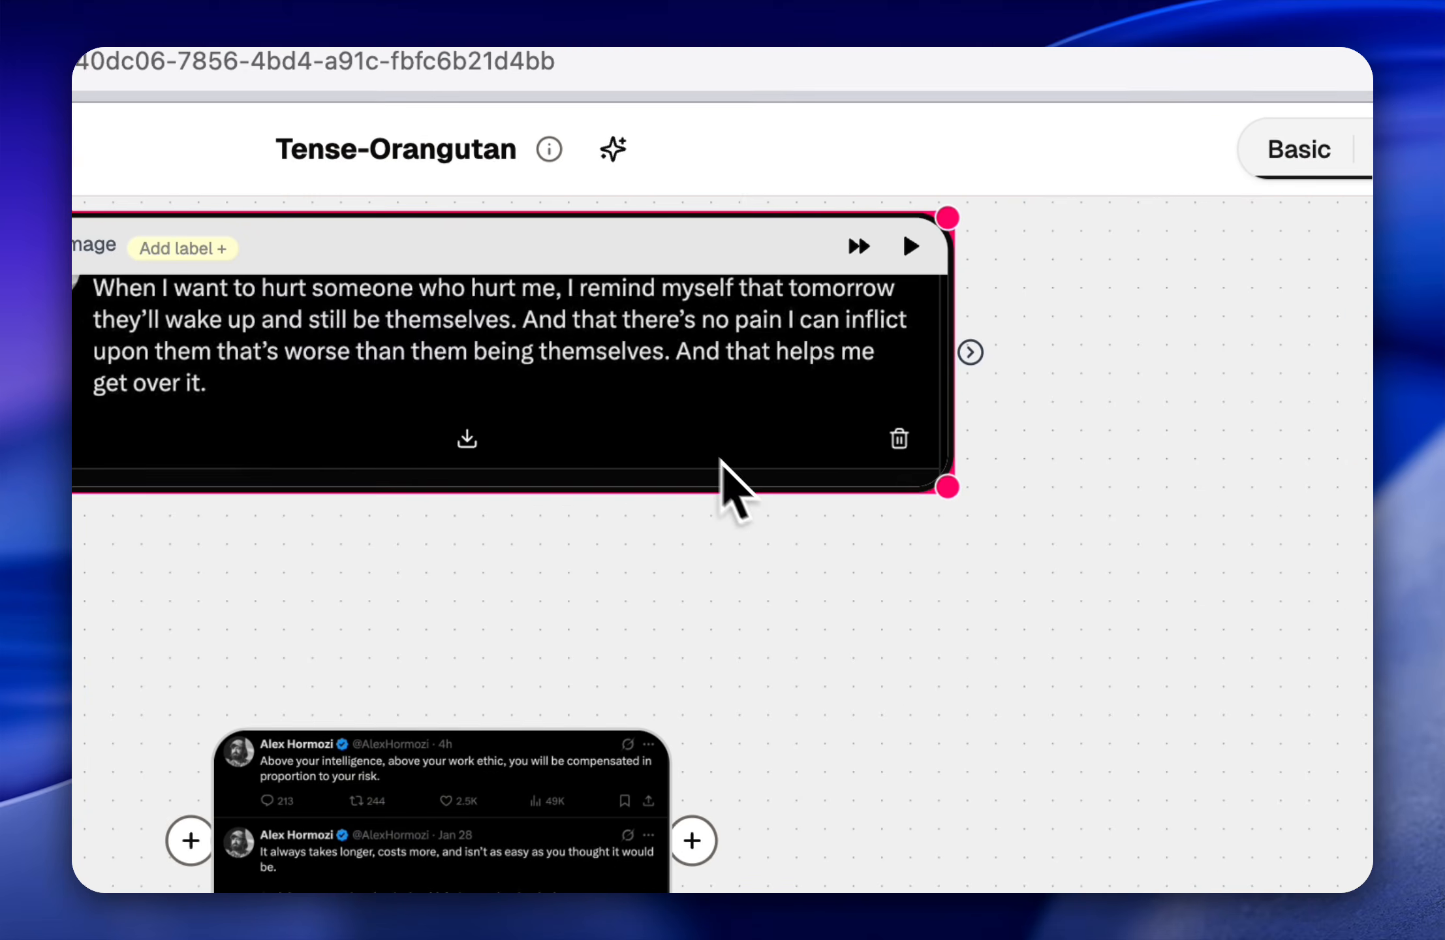
# Step: Enlarge the Jan 23 post's image node above the others and arrange the Jan 16 post's image node beside the two stacked screenshots
pyautogui.moveTo(921, 501); pyautogui.dragTo(833, 484)
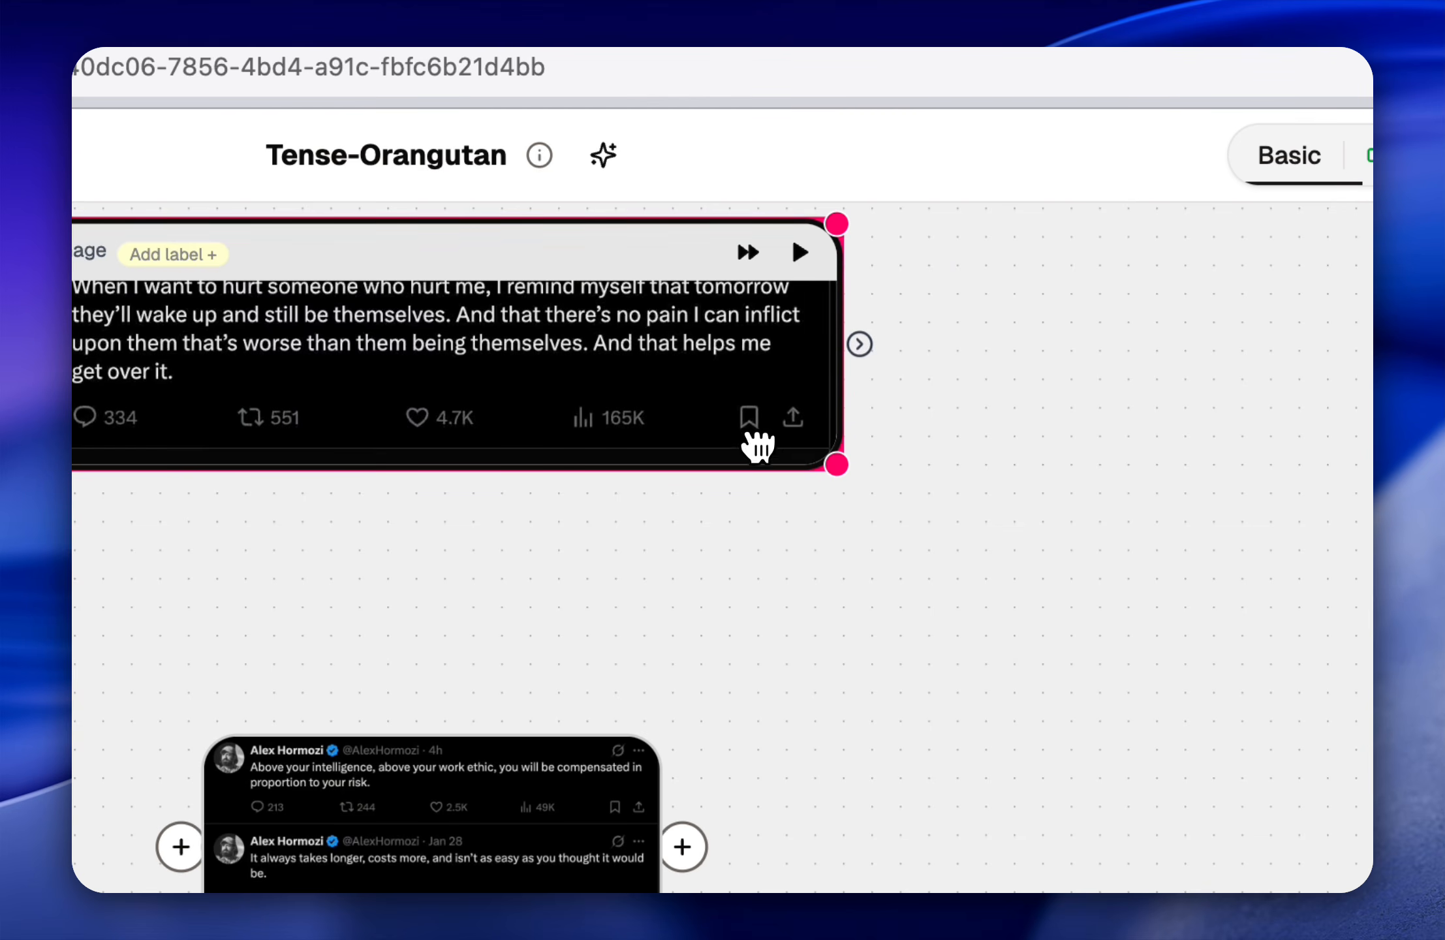
pyautogui.moveTo(757, 447)
pyautogui.mouseDown()
pyautogui.moveTo(551, 395)
pyautogui.moveTo(635, 490)
pyautogui.moveTo(826, 532)
pyautogui.moveTo(759, 444)
pyautogui.mouseUp()
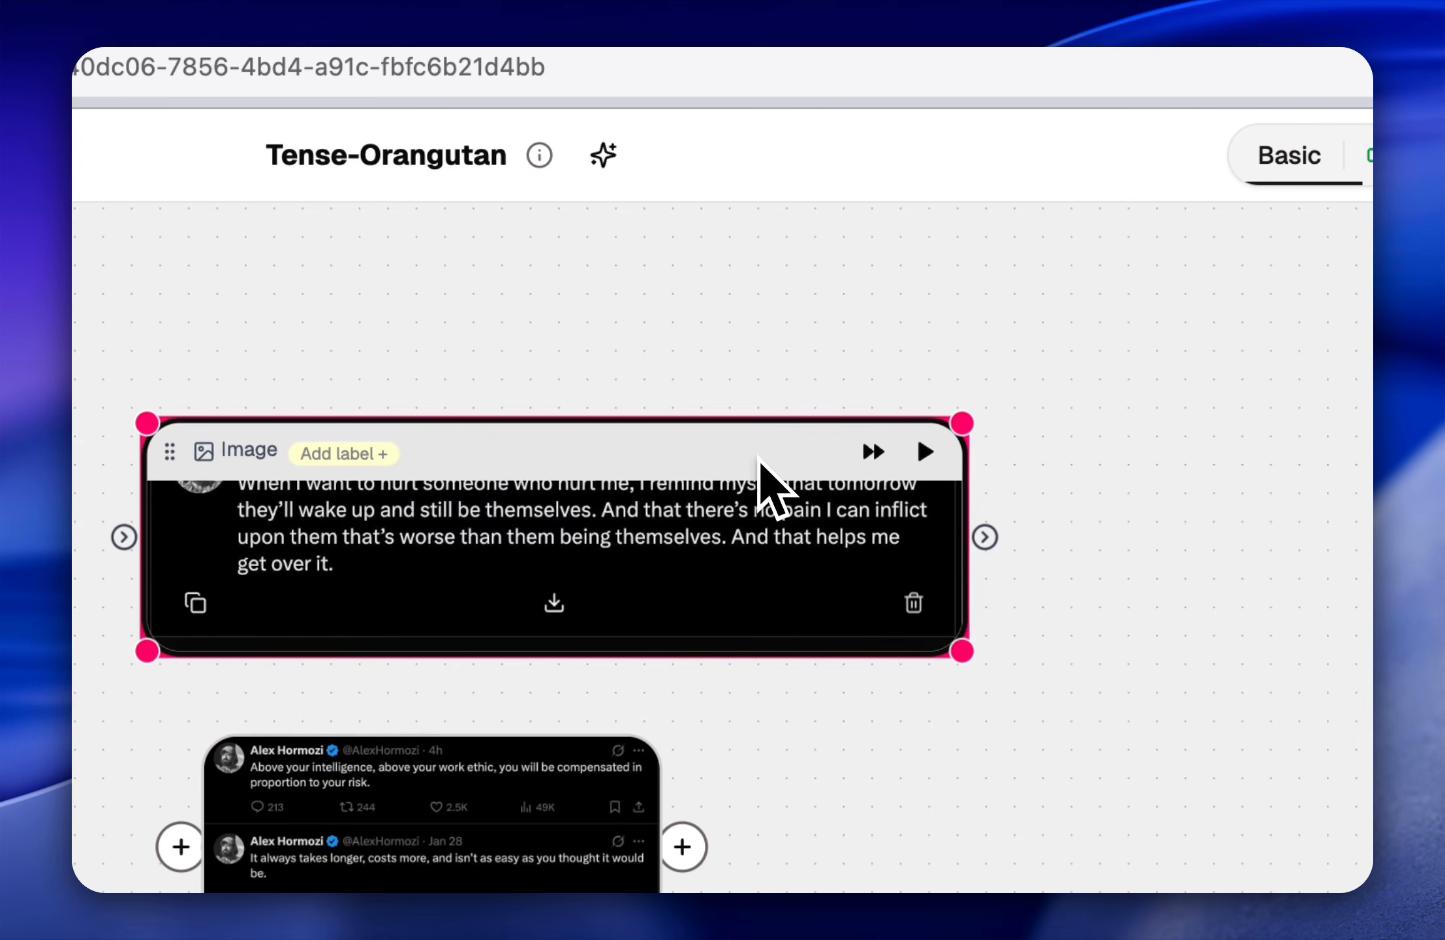
pyautogui.moveTo(939, 849); pyautogui.dragTo(972, 418)
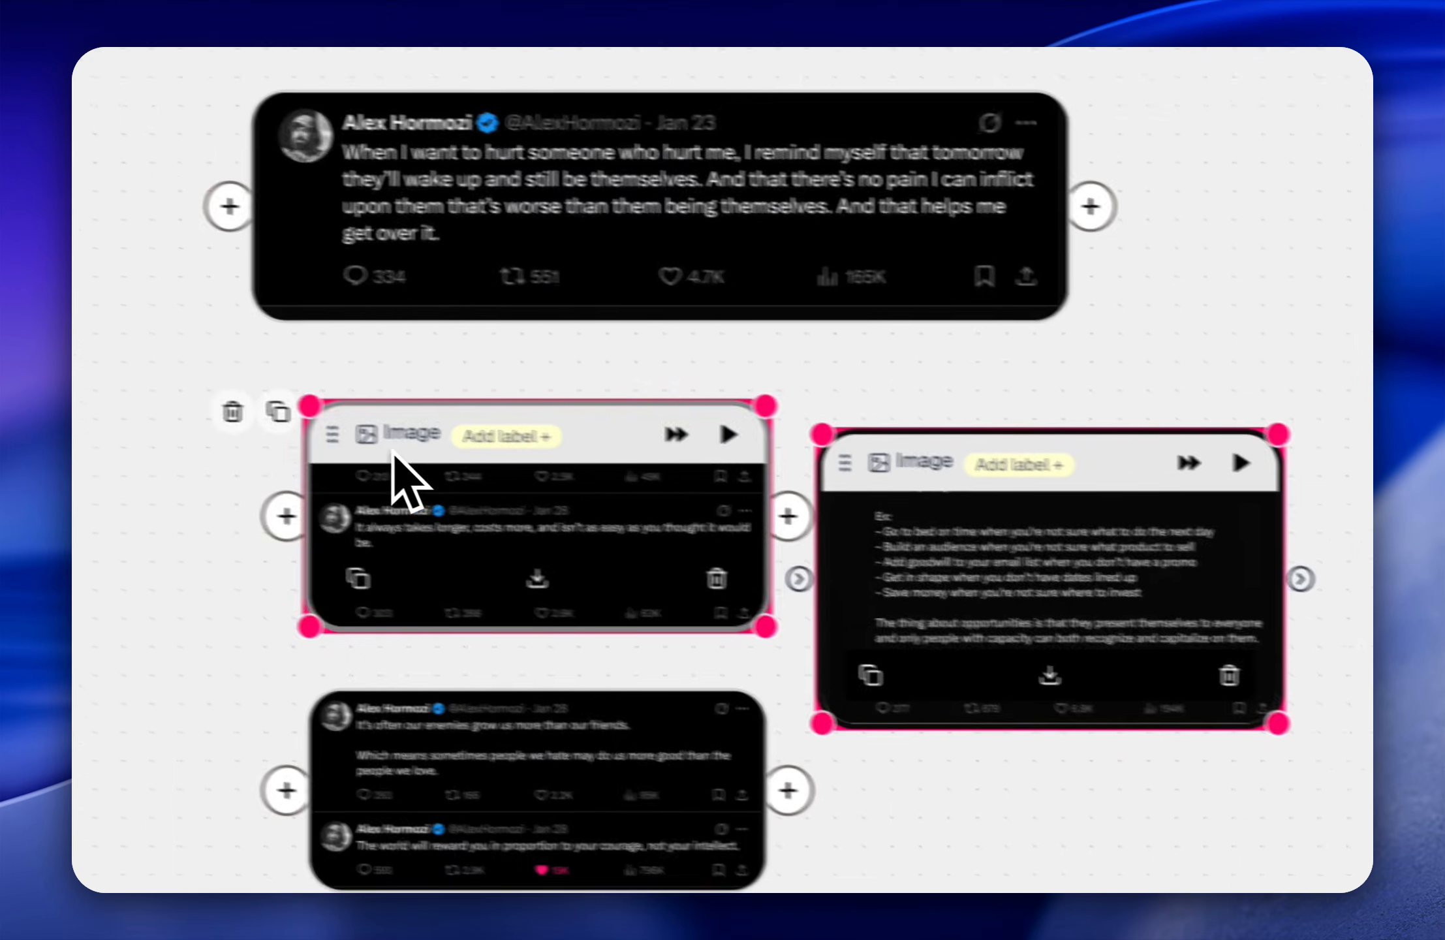
pyautogui.moveTo(360, 410); pyautogui.dragTo(1162, 718)
pyautogui.moveTo(1072, 437); pyautogui.dragTo(952, 406)
# Step: Group the four screenshot nodes and label the group "alex hormozis viral tweets"
pyautogui.click(155, 448)
pyautogui.moveTo(434, 263); pyautogui.dragTo(859, 724)
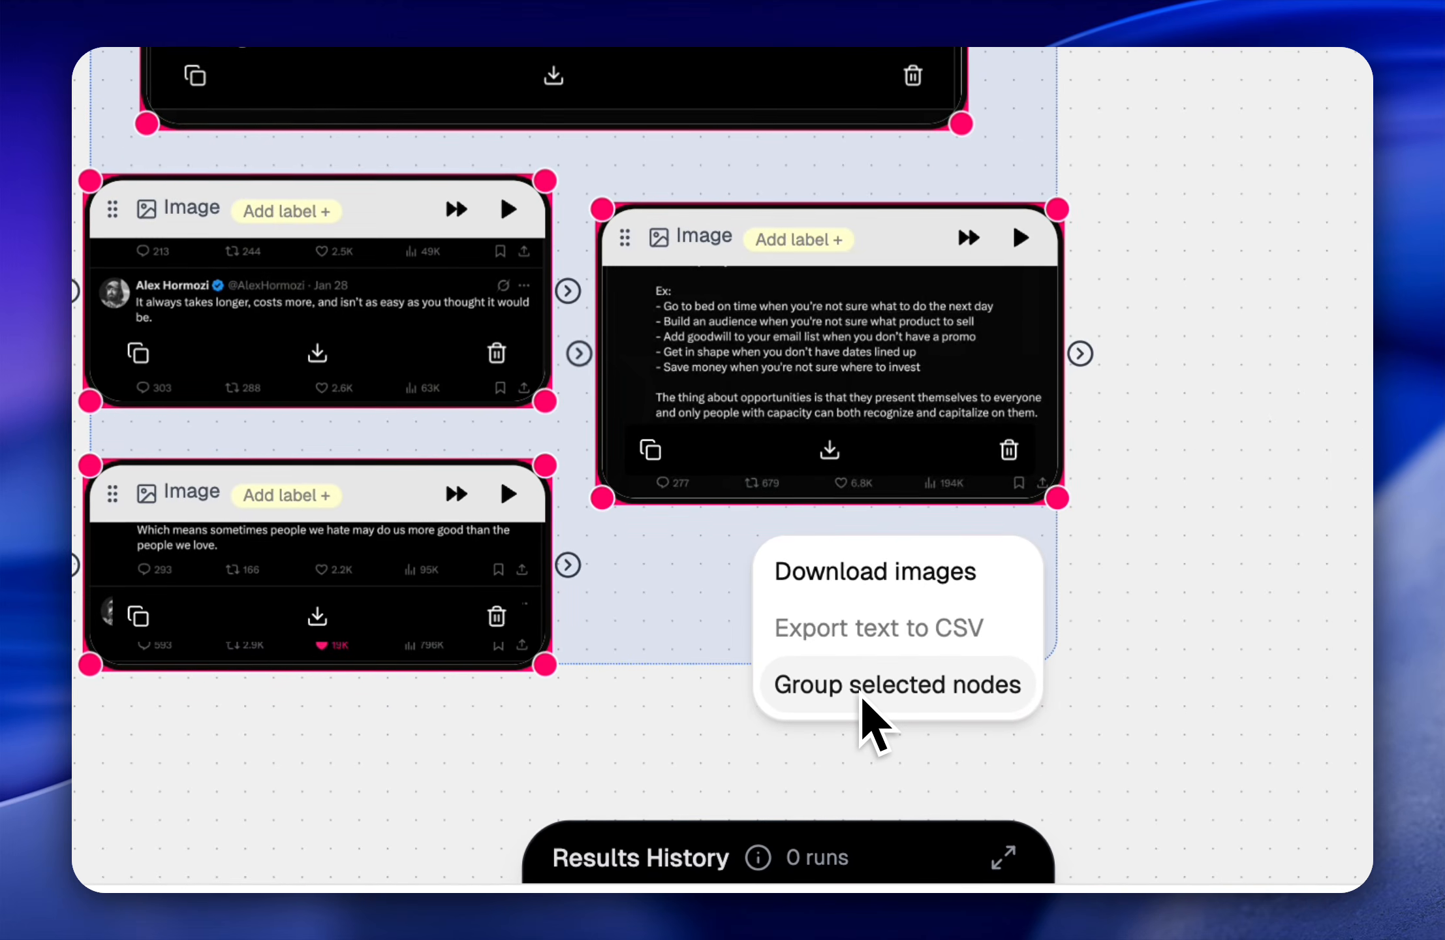
pyautogui.click(863, 697)
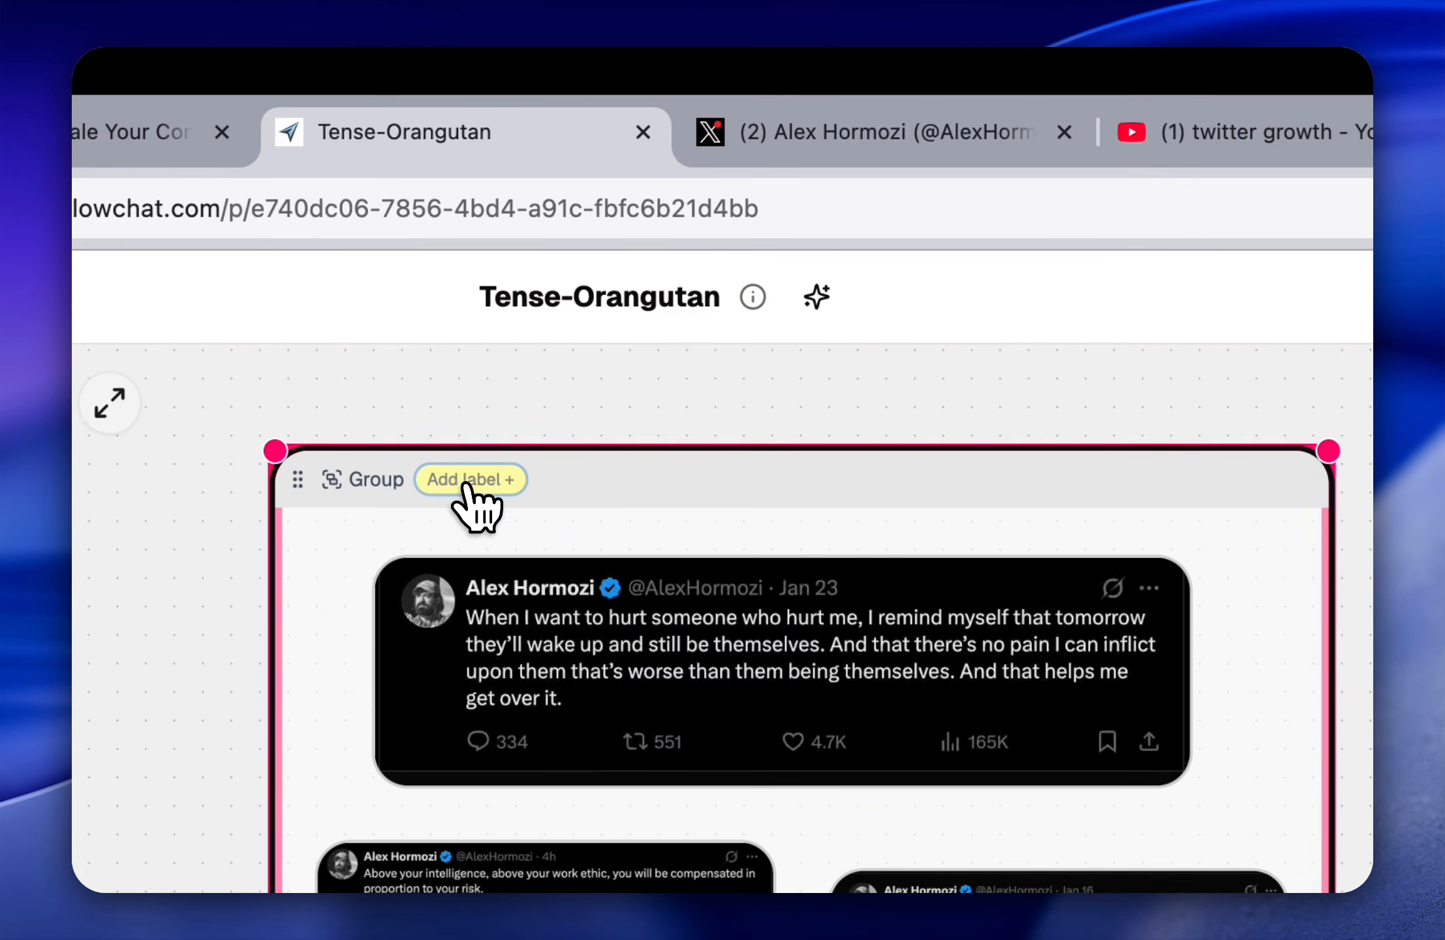
pyautogui.click(475, 457)
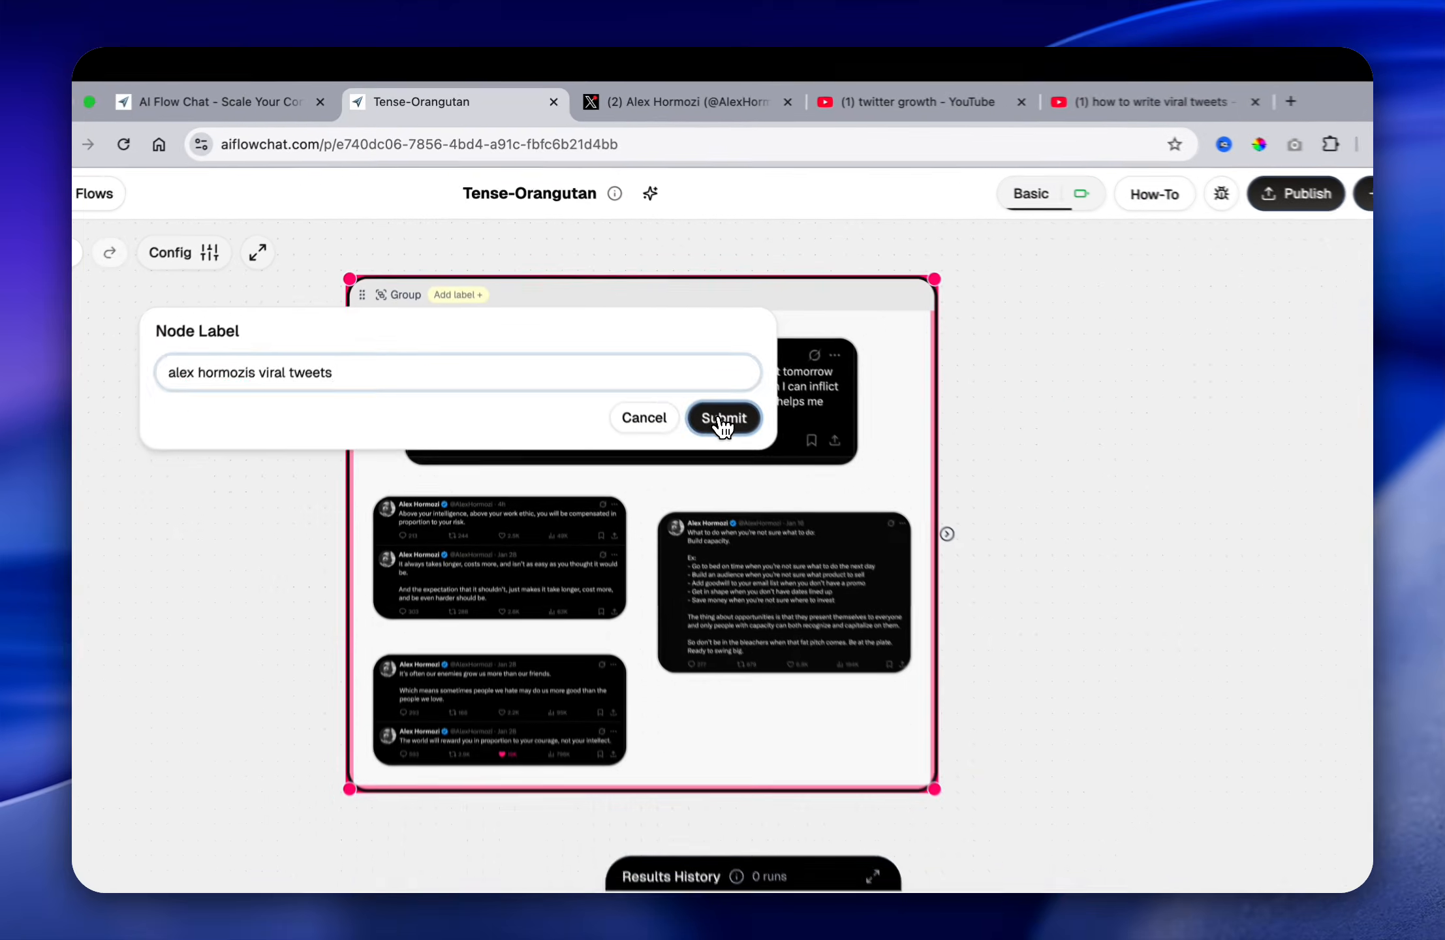
pyautogui.click(948, 703)
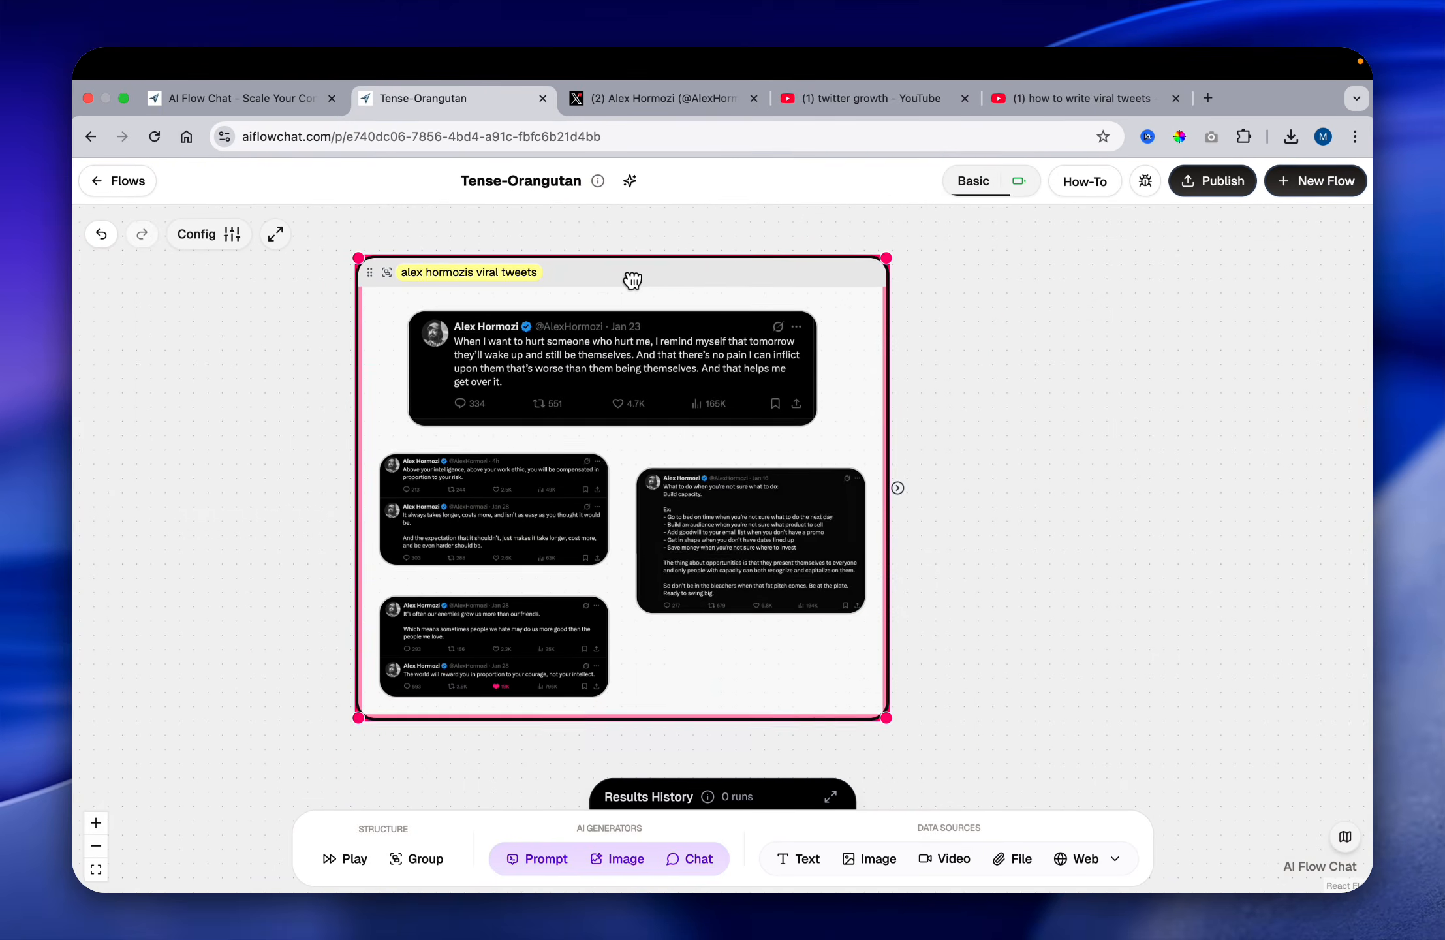
# Step: Move the tweets group aside to free up canvas space and place a new Chat node to the right of the group
pyautogui.moveTo(632, 281); pyautogui.dragTo(504, 294)
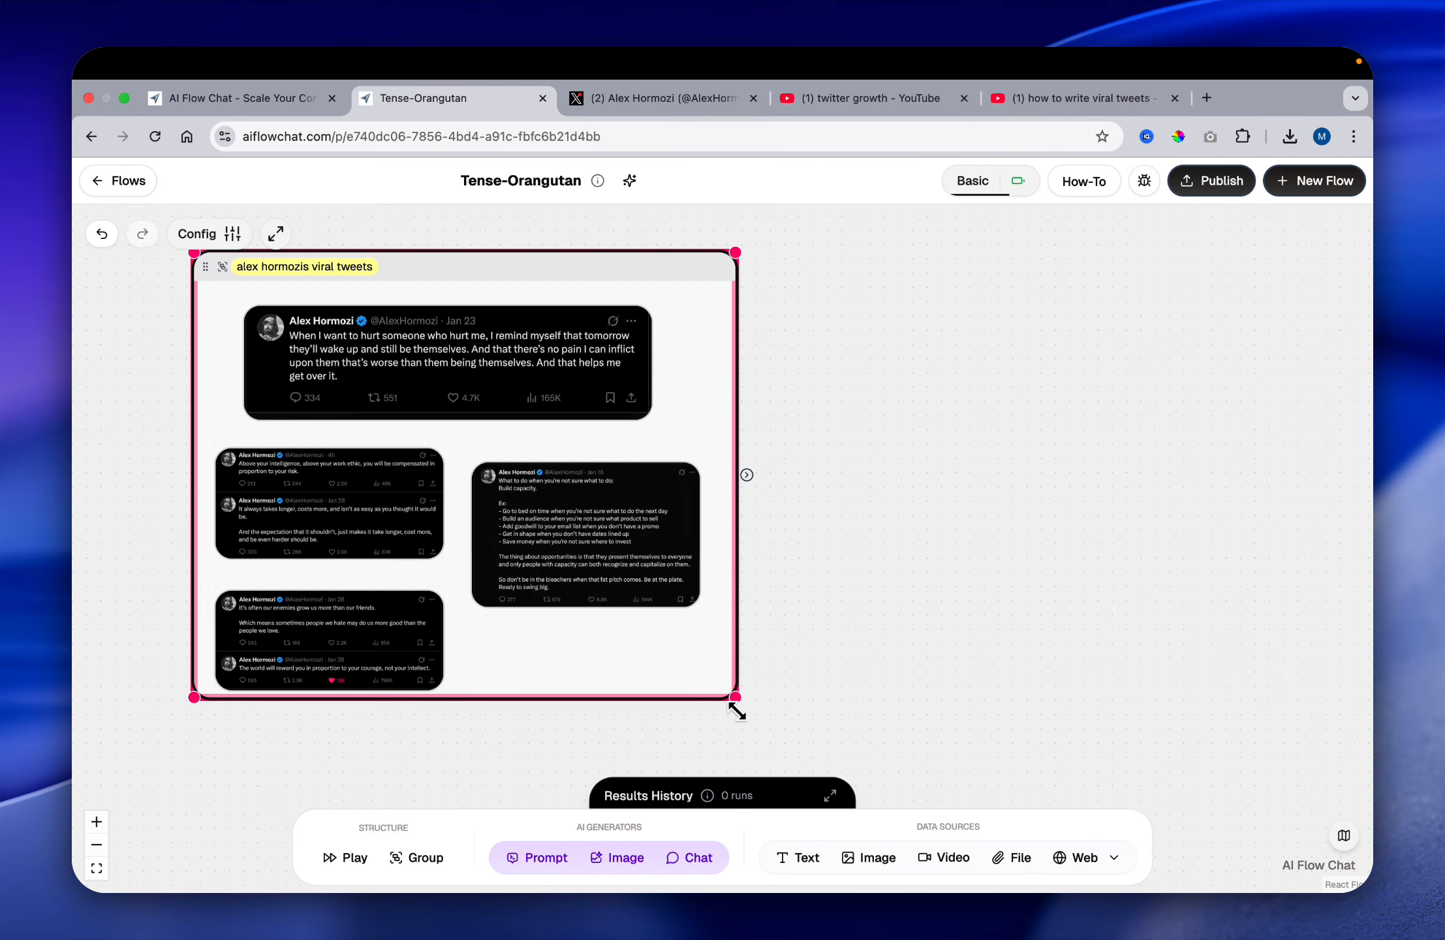
pyautogui.hscroll(2, 639, 274)
pyautogui.scroll(-5, 722, 306)
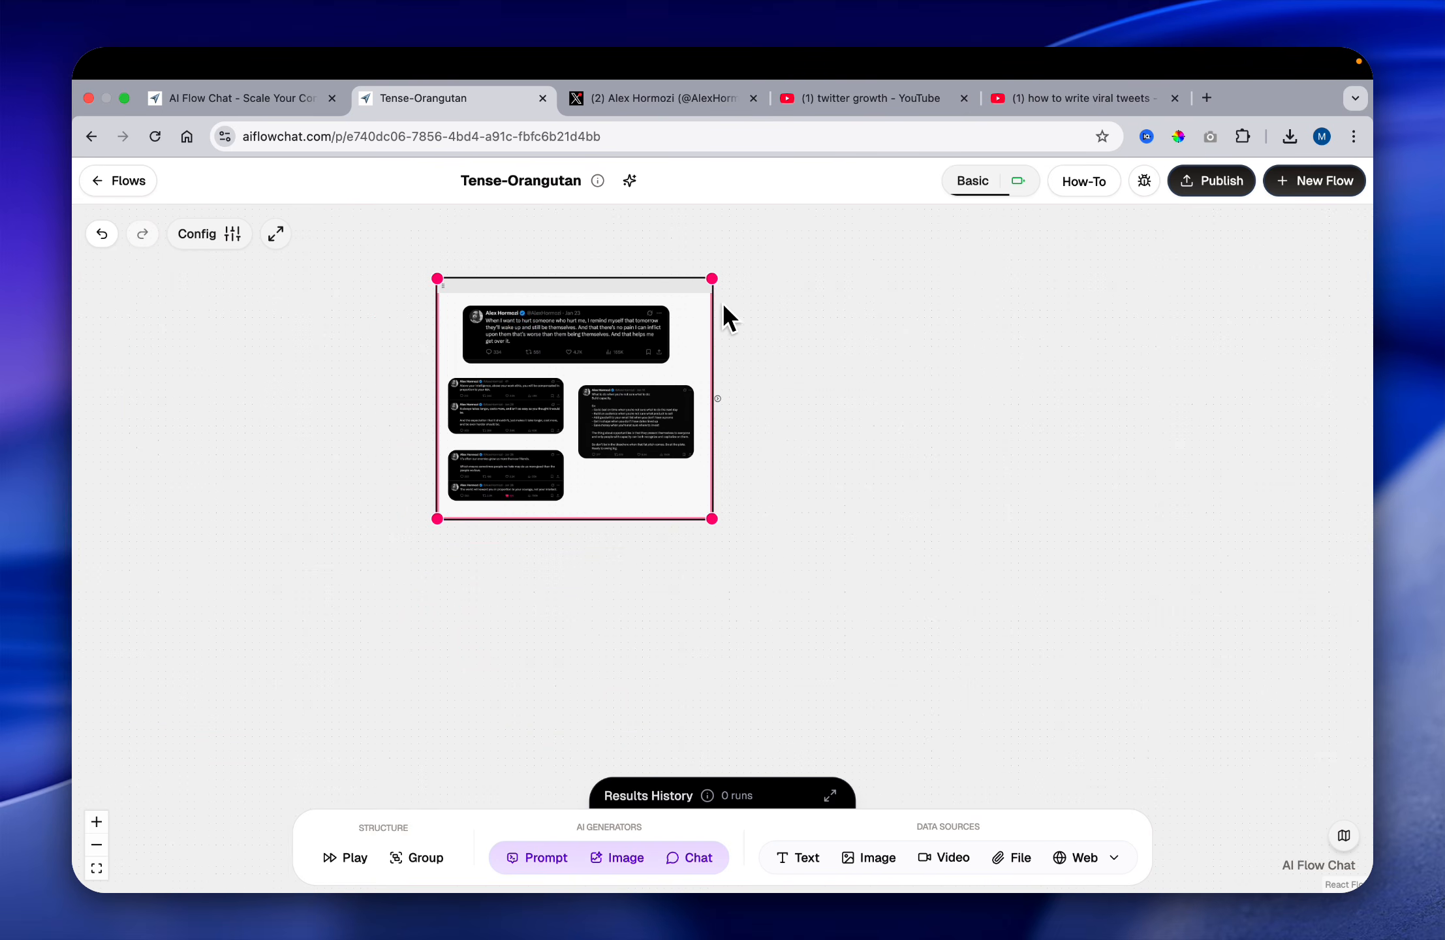
pyautogui.scroll(5, 736, 307)
pyautogui.scroll(-2, 842, 381)
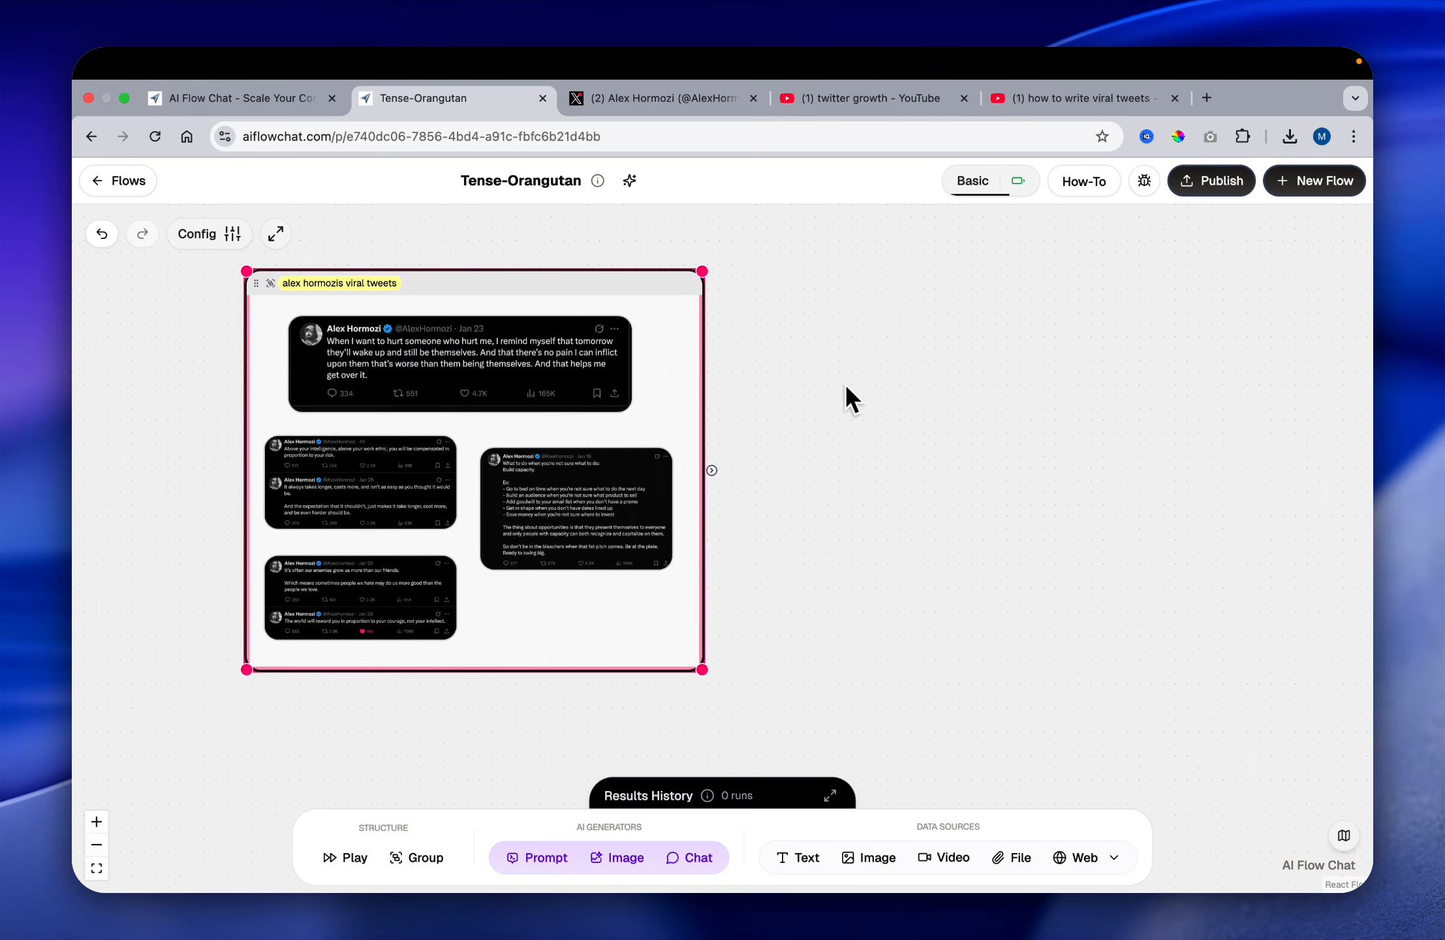
pyautogui.hscroll(2, 846, 385)
pyautogui.scroll(-1, 846, 385)
pyautogui.scroll(-1, 844, 399)
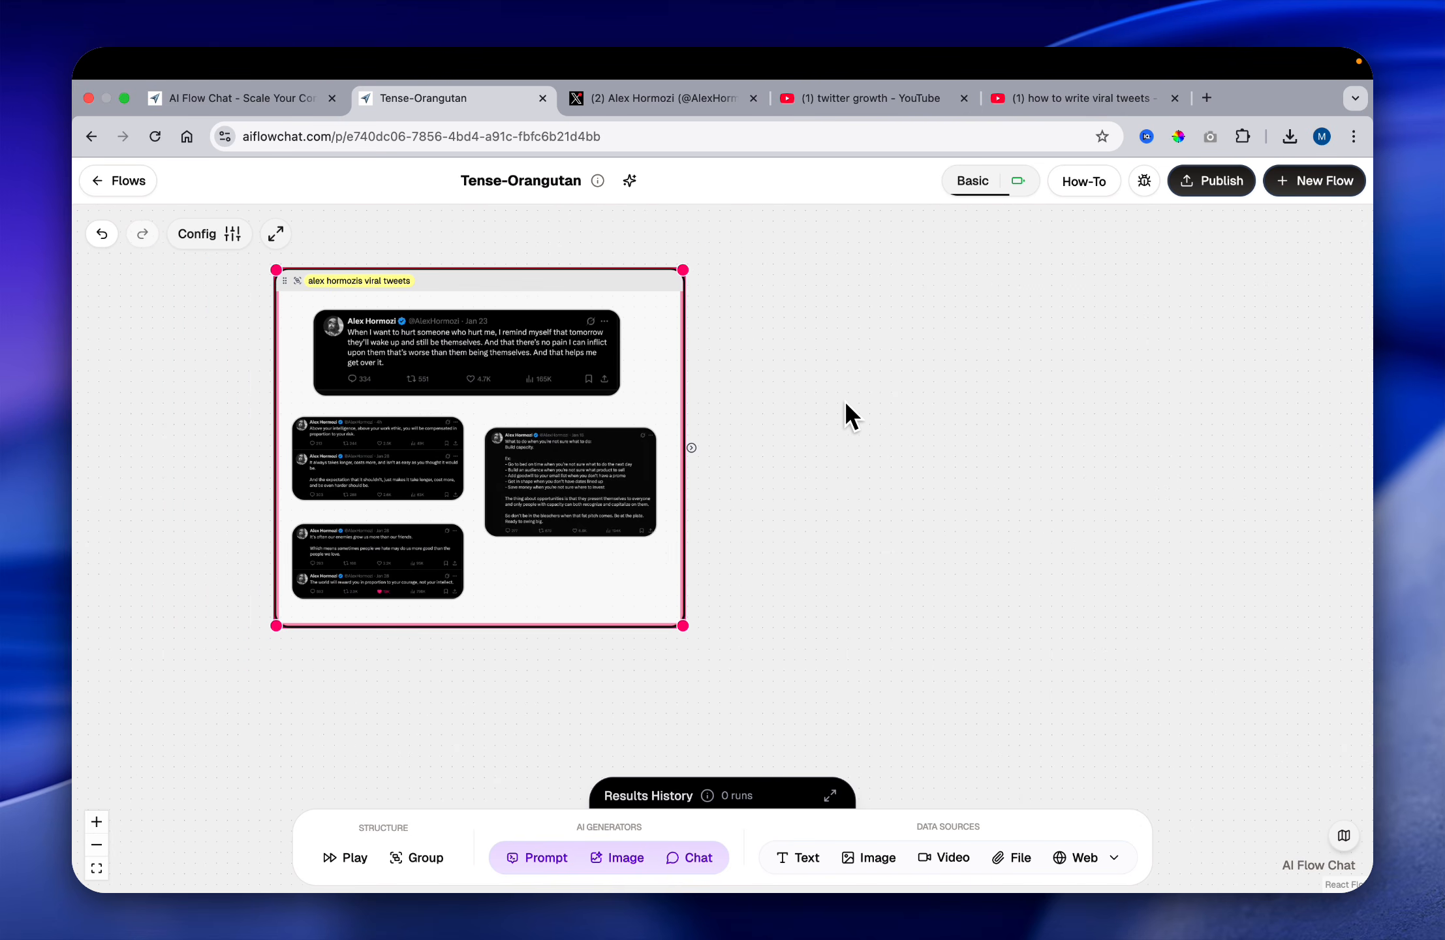
pyautogui.hscroll(2, 844, 399)
pyautogui.scroll(1, 844, 400)
pyautogui.scroll(-2, 845, 400)
pyautogui.hscroll(2, 845, 400)
pyautogui.hscroll(3, 844, 400)
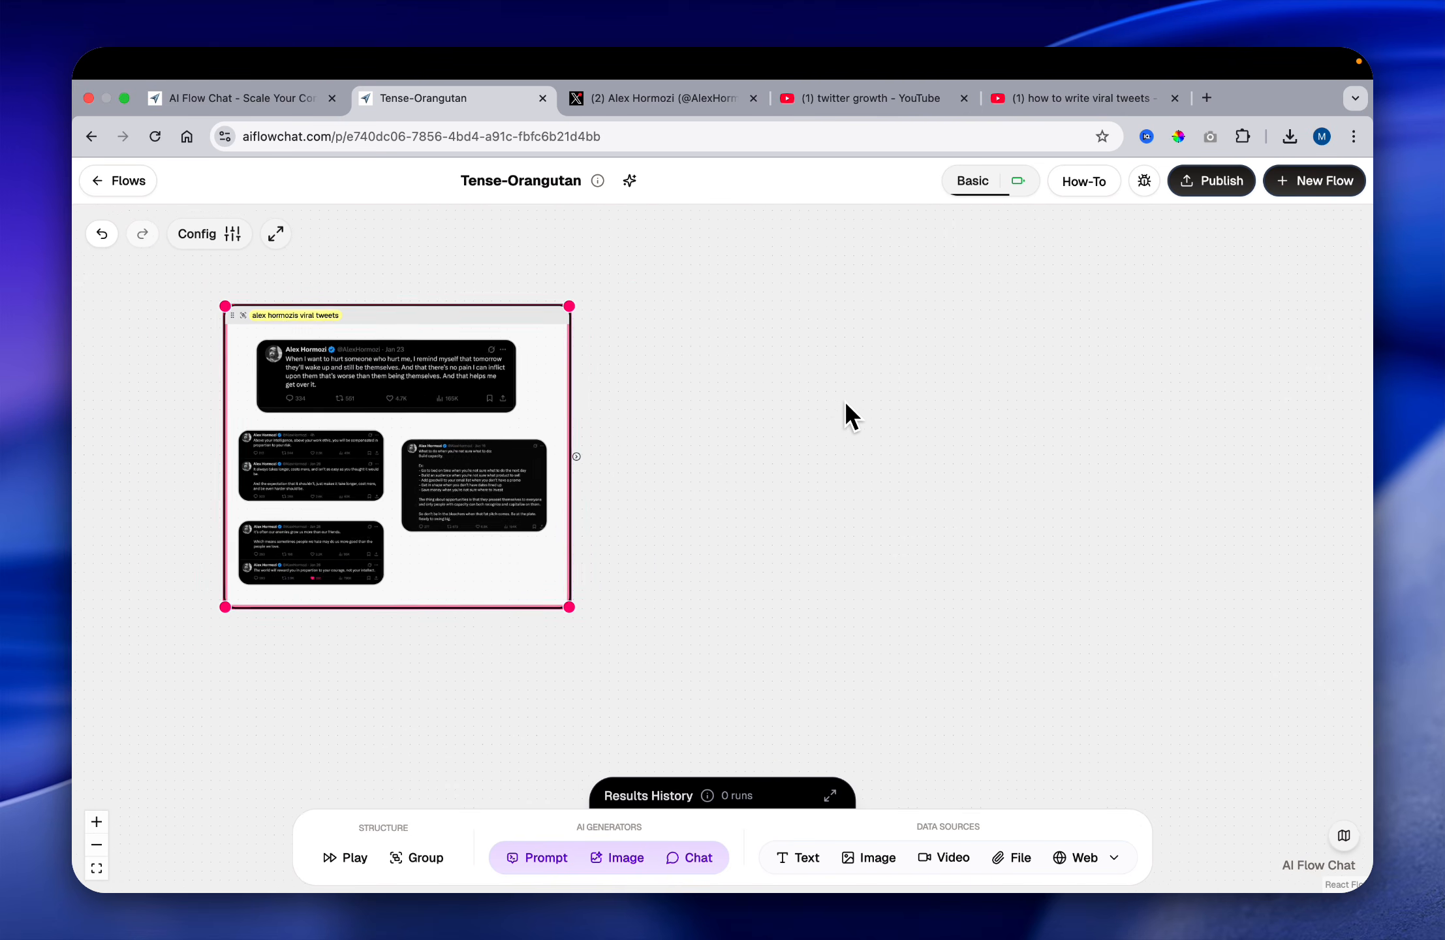
pyautogui.hscroll(1, 653, 525)
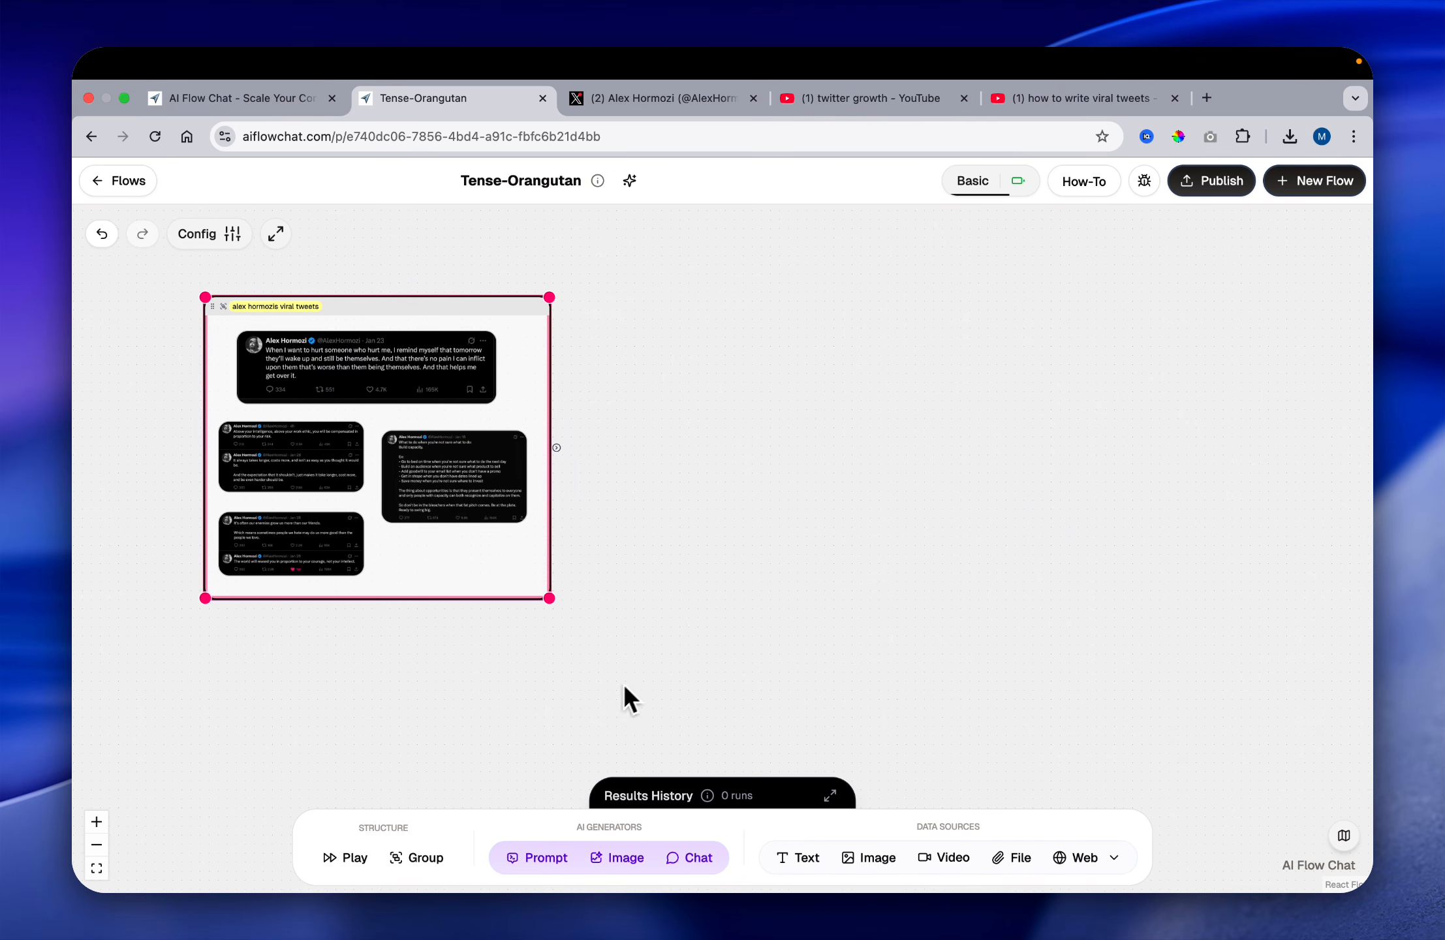
pyautogui.moveTo(689, 858); pyautogui.dragTo(749, 336)
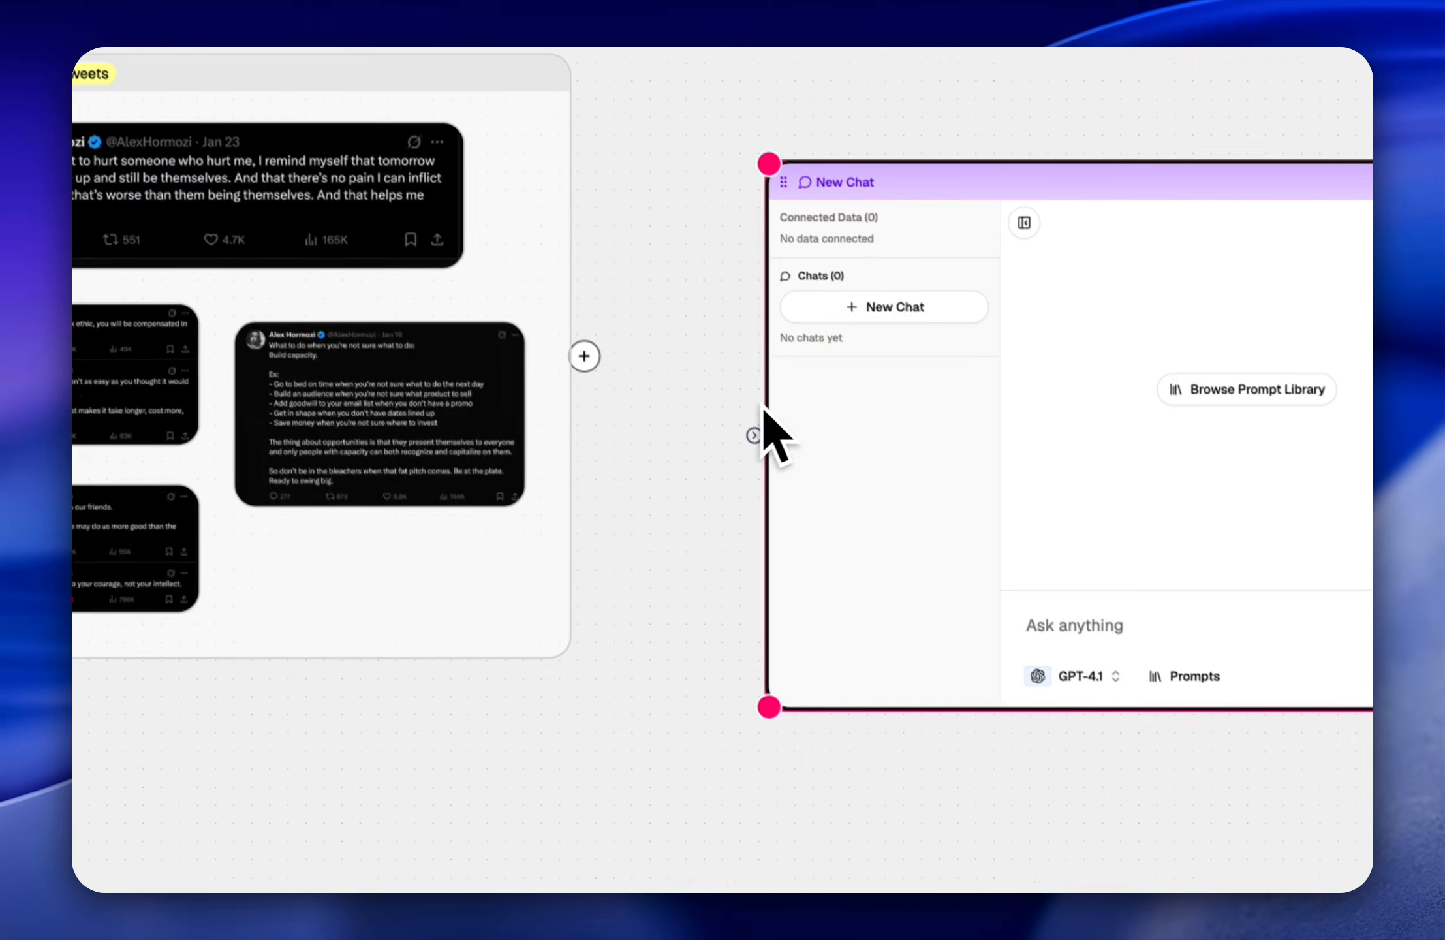
# Step: Connect the "alex hormozis viral tweets" group to the New Chat node and check the chat's connected data
pyautogui.moveTo(630, 386); pyautogui.dragTo(443, 365)
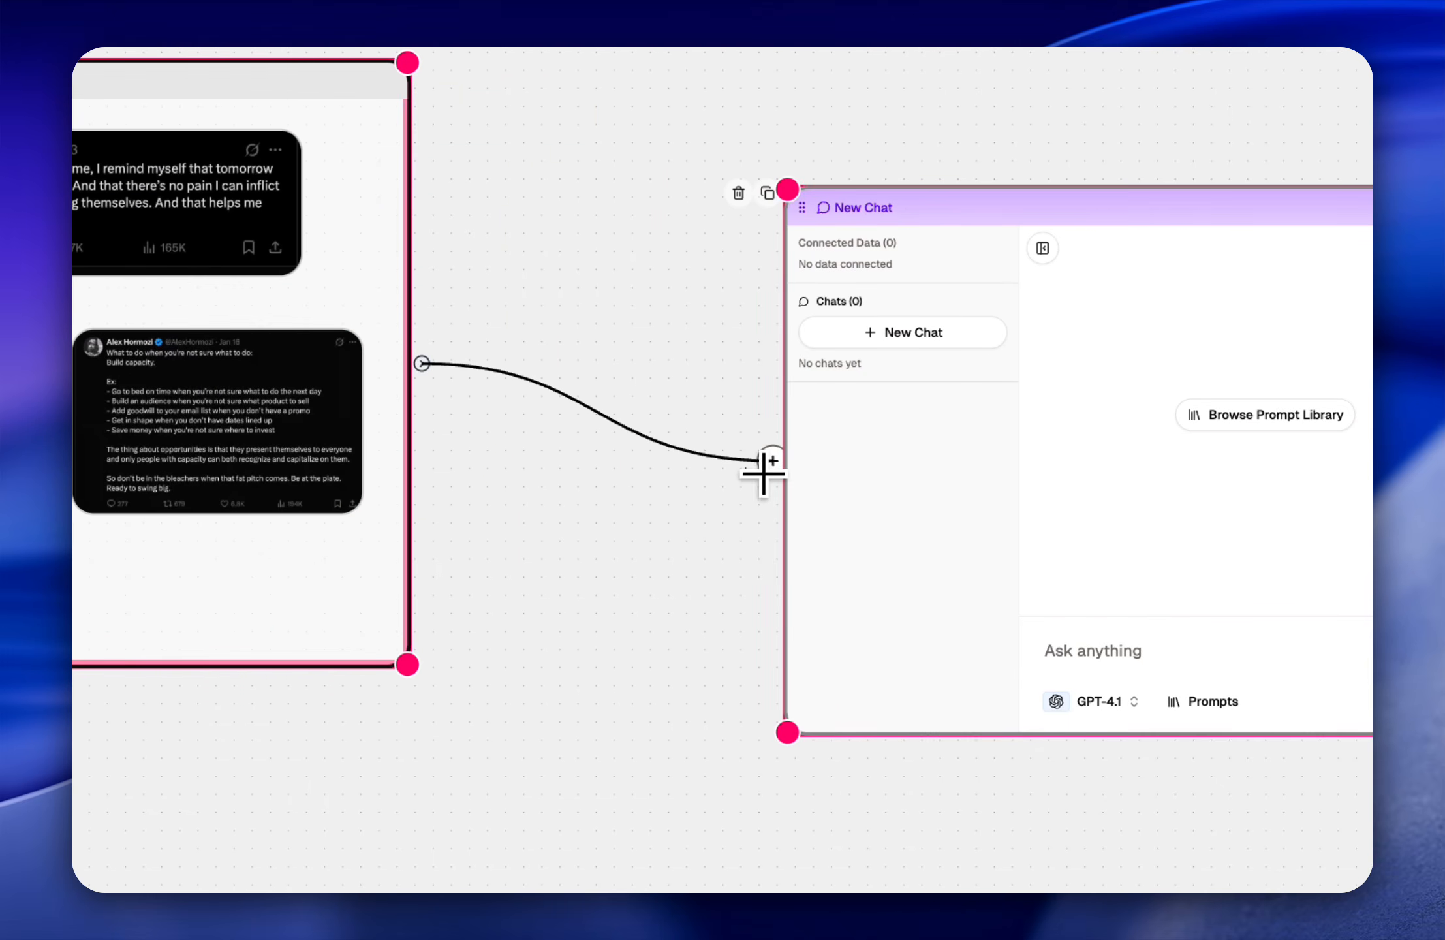
pyautogui.click(877, 421)
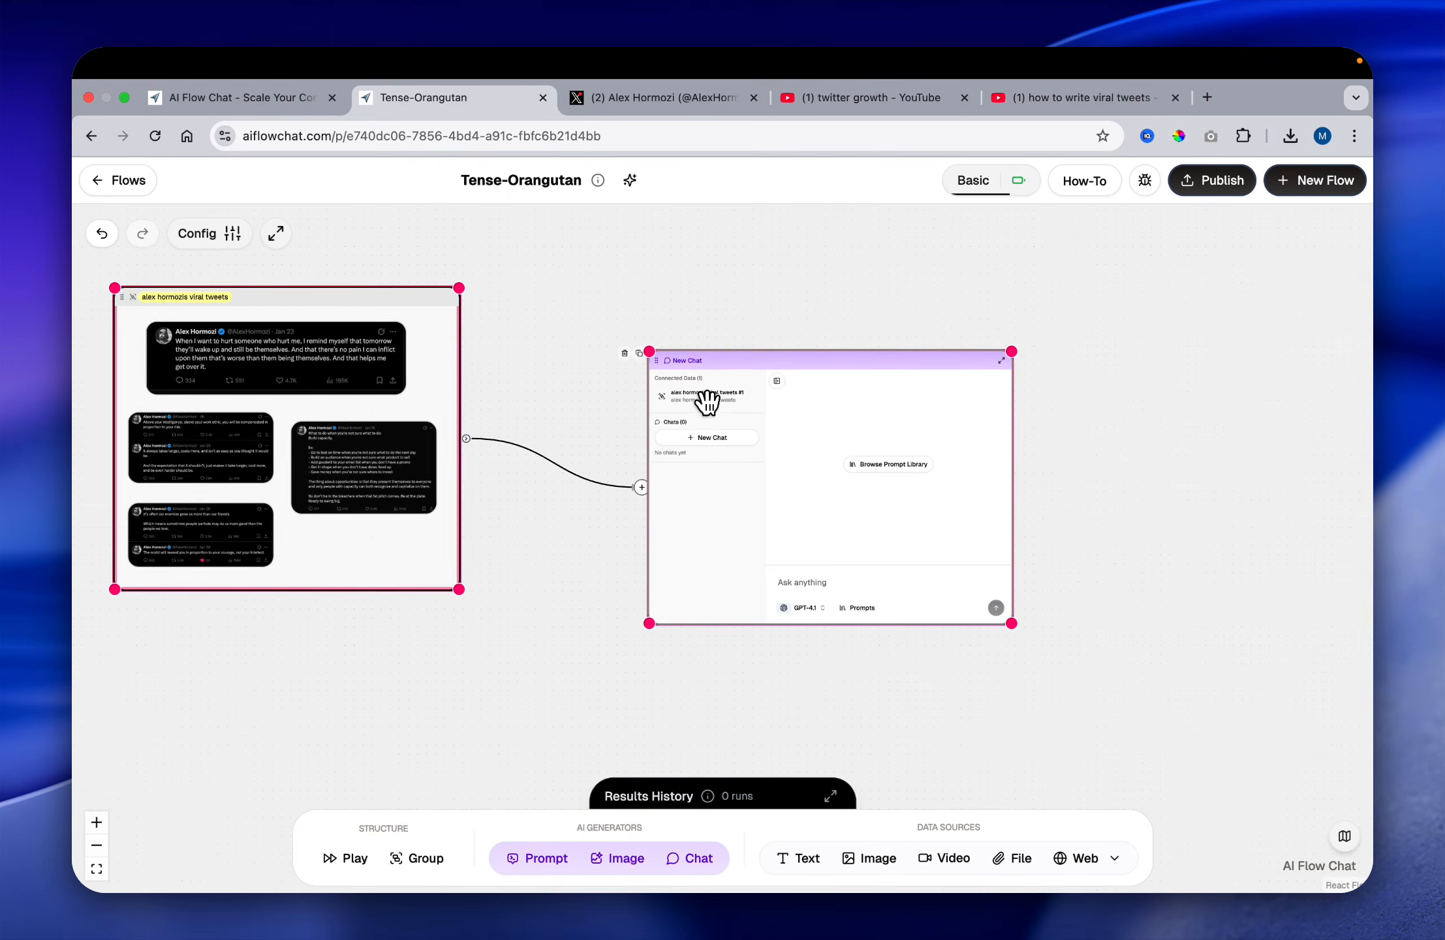
pyautogui.scroll(5, 708, 402)
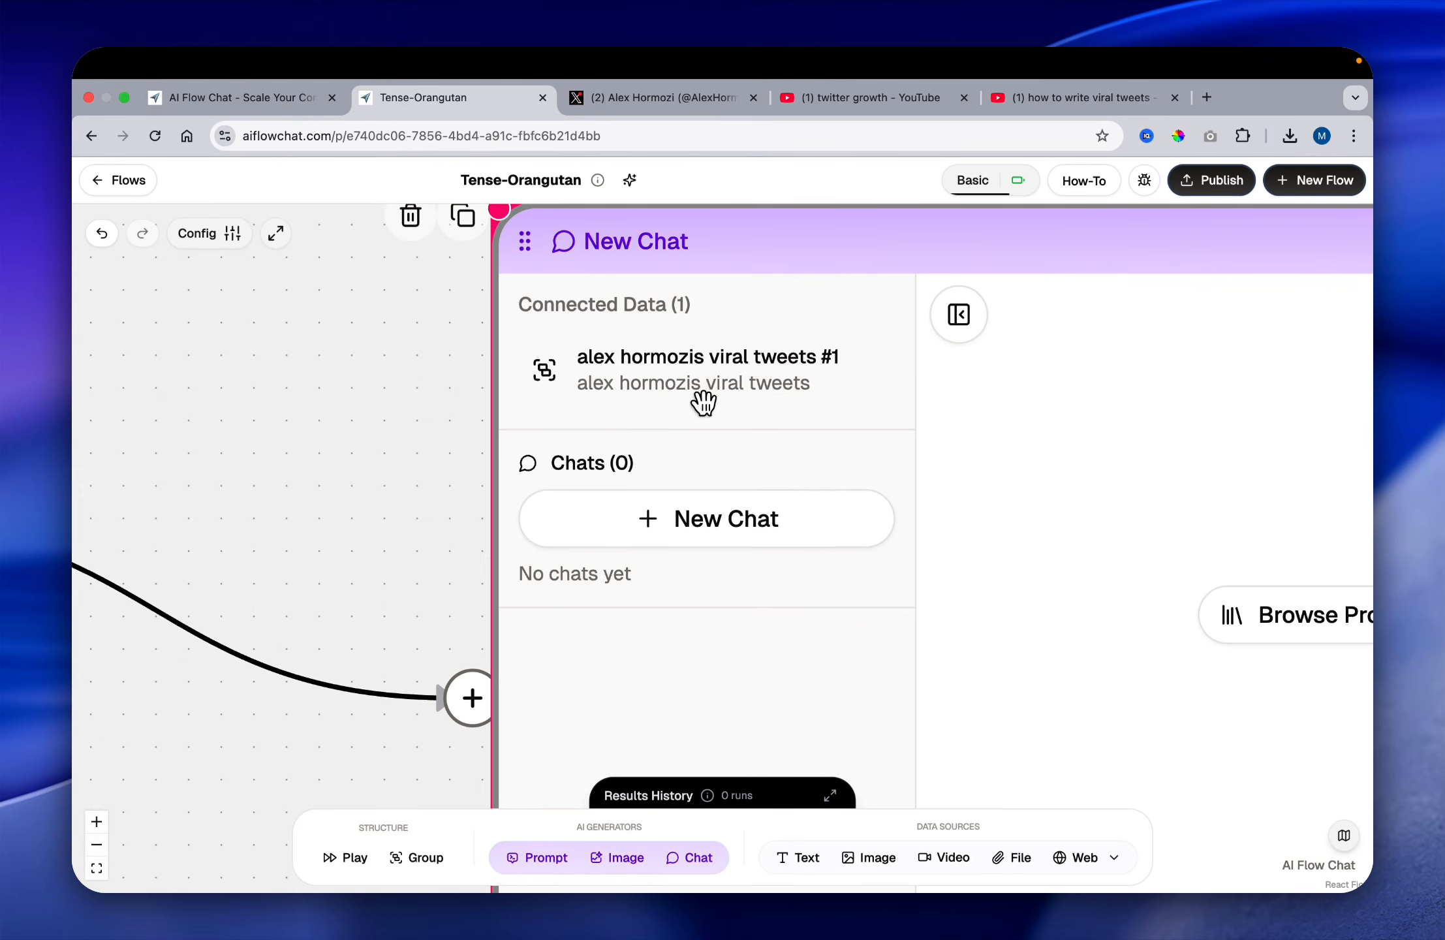
pyautogui.moveTo(566, 354); pyautogui.dragTo(455, 370)
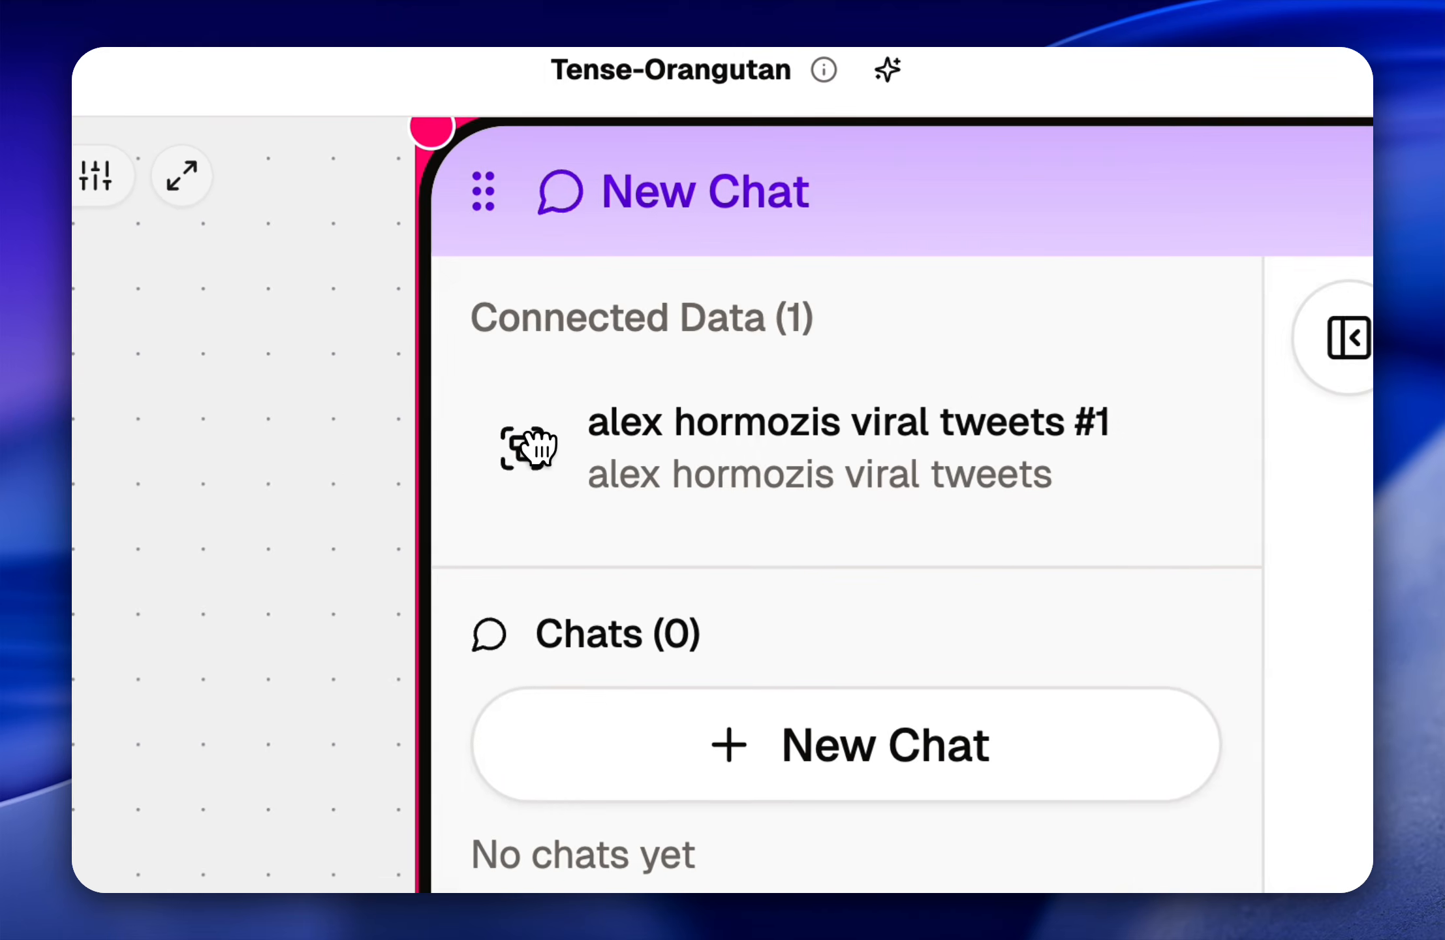
pyautogui.moveTo(540, 448); pyautogui.dragTo(591, 478)
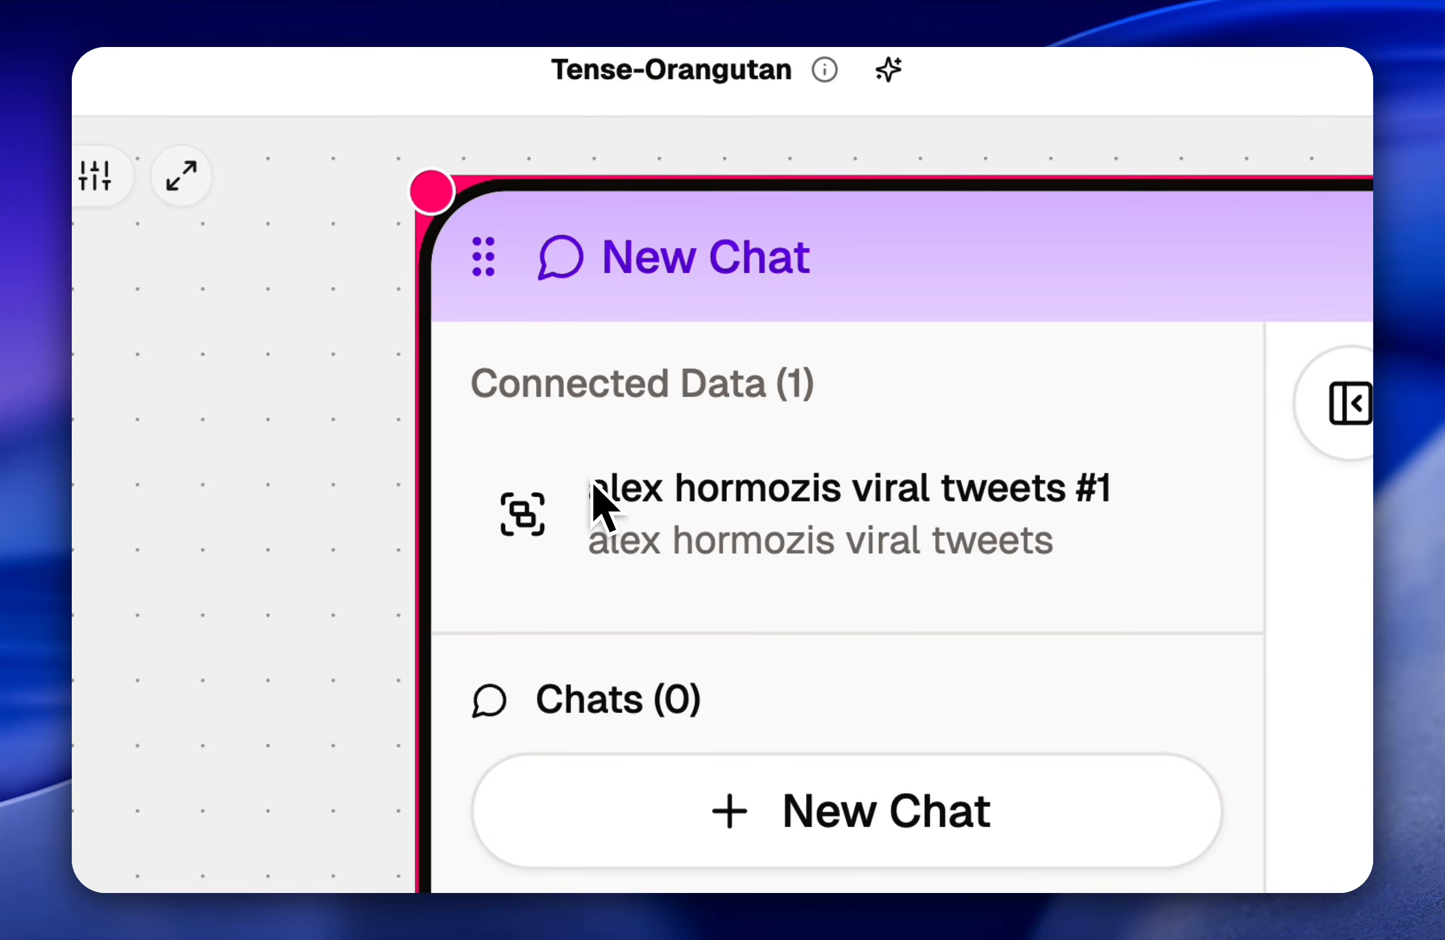
pyautogui.scroll(-5, 591, 478)
pyautogui.moveTo(312, 495); pyautogui.dragTo(925, 642)
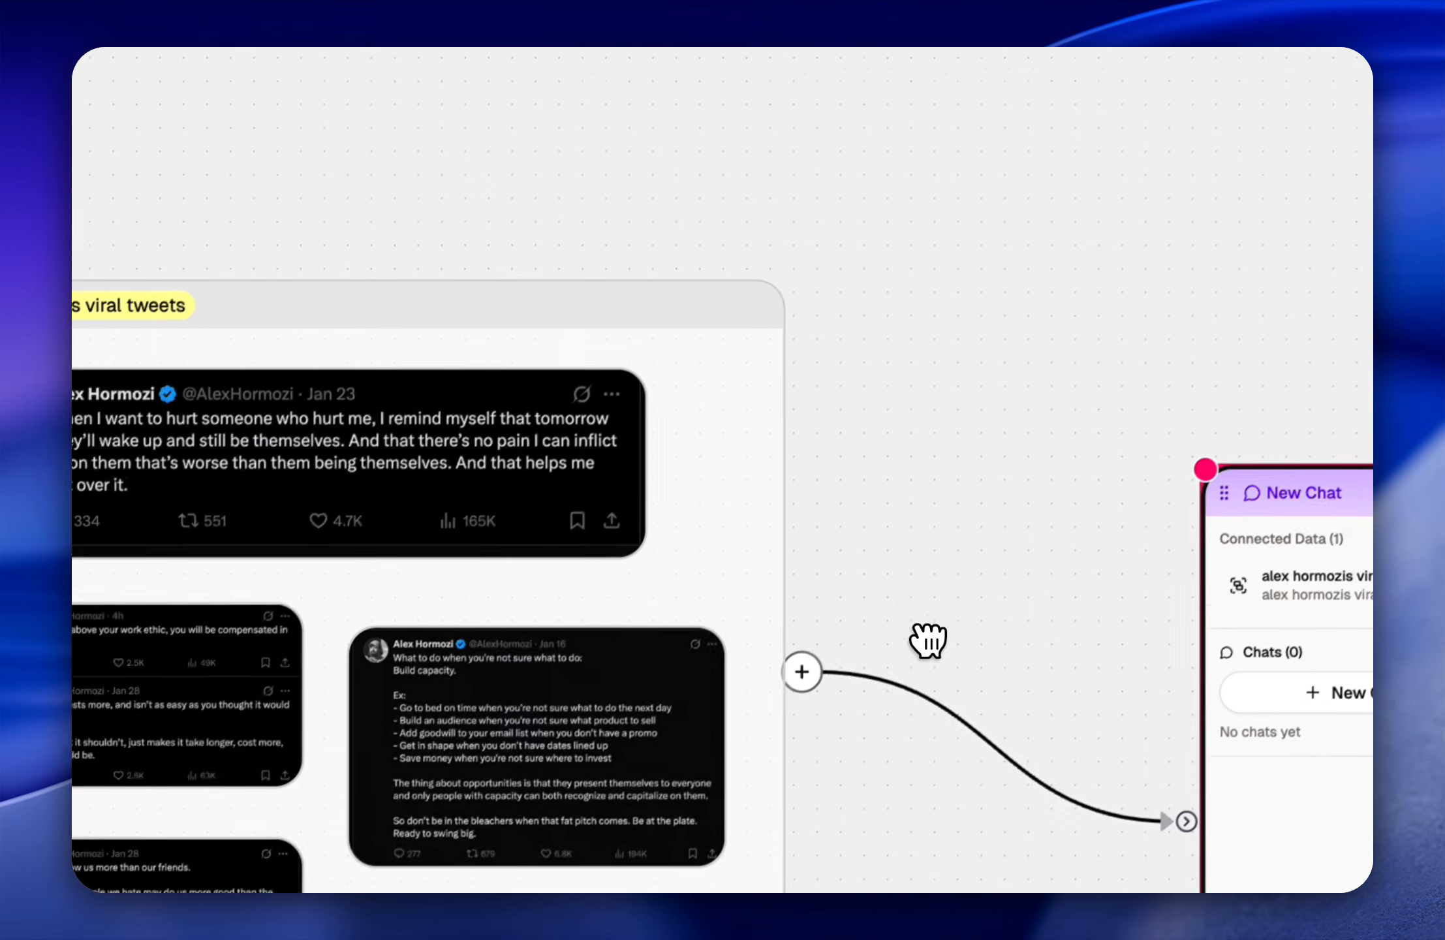
pyautogui.scroll(-3, 923, 499)
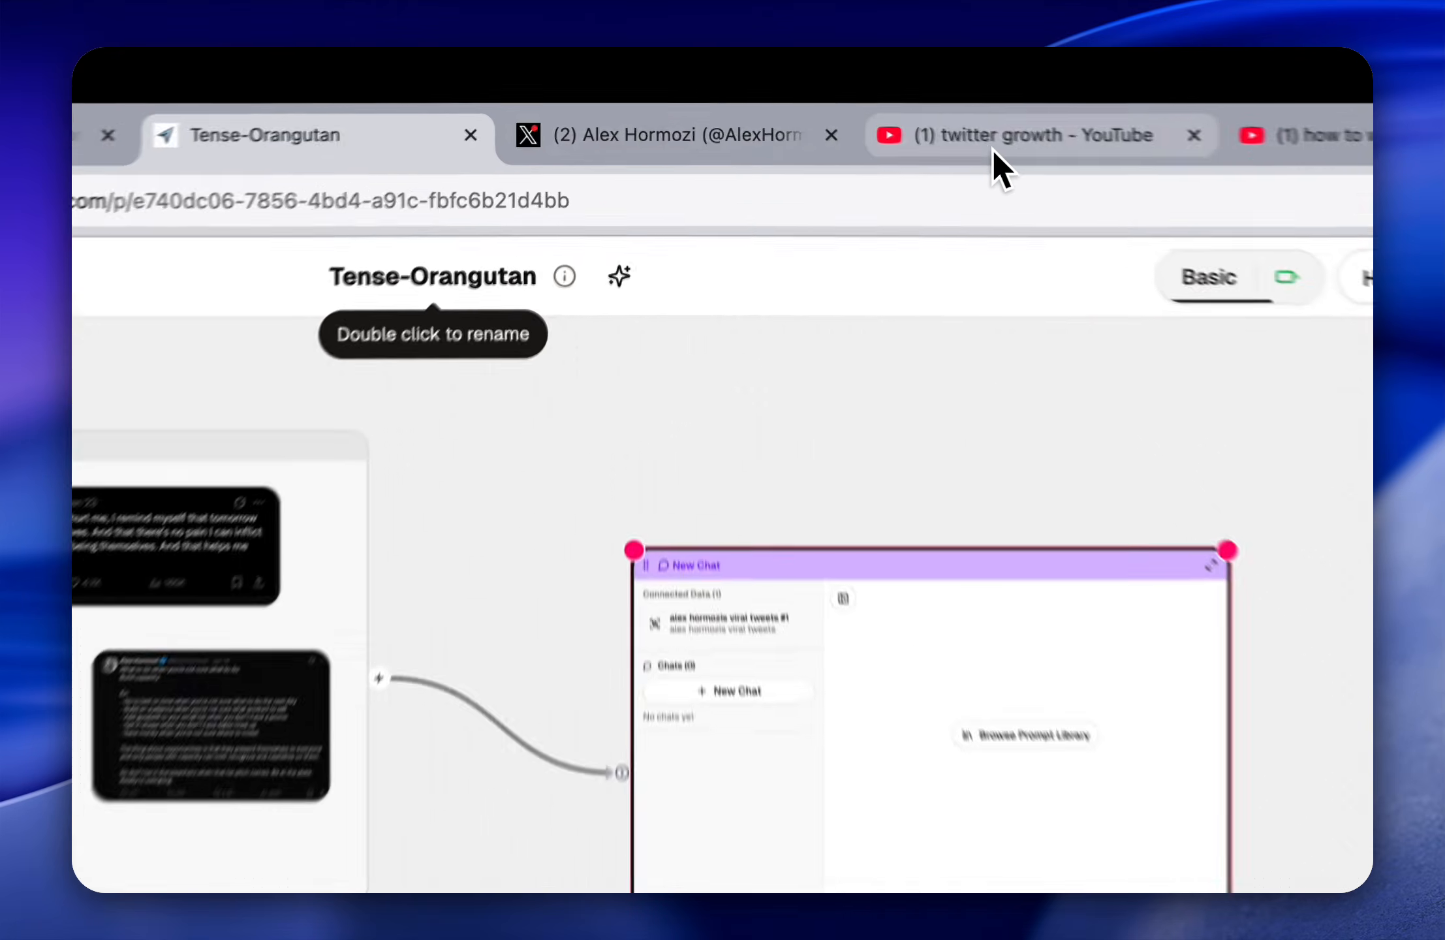
# Step: Switch to the YouTube results for "twitter growth", check the This year upload date filter and look through the first videos
pyautogui.click(849, 103)
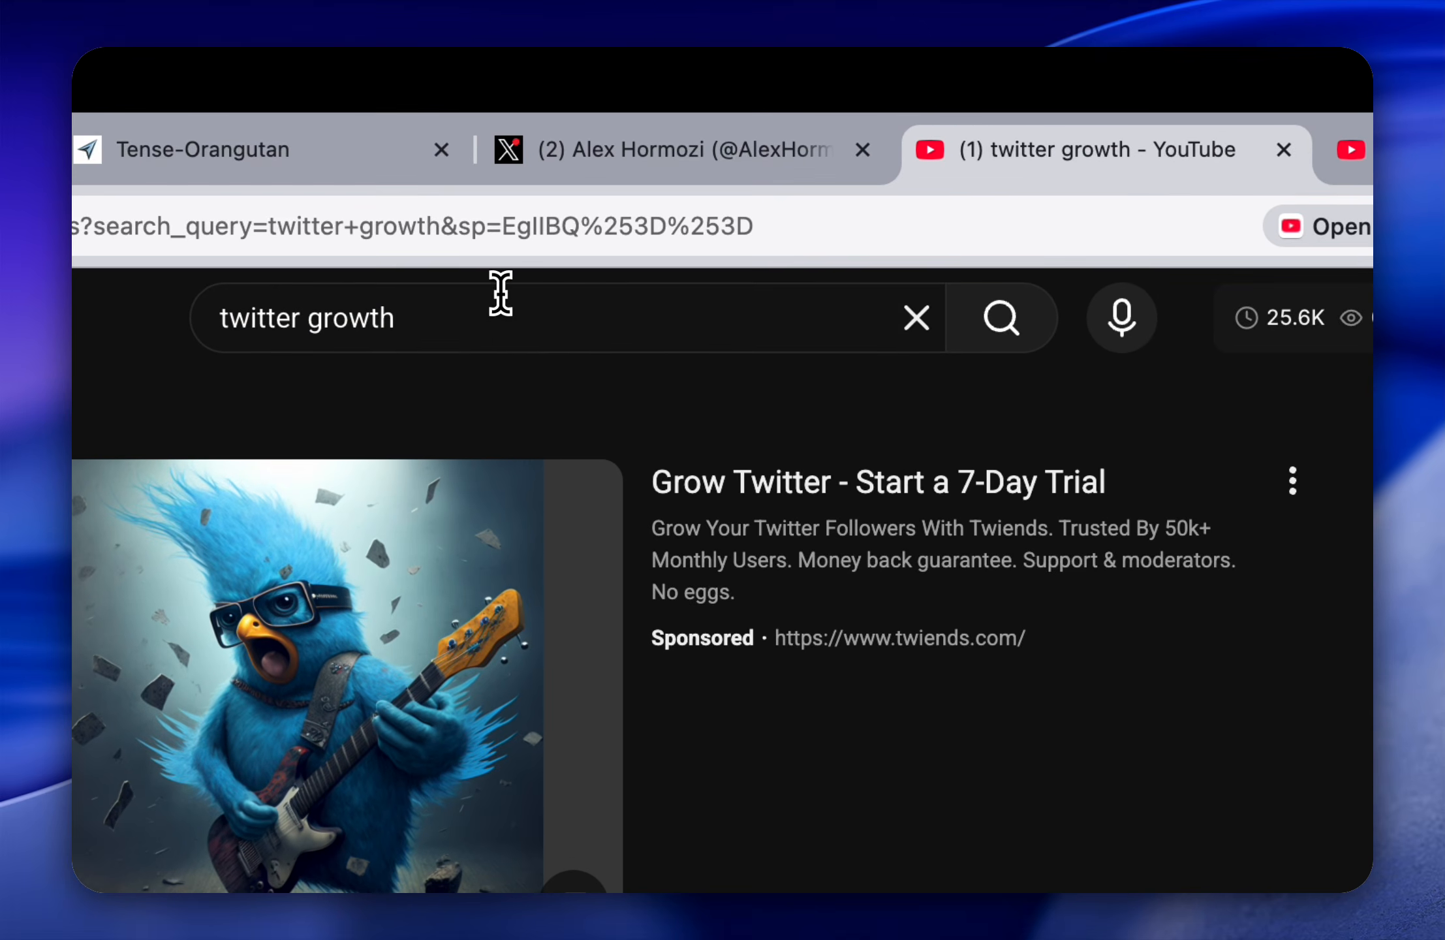
pyautogui.moveTo(516, 316); pyautogui.dragTo(121, 318)
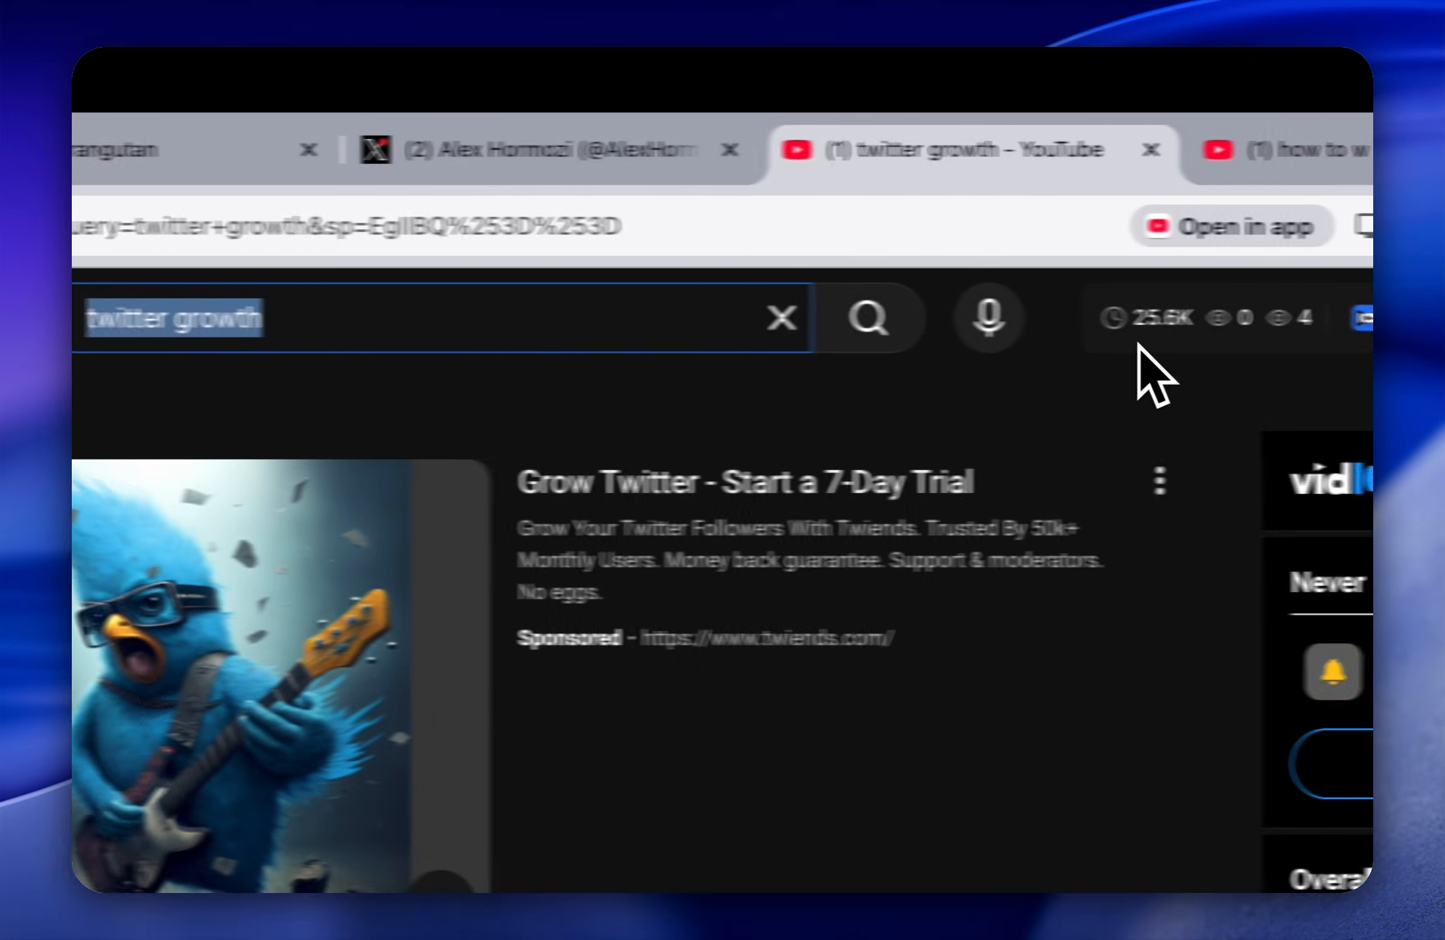
pyautogui.click(1264, 408)
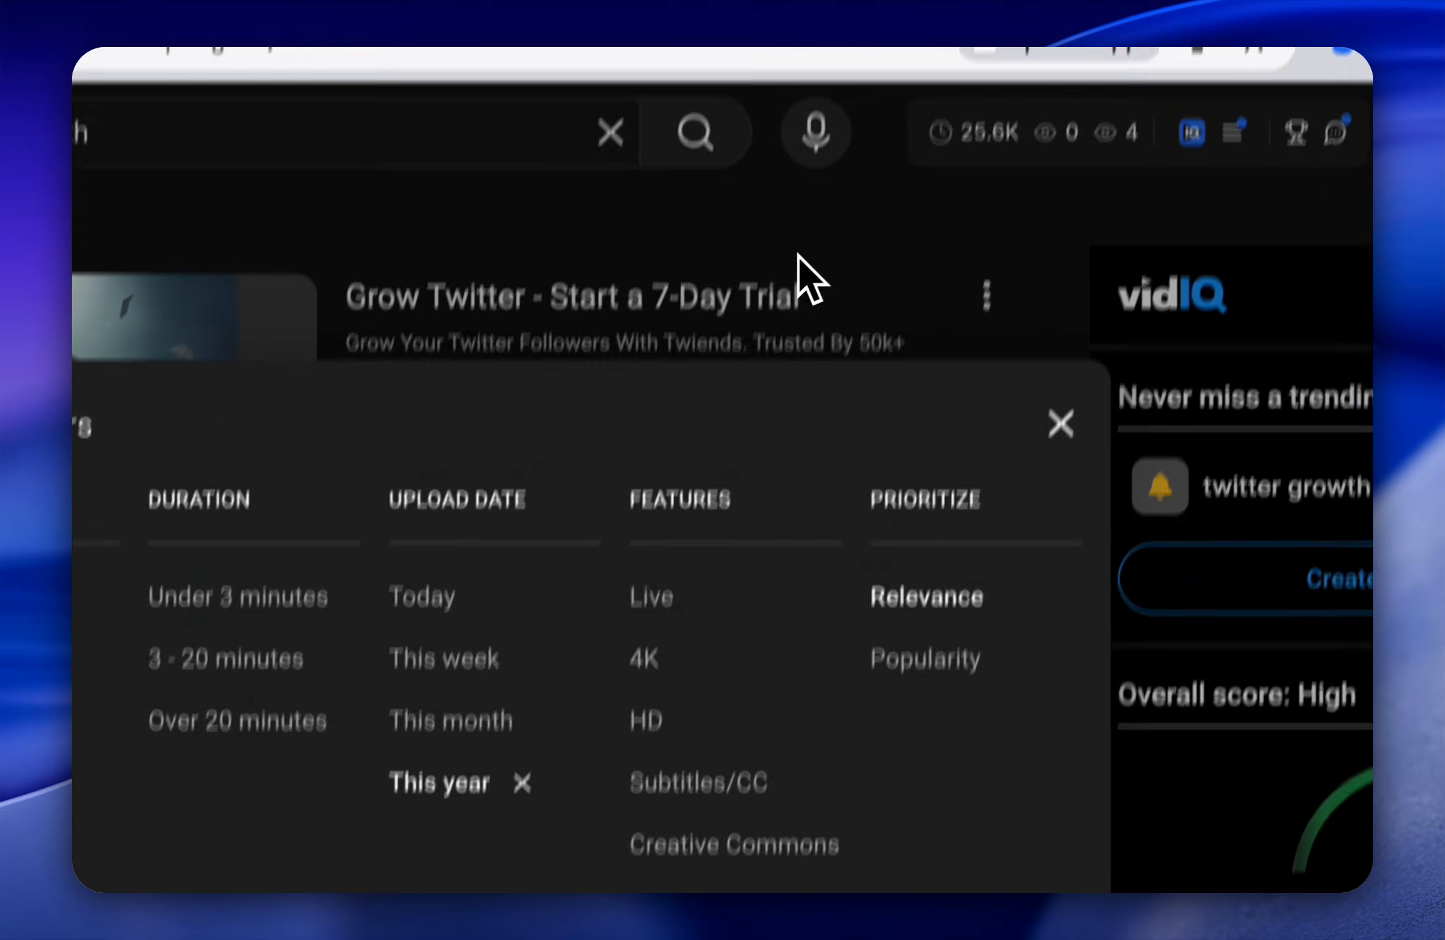
pyautogui.click(800, 256)
pyautogui.scroll(-3, 857, 479)
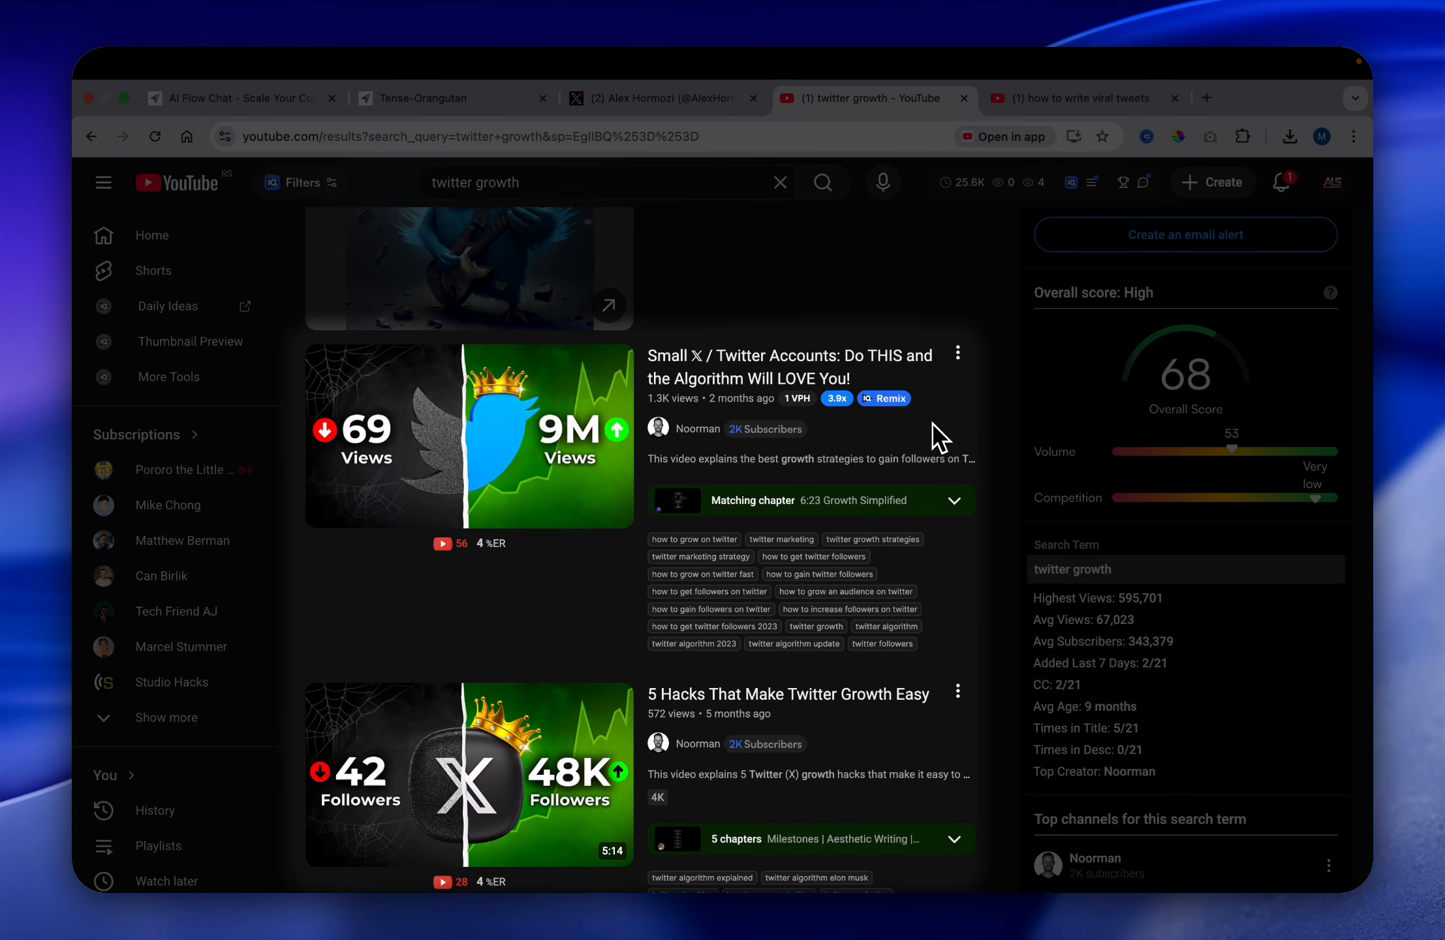
pyautogui.scroll(-2, 941, 430)
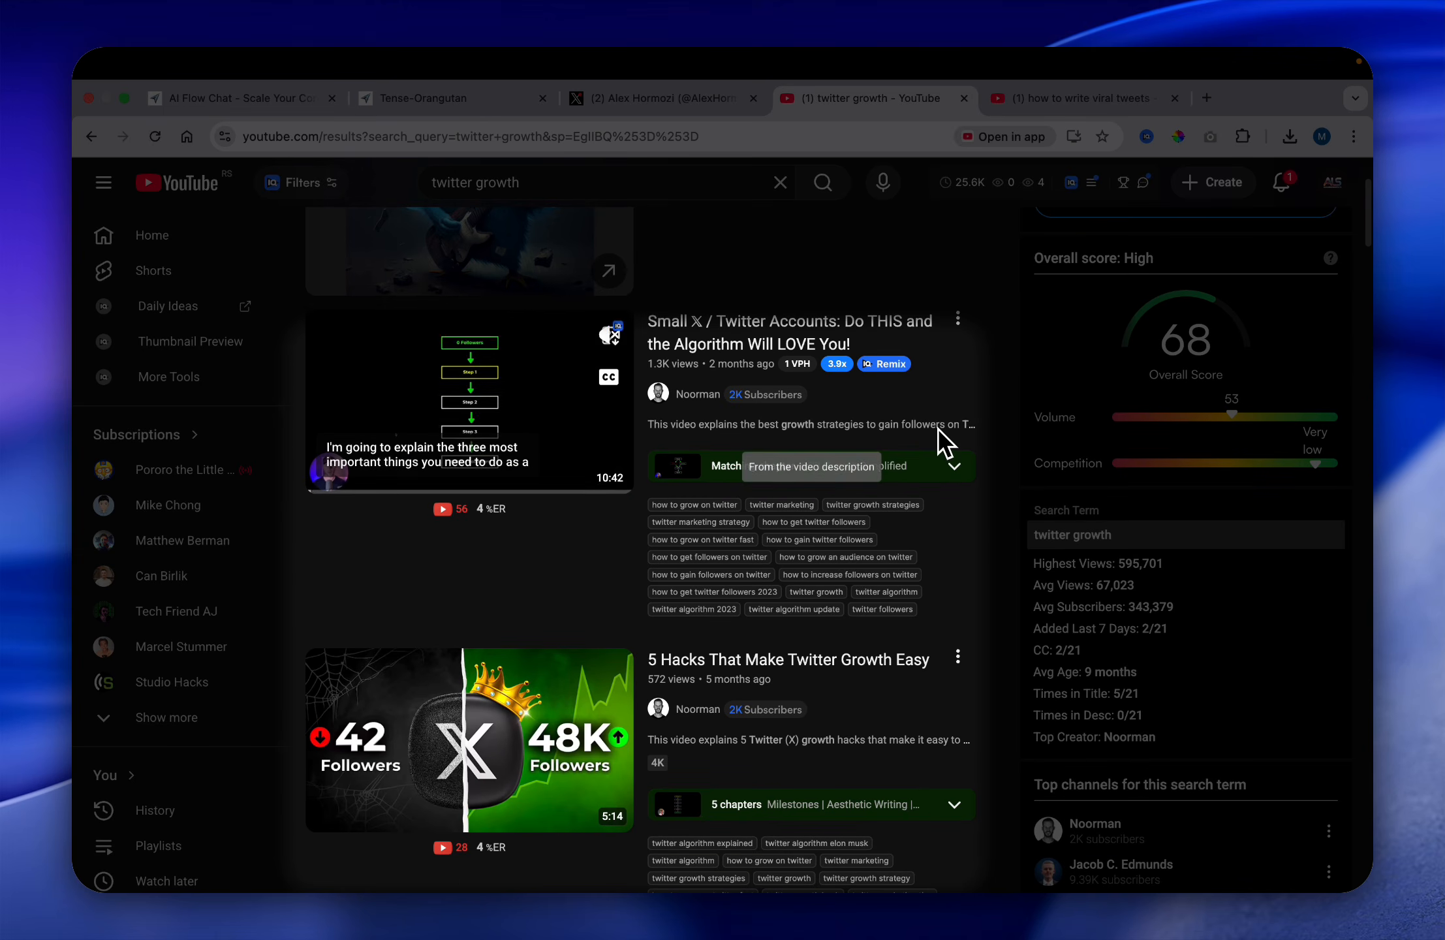
pyautogui.scroll(1, 941, 617)
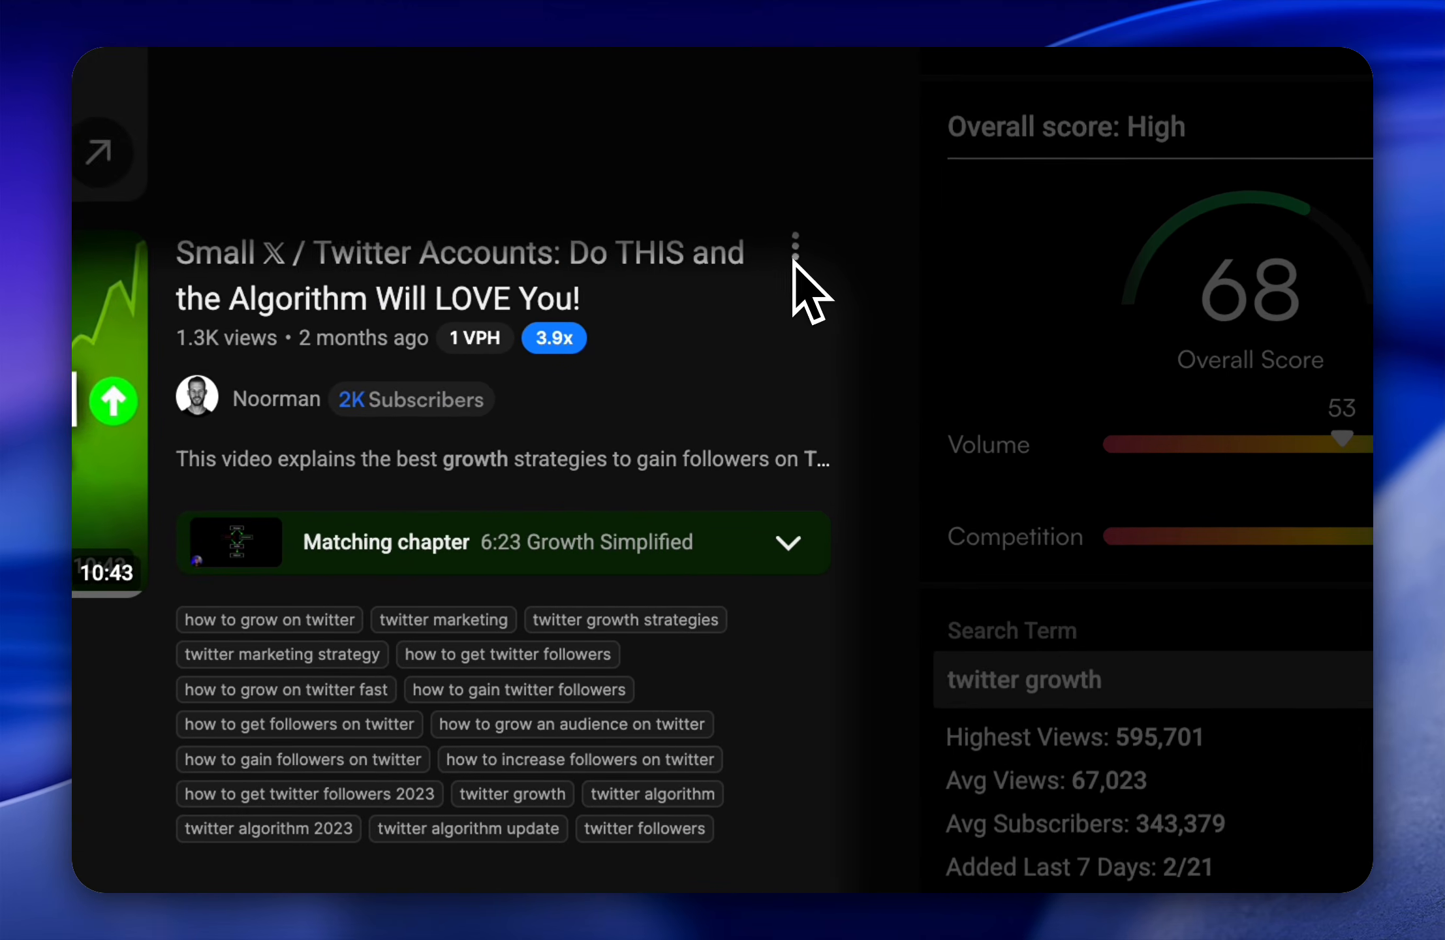
# Step: Copy the share link of "Small X / Twitter Accounts: Do THIS and the Algorithm Will LOVE You!" and add it as a web node below the tweets group
pyautogui.click(800, 261)
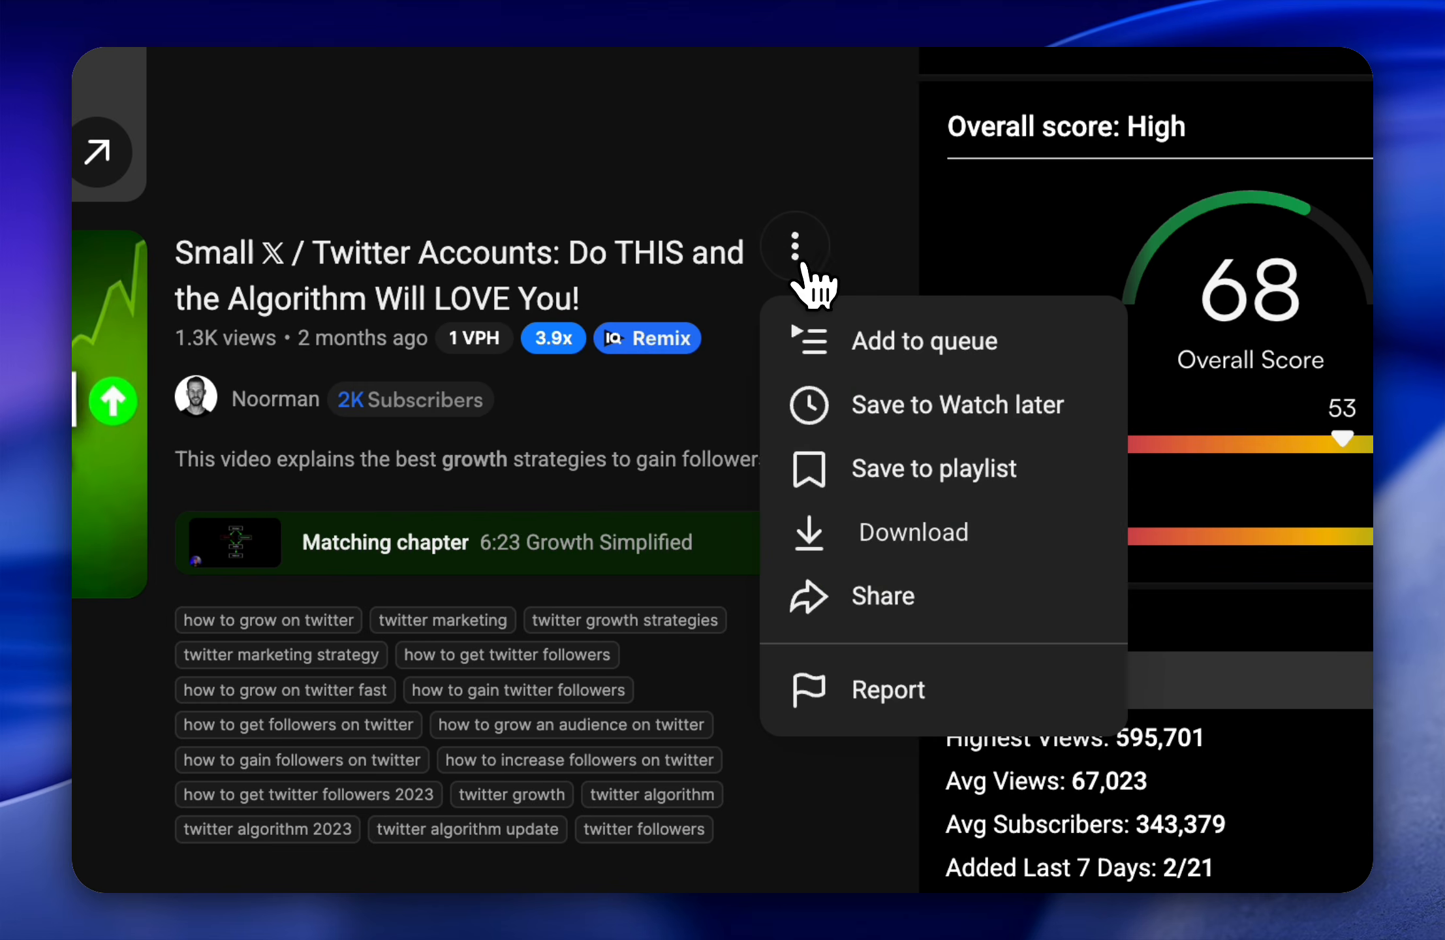
pyautogui.click(877, 606)
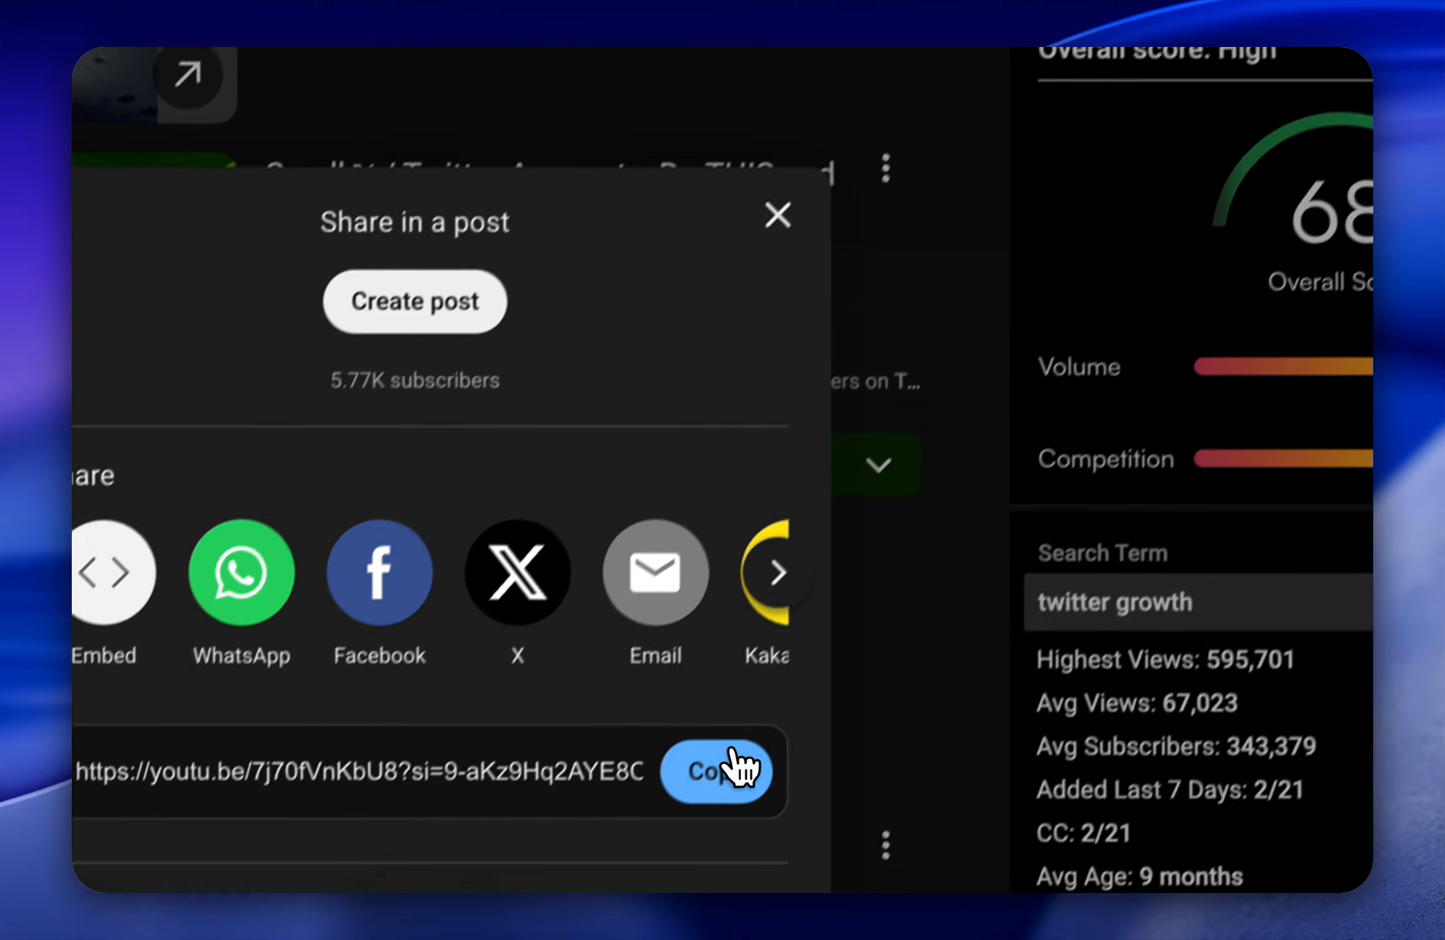
pyautogui.click(733, 763)
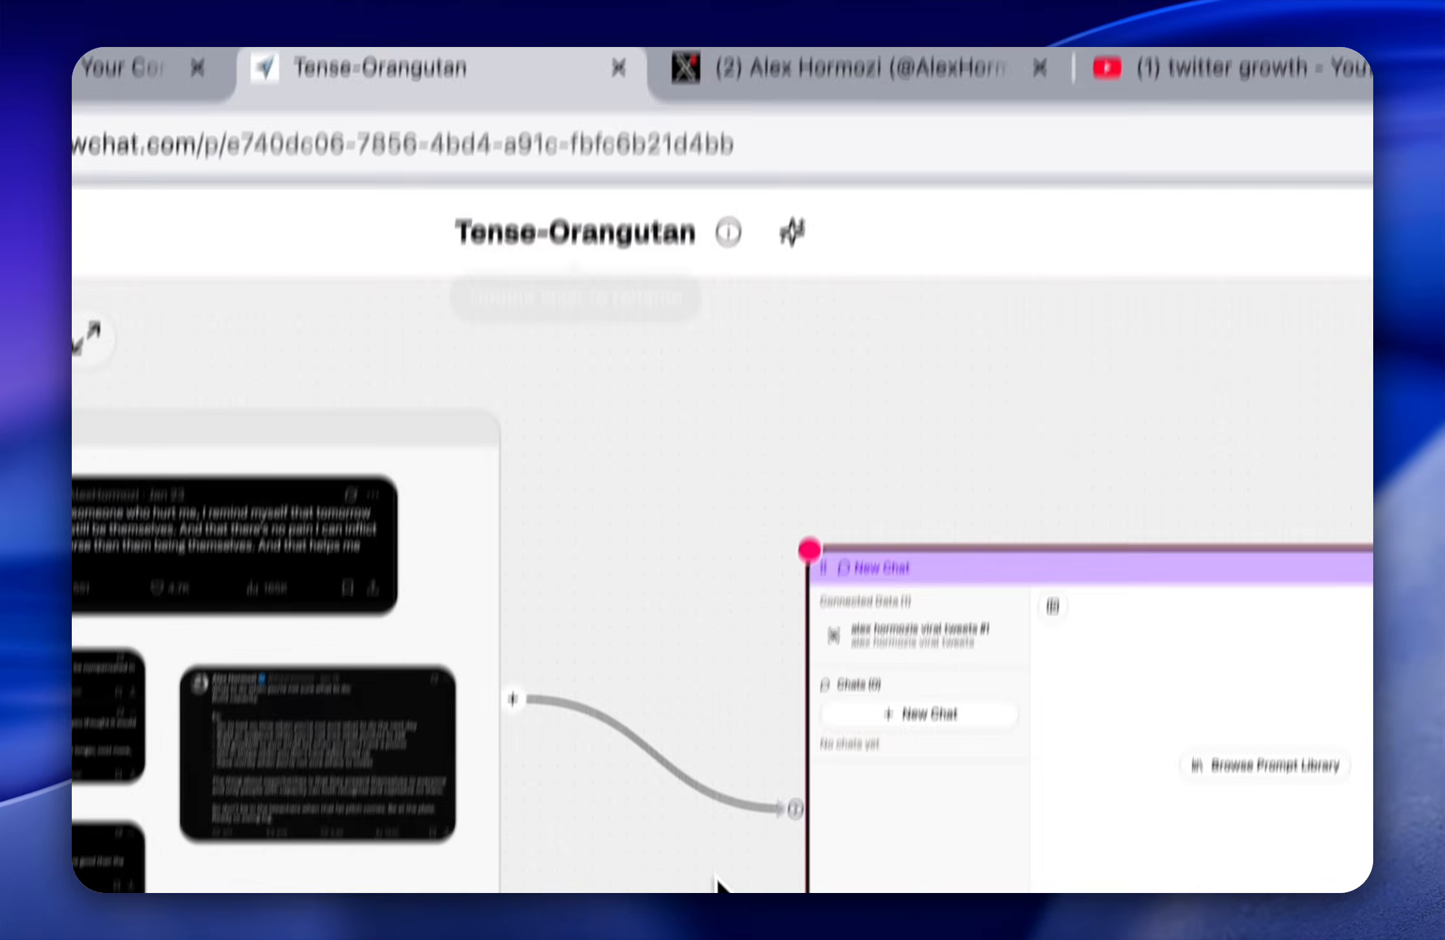
pyautogui.press('super+v')
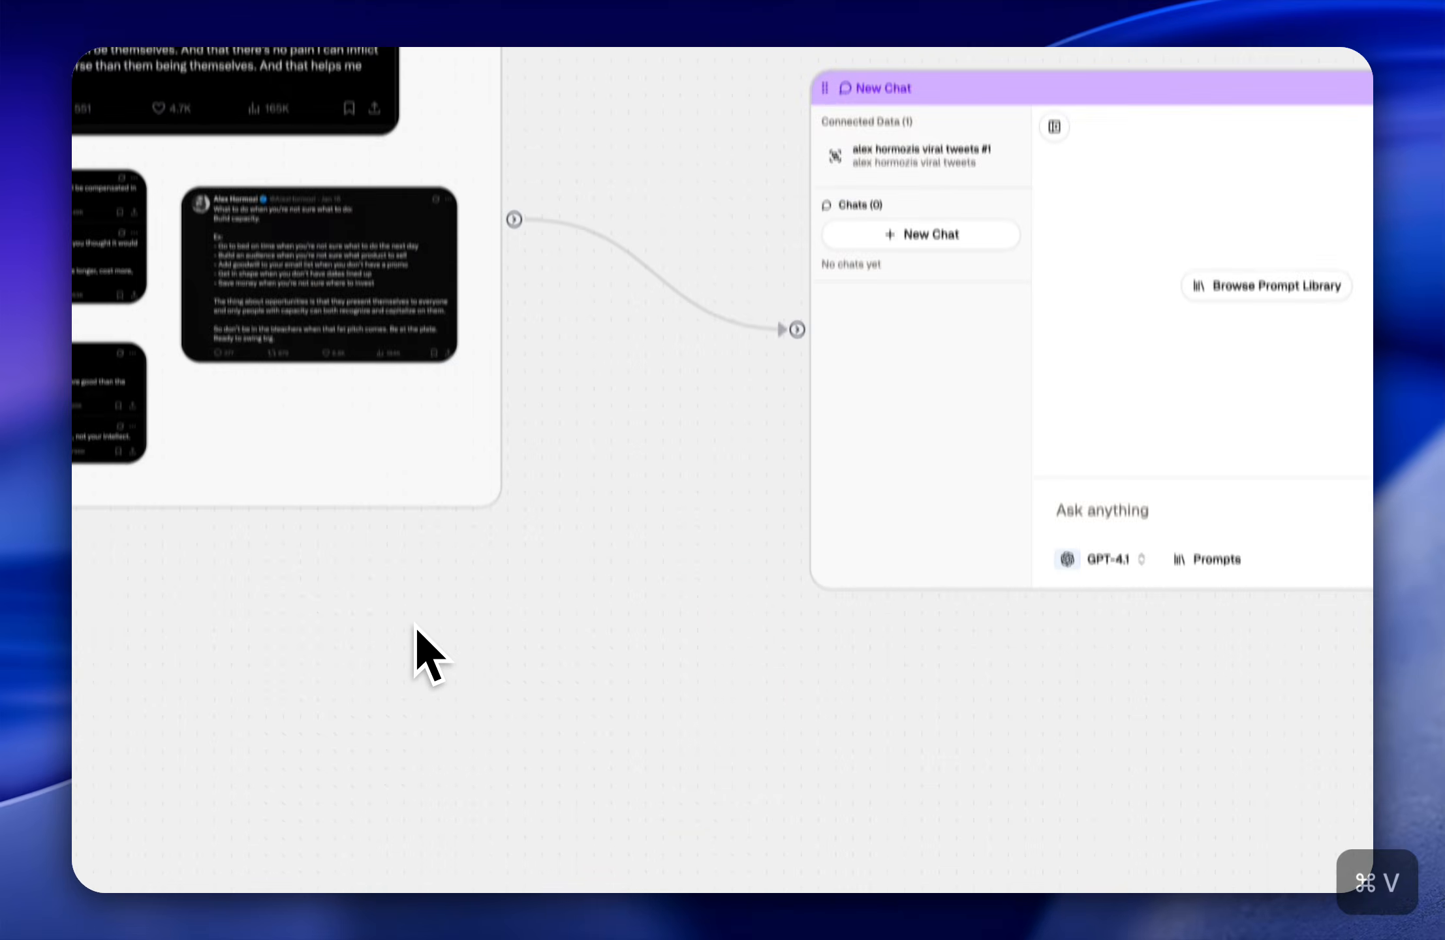
pyautogui.moveTo(1099, 400); pyautogui.dragTo(450, 628)
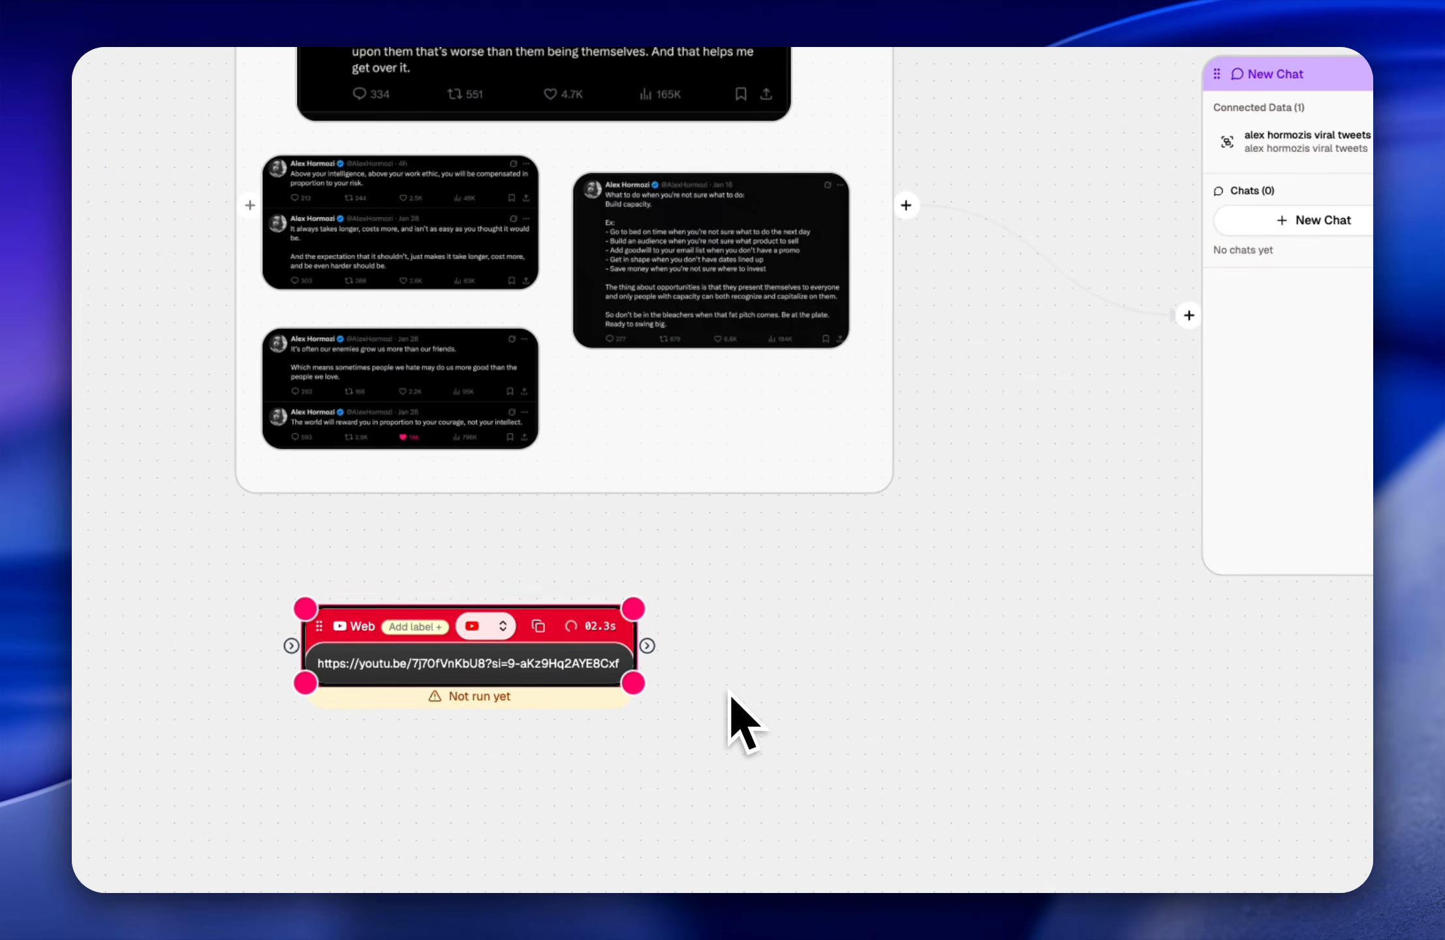
pyautogui.scroll(-4, 737, 697)
pyautogui.hscroll(-3, 738, 697)
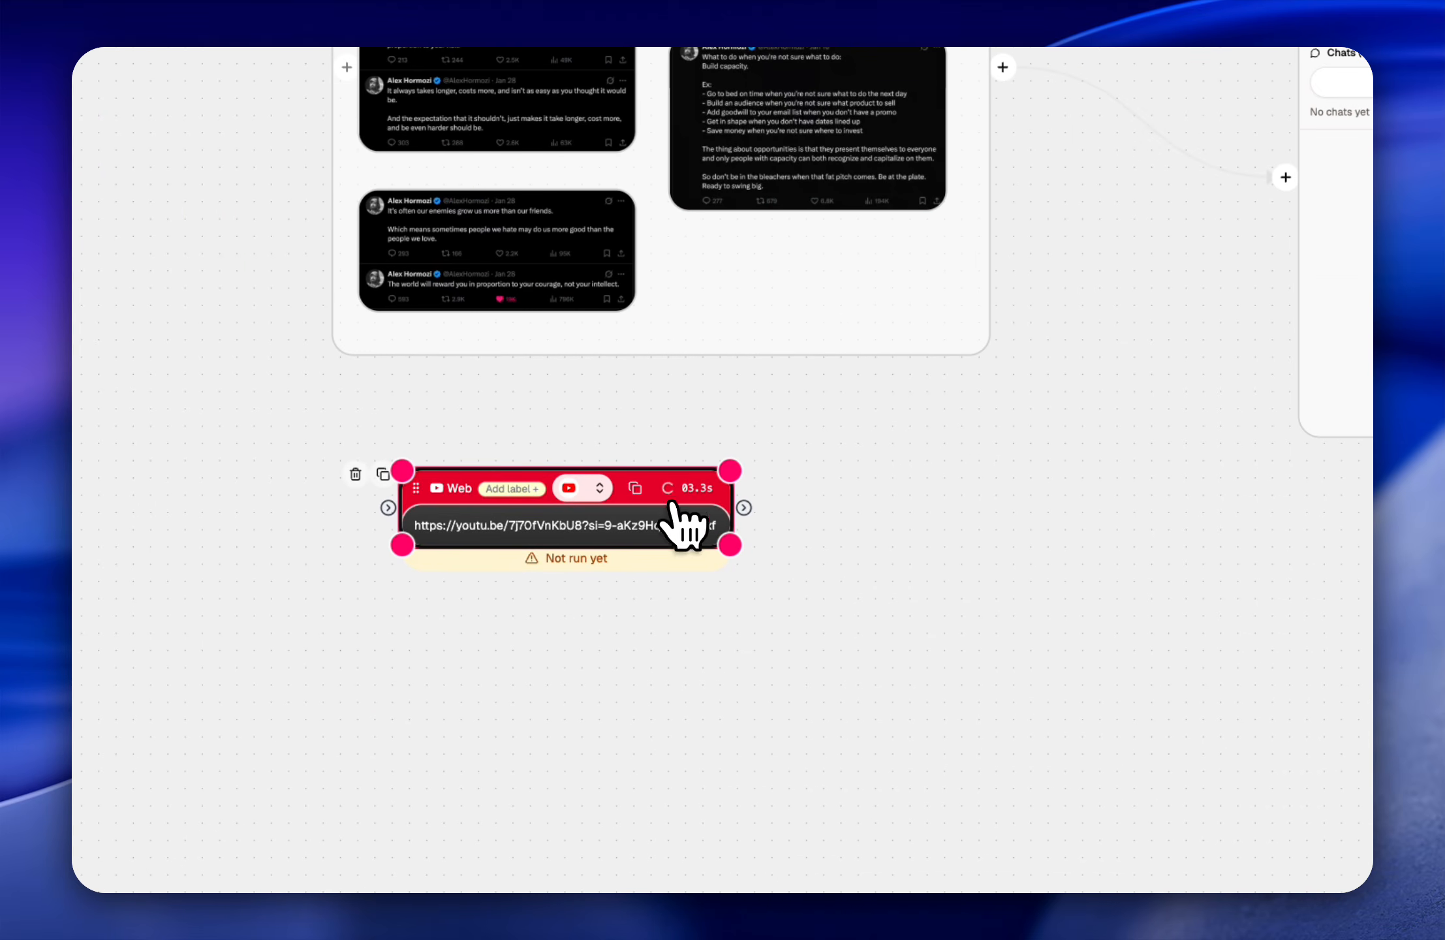
pyautogui.moveTo(675, 515); pyautogui.dragTo(604, 548)
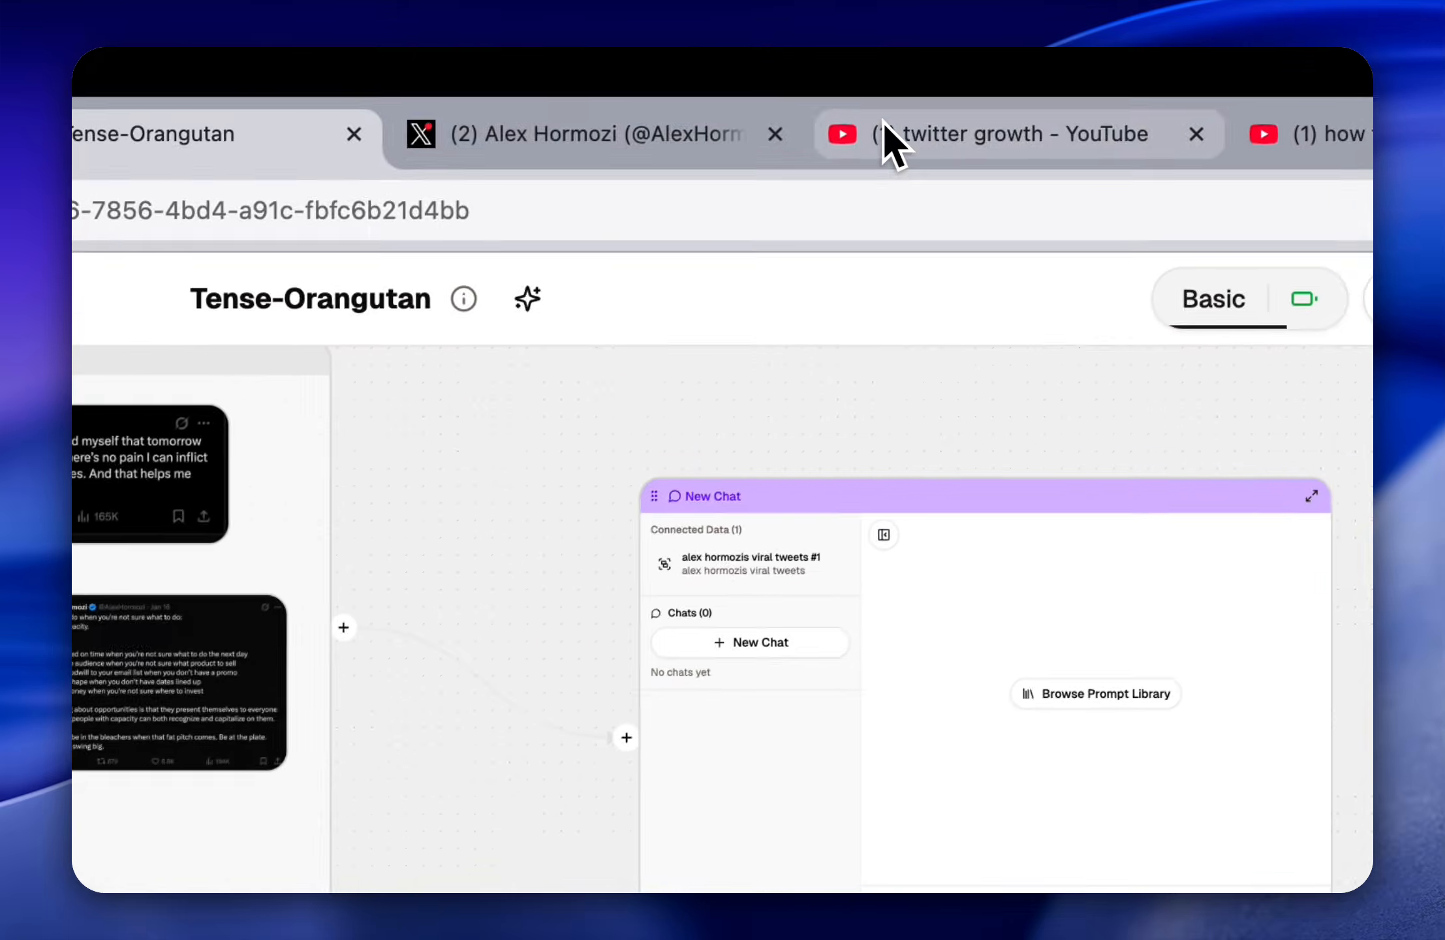
# Step: Copy the share link of YouTube's "5 Hacks That Make Twitter Growth Easy" and add it as a web node beside the first video node
pyautogui.click(885, 131)
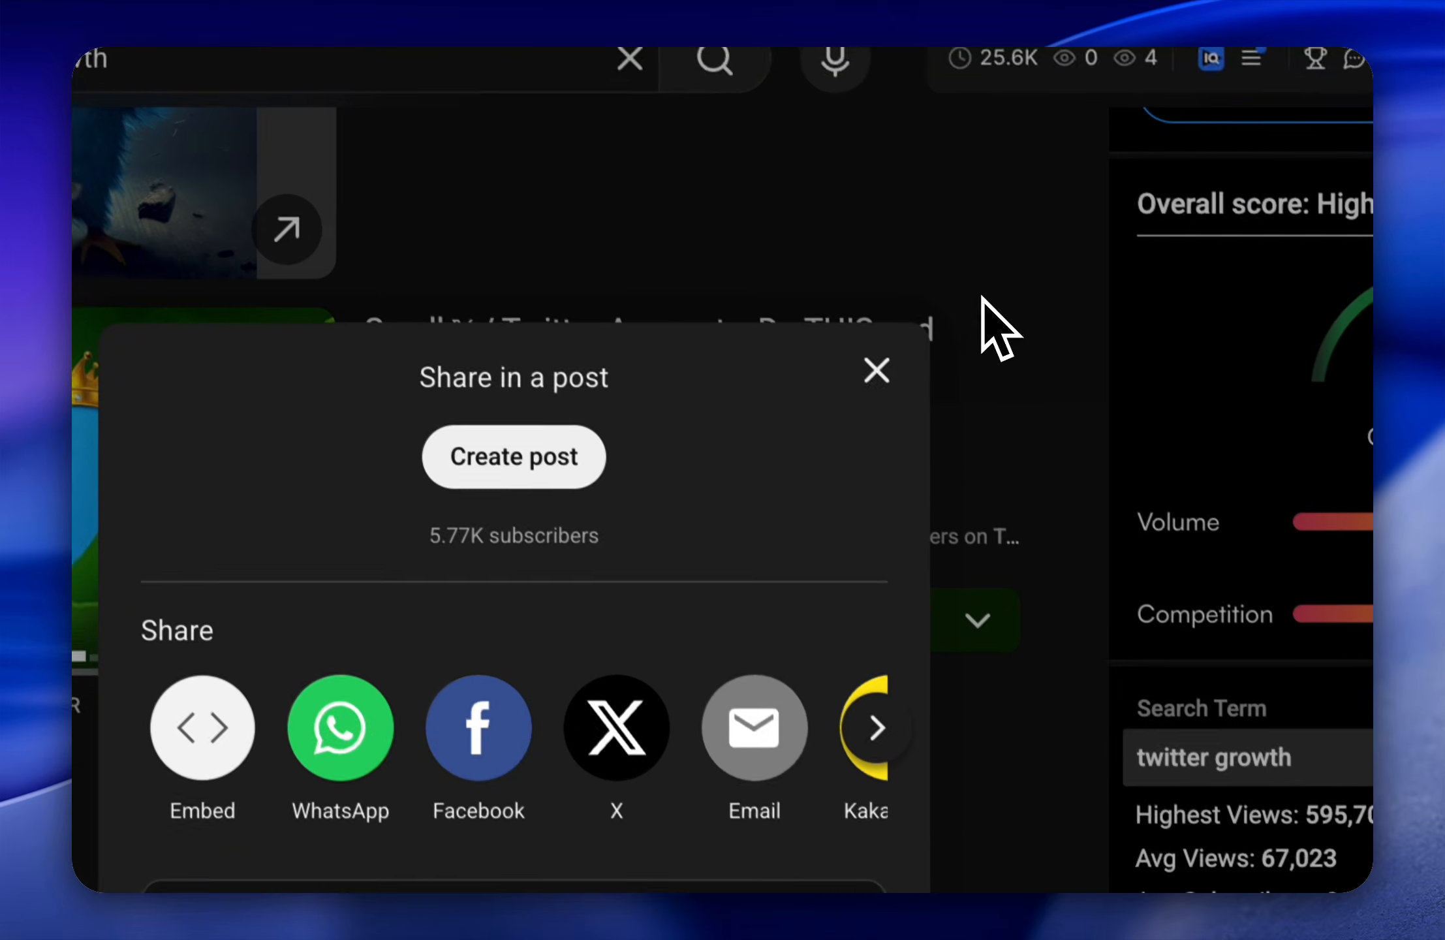
pyautogui.click(983, 299)
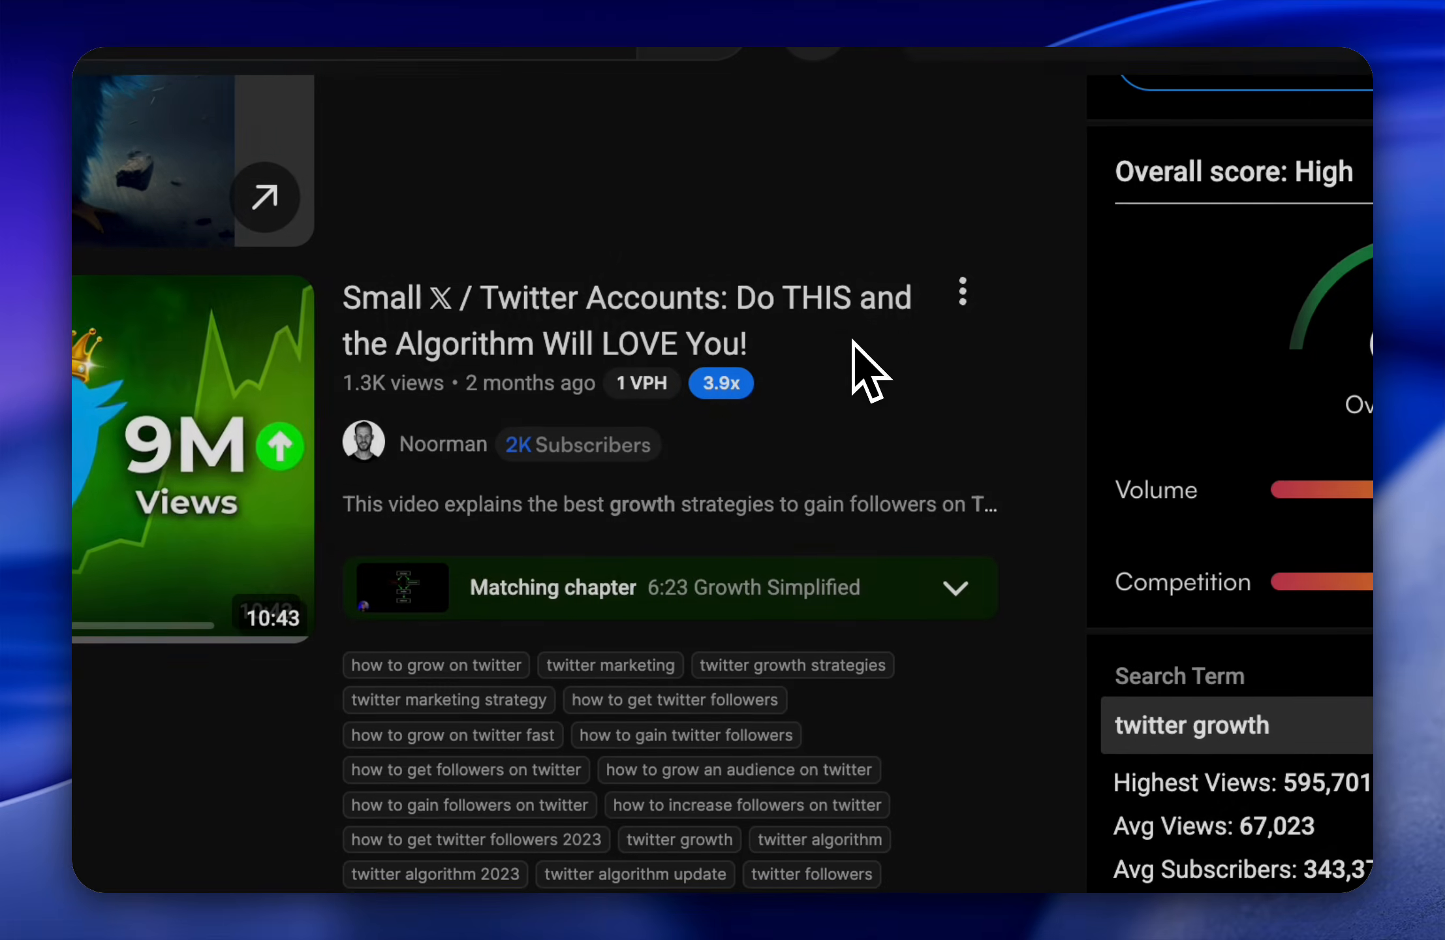
pyautogui.scroll(-10, 855, 361)
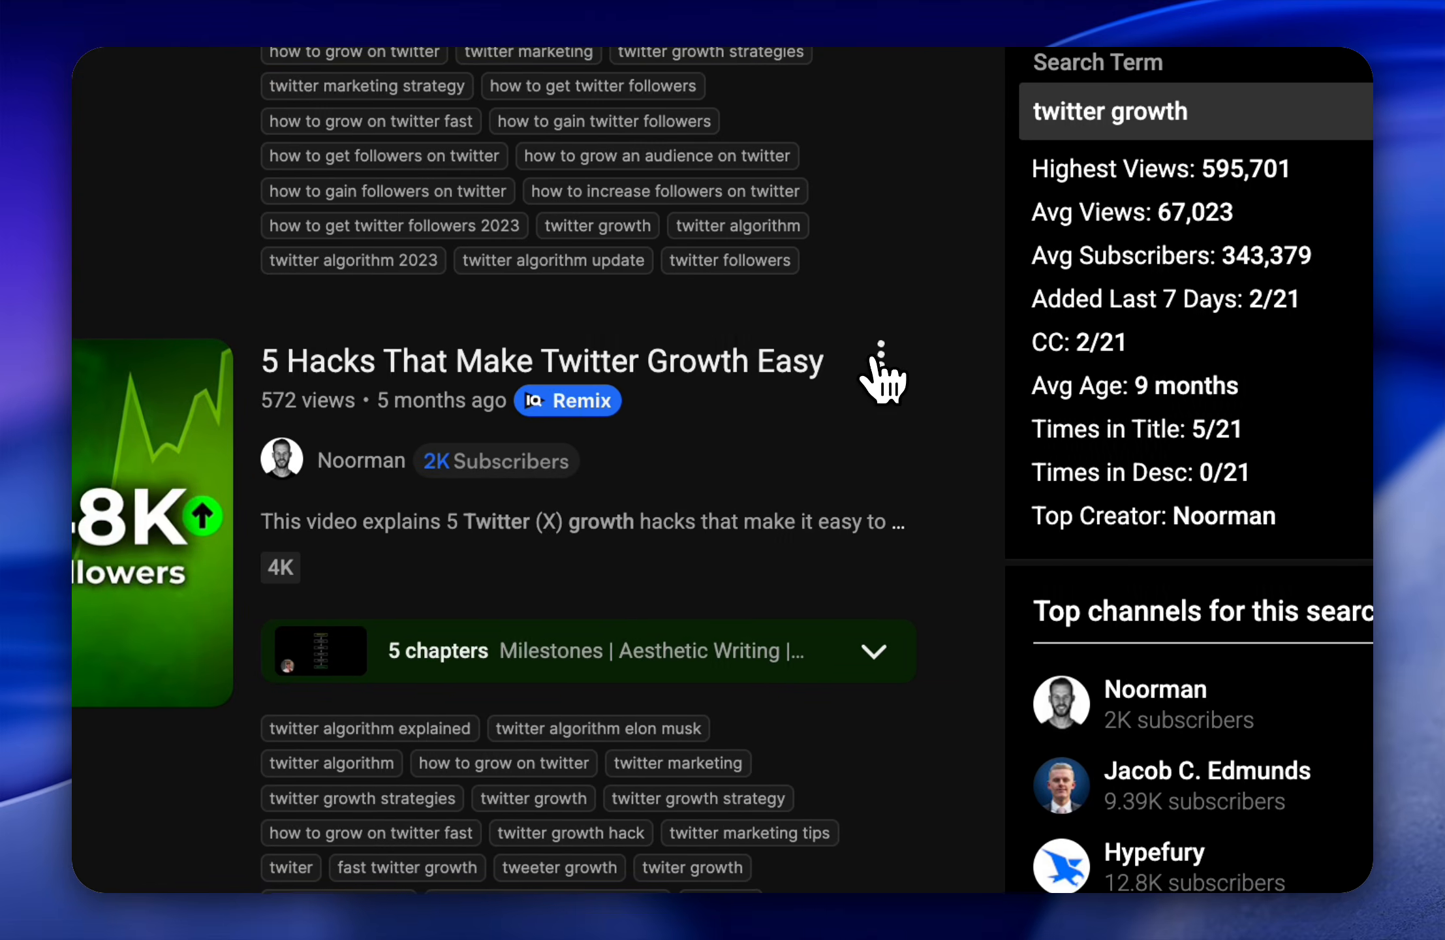
pyautogui.click(879, 353)
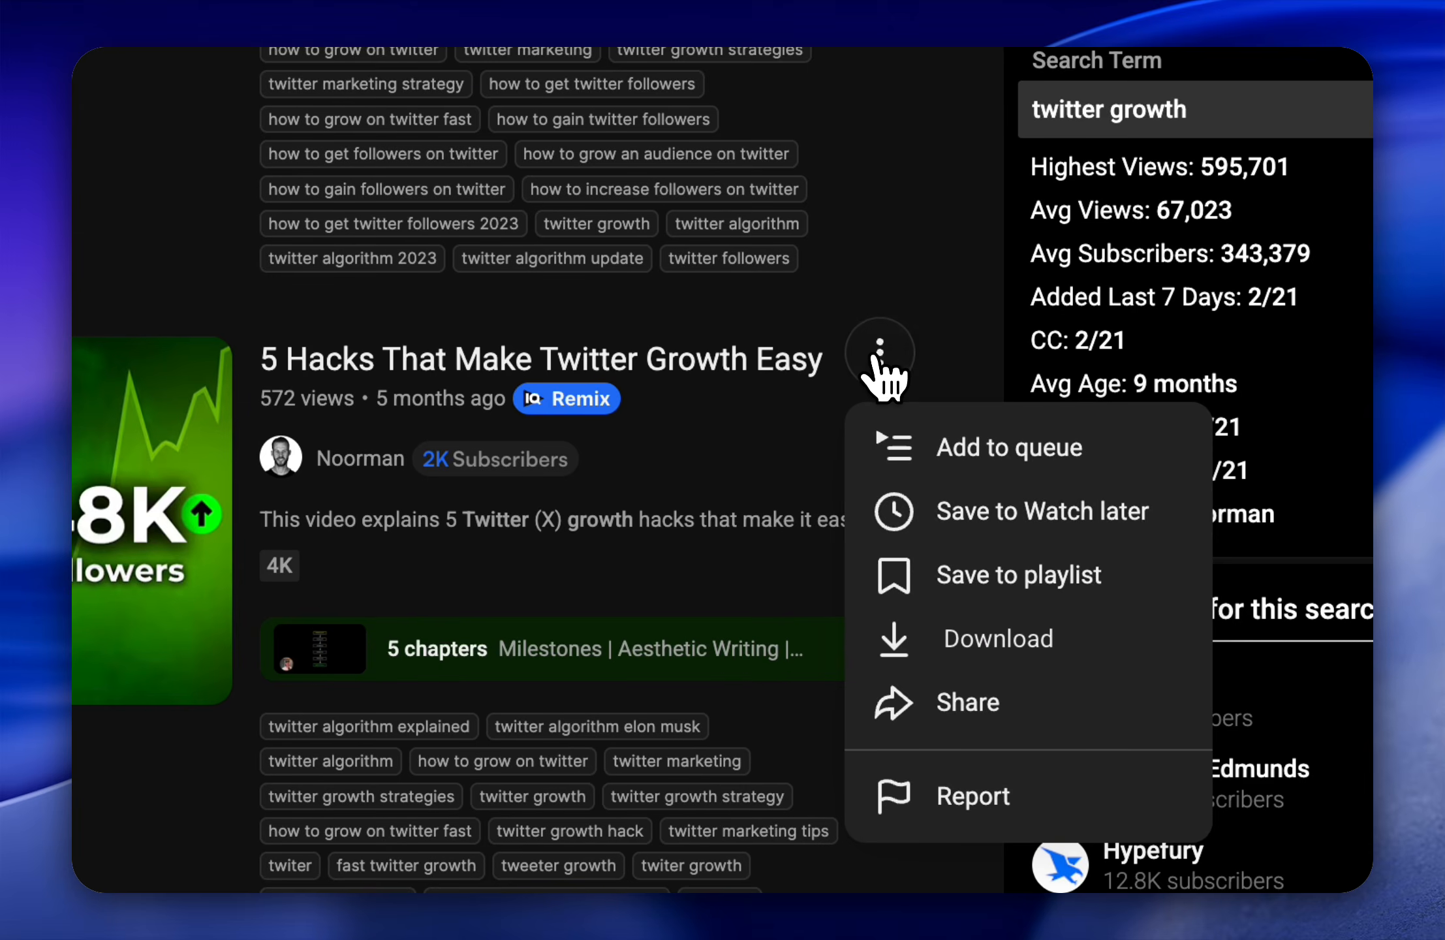
pyautogui.click(968, 701)
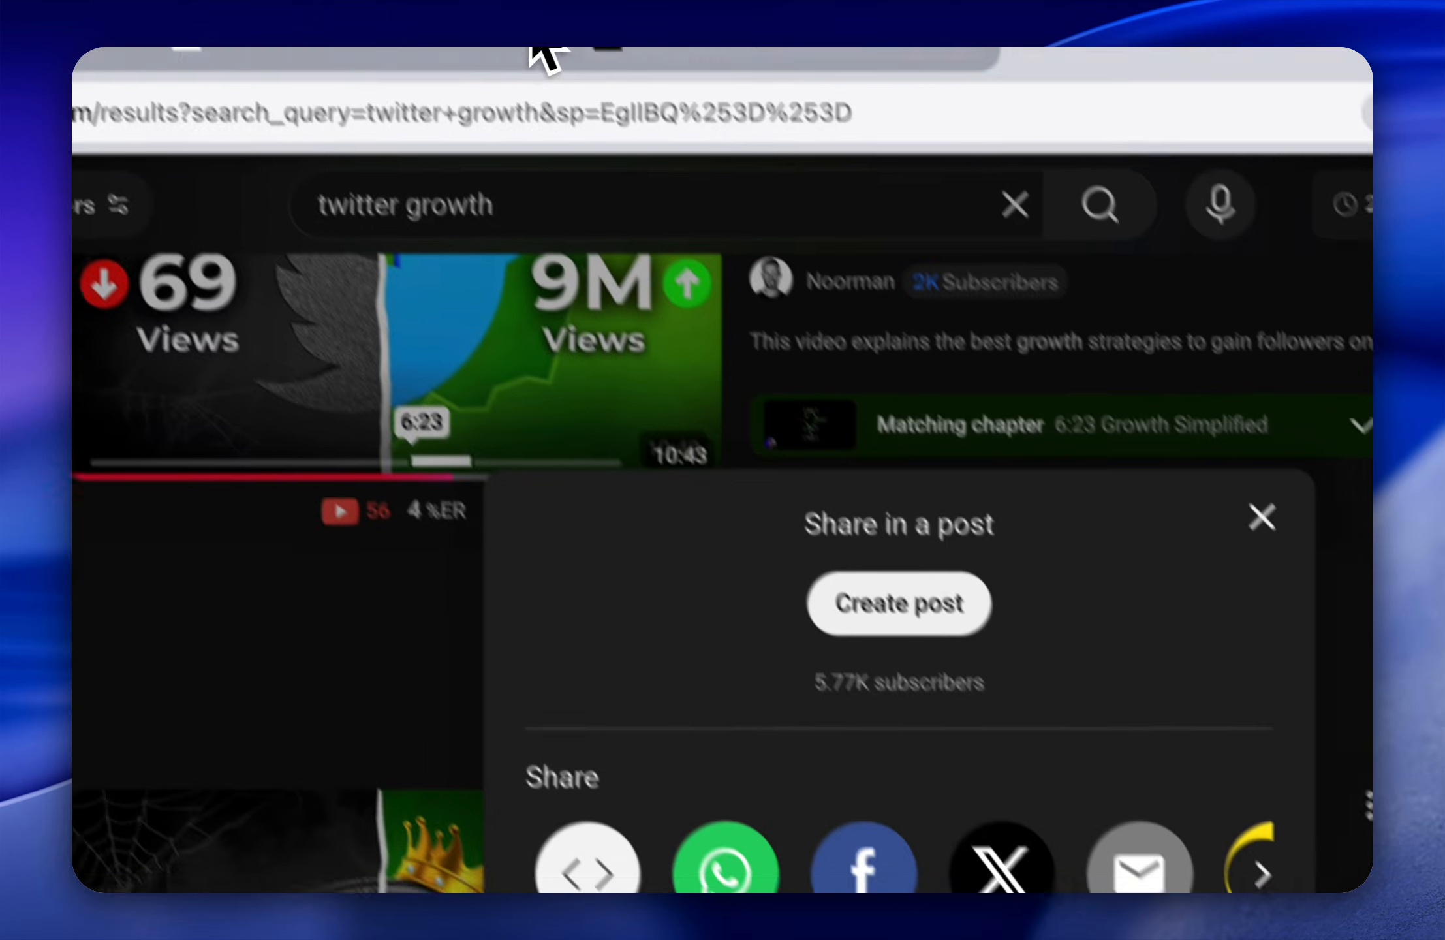
pyautogui.click(590, 157)
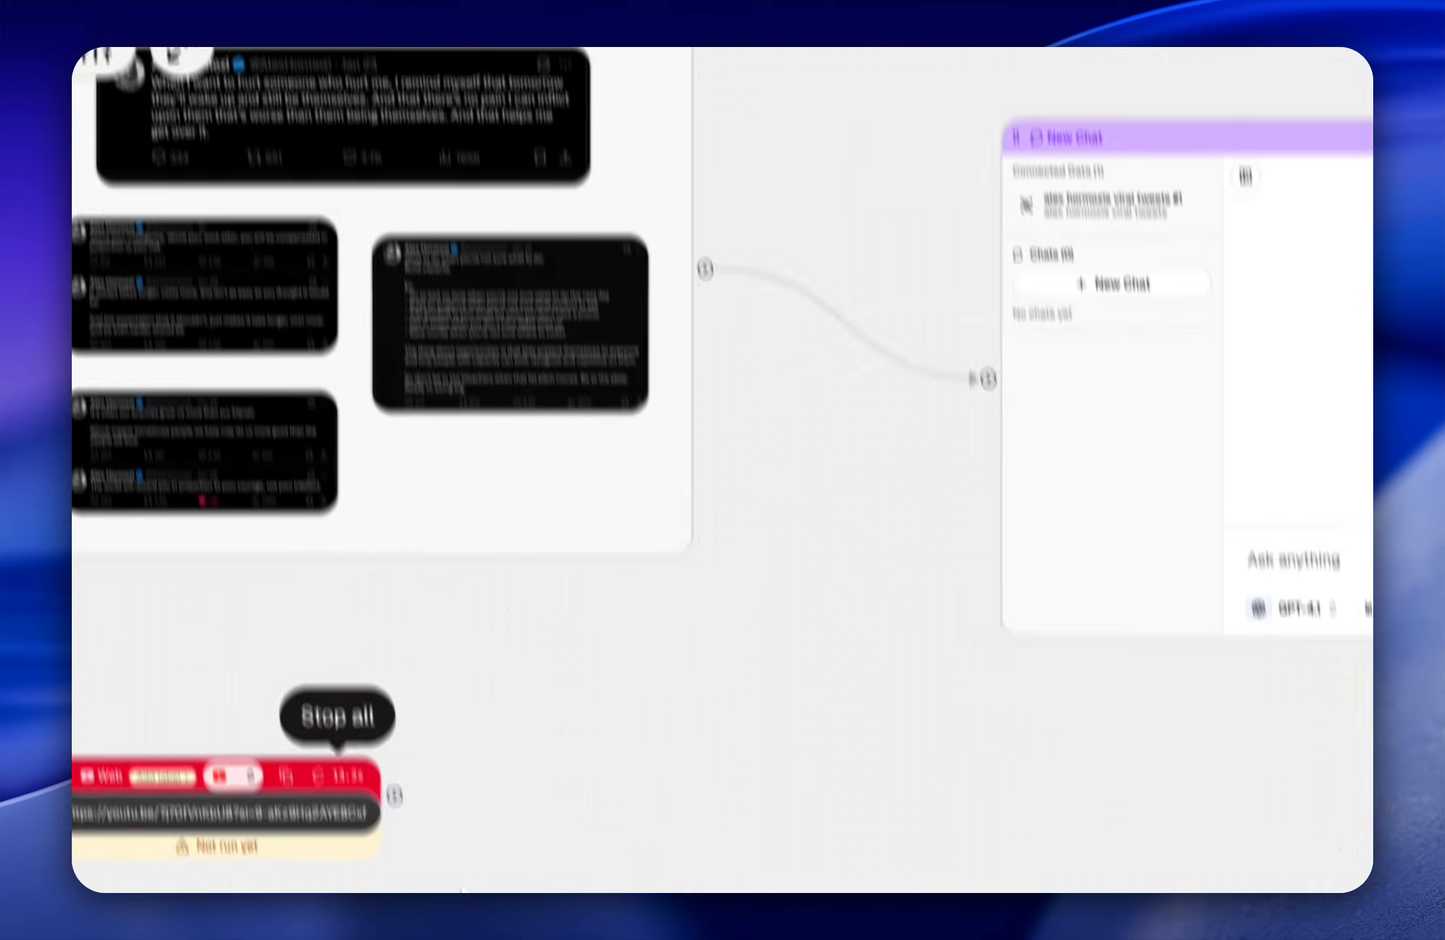
pyautogui.press('super+v')
pyautogui.moveTo(1140, 392); pyautogui.dragTo(498, 511)
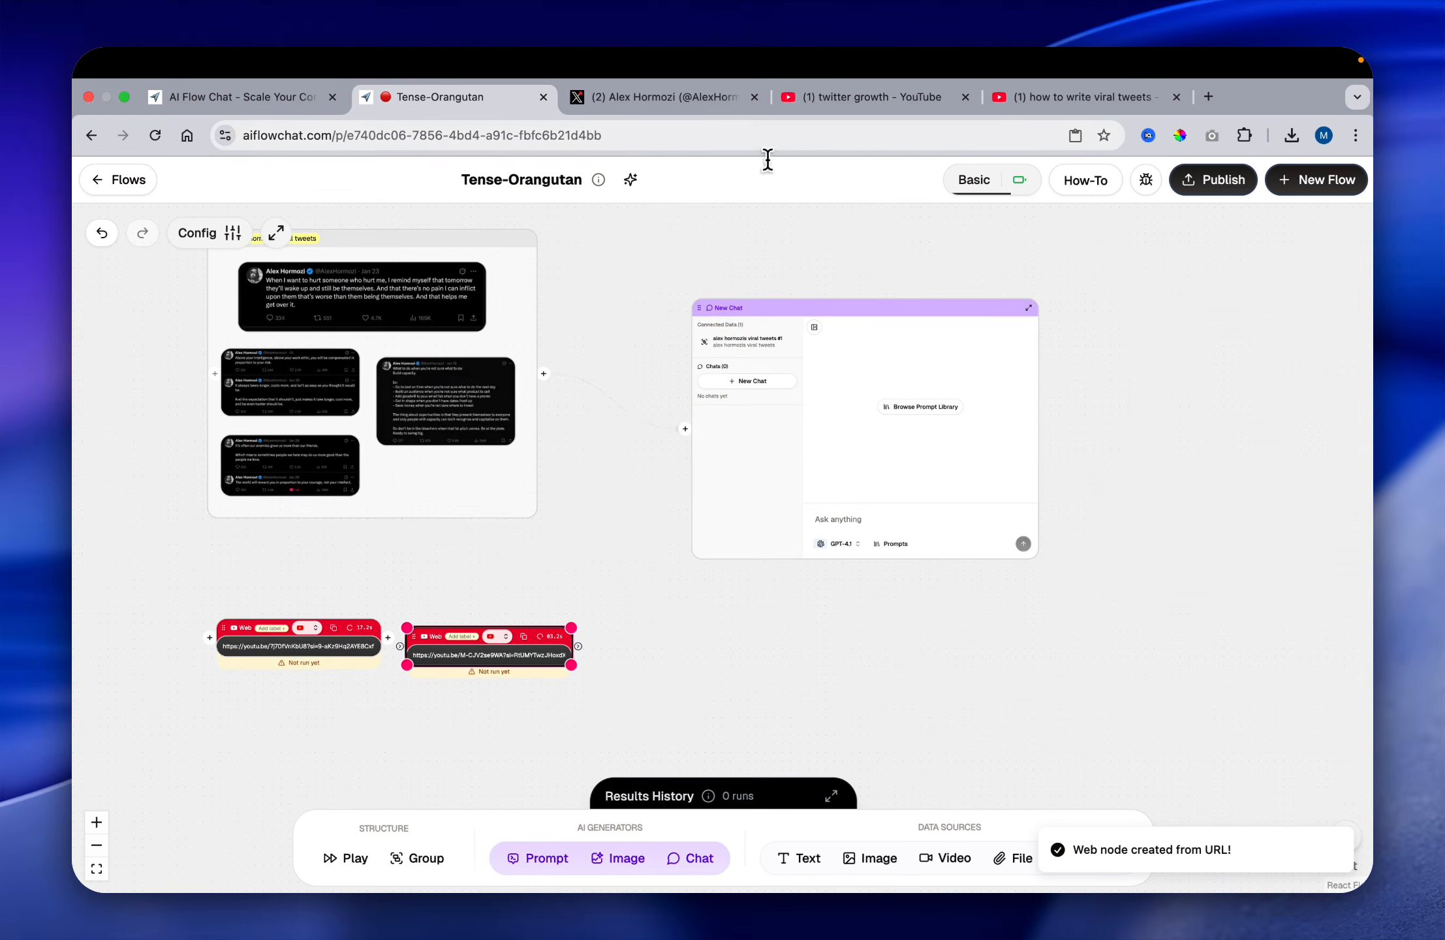
# Step: Copy the share link of YouTube's "I Solved The New X Algorithm (Here's How To Grow In 2026)" and add it as a web node below the first video node
pyautogui.click(809, 134)
pyautogui.click(817, 113)
pyautogui.click(904, 339)
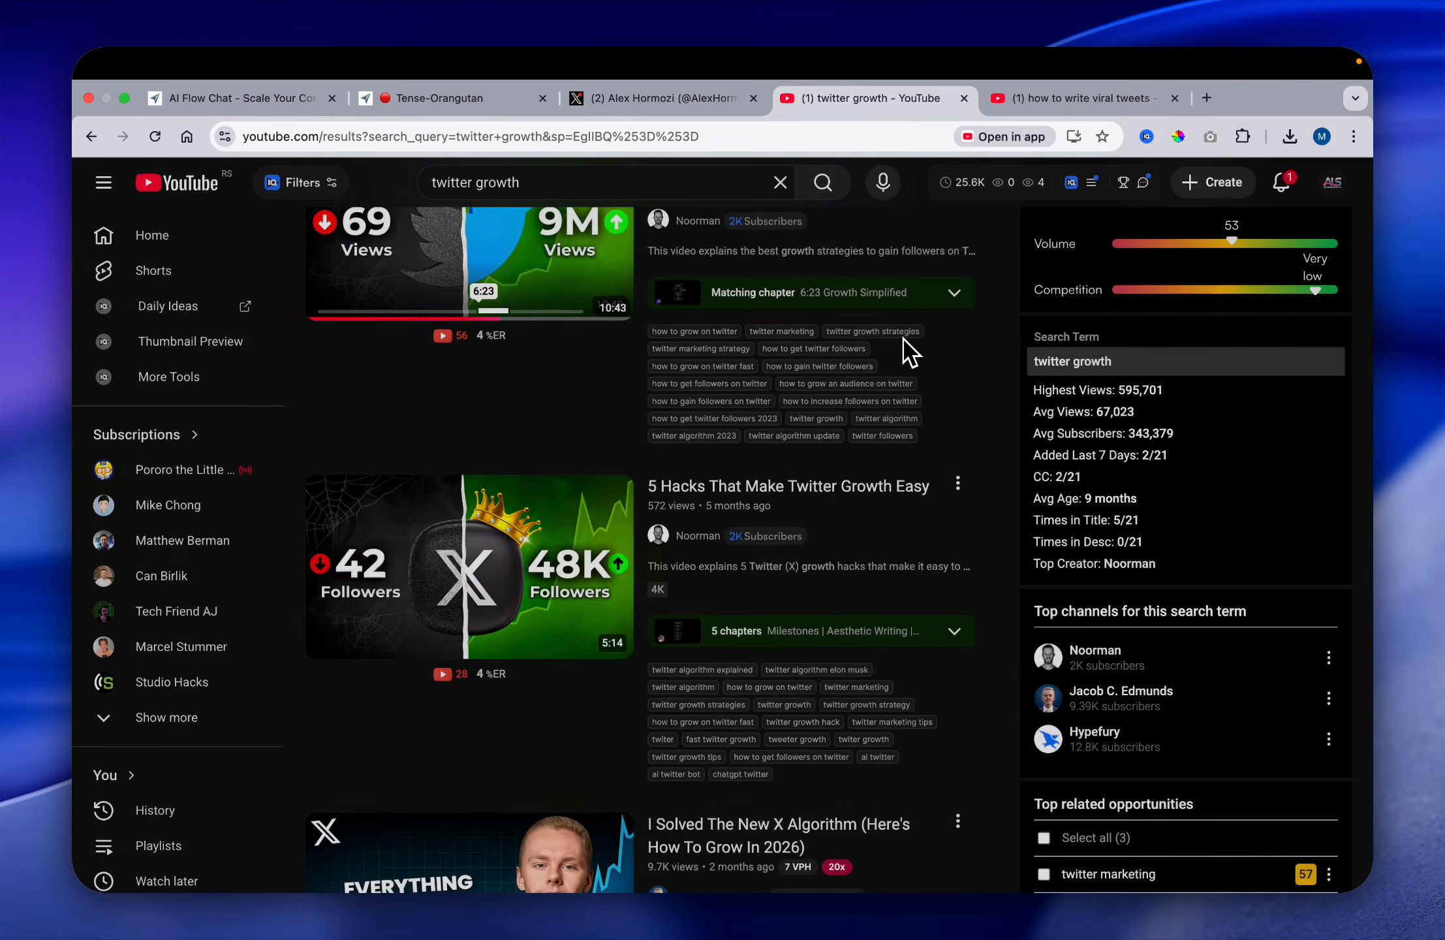
pyautogui.scroll(-5, 953, 456)
pyautogui.scroll(-1, 804, 591)
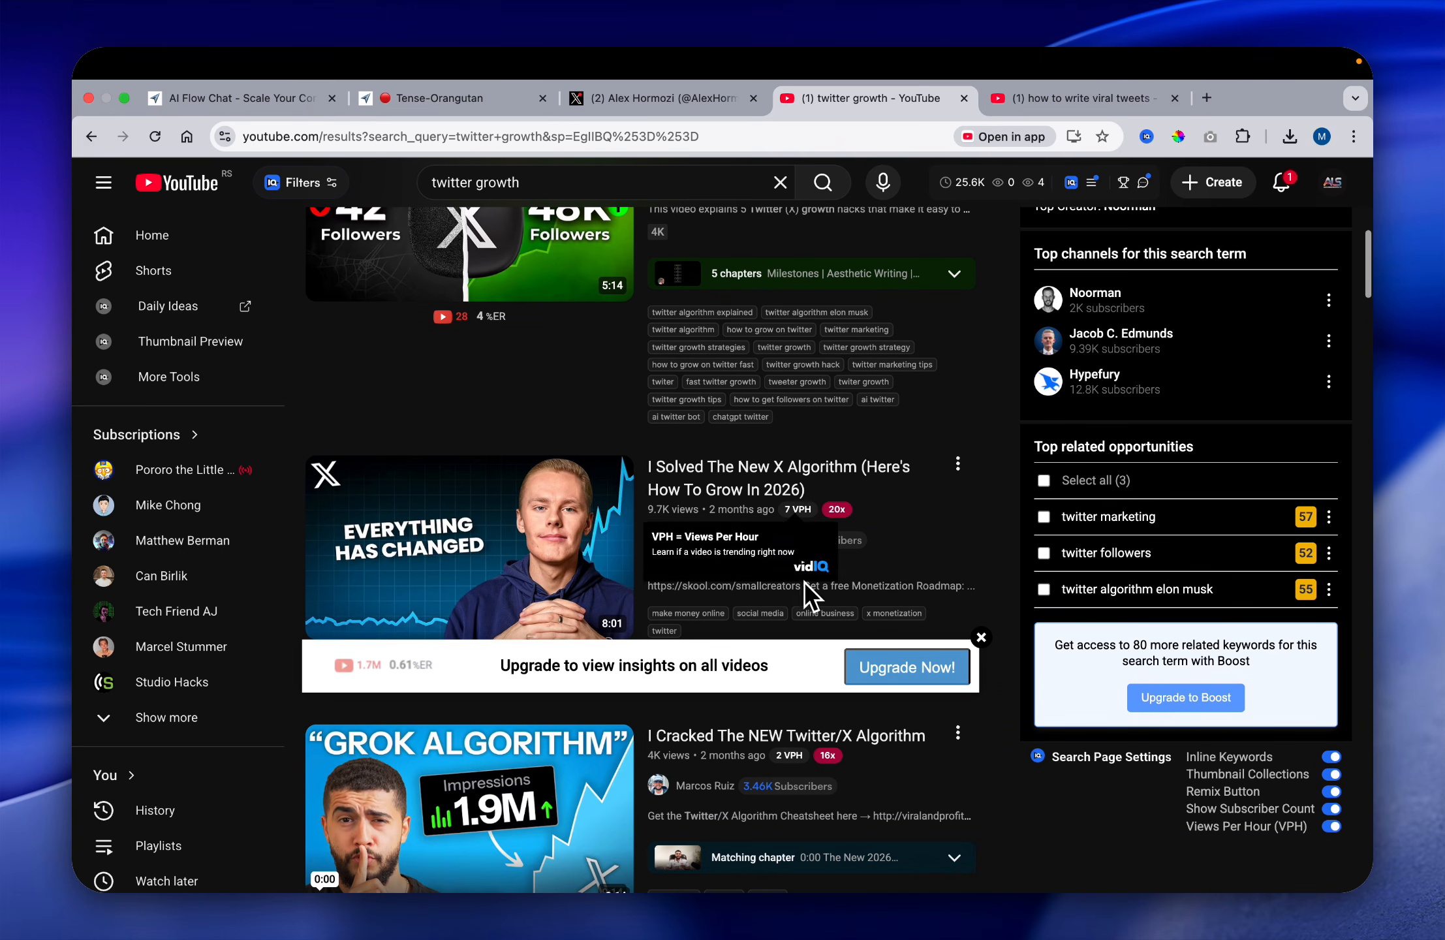
pyautogui.moveTo(815, 496)
pyautogui.scroll(-1, 911, 532)
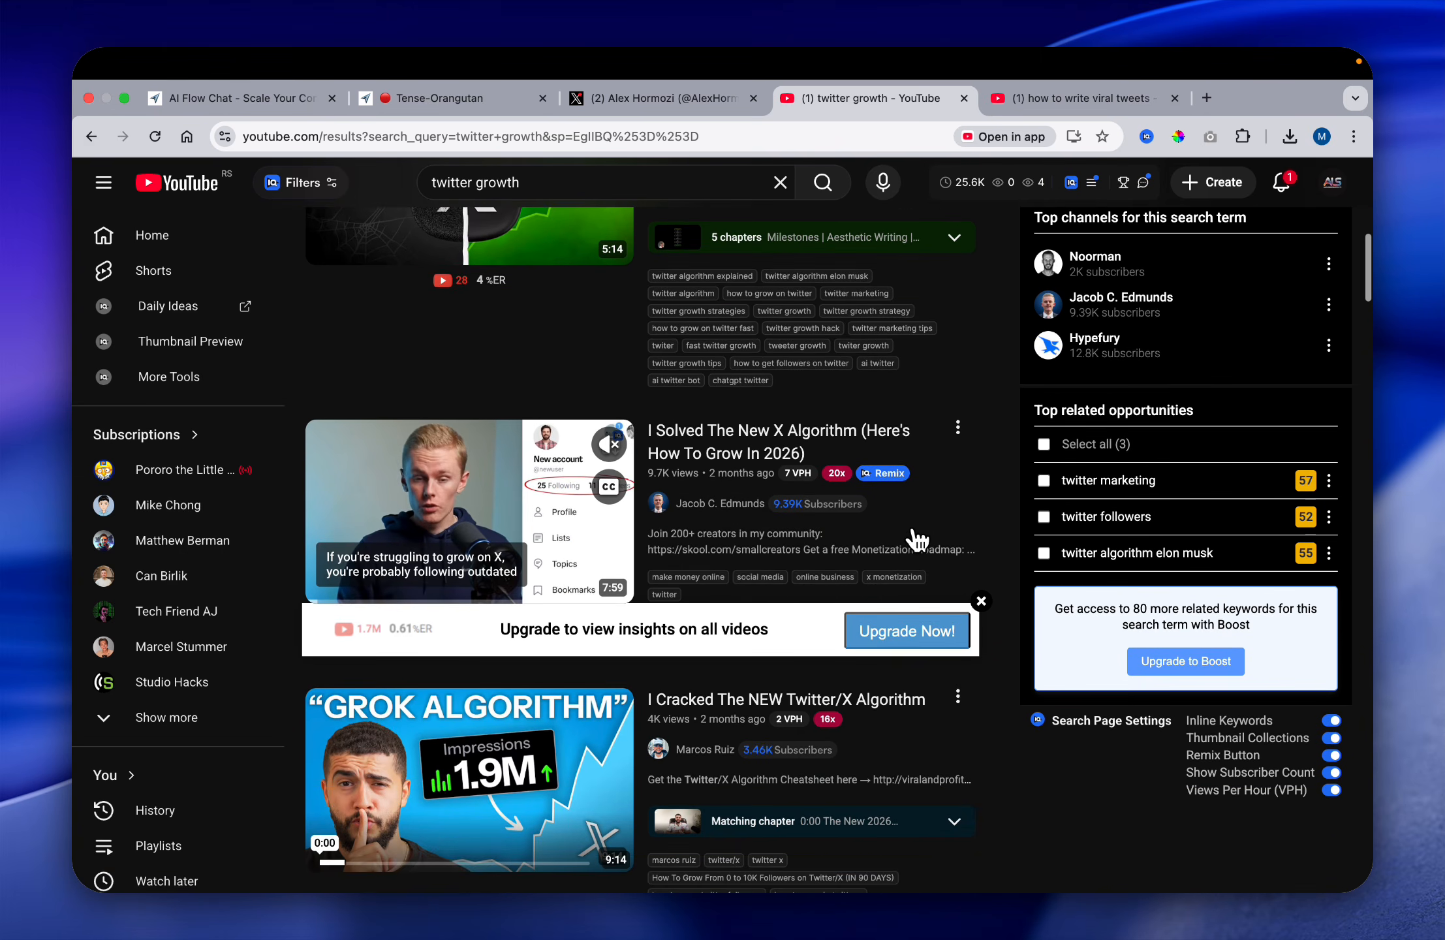
pyautogui.click(958, 427)
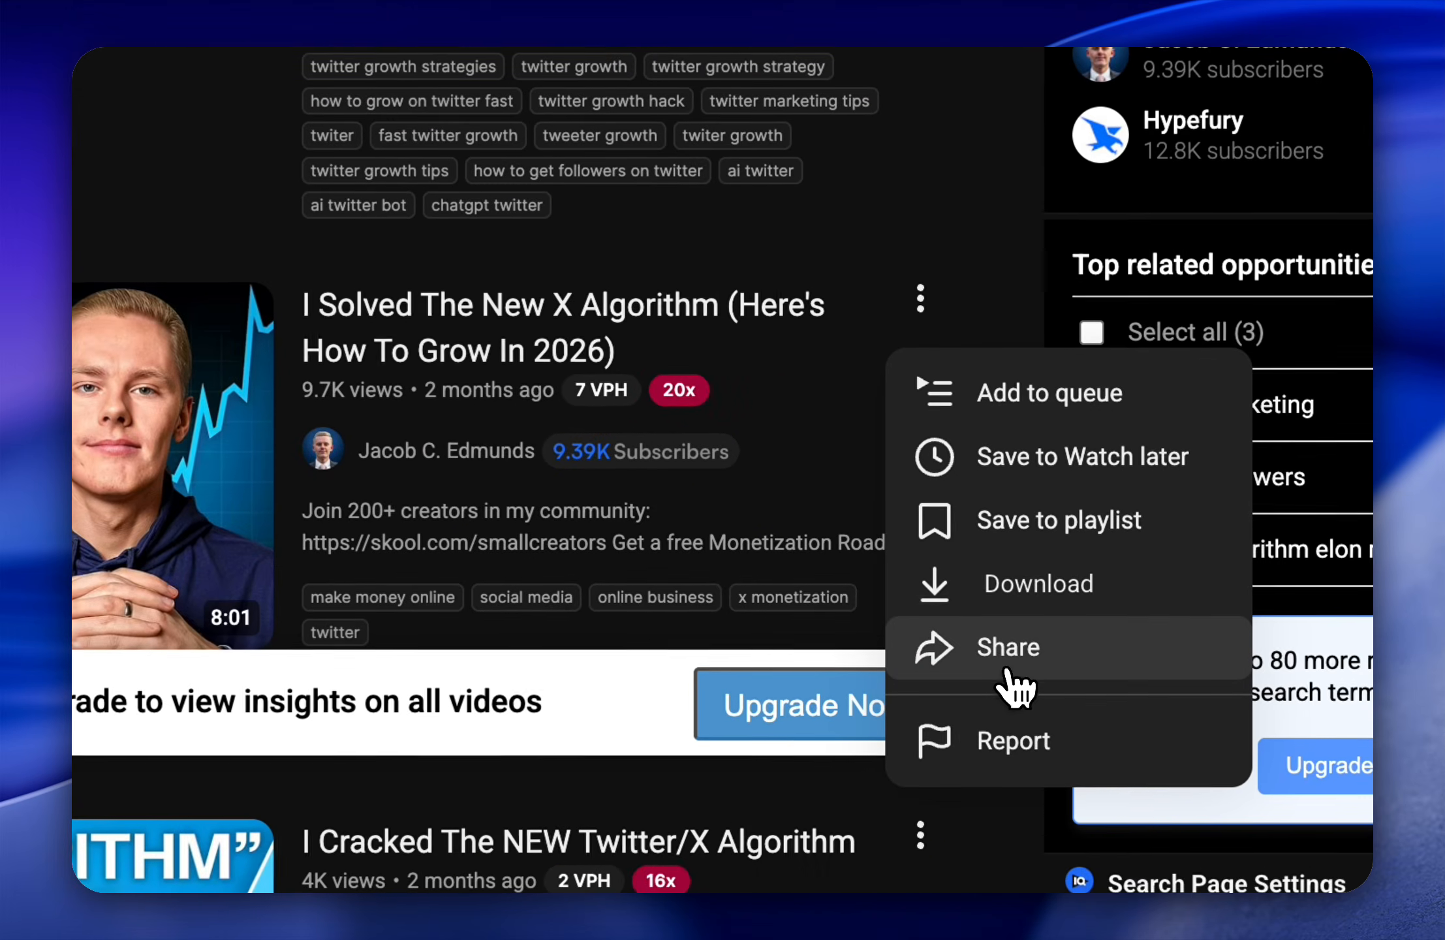
pyautogui.click(1009, 647)
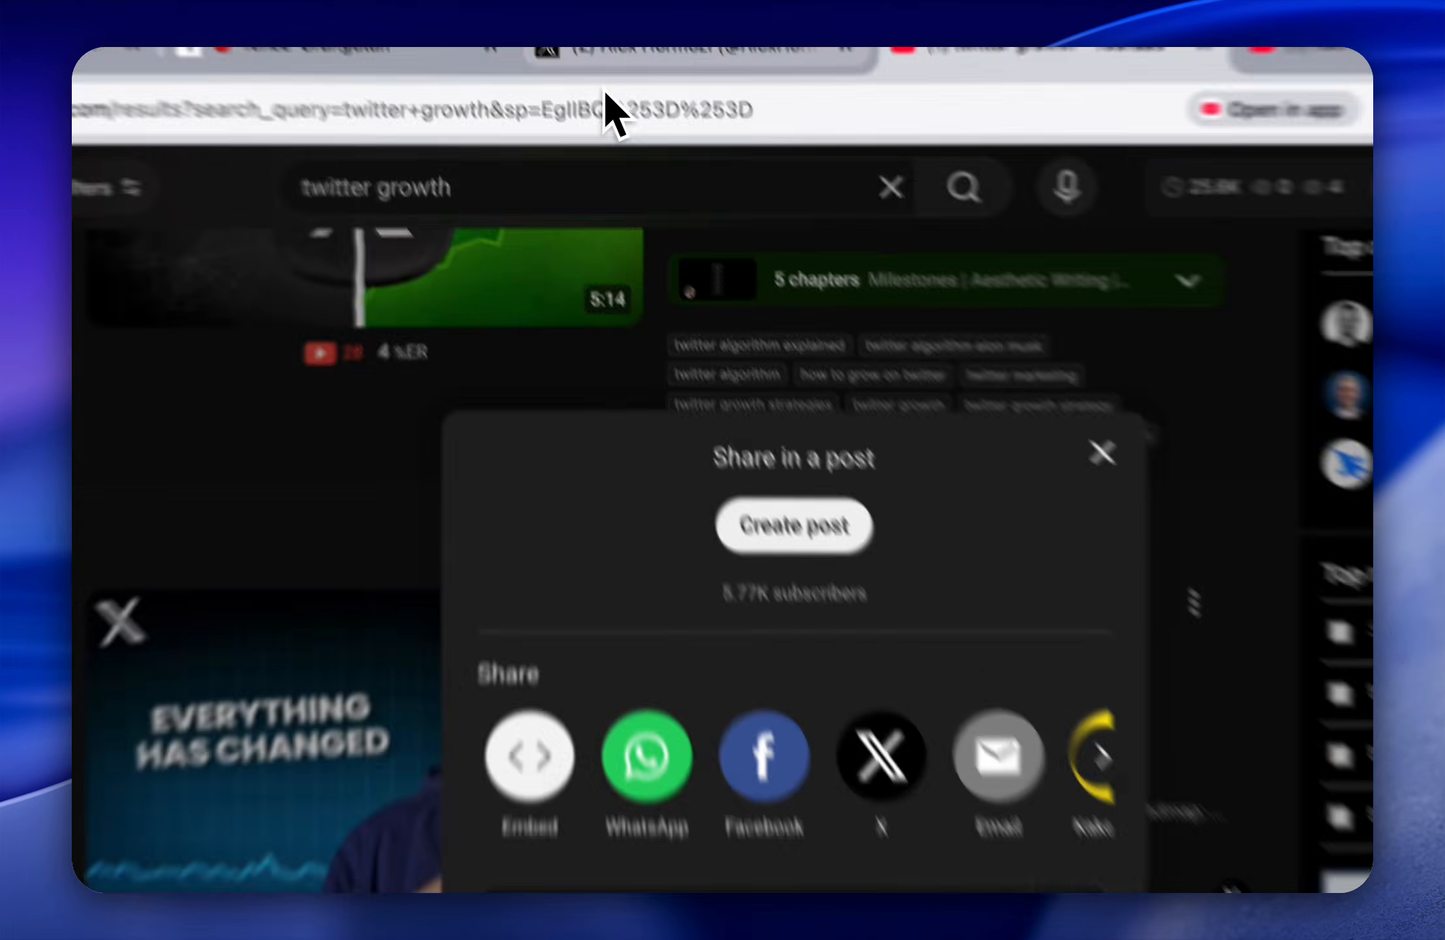
pyautogui.click(634, 105)
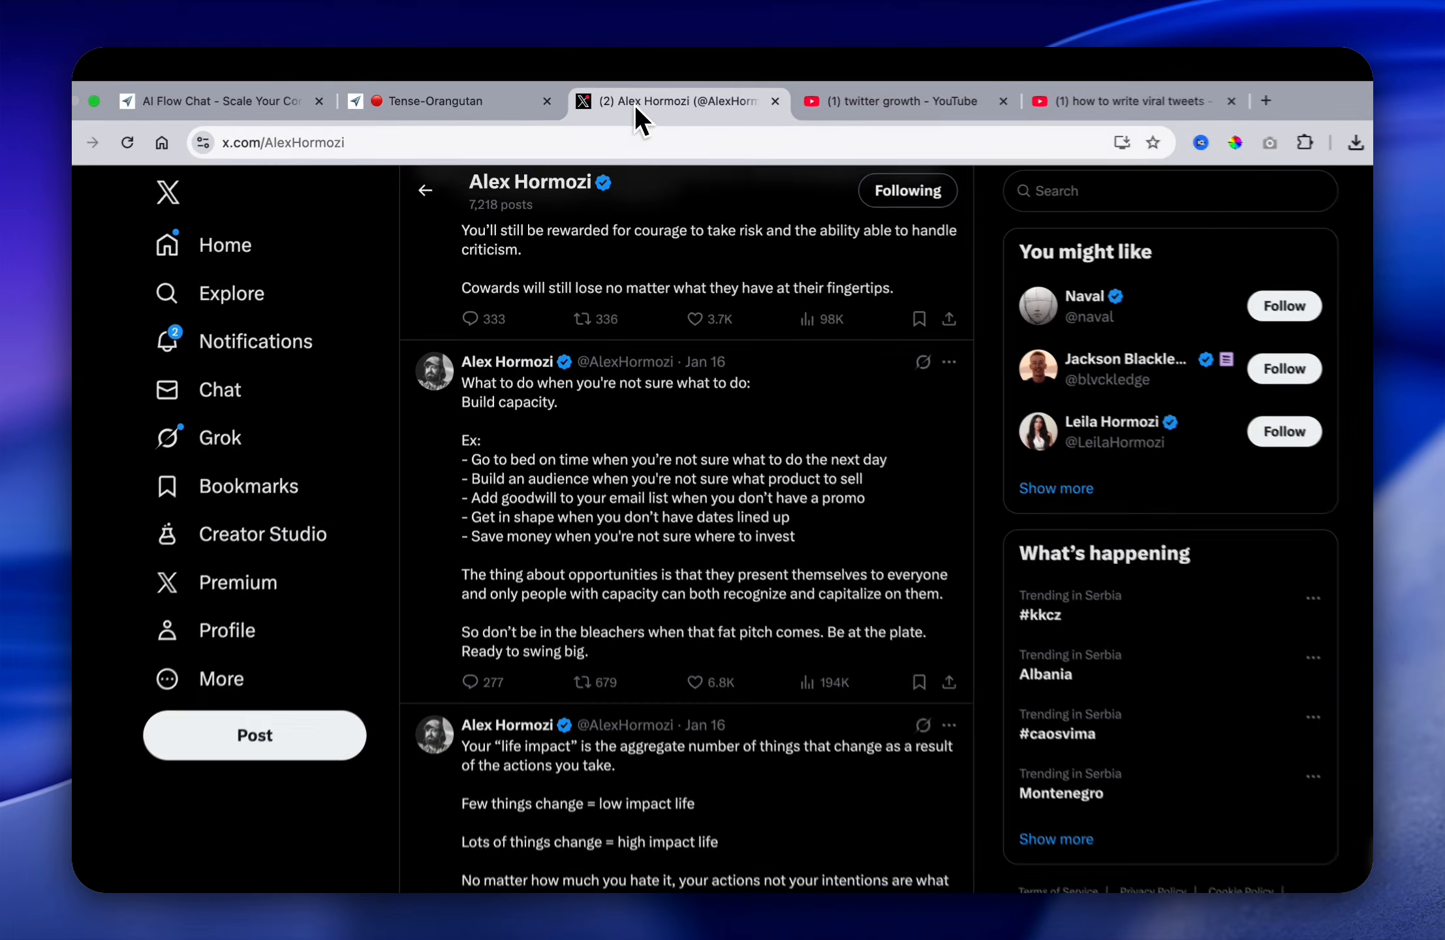
pyautogui.click(499, 111)
pyautogui.scroll(-4, 595, 496)
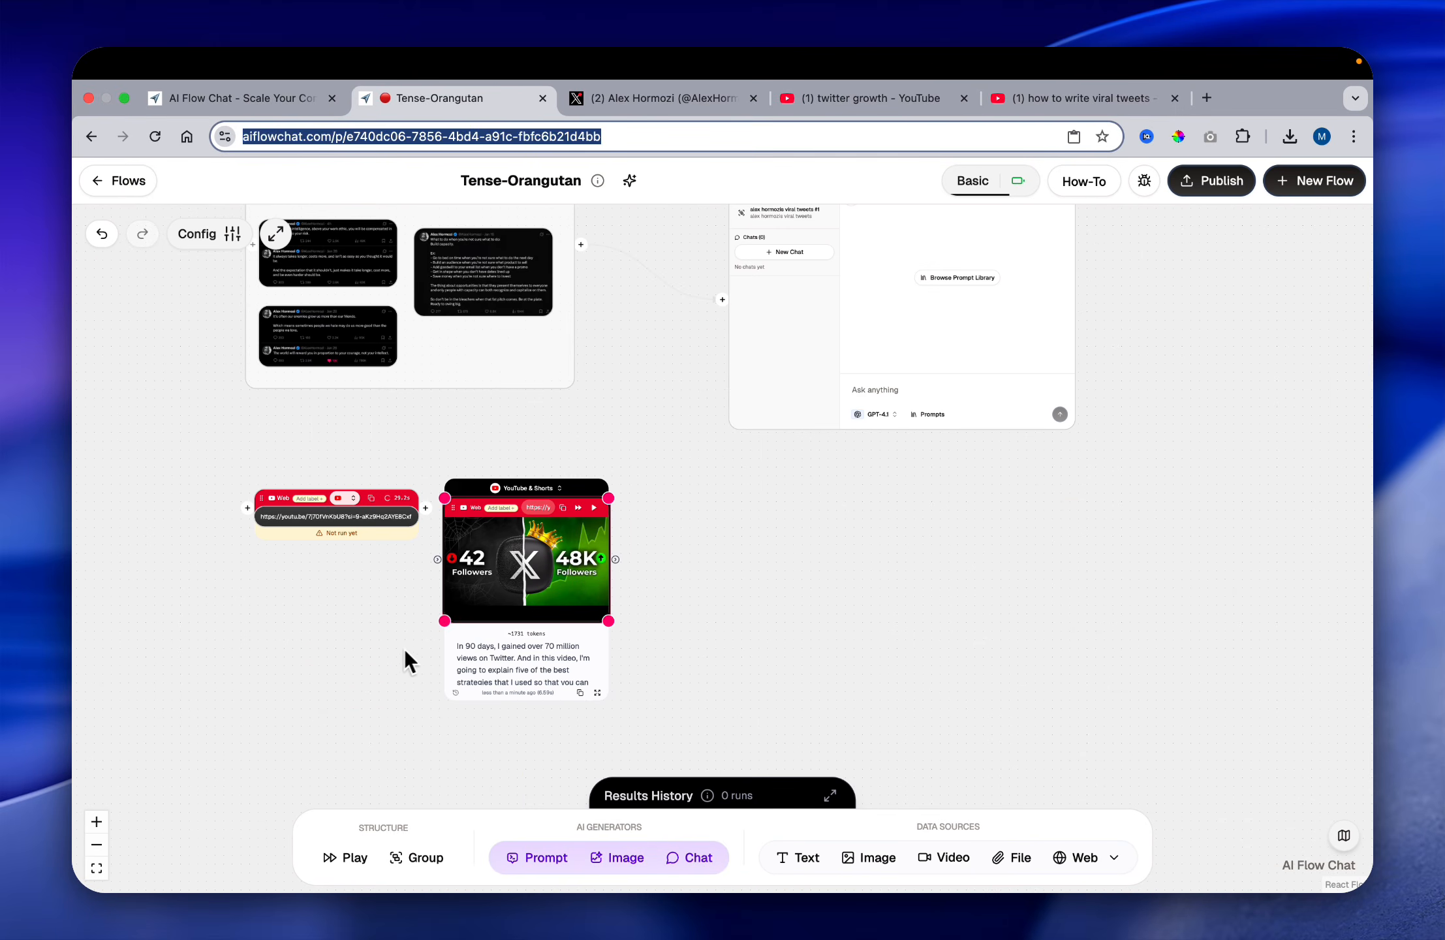
pyautogui.press('super+v')
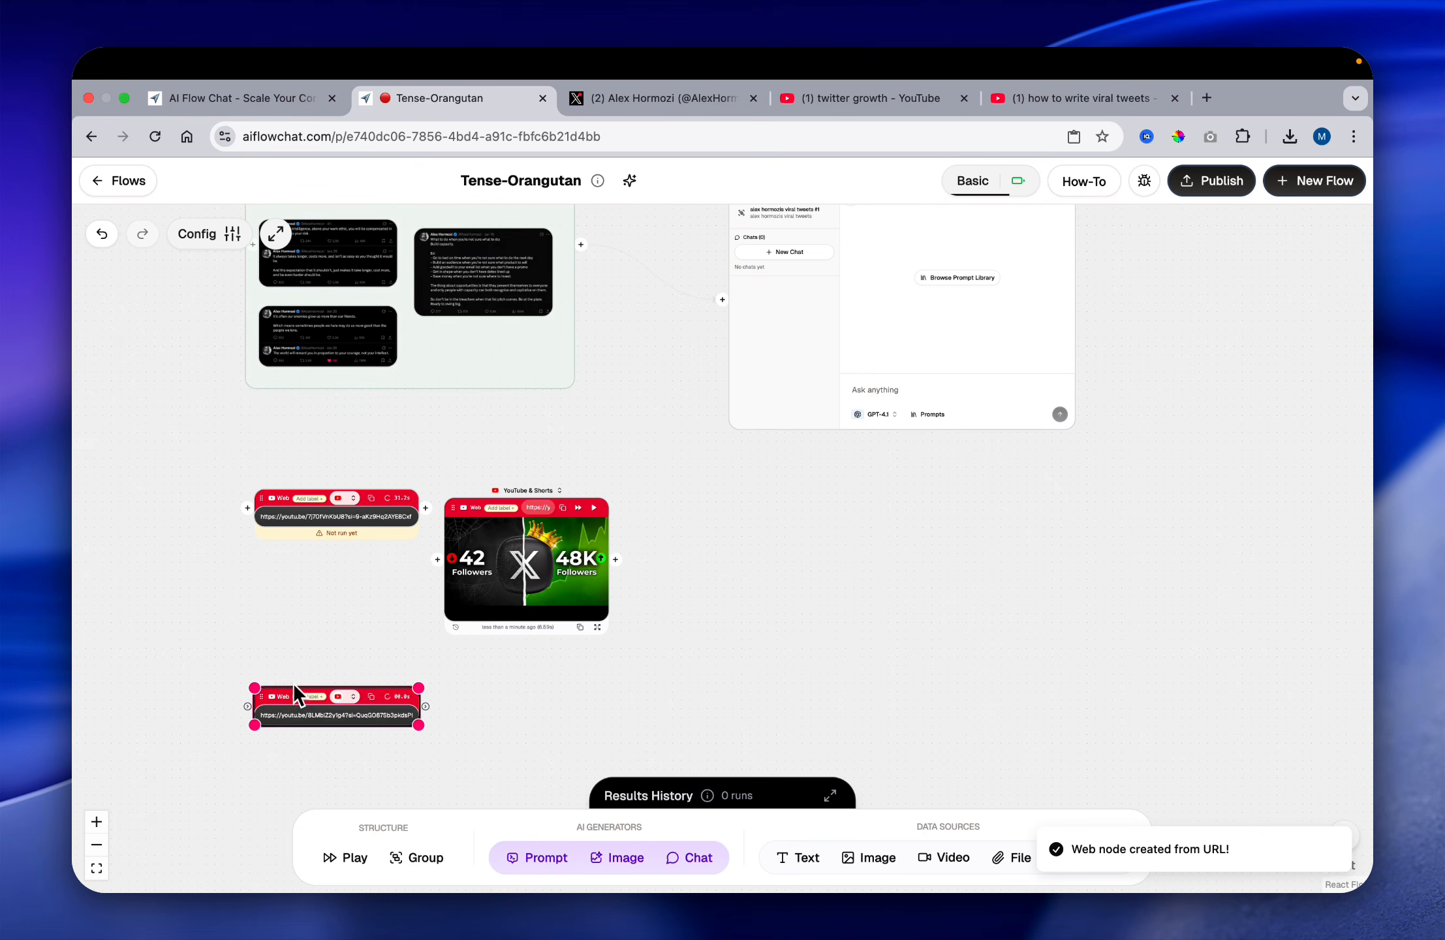
# Step: Return to the YouTube results and copy the share link of "How To Grow From 0 to 10,000 Followers on Twitter/X (IN 90 DAYS)"
pyautogui.click(703, 105)
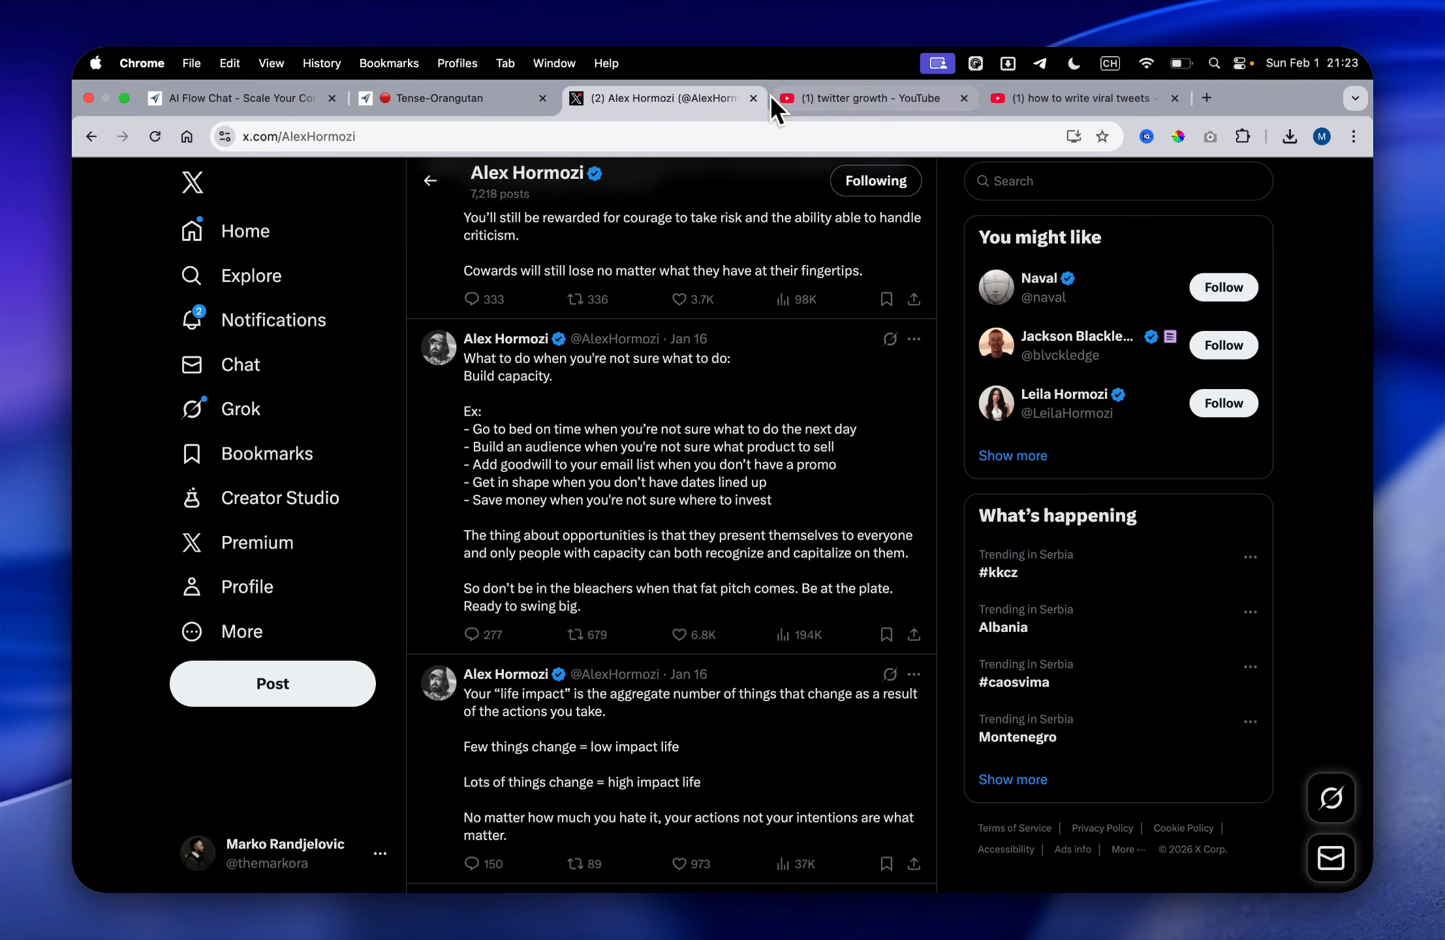
pyautogui.click(800, 92)
pyautogui.click(903, 339)
pyautogui.scroll(-3, 901, 581)
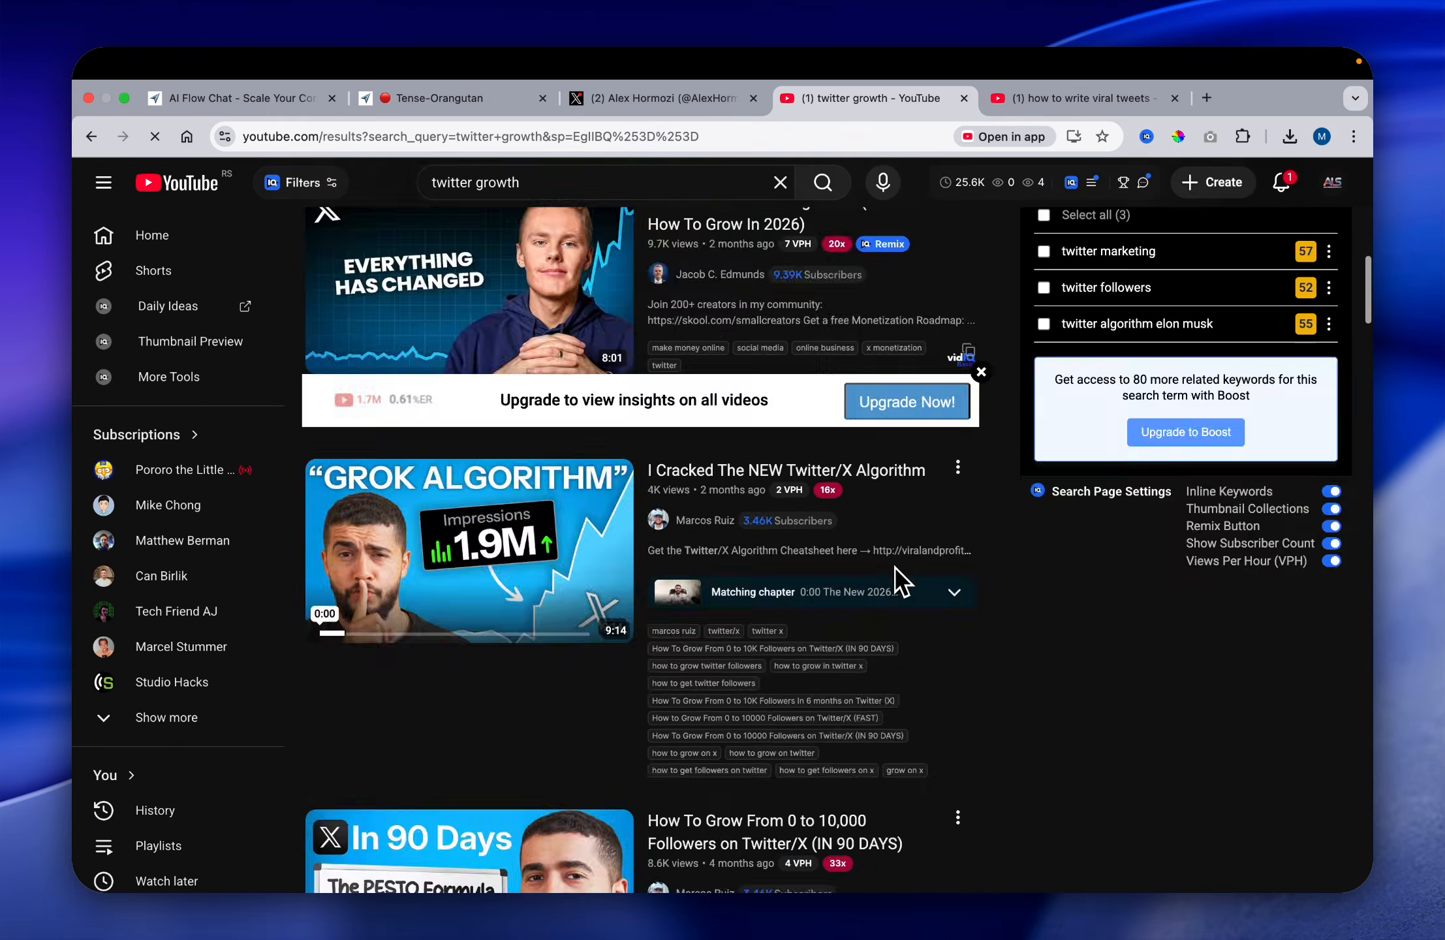
pyautogui.scroll(5, 920, 548)
pyautogui.scroll(-10, 963, 604)
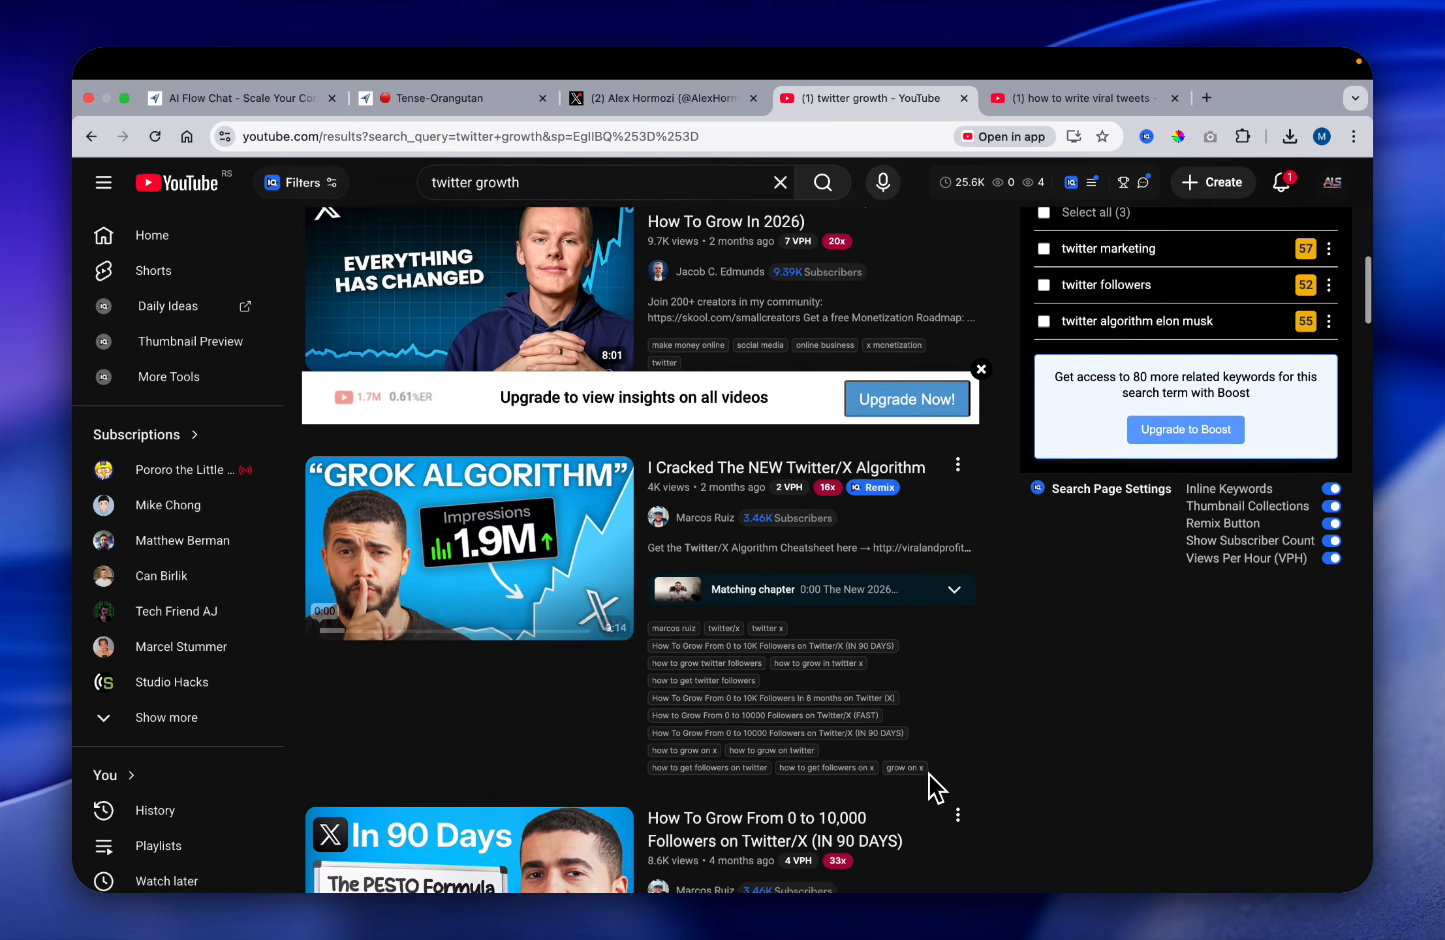
pyautogui.scroll(-3, 919, 461)
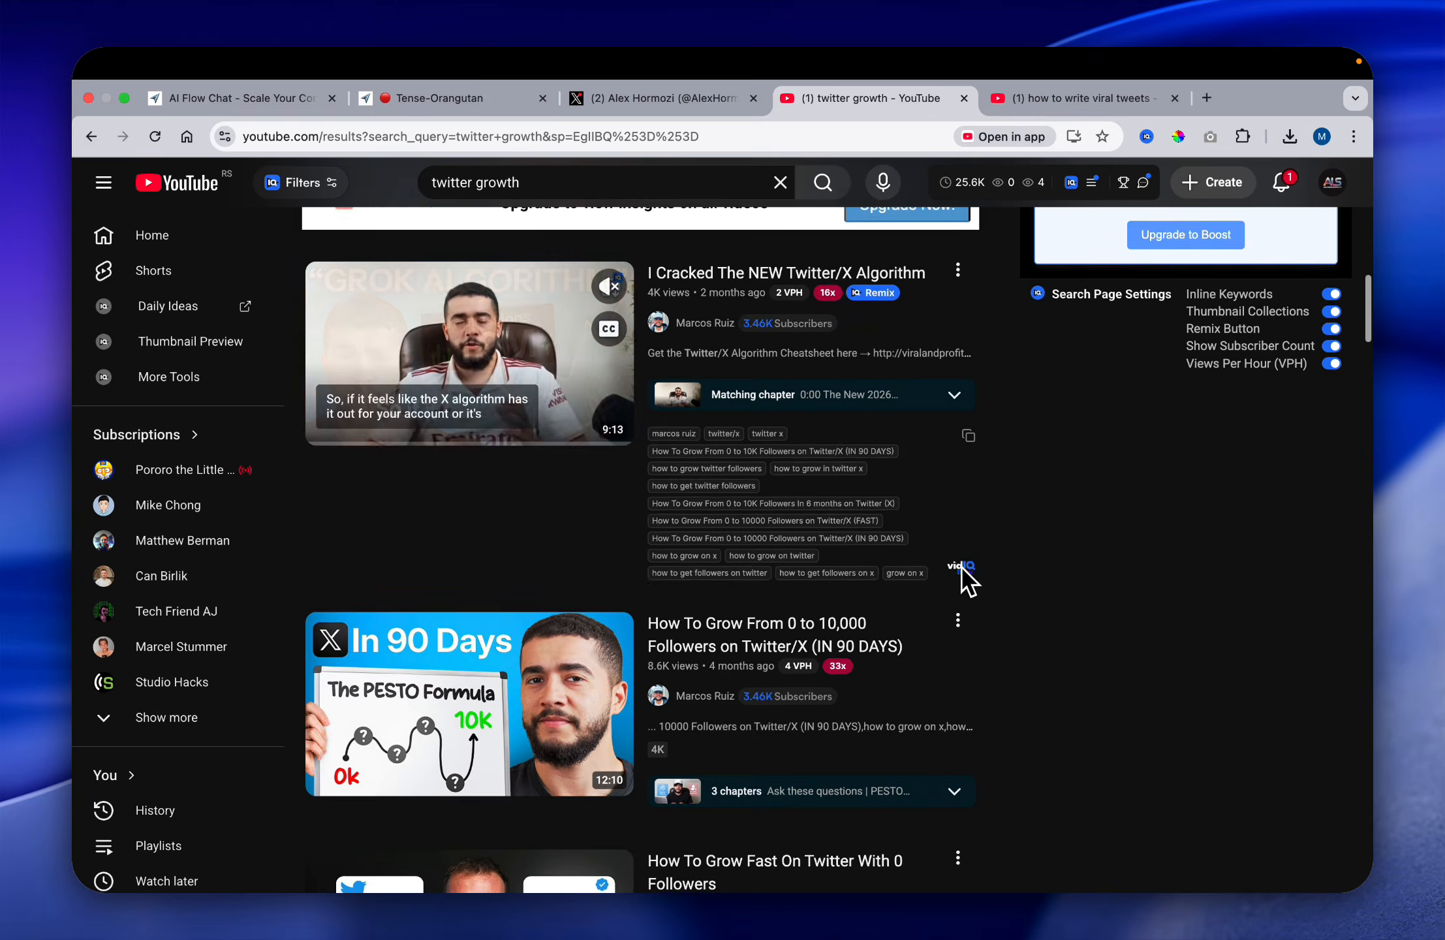
pyautogui.click(958, 626)
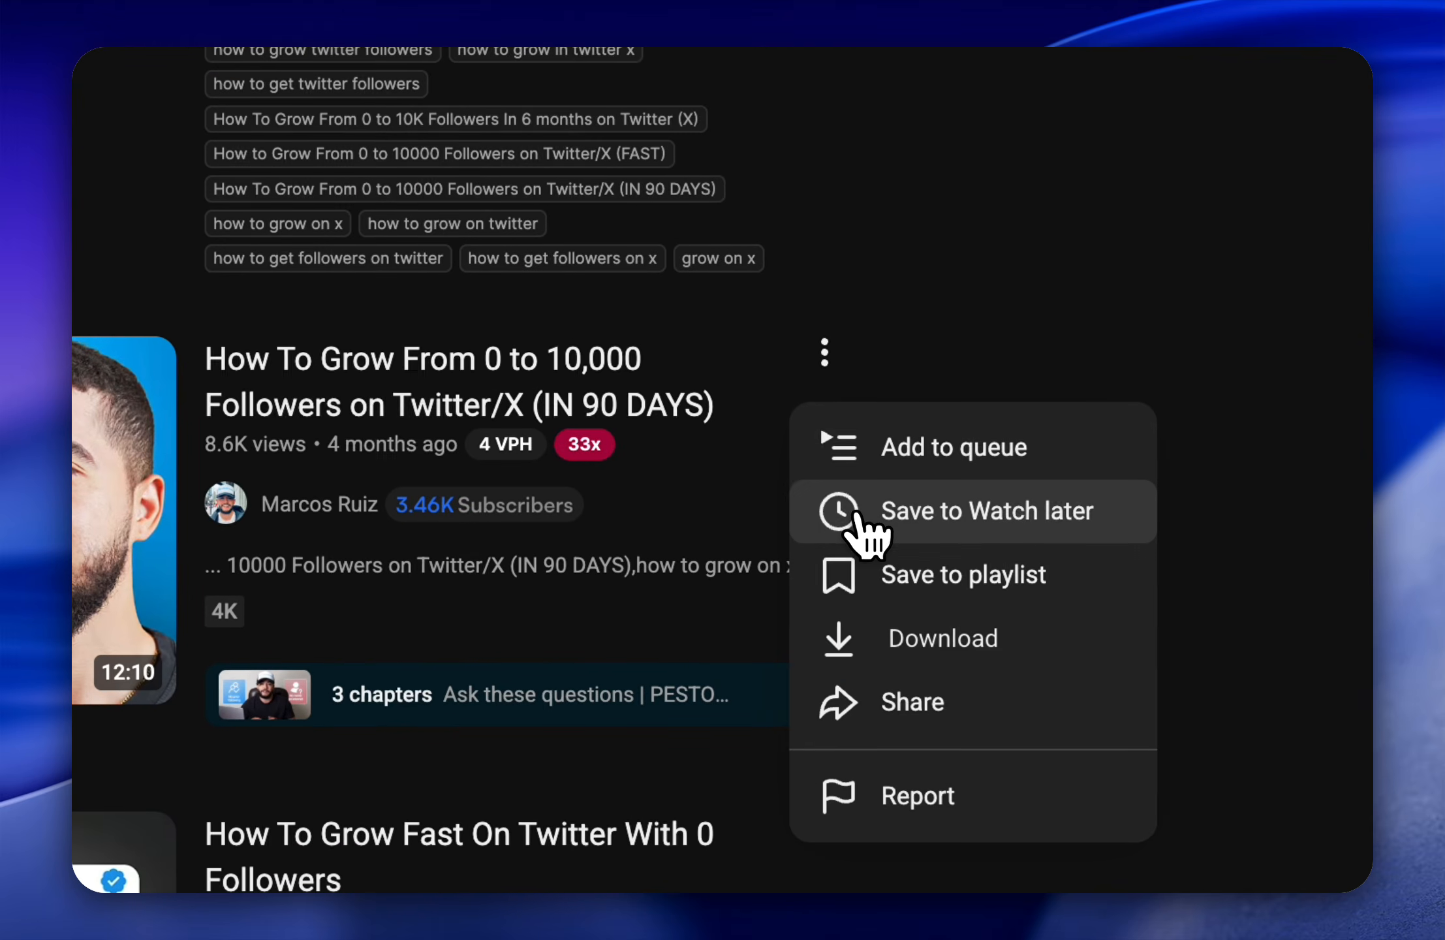
pyautogui.click(894, 643)
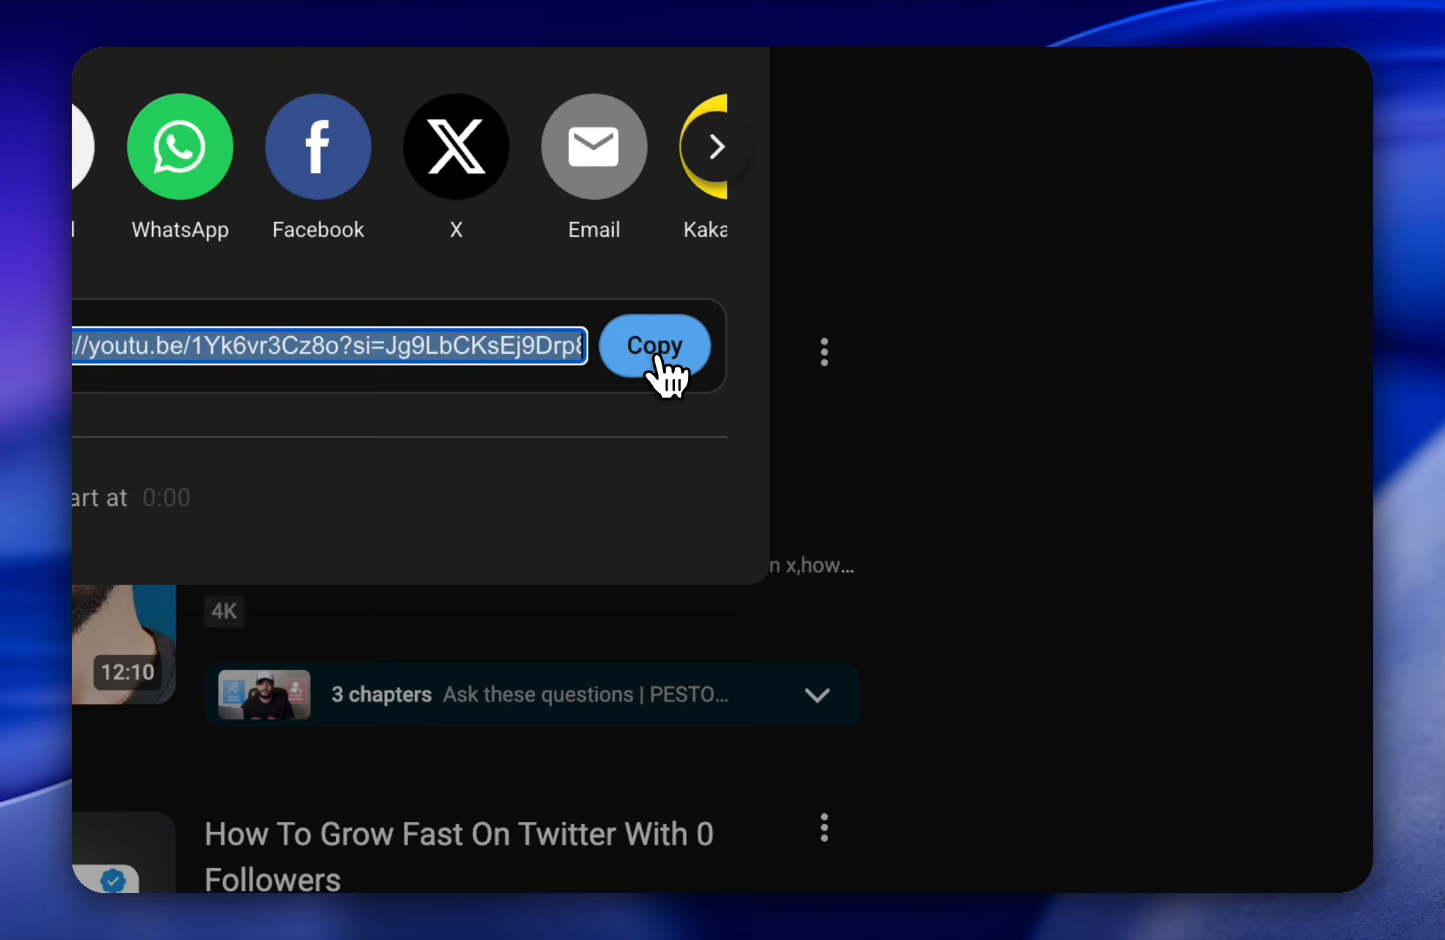
# Step: Add the copied "How To Grow From 0 to 10,000 Followers on Twitter/X (IN 90 DAYS)" link as a web node below the second video node
pyautogui.click(654, 366)
pyautogui.click(607, 147)
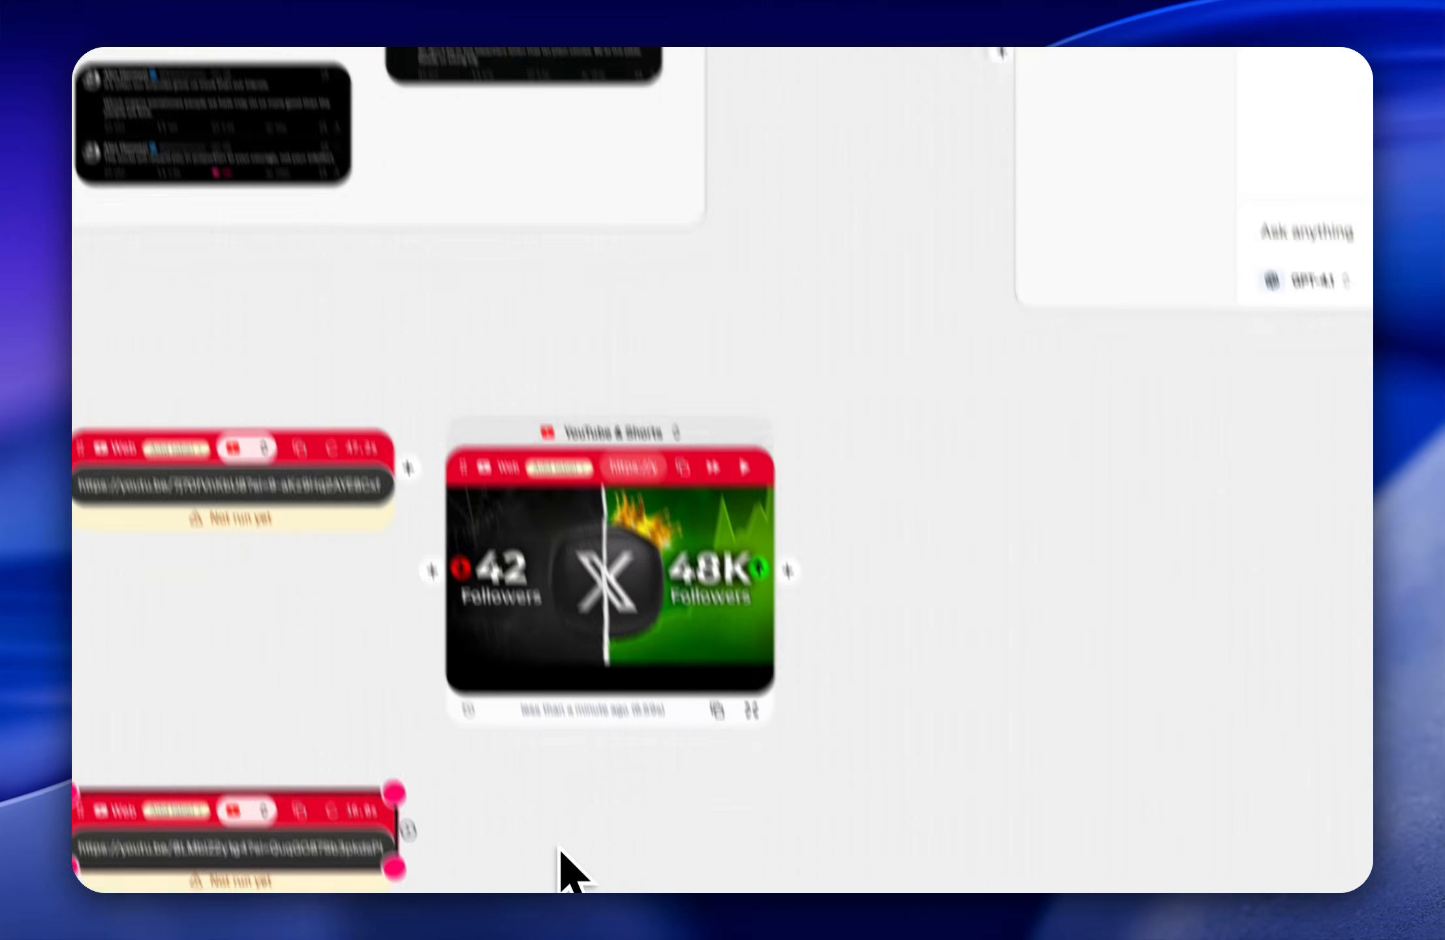
pyautogui.press('super+v')
pyautogui.moveTo(1006, 377); pyautogui.dragTo(572, 548)
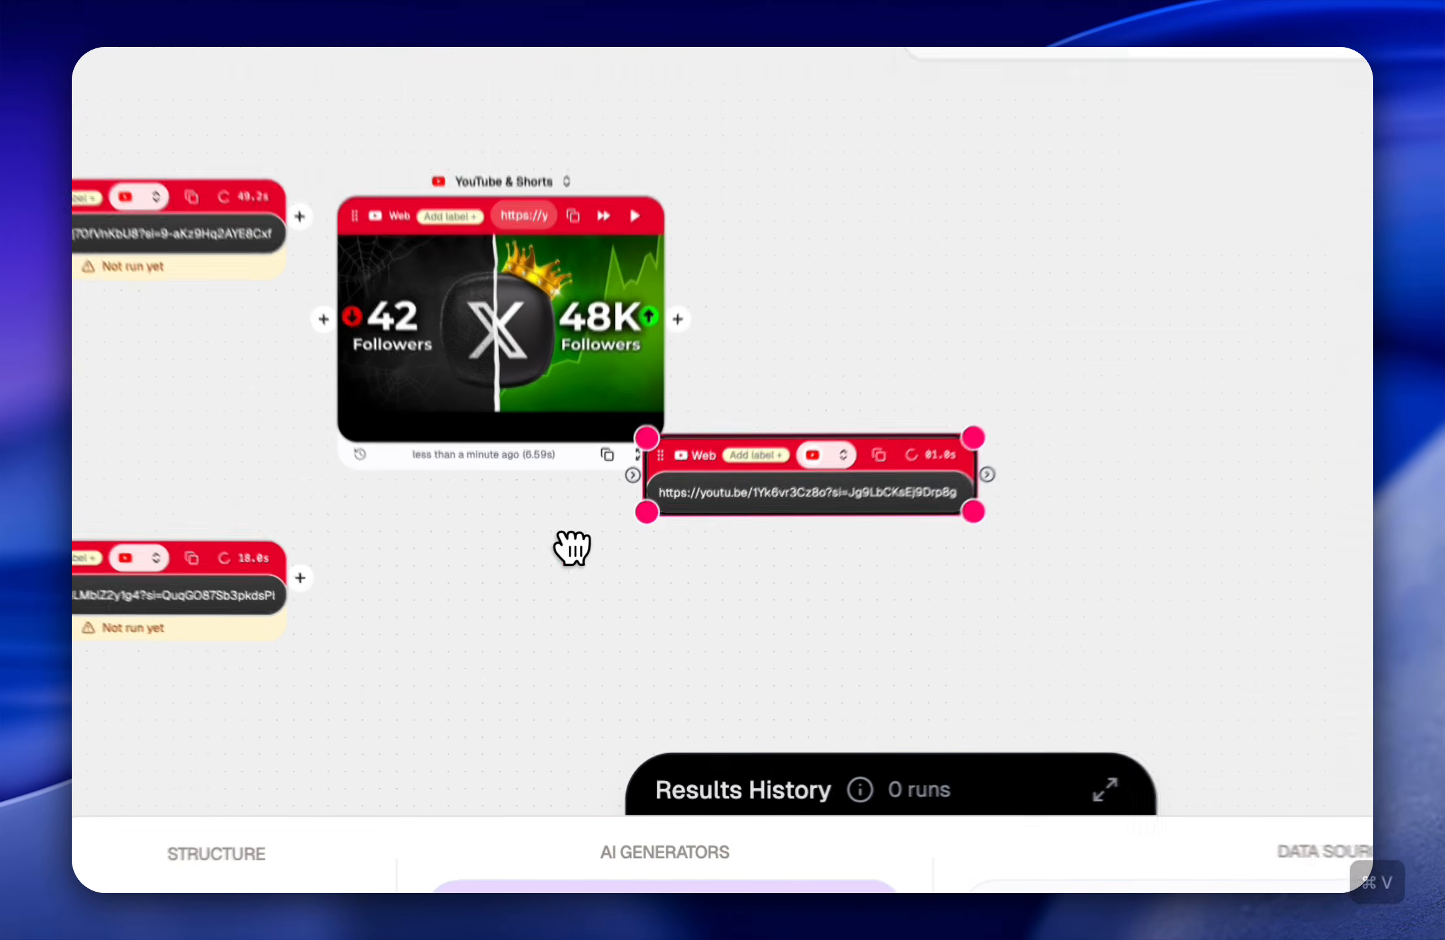
# Step: Copy the share link of YouTube's "I Cracked The NEW Twitter/X Algorithm" and add it as a web node below the other video nodes
pyautogui.click(833, 102)
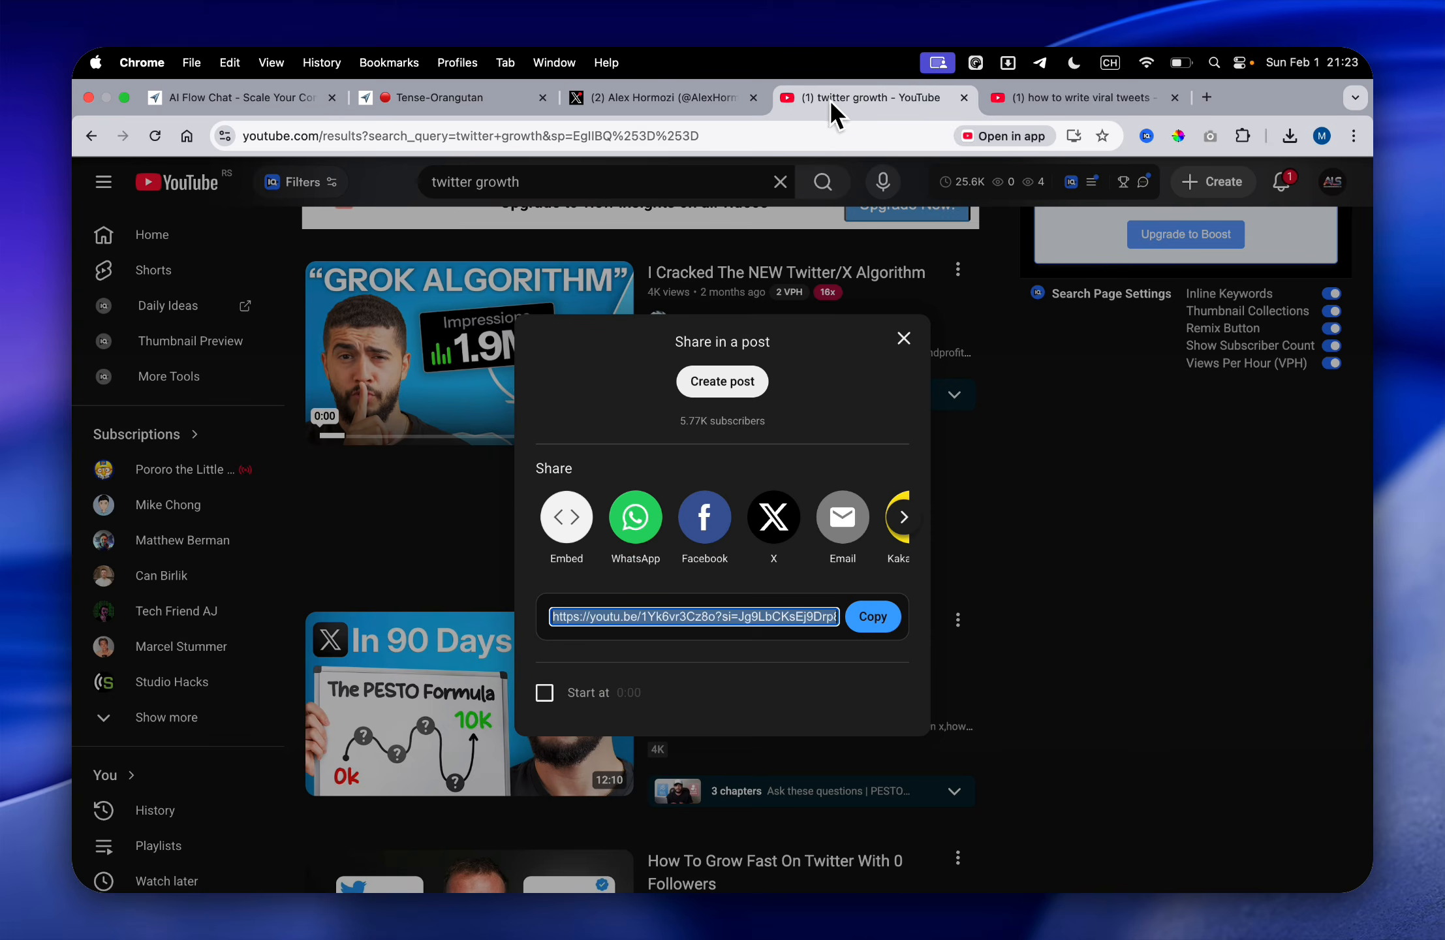
pyautogui.click(898, 344)
pyautogui.click(957, 270)
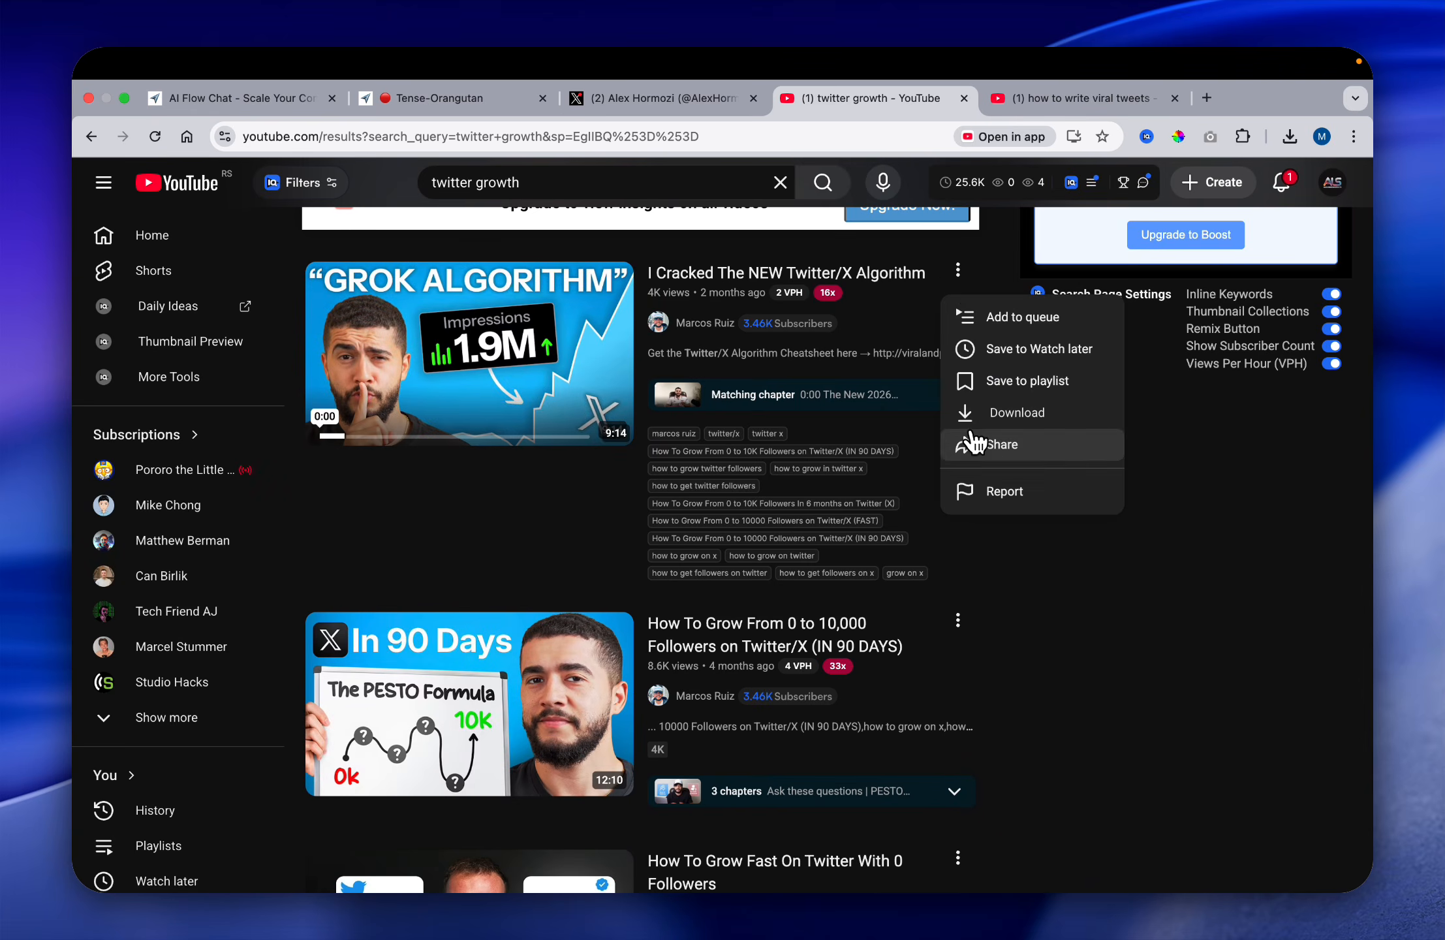
pyautogui.click(1001, 446)
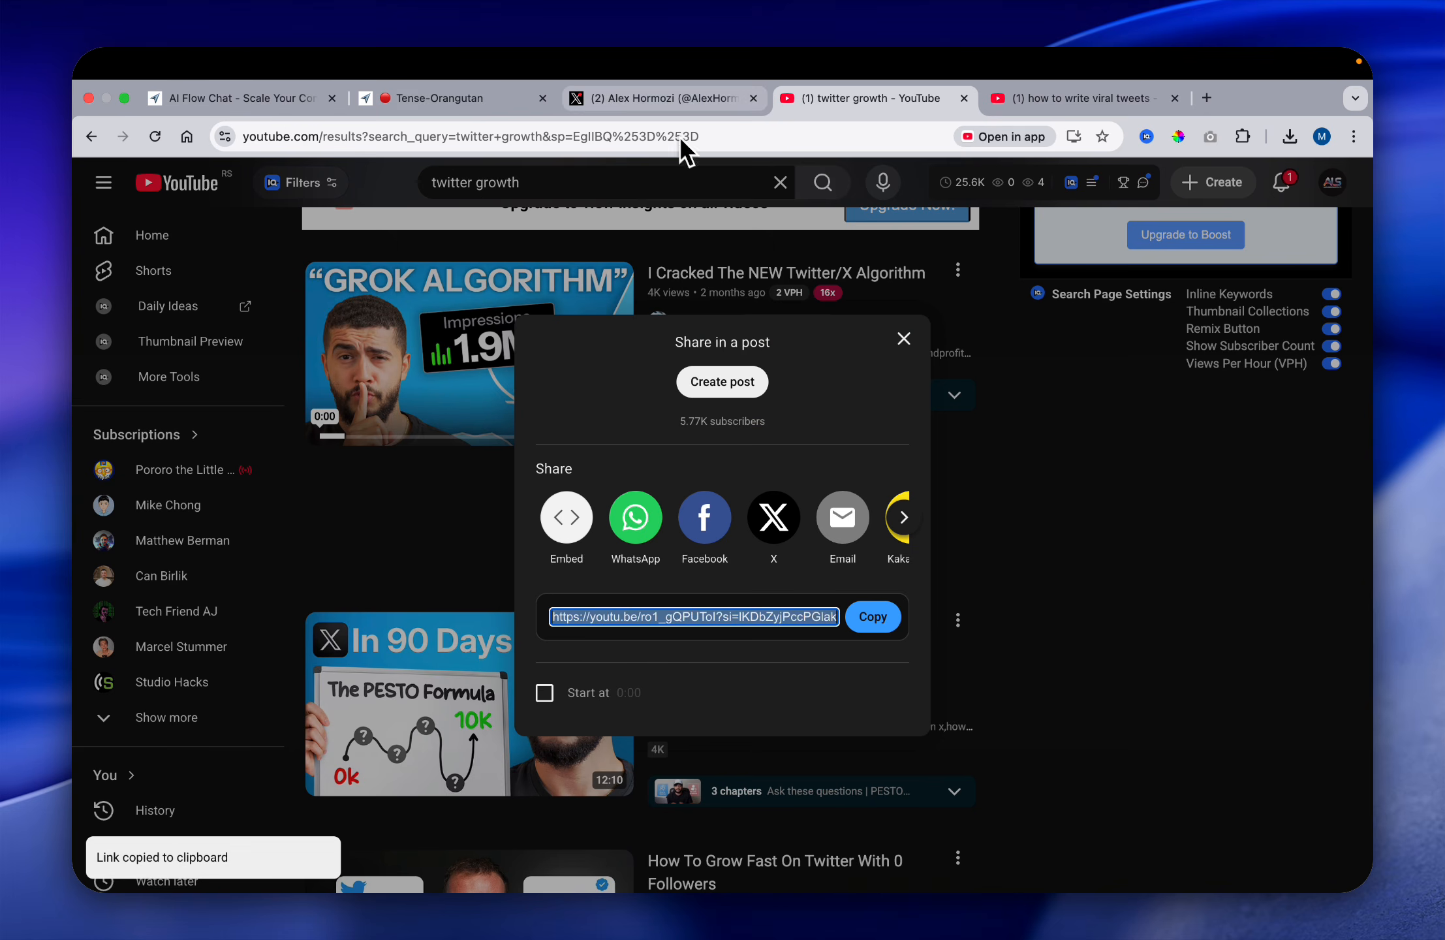
pyautogui.click(506, 99)
pyautogui.press('super+v')
pyautogui.moveTo(794, 554); pyautogui.dragTo(697, 602)
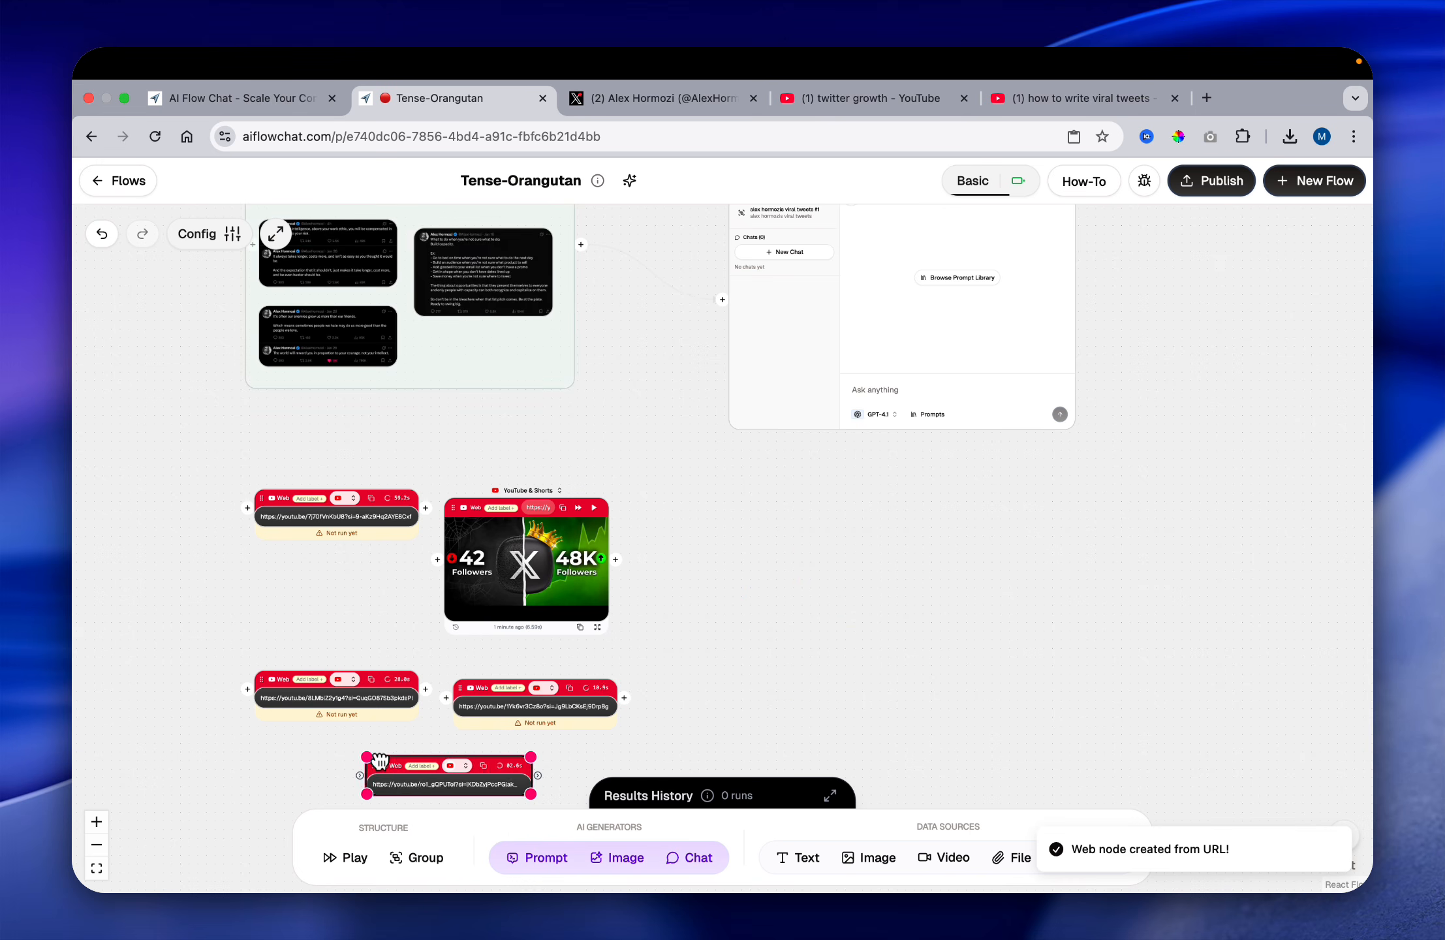
# Step: Add an empty group node beside the video nodes and enlarge it to hold all five
pyautogui.scroll(-2, 549, 667)
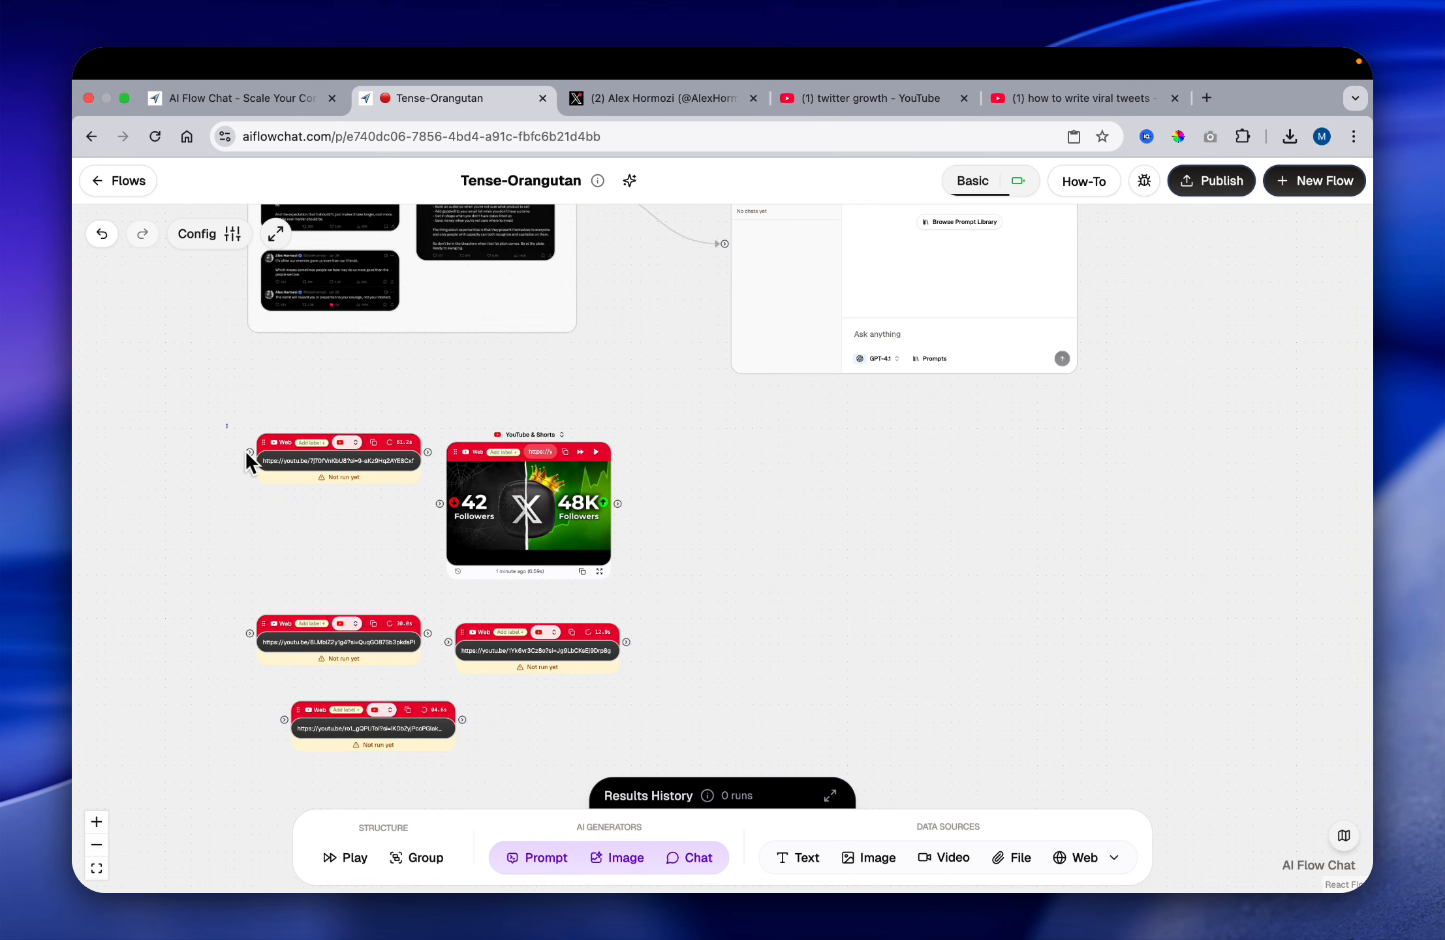
pyautogui.moveTo(247, 452); pyautogui.dragTo(600, 699)
pyautogui.click(700, 547)
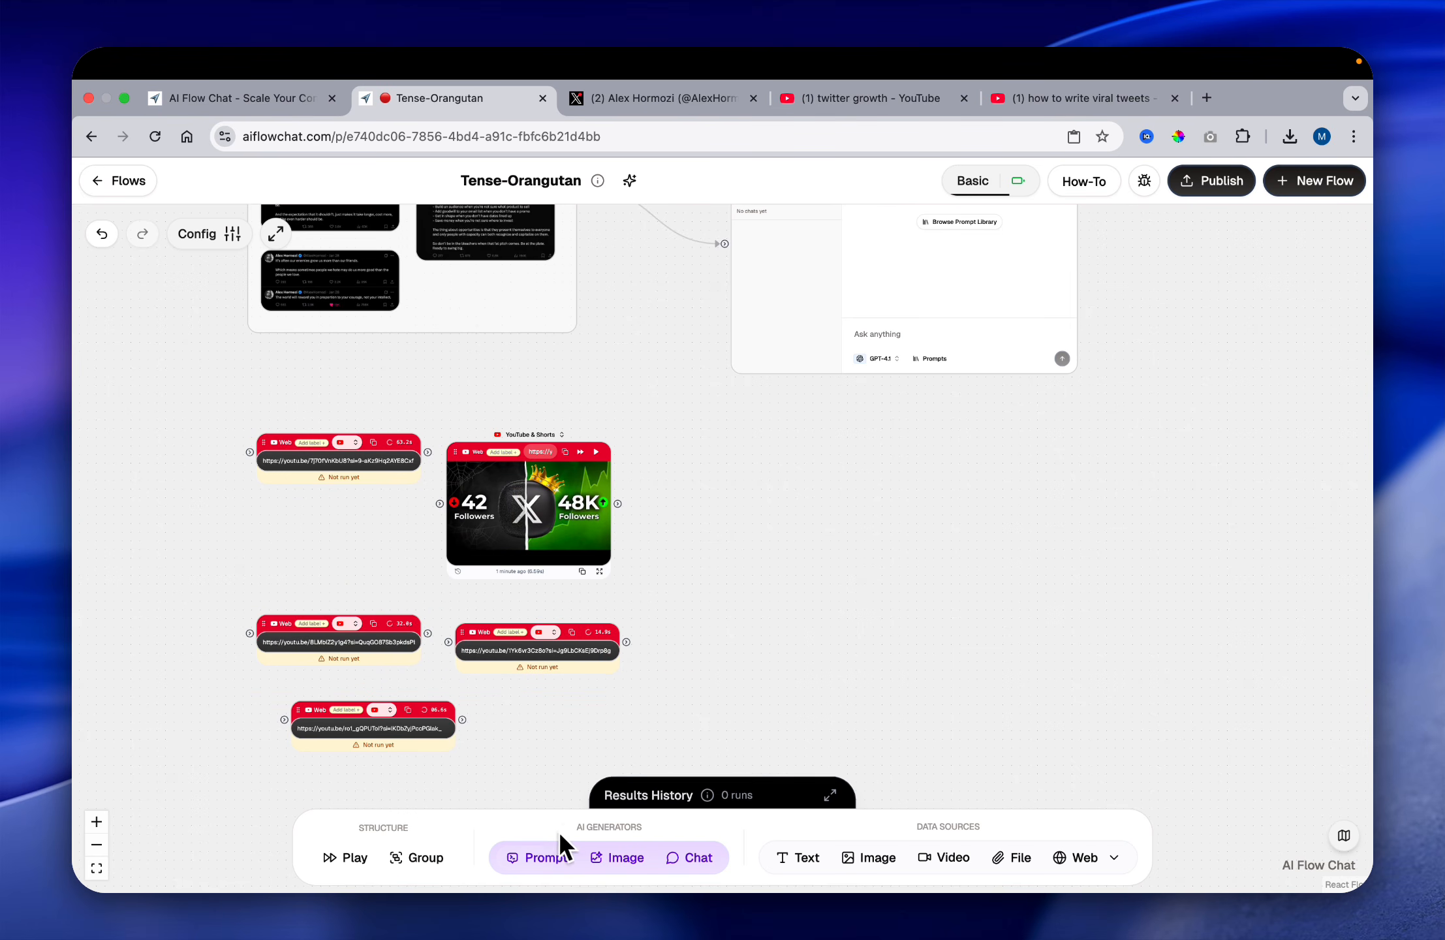
pyautogui.click(764, 574)
pyautogui.moveTo(764, 573); pyautogui.dragTo(676, 457)
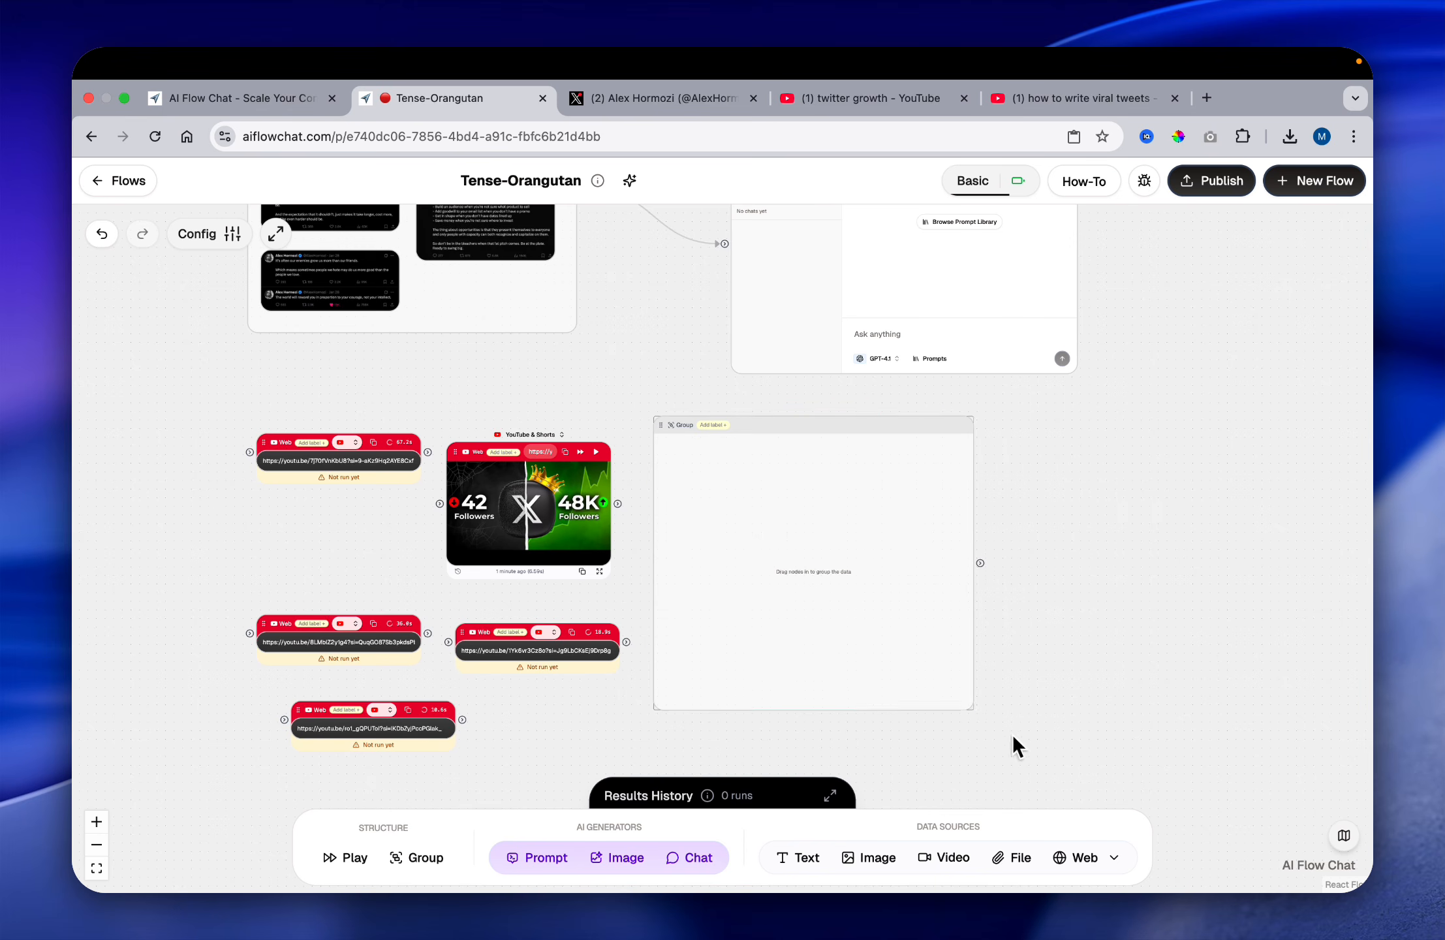
# Step: Move the five video nodes into the new group, placed below the tweets group, and tighten their vertical spacing
pyautogui.moveTo(461, 602); pyautogui.dragTo(596, 735)
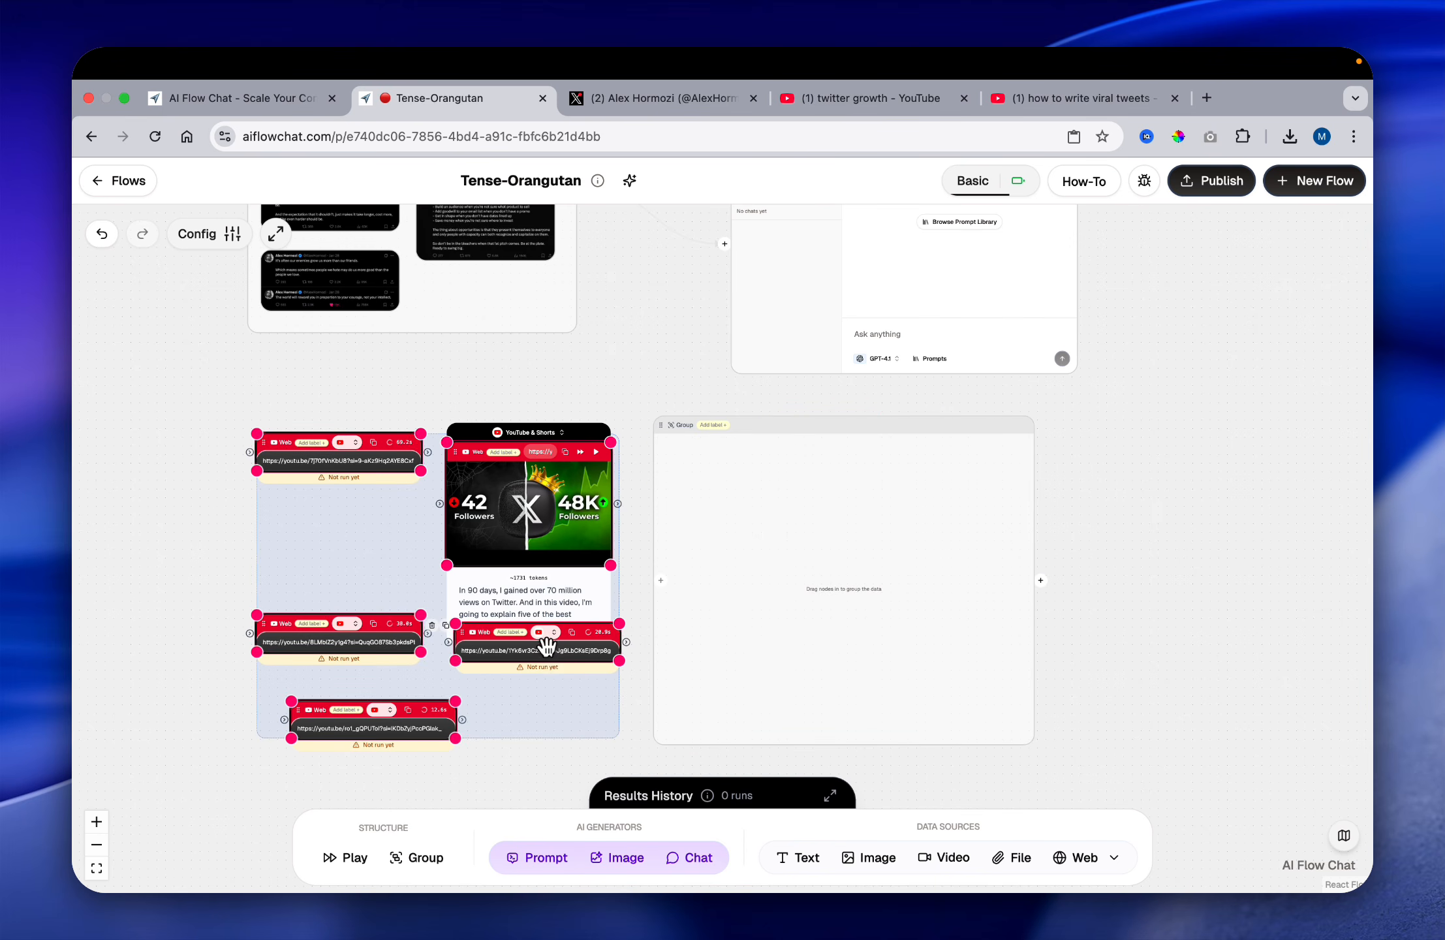
pyautogui.moveTo(547, 646); pyautogui.dragTo(936, 656)
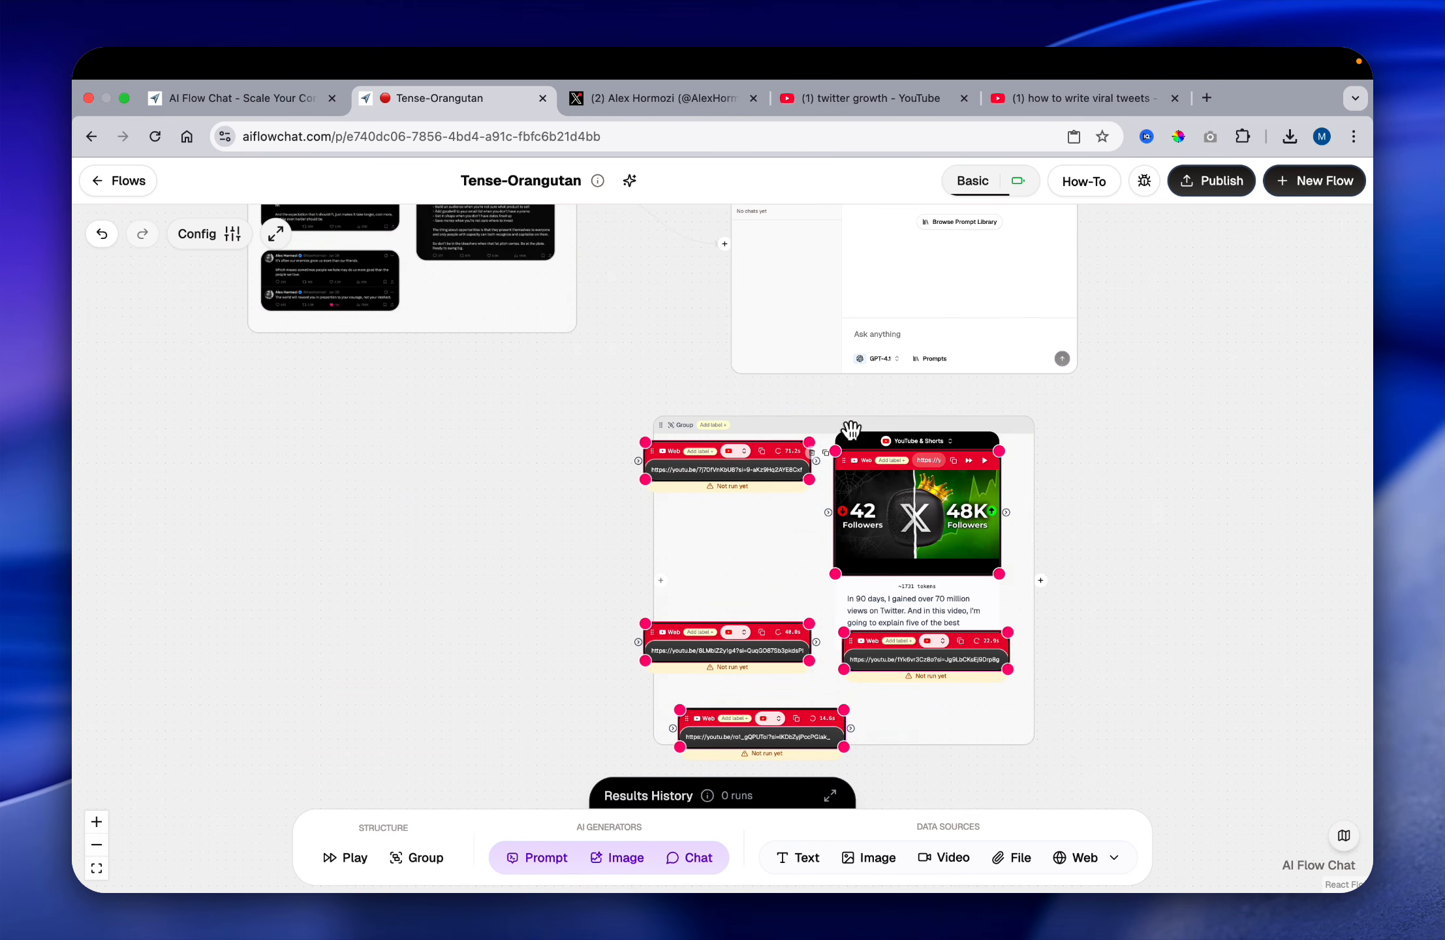
pyautogui.moveTo(851, 429); pyautogui.dragTo(883, 508)
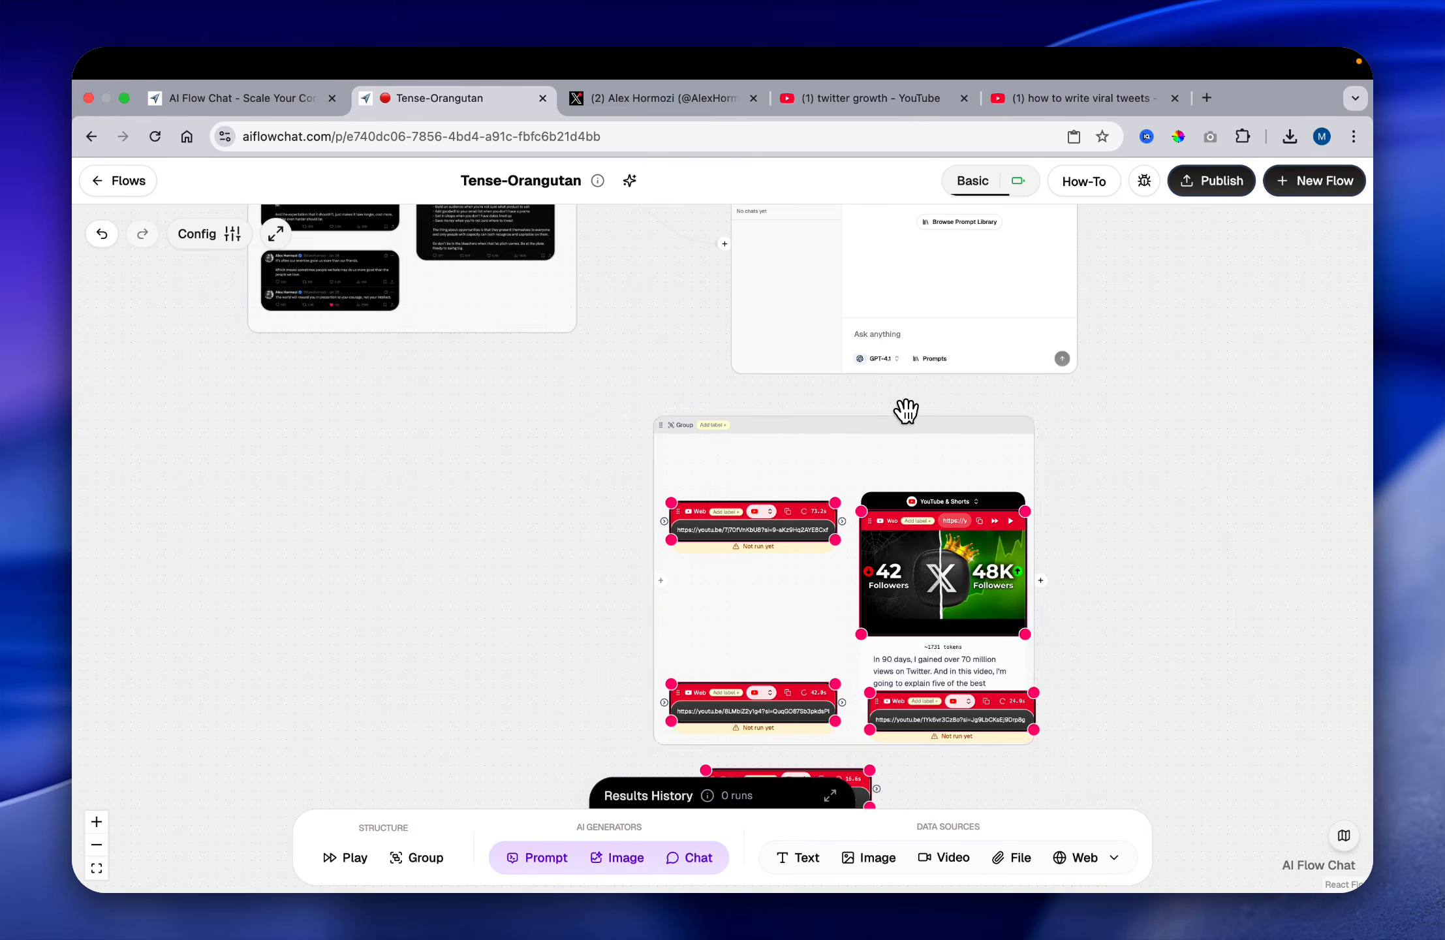
pyautogui.moveTo(906, 410); pyautogui.dragTo(474, 384)
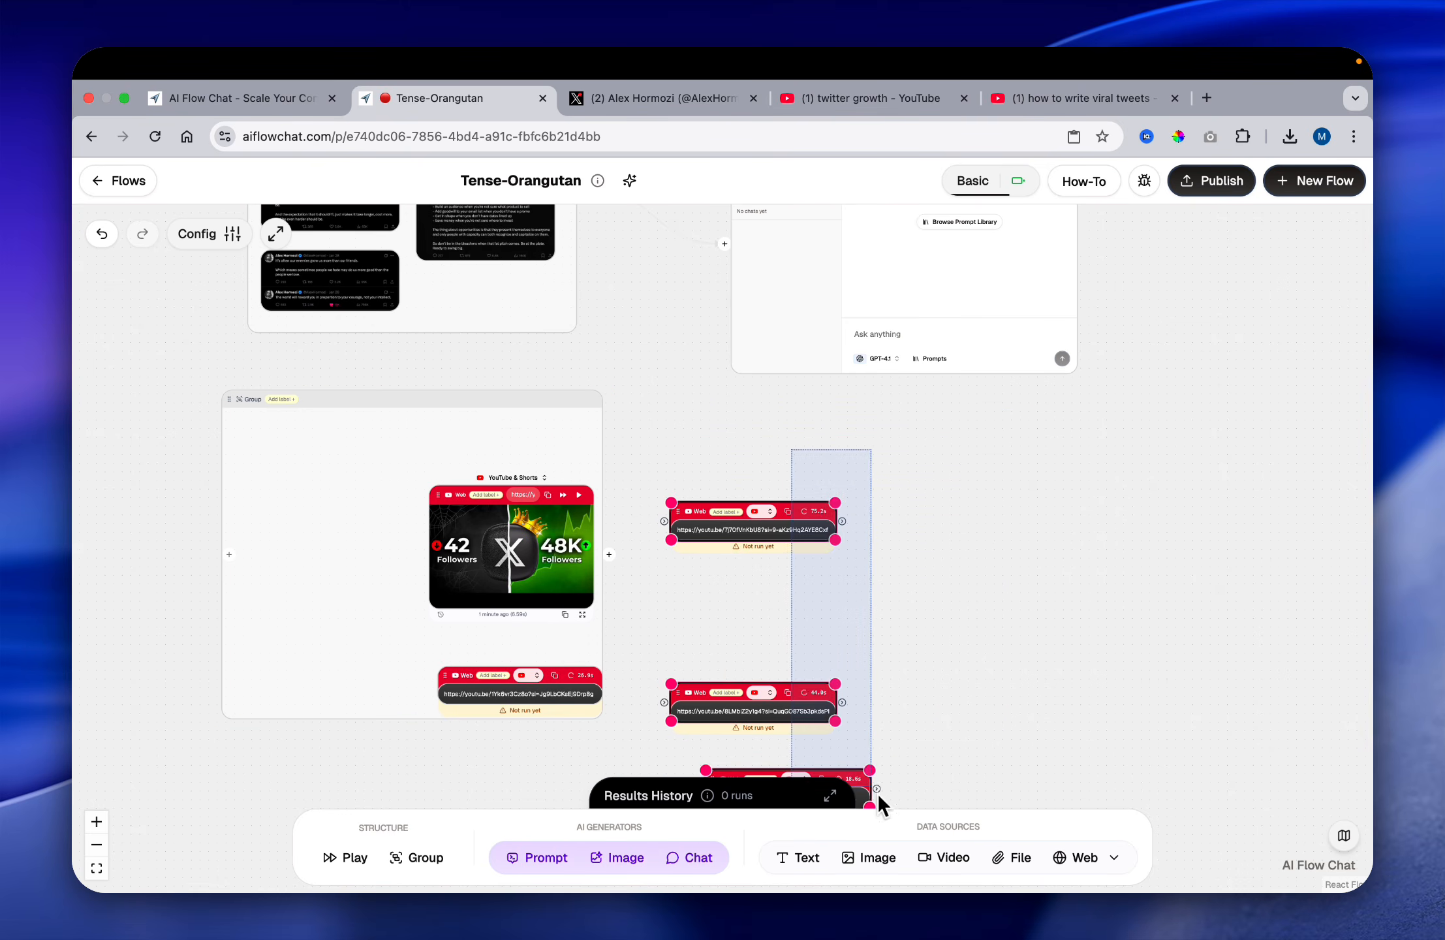
pyautogui.moveTo(778, 574); pyautogui.dragTo(361, 500)
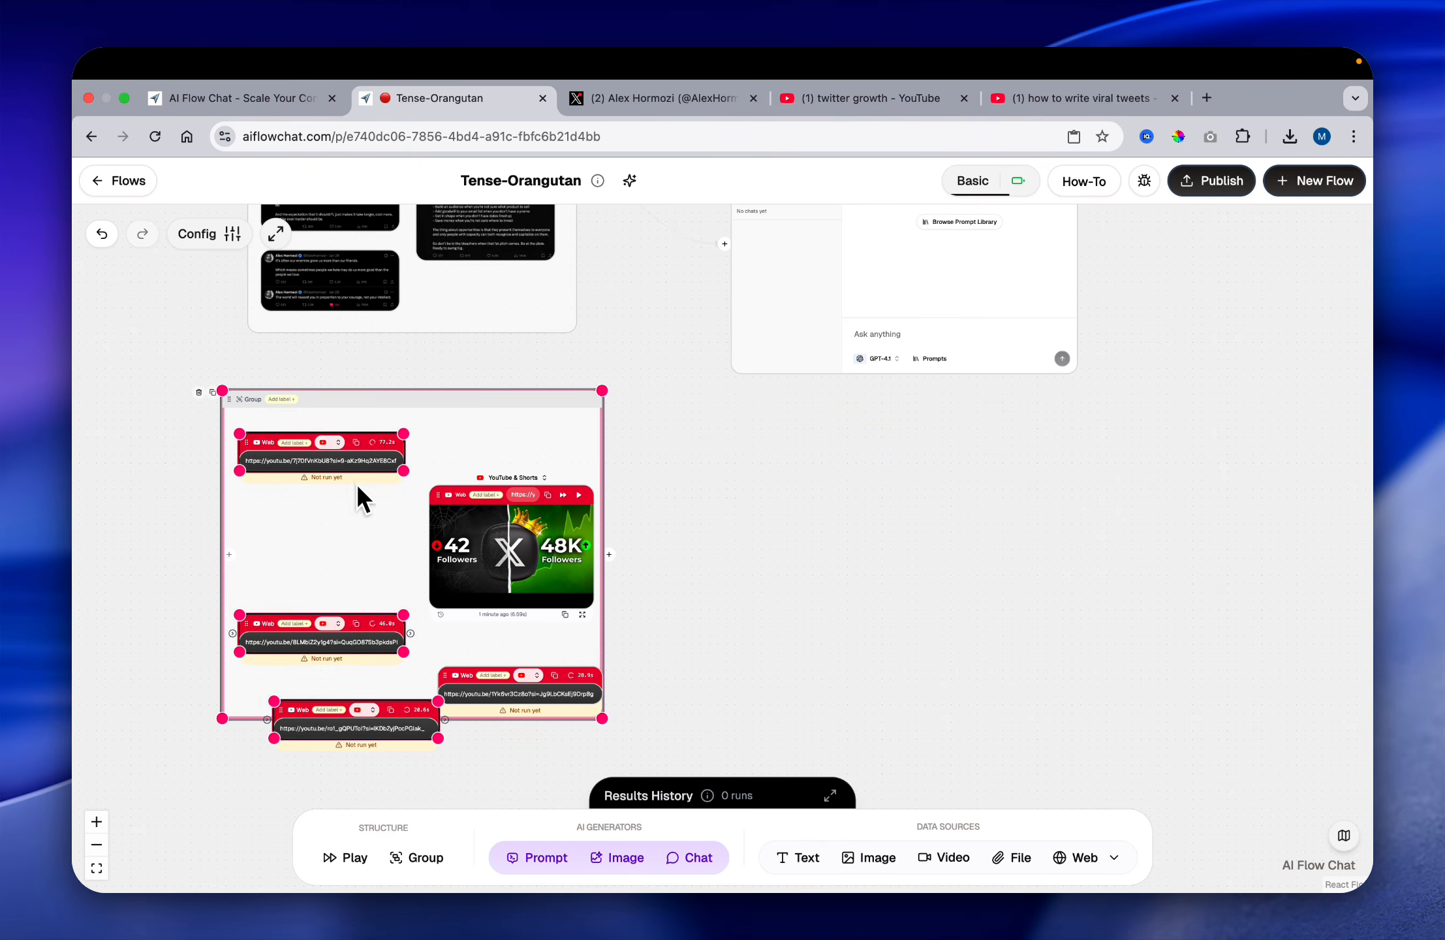
pyautogui.moveTo(344, 615); pyautogui.dragTo(349, 509)
pyautogui.moveTo(361, 406); pyautogui.dragTo(360, 432)
# Step: Connect the video group's output to the chat node's input
pyautogui.scroll(3, 746, 520)
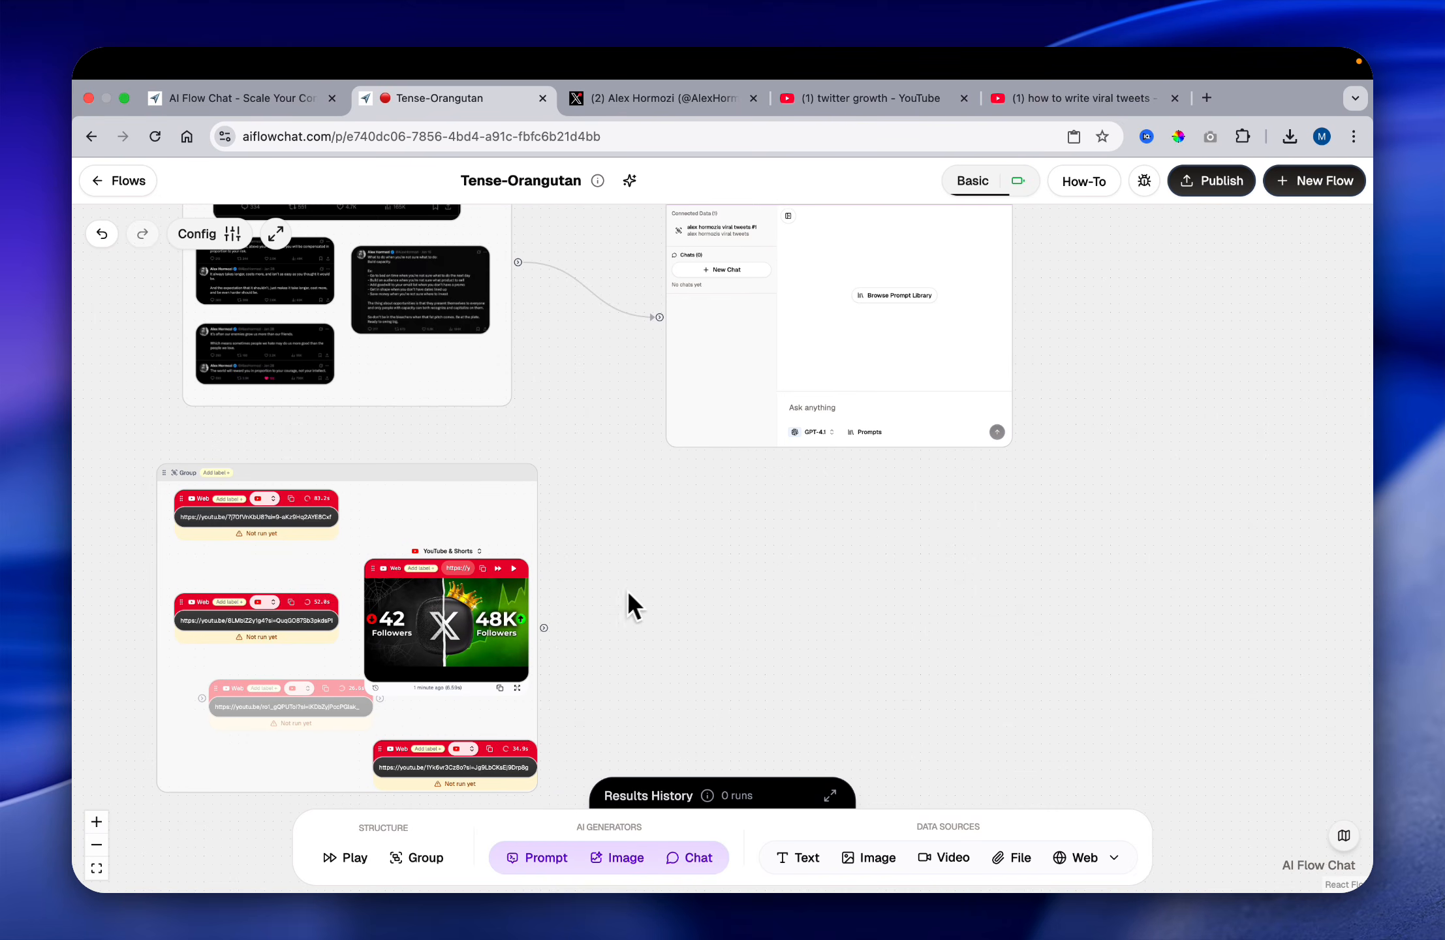
pyautogui.moveTo(547, 630); pyautogui.dragTo(714, 667)
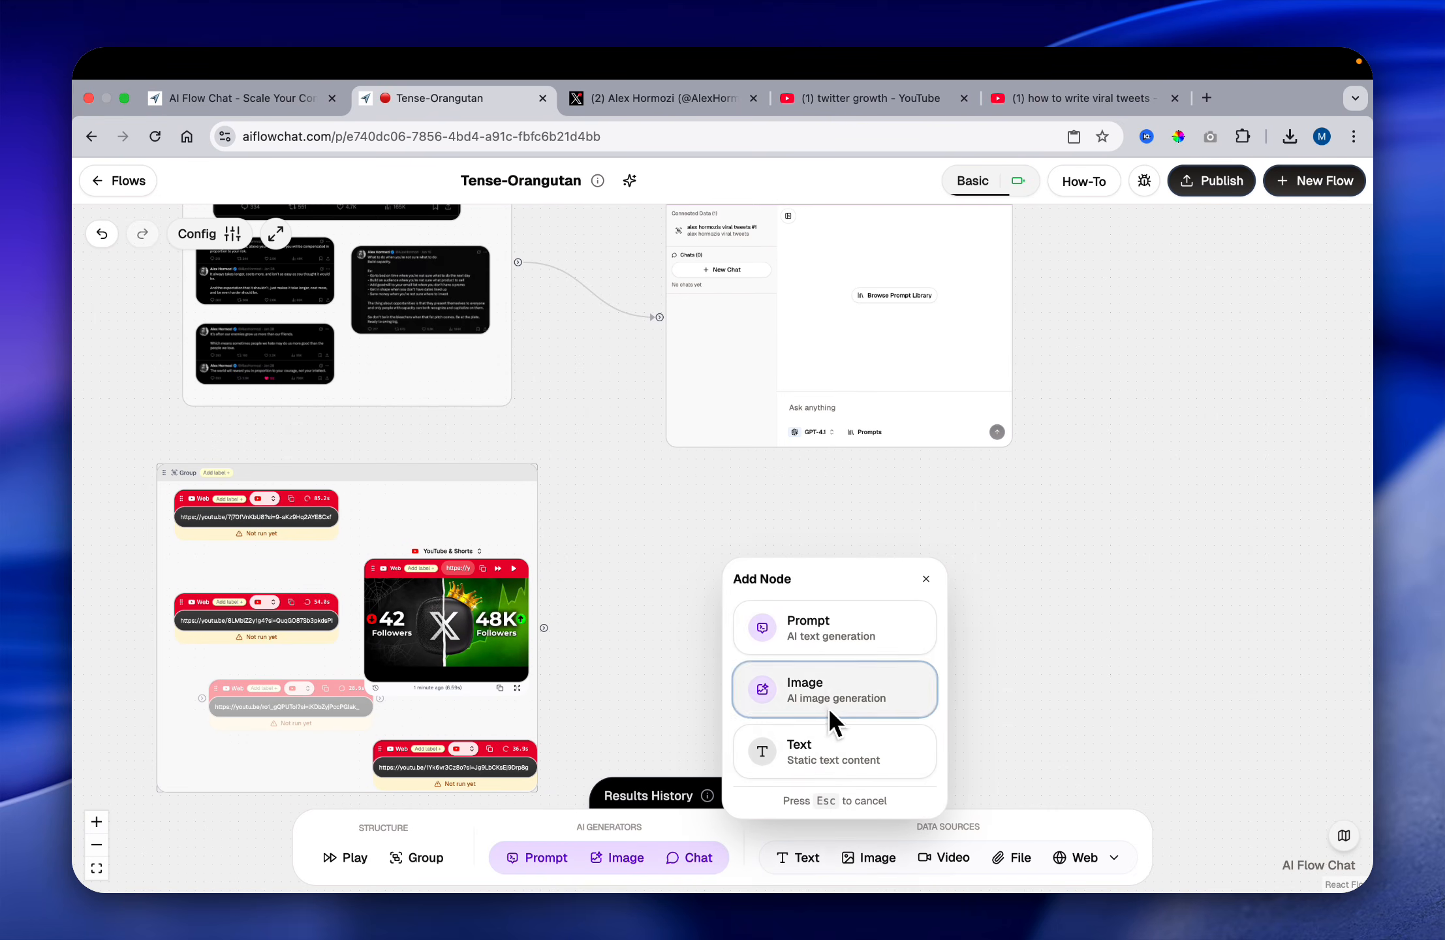
pyautogui.click(926, 579)
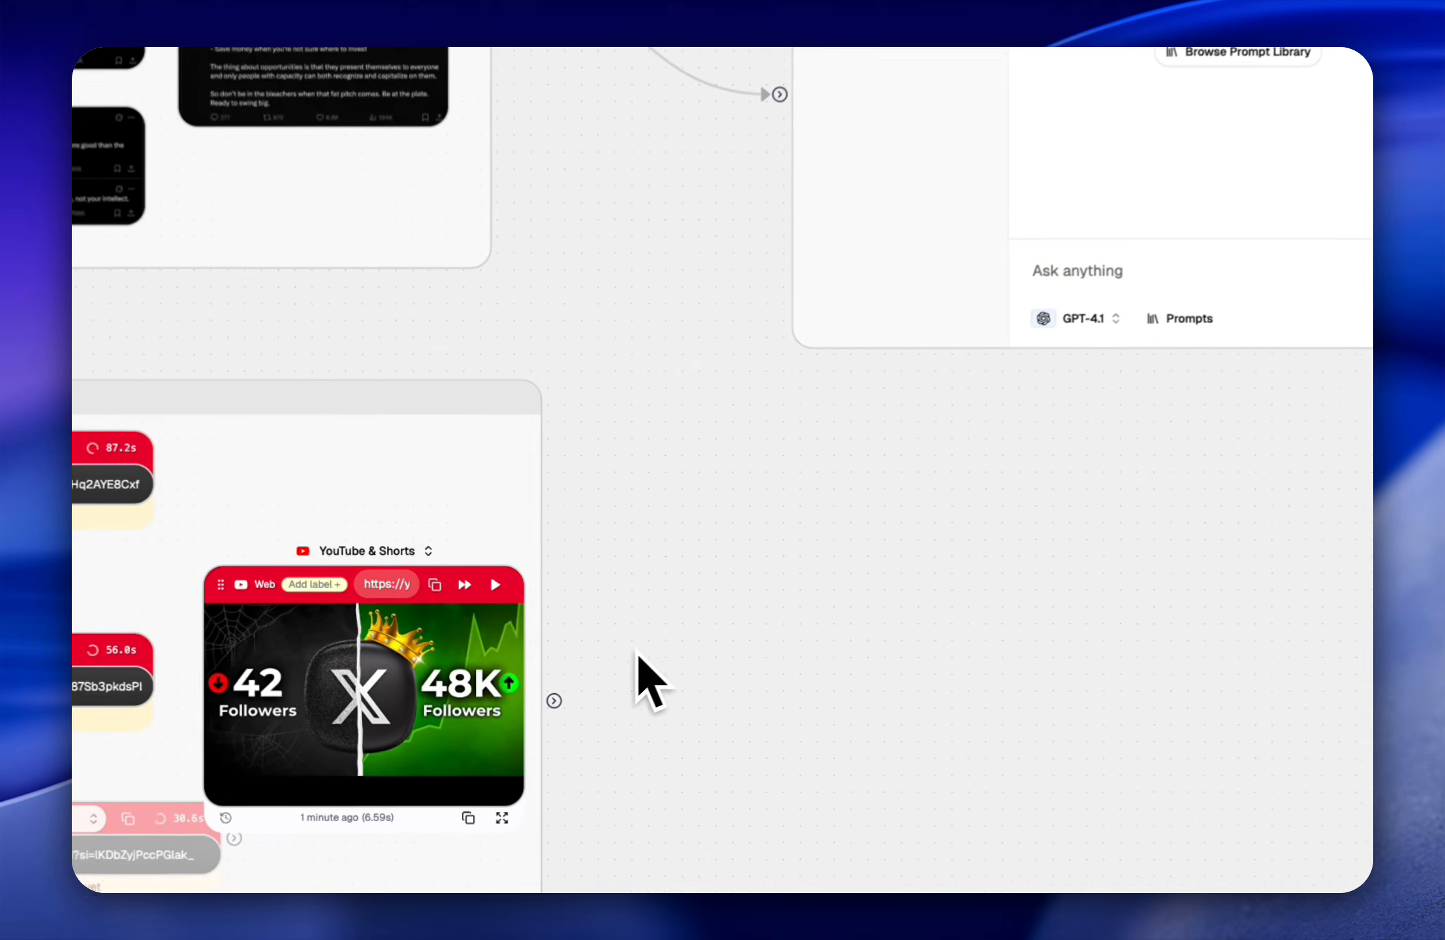
pyautogui.moveTo(560, 701); pyautogui.dragTo(785, 82)
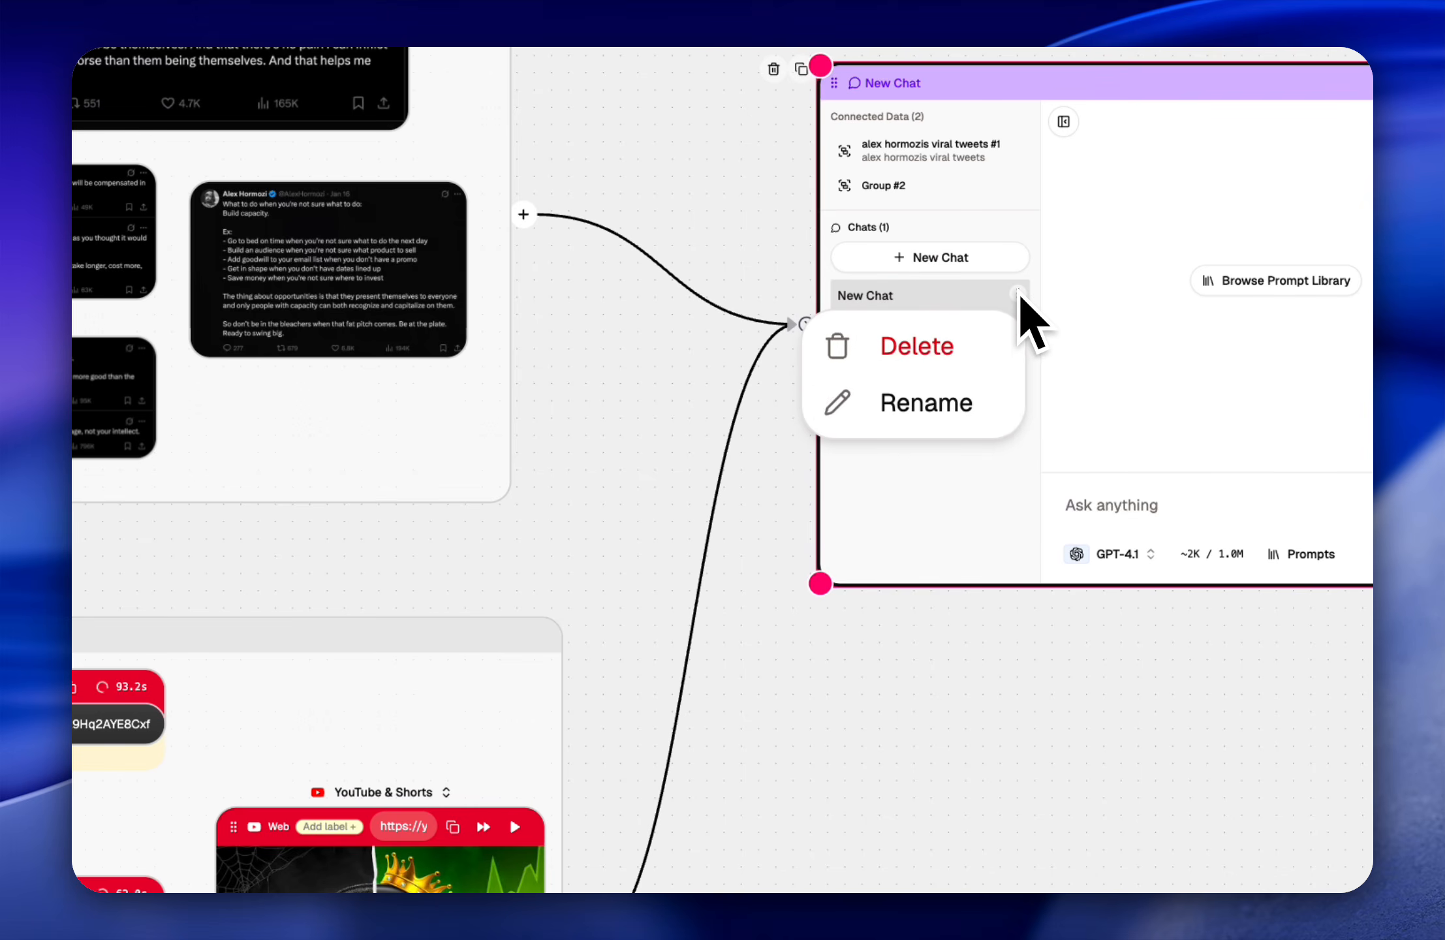
# Step: Rename the new conversation in the chat node "twitter x algorithm knowledge"
pyautogui.click(961, 406)
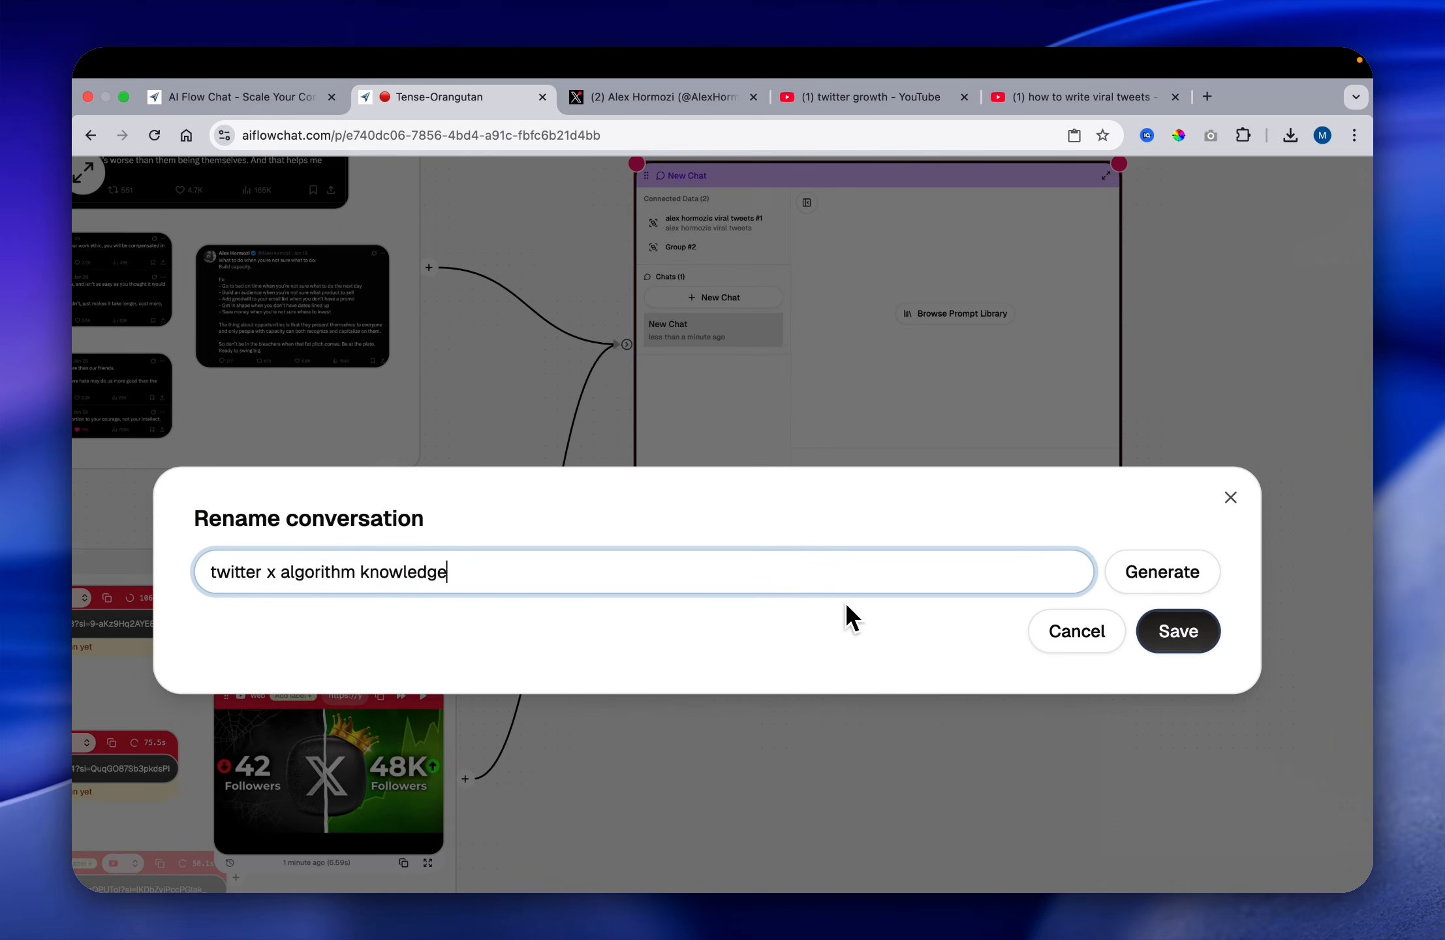
pyautogui.click(1178, 631)
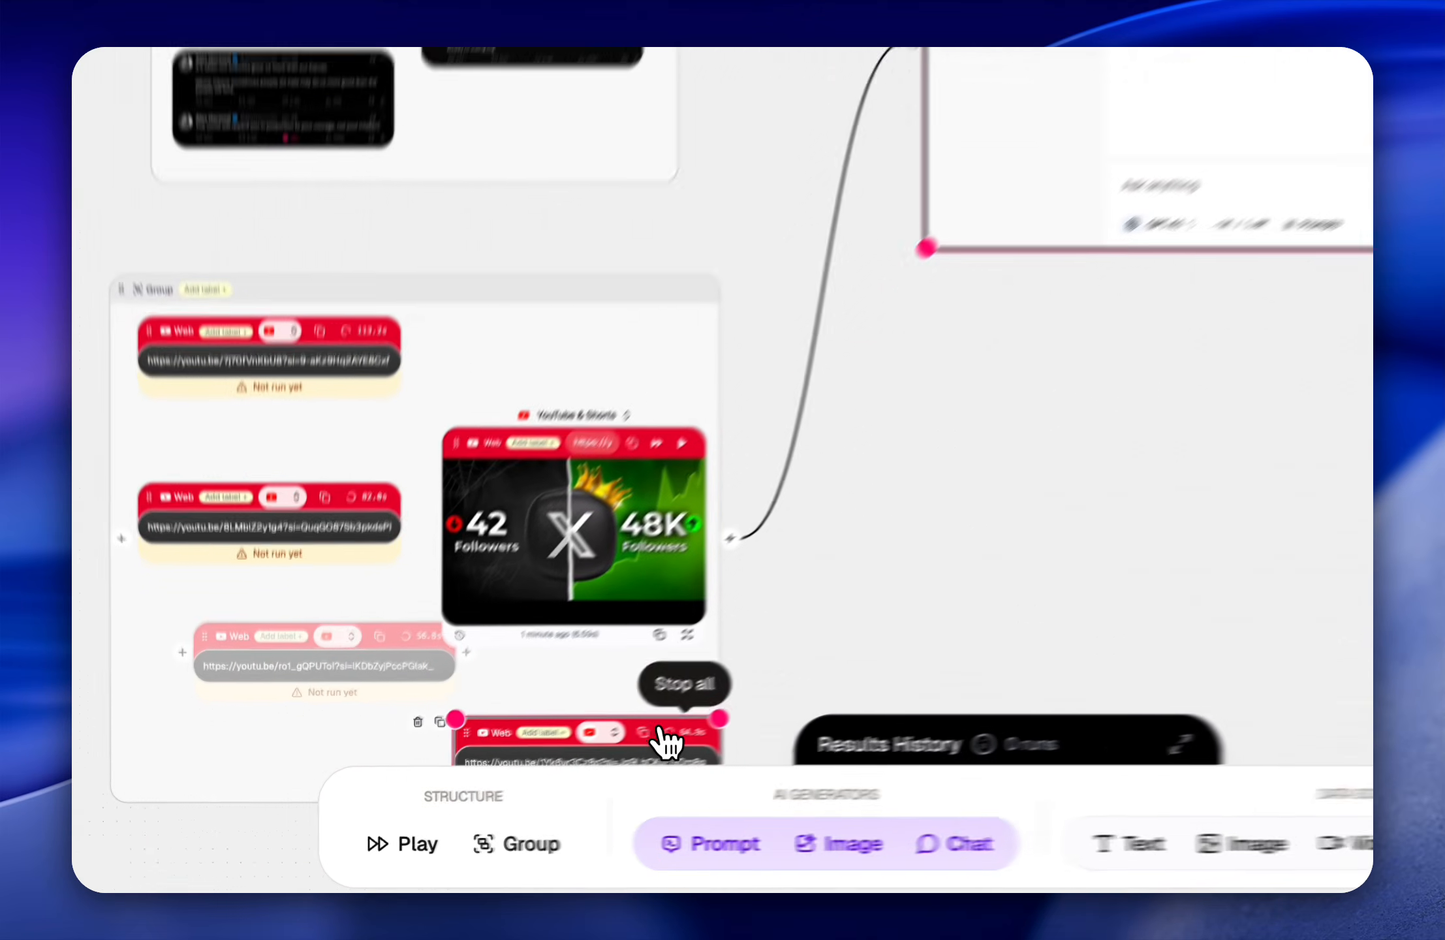
pyautogui.click(509, 788)
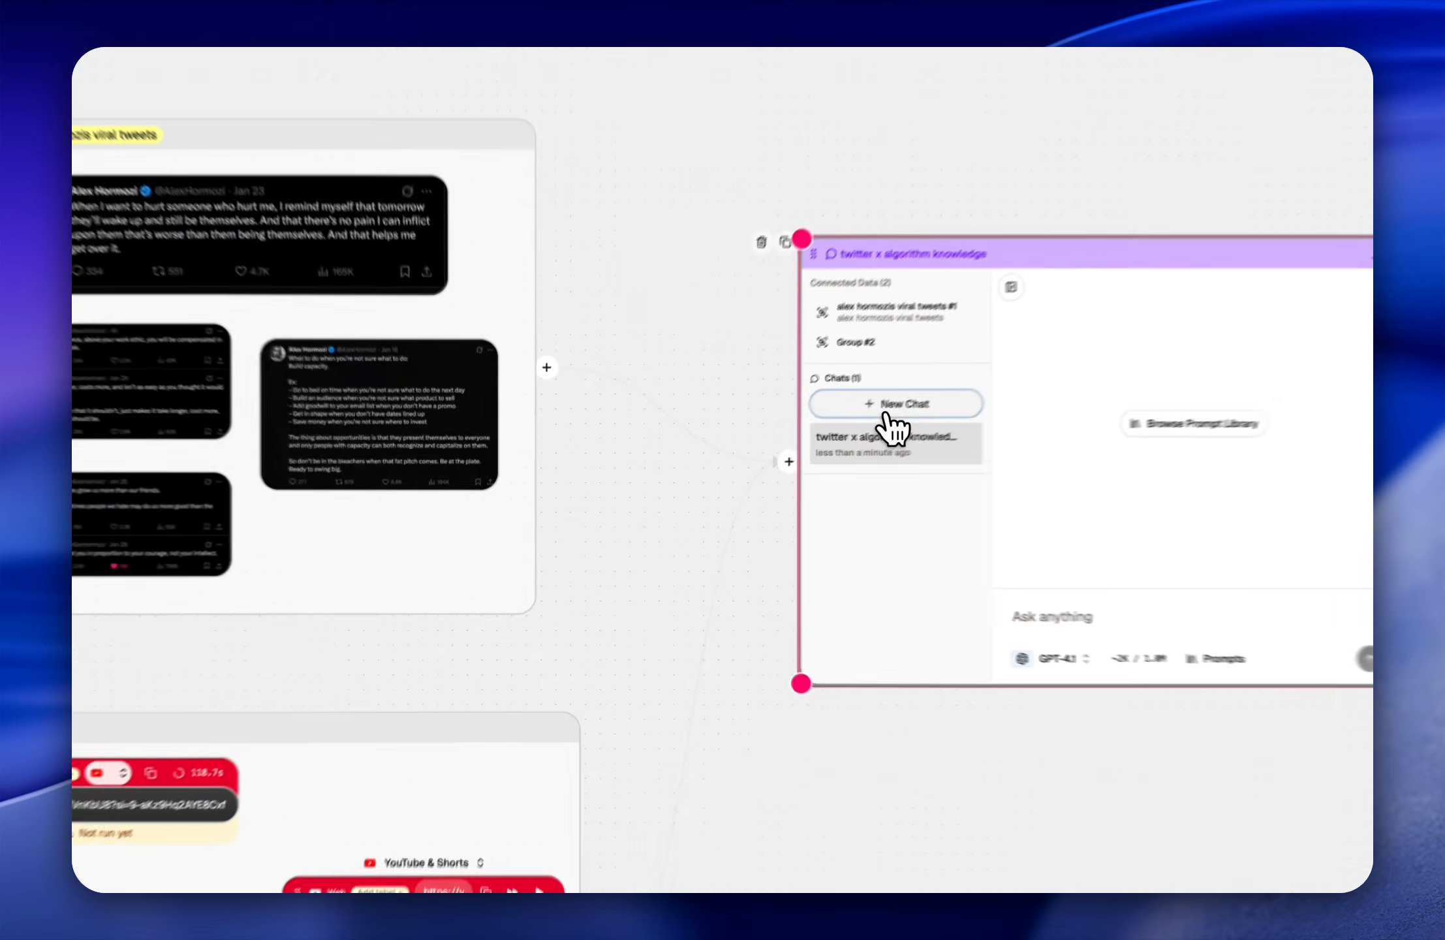
# Step: Start a second conversation in the chat node and rename it "alex hormozi tweets"
pyautogui.click(754, 467)
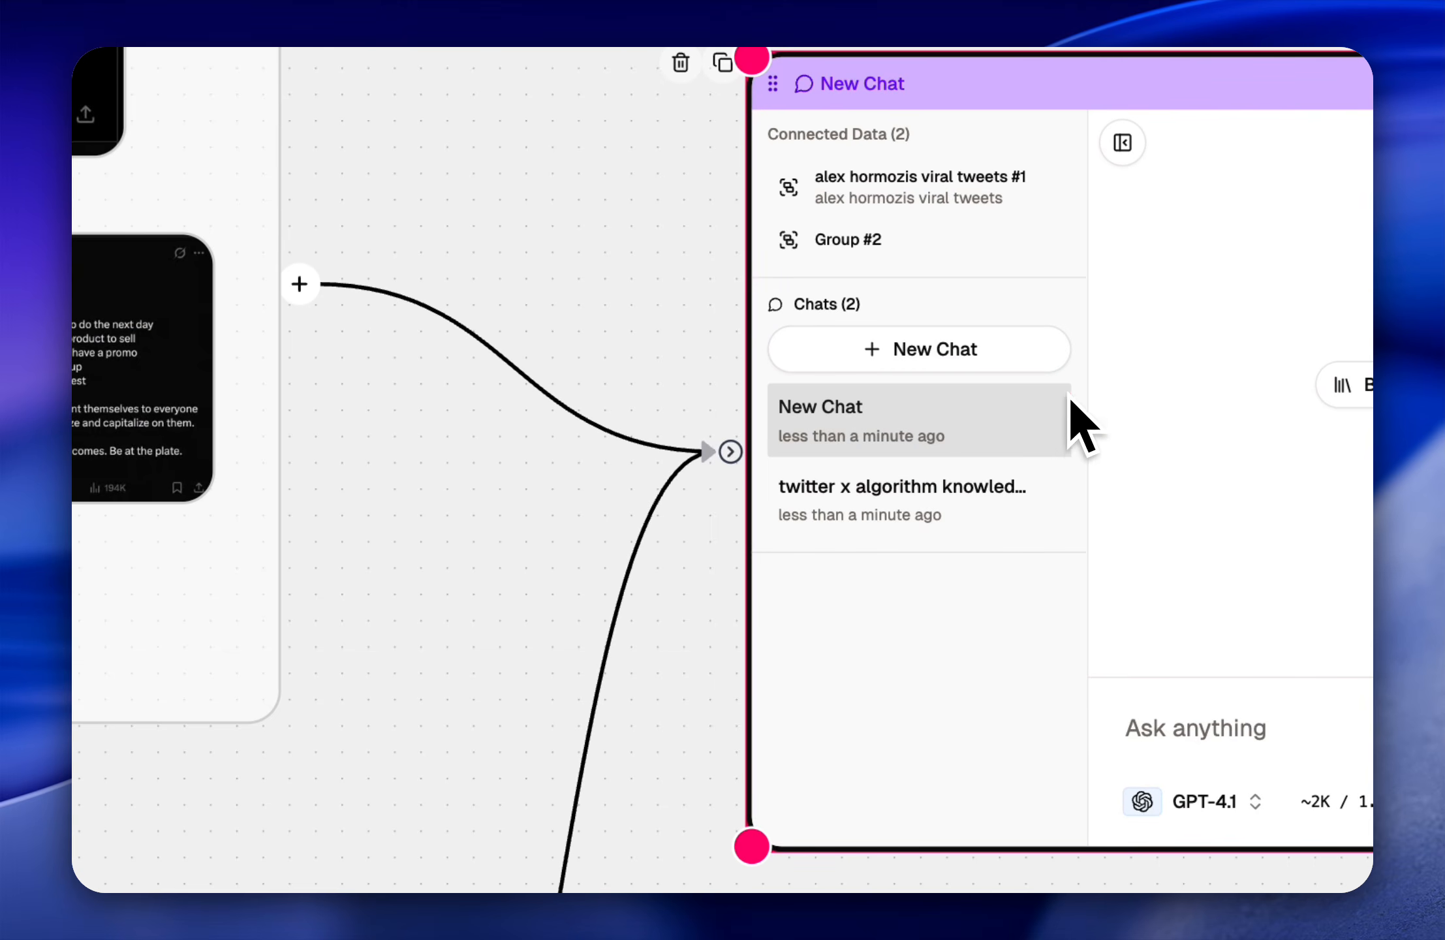
pyautogui.click(969, 558)
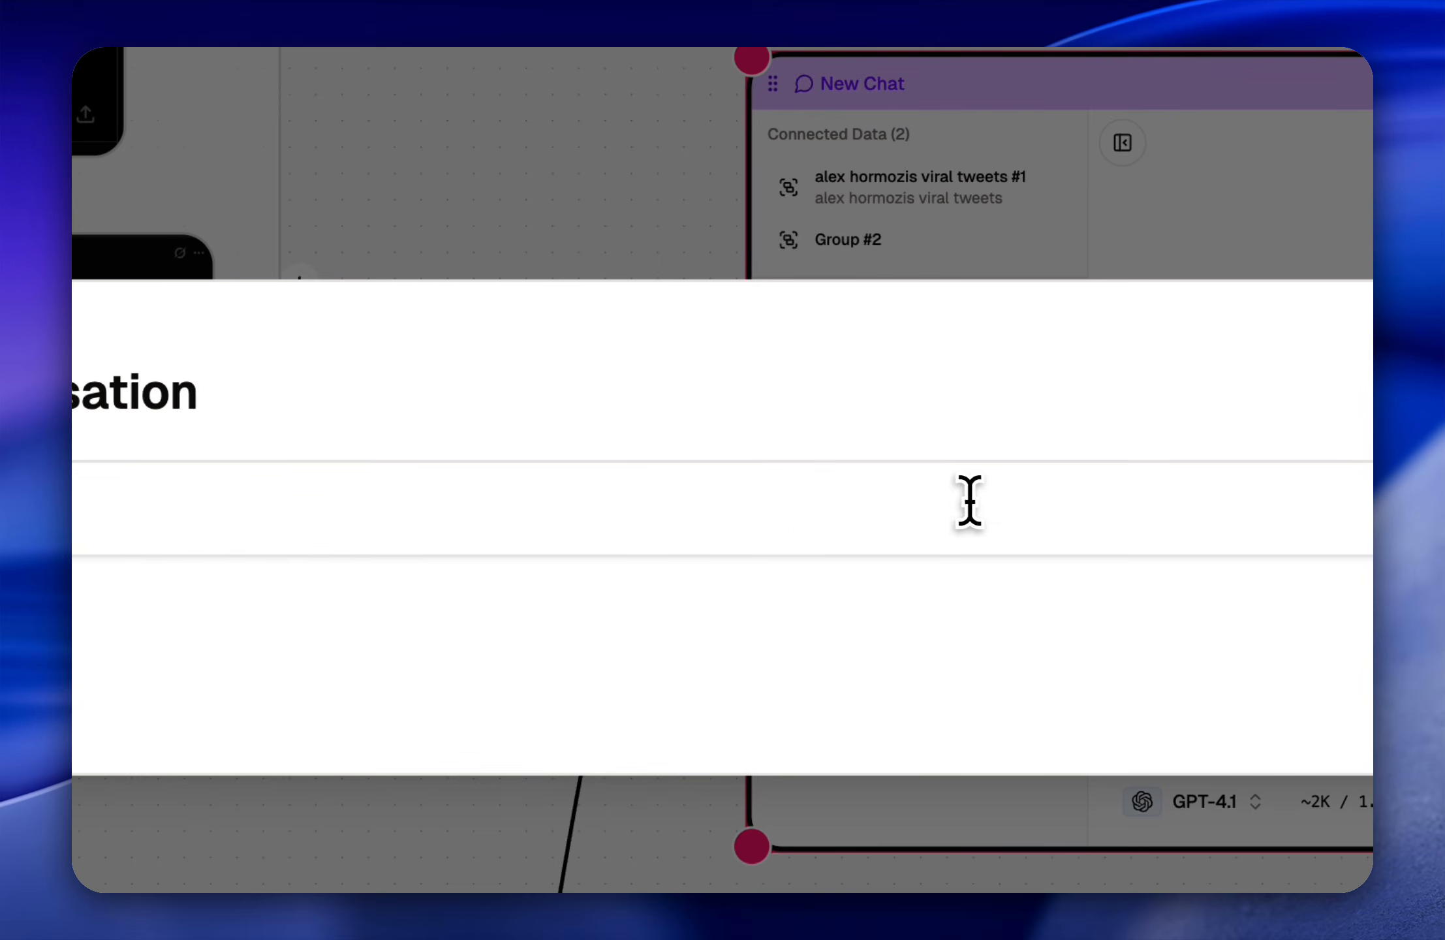
pyautogui.write('alex hormozi tweets')
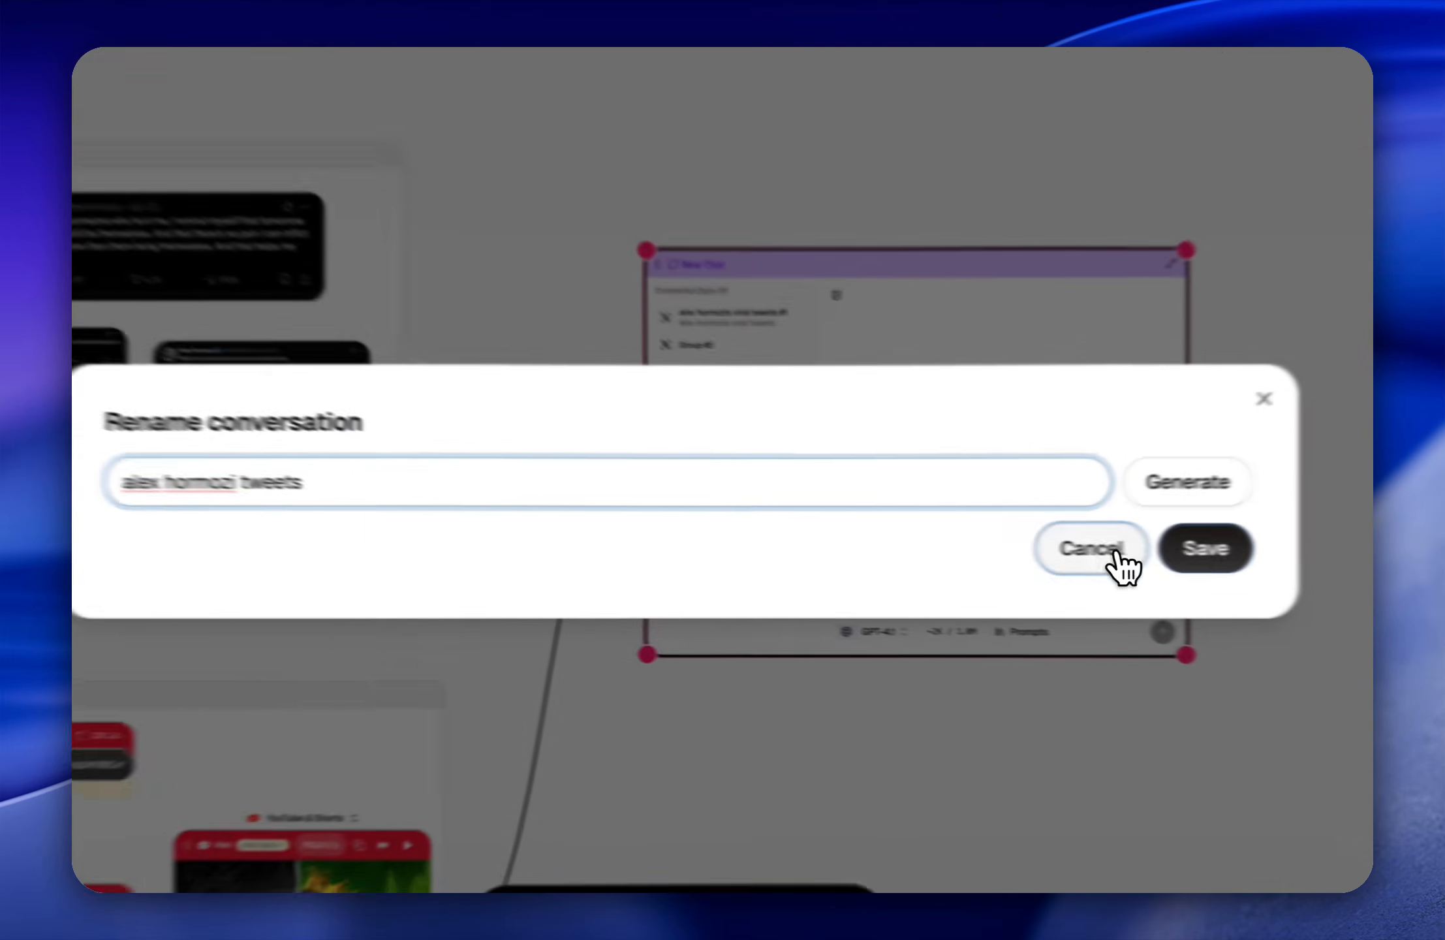
pyautogui.click(1032, 526)
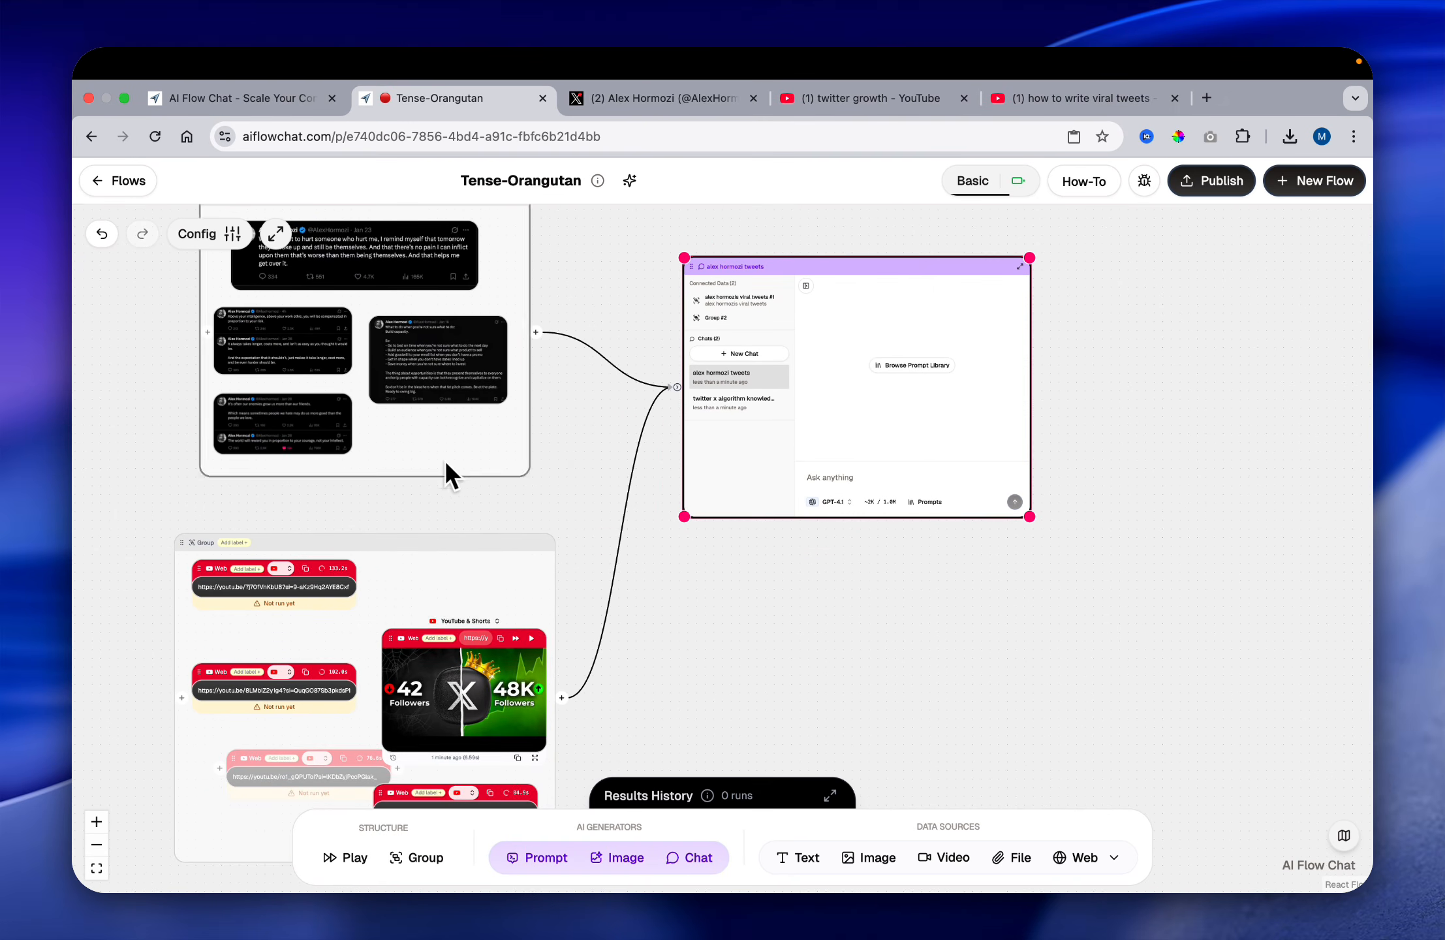
# Step: Move the loaded video node up inside the video group and align the faded web node beneath the two web nodes in the first column
pyautogui.scroll(-2, 632, 606)
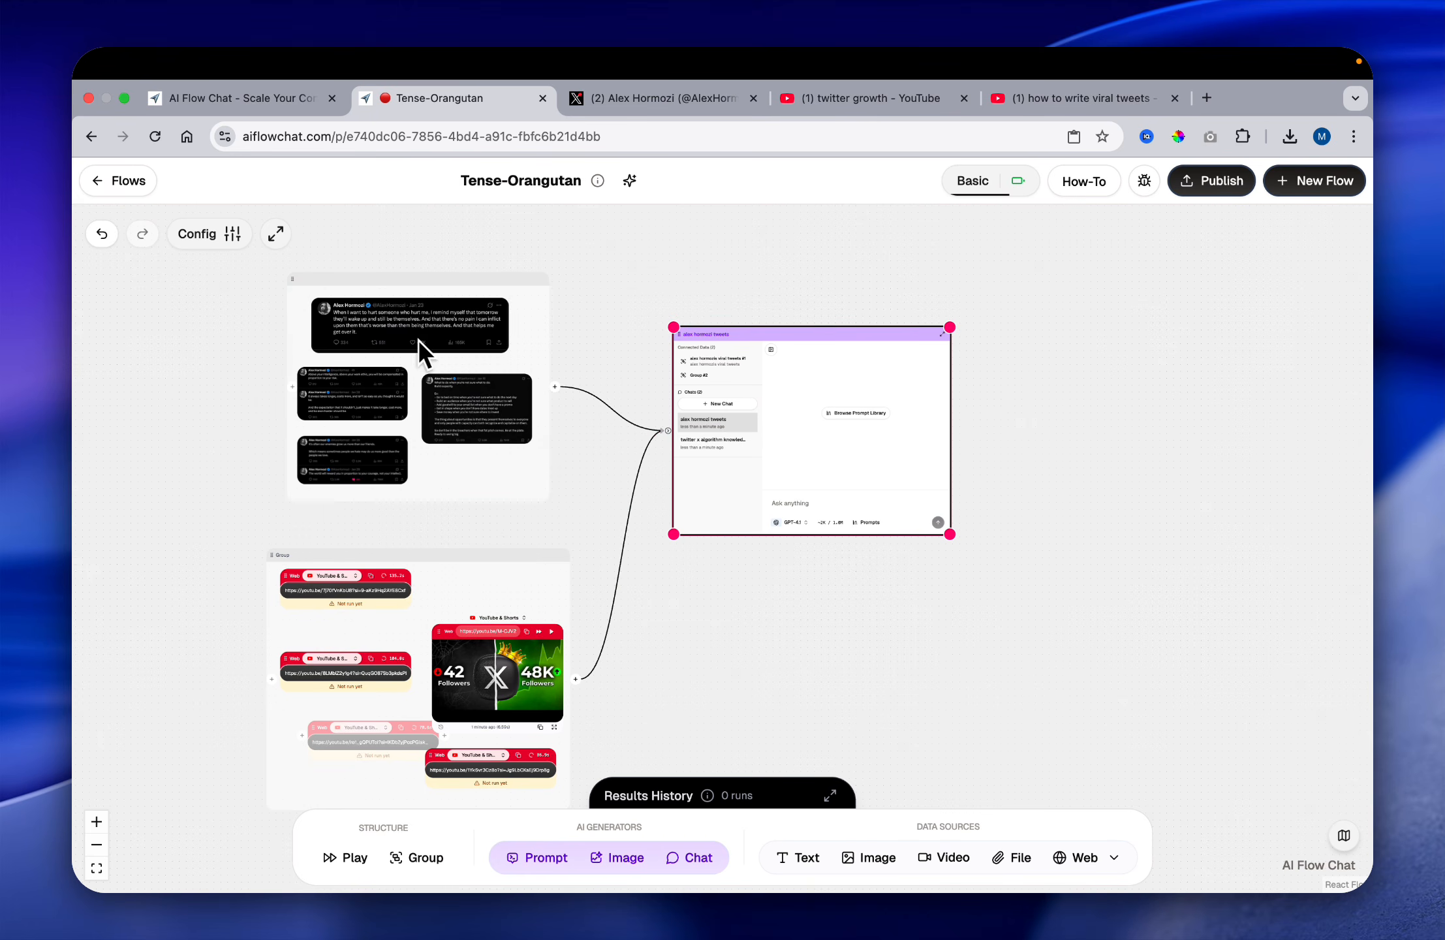
pyautogui.scroll(3, 363, 313)
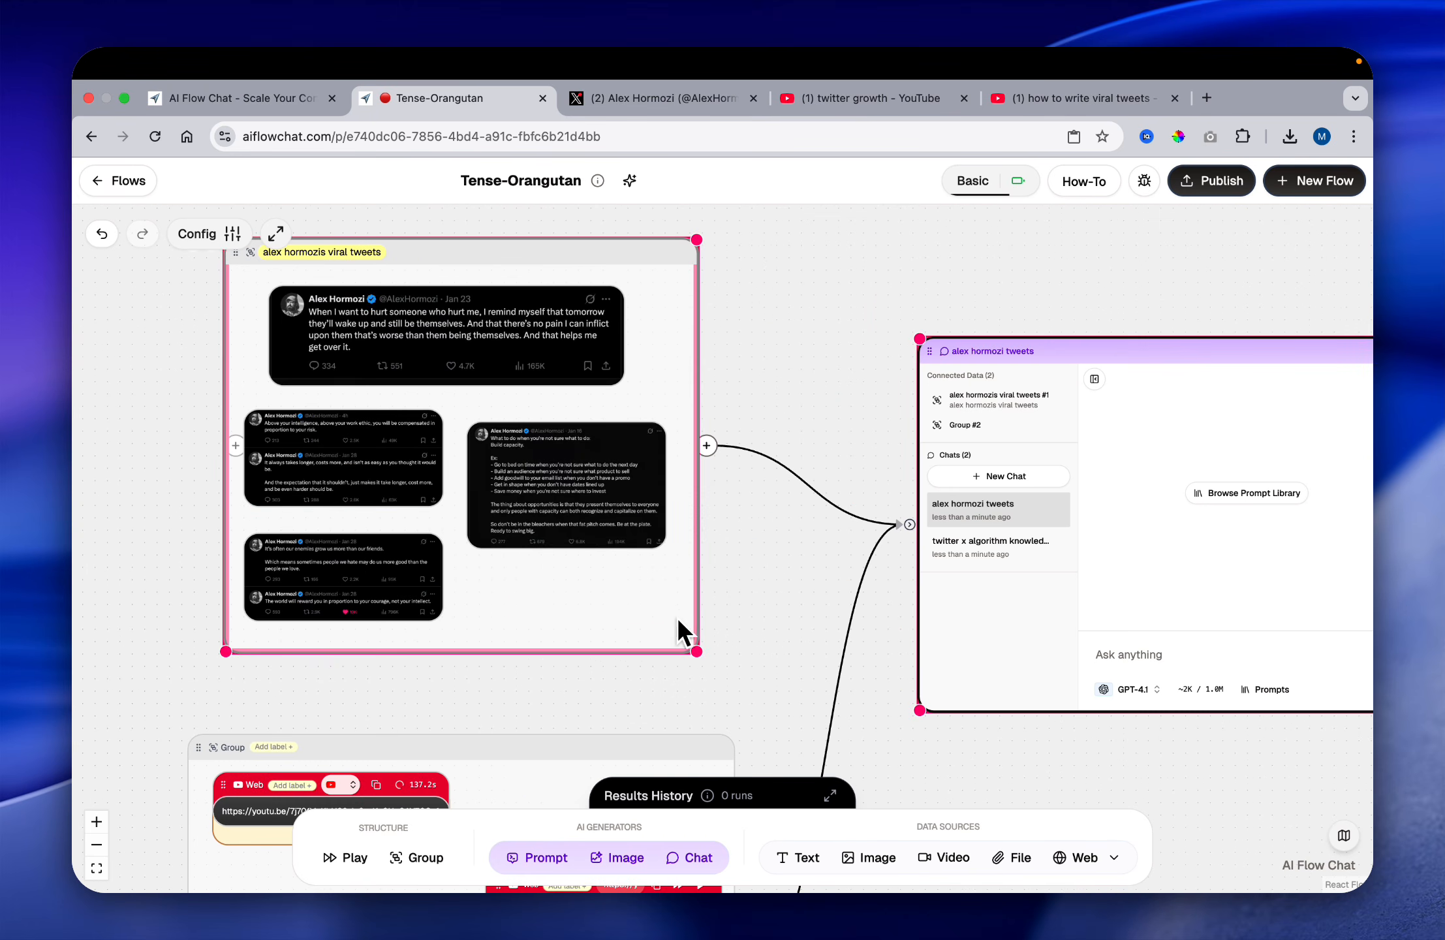
pyautogui.scroll(-6, 676, 617)
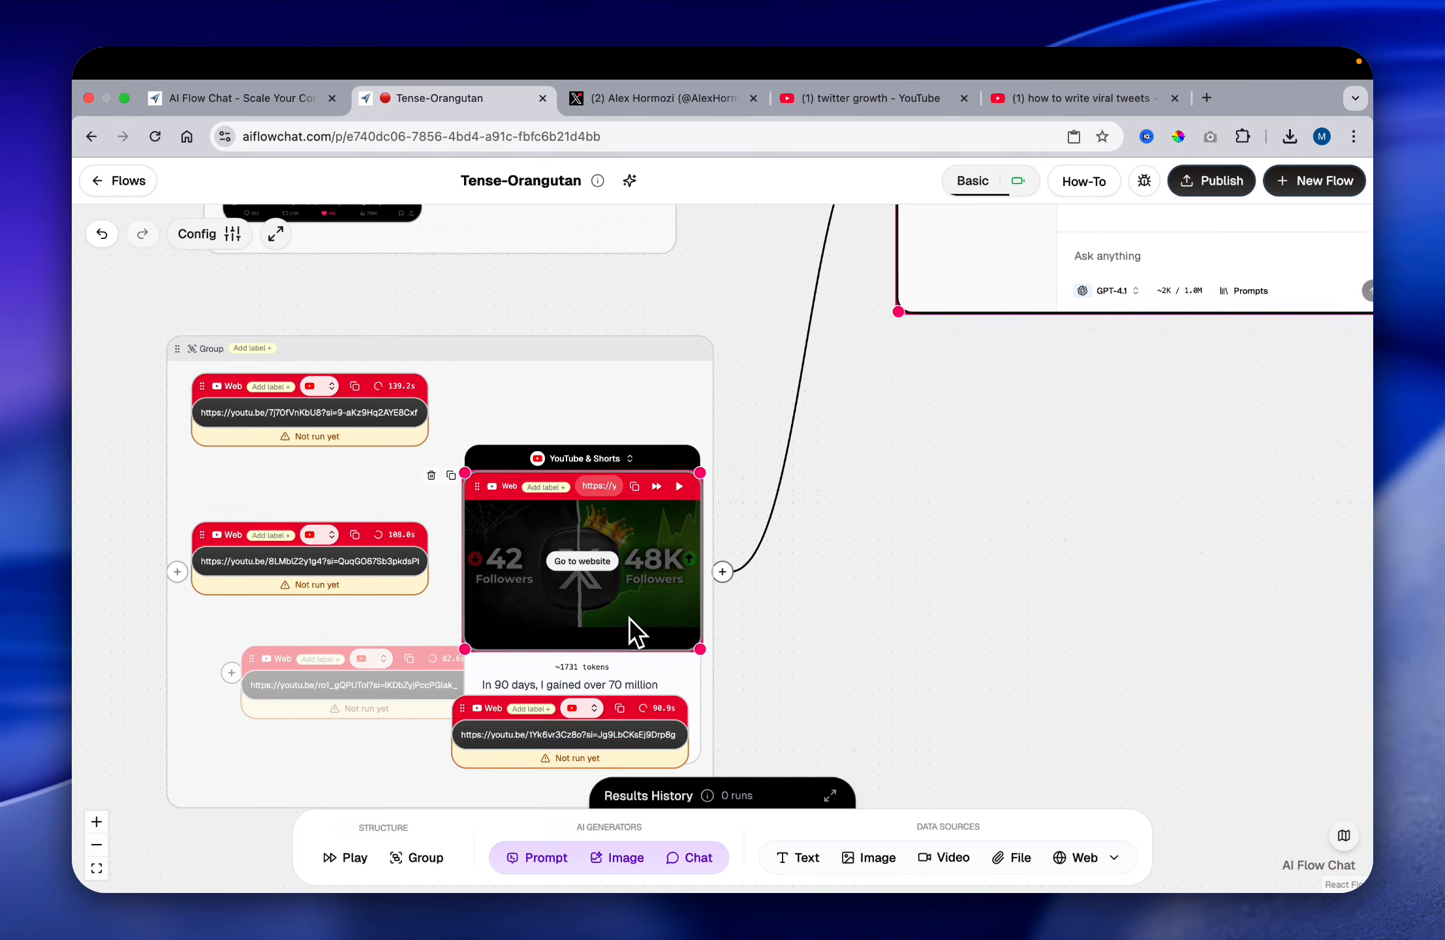
pyautogui.scroll(-1, 629, 617)
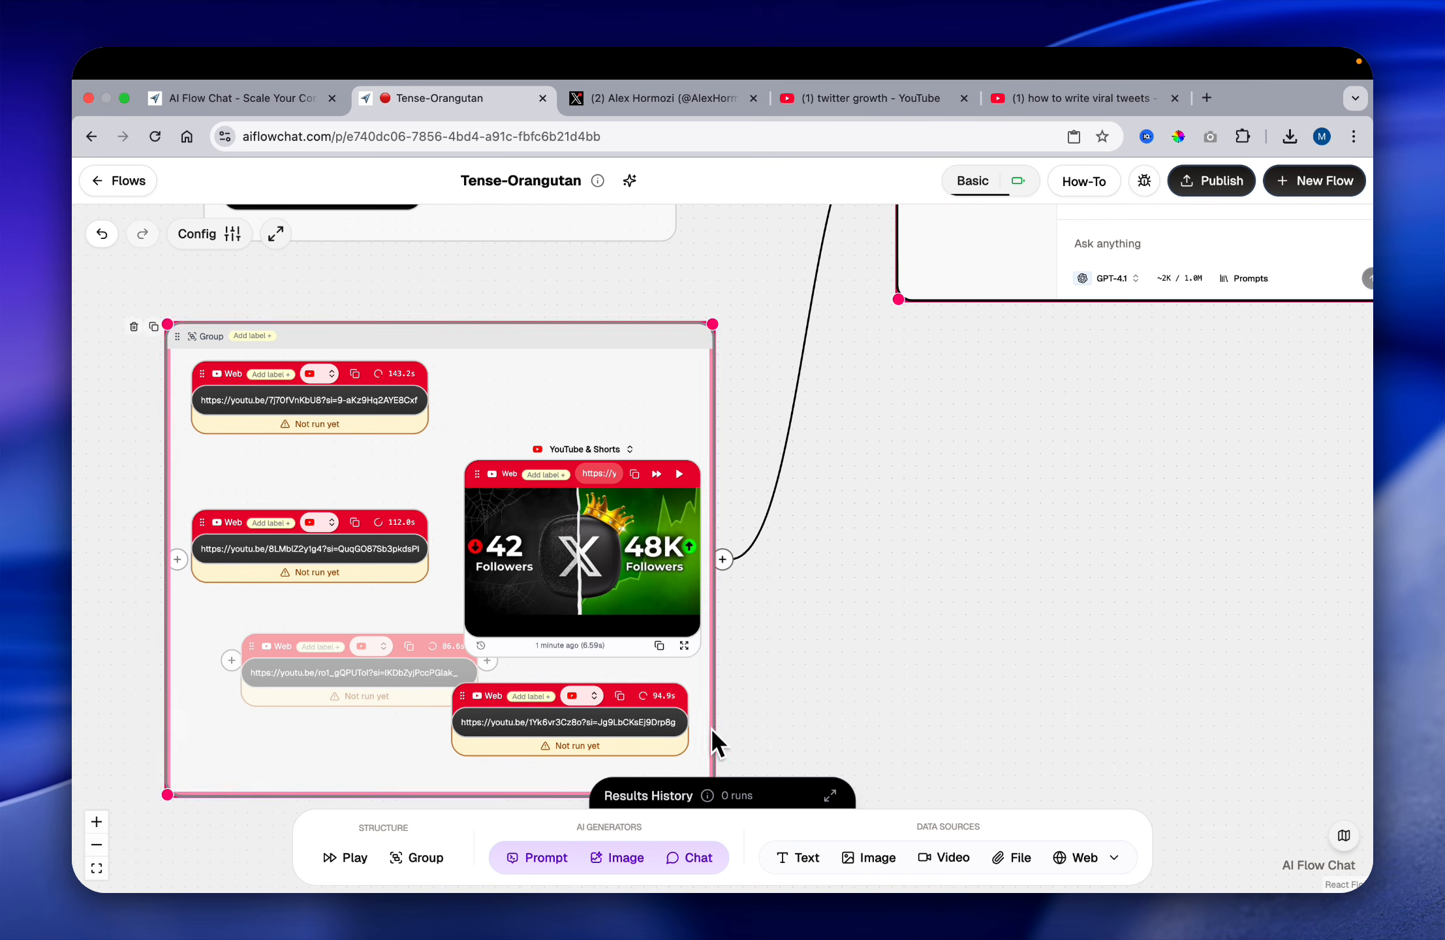
pyautogui.moveTo(644, 452); pyautogui.dragTo(643, 364)
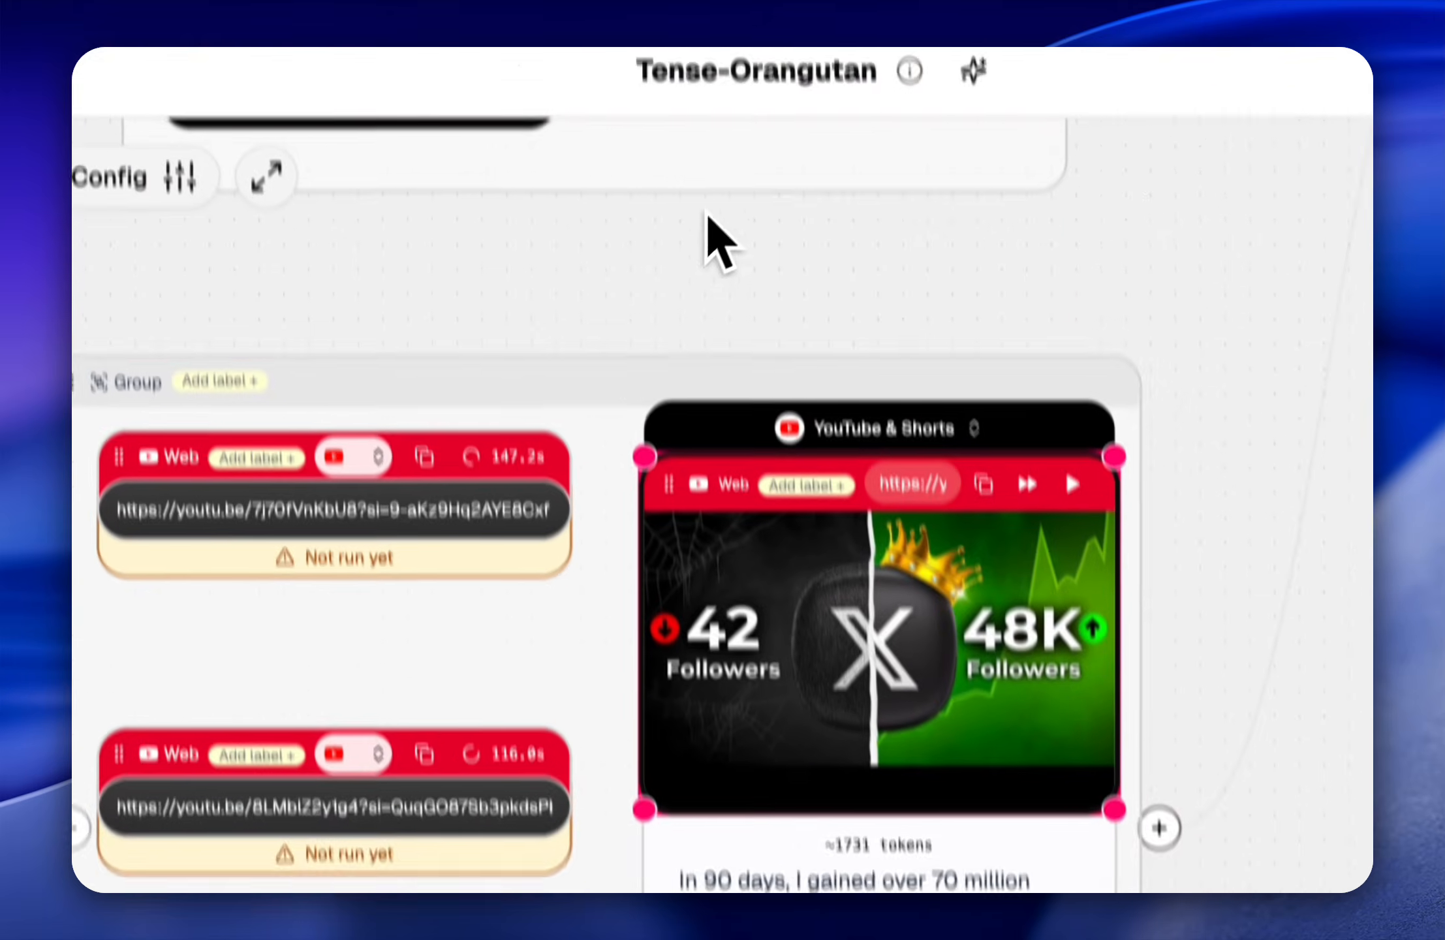
pyautogui.moveTo(666, 500); pyautogui.dragTo(841, 509)
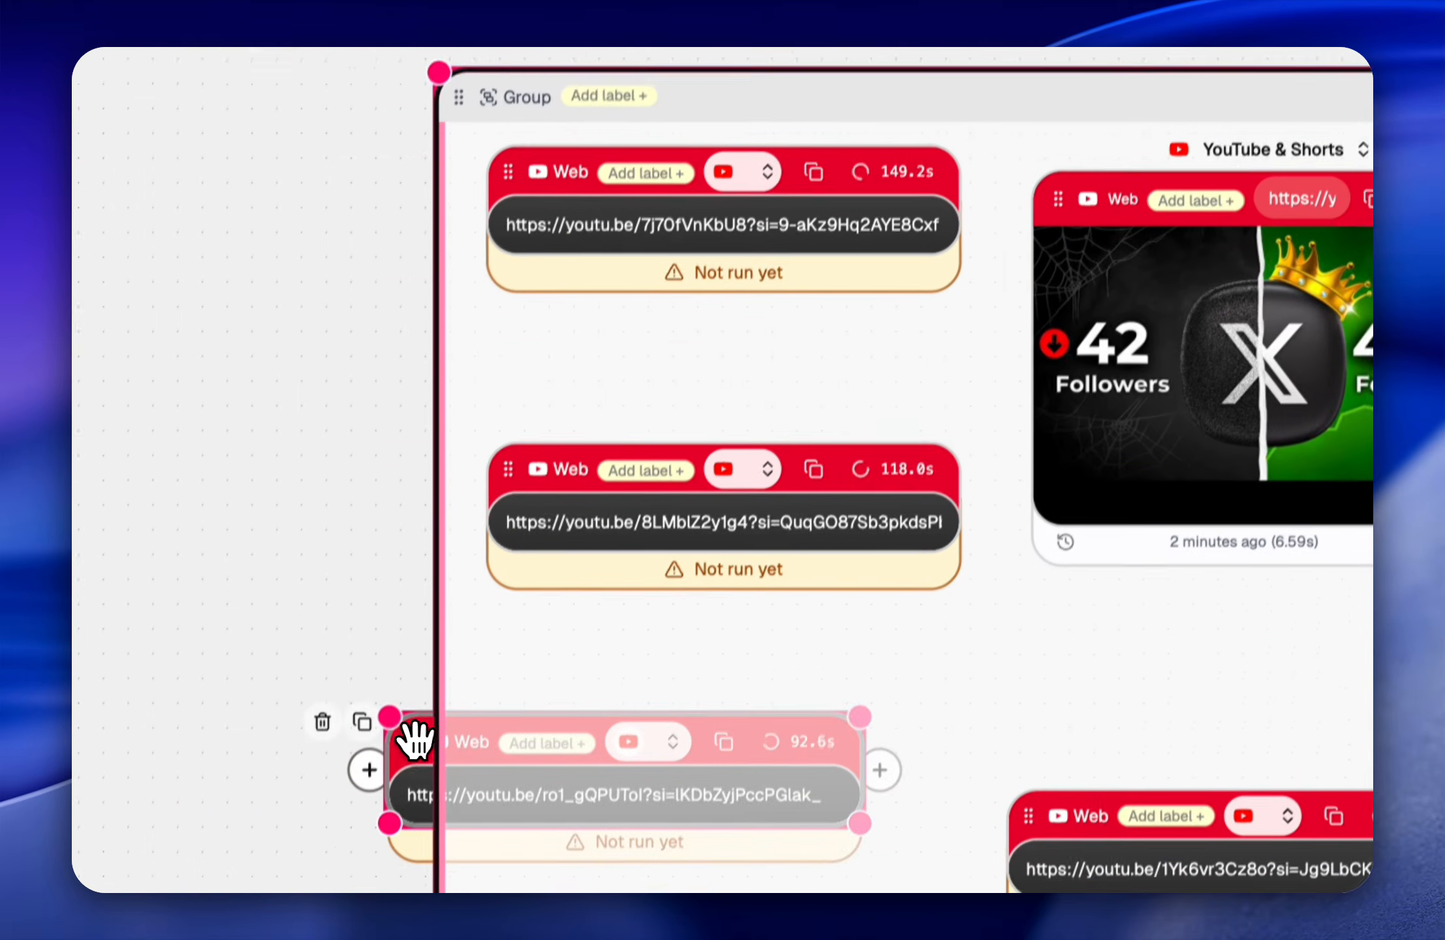
pyautogui.moveTo(416, 742); pyautogui.dragTo(520, 631)
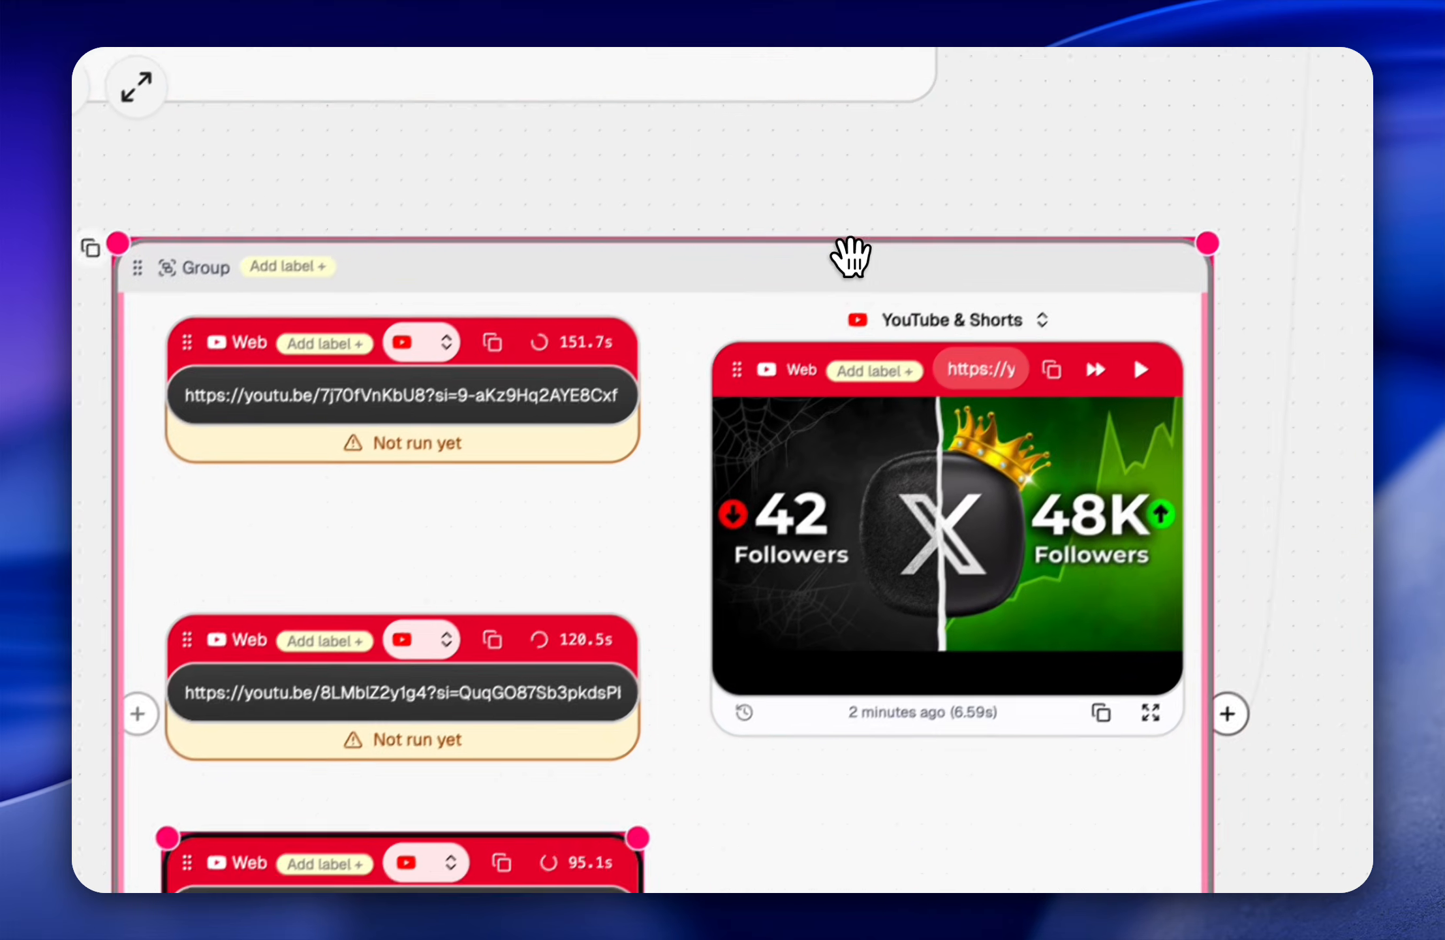
pyautogui.moveTo(850, 258); pyautogui.dragTo(664, 262)
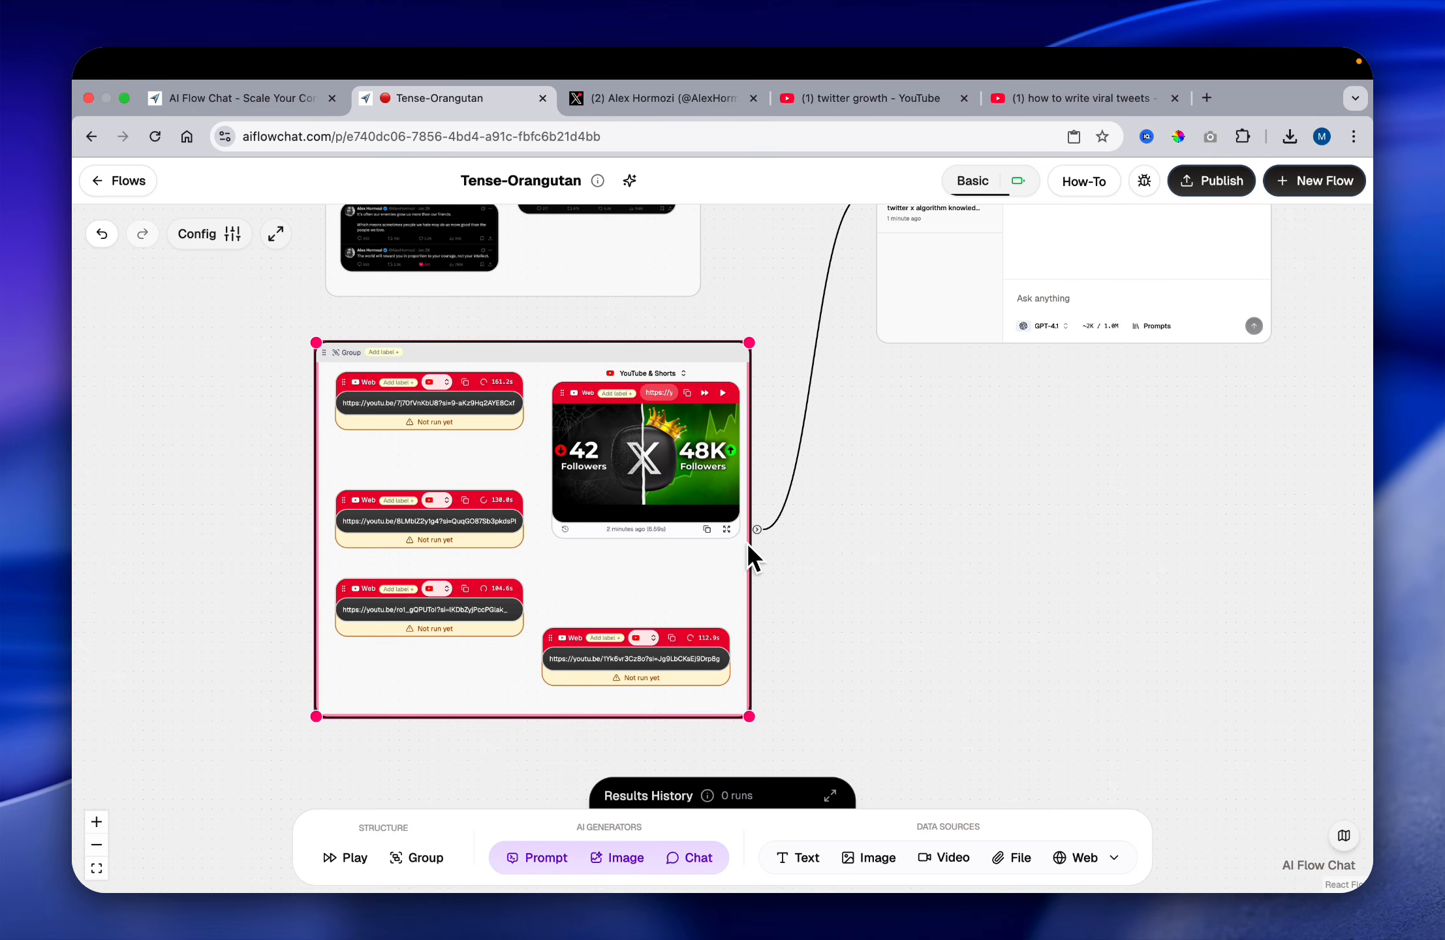
# Step: Switch to the YouTube results for "how to write viral tweets" and look through the first videos for suitable sources
pyautogui.hscroll(8, 746, 542)
pyautogui.scroll(4, 746, 542)
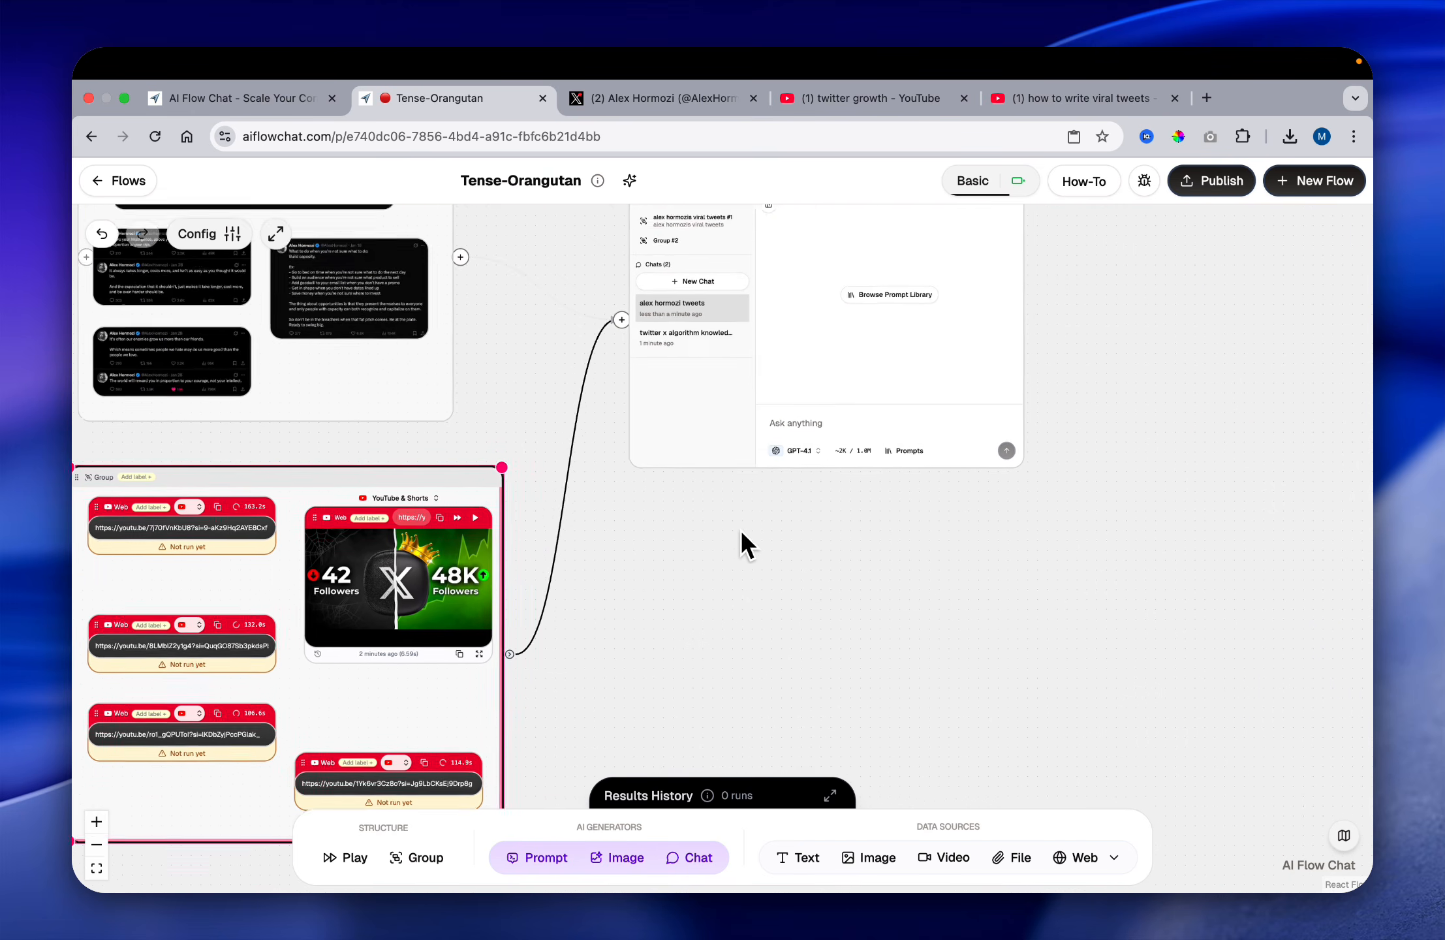
pyautogui.click(1057, 98)
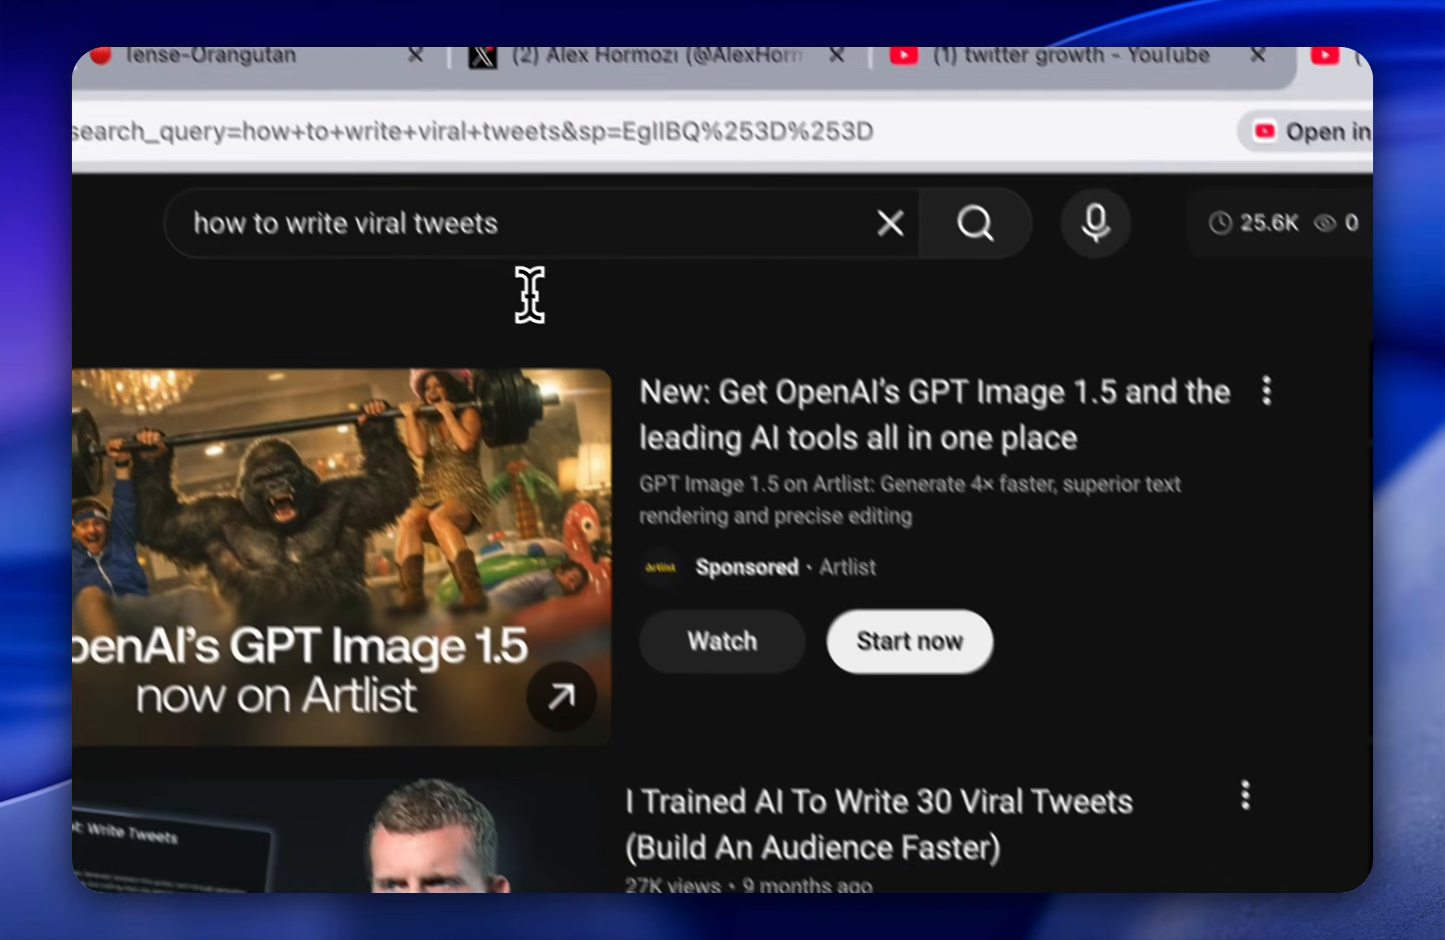
pyautogui.tripleClick(532, 222)
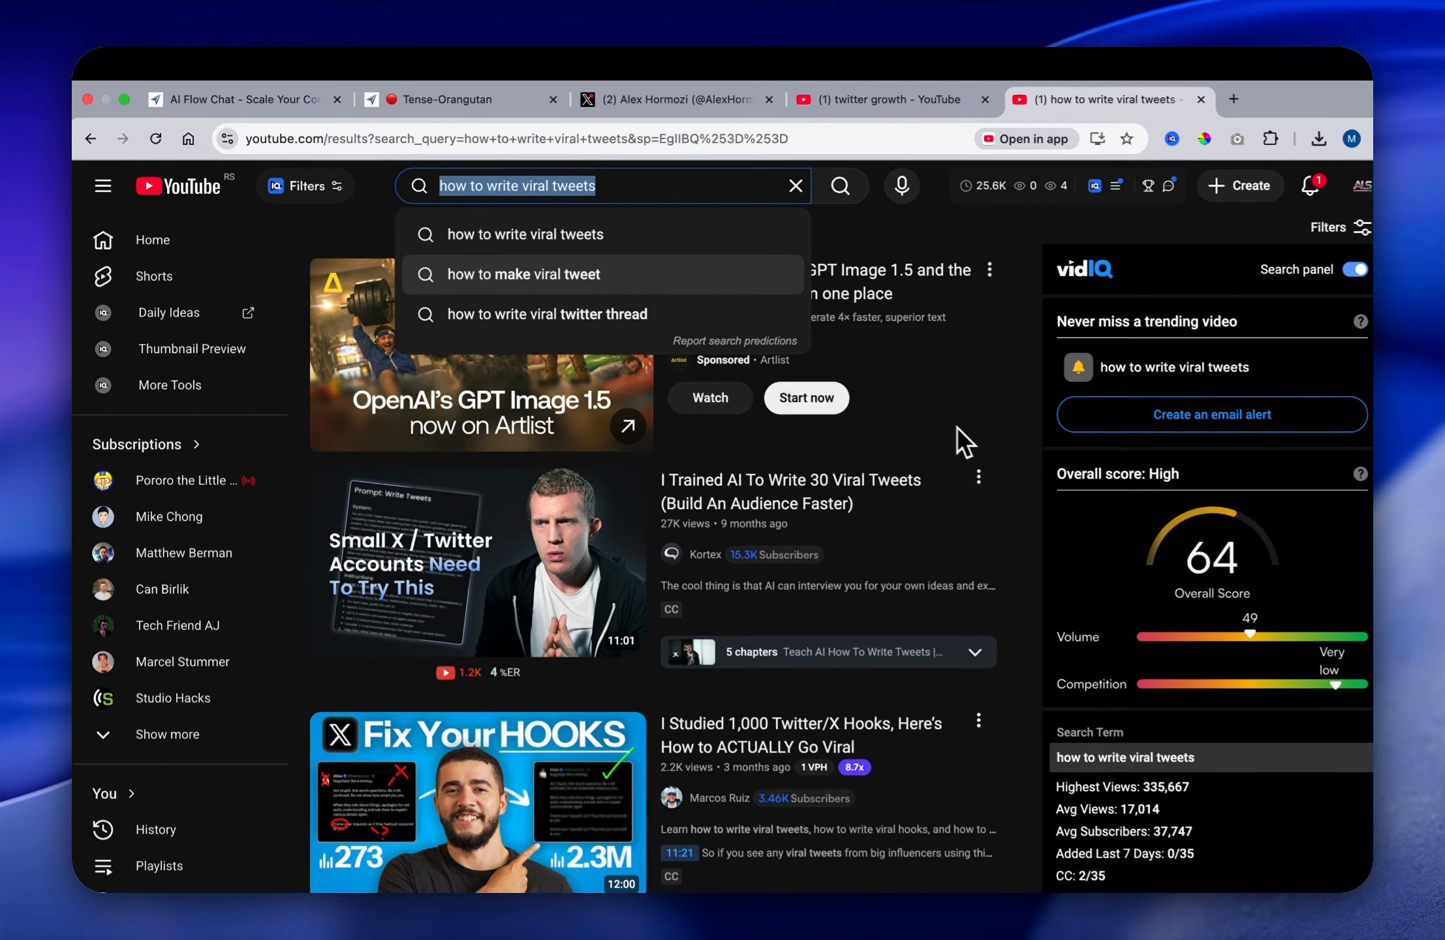
pyautogui.click(993, 424)
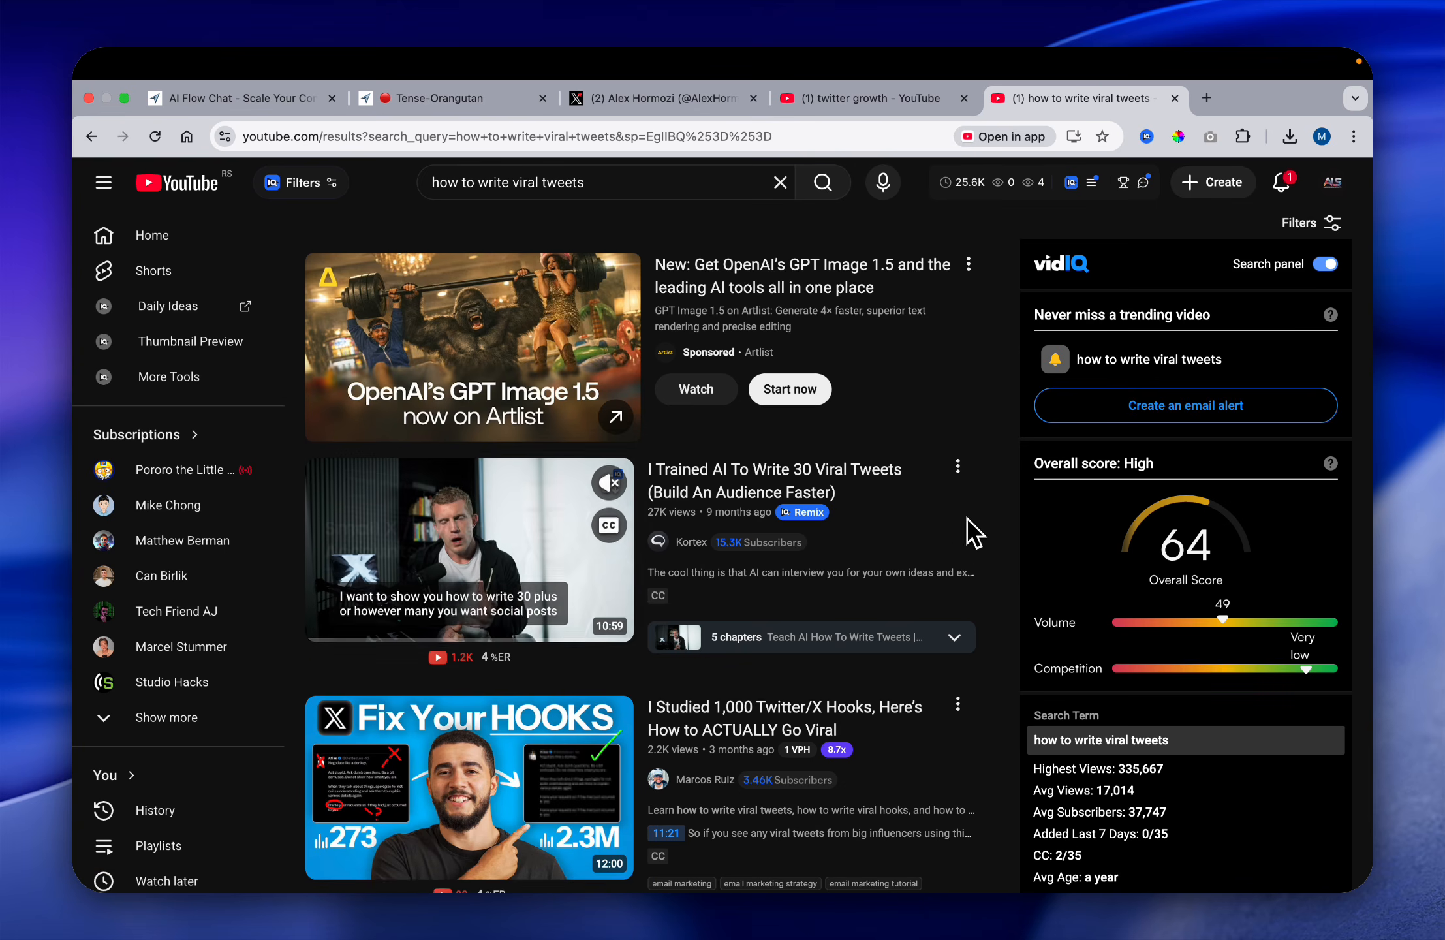
pyautogui.scroll(-1, 973, 532)
pyautogui.scroll(-4, 1005, 532)
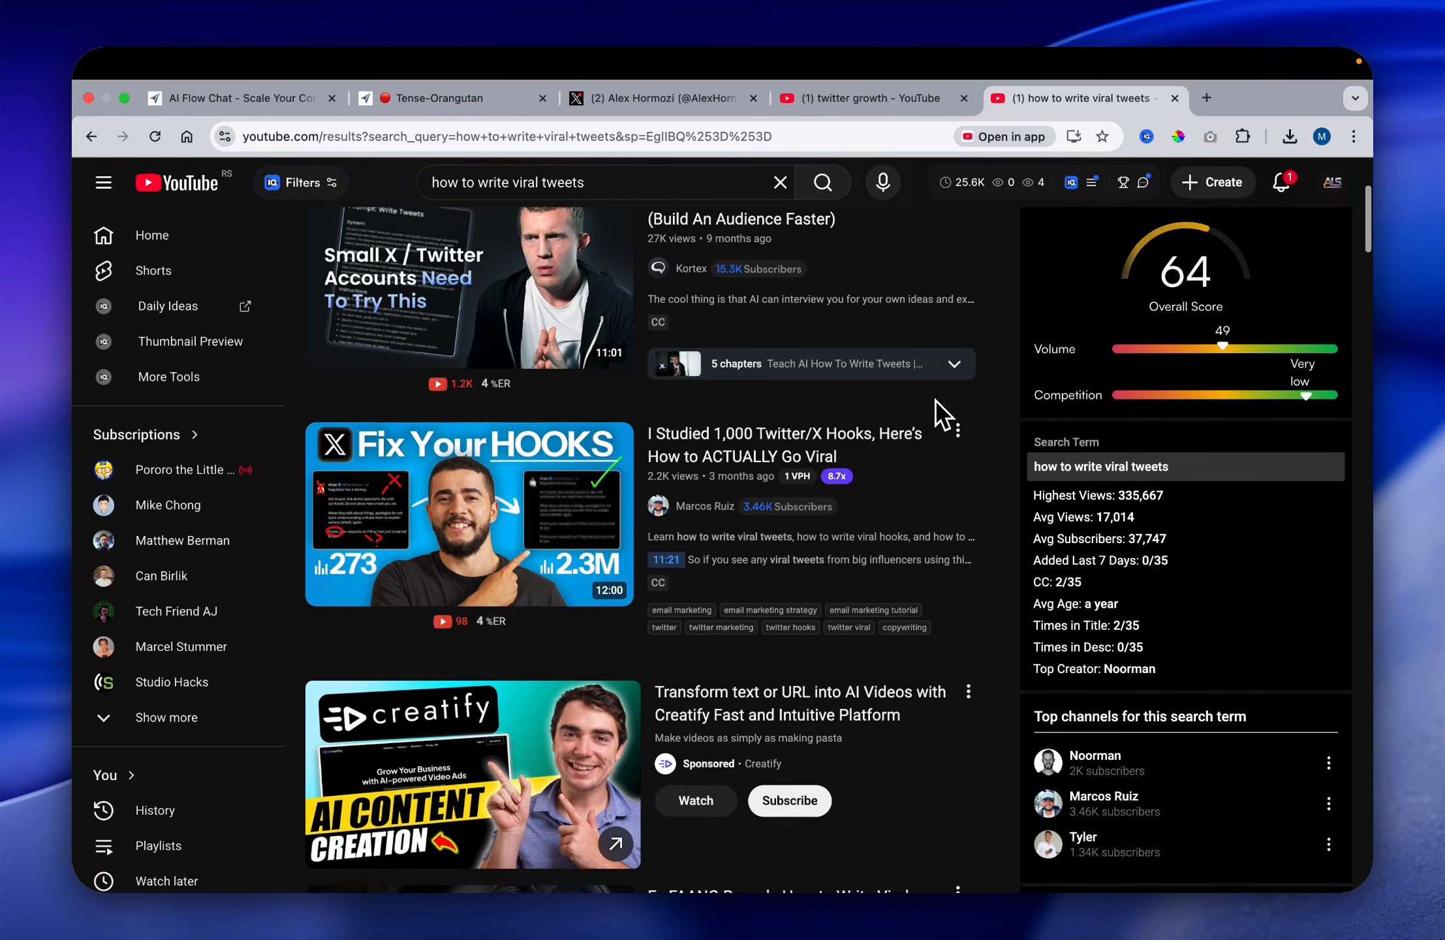
pyautogui.scroll(1, 936, 409)
pyautogui.scroll(-1, 983, 457)
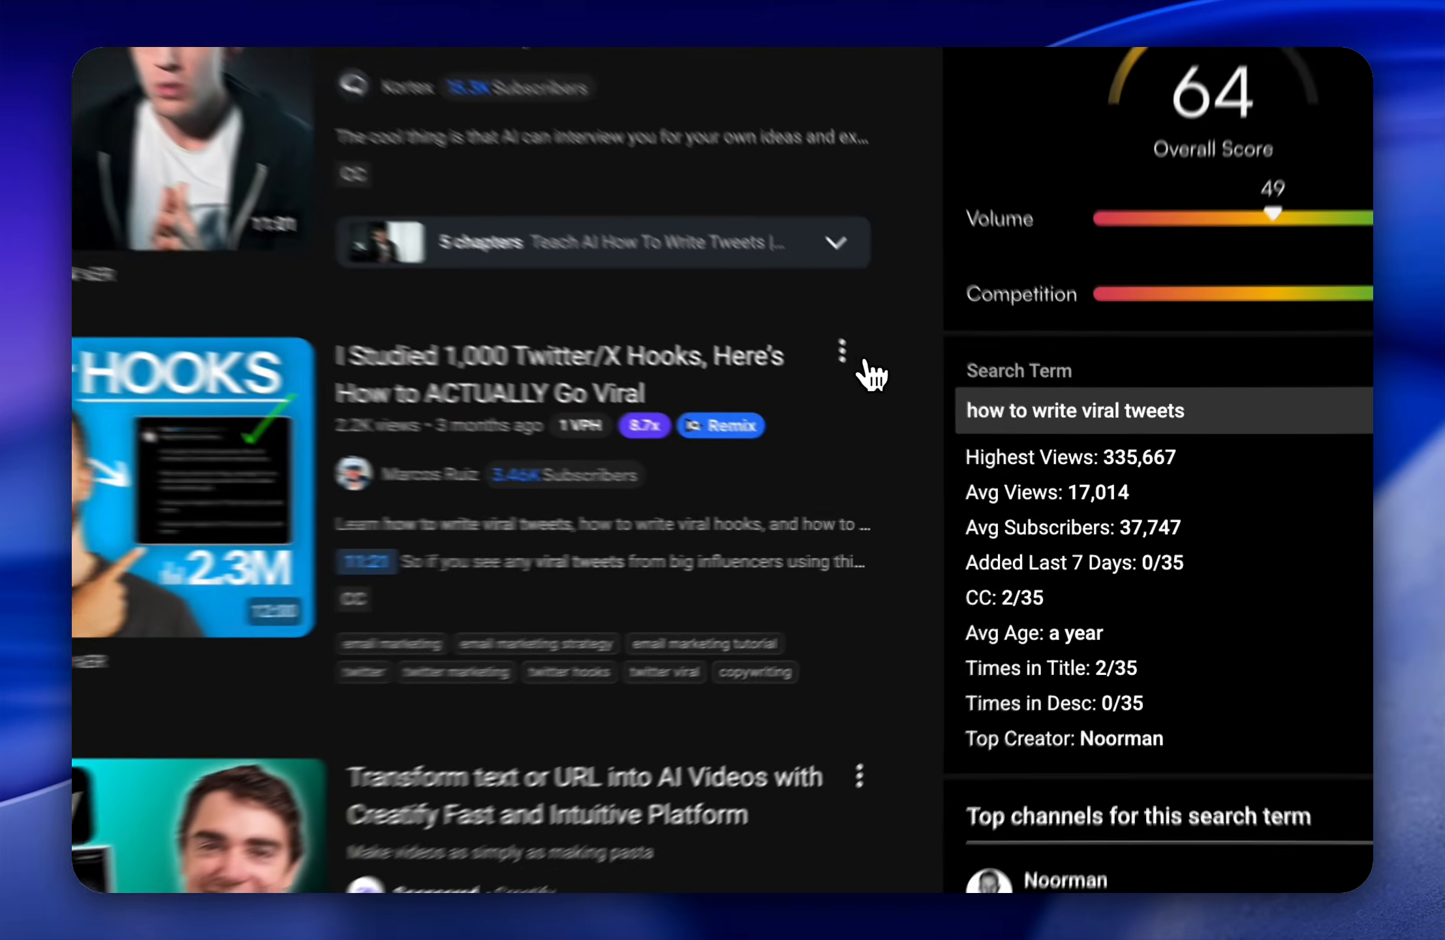
# Step: Copy the share link of the video "I Studied 1,000 Twitter/X Hooks" and paste it into the flow as a web node
pyautogui.click(958, 429)
pyautogui.click(1018, 604)
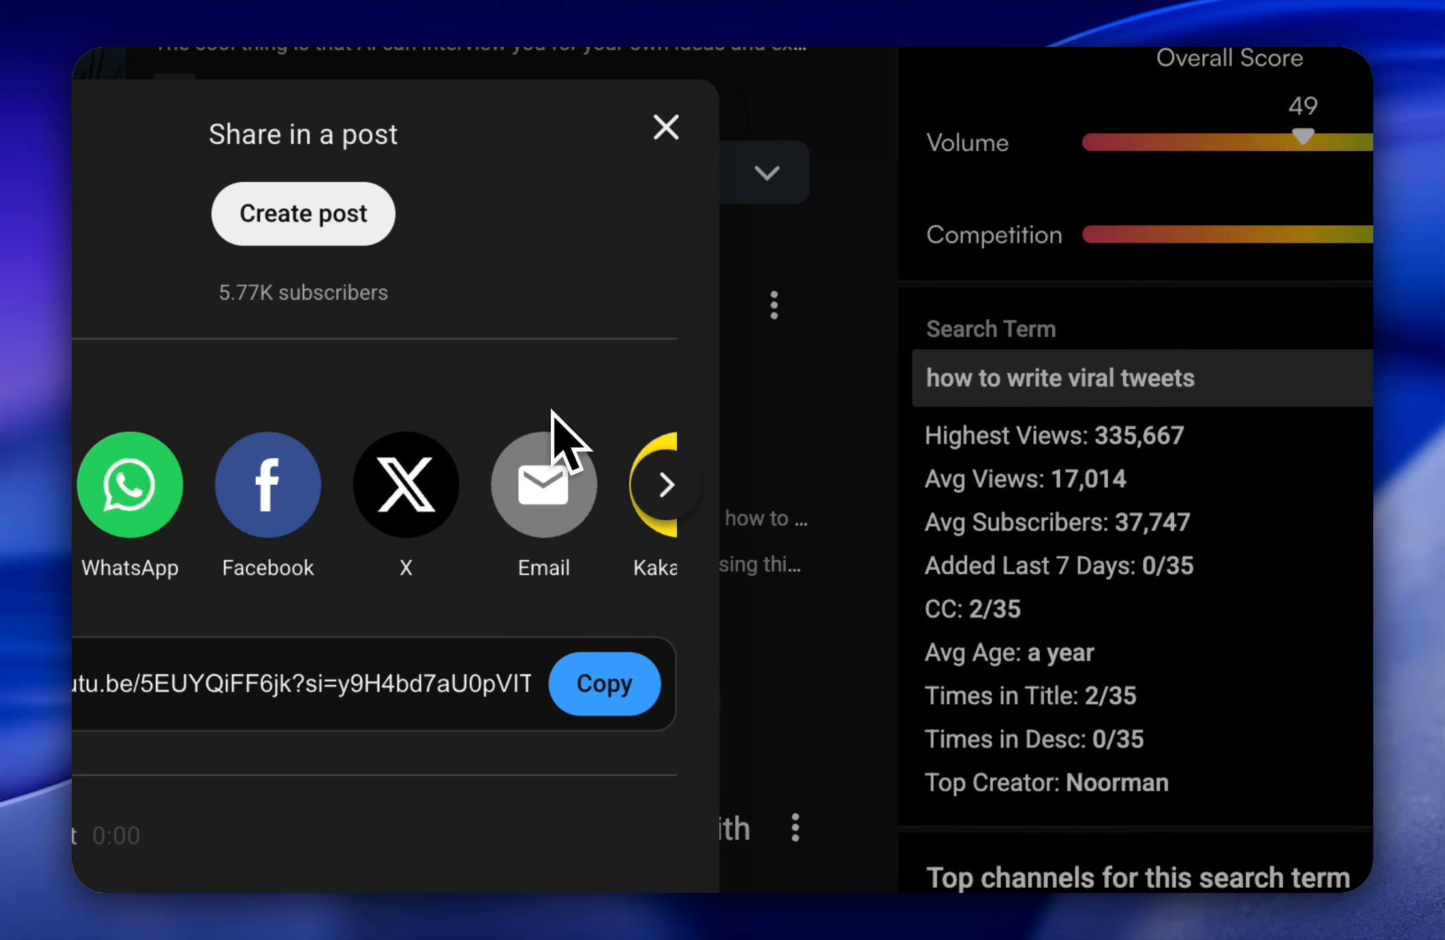
pyautogui.click(622, 692)
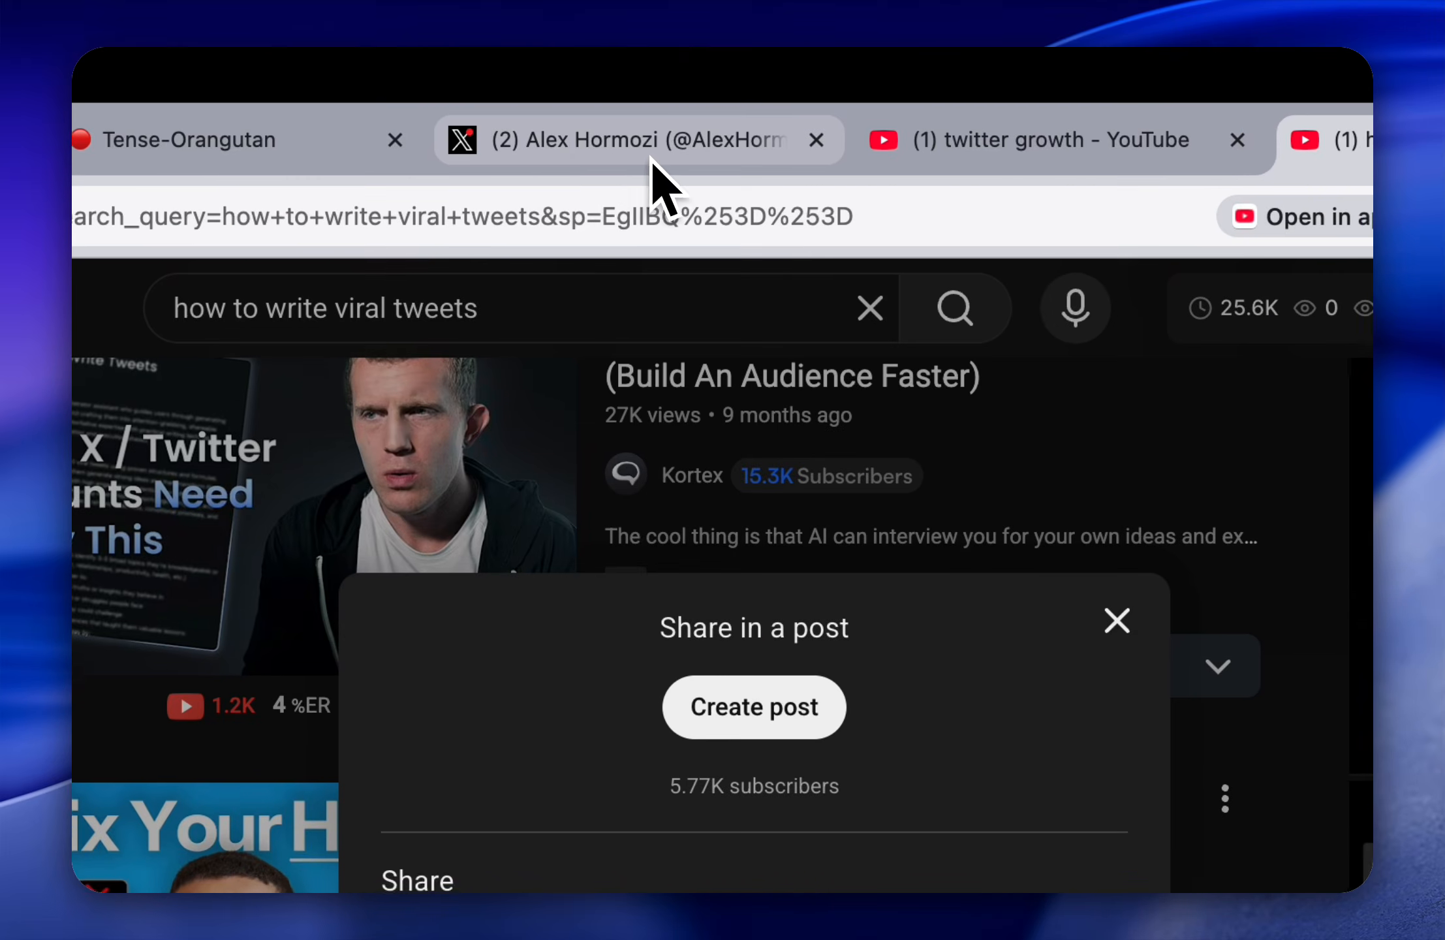
pyautogui.click(287, 149)
pyautogui.press('super+v')
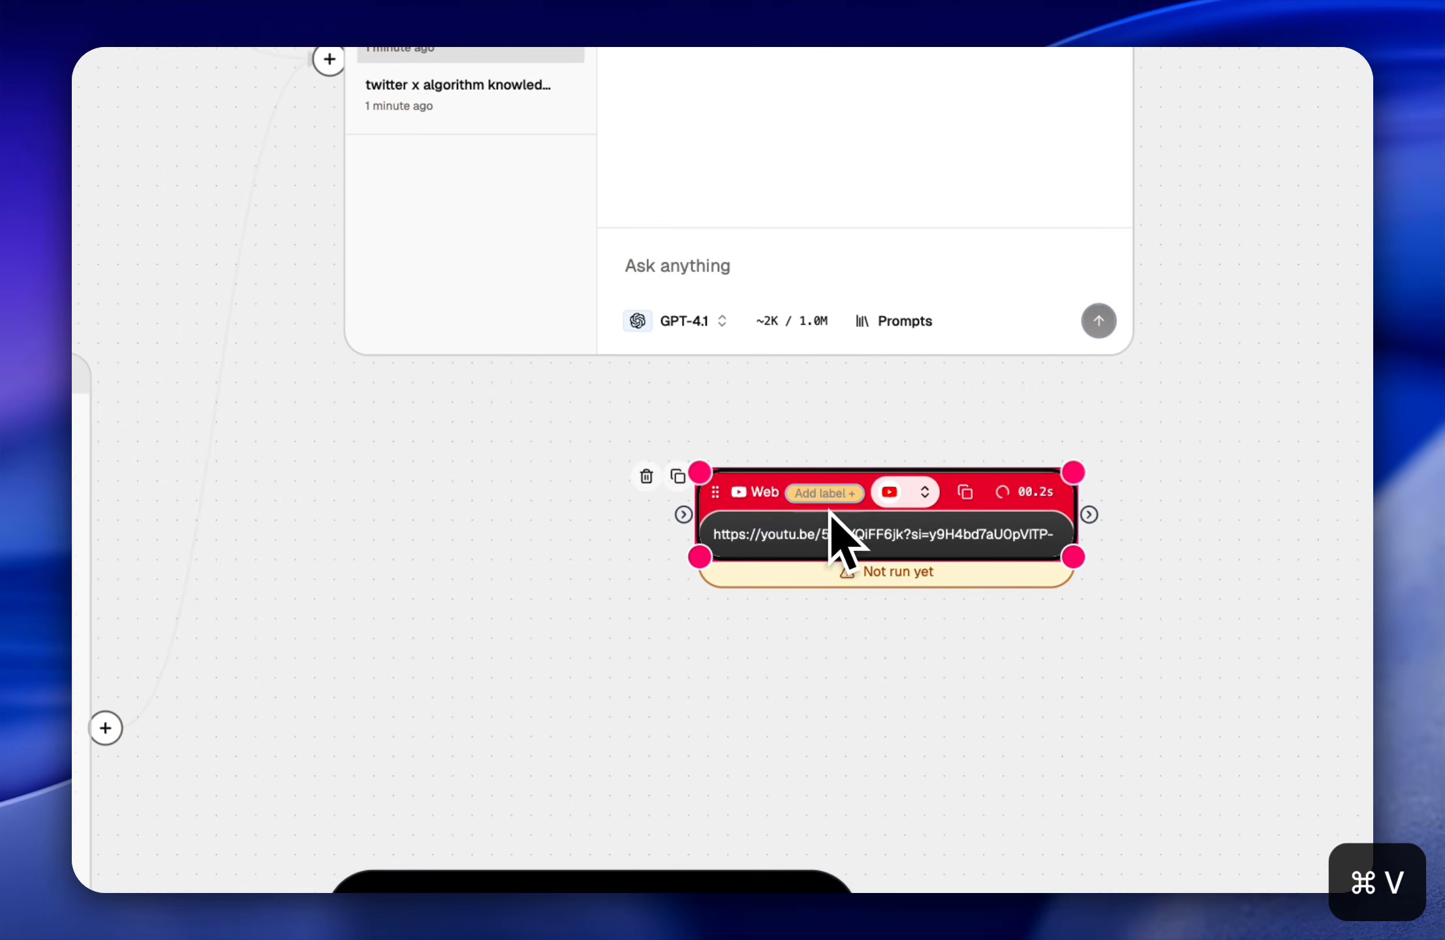
# Step: Return to the YouTube results, close the share dialog and look further down for another video on viral tweets
pyautogui.click(1022, 101)
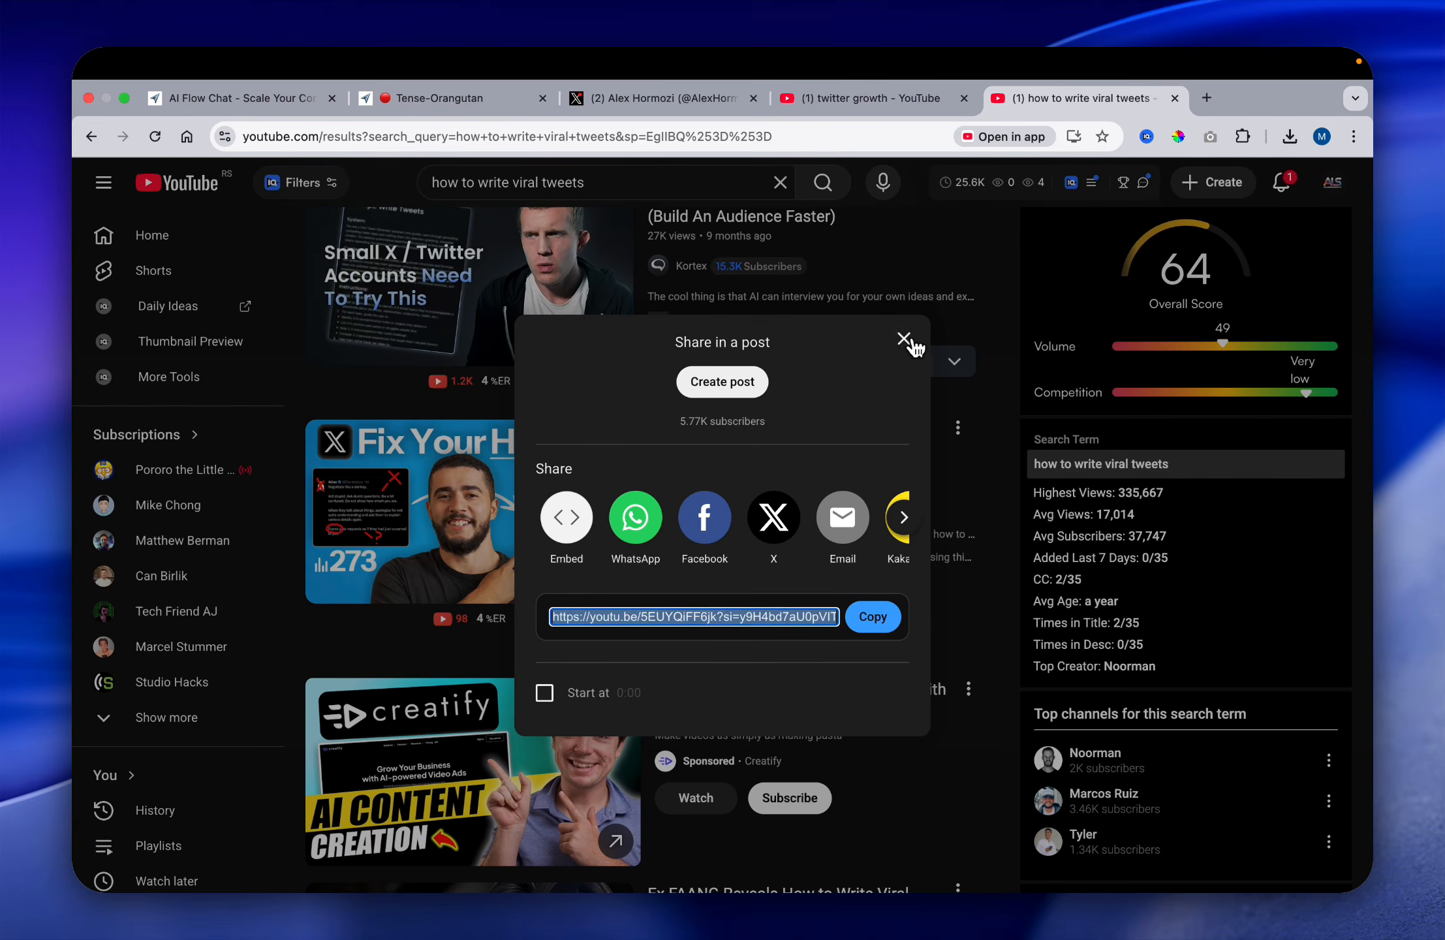
pyautogui.click(911, 342)
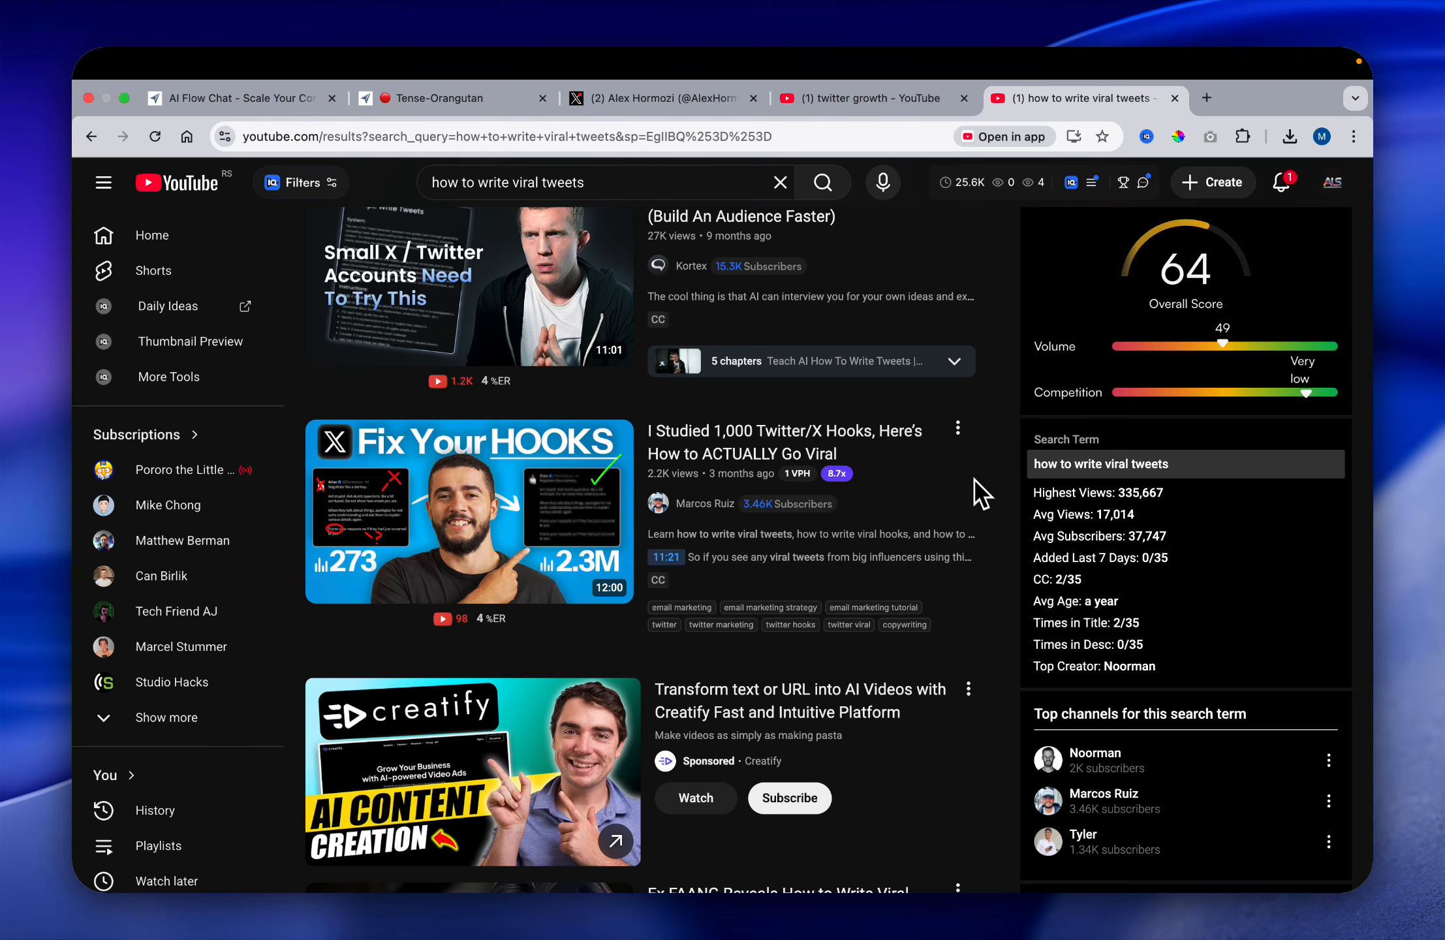
pyautogui.scroll(-5, 1010, 558)
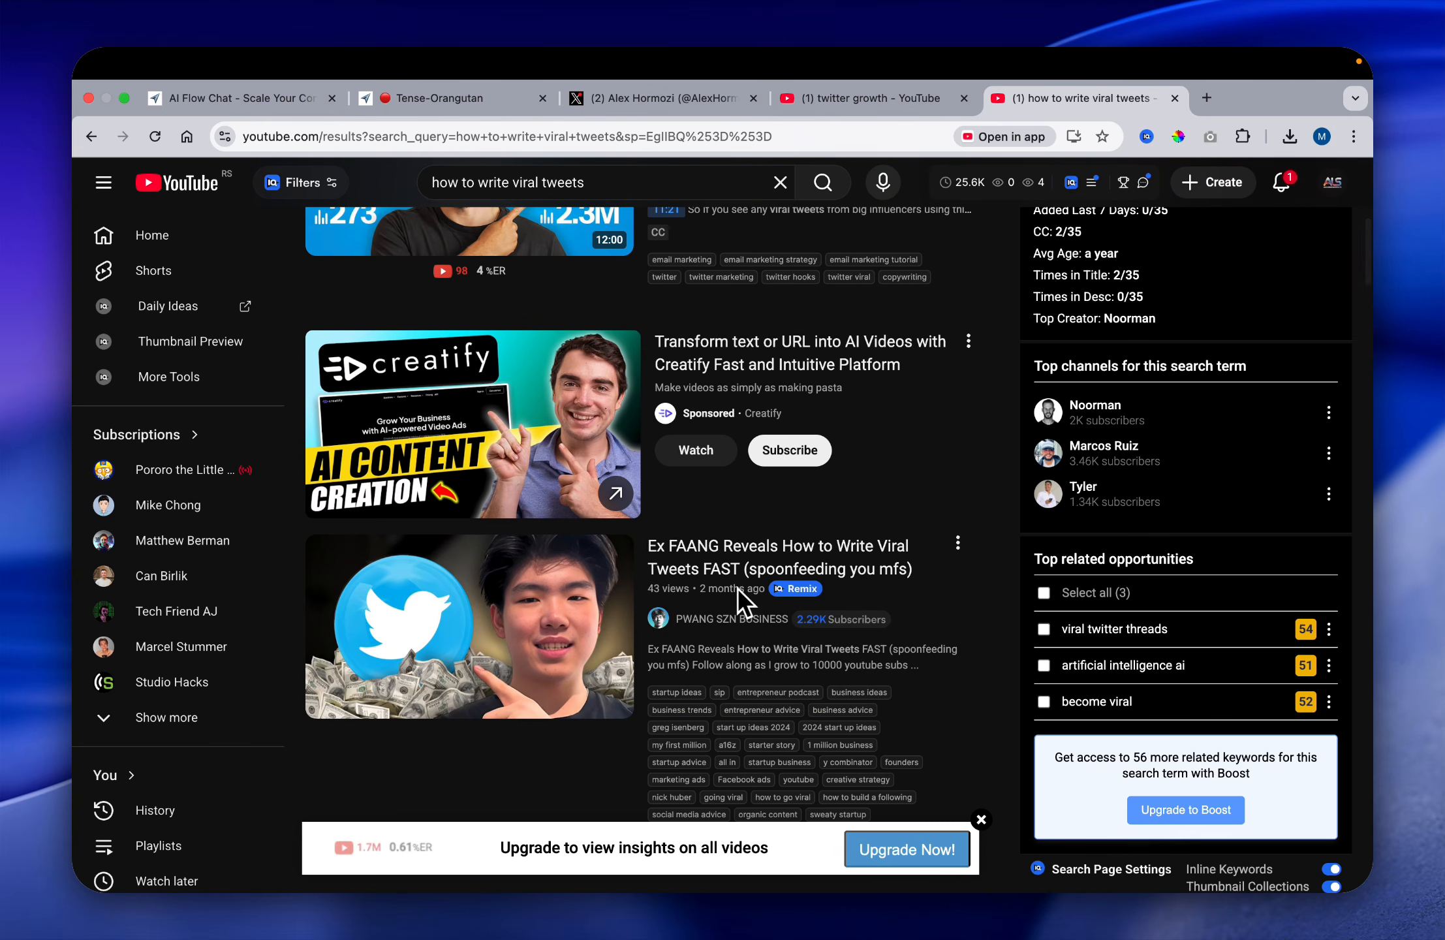
pyautogui.scroll(-1, 877, 594)
pyautogui.scroll(-1, 977, 535)
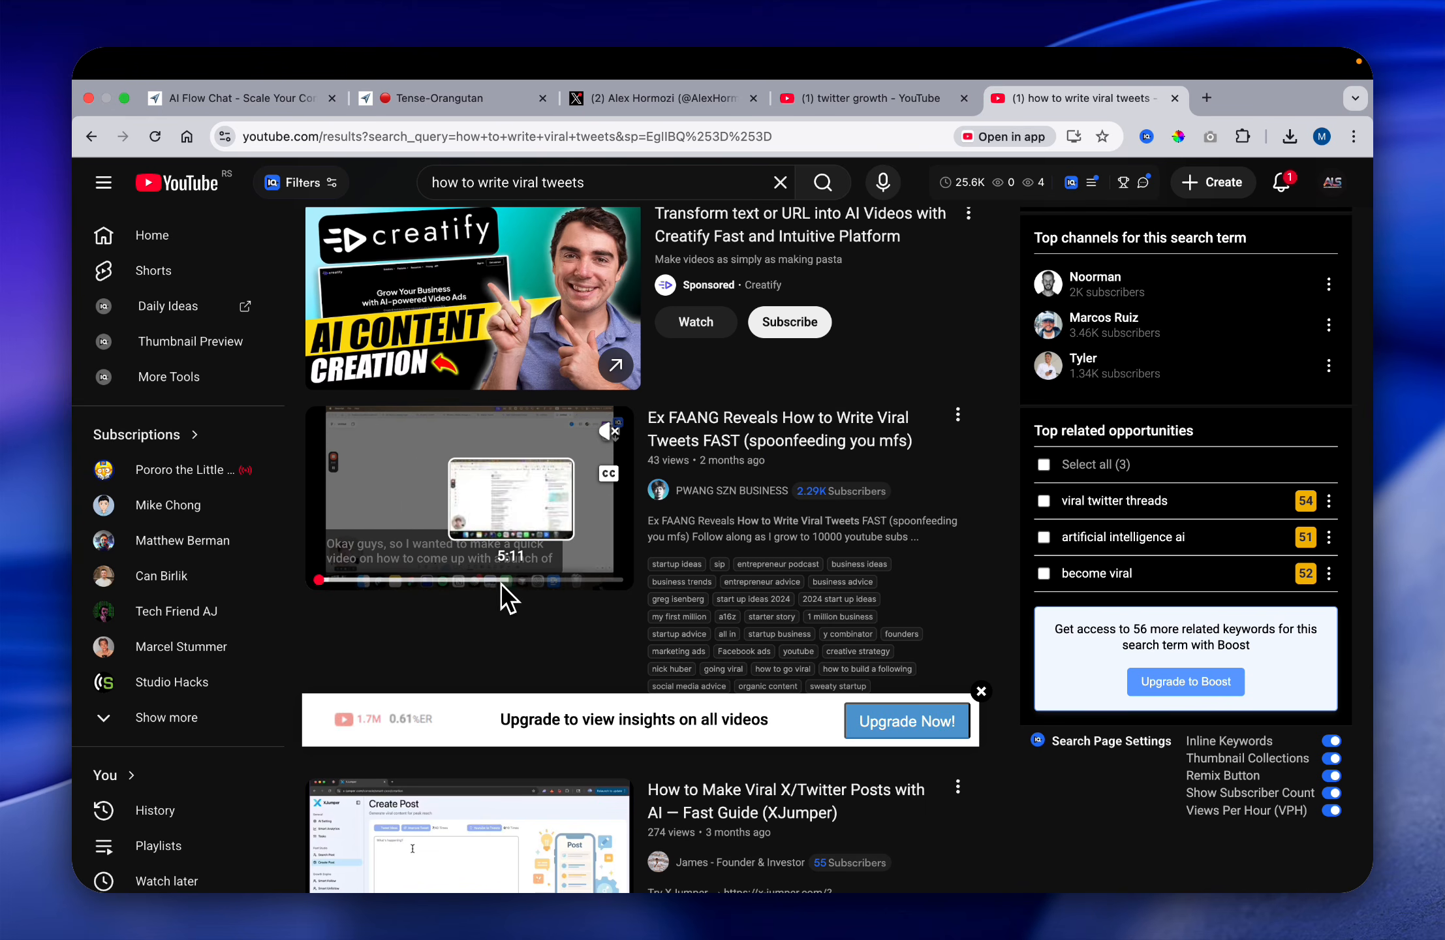
pyautogui.scroll(-10, 900, 555)
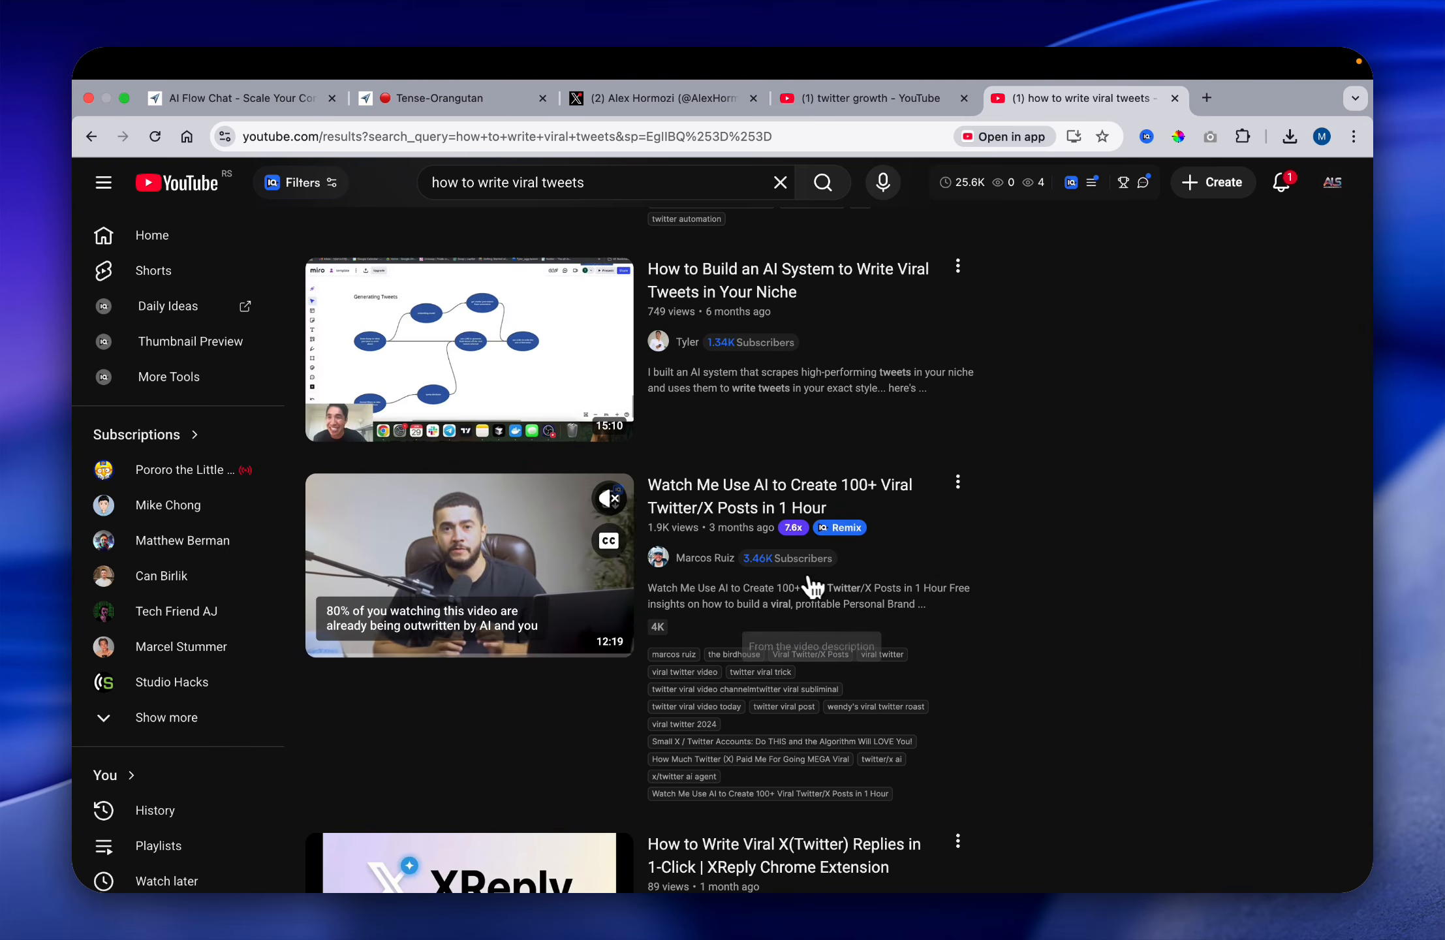
pyautogui.scroll(-8, 814, 585)
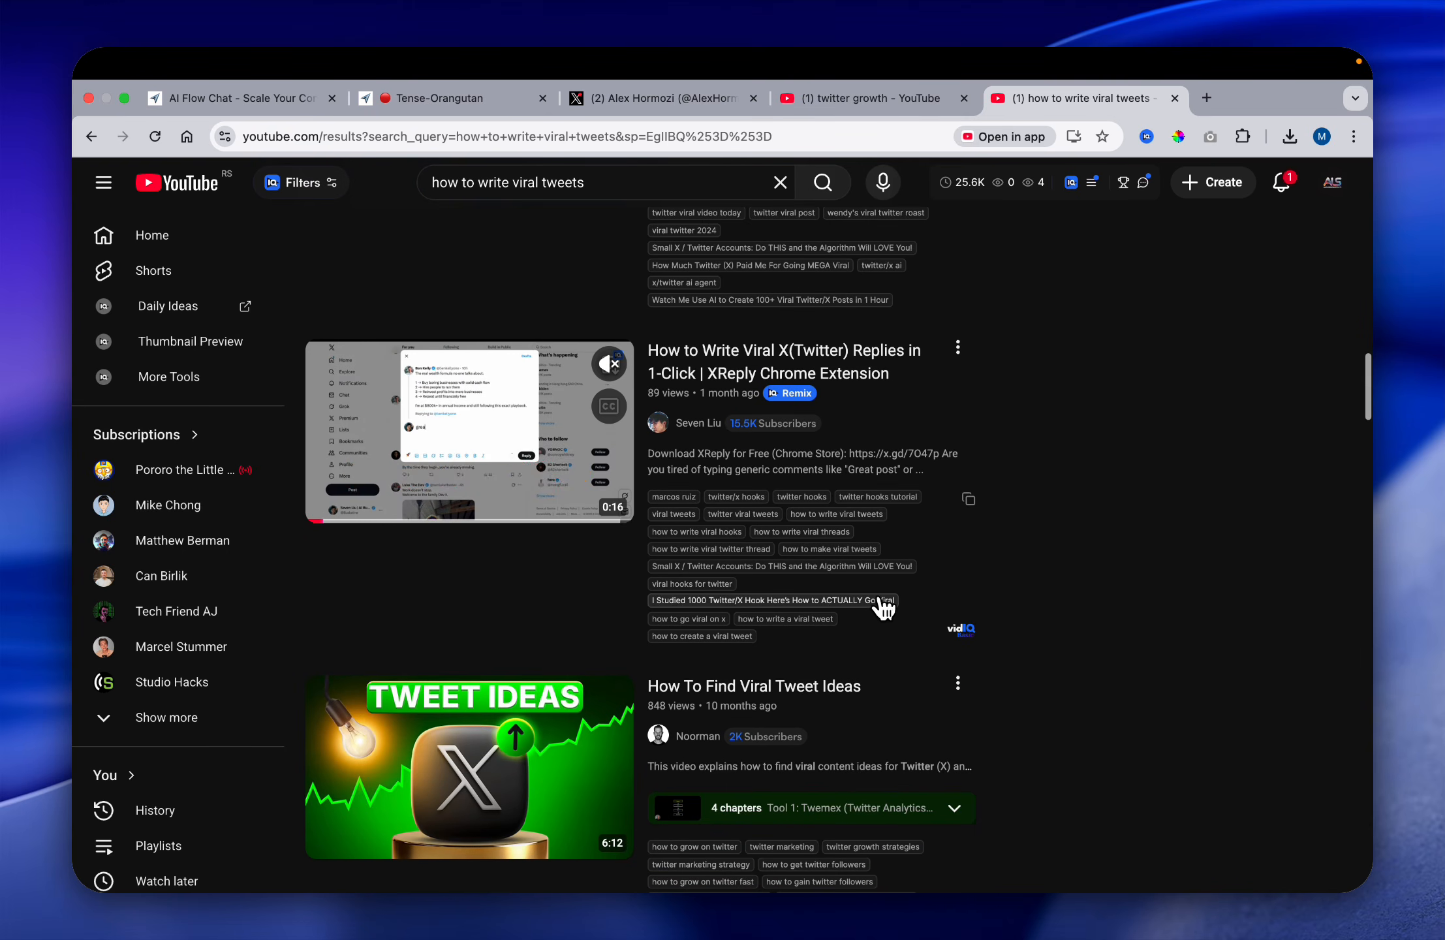
pyautogui.scroll(-2, 888, 610)
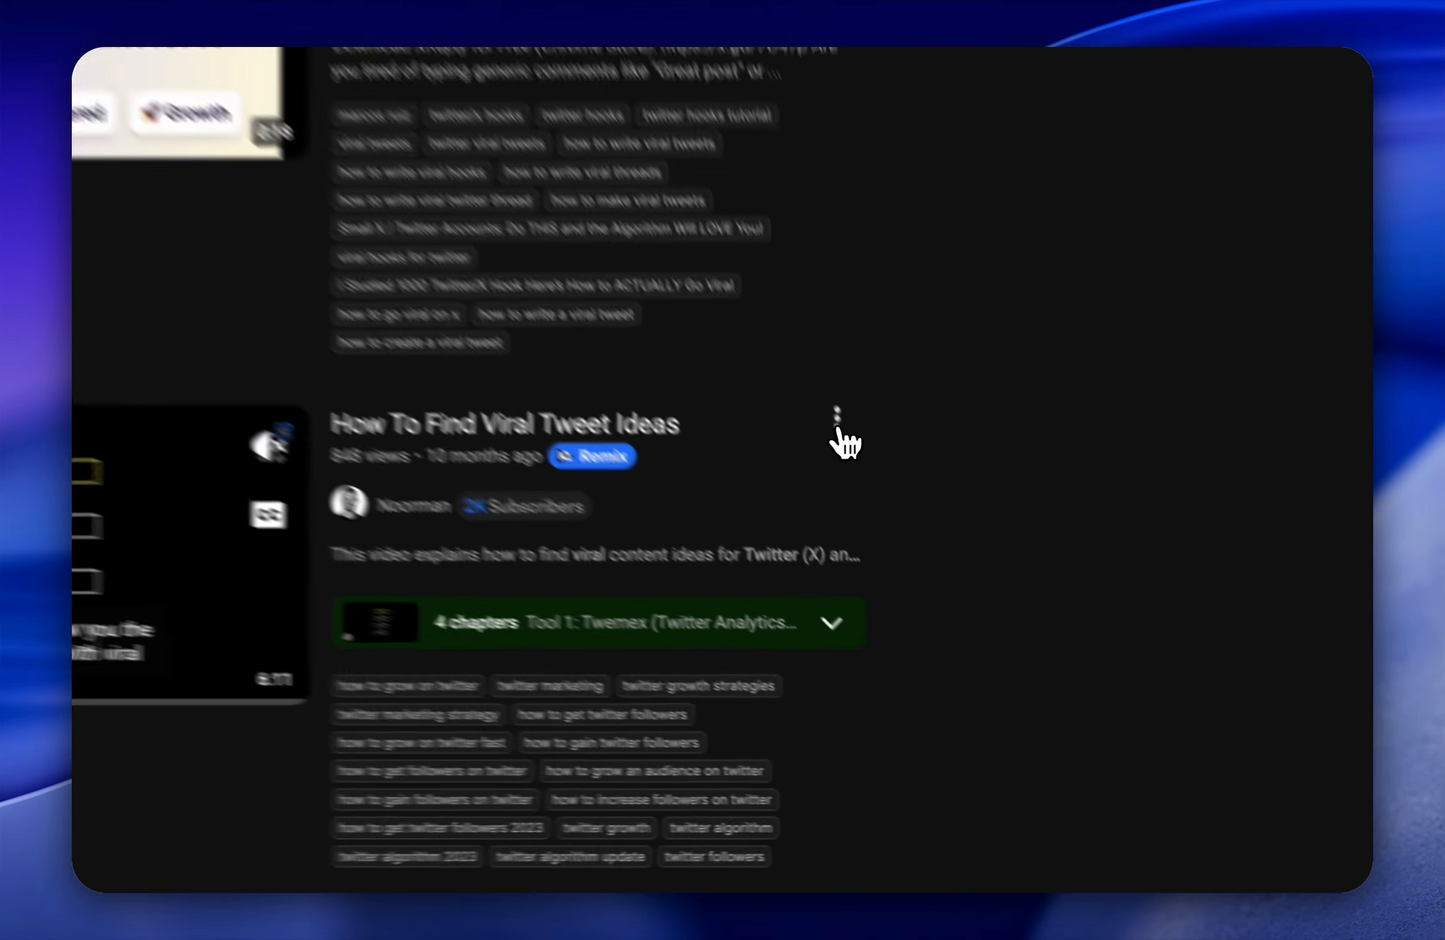
# Step: Copy the share link of "How To Find Viral Tweet Ideas" and paste it into the flow as a web node
pyautogui.click(958, 581)
pyautogui.click(1009, 754)
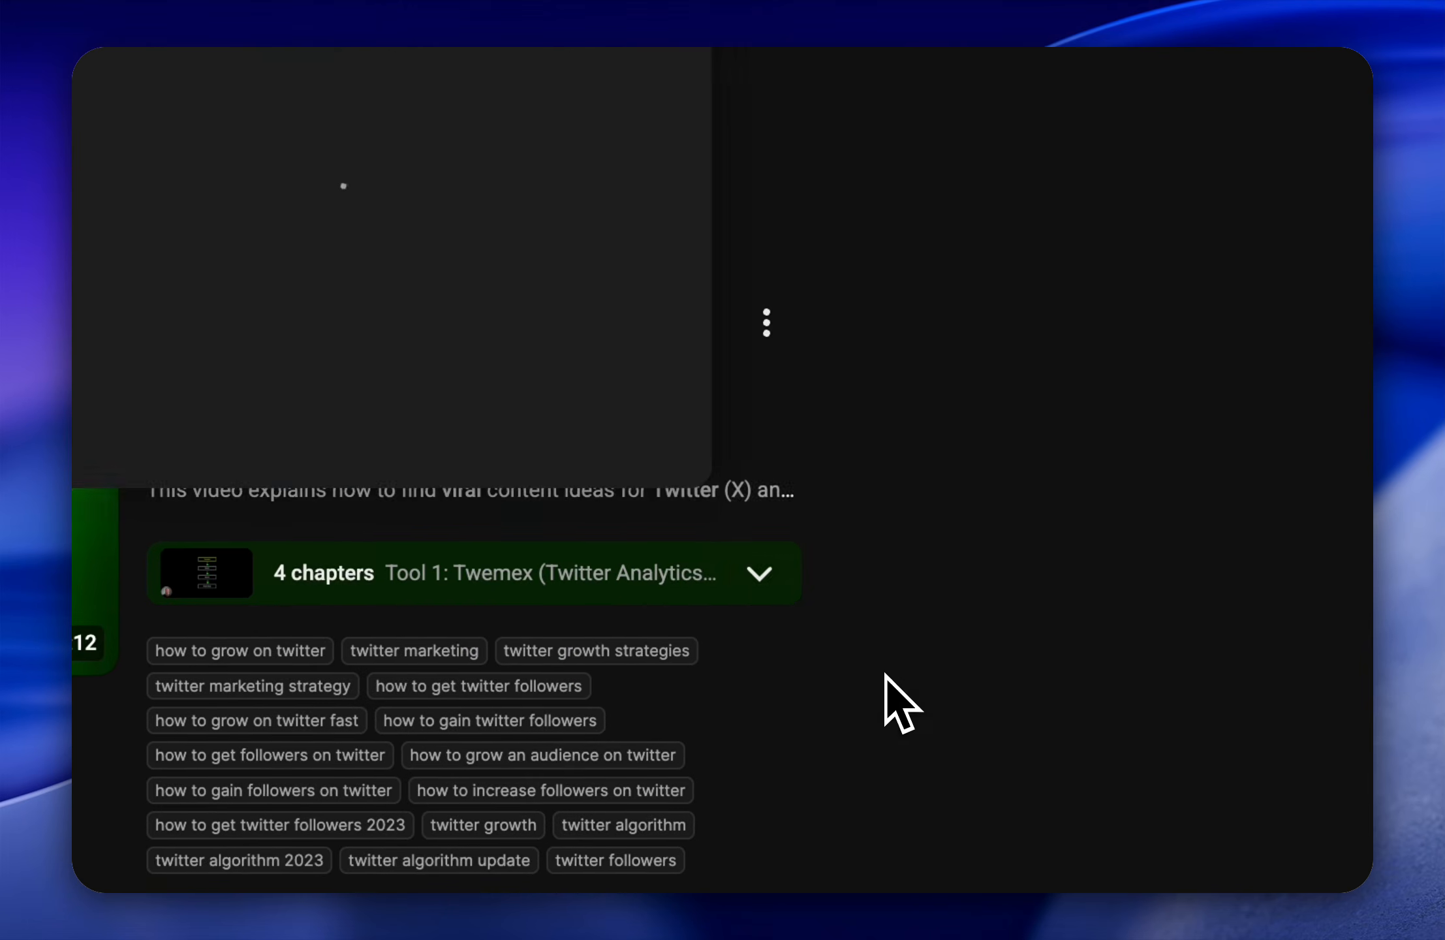
pyautogui.click(591, 401)
pyautogui.click(517, 161)
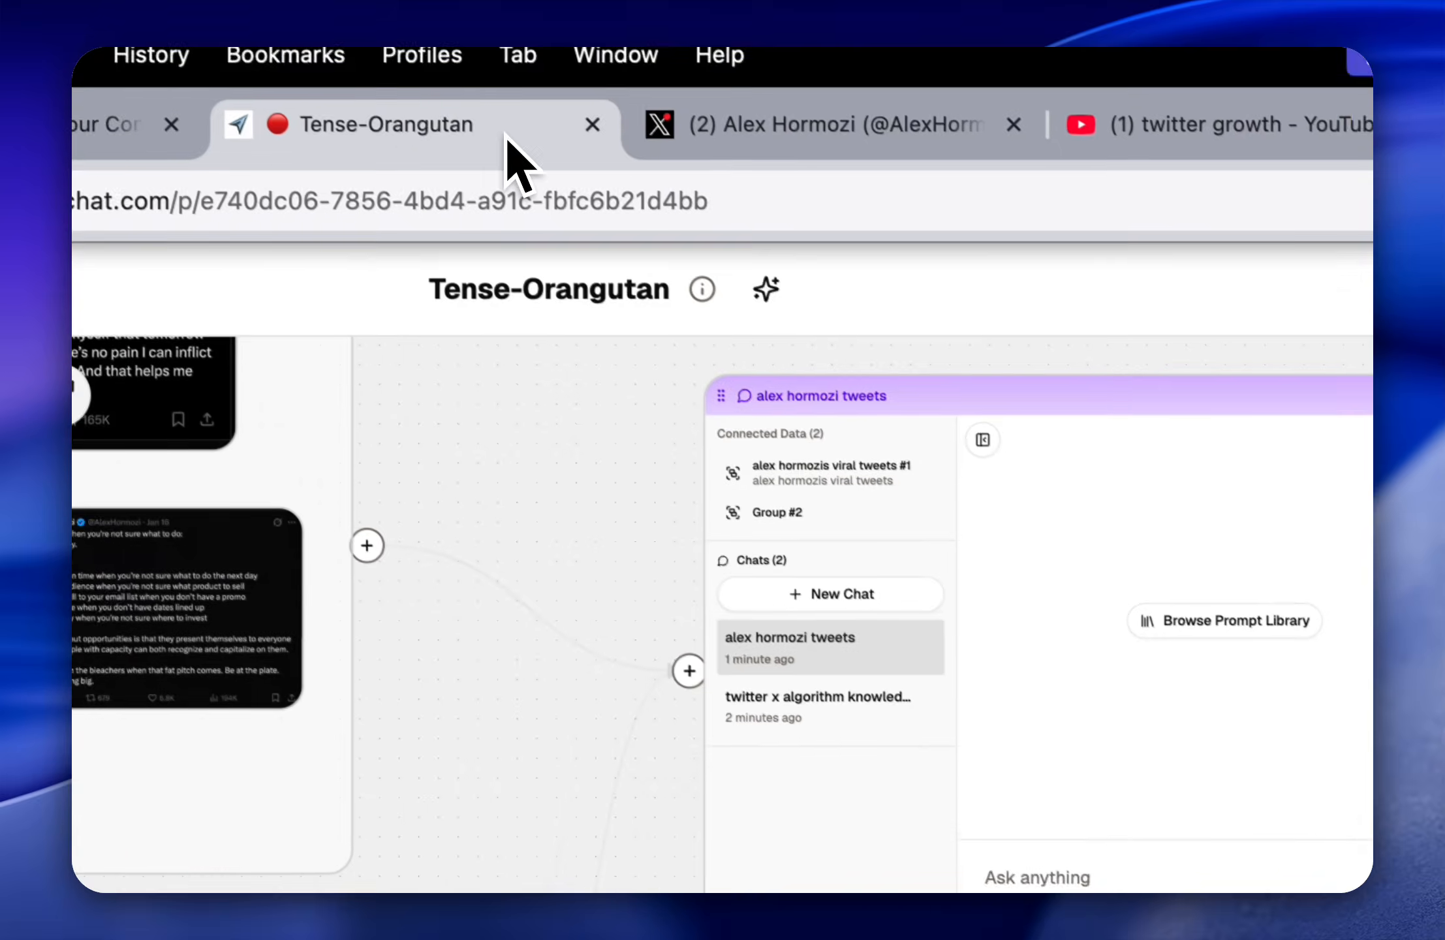
pyautogui.press('super+v')
# Step: Move the "Fix Your Hooks" video node and the newly pasted web node into the lower part of the video group
pyautogui.scroll(-5, 979, 685)
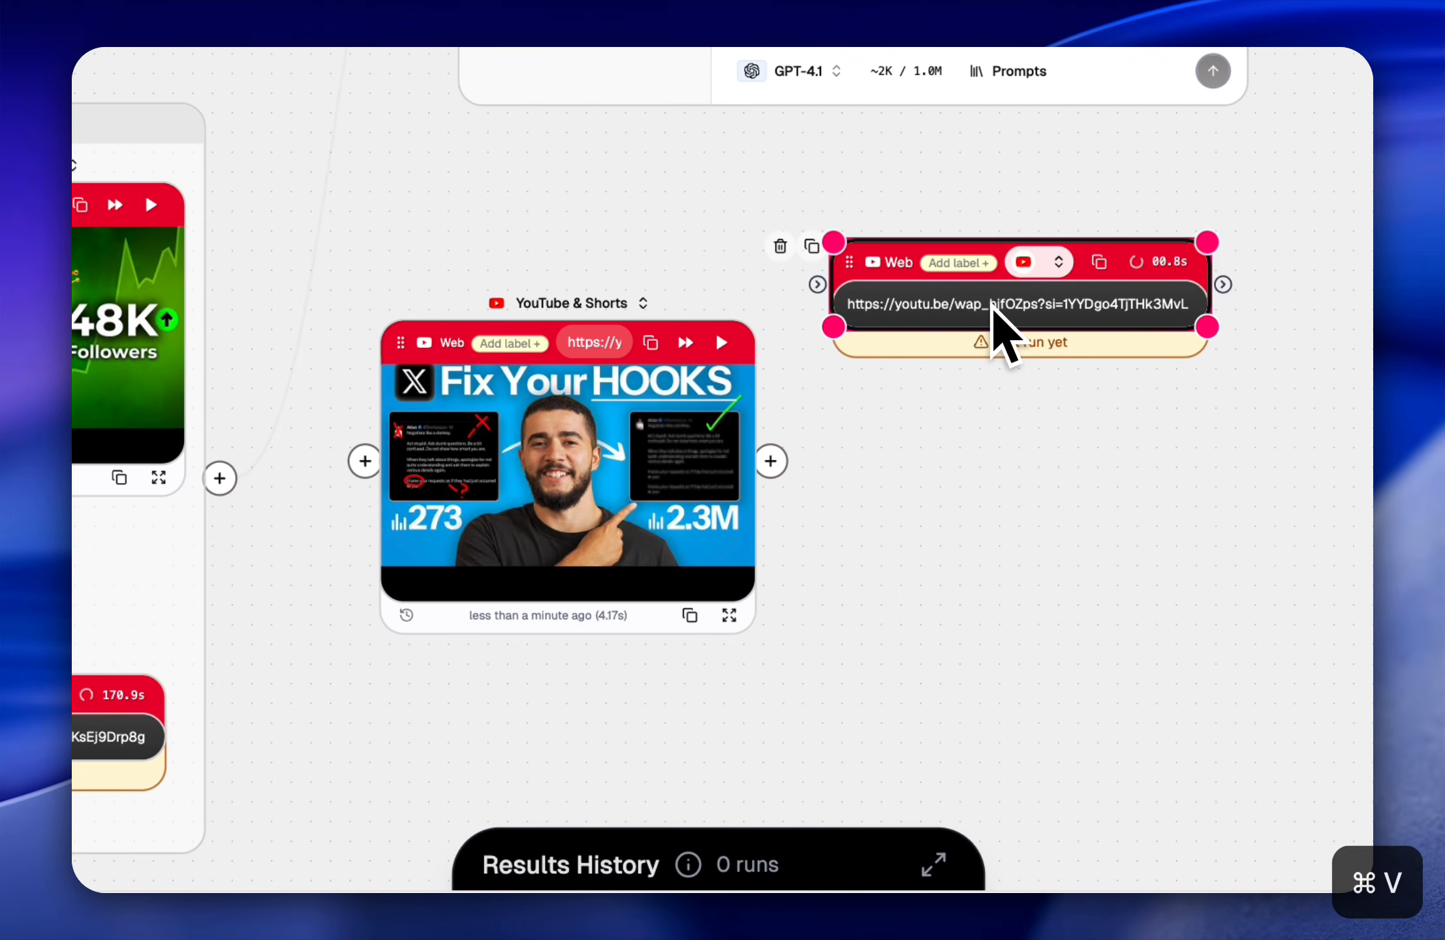
pyautogui.moveTo(965, 317); pyautogui.dragTo(941, 433)
pyautogui.hscroll(-4, 694, 574)
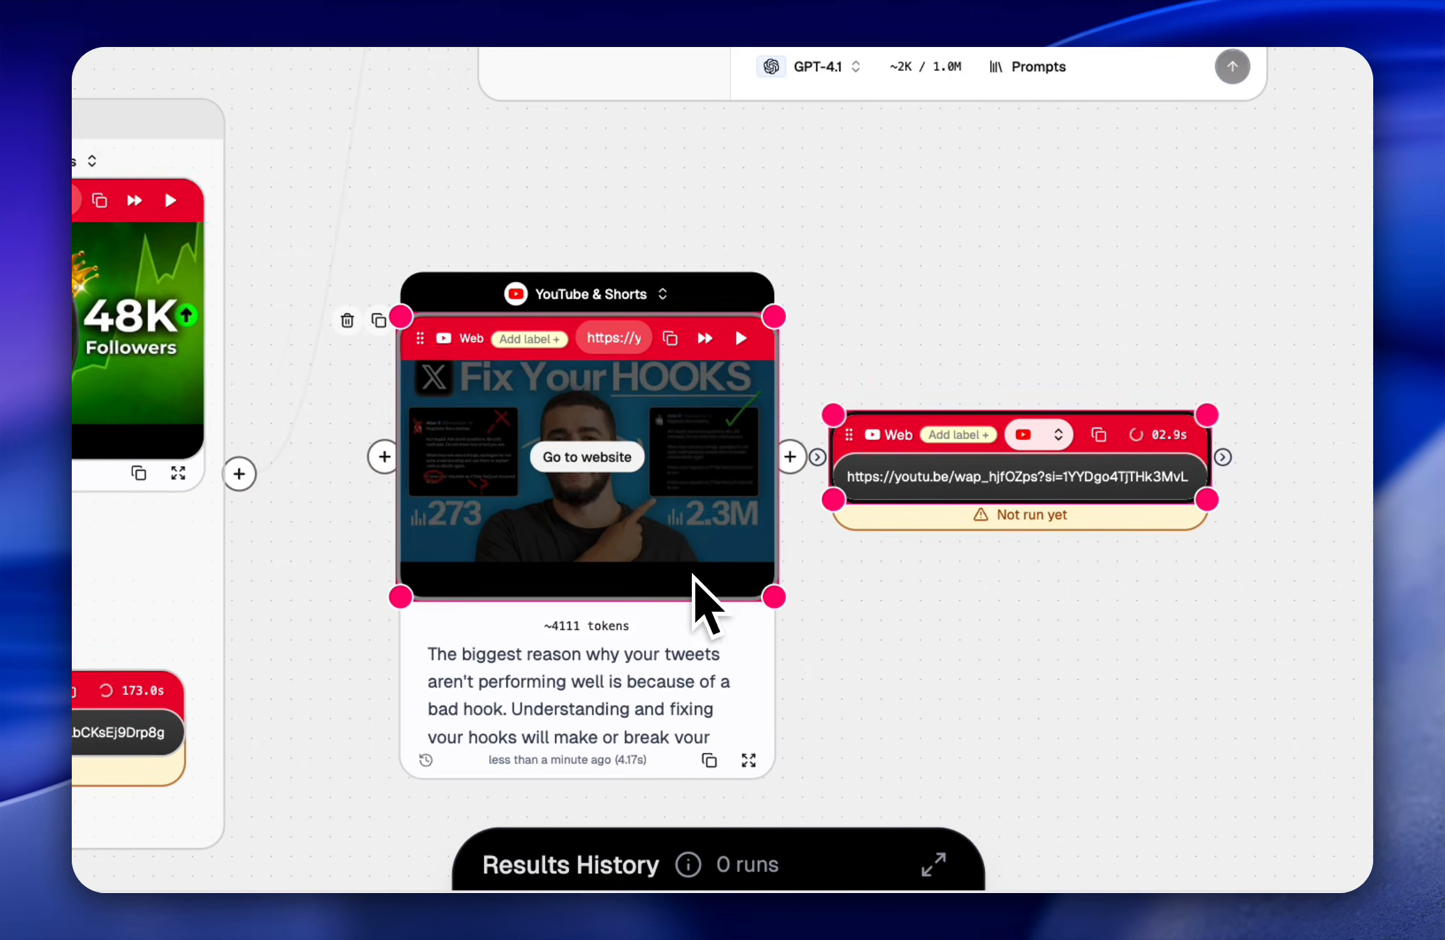
pyautogui.scroll(-3, 679, 584)
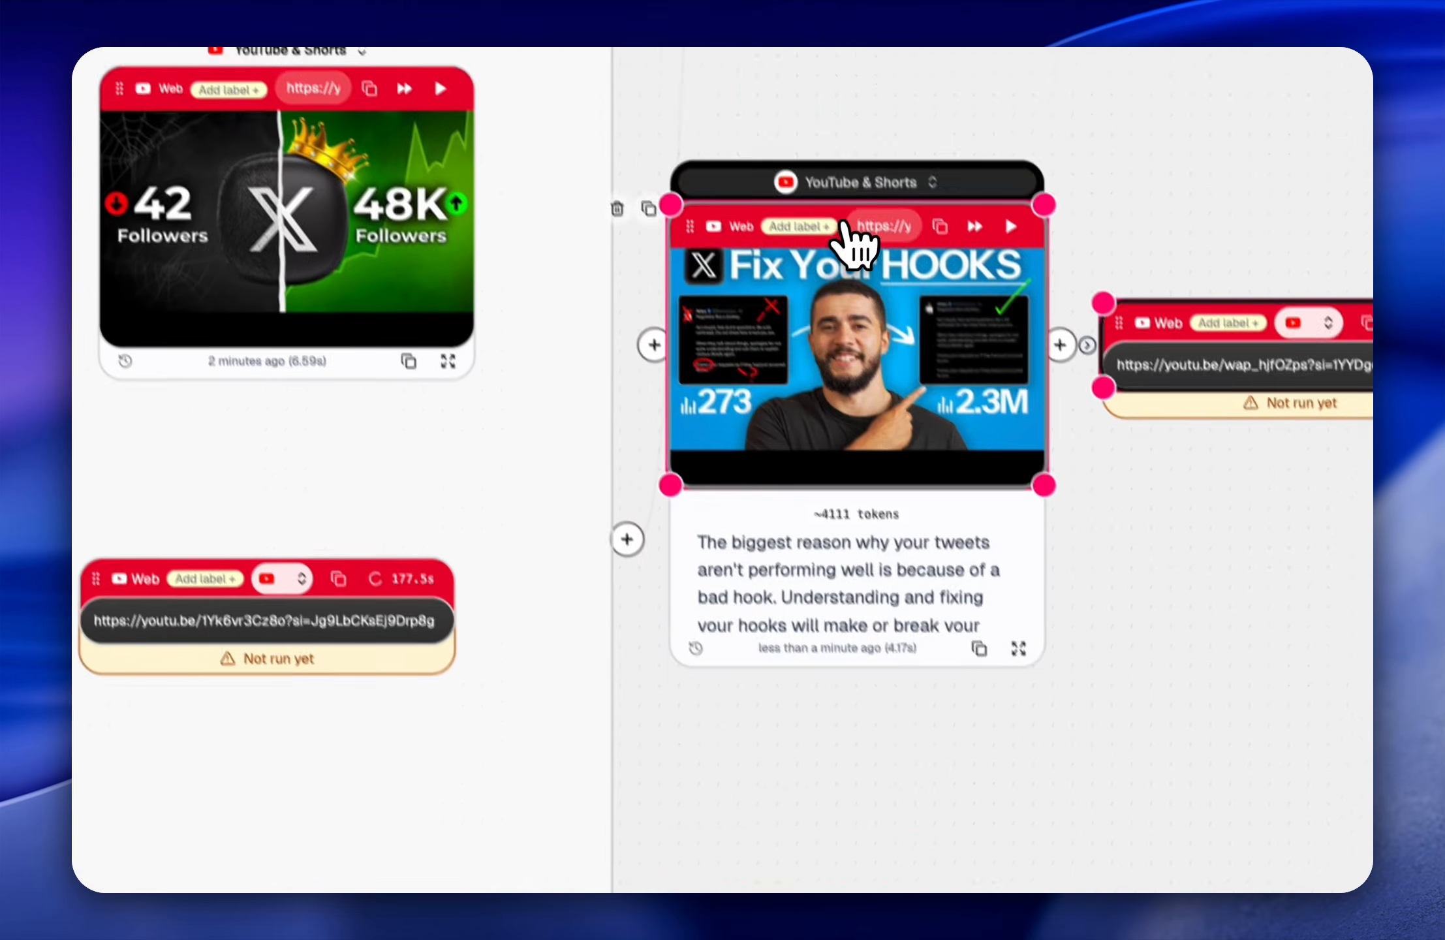
pyautogui.moveTo(849, 228); pyautogui.dragTo(331, 592)
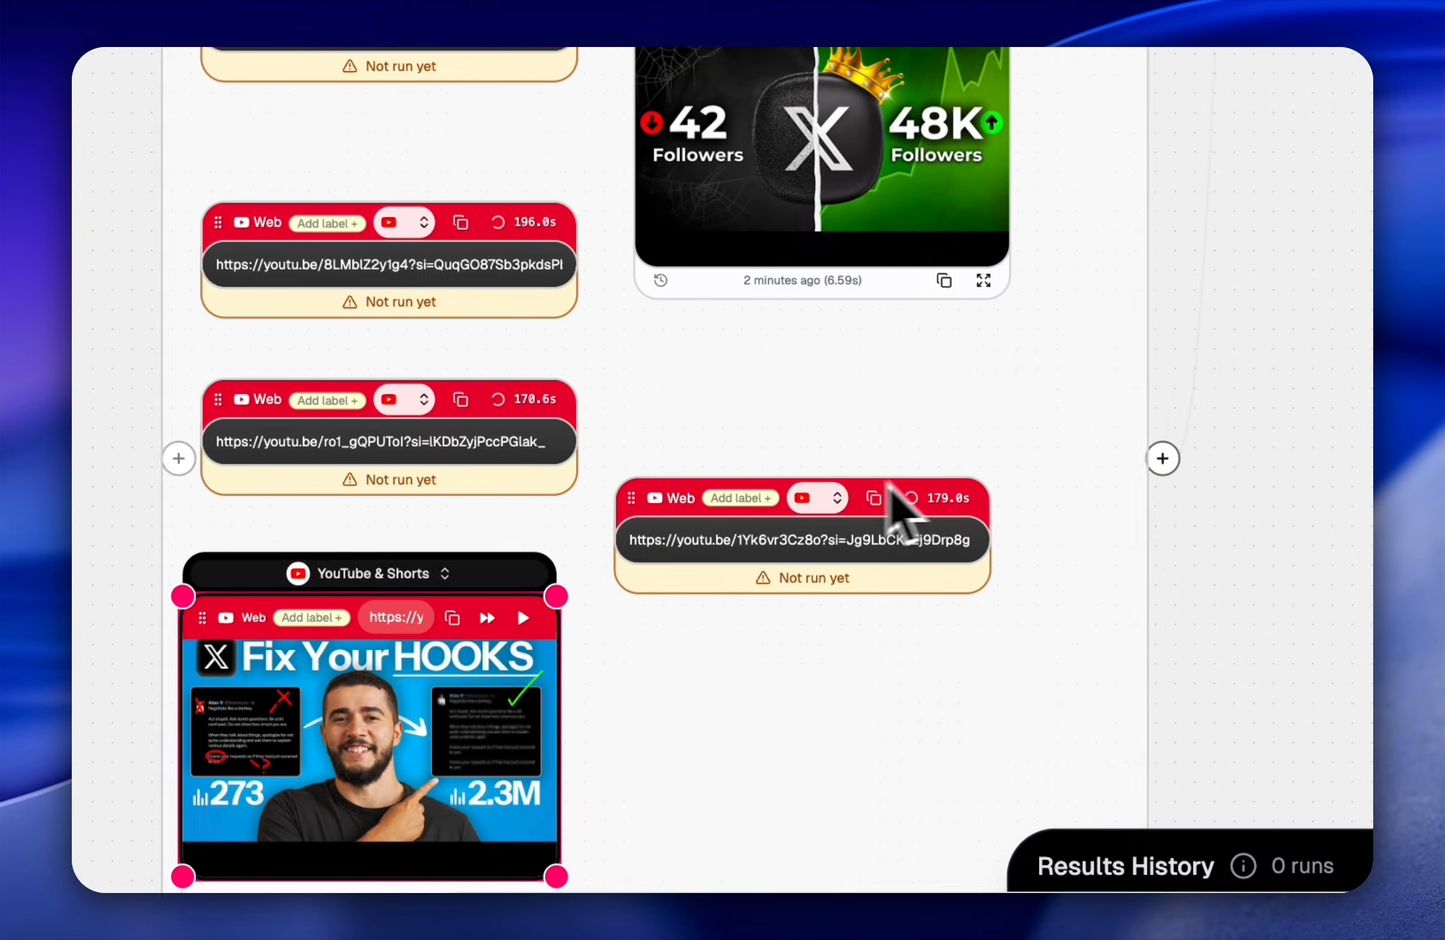
pyautogui.hscroll(5, 891, 555)
pyautogui.moveTo(1057, 286); pyautogui.dragTo(572, 669)
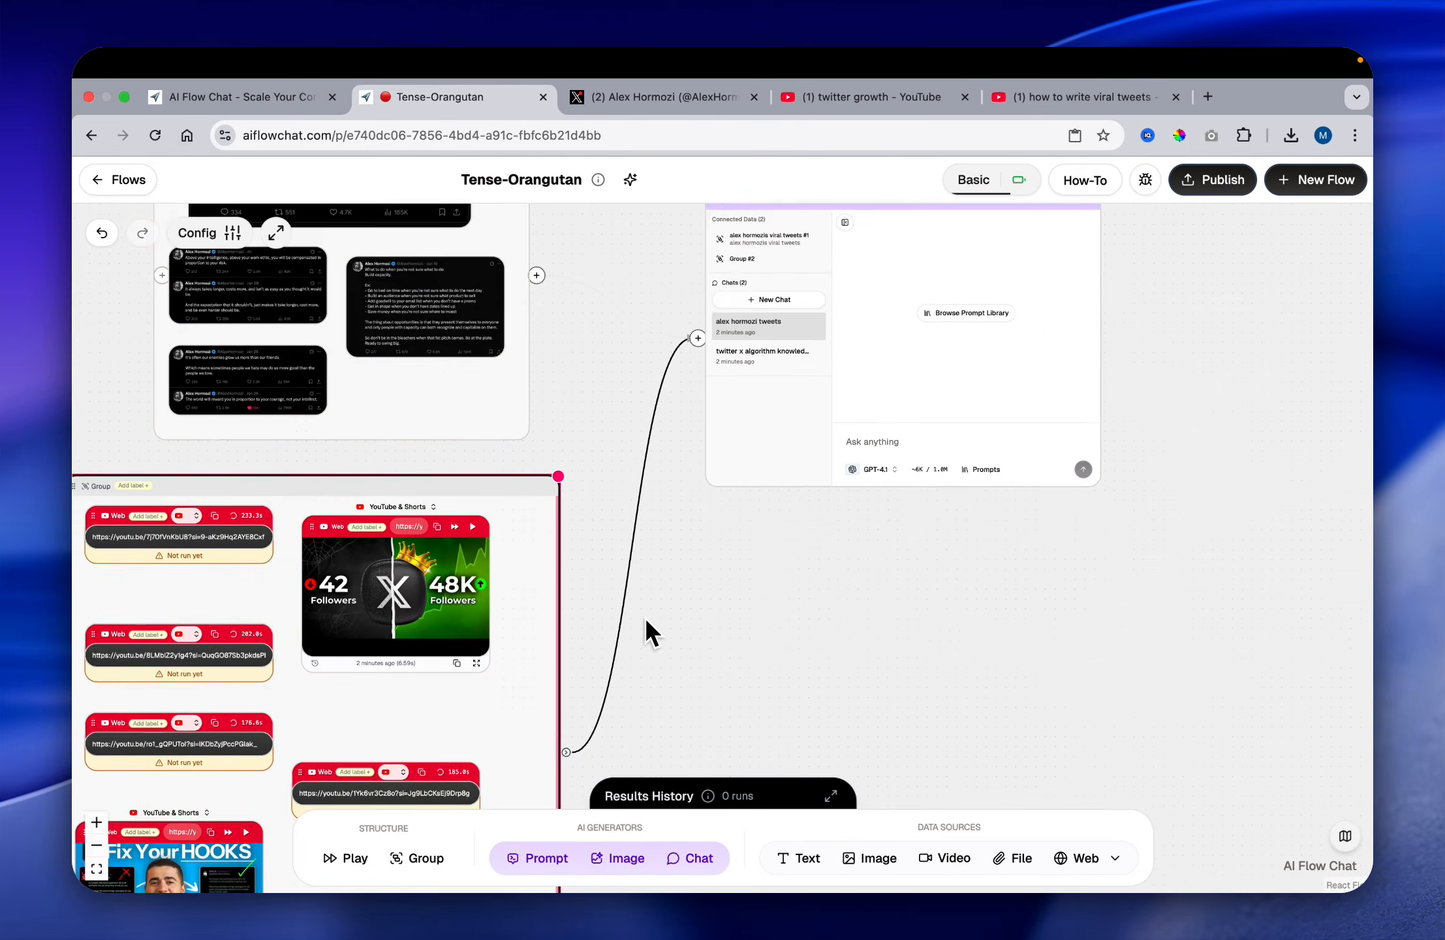
# Step: Adjust the positions of the first web node and the "Fix Your Hooks" video node in the video group's first column
pyautogui.hscroll(-5, 649, 619)
pyautogui.scroll(-3, 649, 619)
pyautogui.click(498, 503)
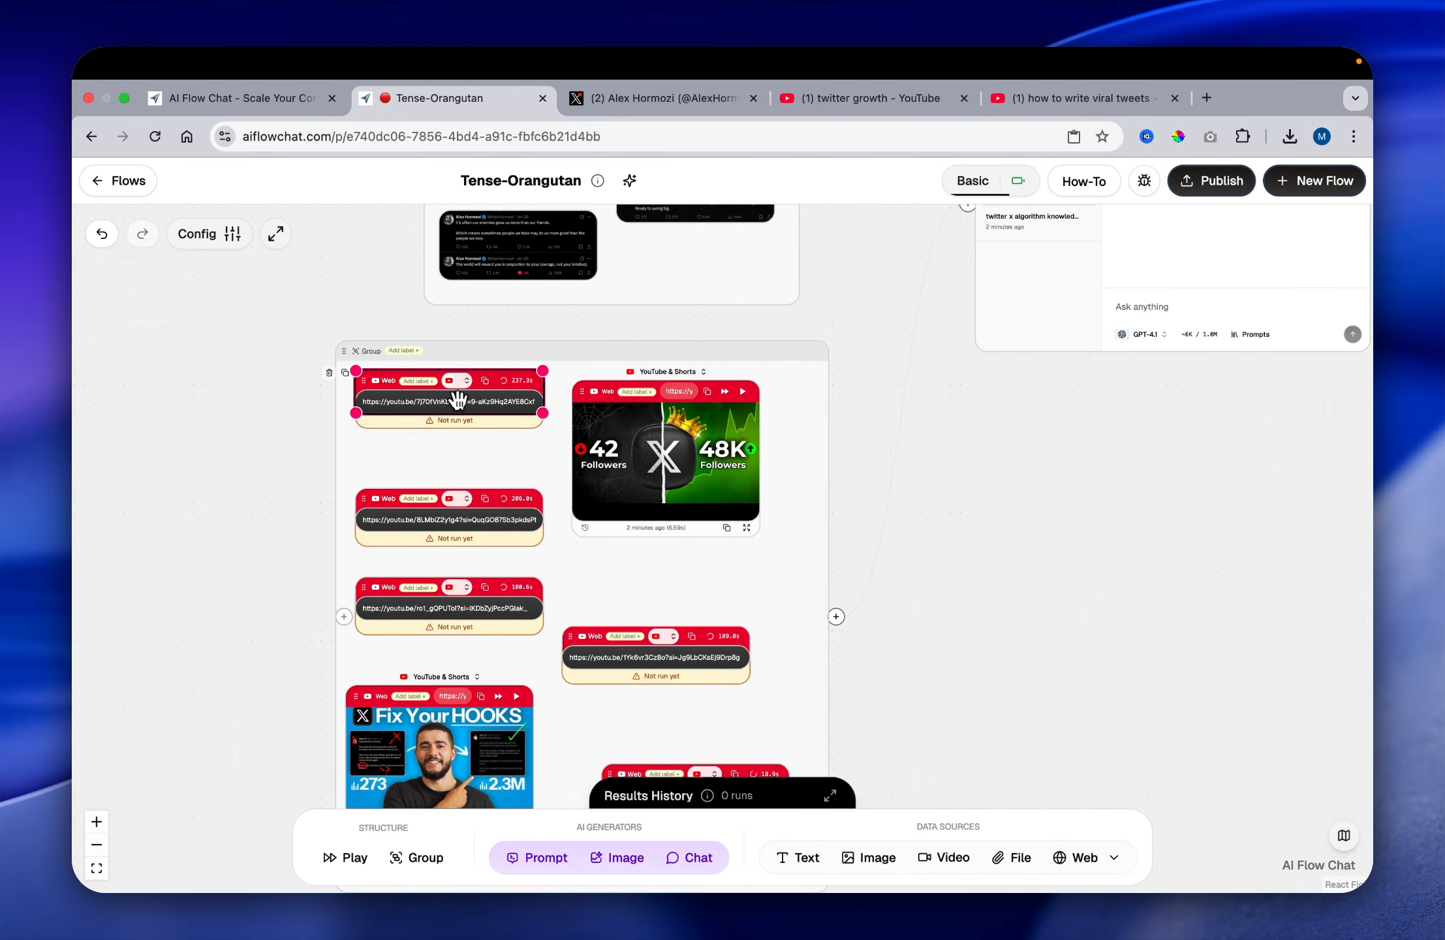
pyautogui.scroll(-2, 519, 578)
pyautogui.hscroll(1, 519, 578)
pyautogui.click(518, 578)
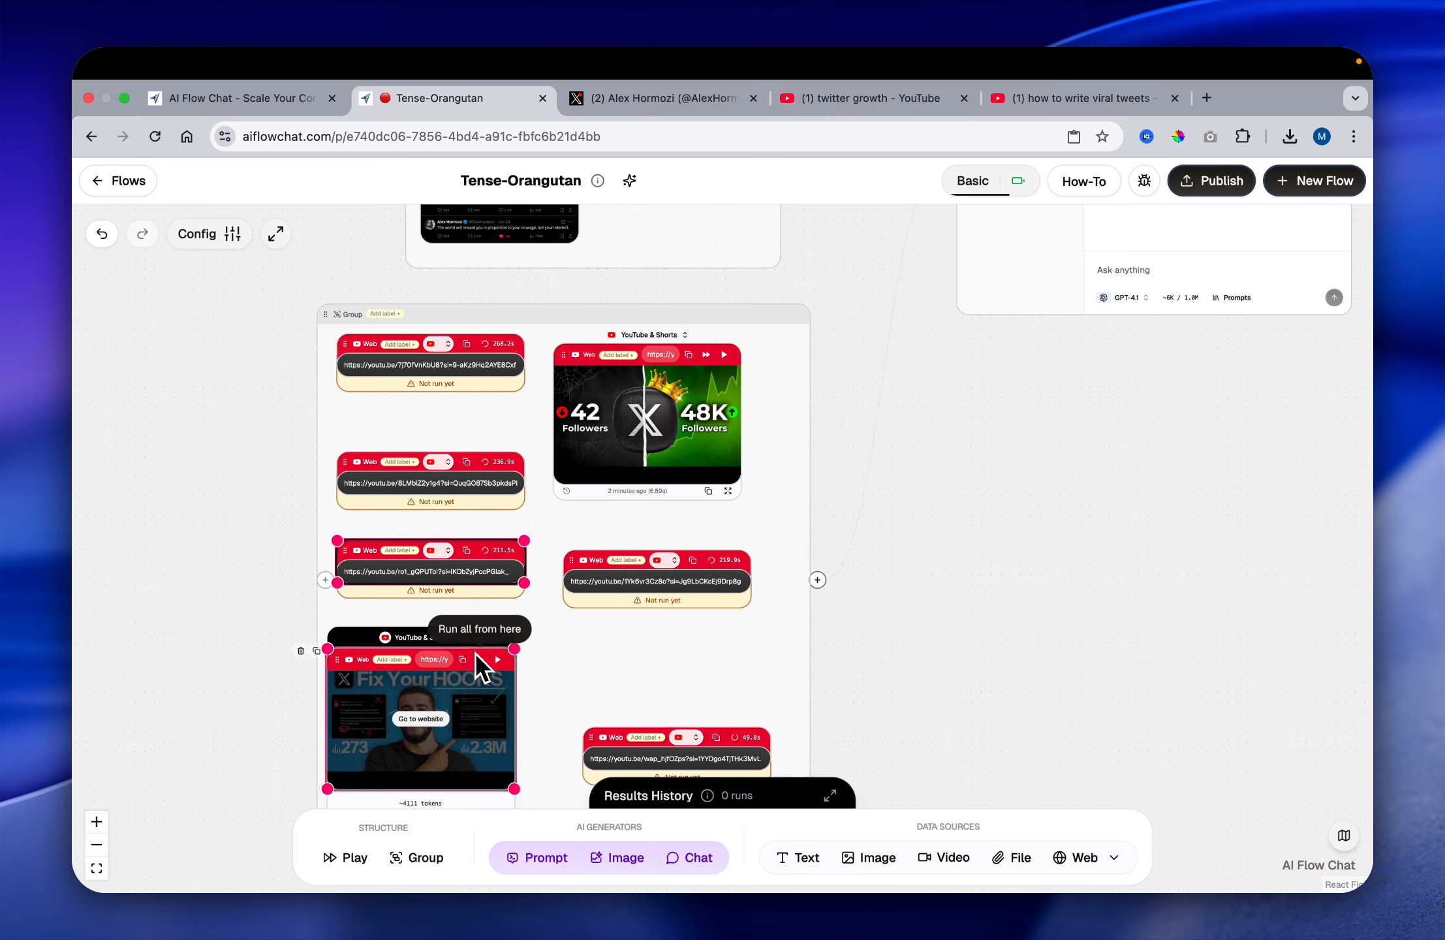
pyautogui.moveTo(474, 653); pyautogui.dragTo(490, 631)
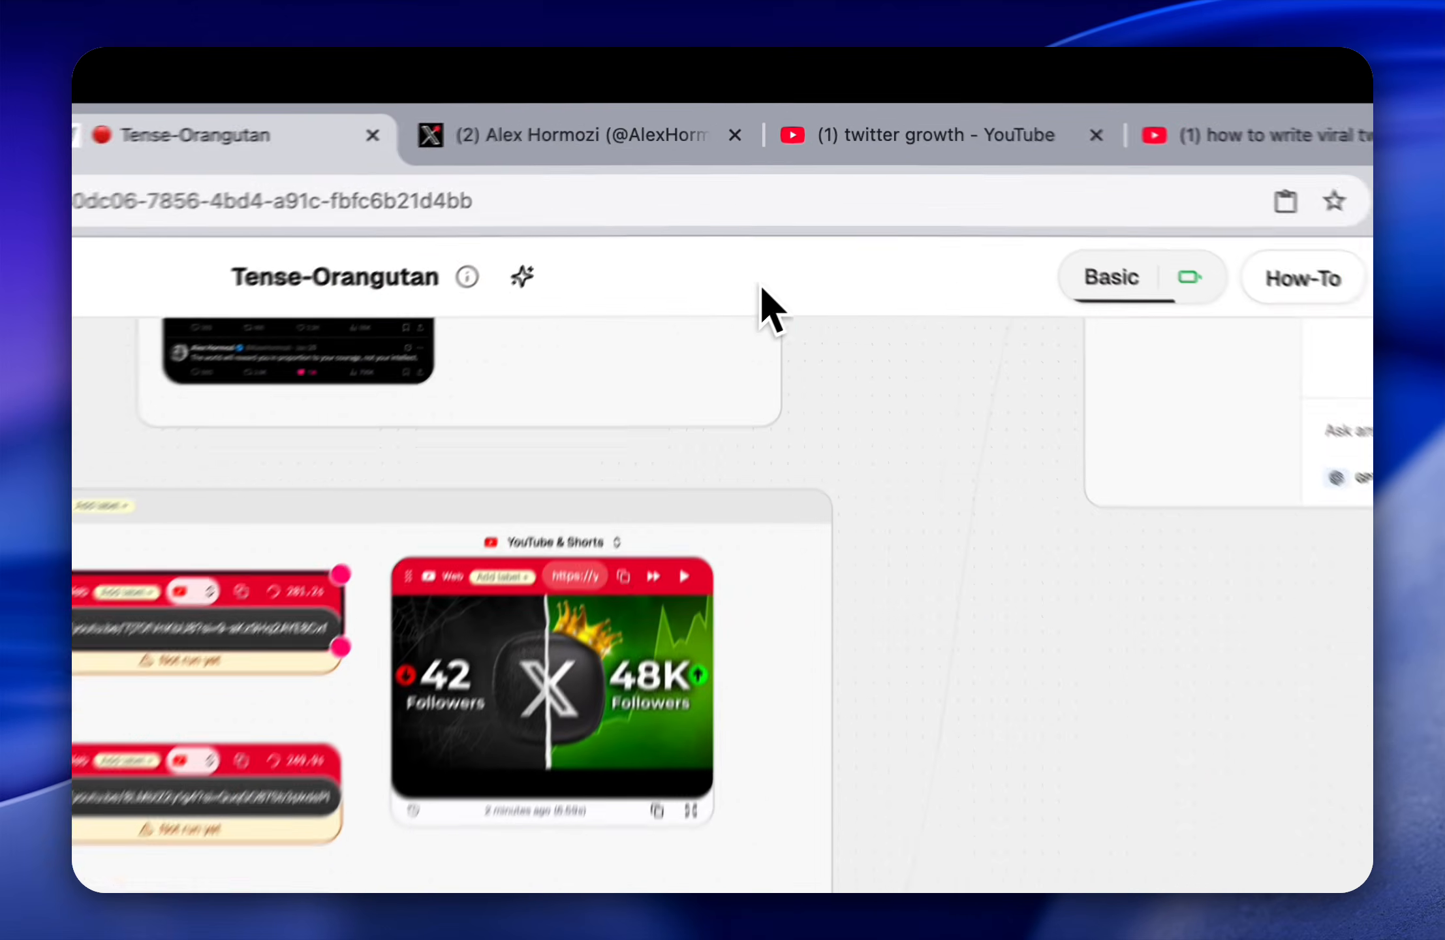
# Step: In the "twitter growth" YouTube results, close the share dialog and open "5 Hacks That Make Twitter Growth Easy" and "I Solved The New X Algorithm" in new tabs
pyautogui.click(869, 95)
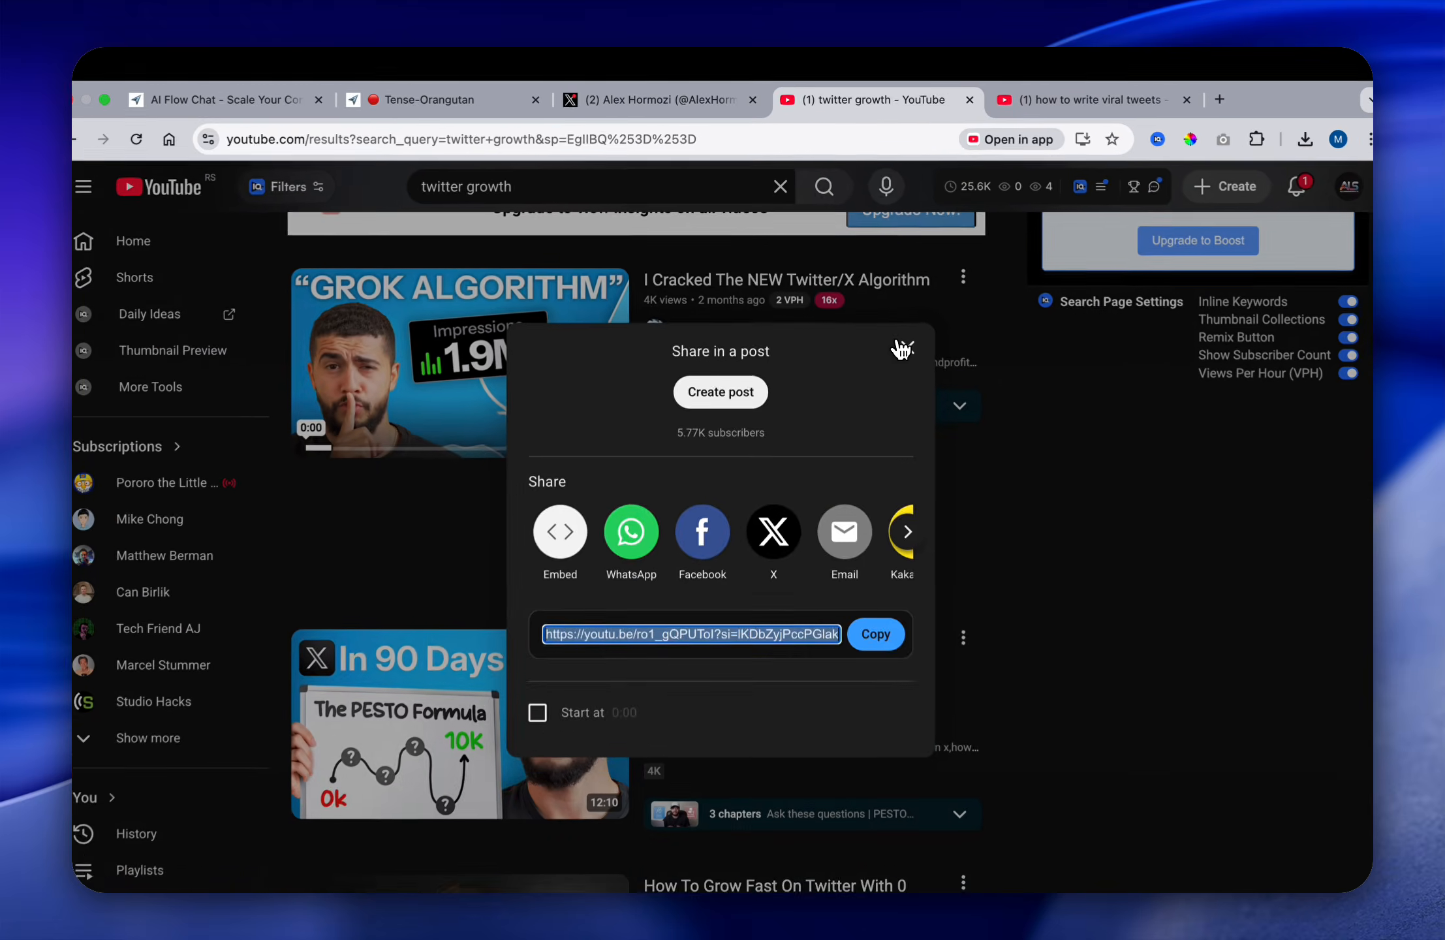
pyautogui.click(937, 418)
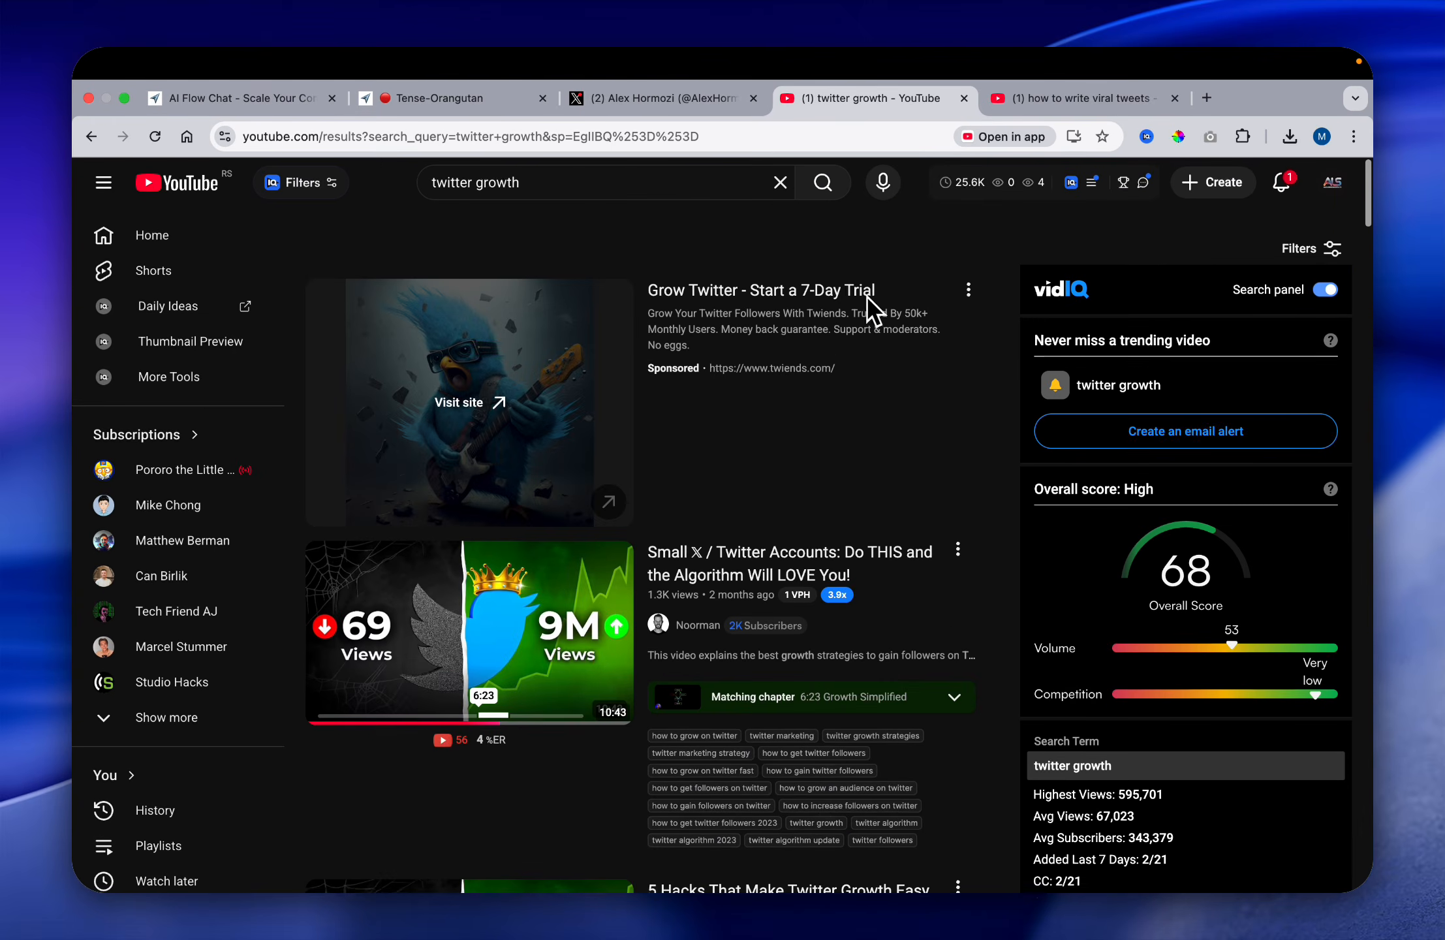
pyautogui.scroll(-1, 738, 446)
pyautogui.scroll(-10, 958, 537)
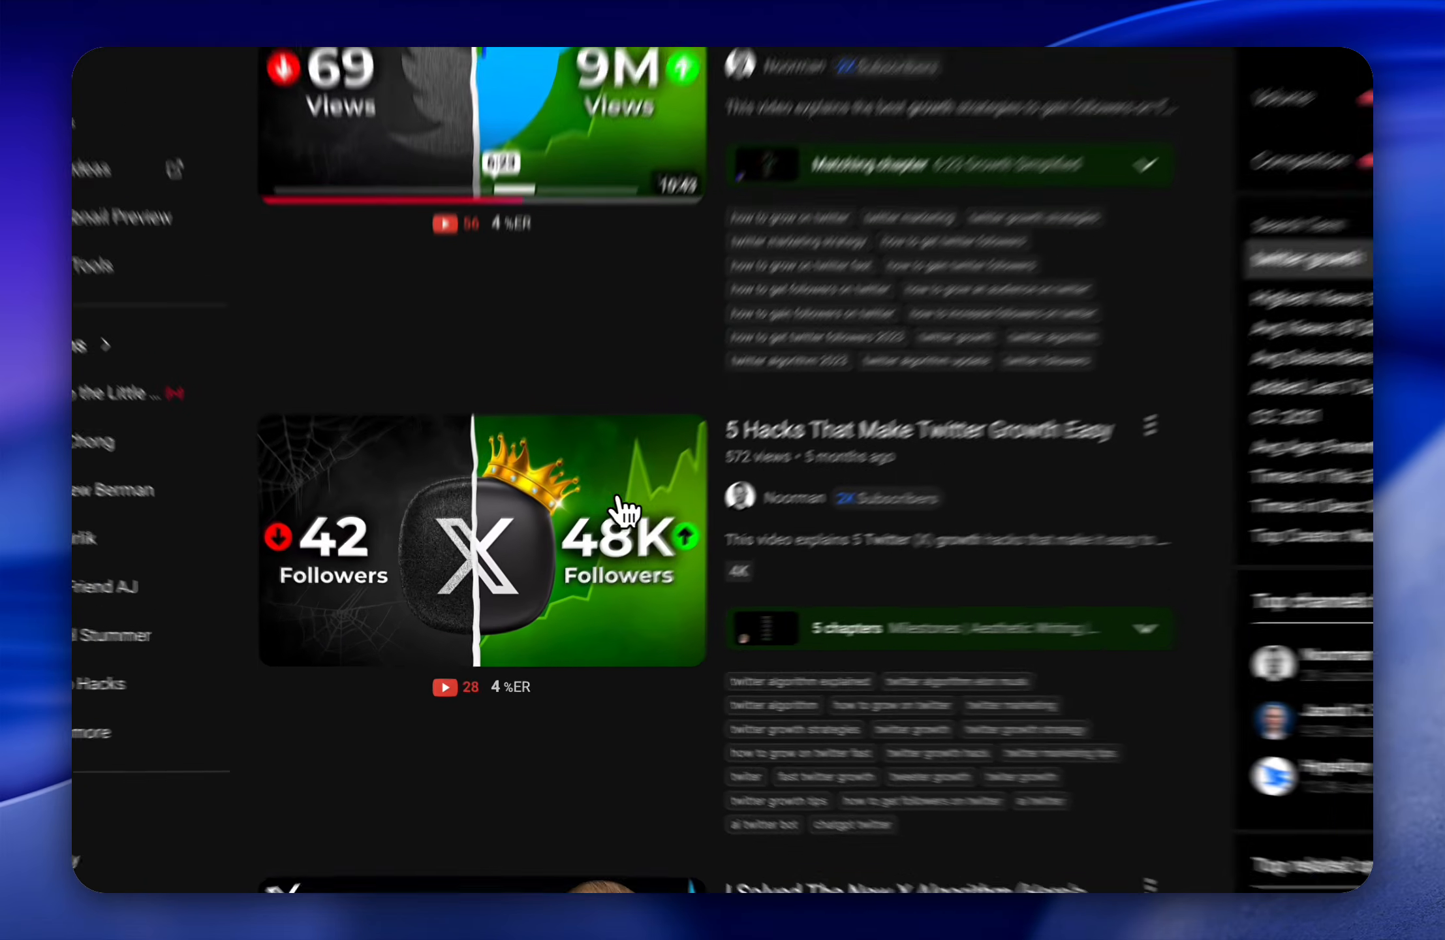
pyautogui.rightClick(530, 541)
pyautogui.click(589, 480)
pyautogui.scroll(-10, 769, 509)
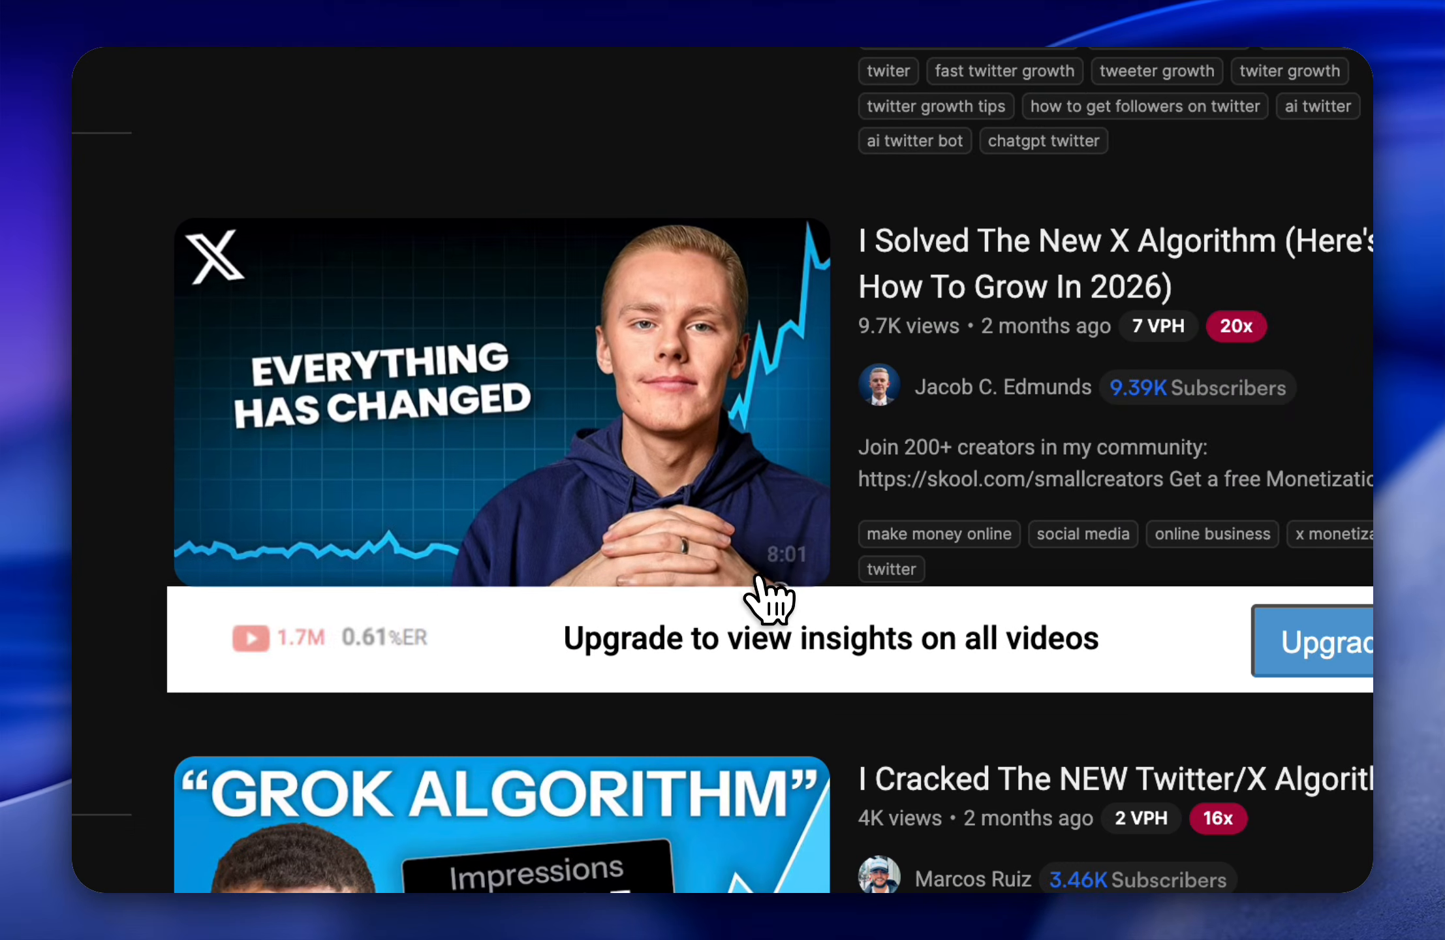
pyautogui.rightClick(622, 461)
pyautogui.click(760, 273)
# Step: Open "I Cracked The NEW Twitter/X Algorithm" and the two "How To Grow" videos in separate new tabs
pyautogui.scroll(-10, 636, 587)
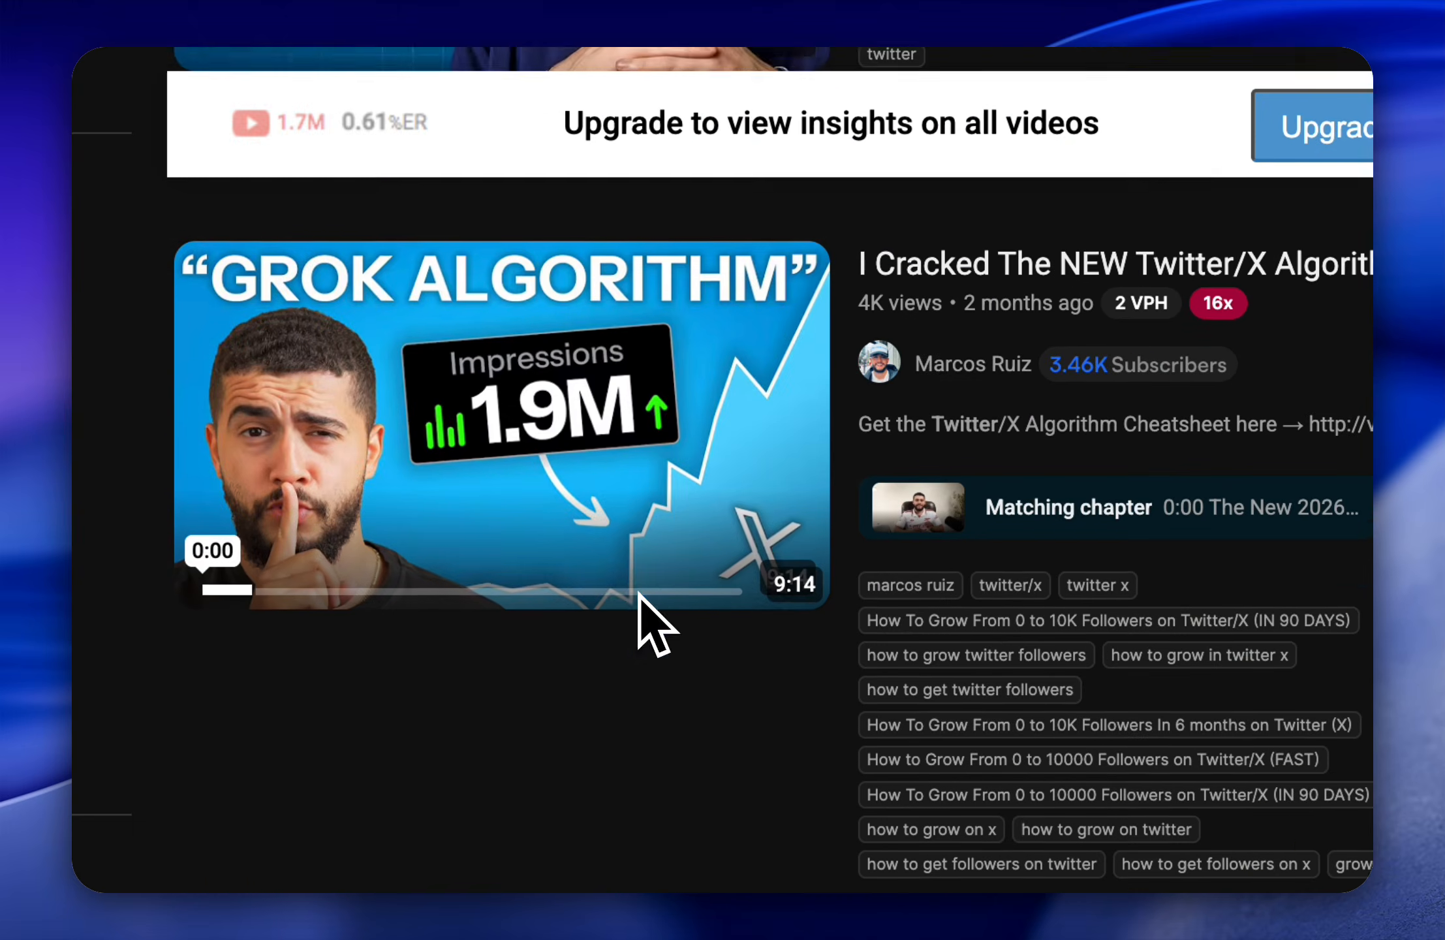
pyautogui.rightClick(588, 378)
pyautogui.click(656, 268)
pyautogui.scroll(-6, 661, 646)
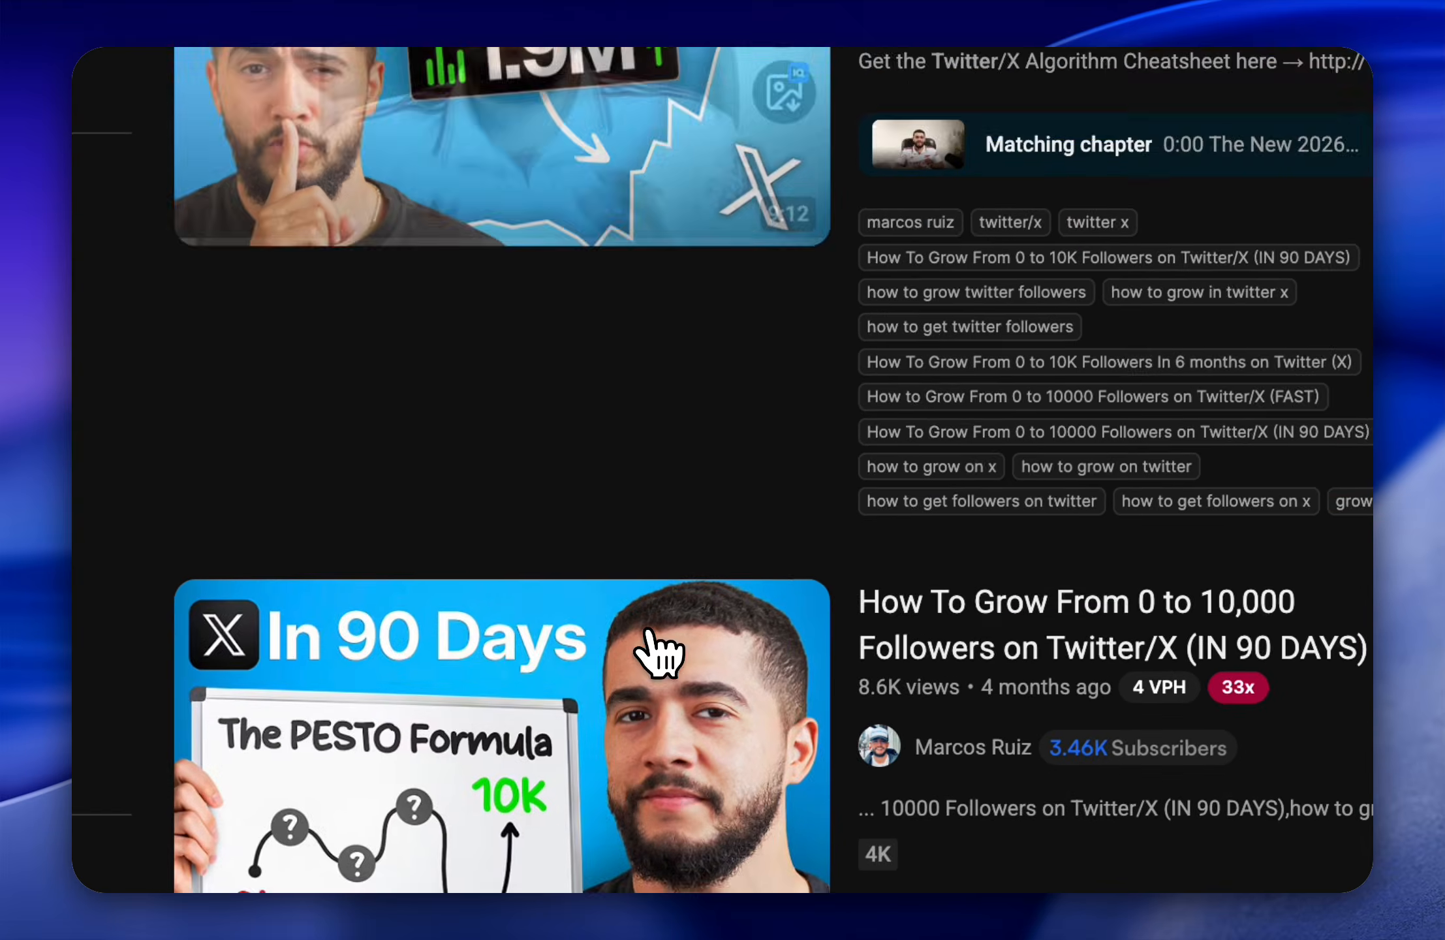
pyautogui.rightClick(624, 705)
pyautogui.click(809, 268)
pyautogui.scroll(-6, 768, 642)
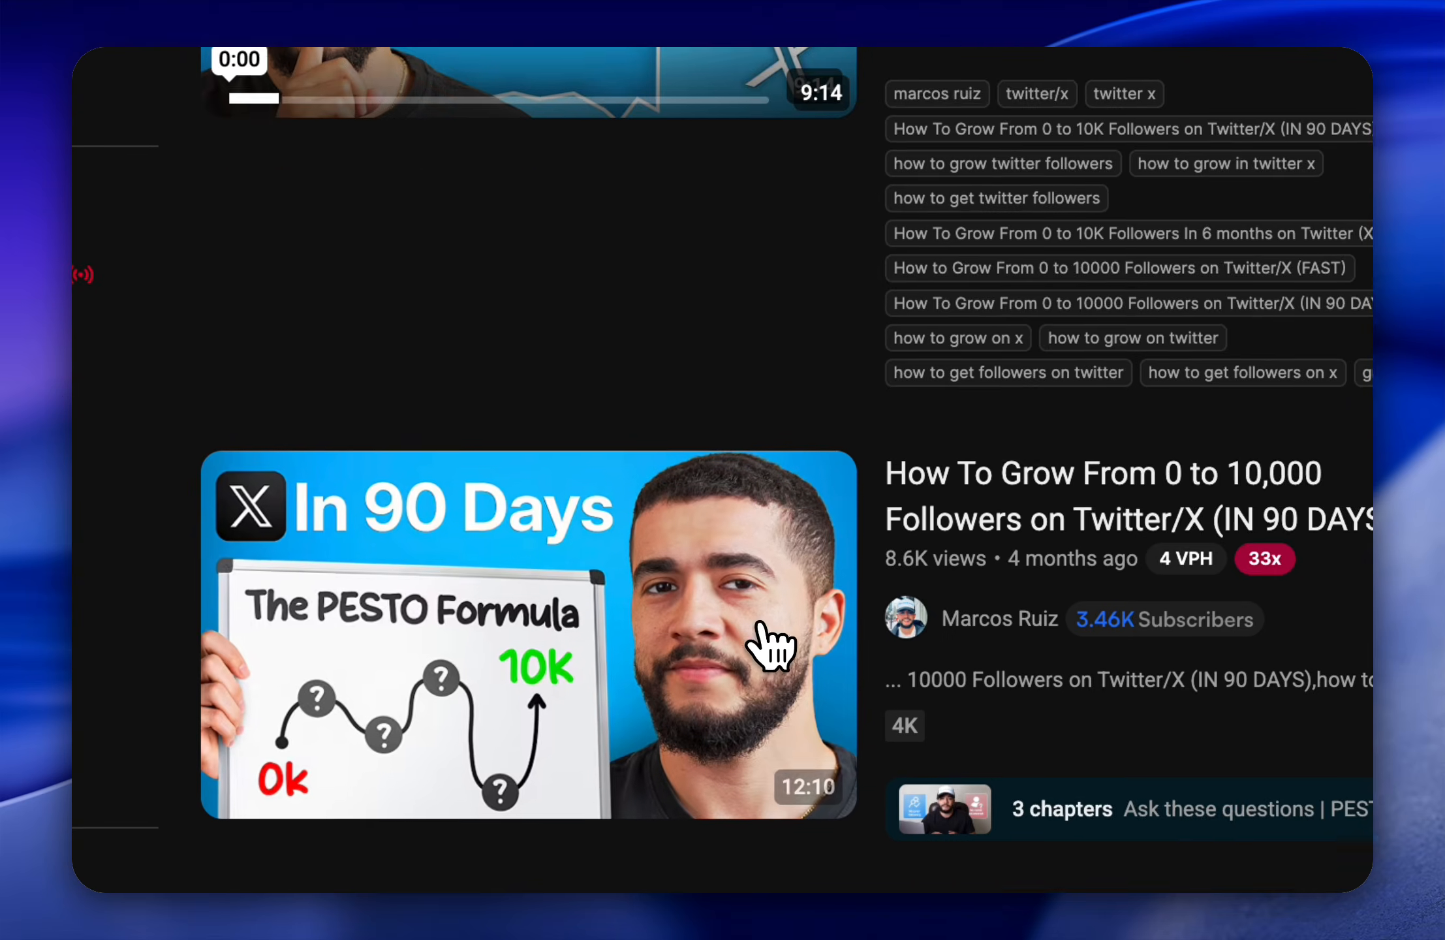
pyautogui.click(739, 695)
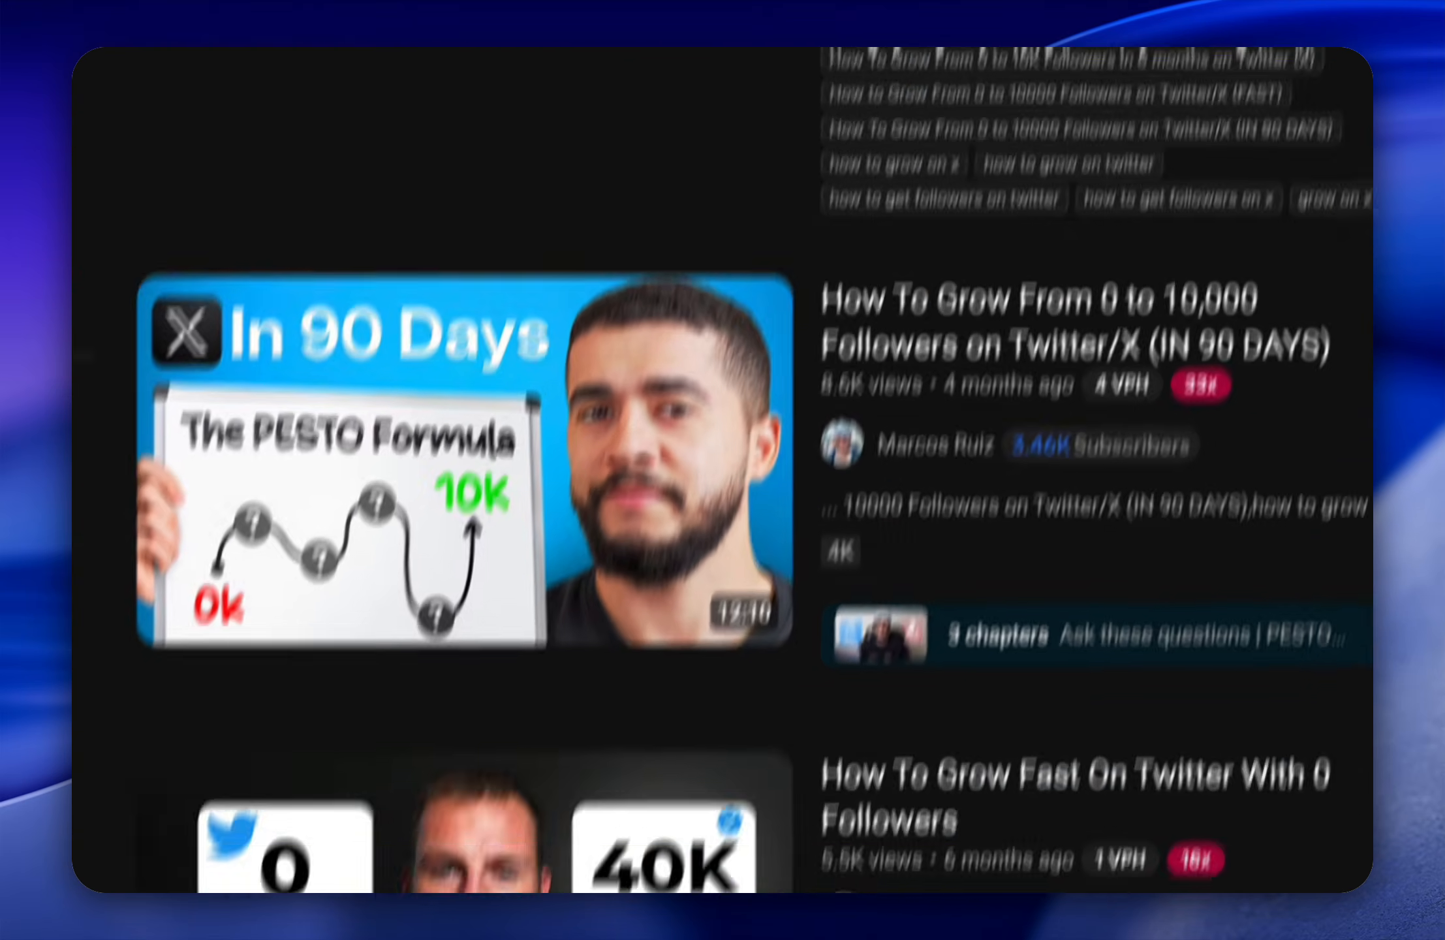
# Step: Open the "5 Hacks That Make Twitter Growth Easy" video, pause it, expand its description and show the transcript
pyautogui.click(577, 97)
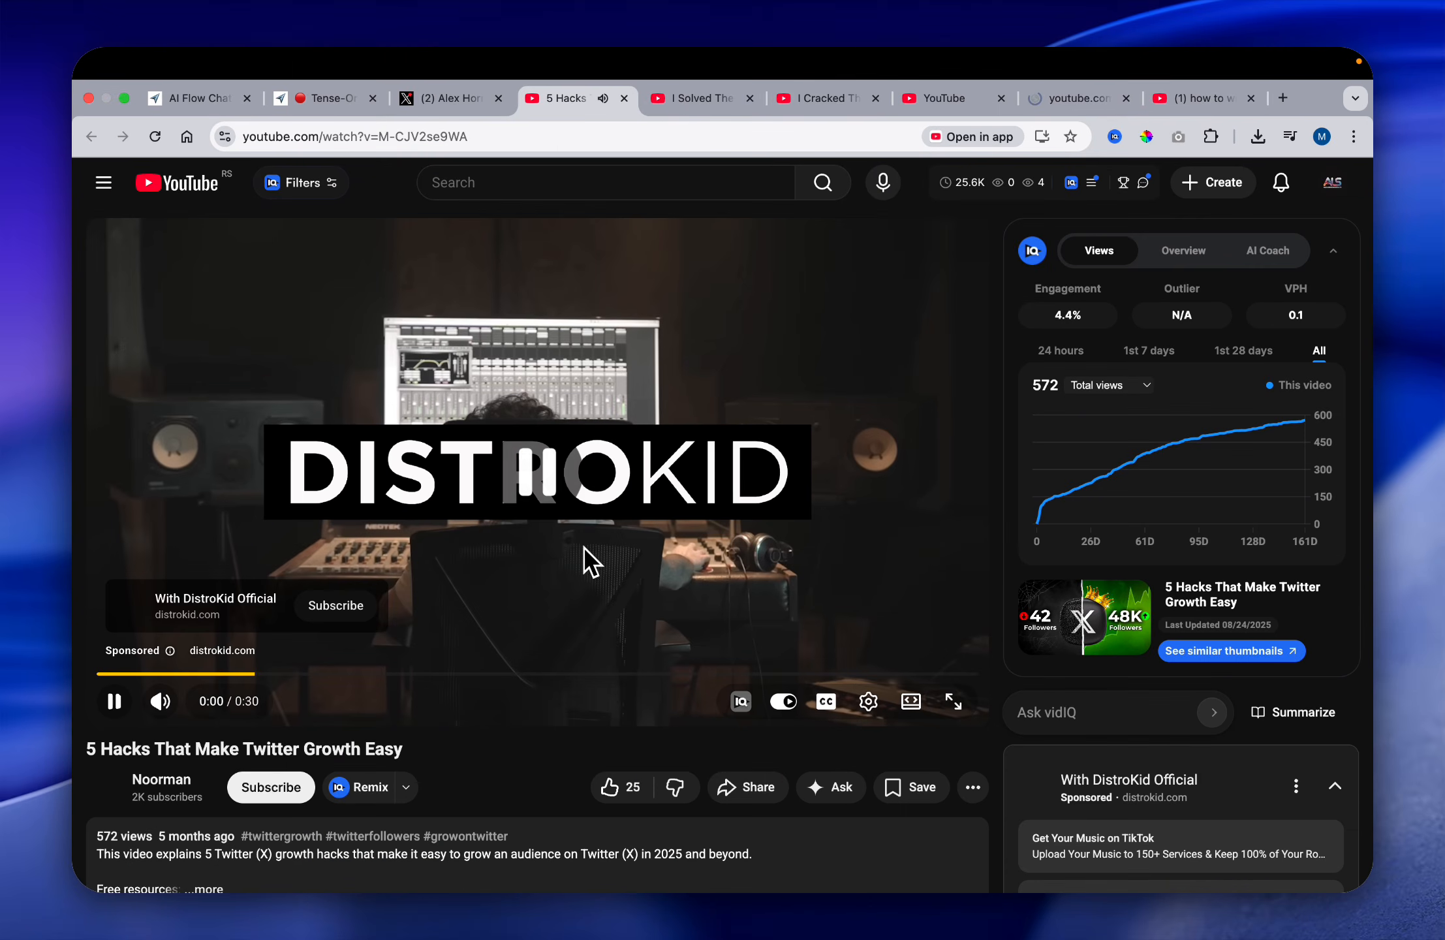
pyautogui.scroll(-5, 412, 703)
pyautogui.click(517, 639)
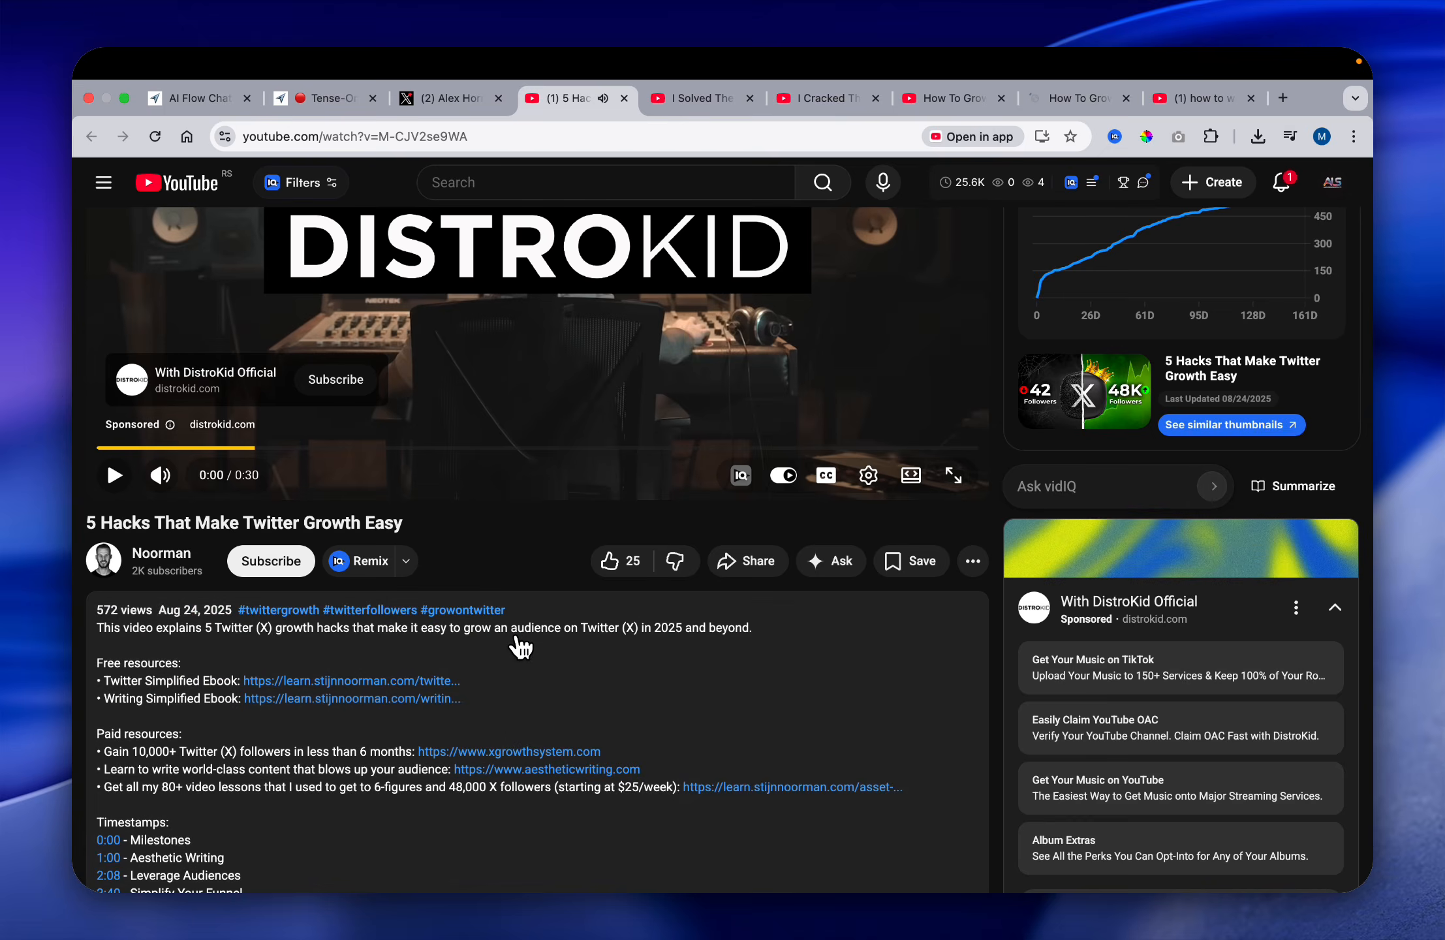
pyautogui.scroll(-10, 520, 646)
pyautogui.scroll(4, 520, 646)
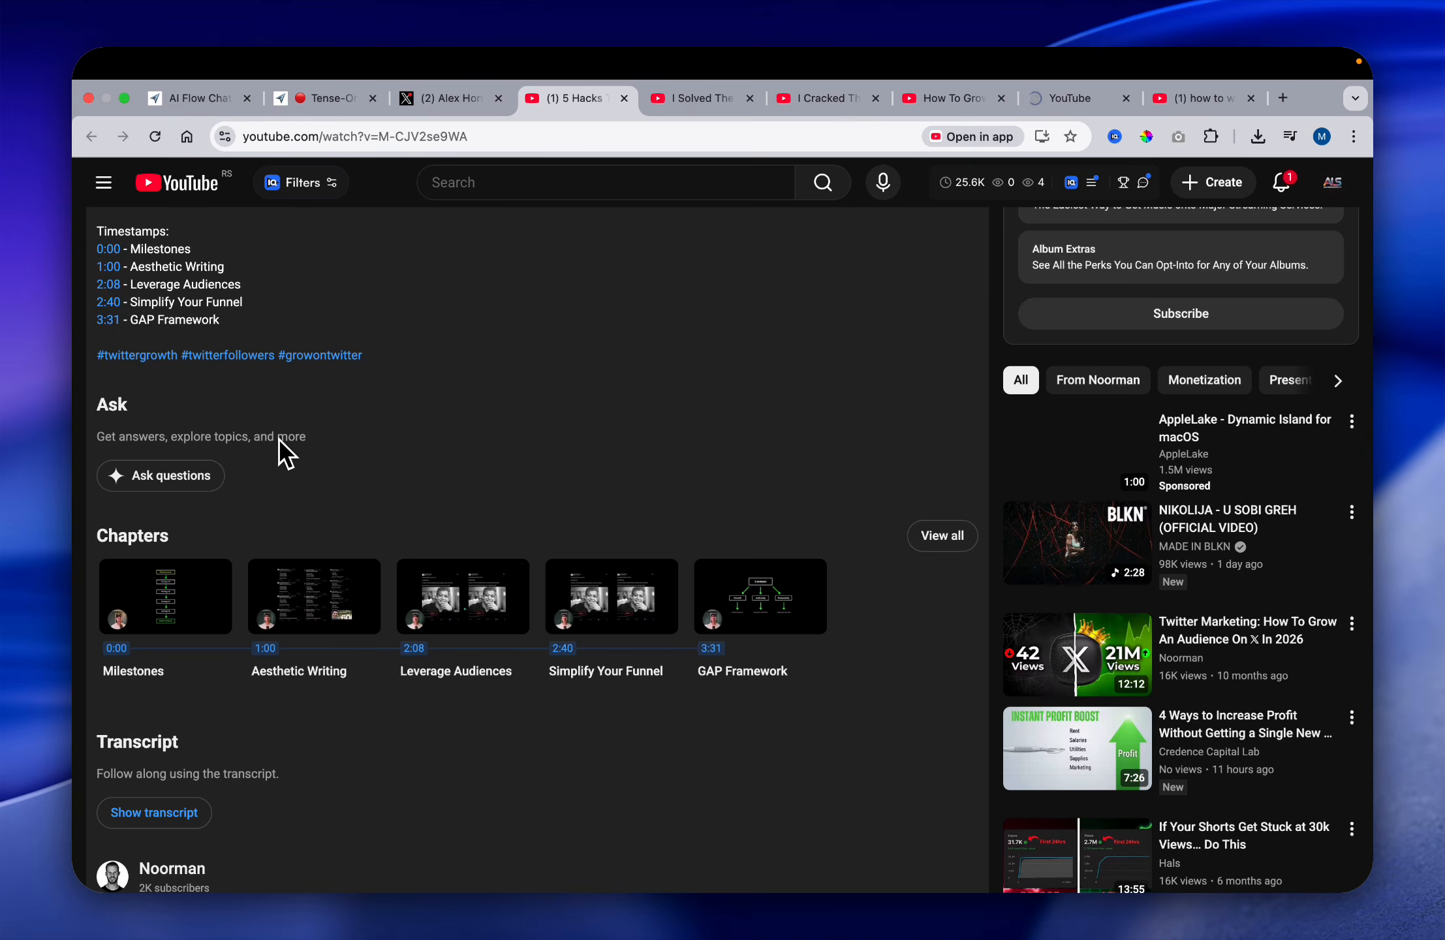
pyautogui.scroll(-3, 281, 441)
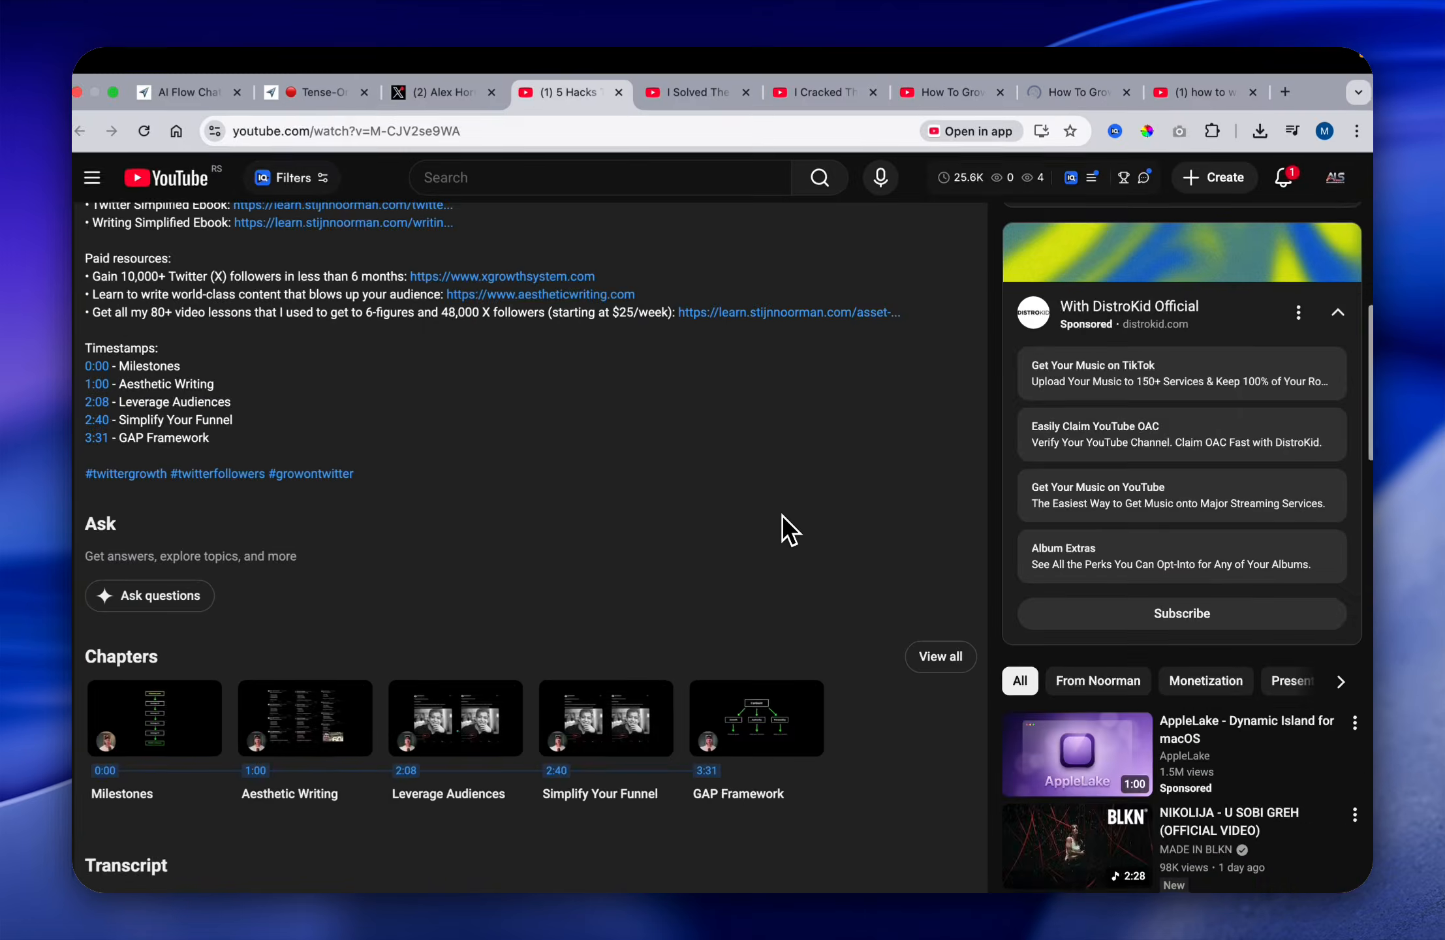
pyautogui.scroll(4, 267, 809)
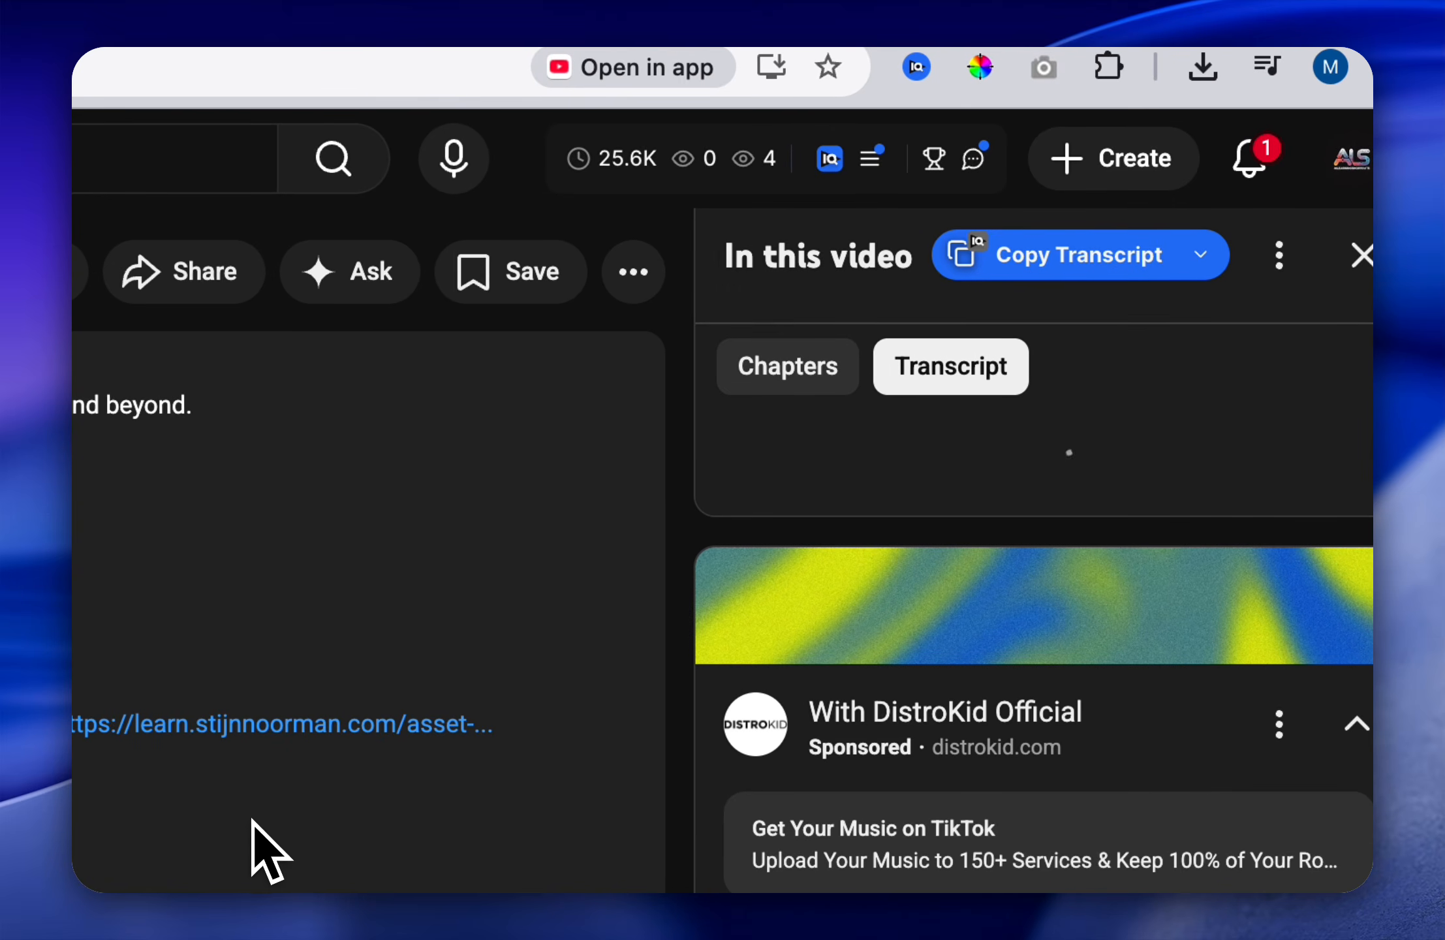
# Step: Copy the full transcript of "5 Hacks That Make Twitter Growth Easy" to the clipboard
pyautogui.scroll(1, 1054, 327)
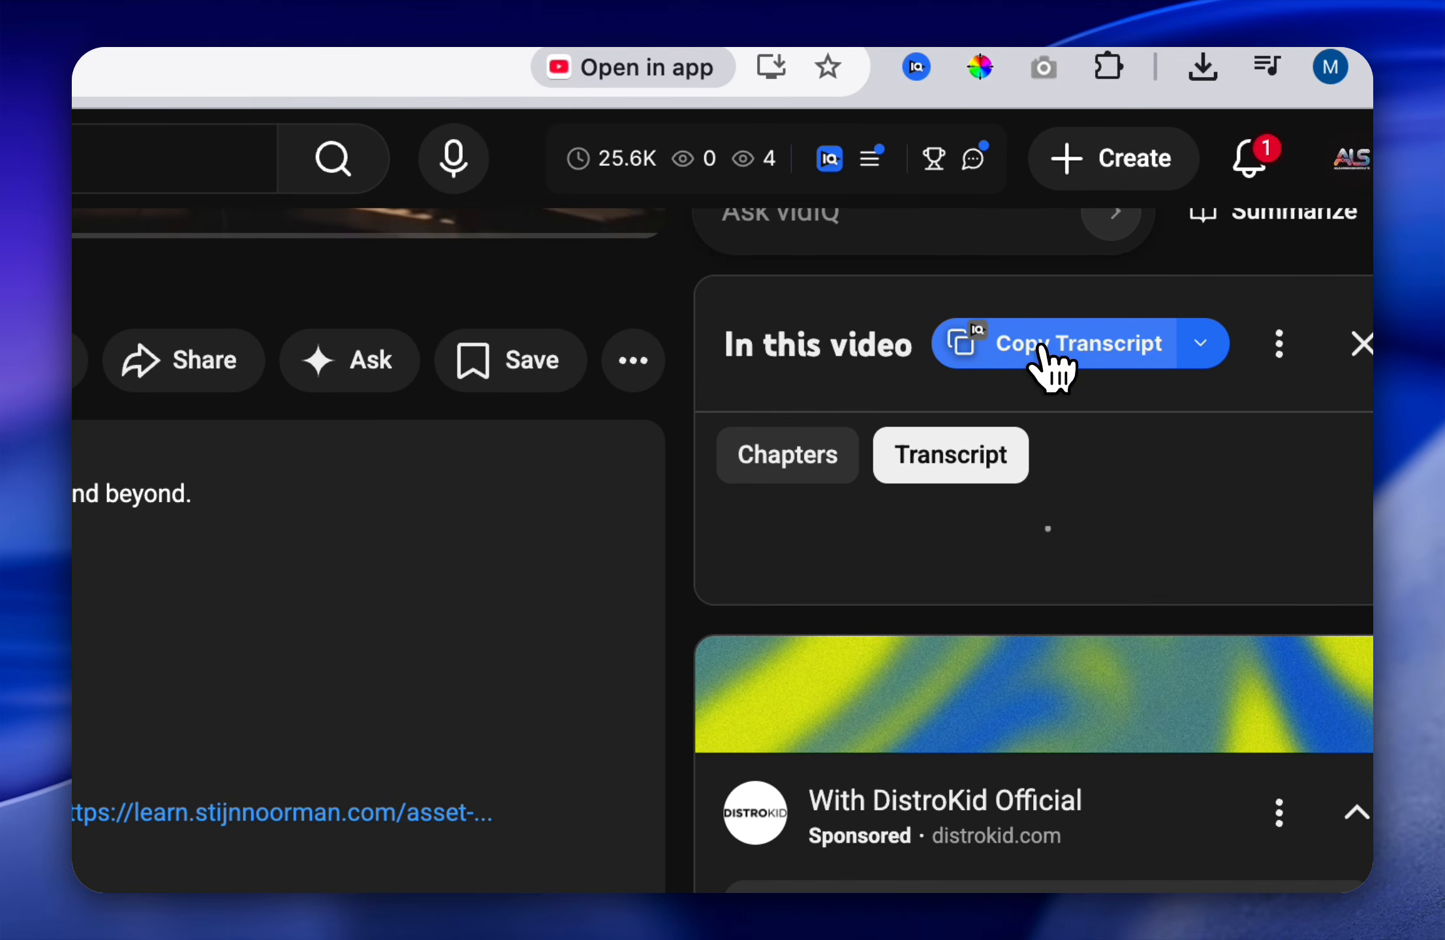
pyautogui.click(1044, 347)
pyautogui.scroll(8, 1066, 356)
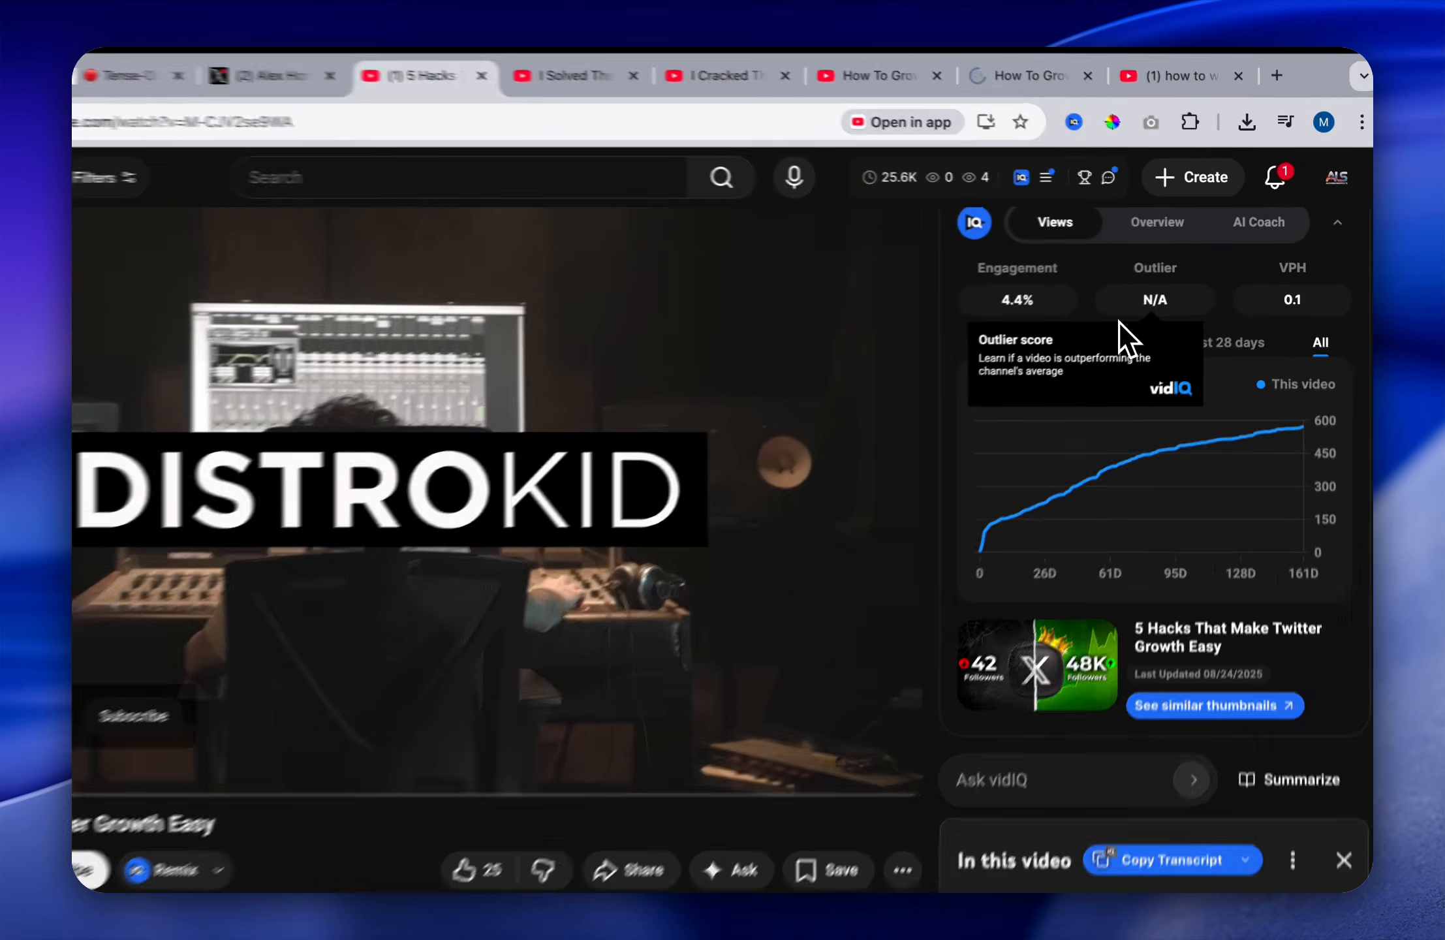
pyautogui.scroll(-1, 925, 381)
pyautogui.scroll(-5, 1114, 296)
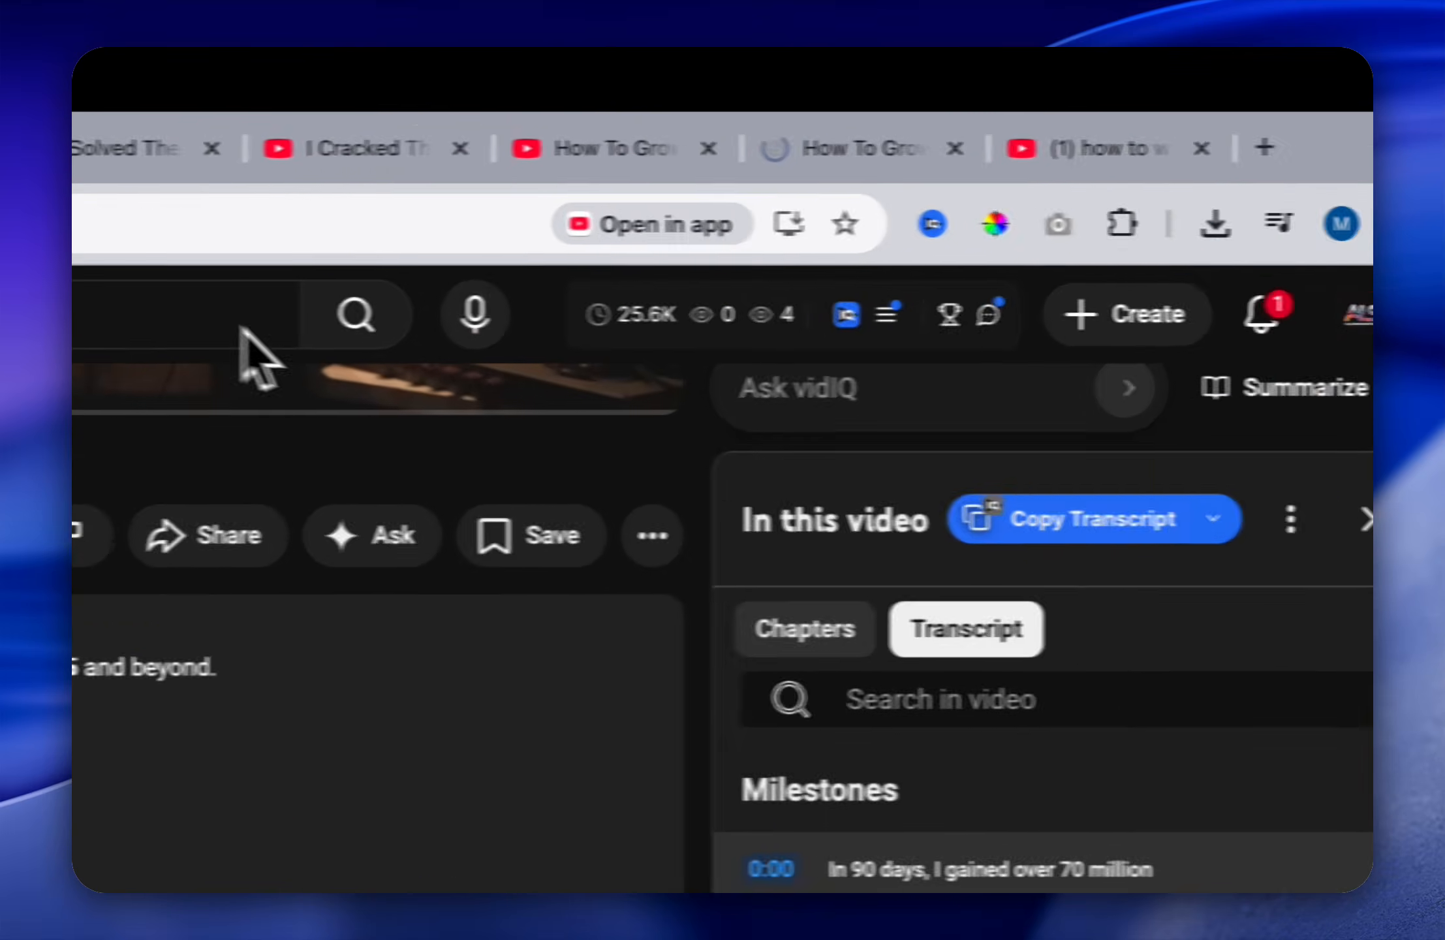
# Step: In the Tense-Orangutan flow, paste the copied transcript as a text node and place it between the second column's two unrun web nodes
pyautogui.click(340, 102)
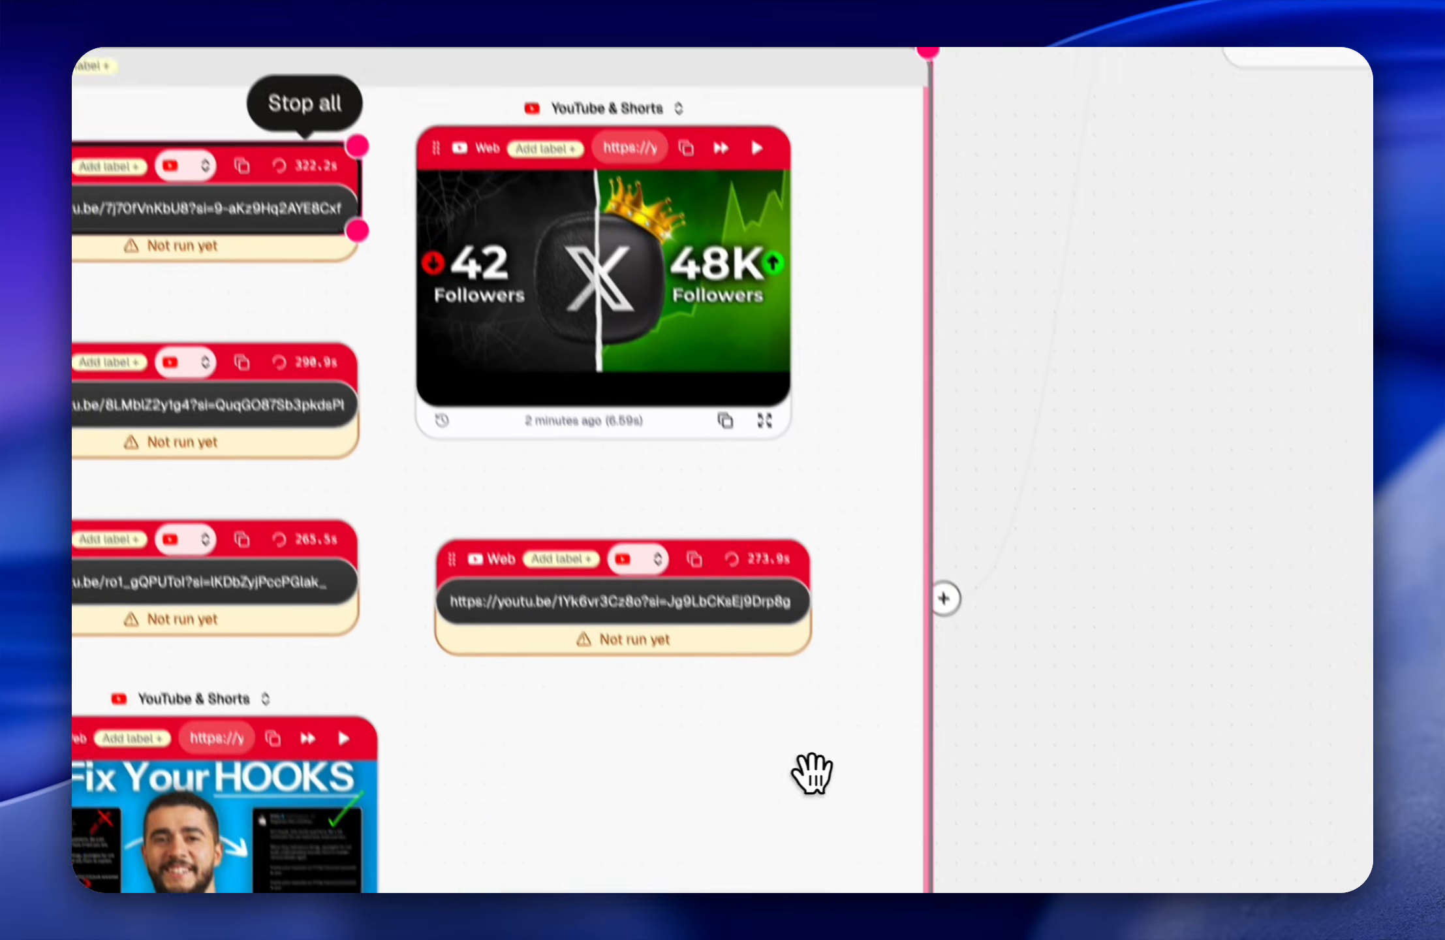
pyautogui.press('super+v')
pyautogui.moveTo(989, 563); pyautogui.dragTo(454, 682)
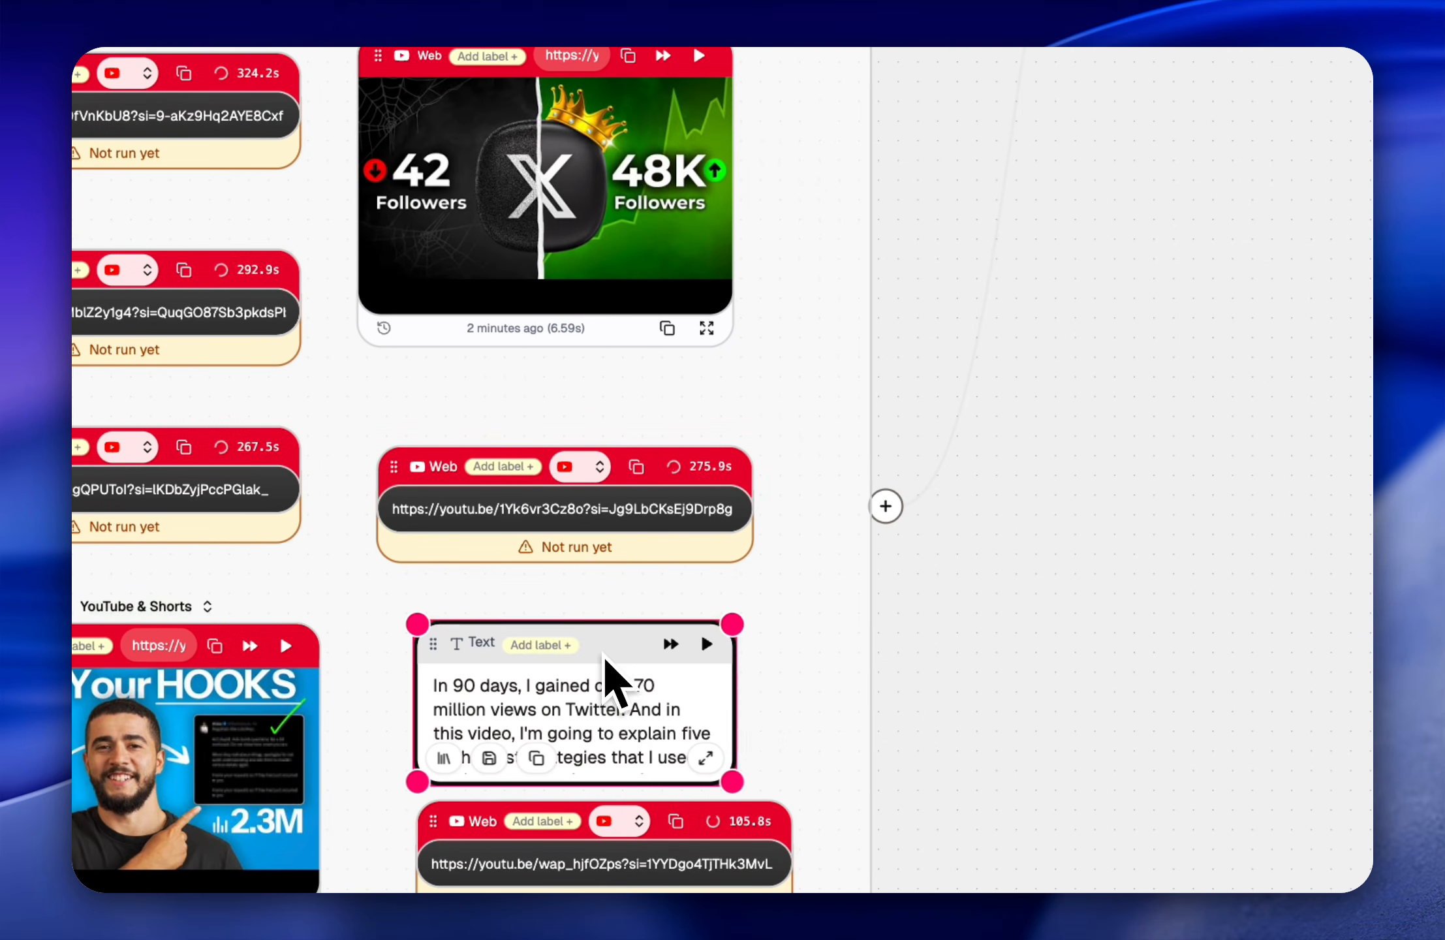
# Step: Widen the video group to the right to make room for another column of nodes
pyautogui.scroll(-2, 757, 568)
pyautogui.hscroll(-2, 731, 600)
pyautogui.scroll(2, 731, 601)
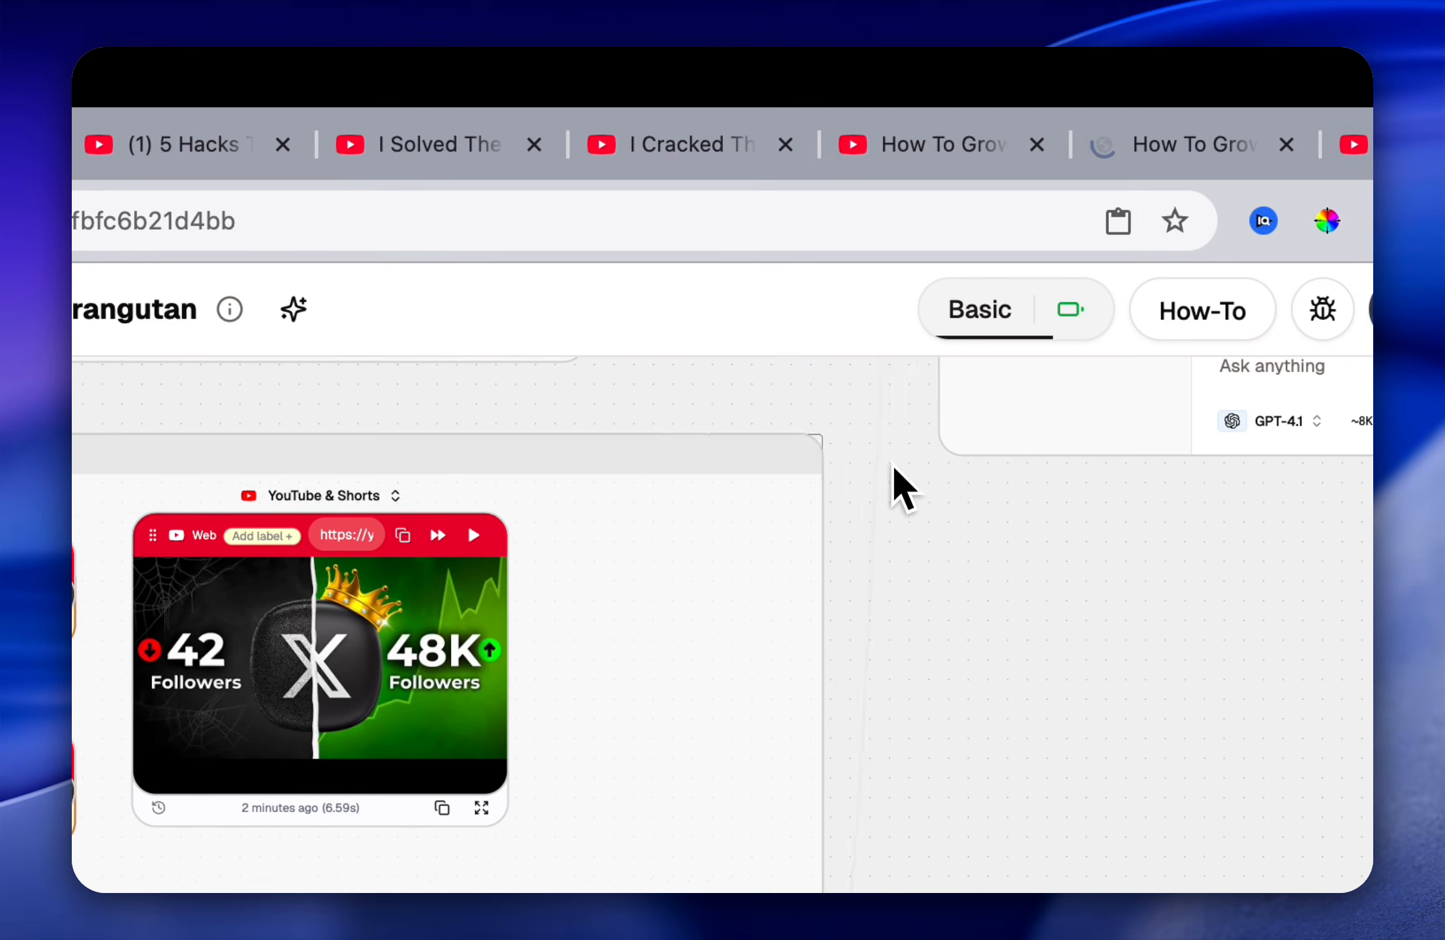
pyautogui.moveTo(821, 436); pyautogui.dragTo(1051, 479)
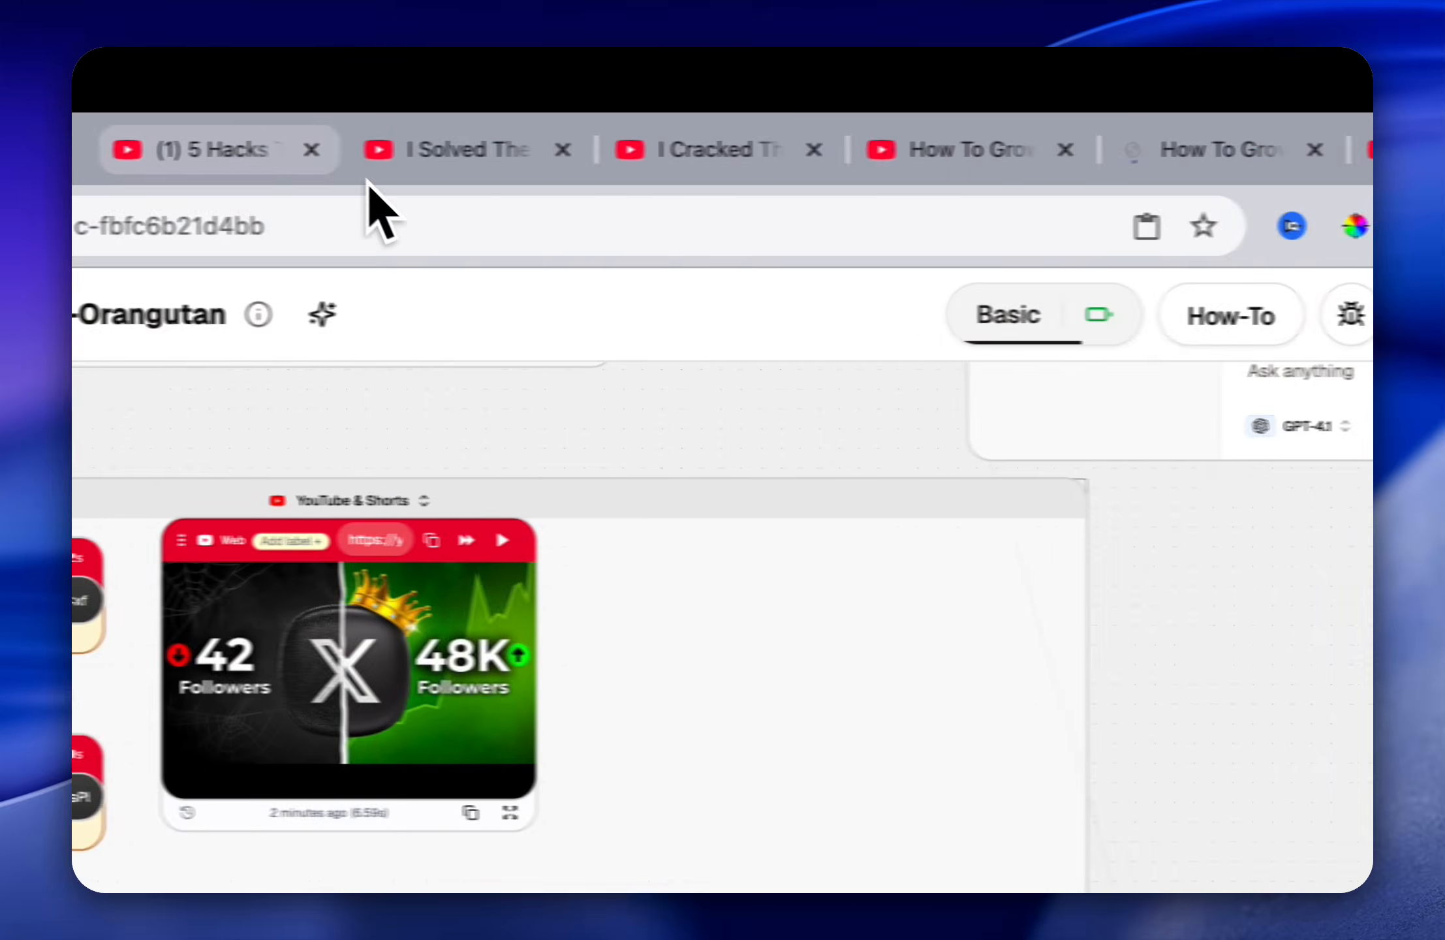
# Step: Close the "5 Hacks" video, open "I Solved The New X Algorithm", pause it, expand its description and show the transcript
pyautogui.click(180, 149)
pyautogui.click(434, 150)
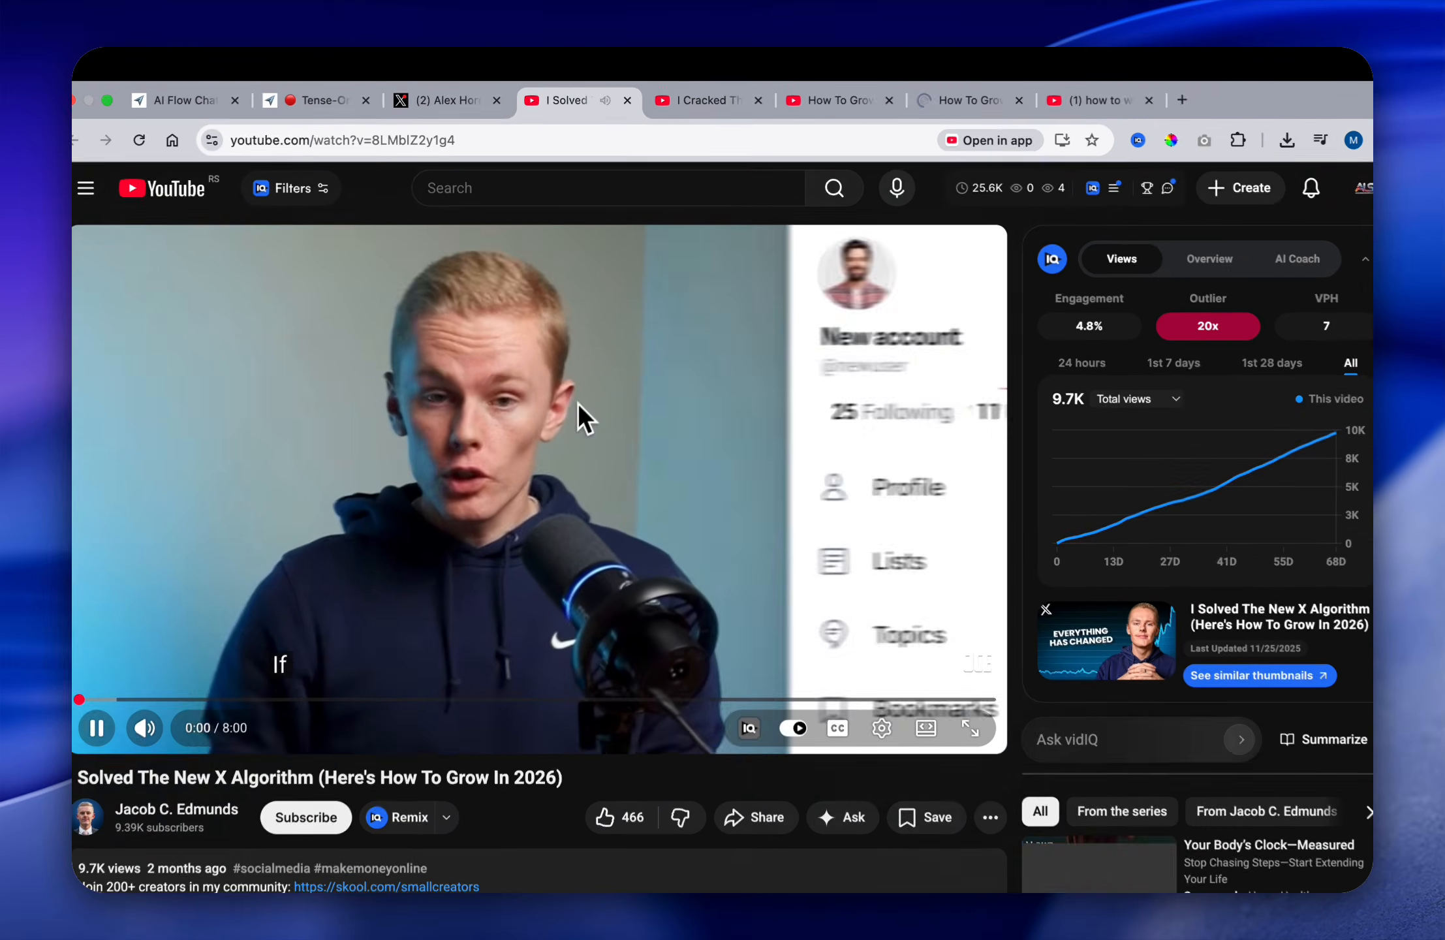
pyautogui.click(530, 480)
pyautogui.scroll(-5, 532, 490)
pyautogui.click(591, 566)
pyautogui.scroll(-10, 597, 581)
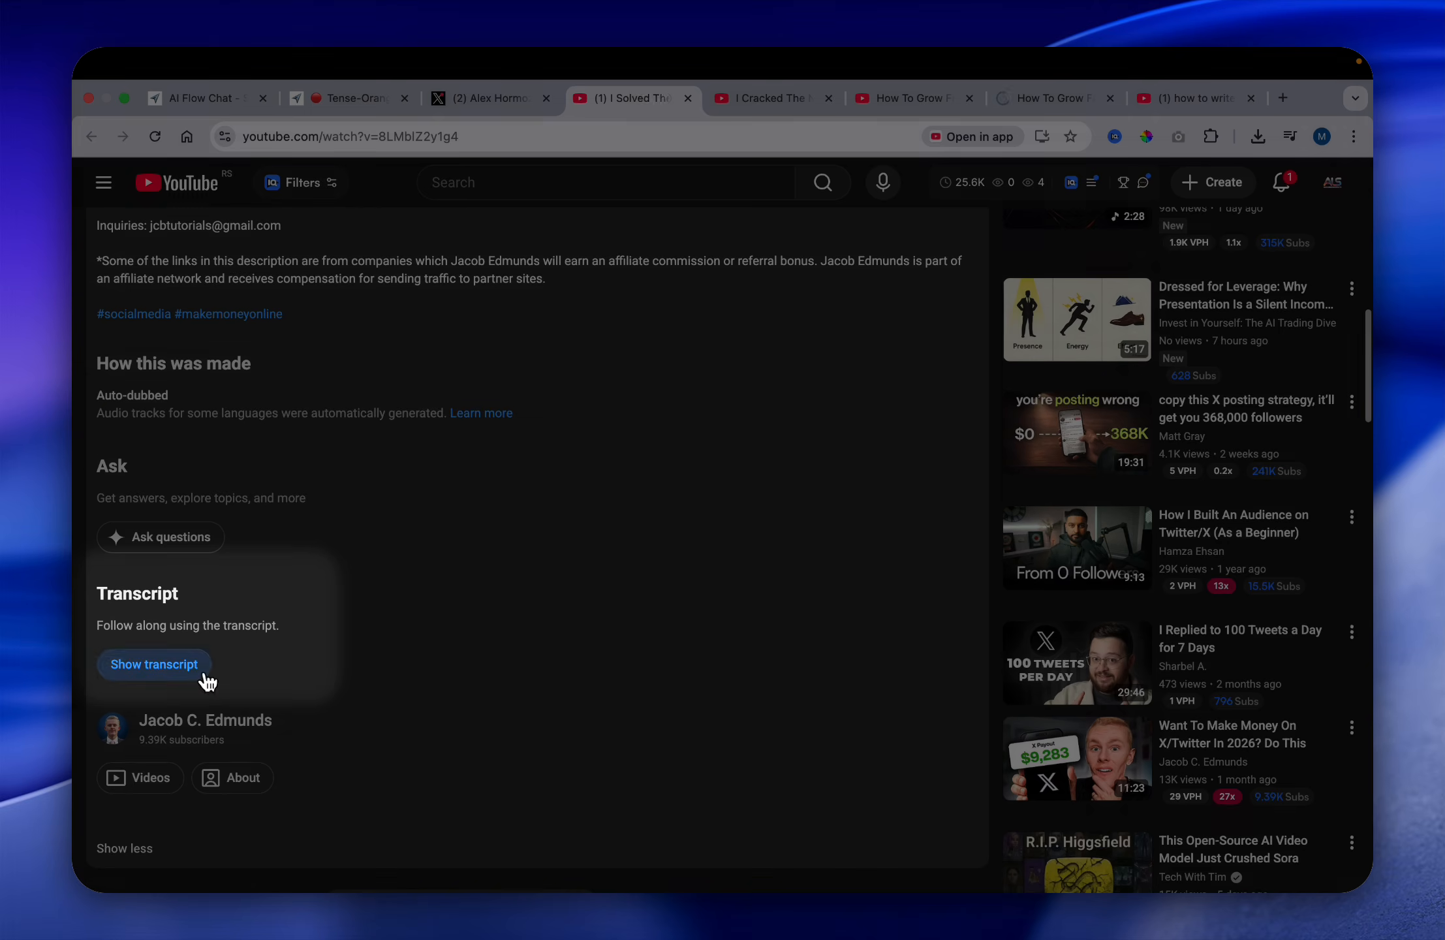
pyautogui.click(196, 672)
# Step: Copy the full transcript of "I Solved The New X Algorithm" to the clipboard
pyautogui.scroll(-5, 727, 603)
pyautogui.scroll(5, 728, 594)
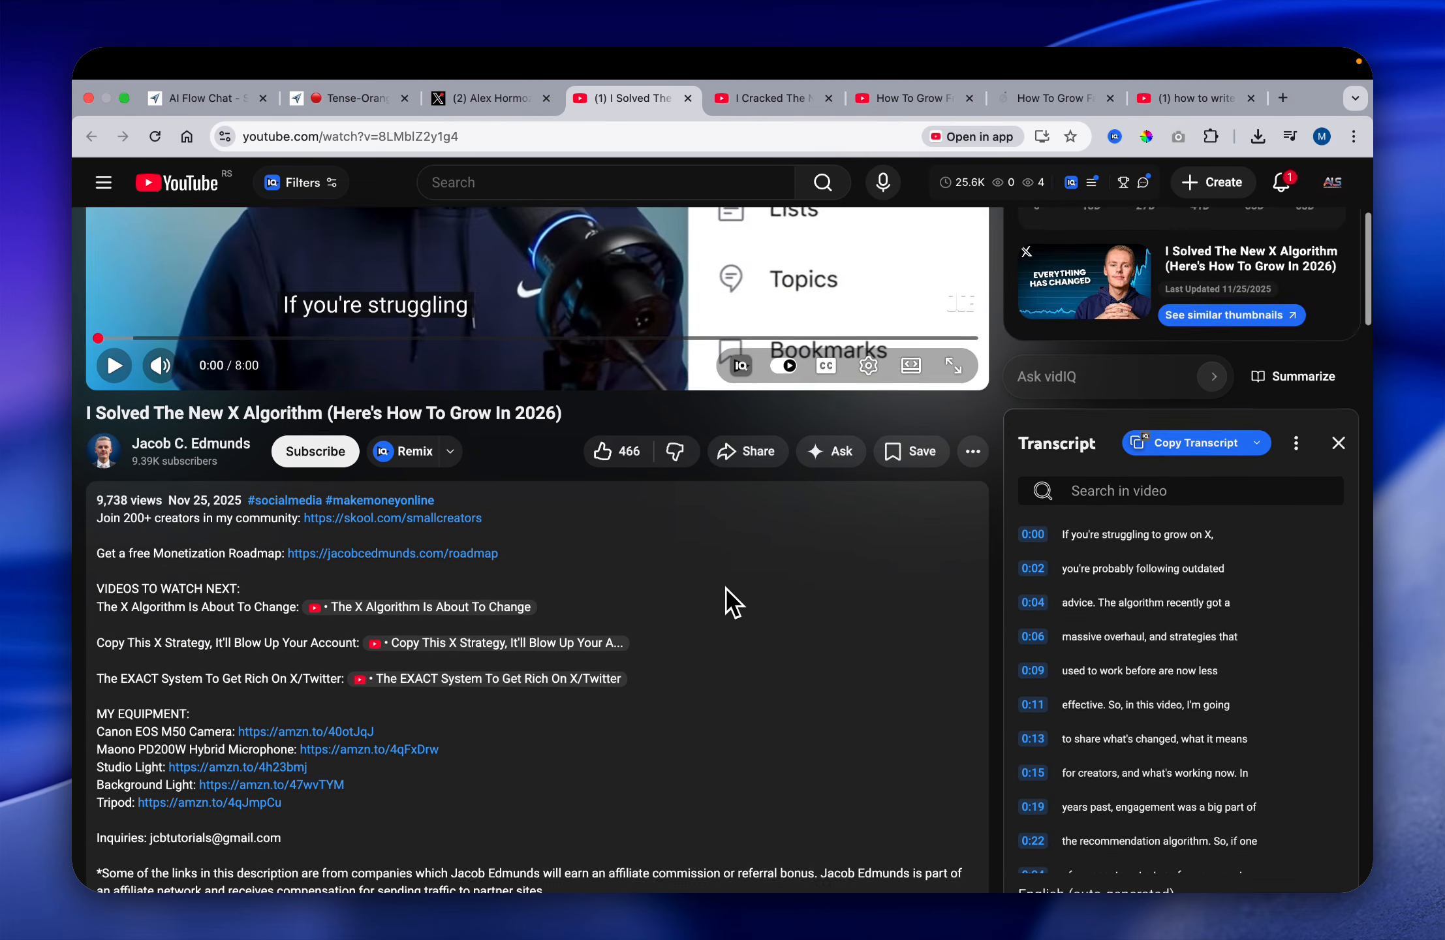
pyautogui.scroll(-2, 729, 588)
pyautogui.scroll(-1, 1041, 338)
pyautogui.click(1168, 259)
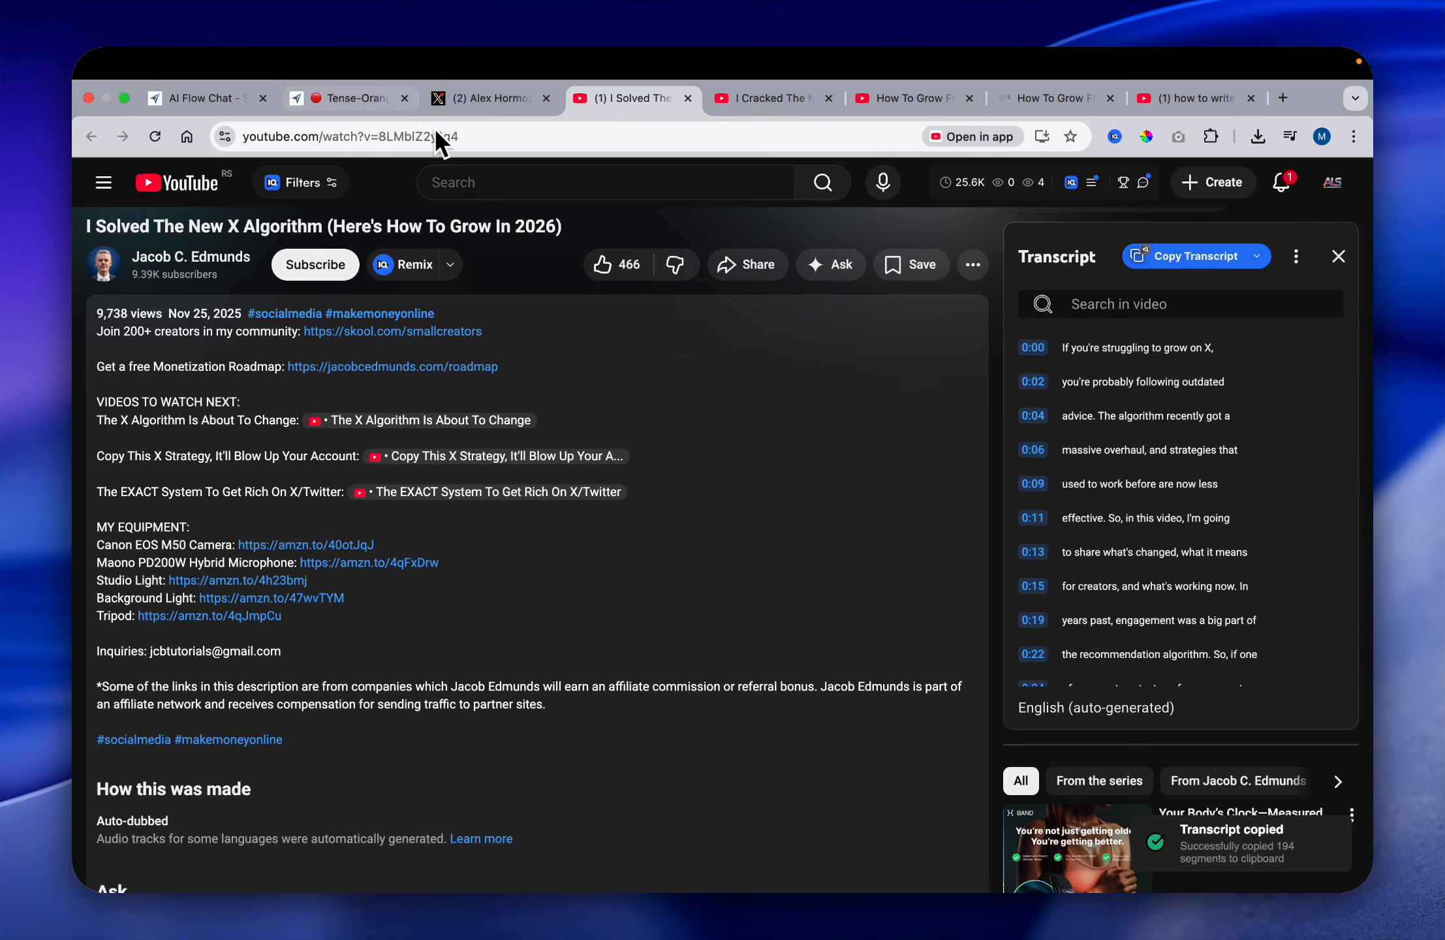
# Step: Paste the "I Solved The New X Algorithm" transcript into the flow as a text node beside the first transcript node
pyautogui.click(353, 97)
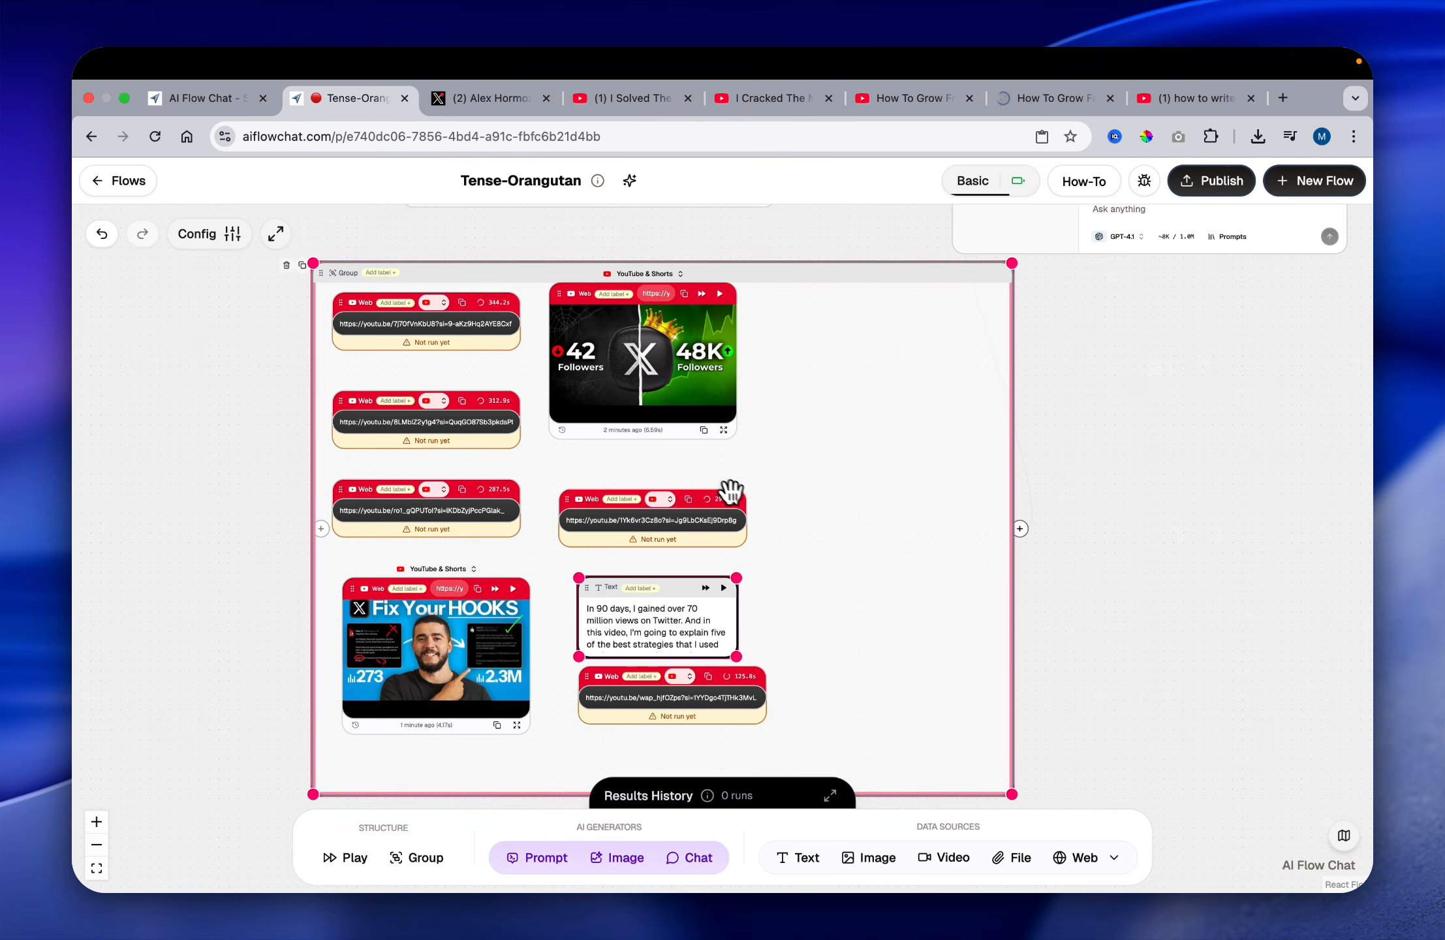
pyautogui.press('super+v')
pyautogui.moveTo(907, 591); pyautogui.dragTo(881, 588)
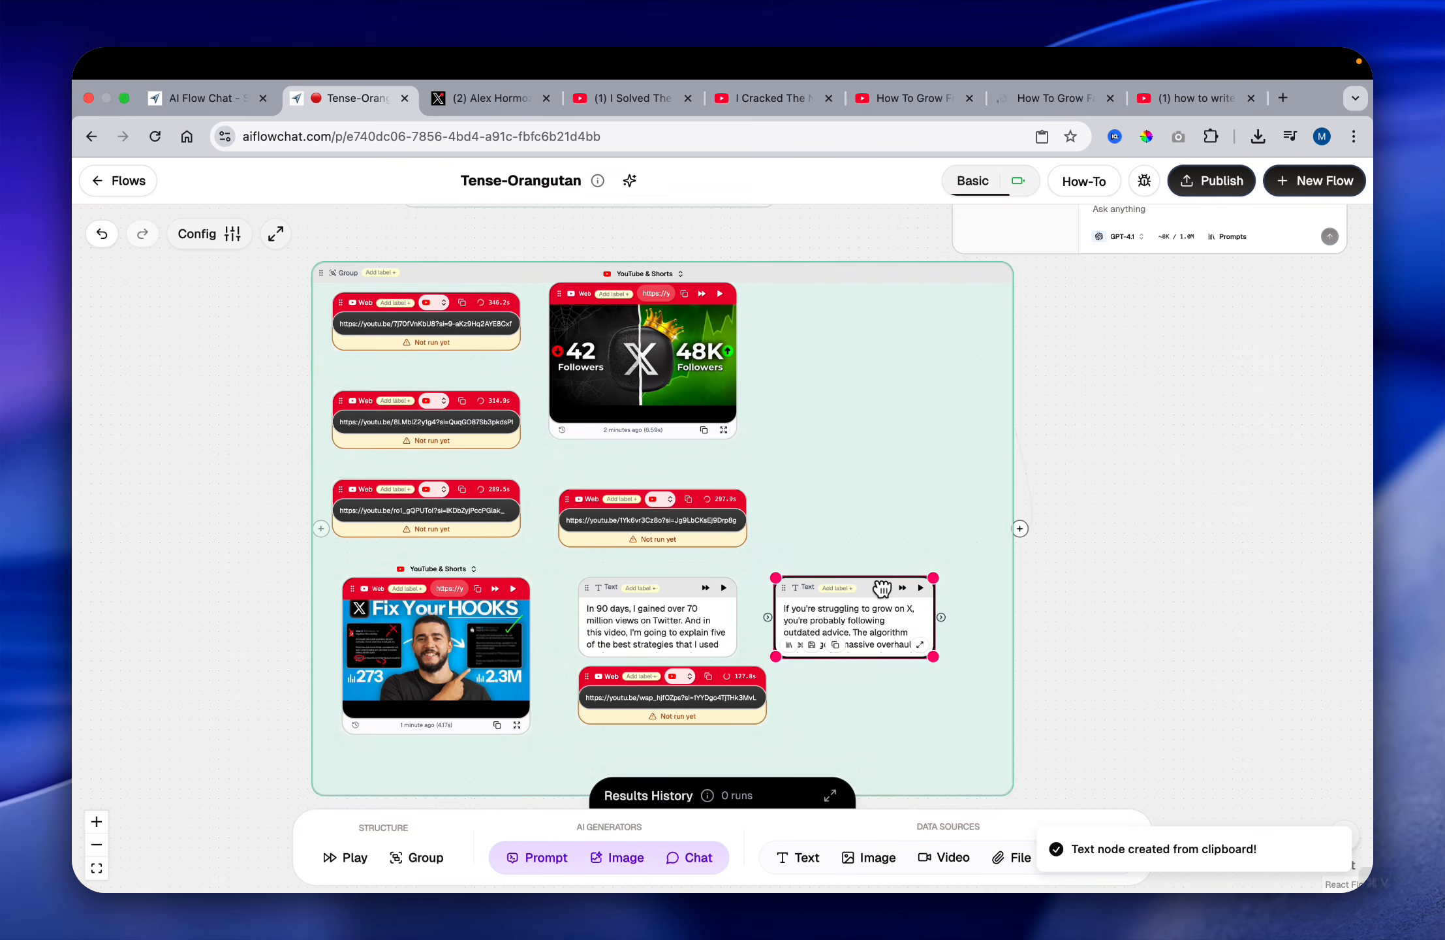
# Step: Close the "I Solved The New X Algorithm" video and pause "I Cracked The NEW Twitter/X Algorithm"
pyautogui.click(668, 95)
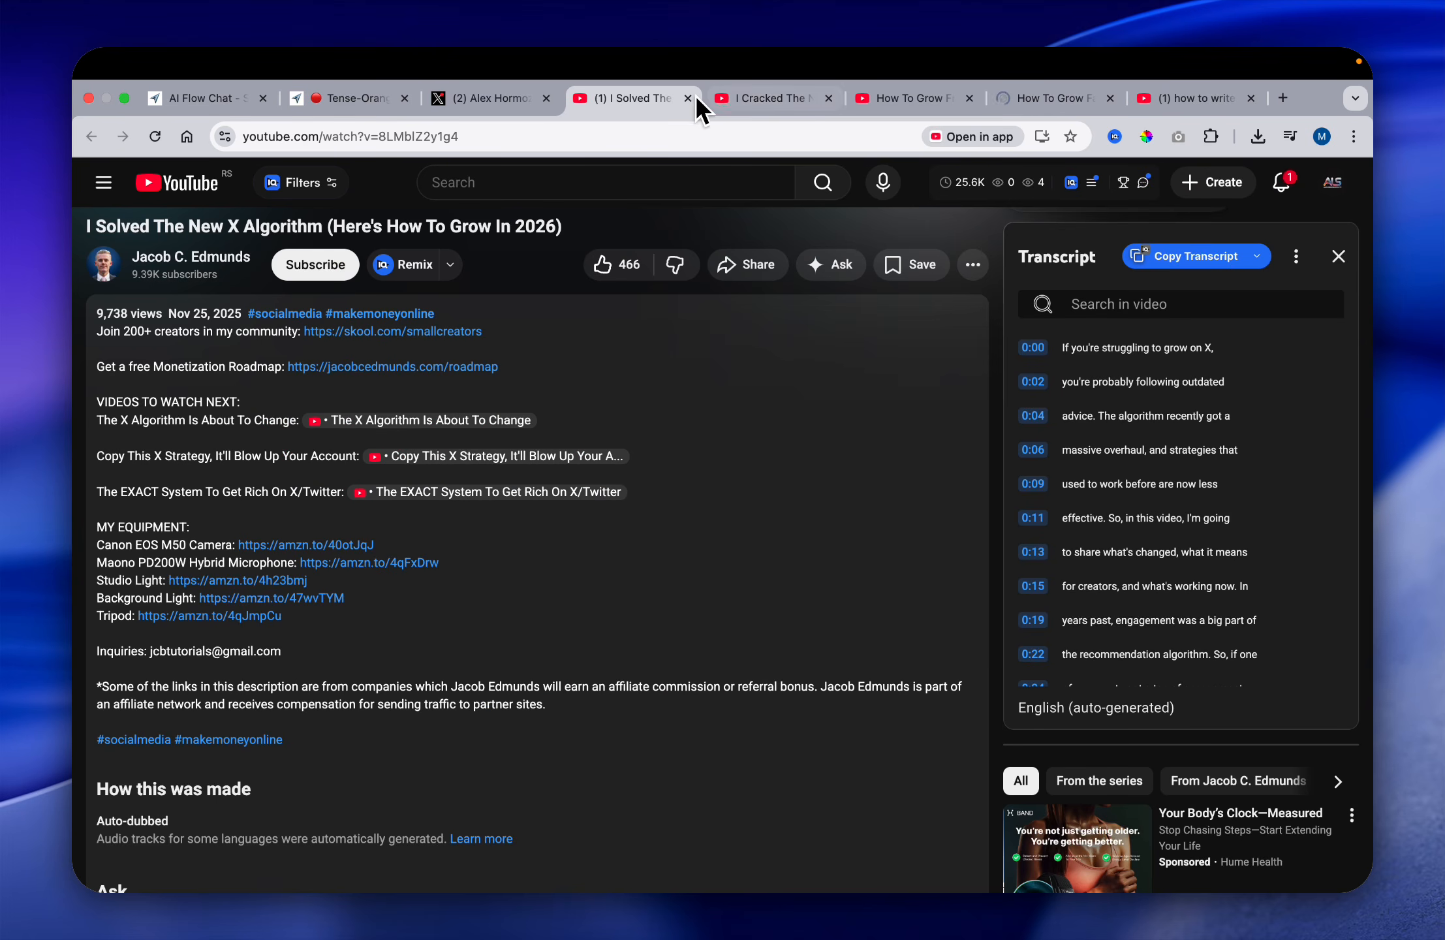
pyautogui.click(688, 98)
pyautogui.click(711, 402)
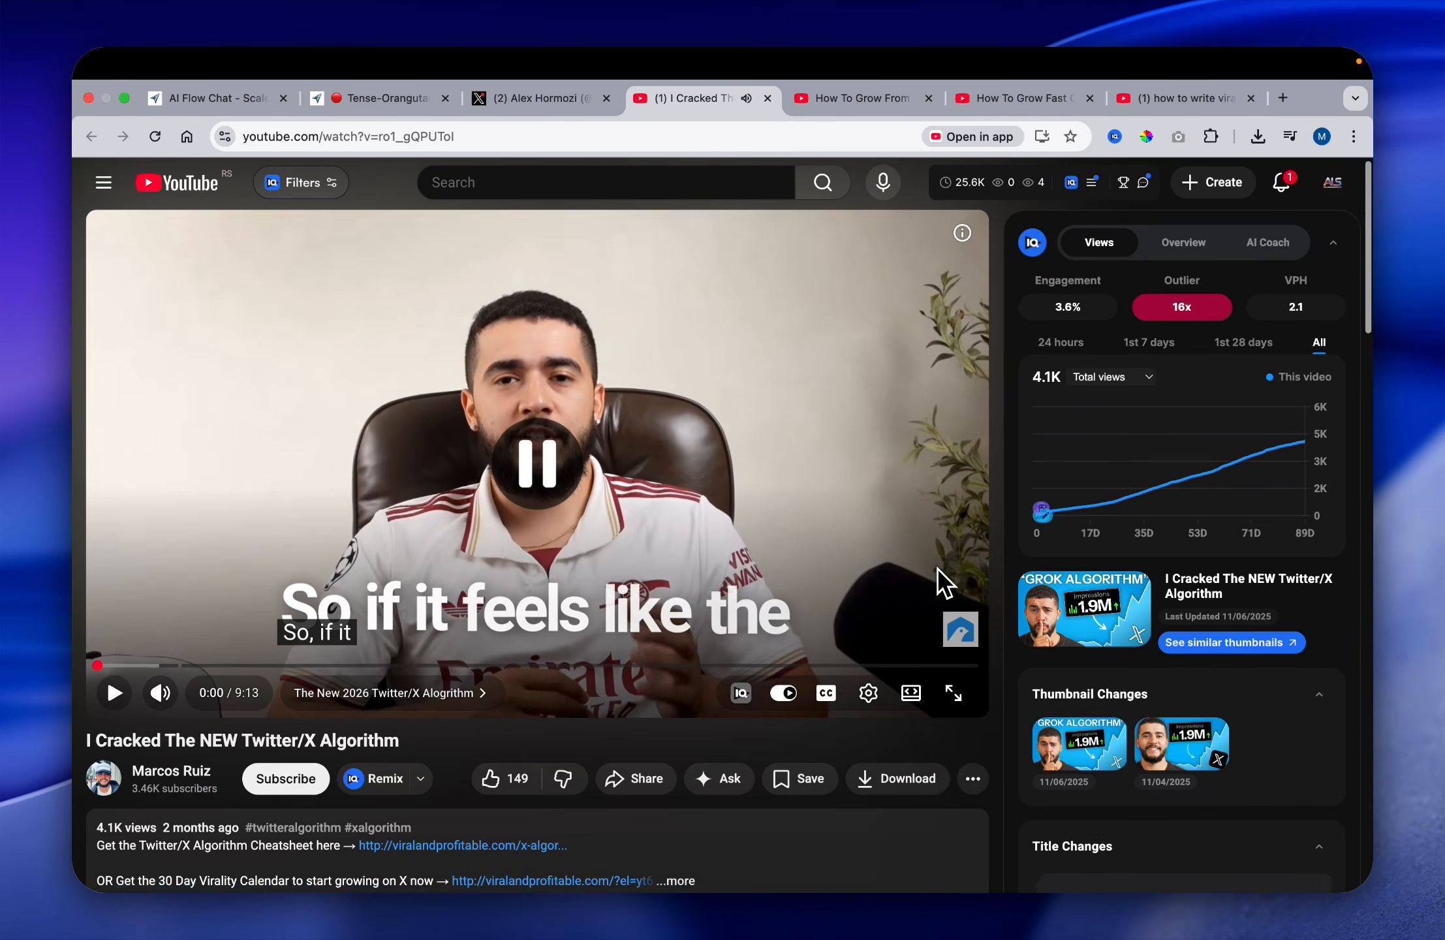
# Step: Close the remaining YouTube tabs and return to the Tense-Orangutan flow
pyautogui.scroll(-10, 936, 581)
pyautogui.scroll(5, 937, 581)
pyautogui.press('super+w')
pyautogui.press('super+w')
pyautogui.press('super+w')
pyautogui.press('super+w')
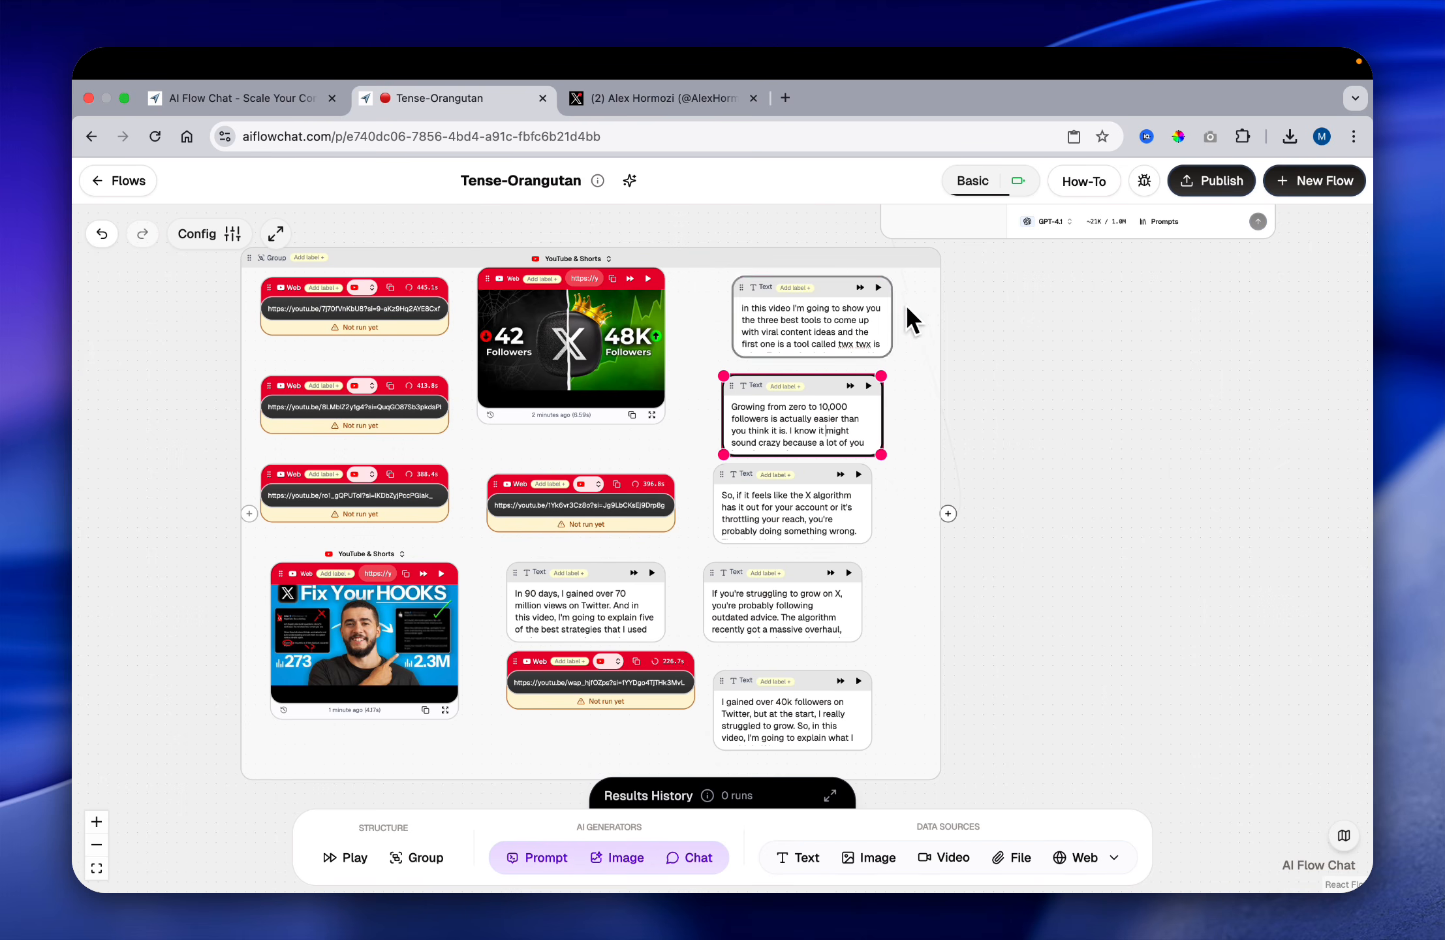
# Step: Move the whole video and transcript group left, away from the area below the chat node
pyautogui.click(885, 269)
pyautogui.moveTo(897, 262); pyautogui.dragTo(721, 274)
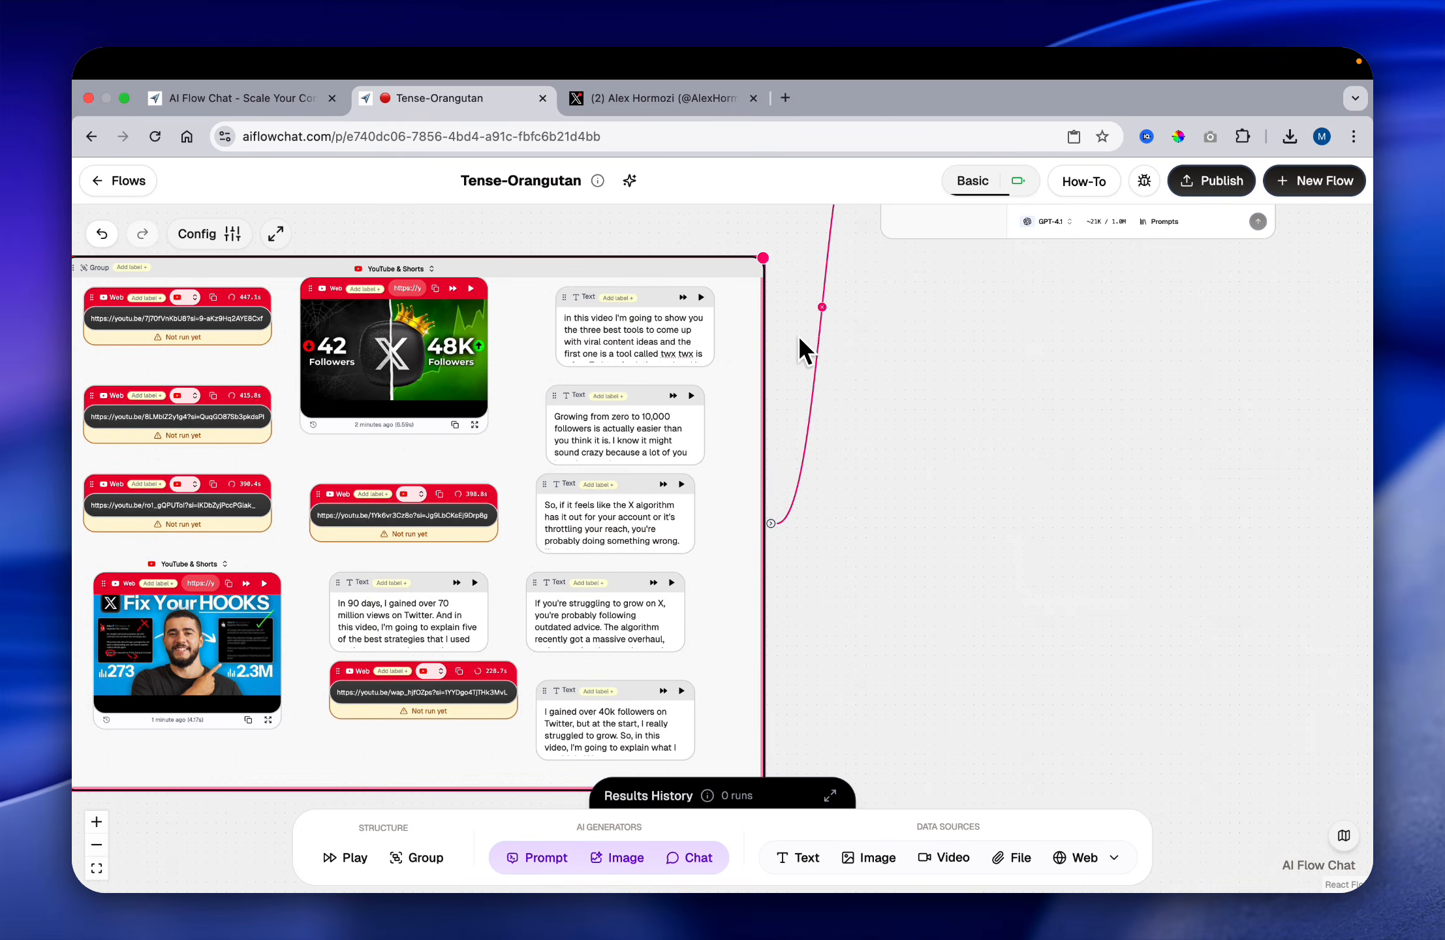
pyautogui.scroll(-6, 813, 353)
pyautogui.scroll(2, 813, 354)
pyautogui.scroll(6, 813, 353)
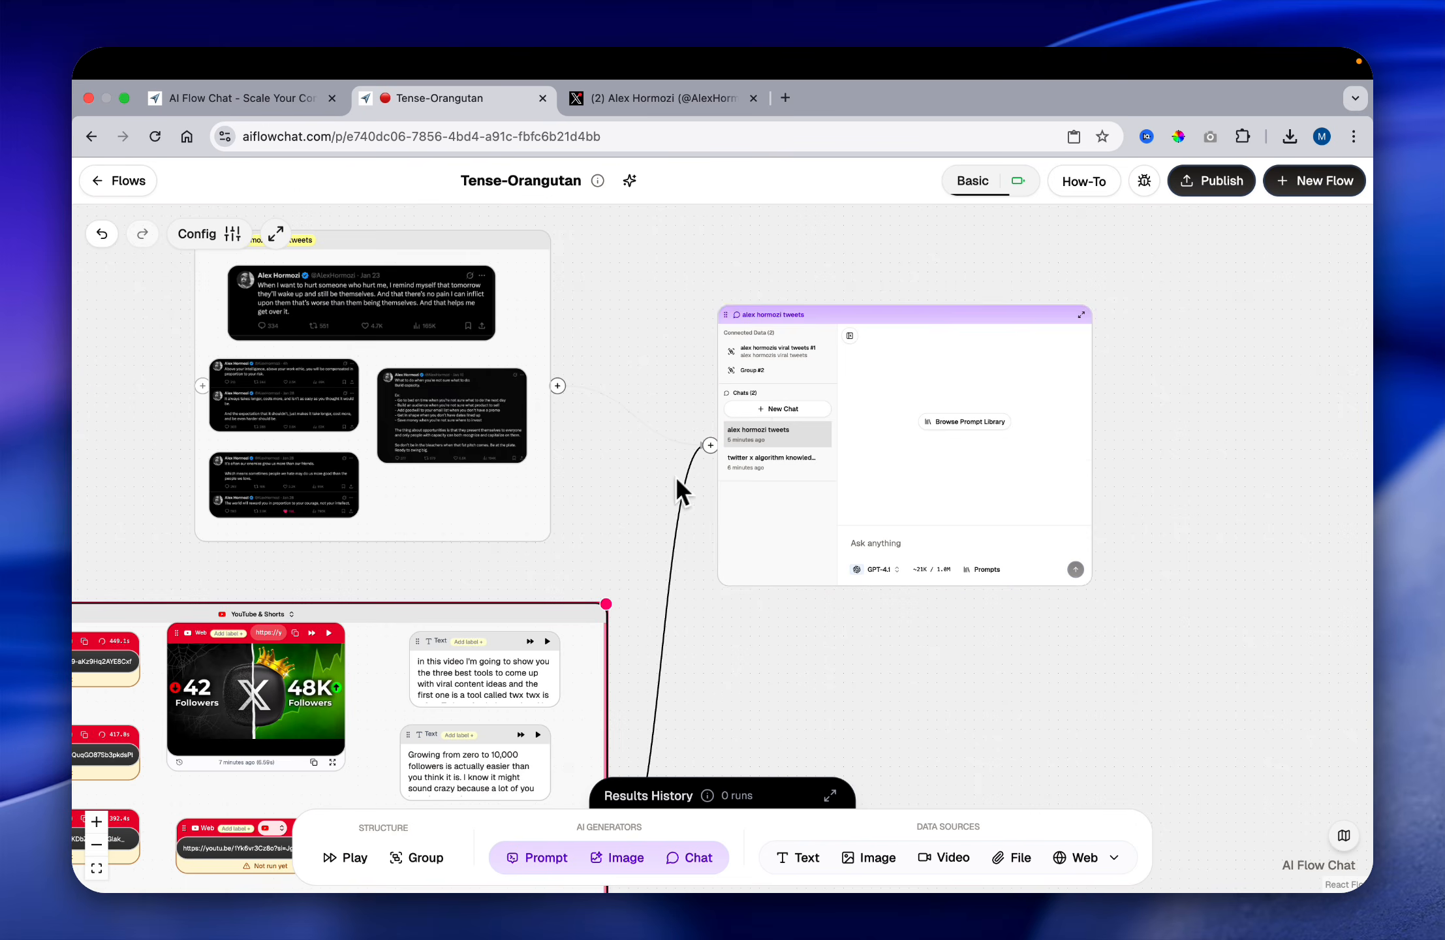
# Step: Label the video and transcript group "how to write viral tweets / hooks and get ideas"
pyautogui.scroll(-2, 611, 527)
pyautogui.hscroll(-5, 638, 431)
pyautogui.scroll(-2, 630, 432)
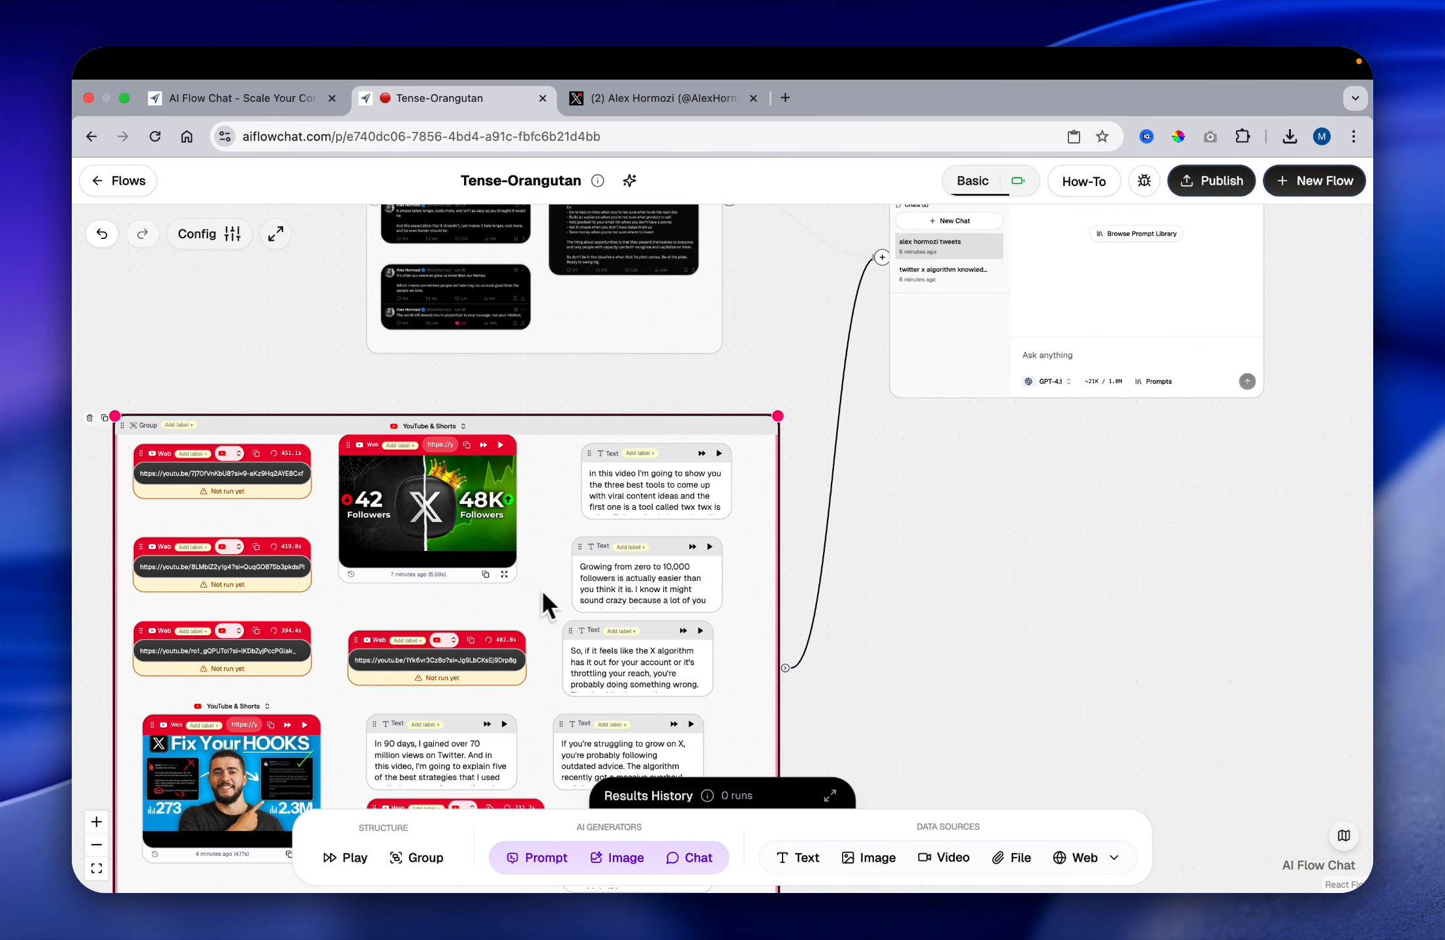
pyautogui.scroll(2, 308, 436)
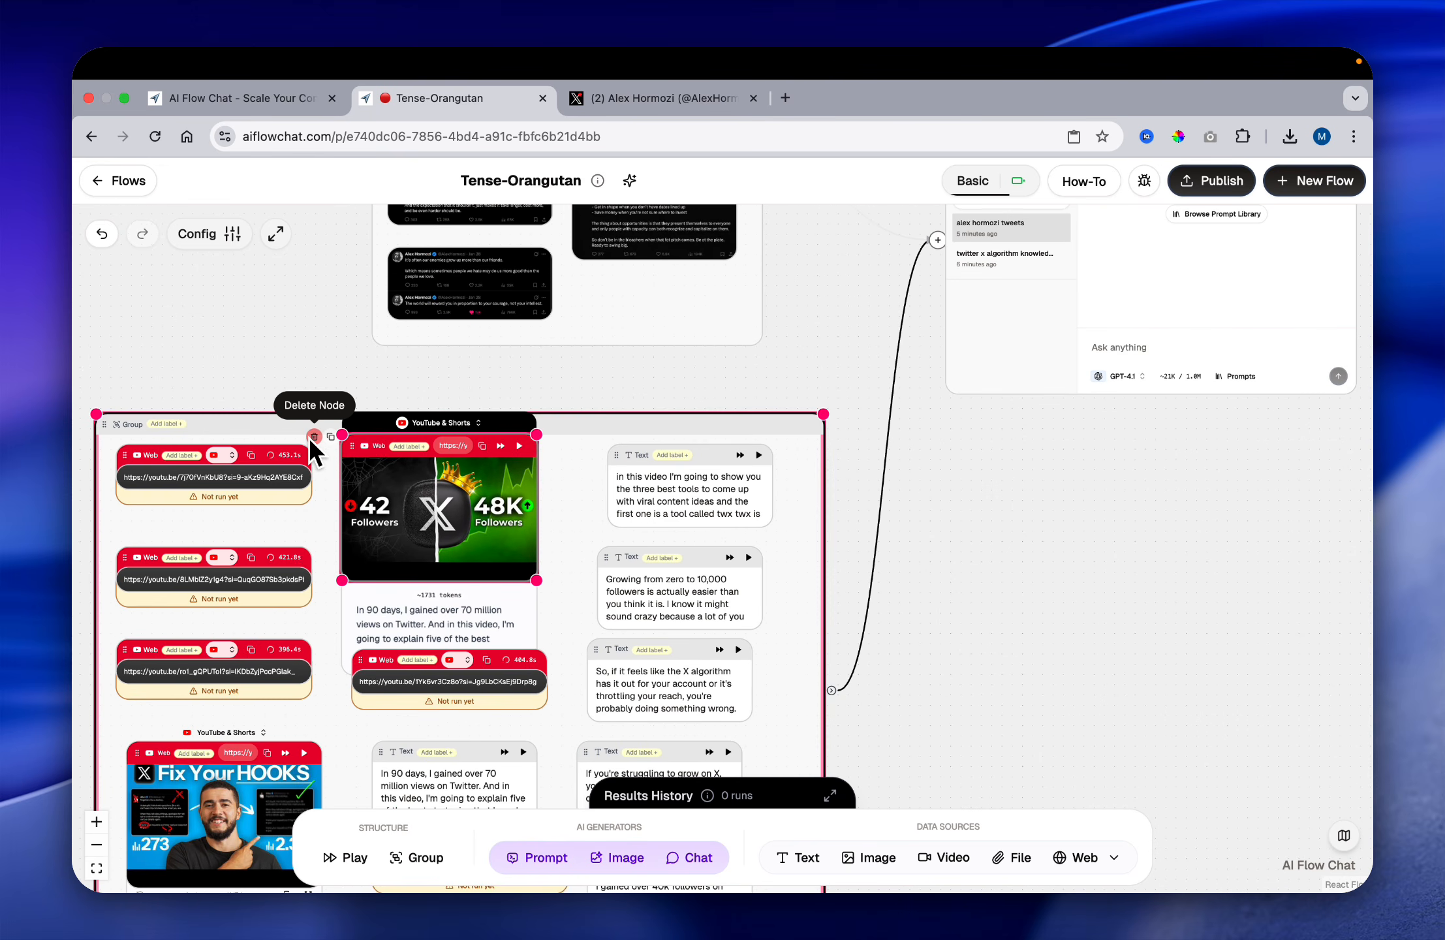
pyautogui.hscroll(-3, 308, 437)
pyautogui.scroll(5, 308, 436)
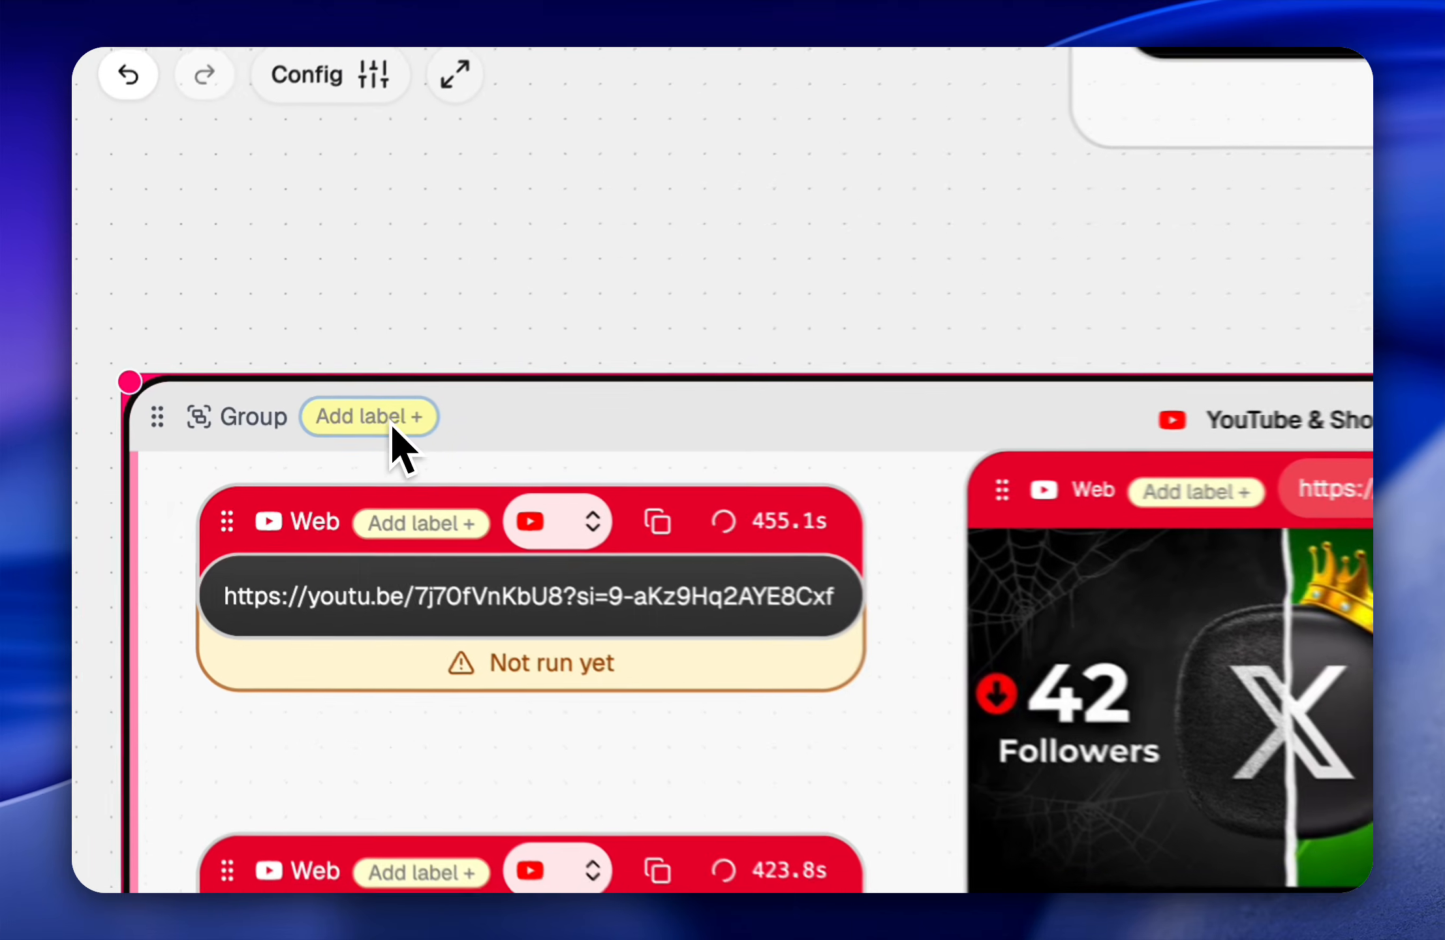
pyautogui.click(457, 418)
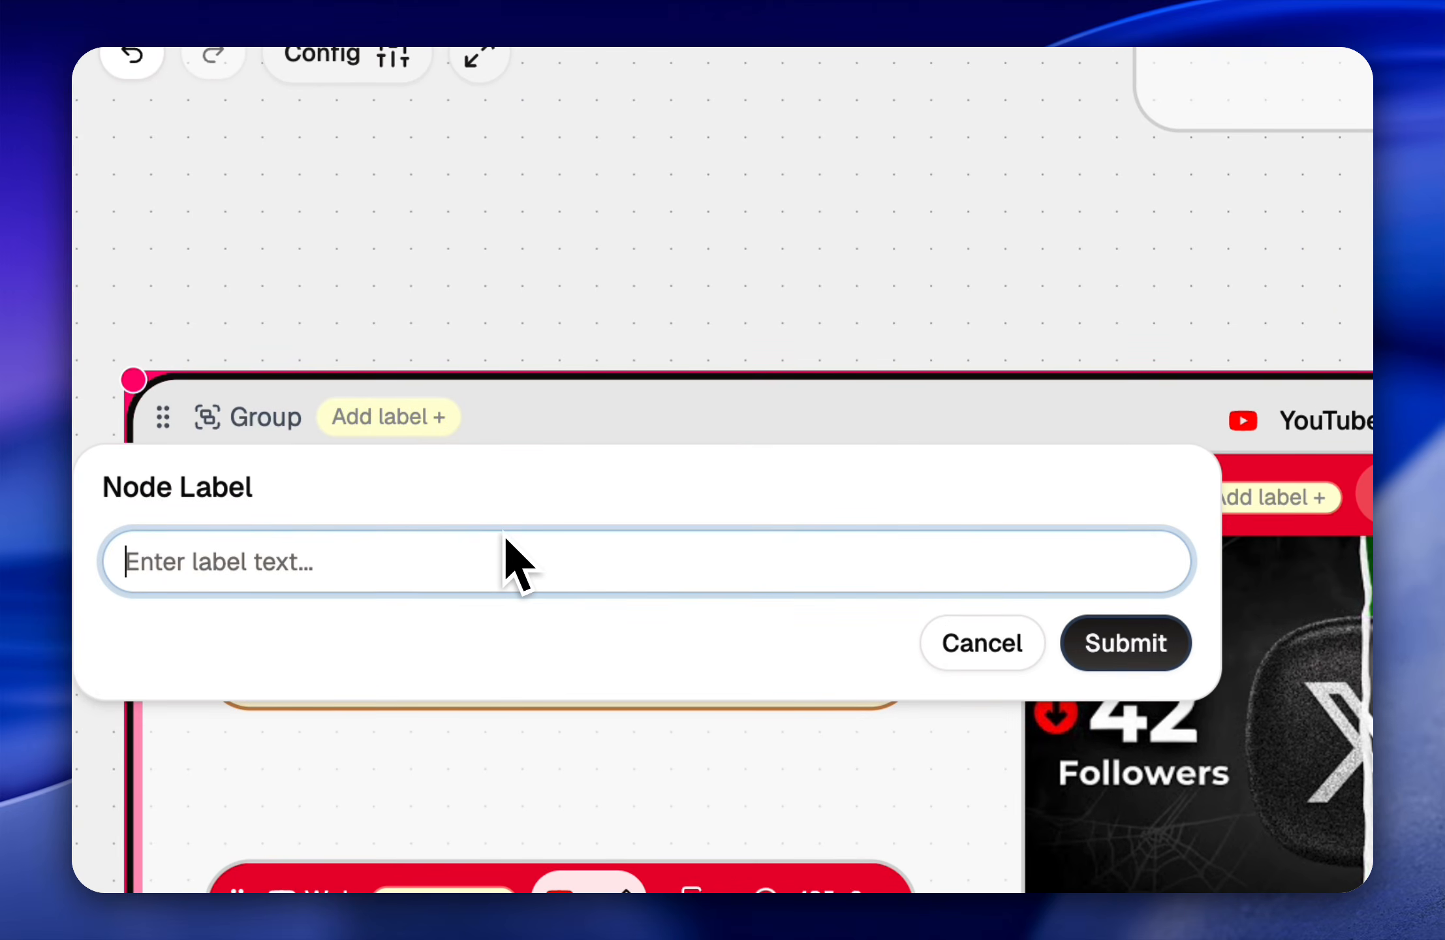
pyautogui.write('how to write v')
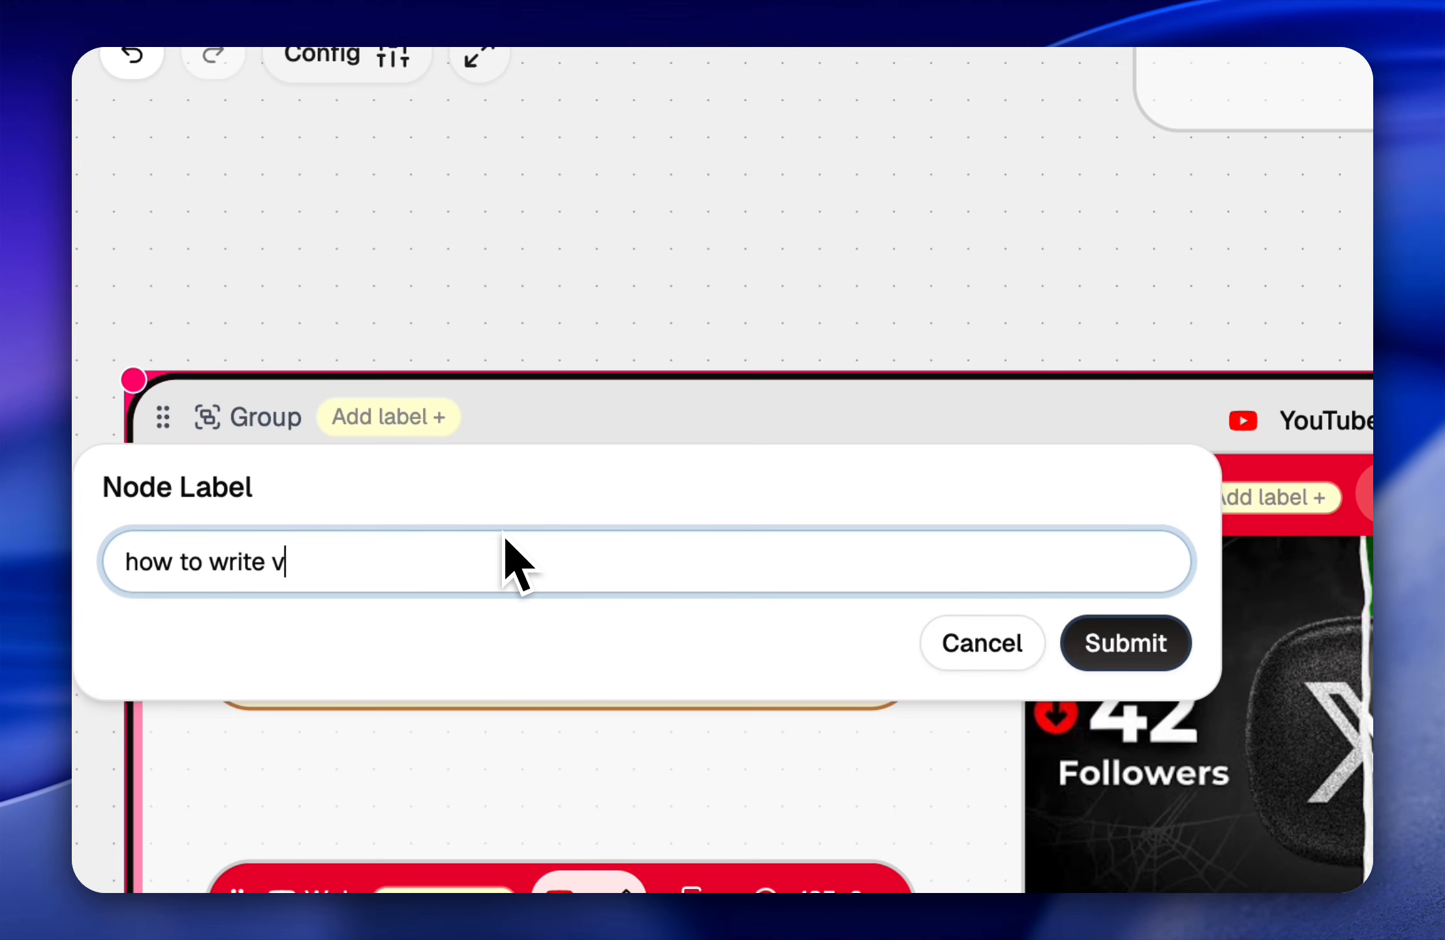
pyautogui.write('iral tweets ')
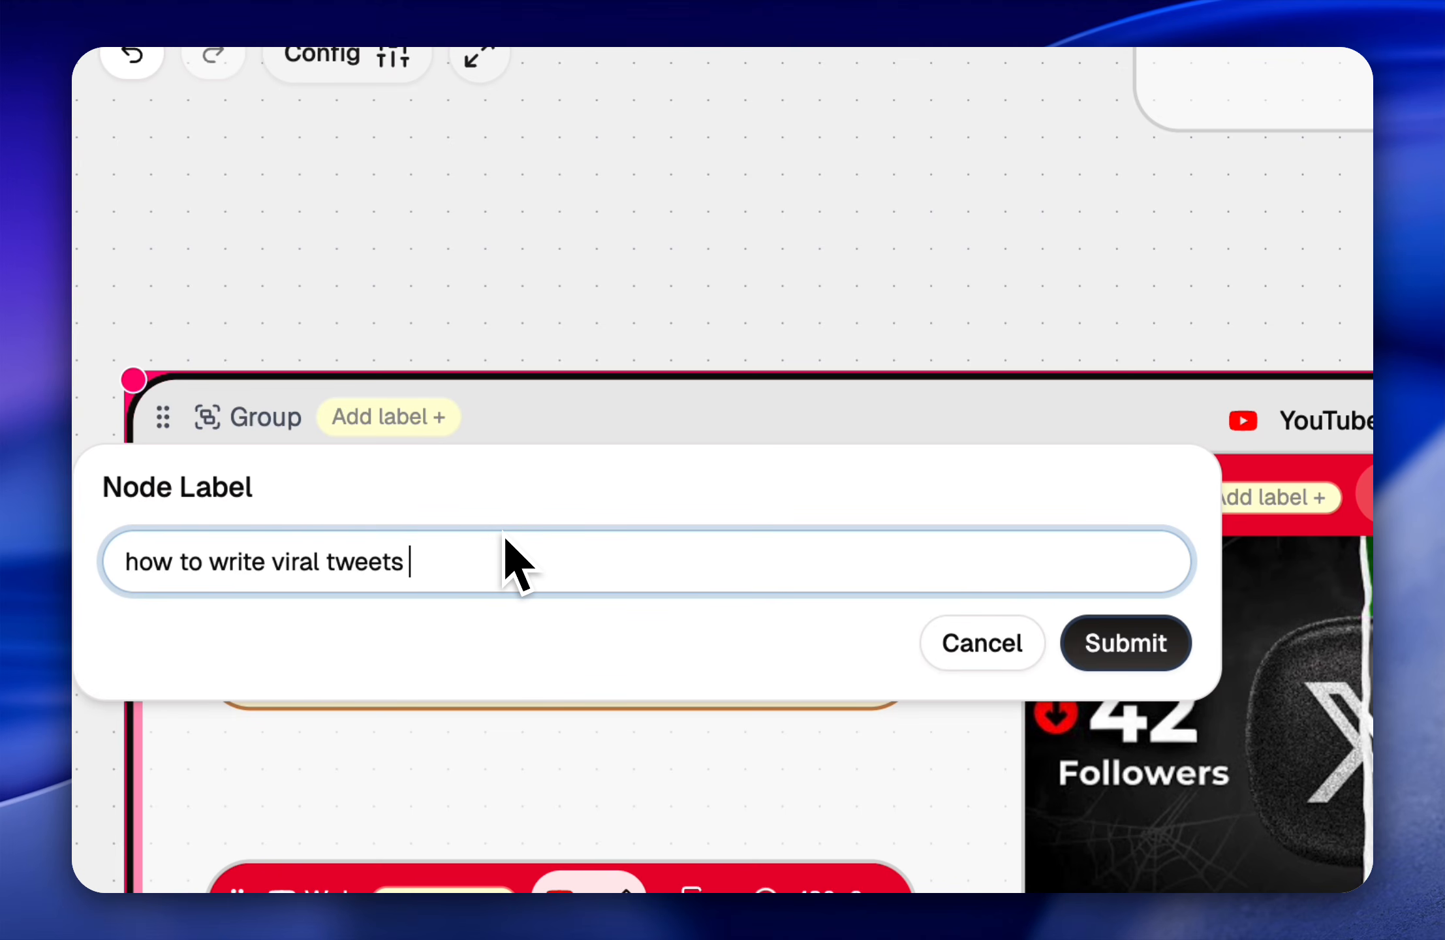
pyautogui.write('&')
pyautogui.press('BackSpace')
pyautogui.press('BackSpace')
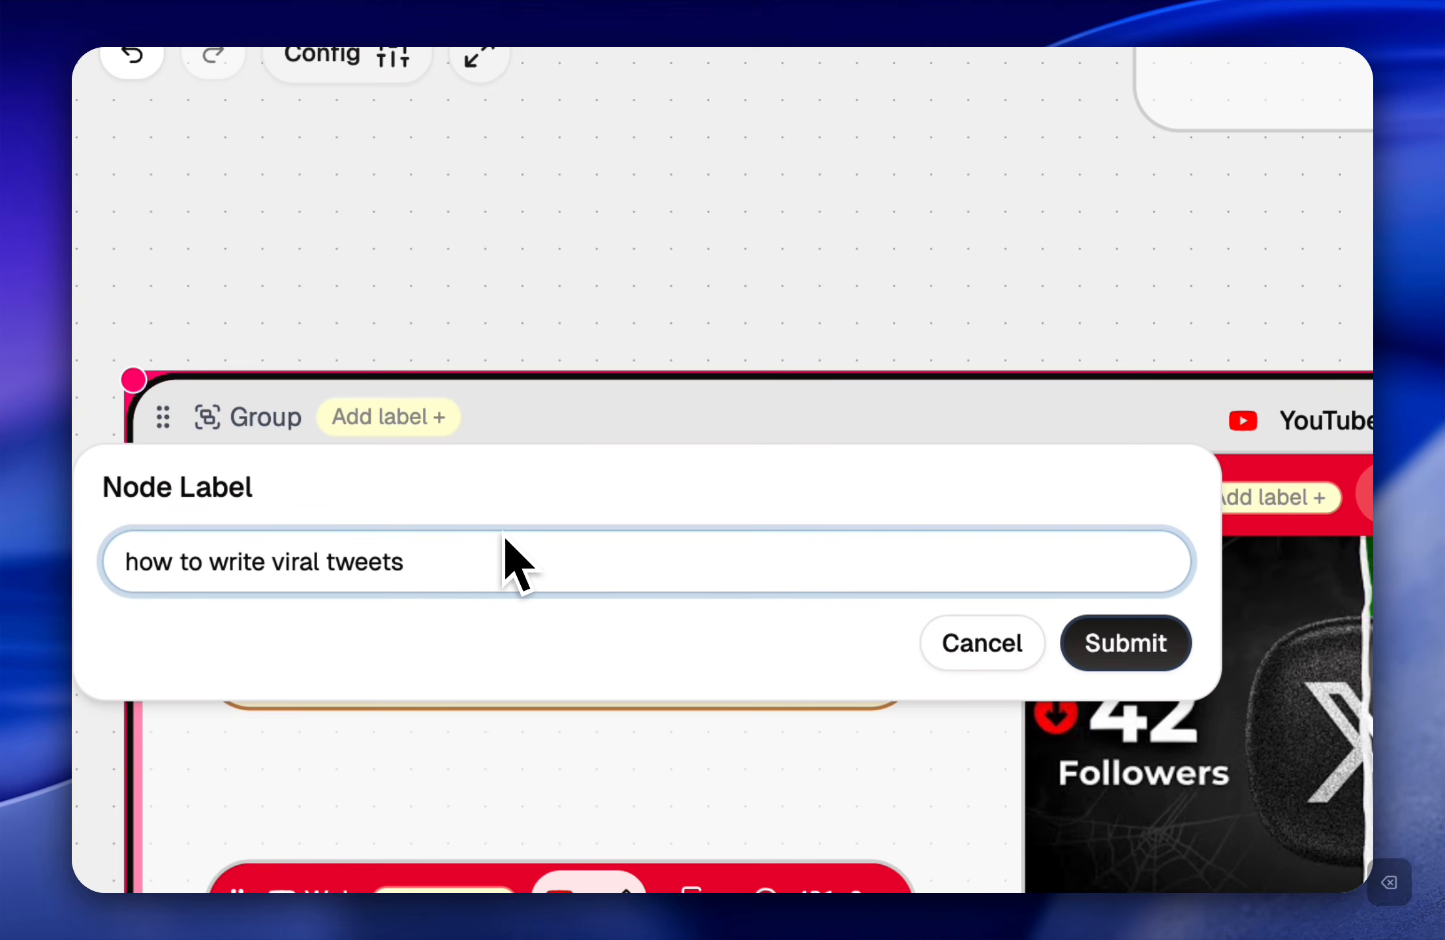
pyautogui.write('/ hooks and g')
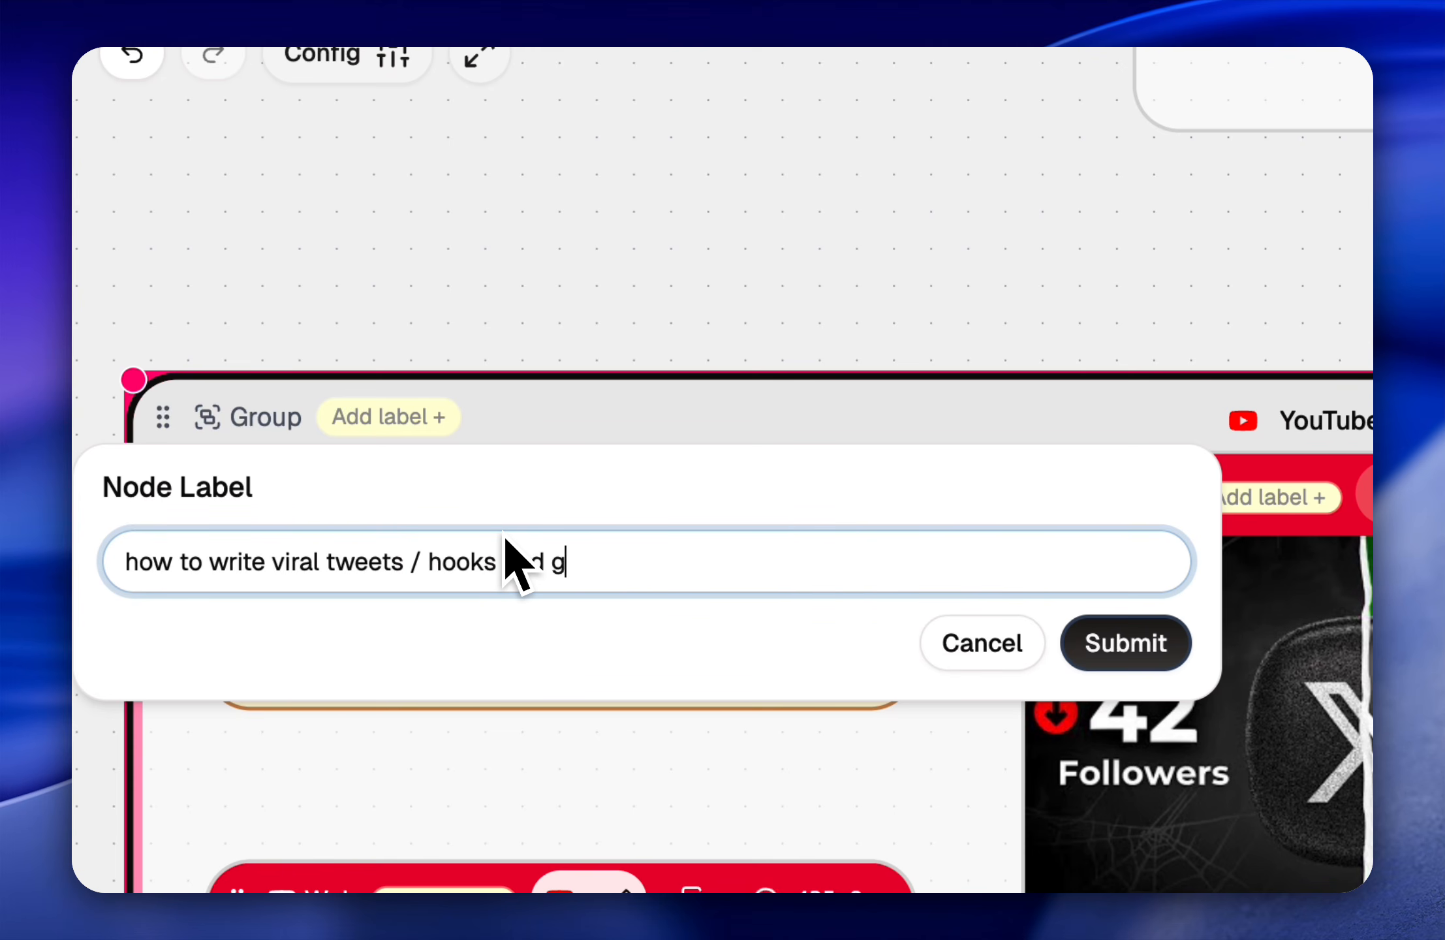
pyautogui.write('et ideas')
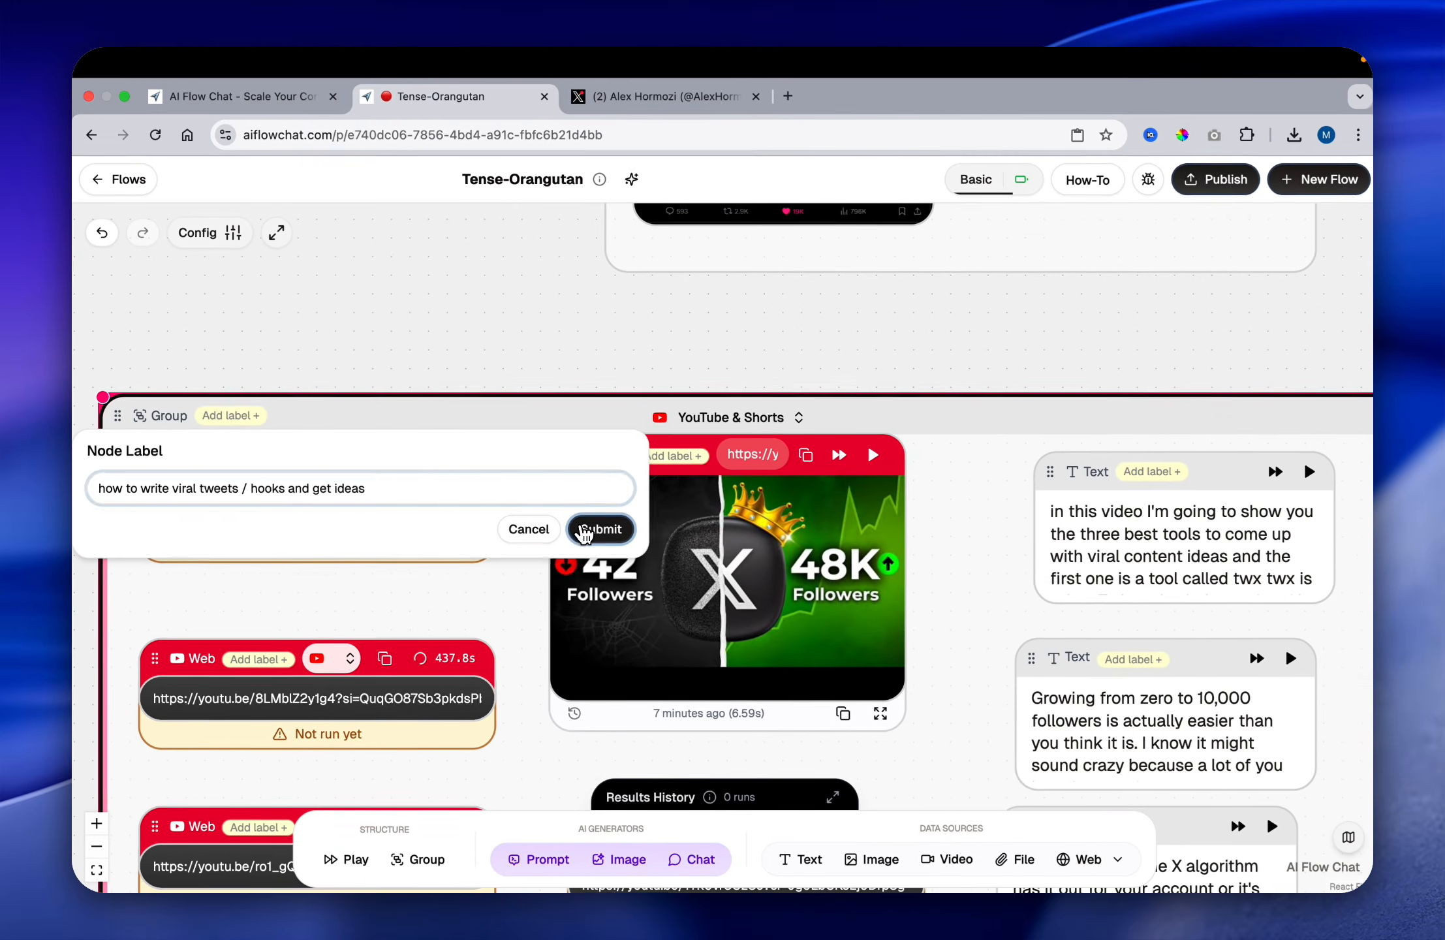
pyautogui.click(1126, 643)
# Step: Review the labelled group and the connected data listed in the "alex hormozi tweets" chat node
pyautogui.scroll(-5, 508, 348)
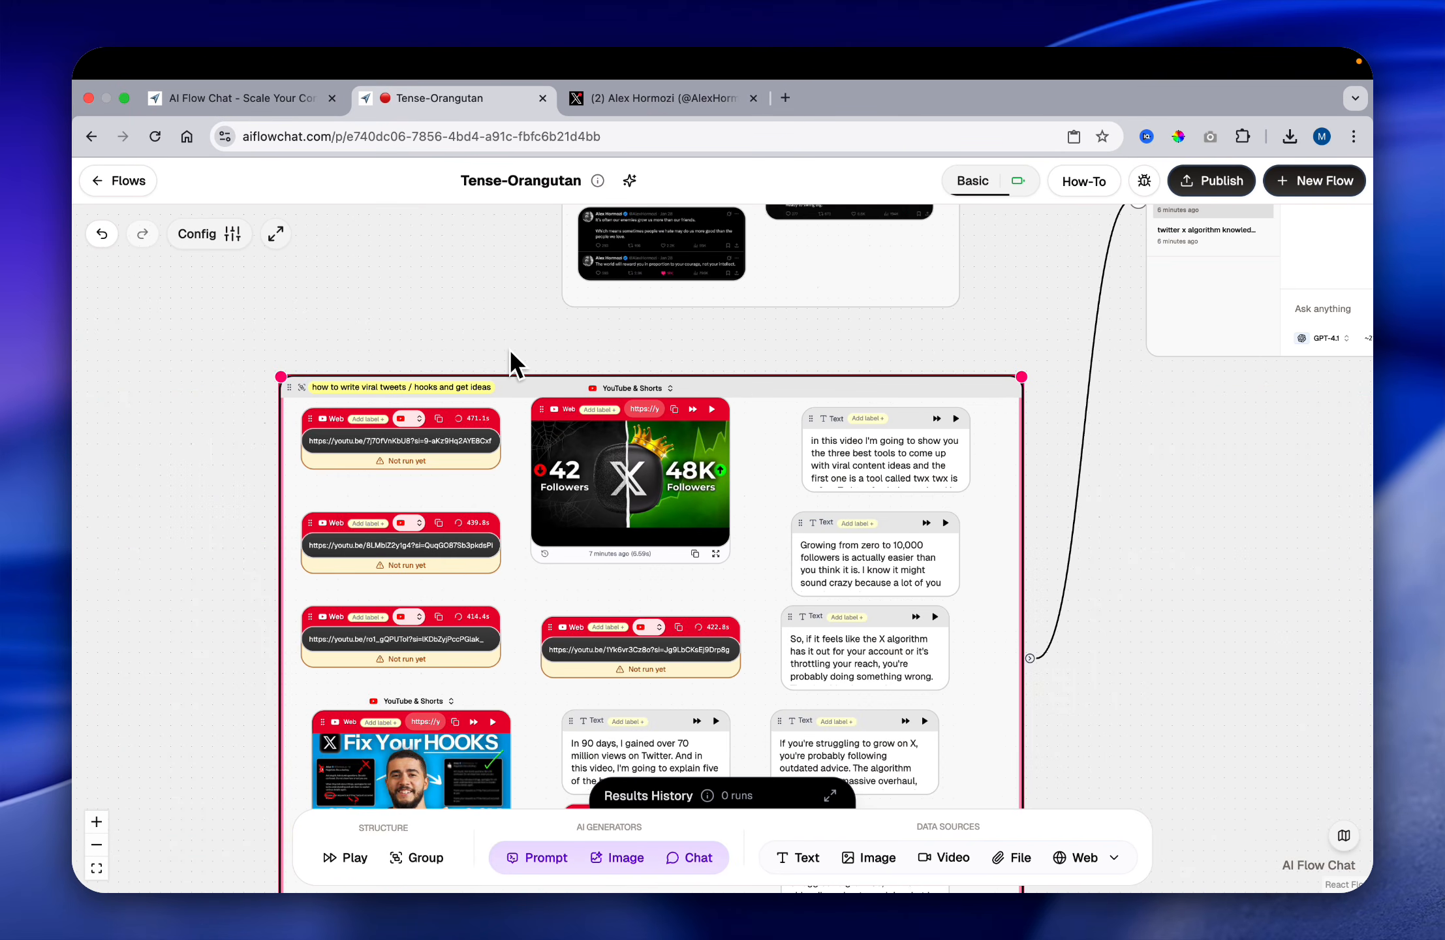
pyautogui.scroll(-4, 509, 348)
pyautogui.scroll(3, 509, 348)
pyautogui.hscroll(3, 509, 349)
pyautogui.scroll(2, 583, 475)
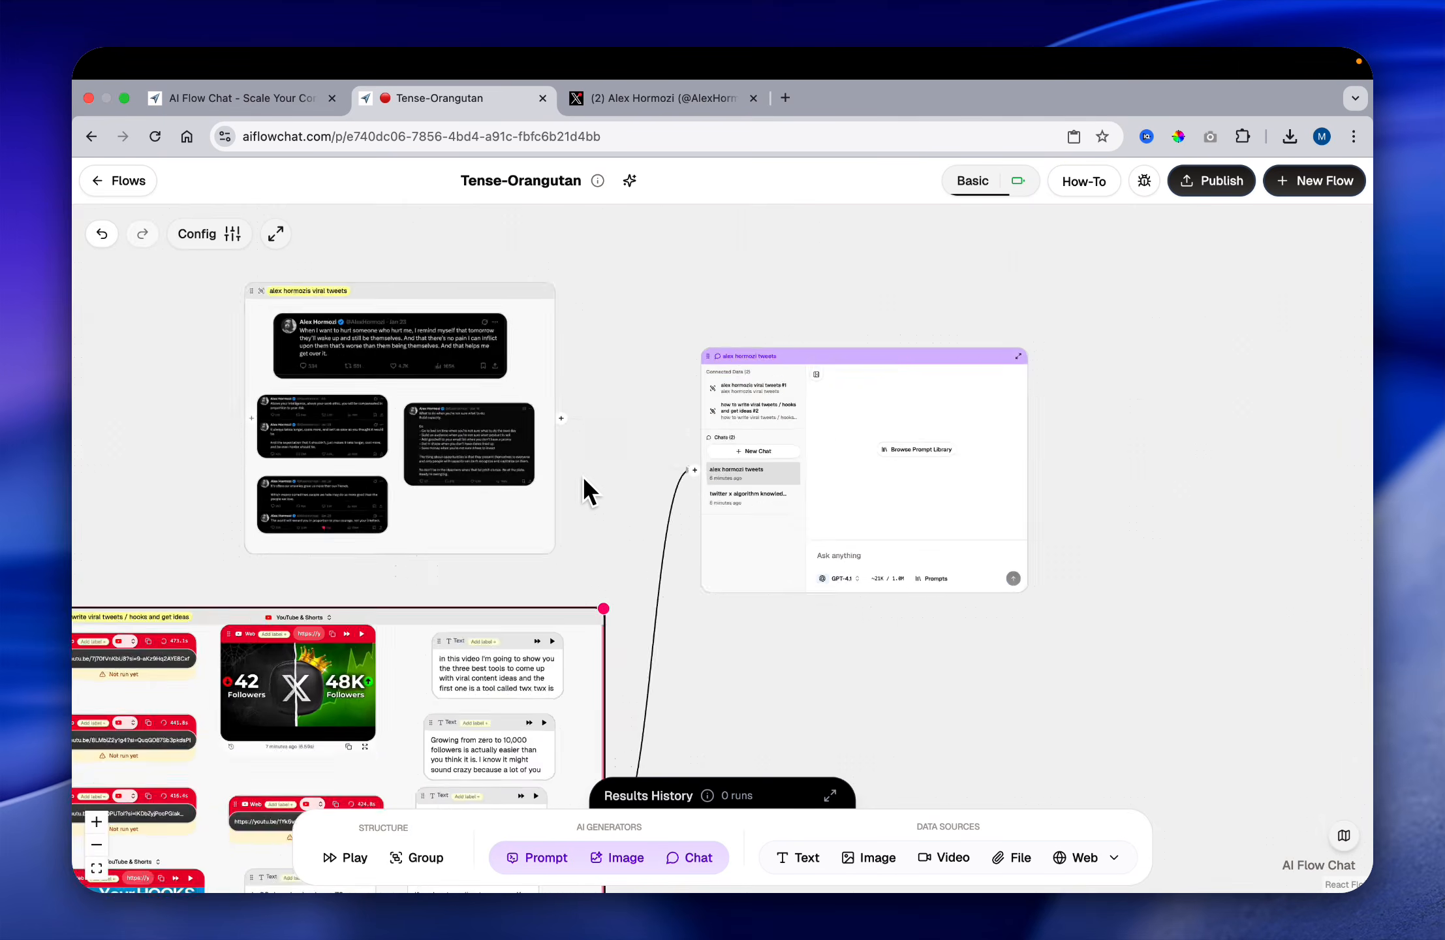
pyautogui.scroll(3, 582, 487)
pyautogui.scroll(-5, 584, 471)
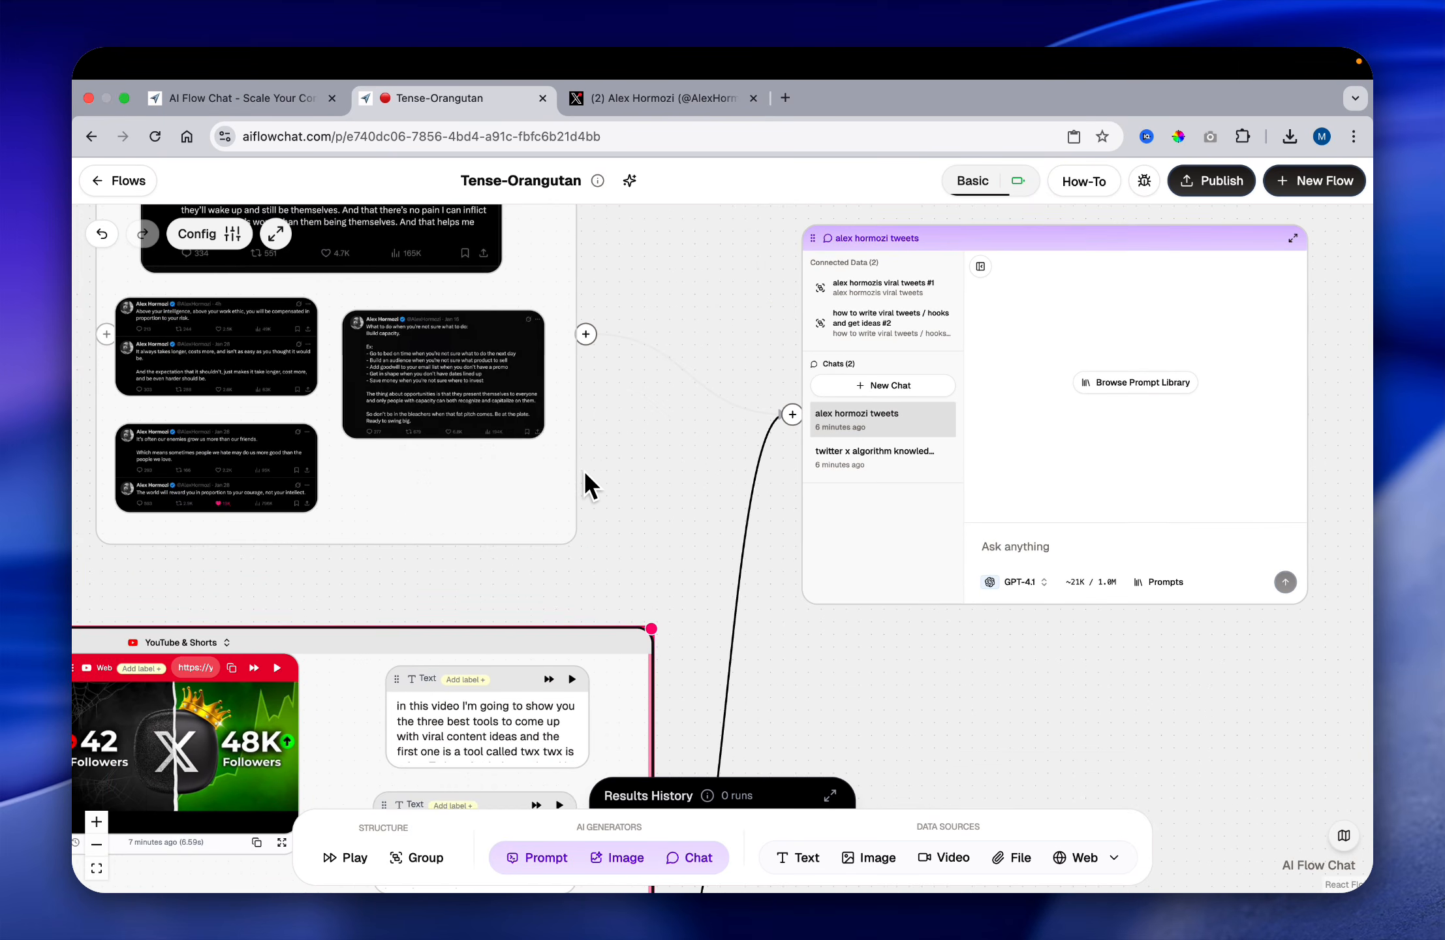
# Step: Switch the chat node from the "alex hormozi tweets" chat to the "twitter x algorithm knowledge" chat
pyautogui.hscroll(3, 613, 504)
pyautogui.scroll(2, 613, 503)
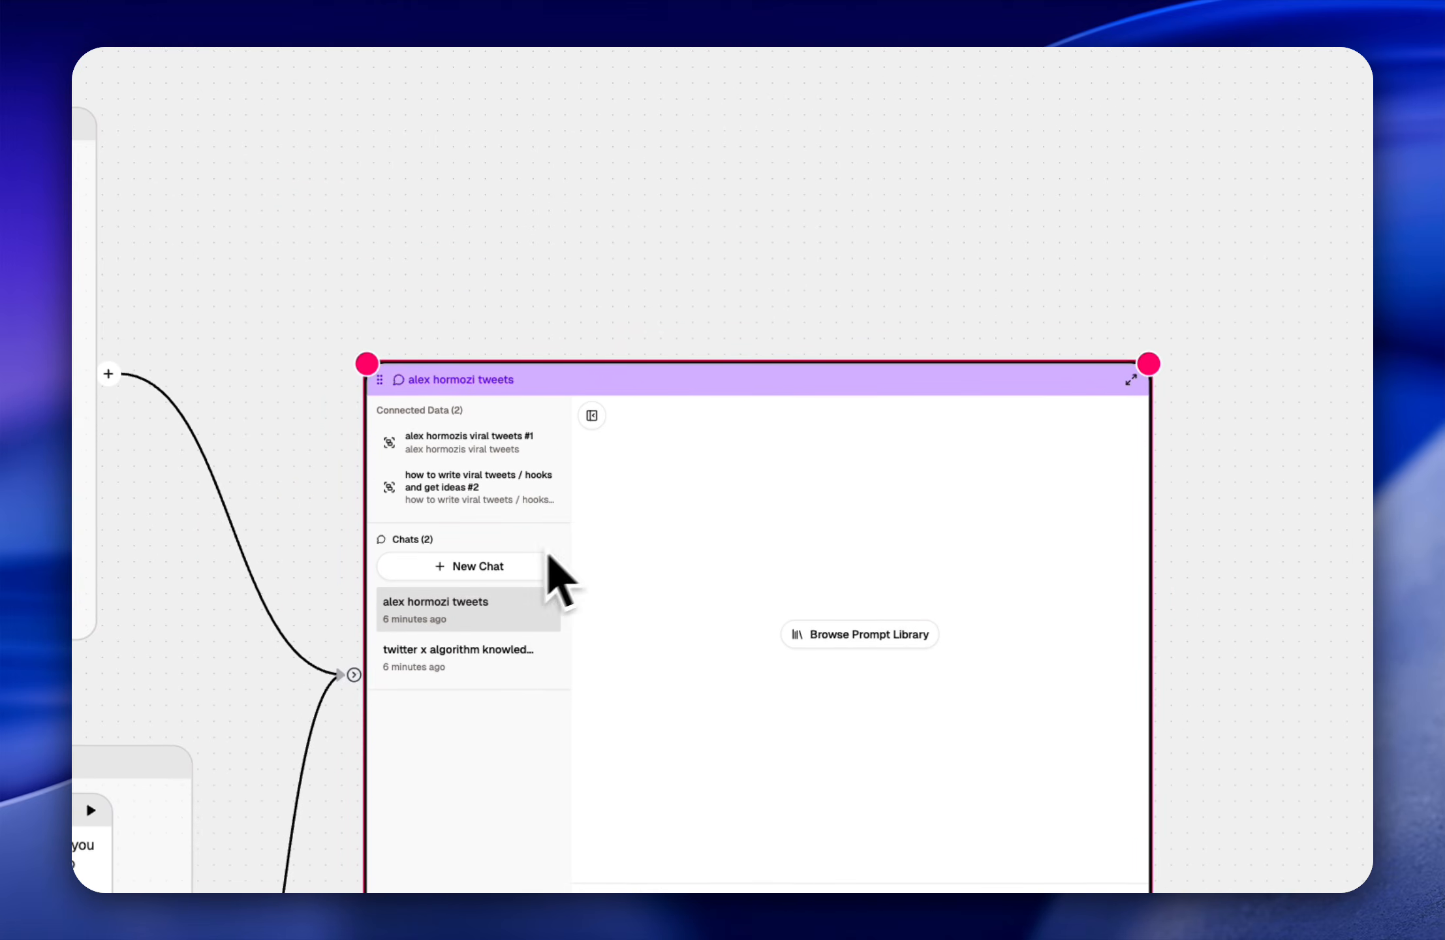
pyautogui.scroll(5, 844, 476)
pyautogui.hscroll(2, 871, 450)
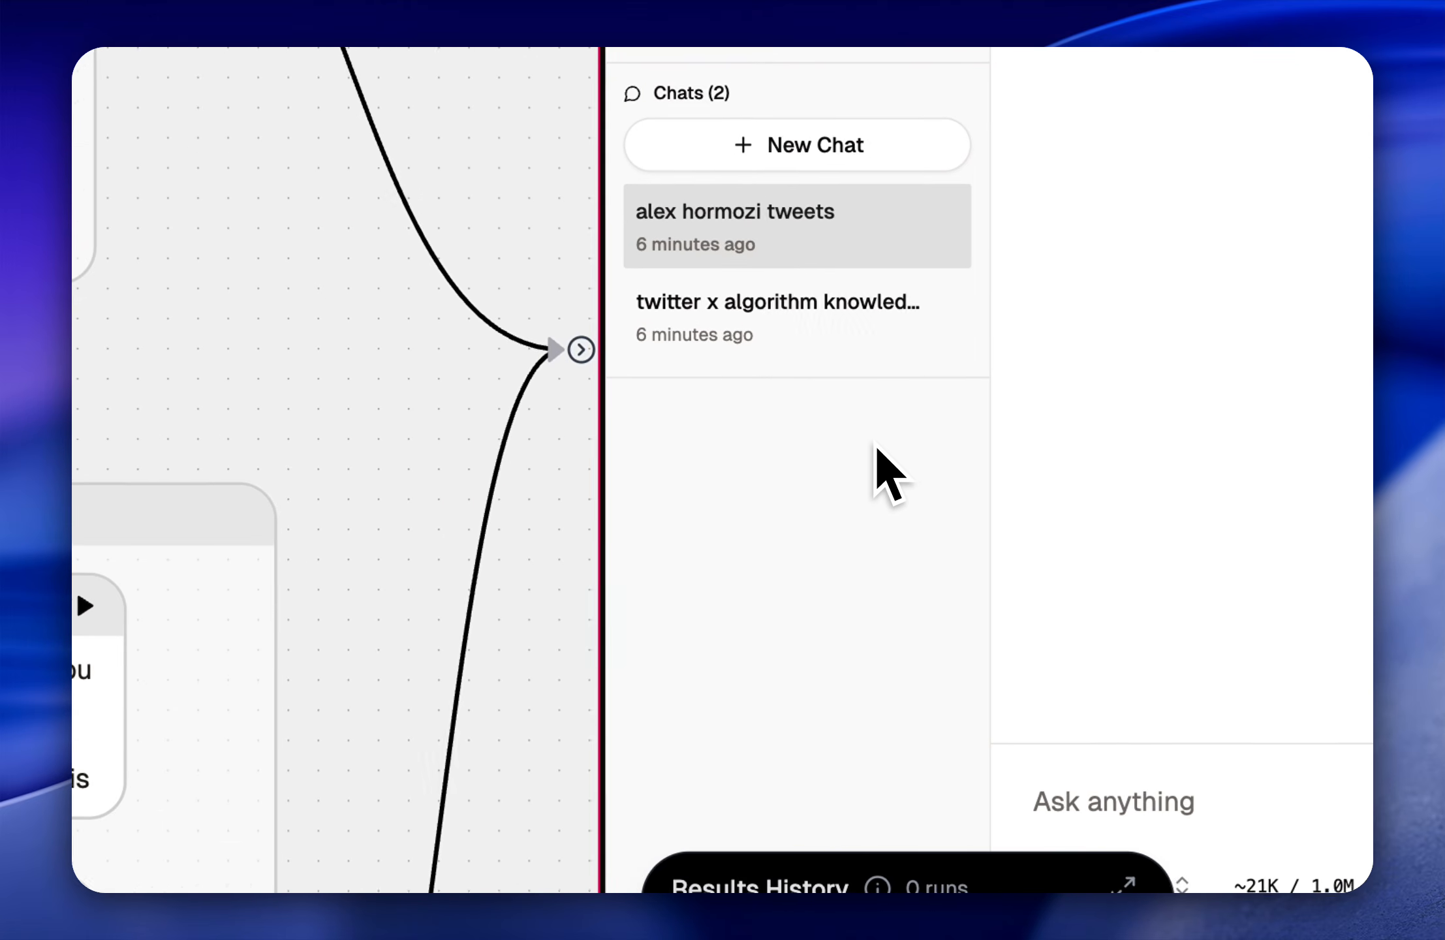
pyautogui.click(810, 352)
# Step: Set the model of the "twitter x algorithm knowledge" chat to GPT-5.1
pyautogui.scroll(-6, 468, 581)
pyautogui.hscroll(-5, 456, 587)
pyautogui.scroll(2, 431, 594)
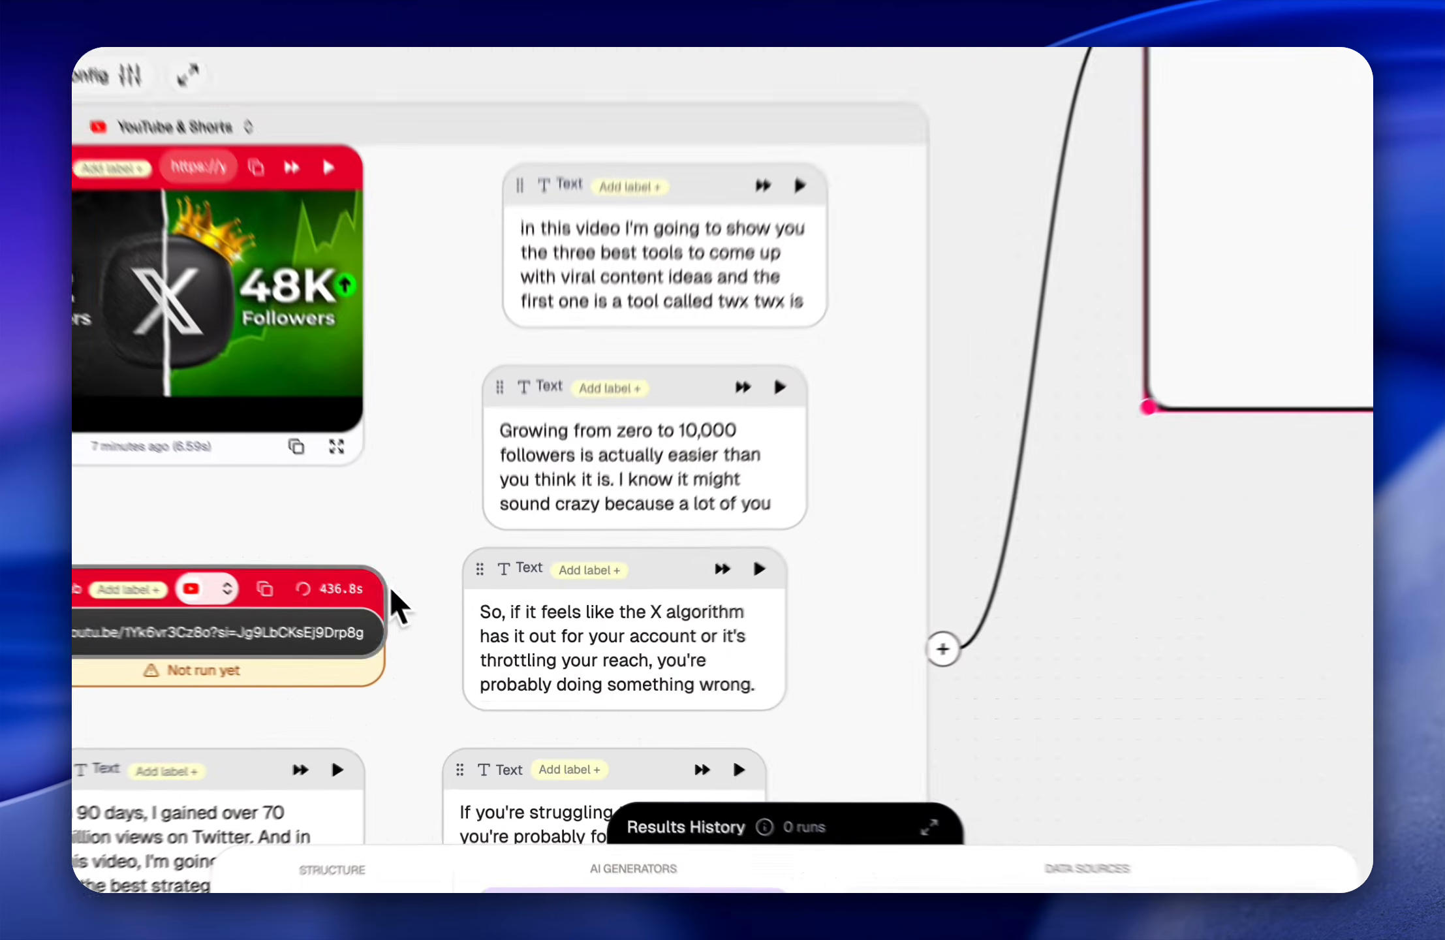
pyautogui.hscroll(-6, 547, 403)
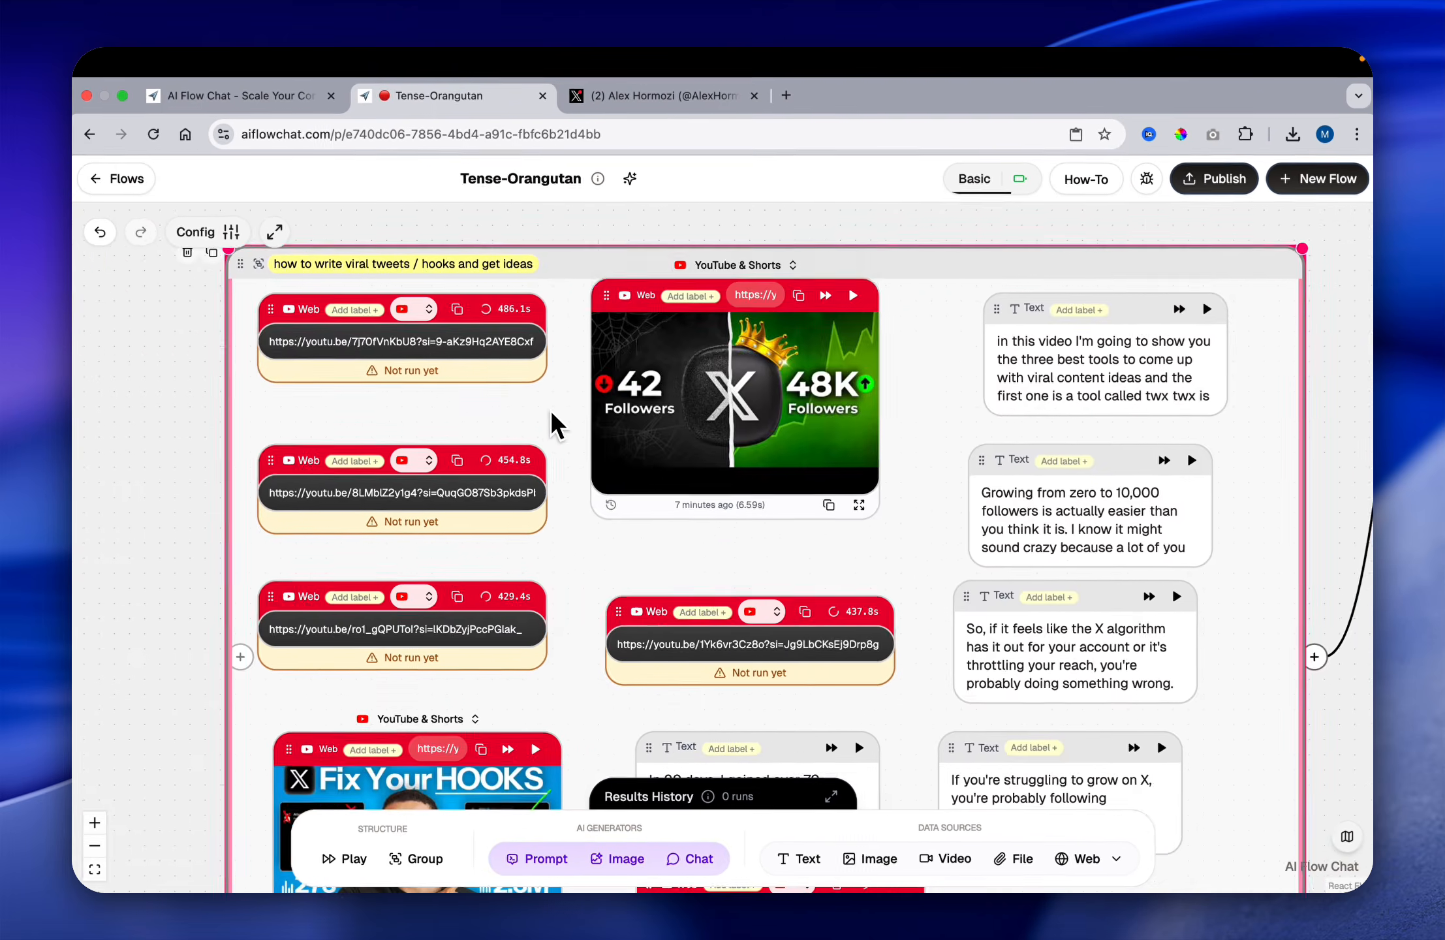
pyautogui.hscroll(10, 553, 411)
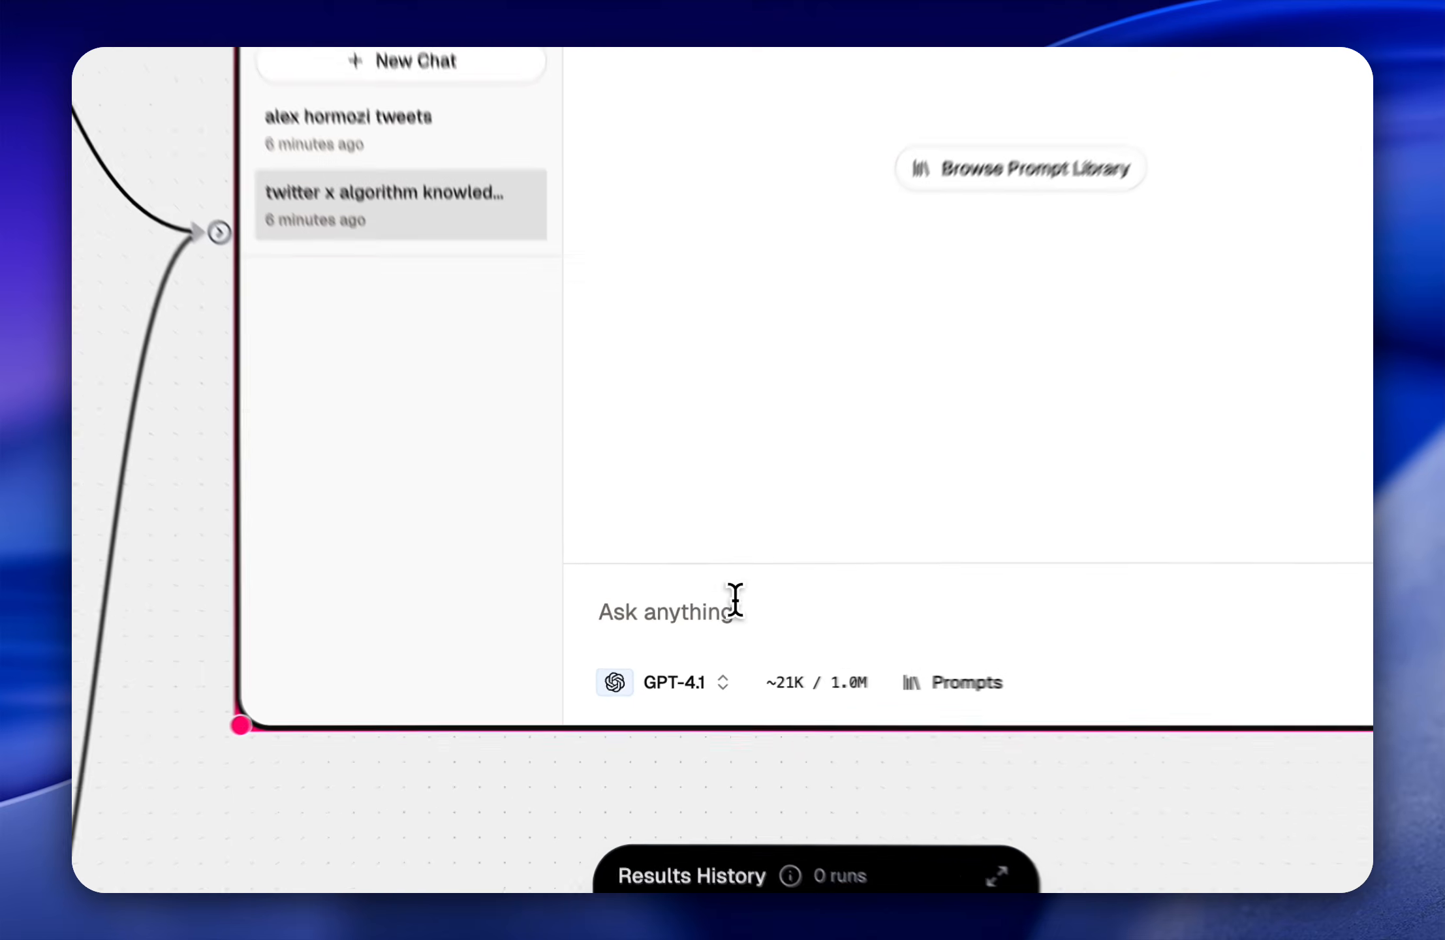
pyautogui.click(677, 637)
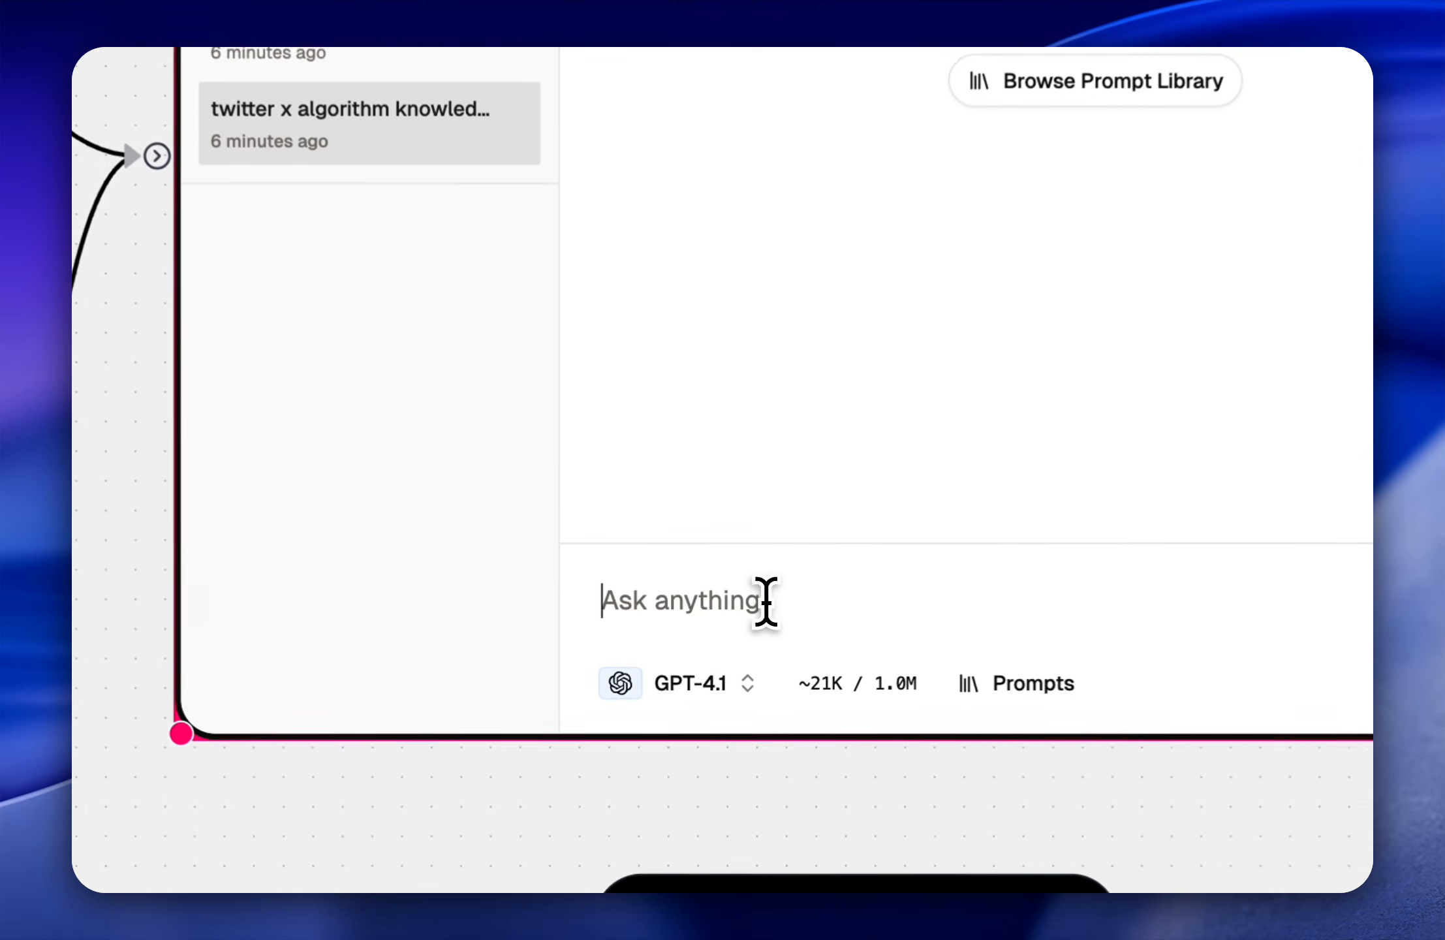
pyautogui.click(713, 687)
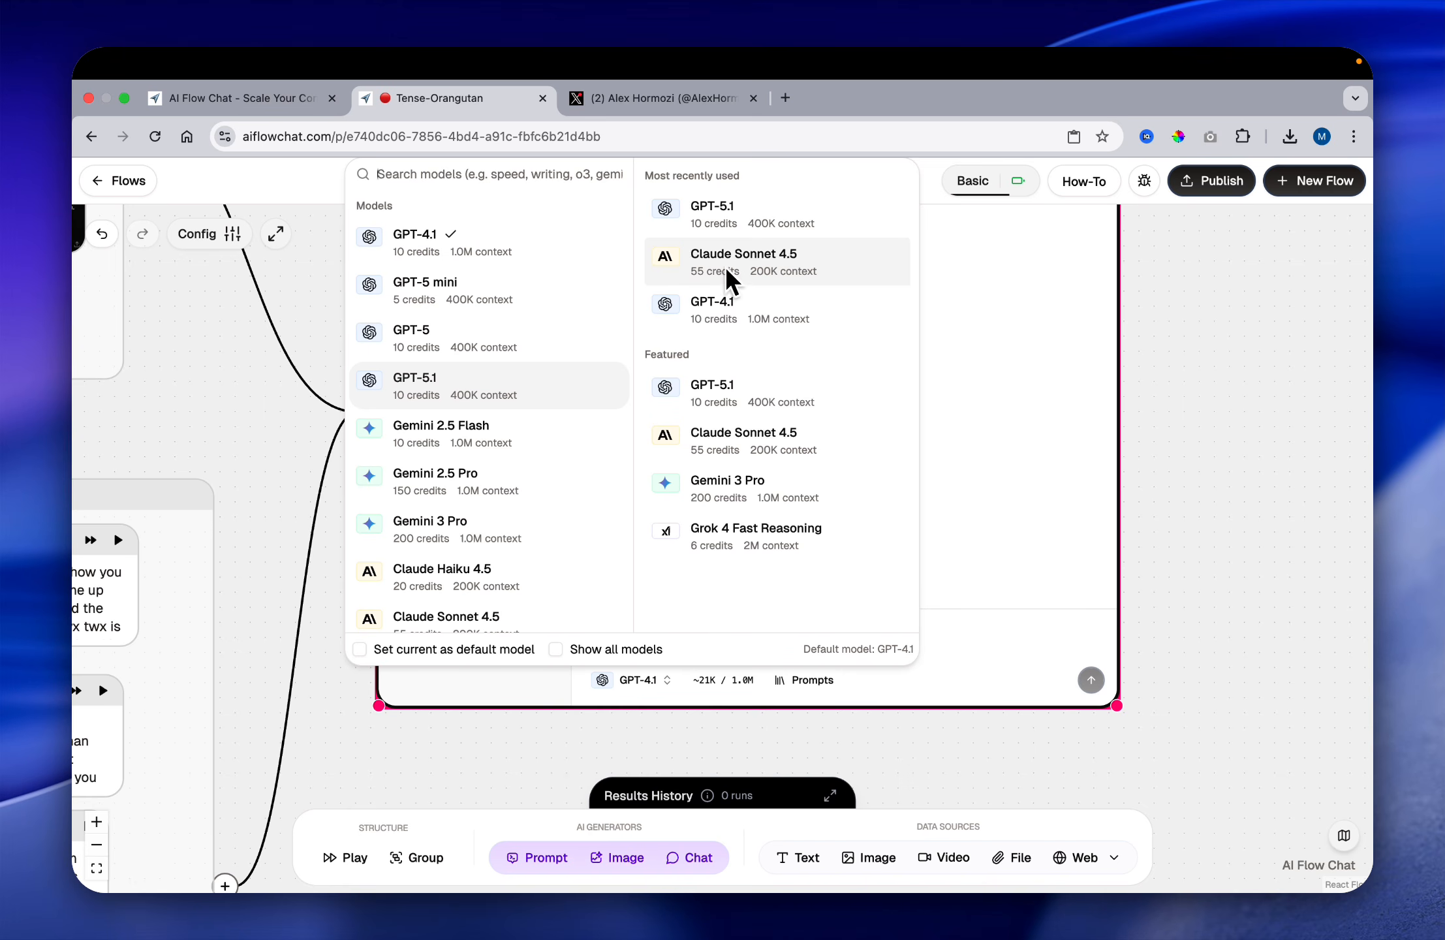
pyautogui.click(741, 400)
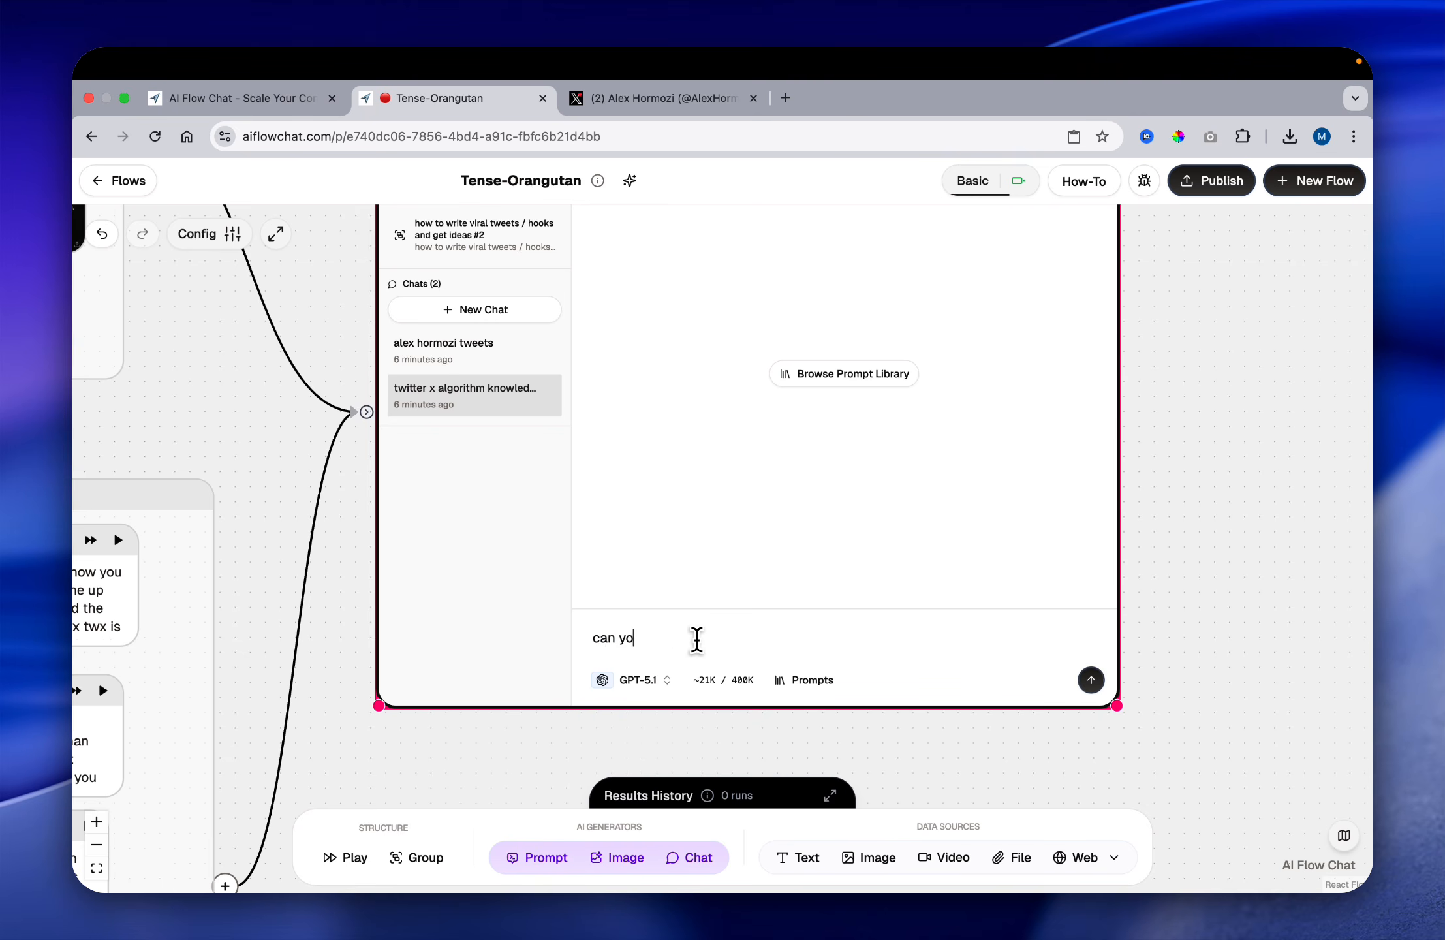
# Step: Begin the chat prompt "can you tell me what patterns you see from the" and copy the full label of the video and transcript group
pyautogui.write('u tell me what pa')
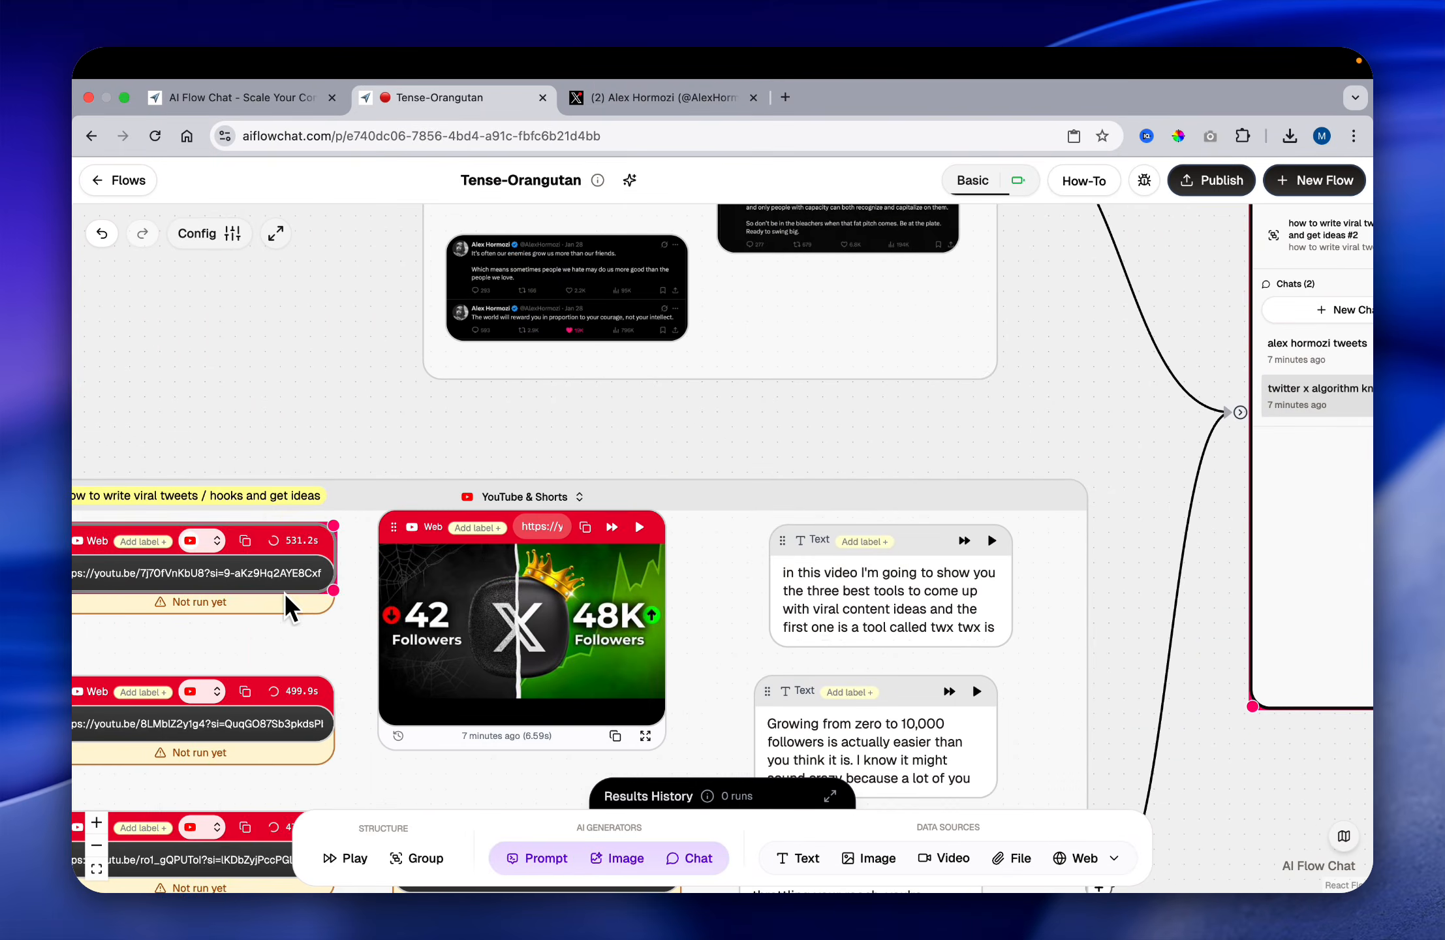
pyautogui.click(240, 498)
pyautogui.click(253, 495)
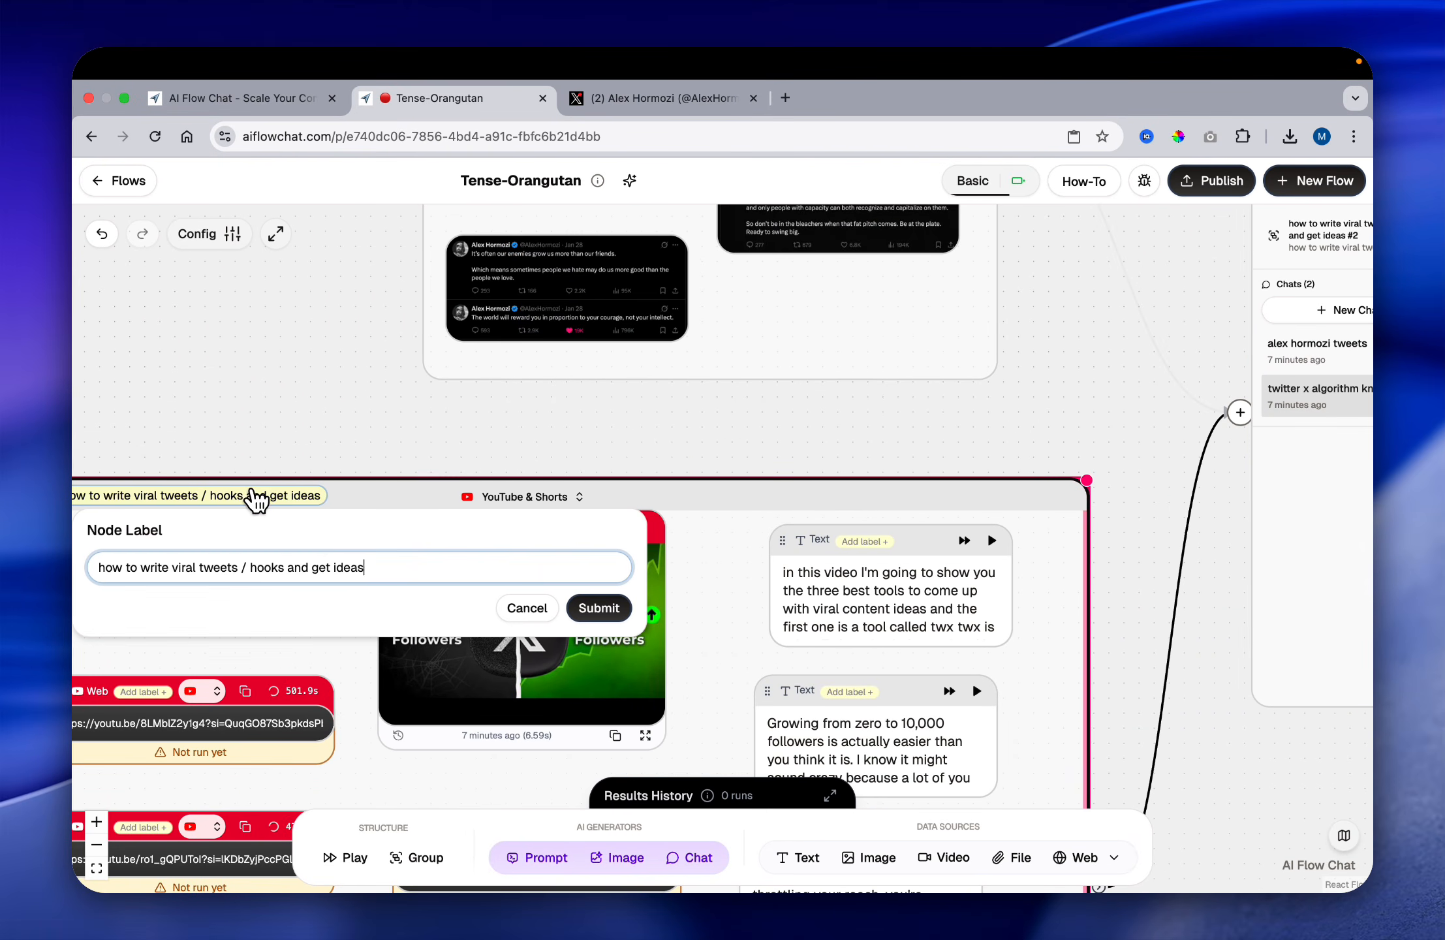
pyautogui.press('BackSpace')
pyautogui.press('super+a')
pyautogui.press('super+c')
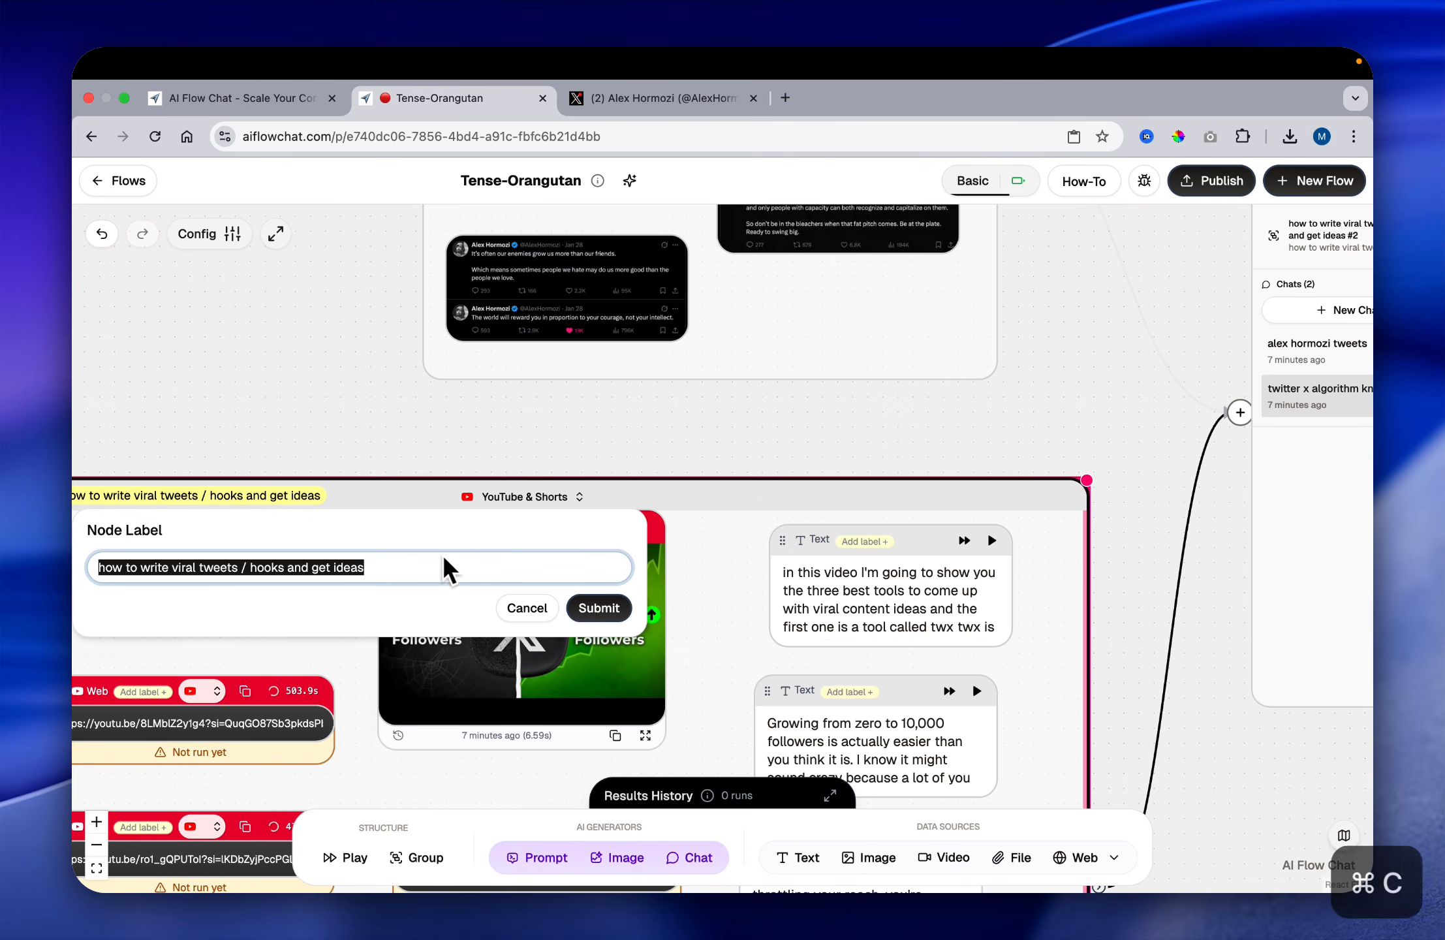
pyautogui.click(556, 623)
pyautogui.hscroll(10, 639, 577)
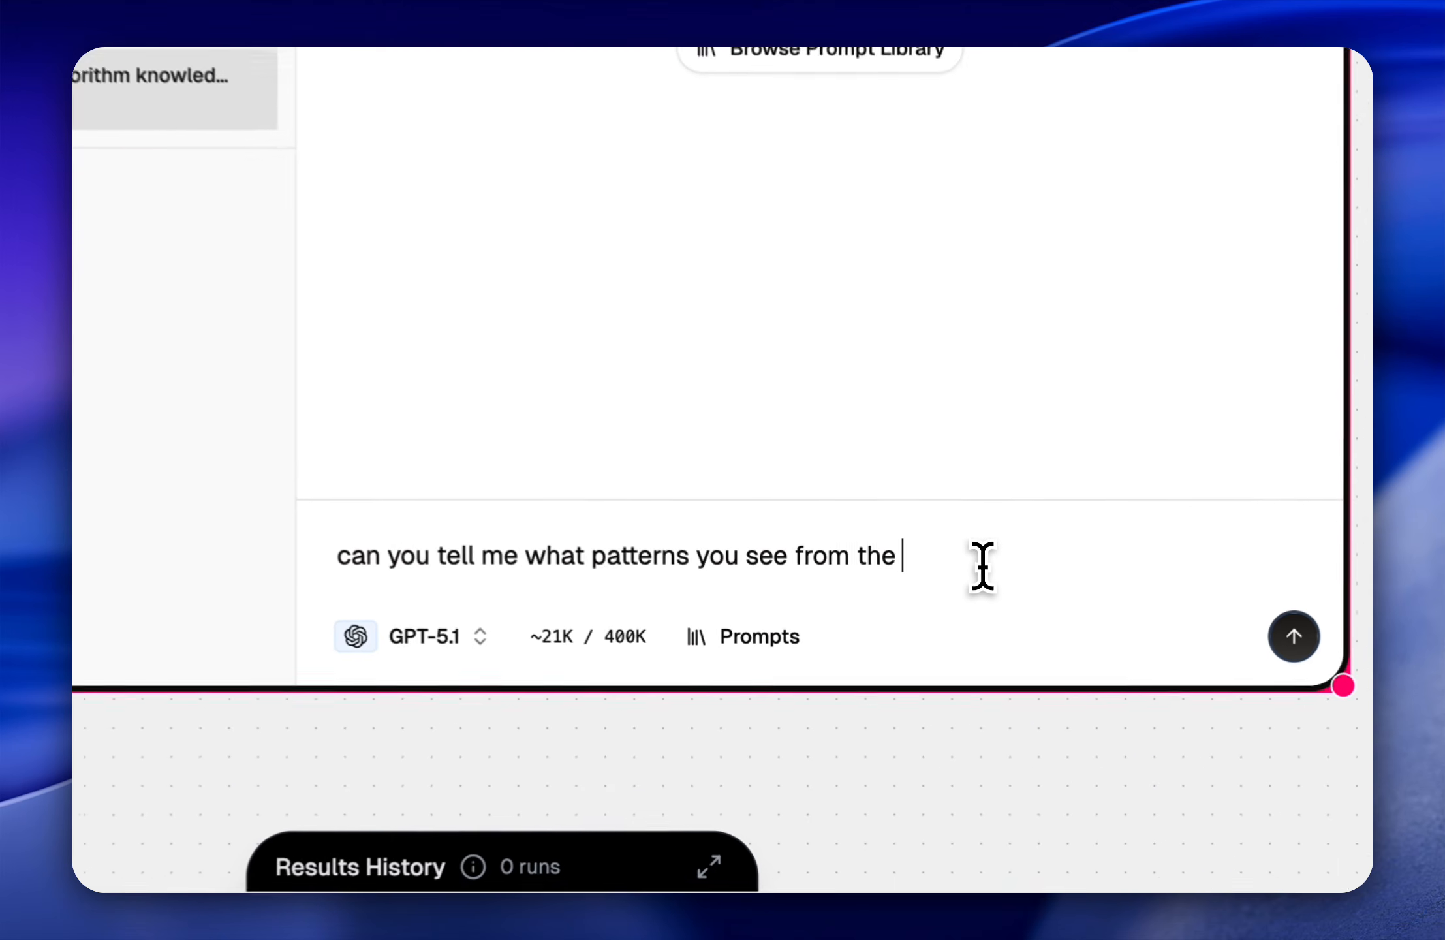
# Step: Finish the prompt with the quoted label and "group for writing viral tweets and growing on twitter x", replace "you see" with "work", and send it
pyautogui.write('"')
pyautogui.press('super+v')
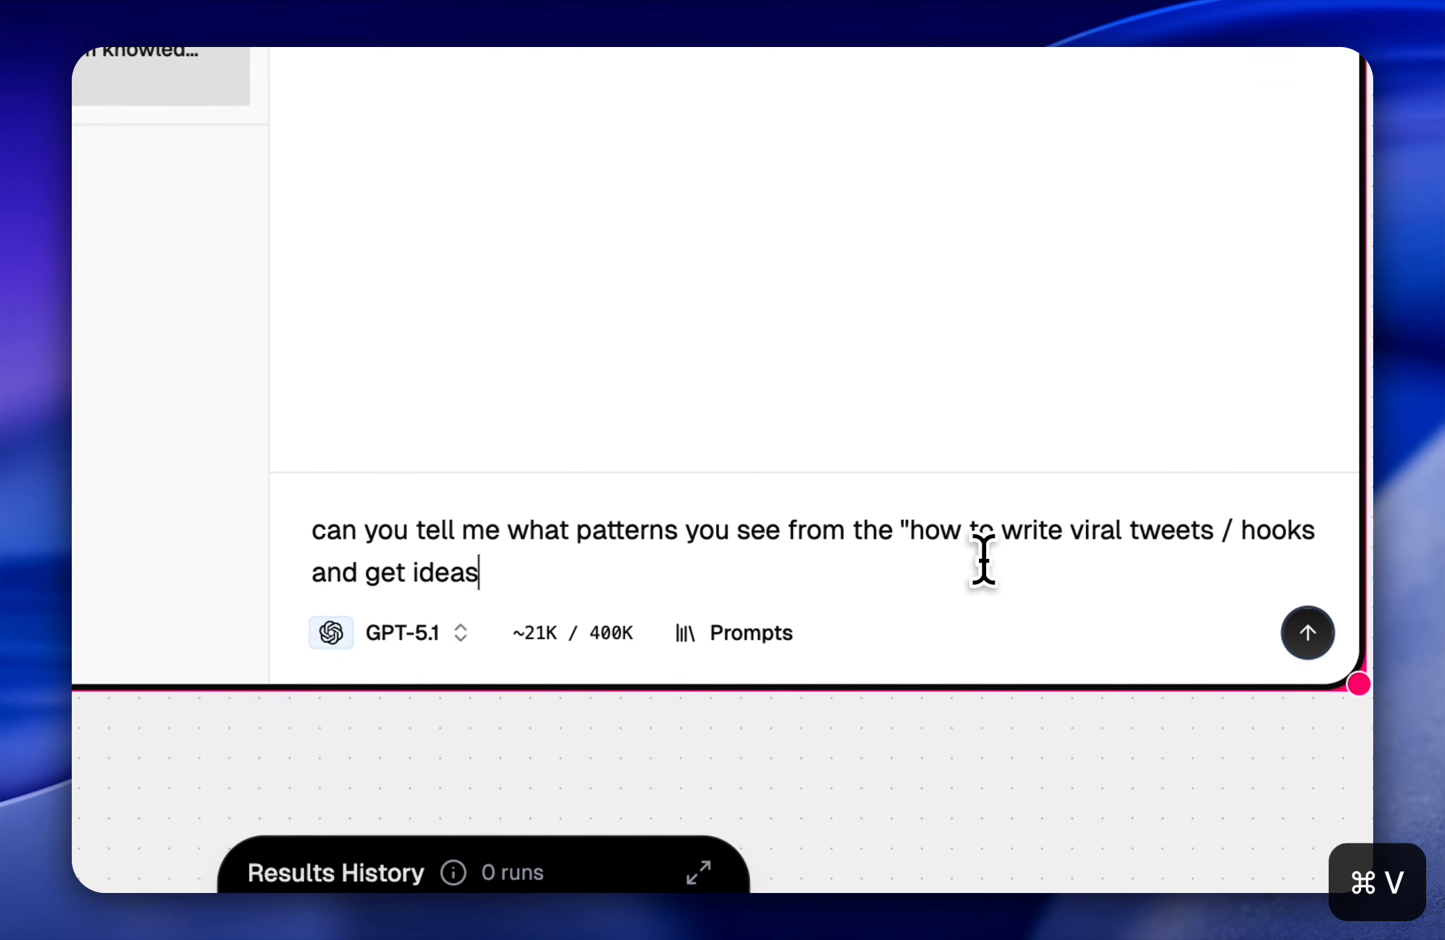
pyautogui.write('" grou')
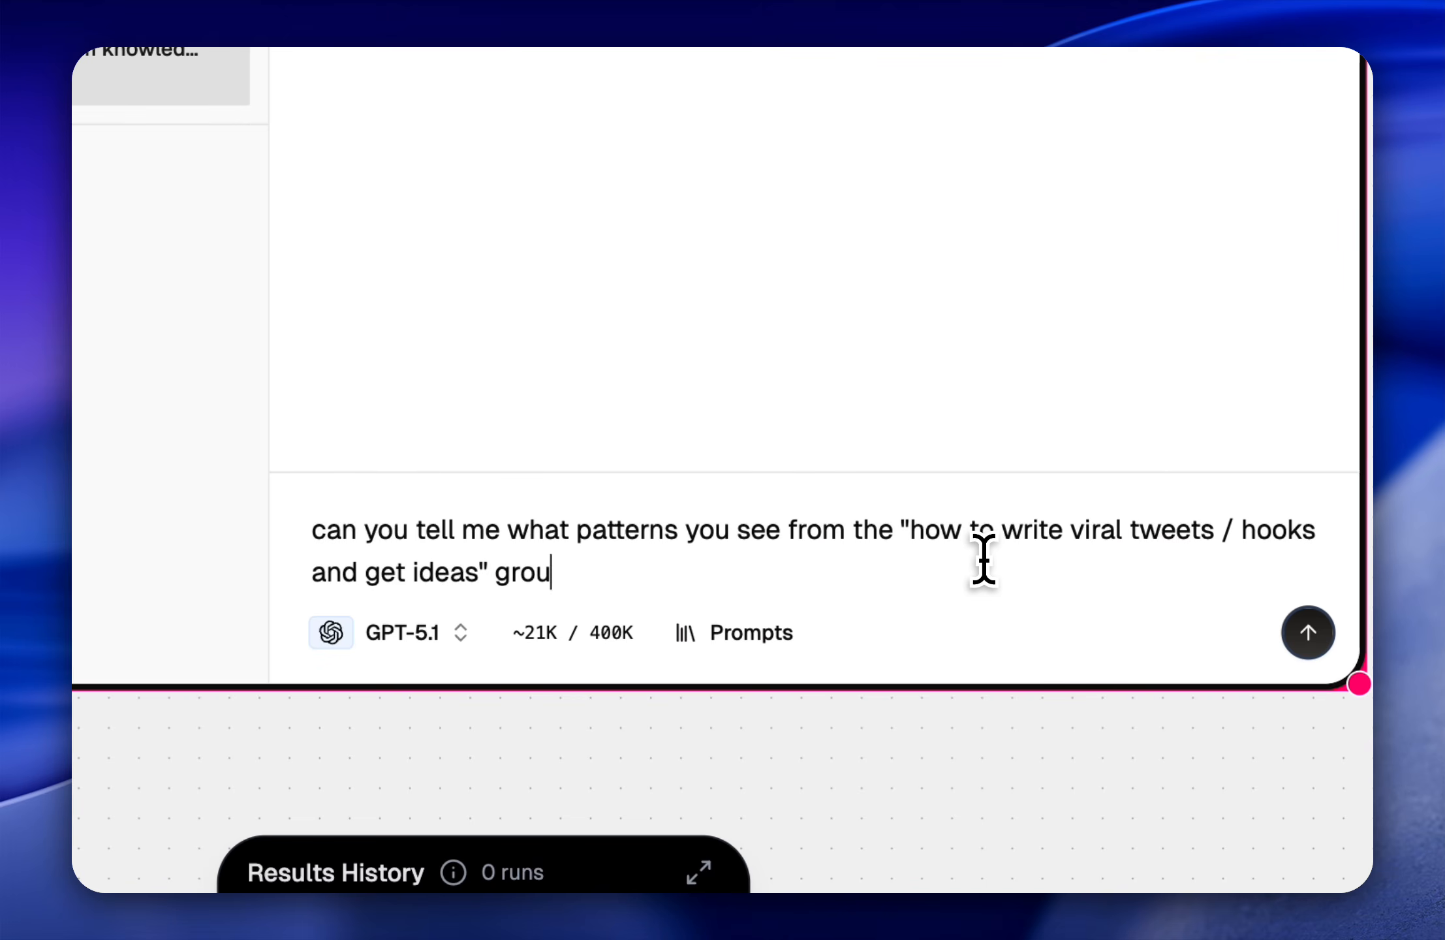
pyautogui.write('p')
pyautogui.write('for writing viral tweets and growing on twitter x')
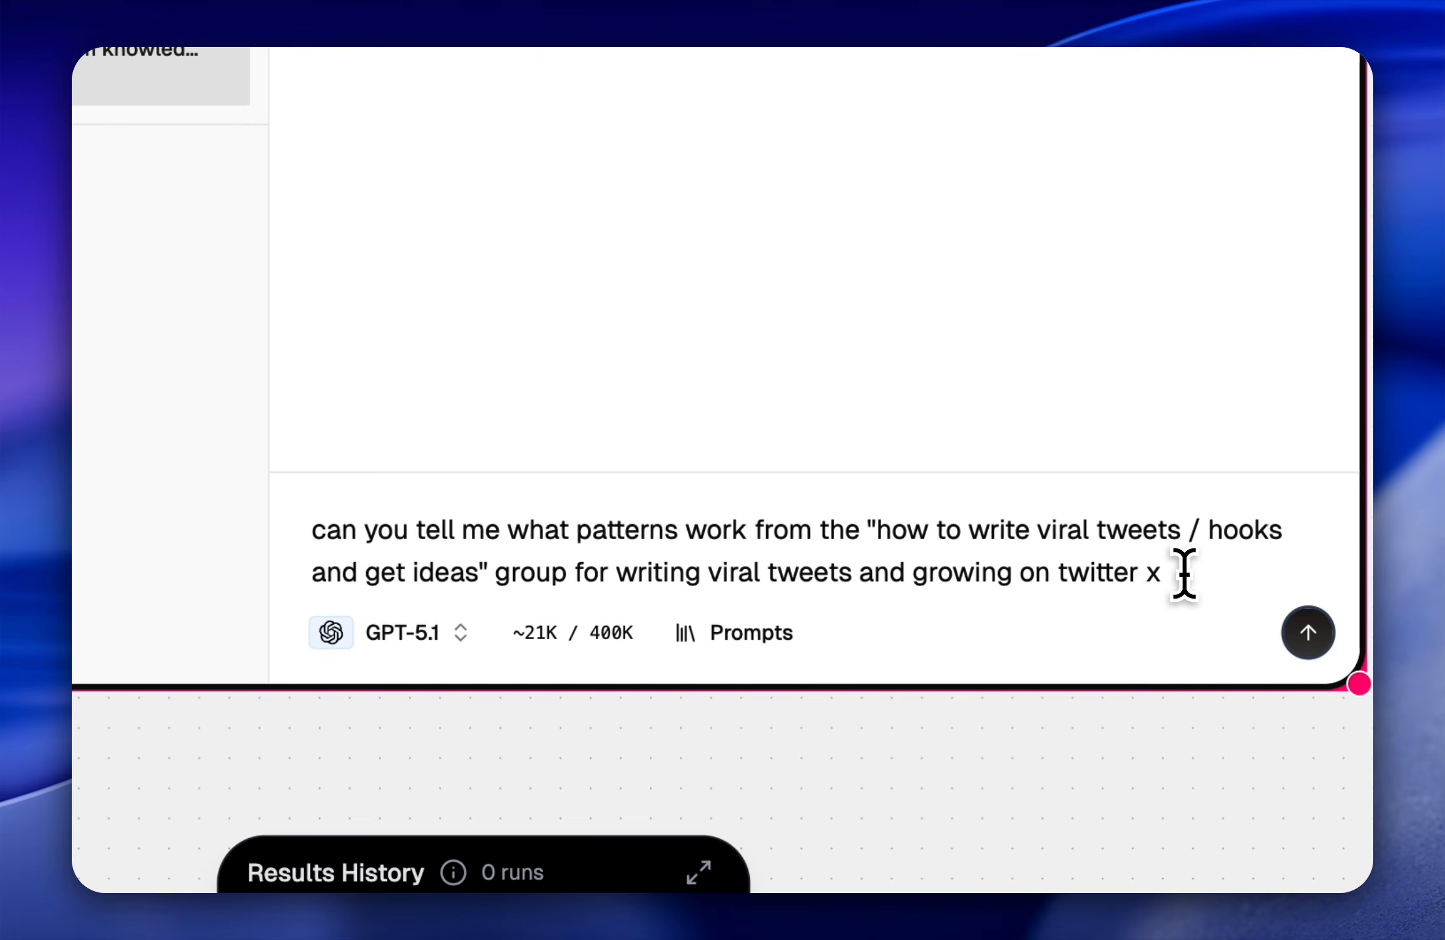
pyautogui.press('Return')
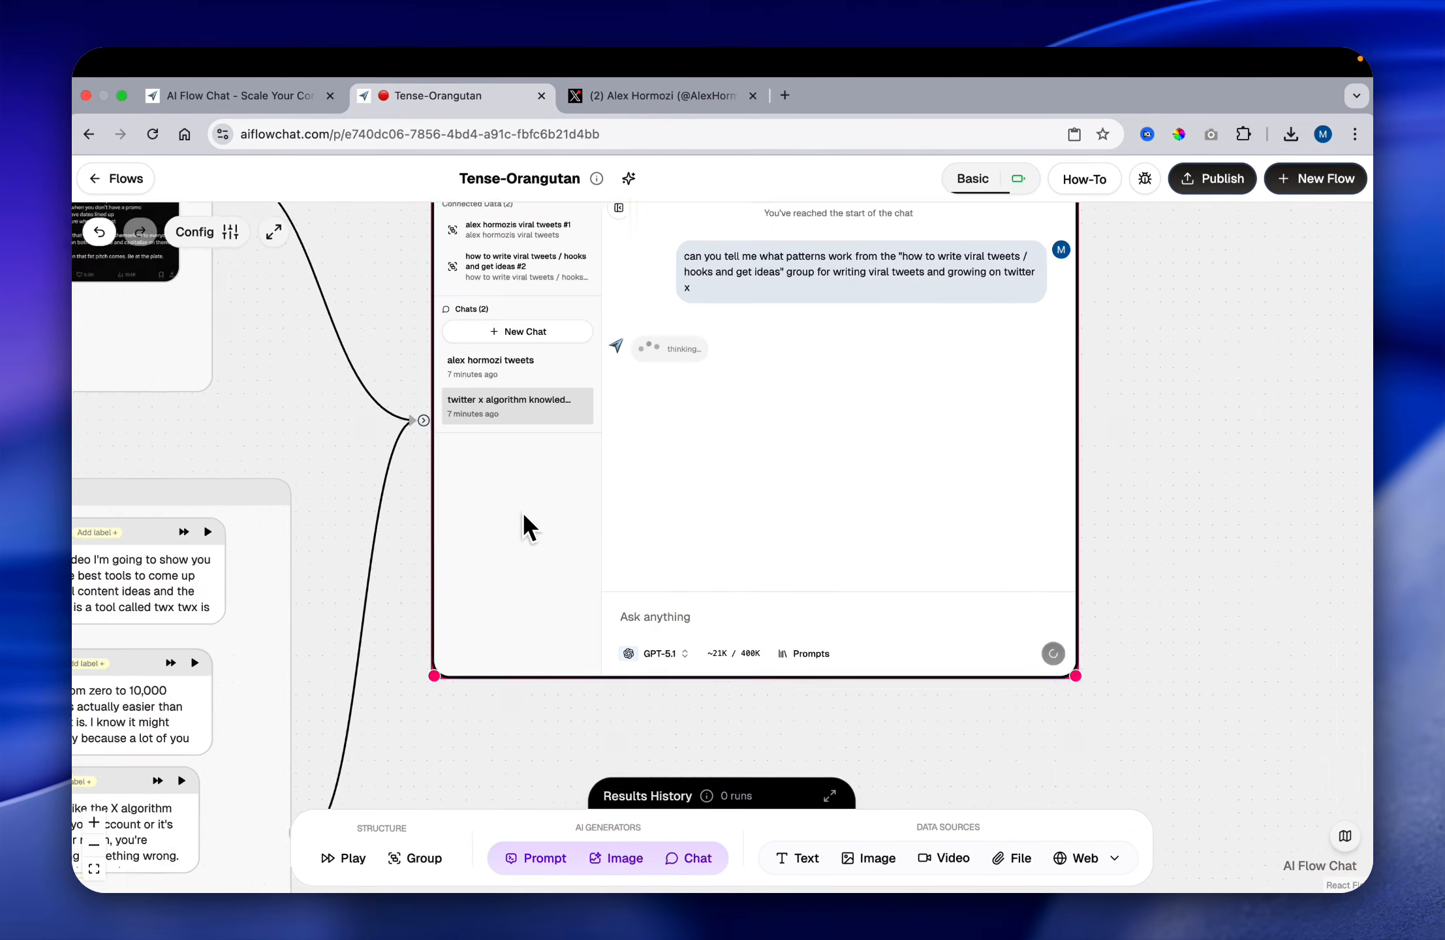
# Step: Skim the generated reply about viral tweet patterns and compare it with the connected tweet and video groups on the canvas
pyautogui.scroll(-3, 516, 522)
pyautogui.hscroll(-4, 339, 571)
pyautogui.scroll(3, 418, 469)
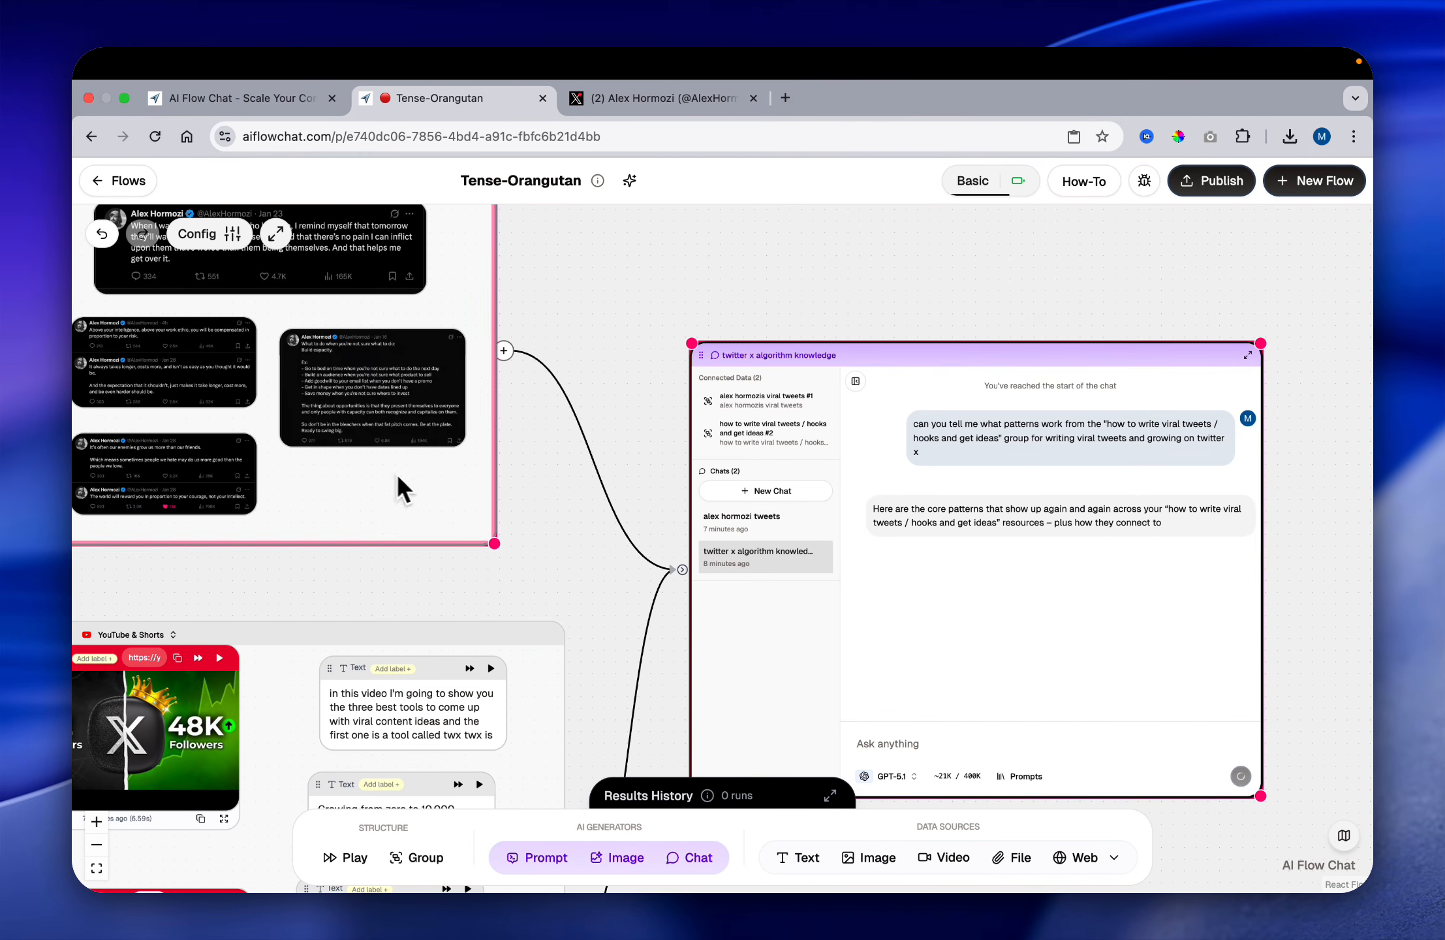
pyautogui.hscroll(-3, 516, 482)
pyautogui.hscroll(3, 583, 518)
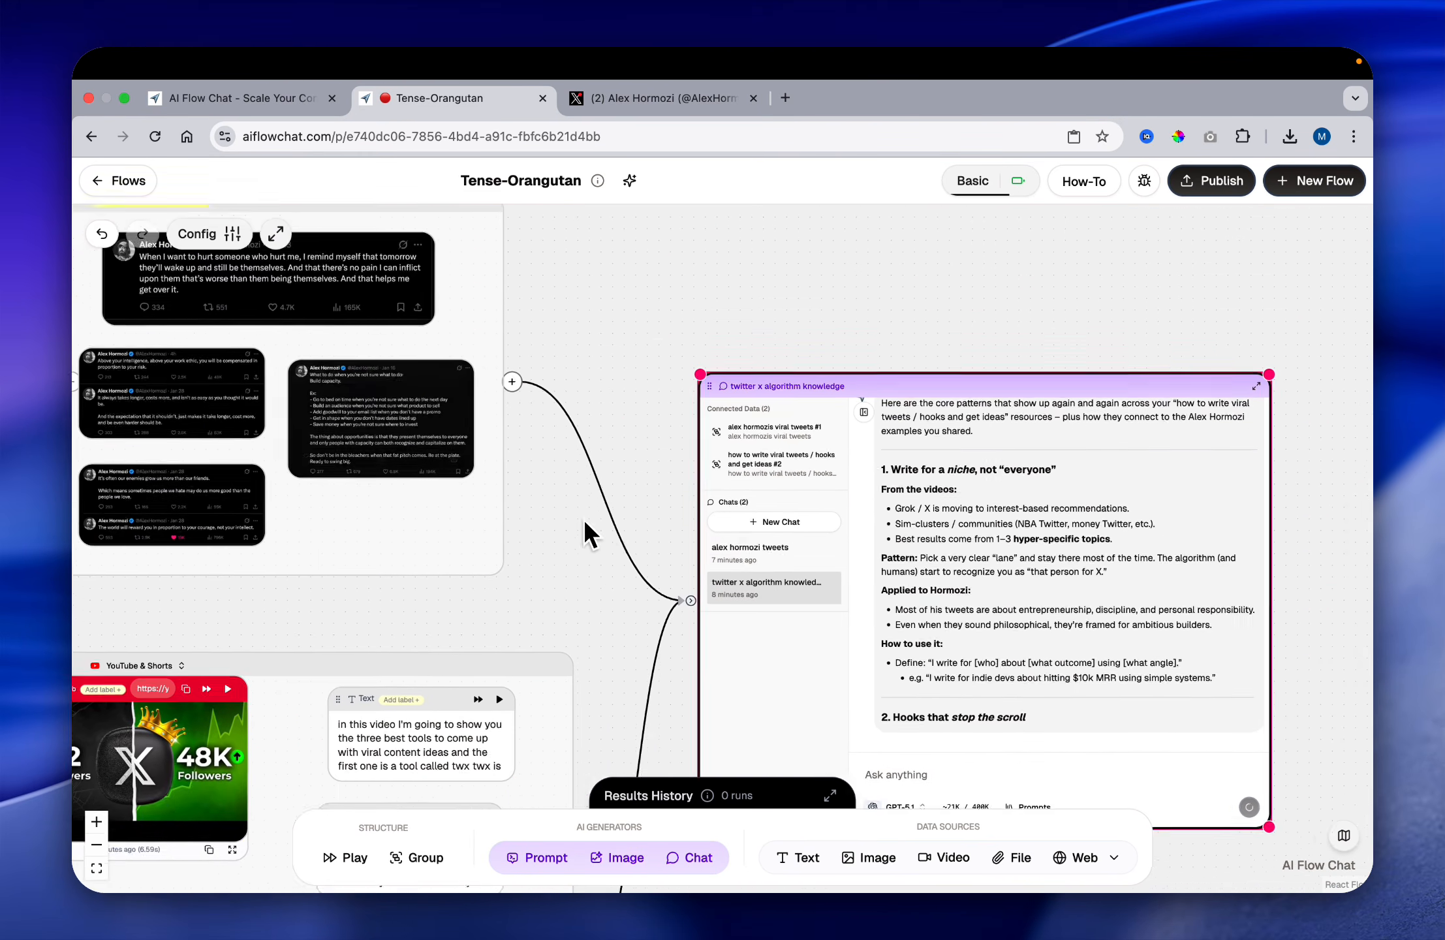
pyautogui.hscroll(2, 583, 518)
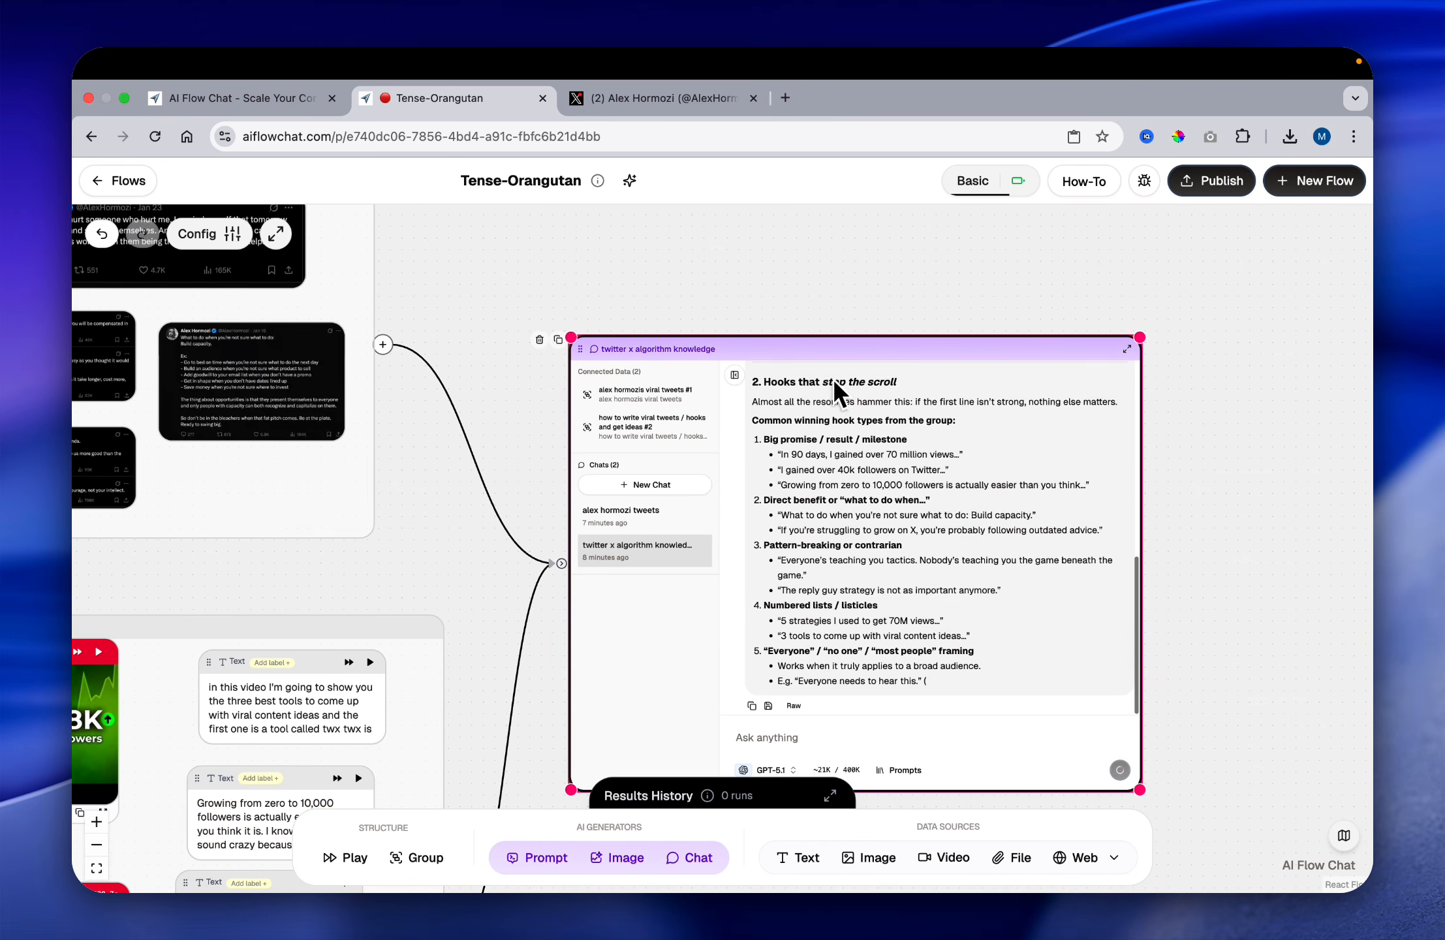
pyautogui.scroll(-5, 849, 376)
pyautogui.hscroll(5, 889, 277)
pyautogui.scroll(-2, 889, 278)
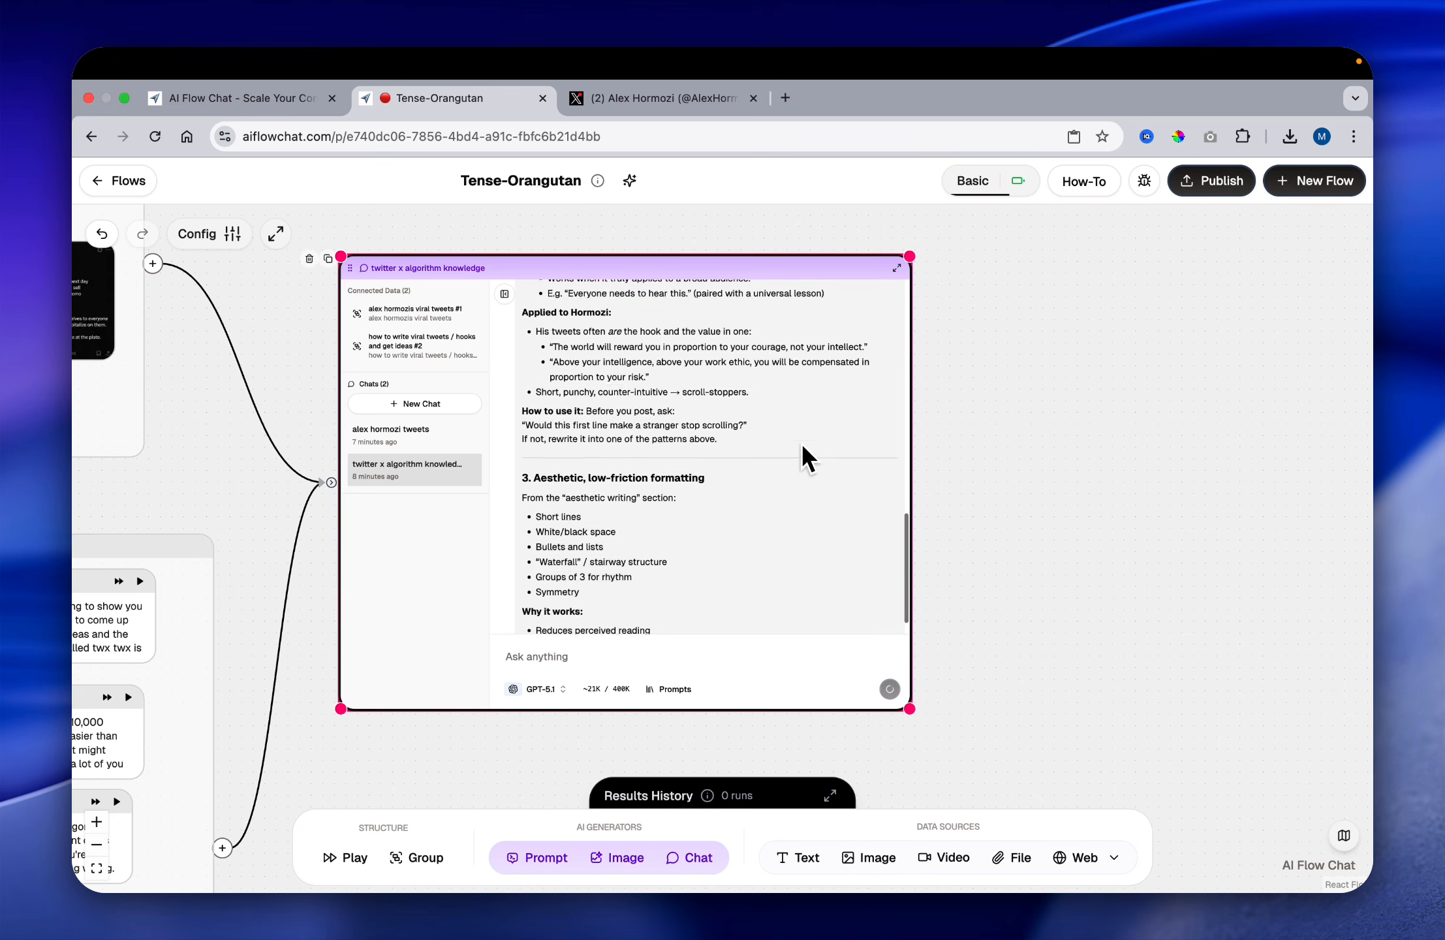
pyautogui.scroll(15, 800, 457)
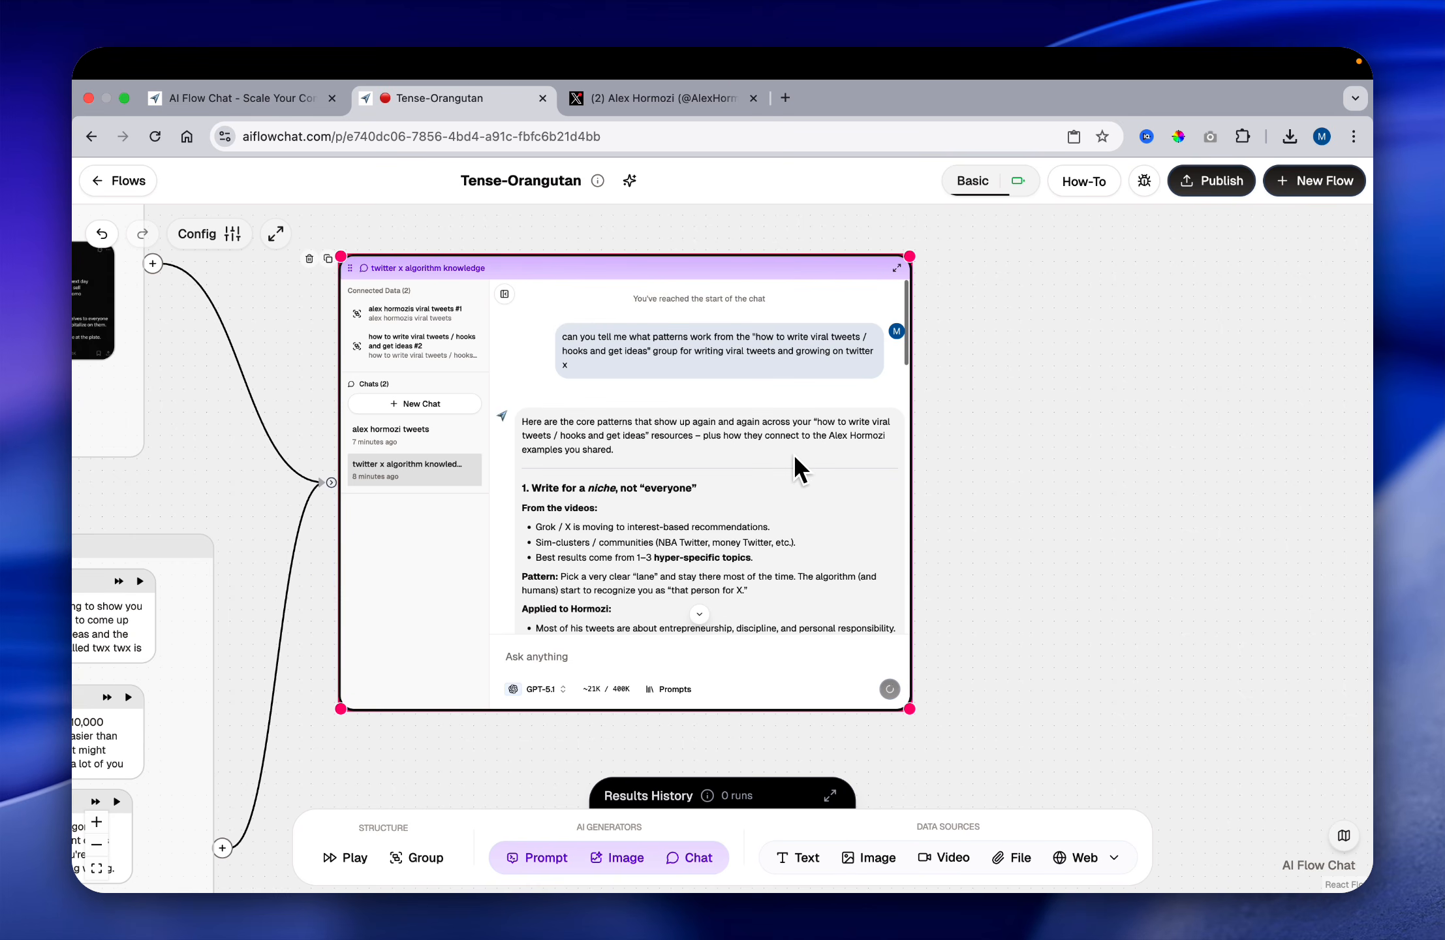
pyautogui.scroll(-3, 794, 457)
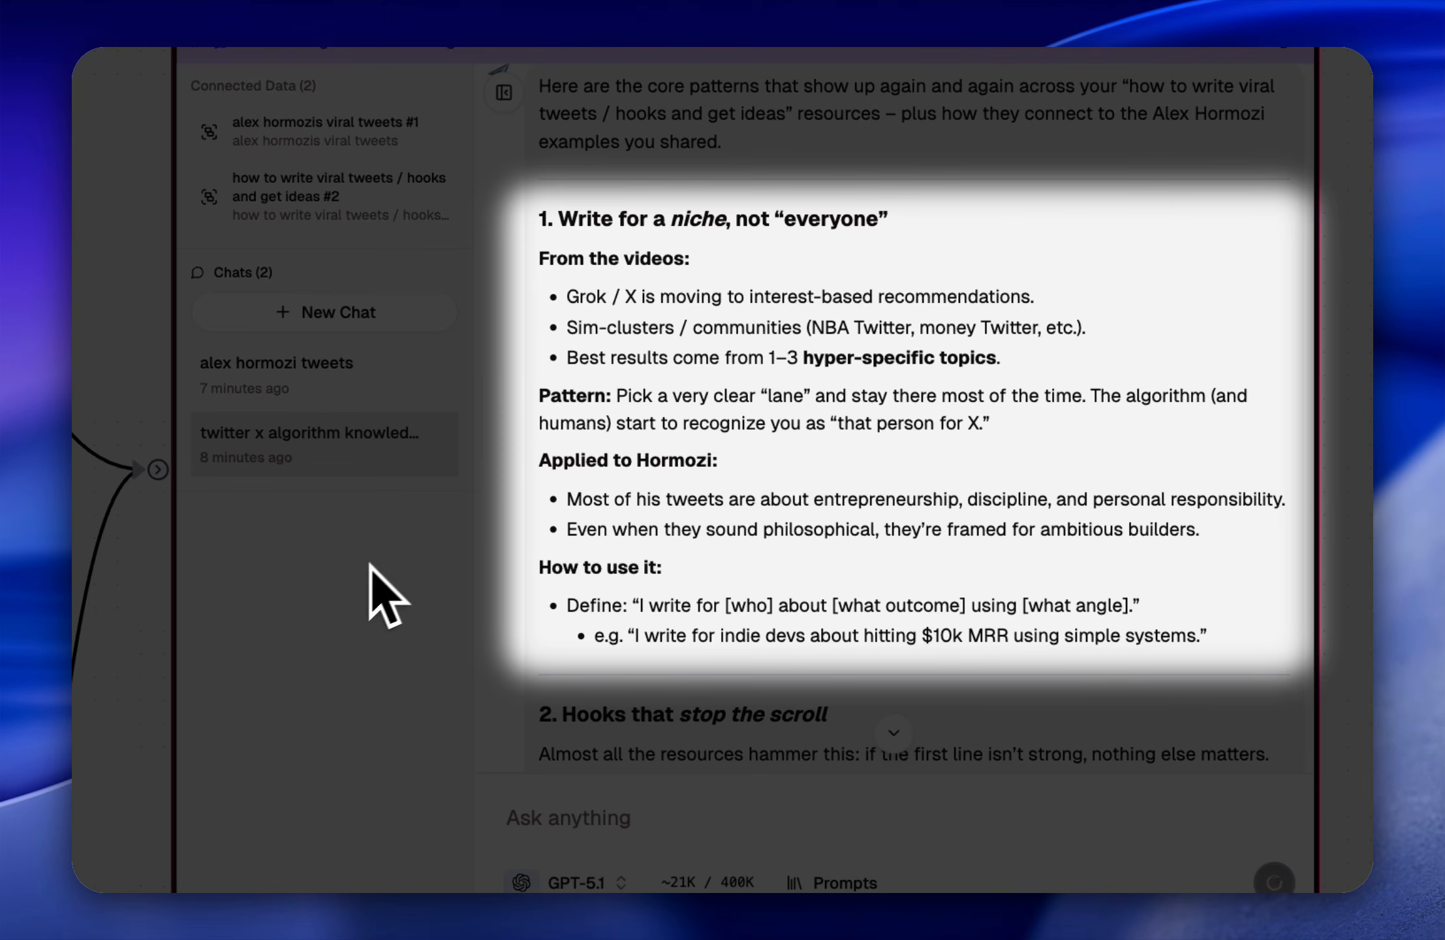
pyautogui.scroll(-20, 751, 444)
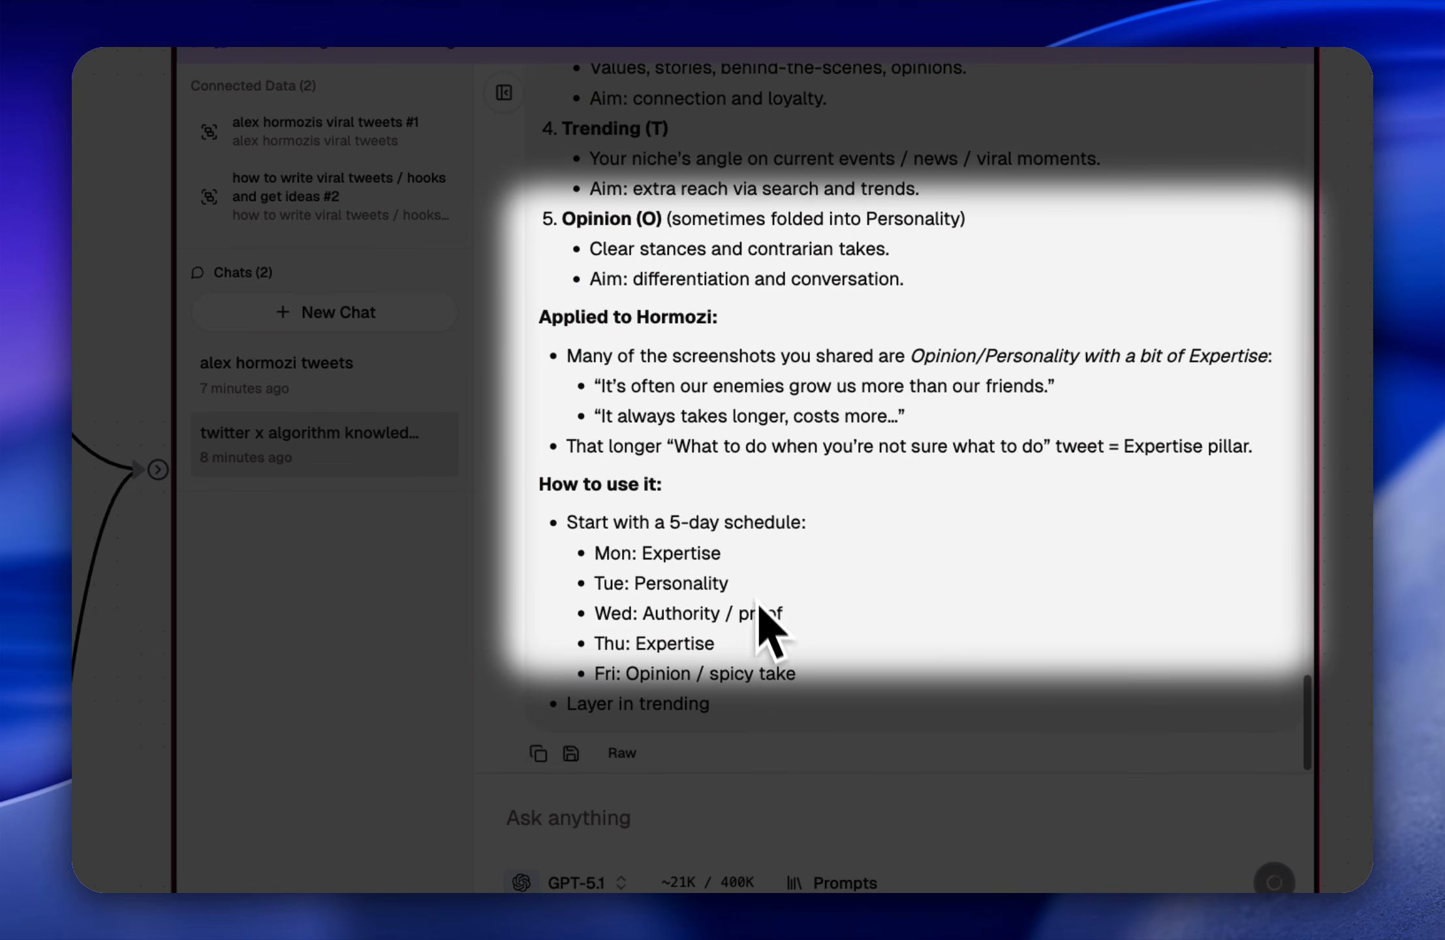
pyautogui.scroll(20, 742, 483)
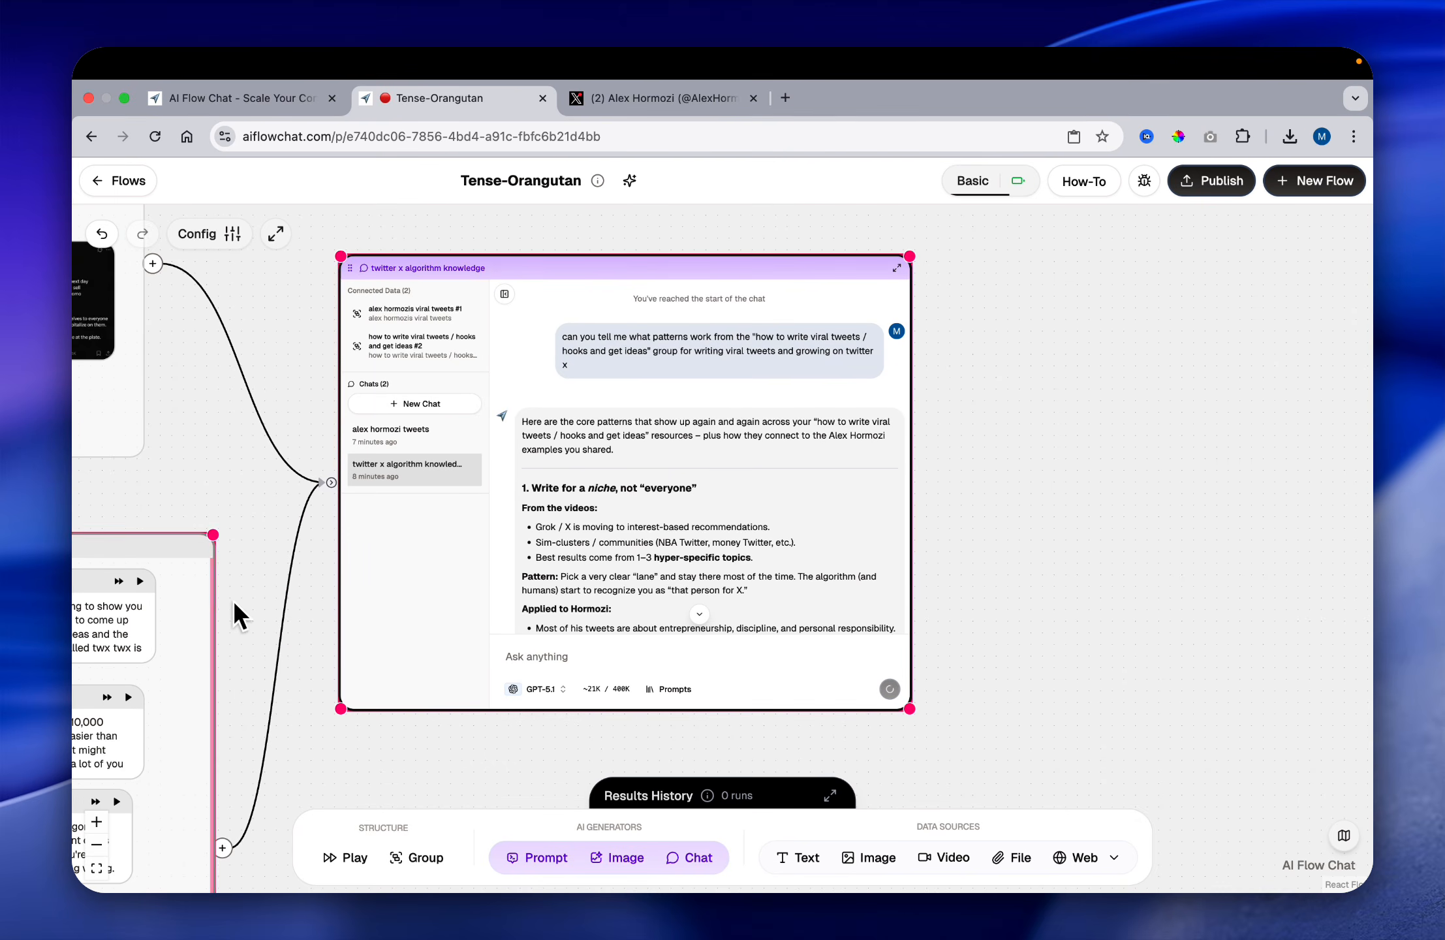
pyautogui.hscroll(-9, 264, 575)
pyautogui.hscroll(7, 631, 449)
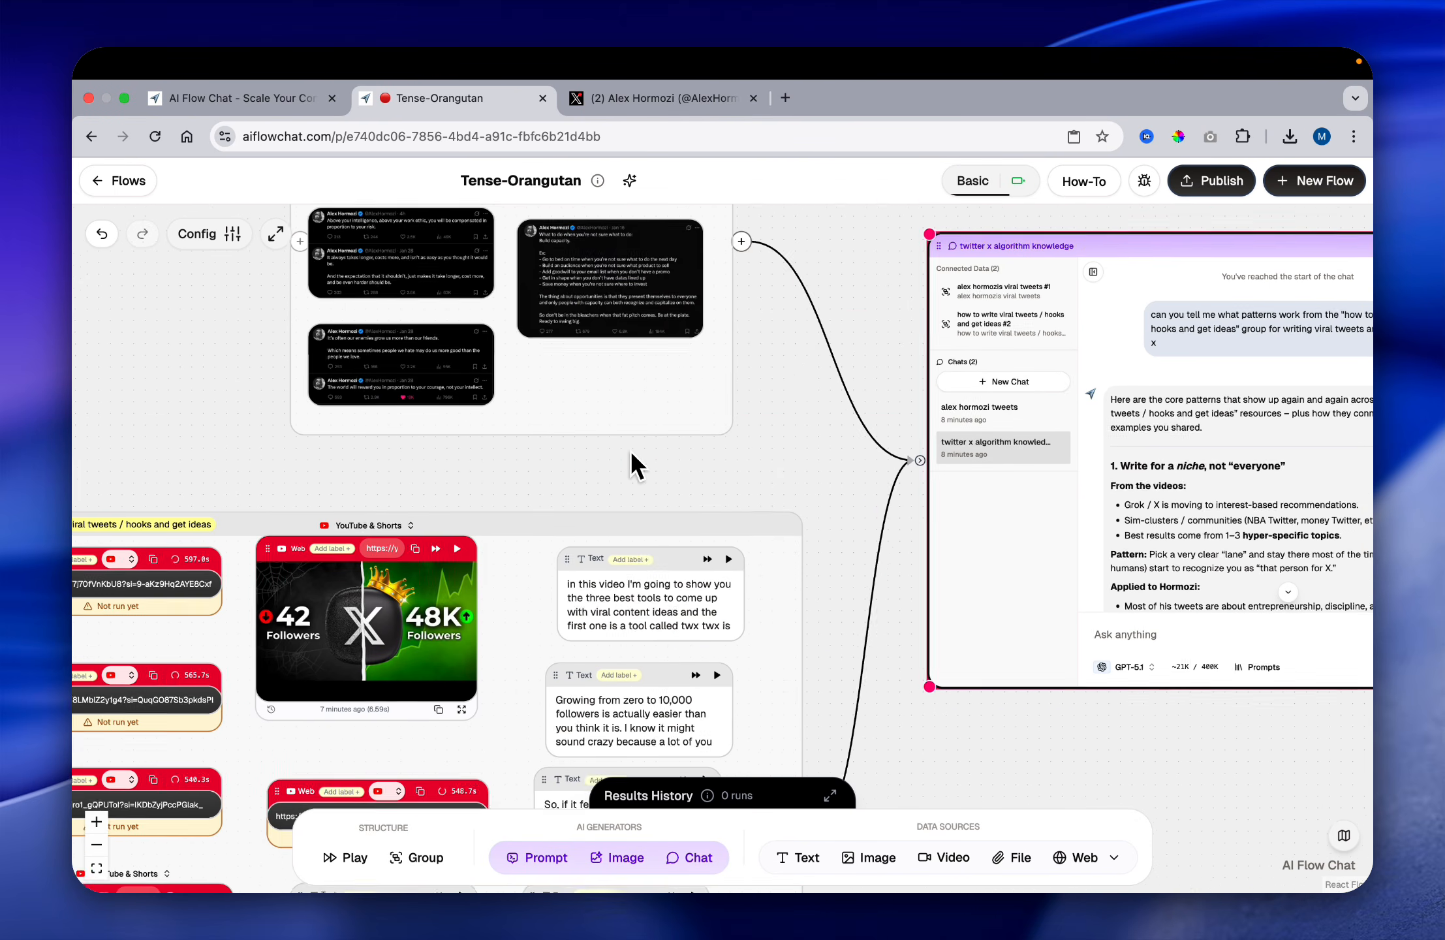
# Step: Read the reply's first section on writing for a niche, including its video findings, pattern, Hormozi application and usage advice
pyautogui.scroll(-5, 793, 418)
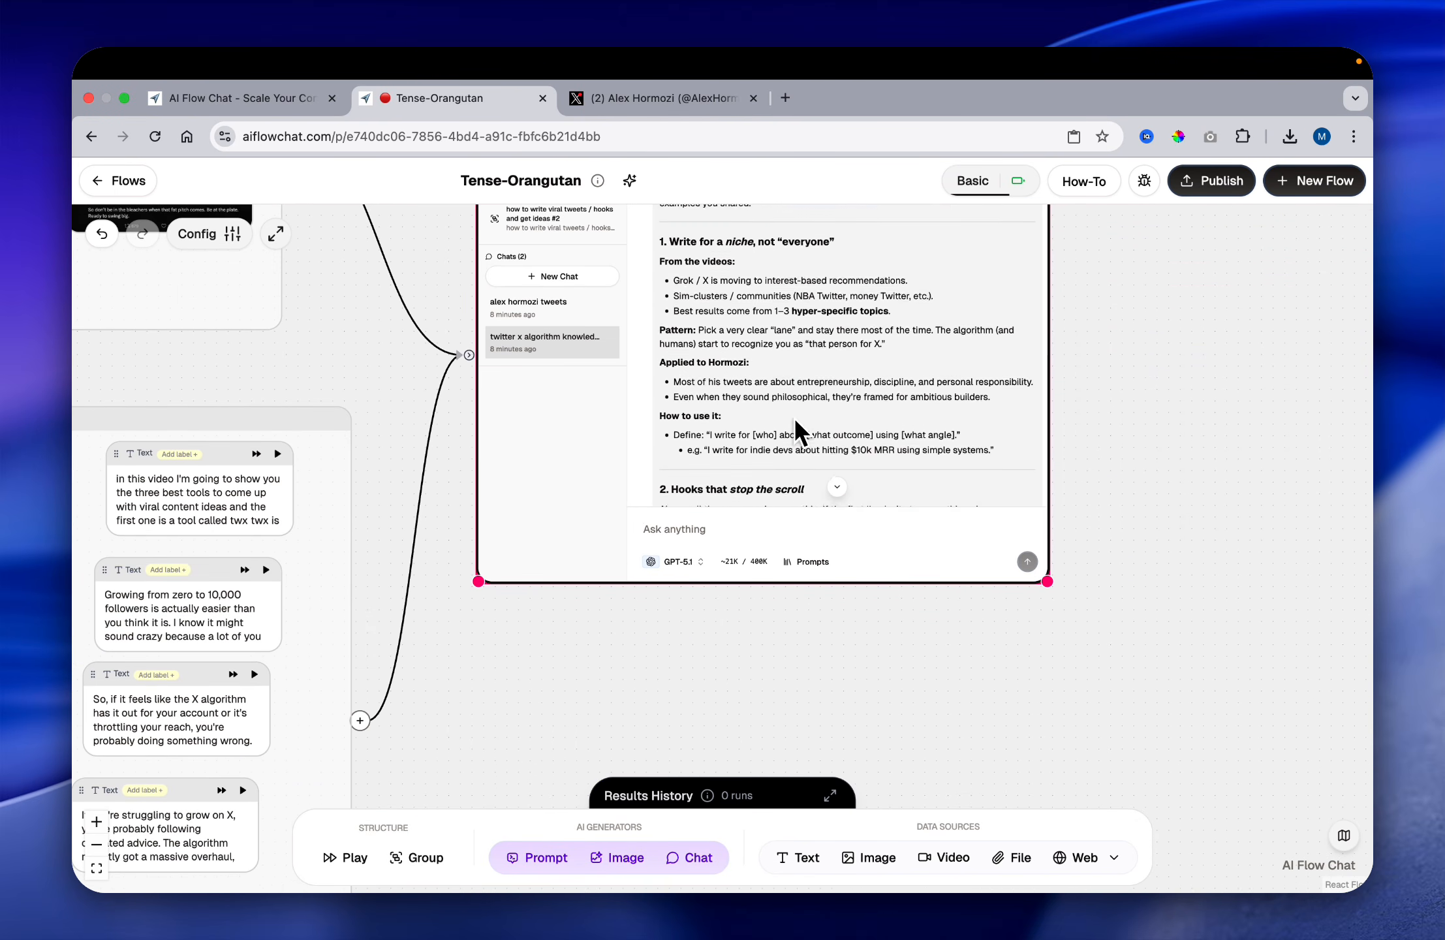
pyautogui.scroll(10, 795, 421)
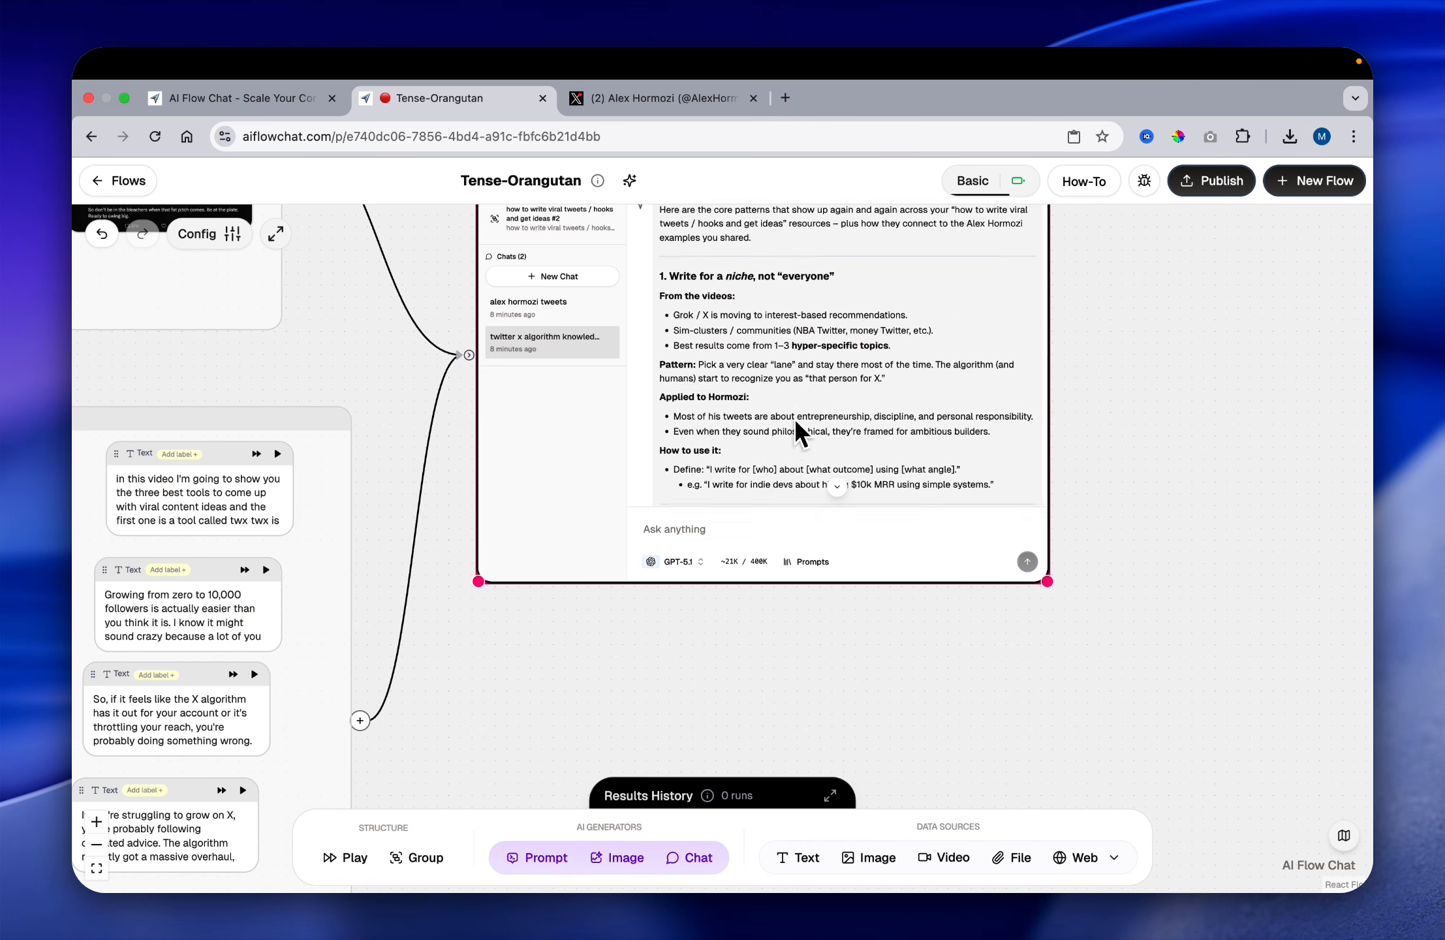
pyautogui.scroll(3, 859, 633)
pyautogui.scroll(-3, 831, 485)
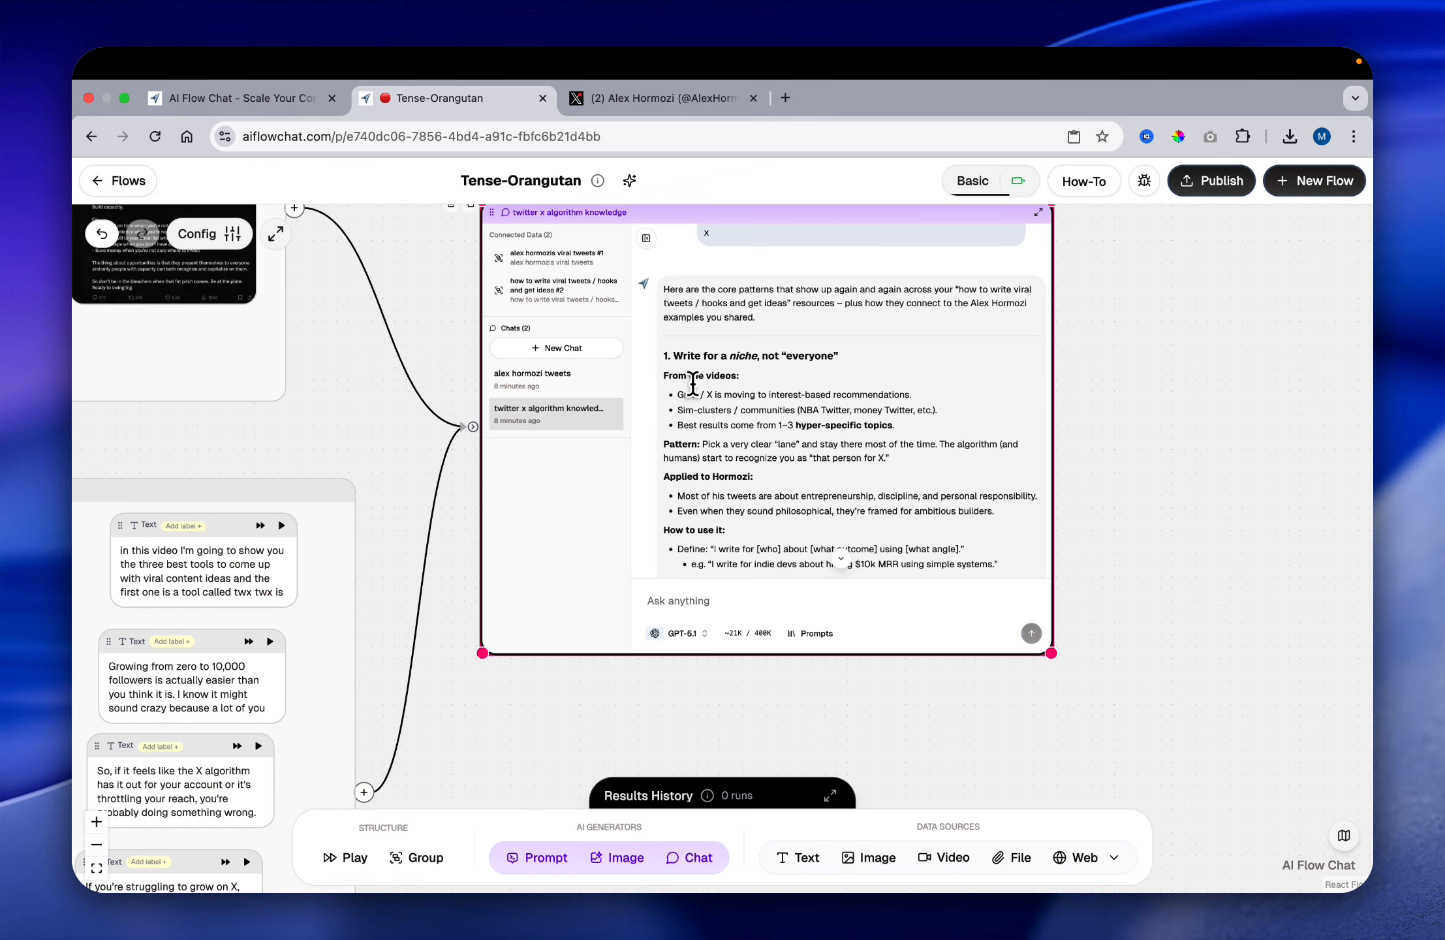
pyautogui.scroll(-1, 699, 395)
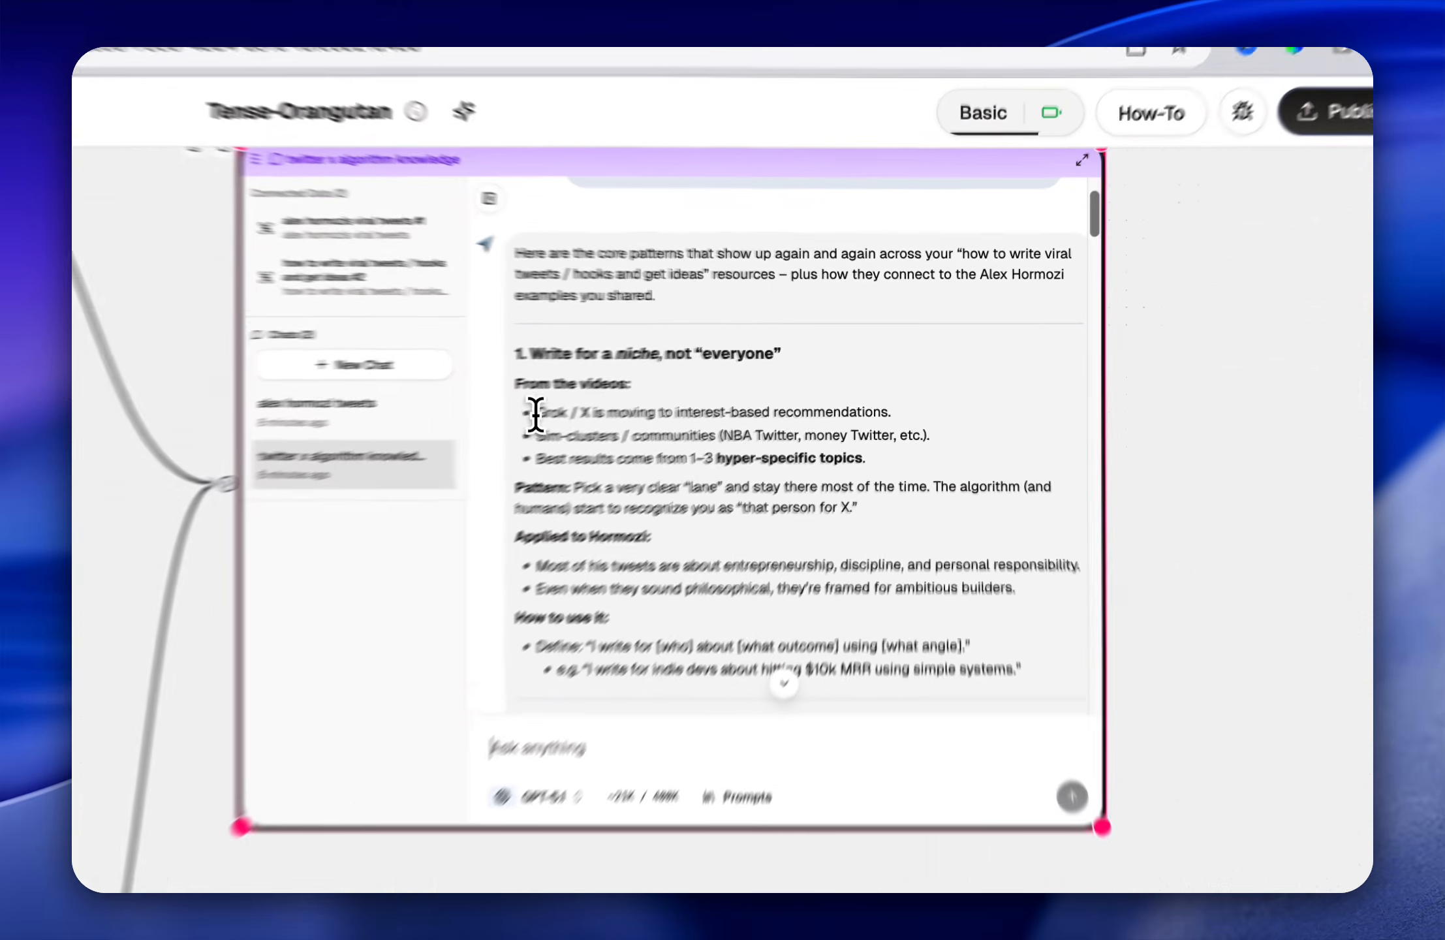
pyautogui.moveTo(677, 380); pyautogui.dragTo(783, 380)
pyautogui.click(654, 459)
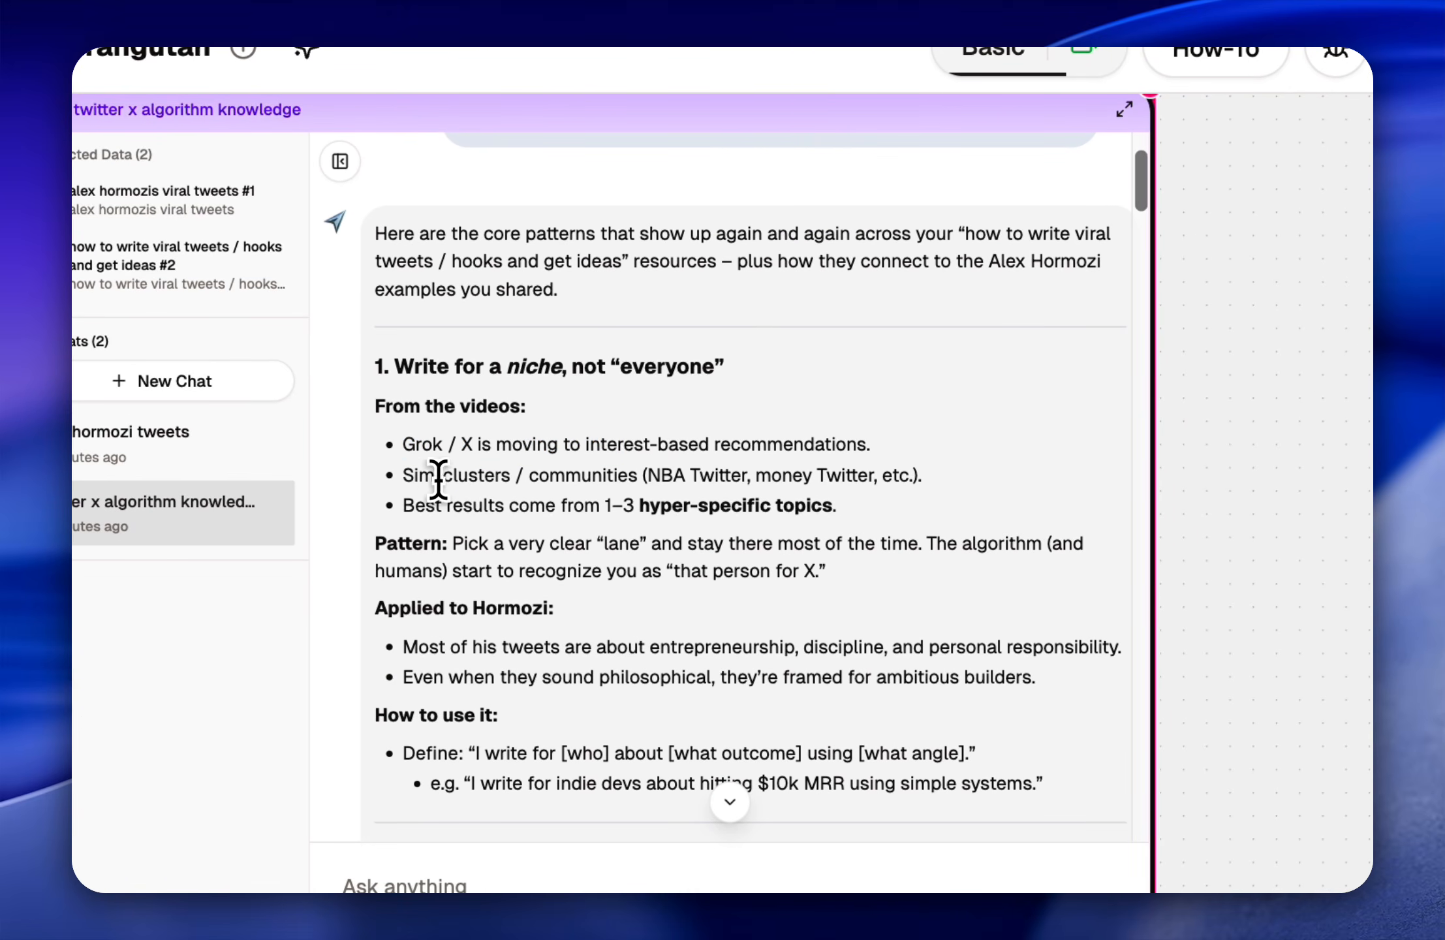
pyautogui.moveTo(403, 475); pyautogui.dragTo(599, 471)
pyautogui.click(679, 467)
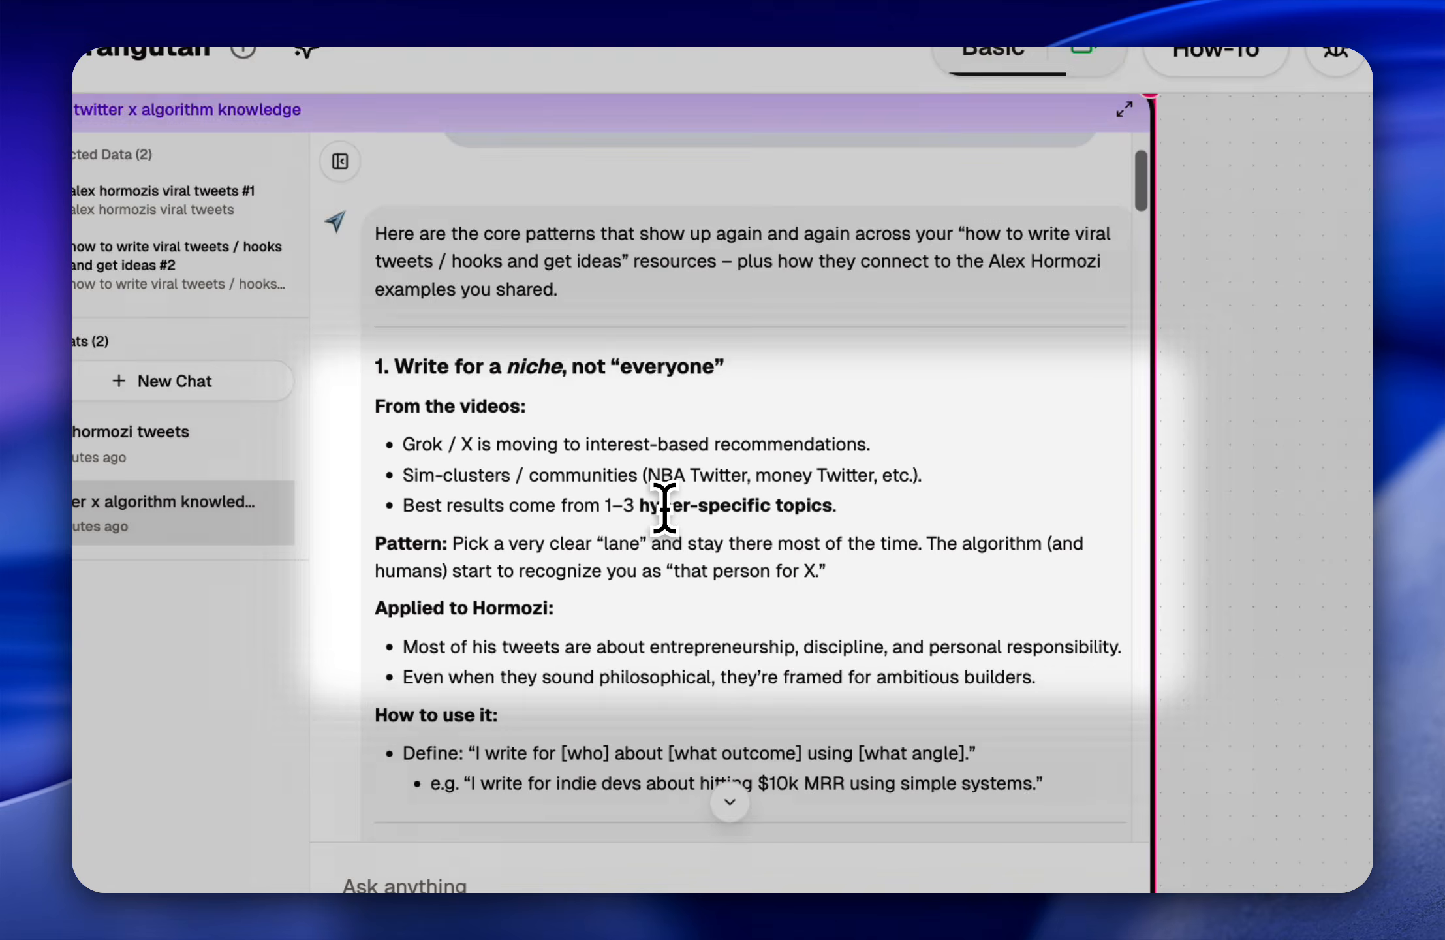
pyautogui.moveTo(640, 506); pyautogui.dragTo(845, 507)
pyautogui.click(845, 508)
pyautogui.scroll(-2, 843, 509)
pyautogui.scroll(-2, 844, 509)
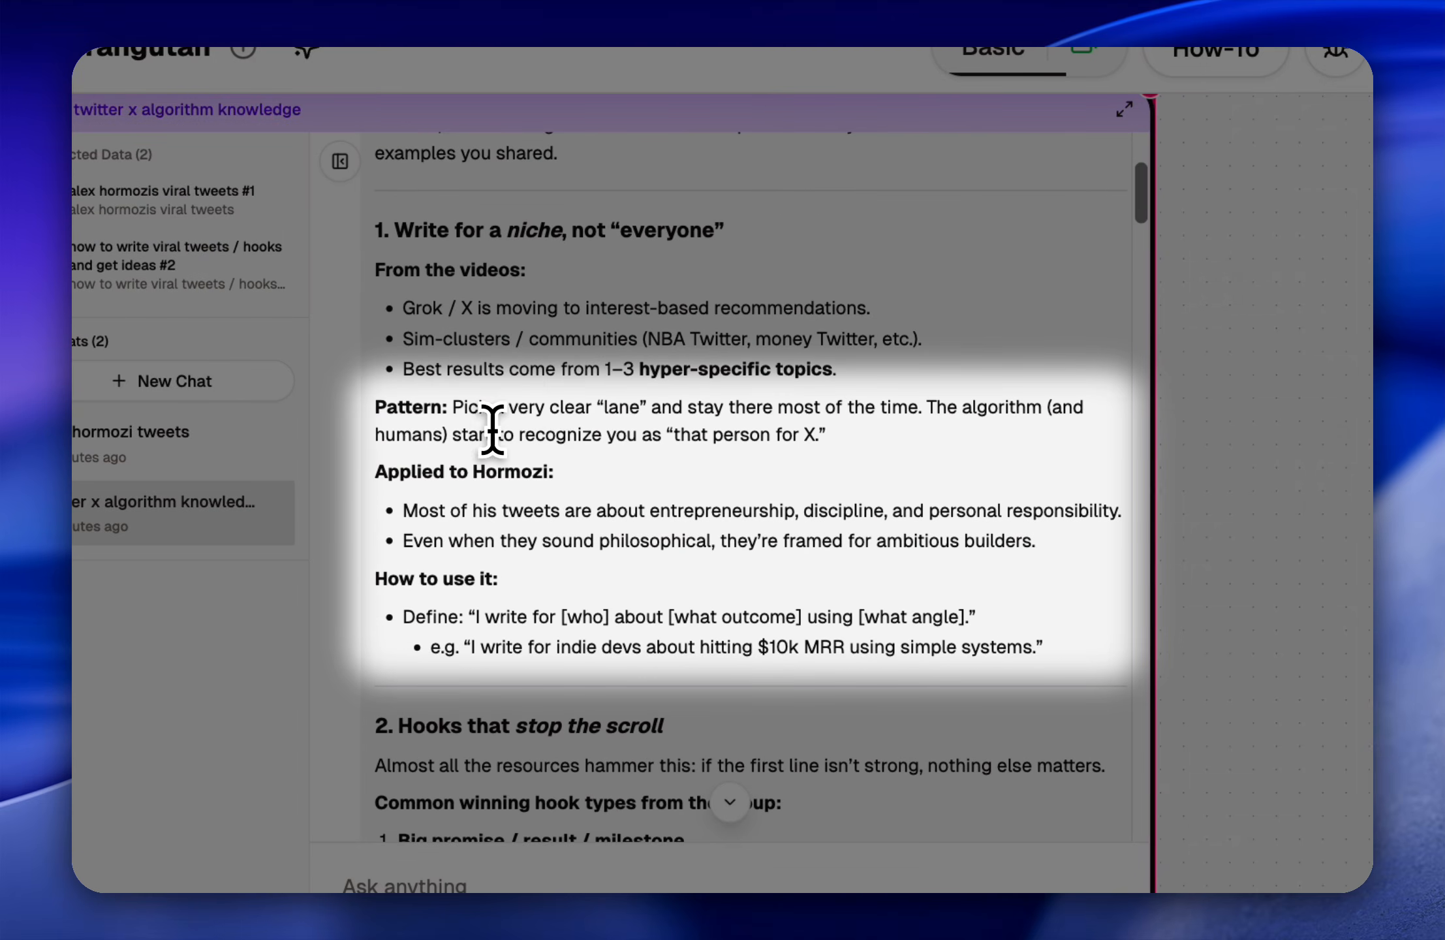
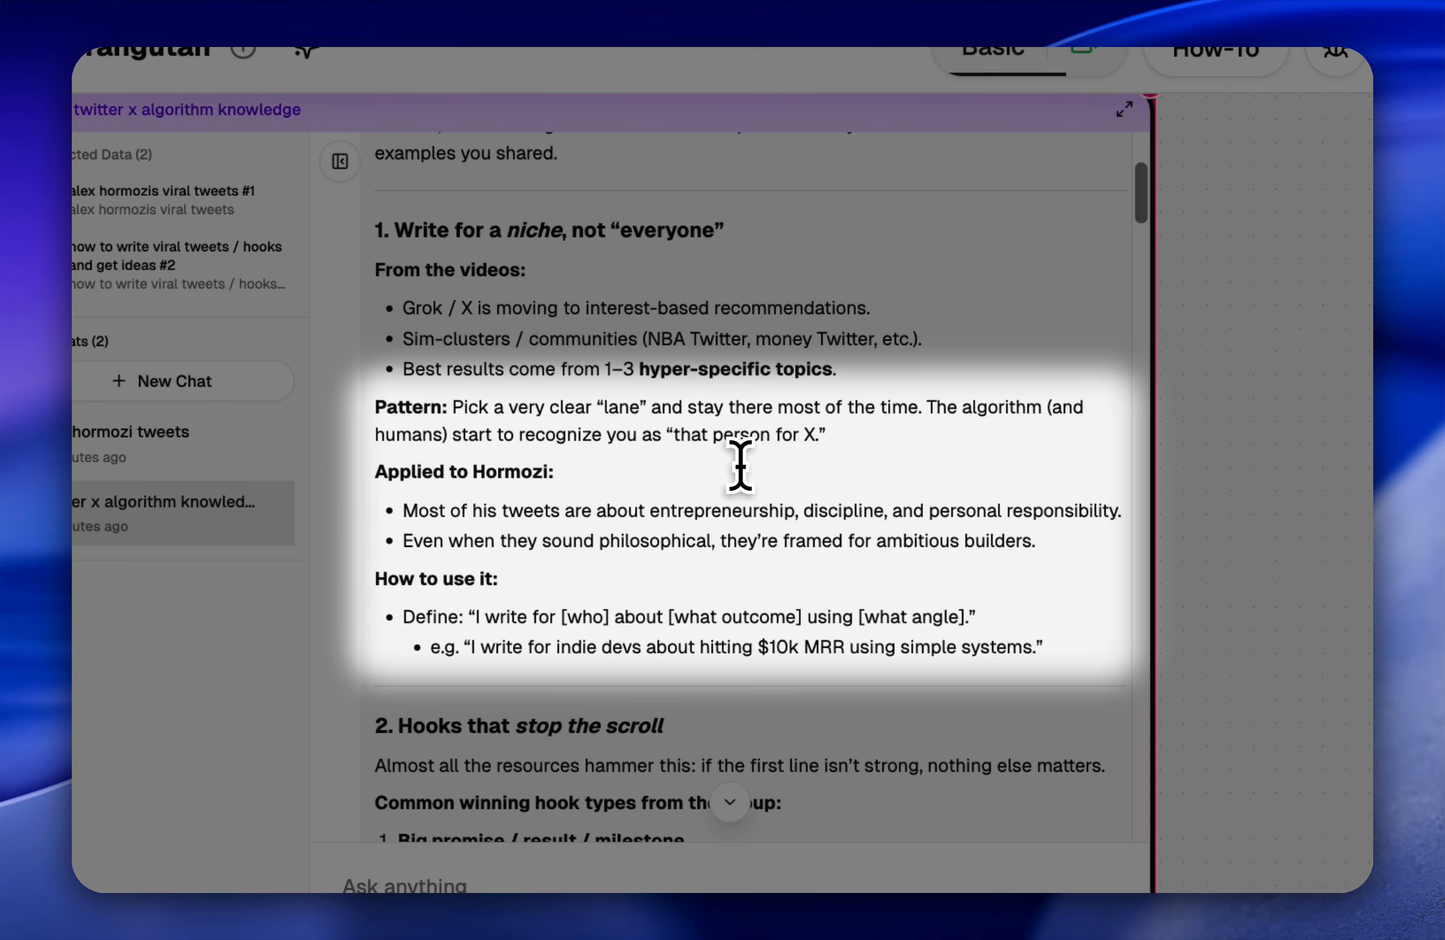
# Step: Read how the niche pattern applies to Hormozi's tweets and the "How to use it" formula with its indie devs example
pyautogui.scroll(-2, 660, 472)
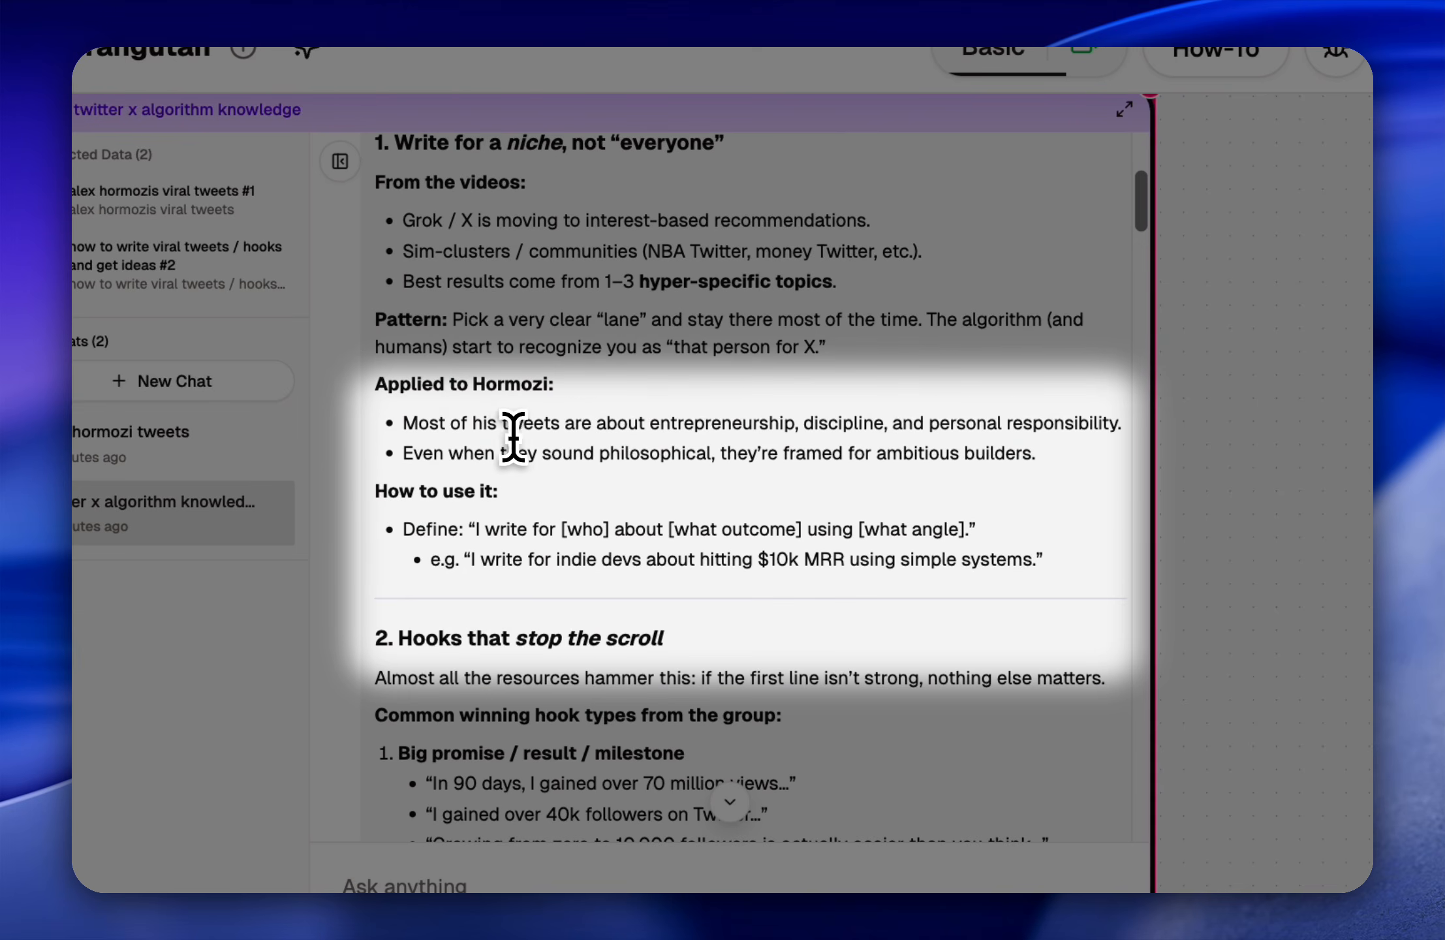
pyautogui.moveTo(647, 424); pyautogui.dragTo(801, 418)
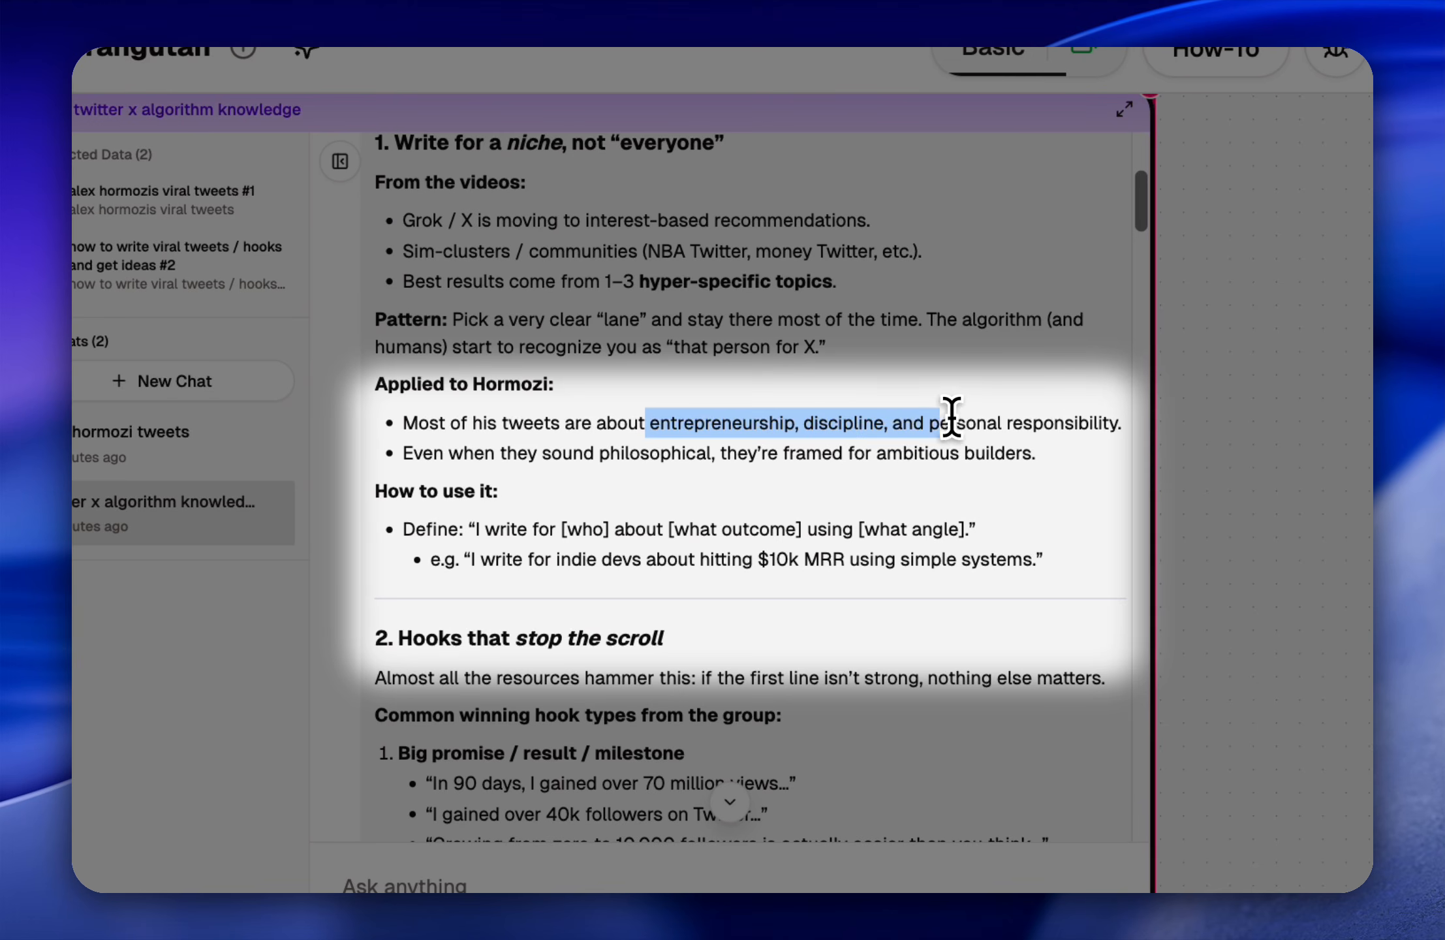
pyautogui.moveTo(951, 417); pyautogui.dragTo(1117, 424)
pyautogui.click(420, 506)
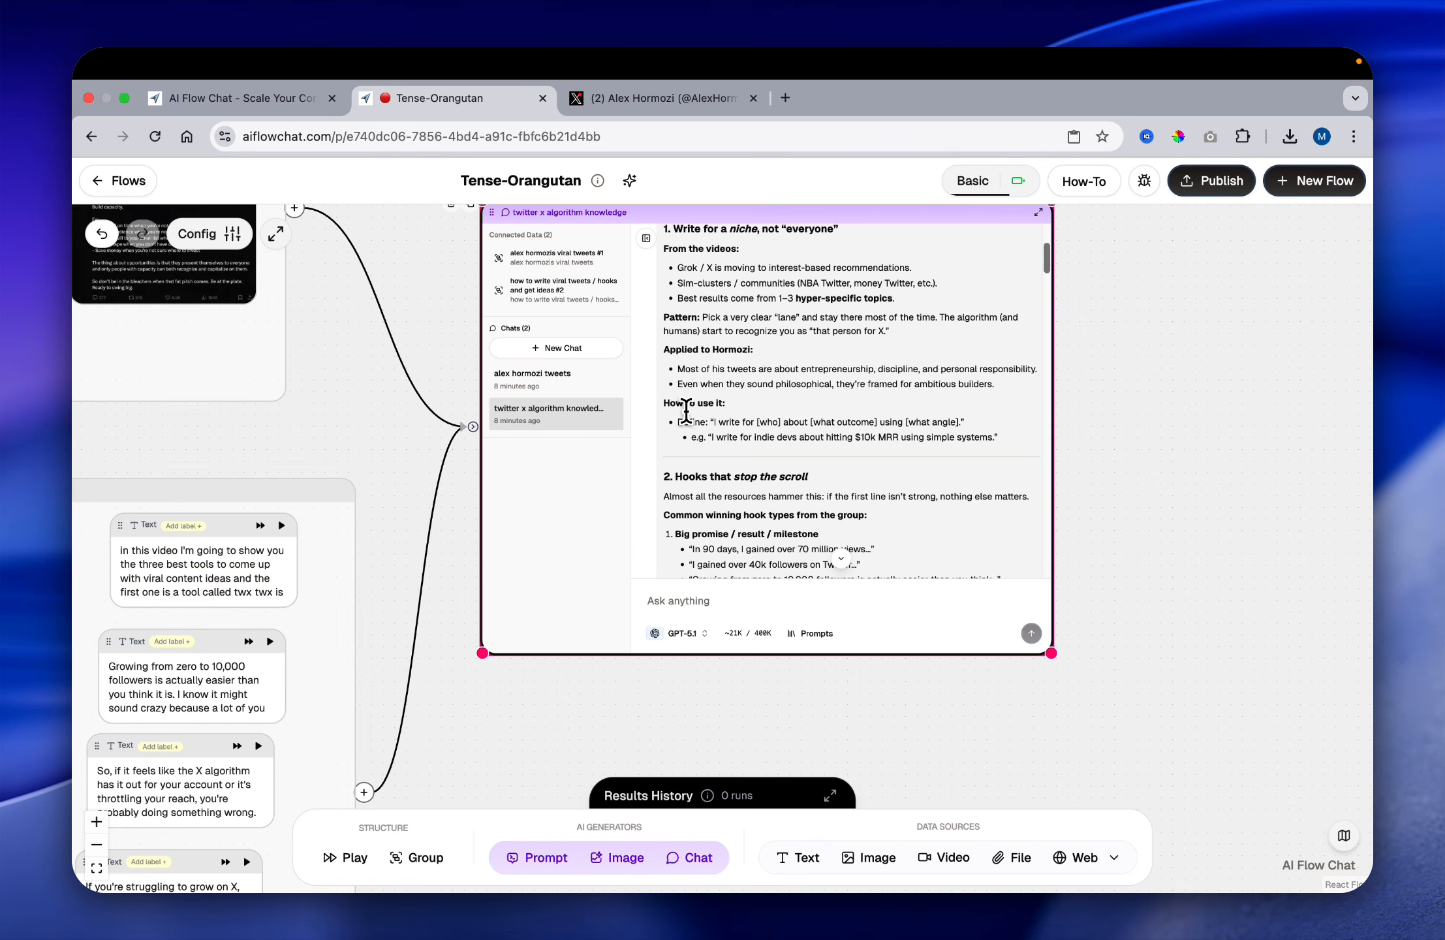
pyautogui.scroll(-1, 749, 427)
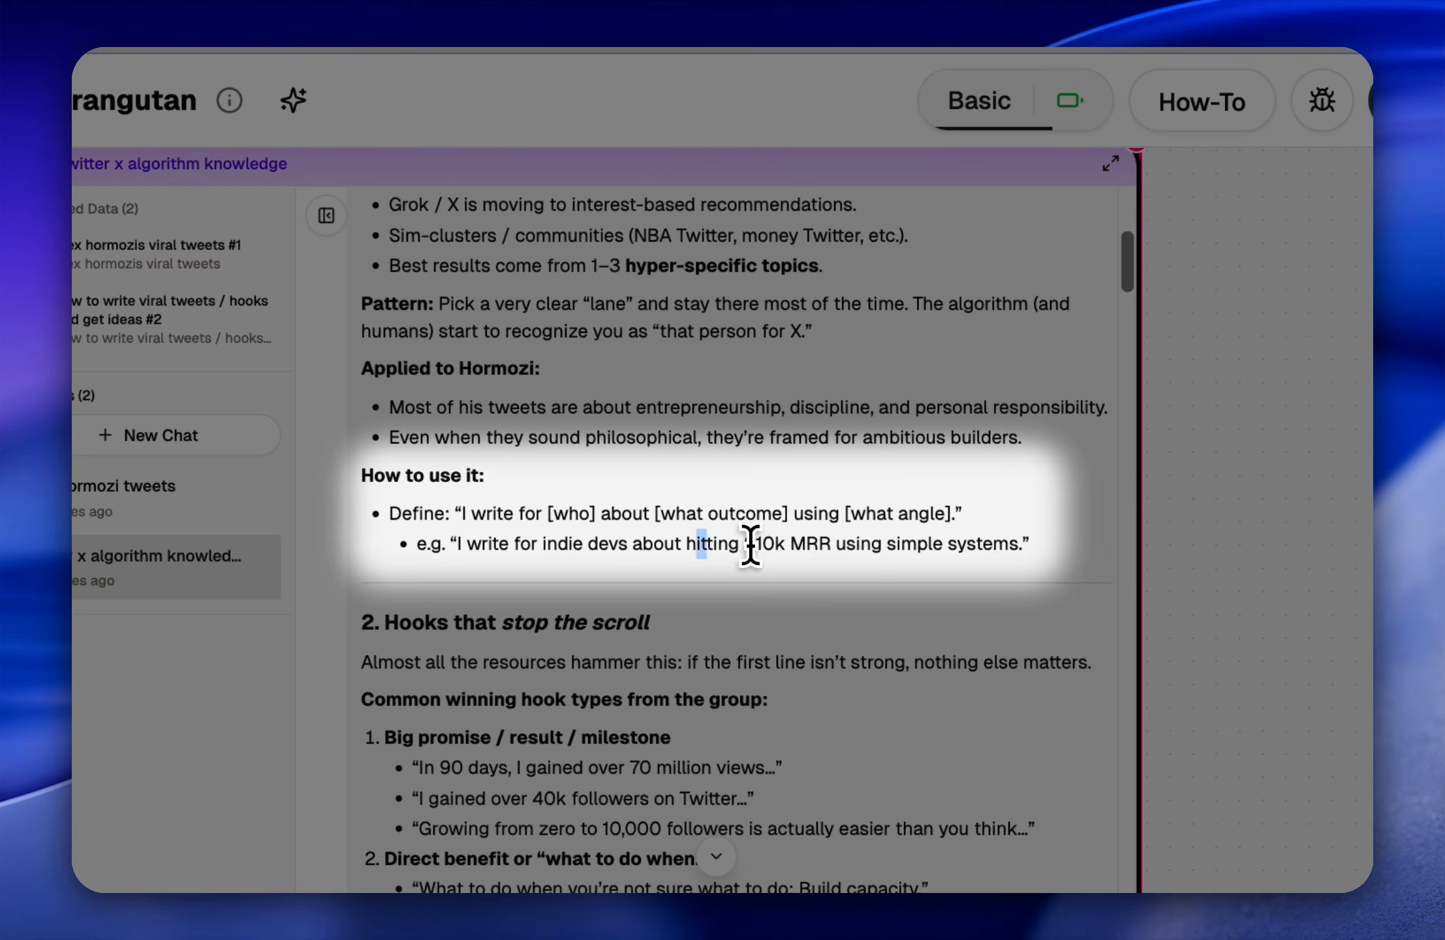
pyautogui.moveTo(751, 545); pyautogui.dragTo(1022, 534)
pyautogui.click(1021, 548)
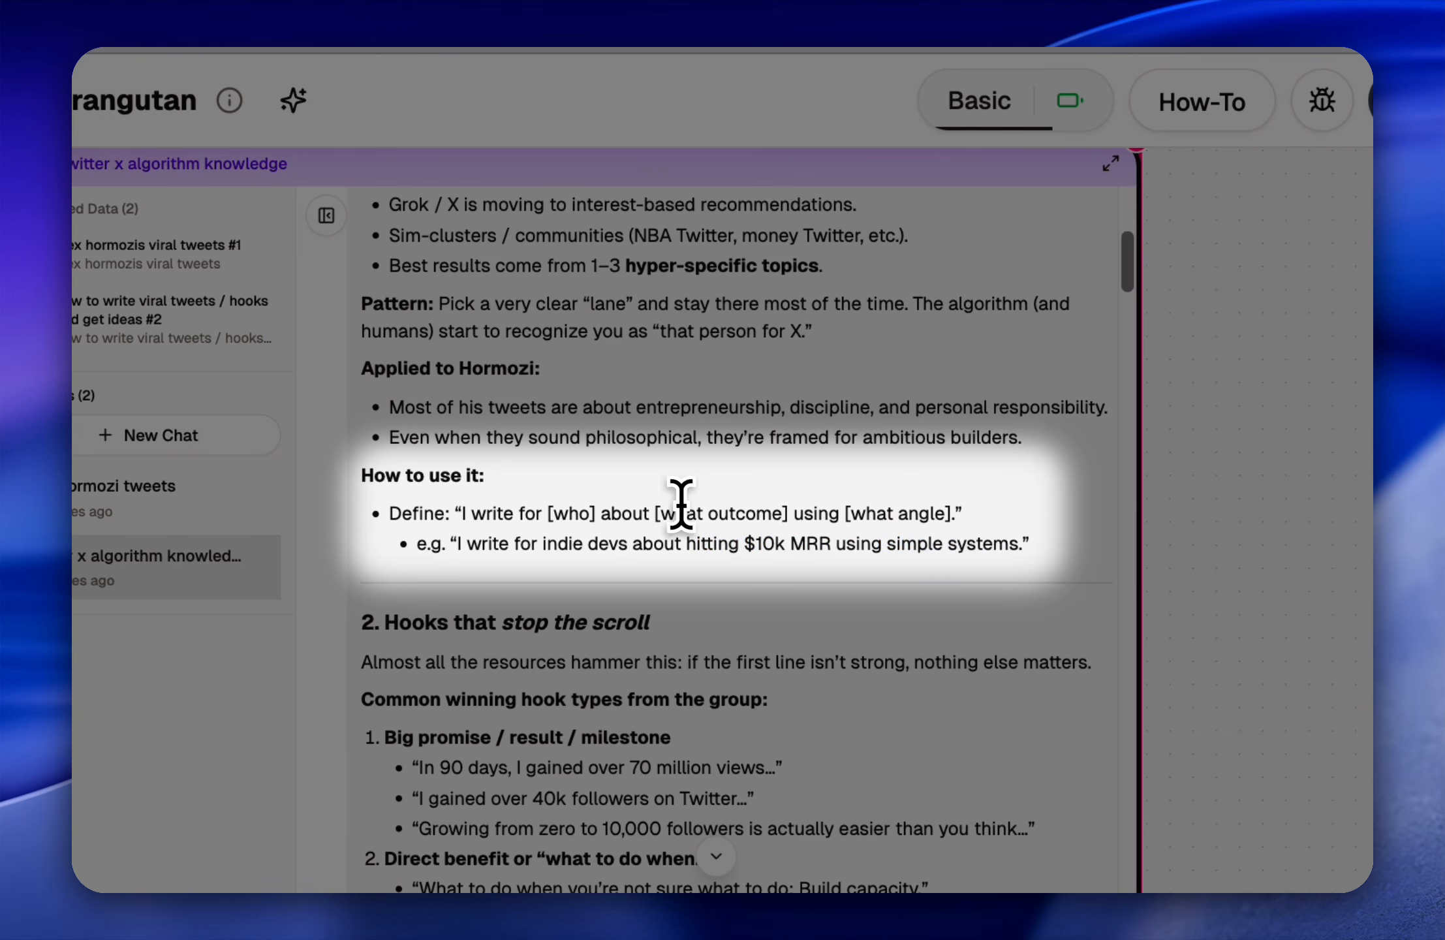
pyautogui.moveTo(452, 544); pyautogui.dragTo(1033, 551)
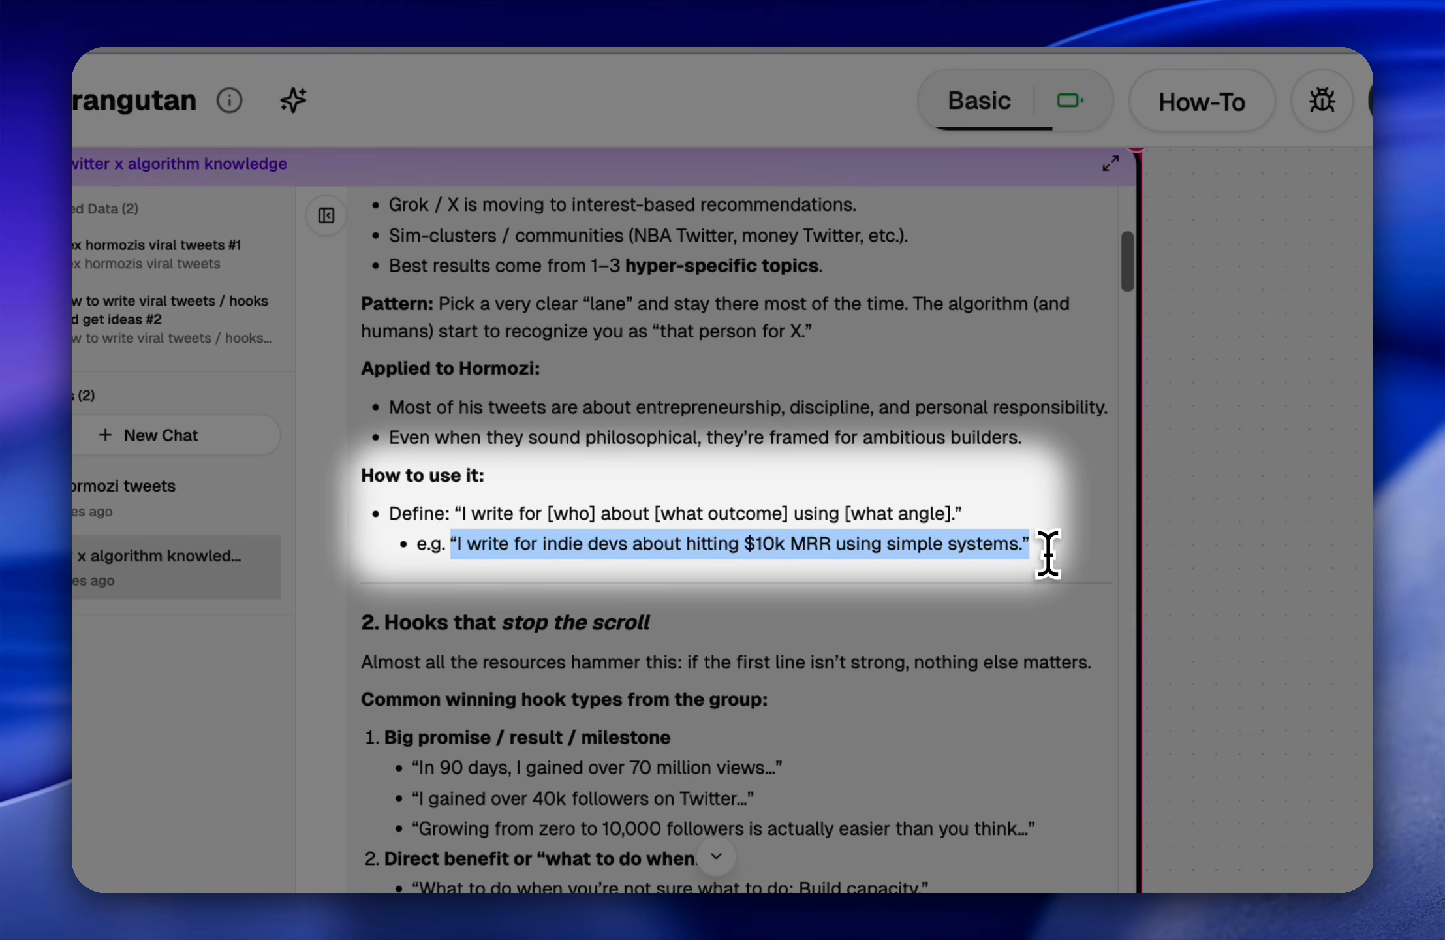
# Step: Read the intro of the reply's section on hooks that stop the scroll and its "Big promise / result / milestone" examples
pyautogui.scroll(-1, 625, 491)
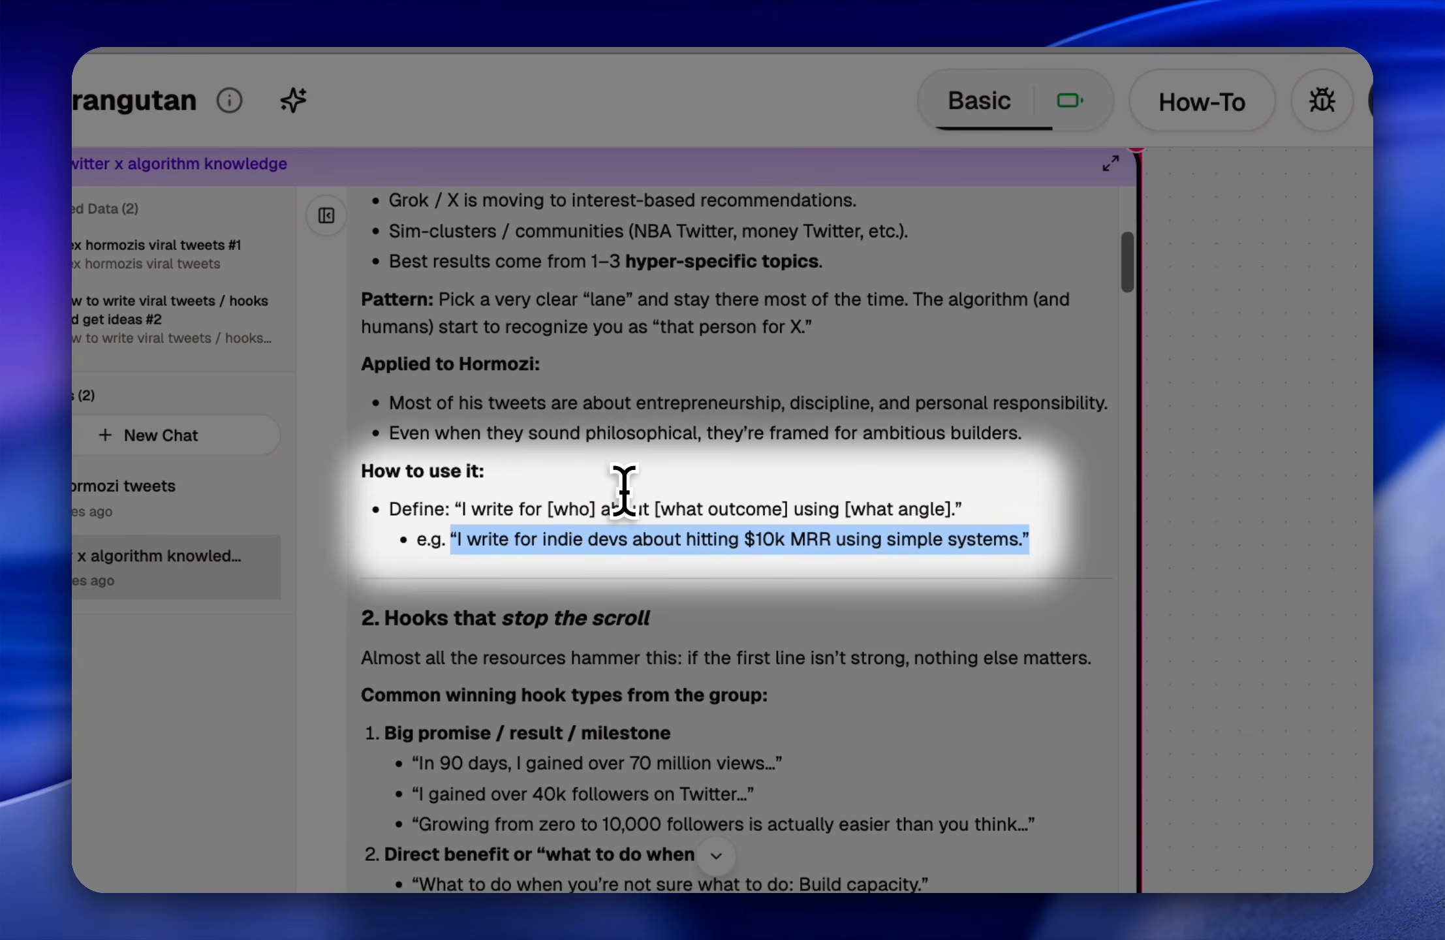
pyautogui.scroll(-3, 625, 492)
pyautogui.scroll(-3, 591, 496)
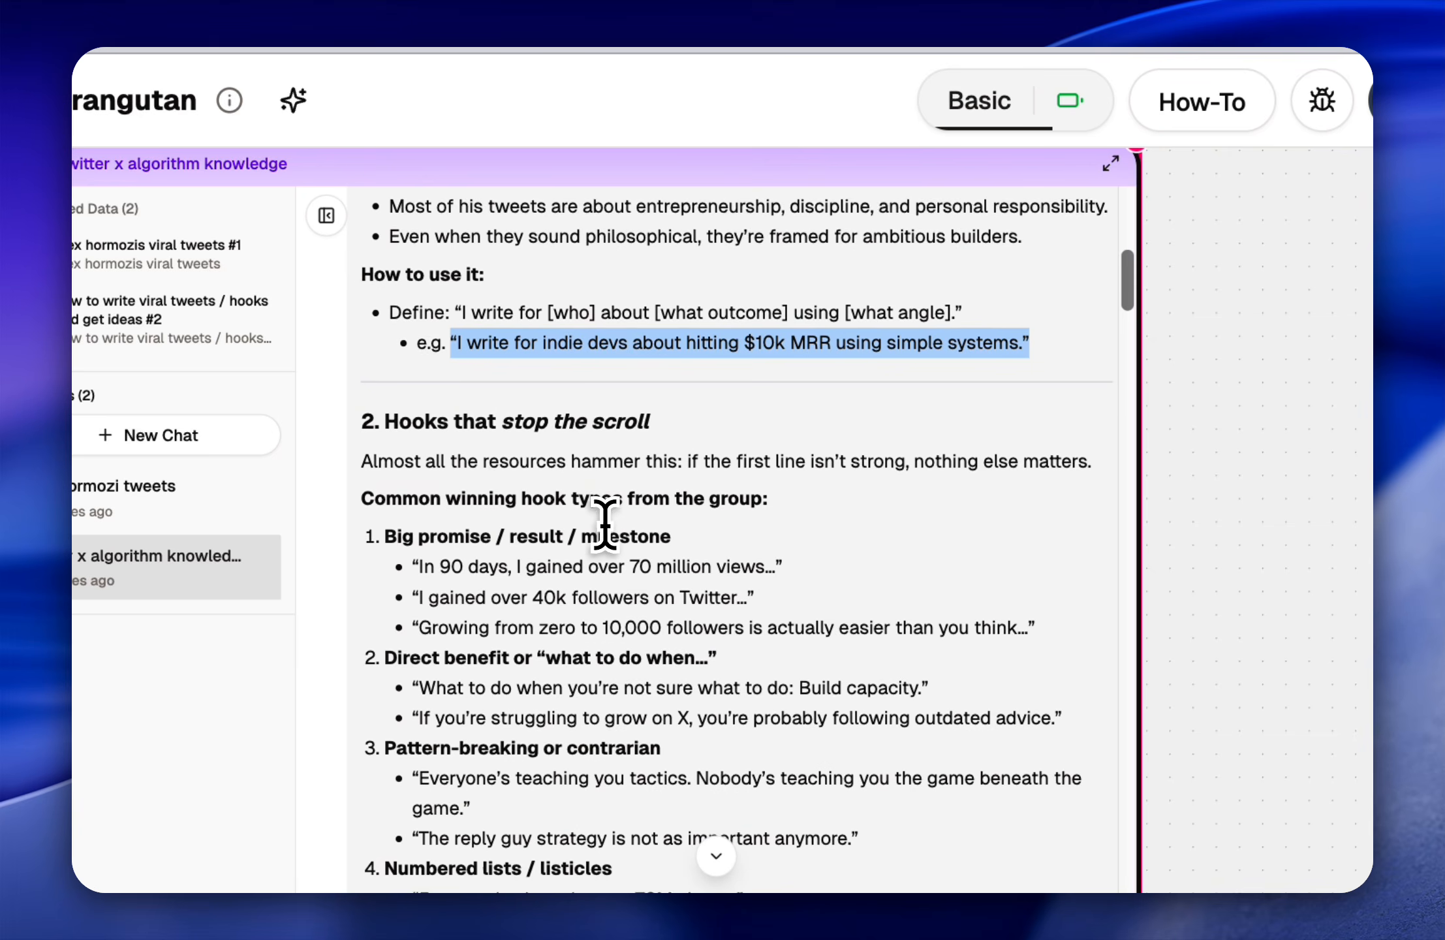
pyautogui.scroll(-2, 631, 408)
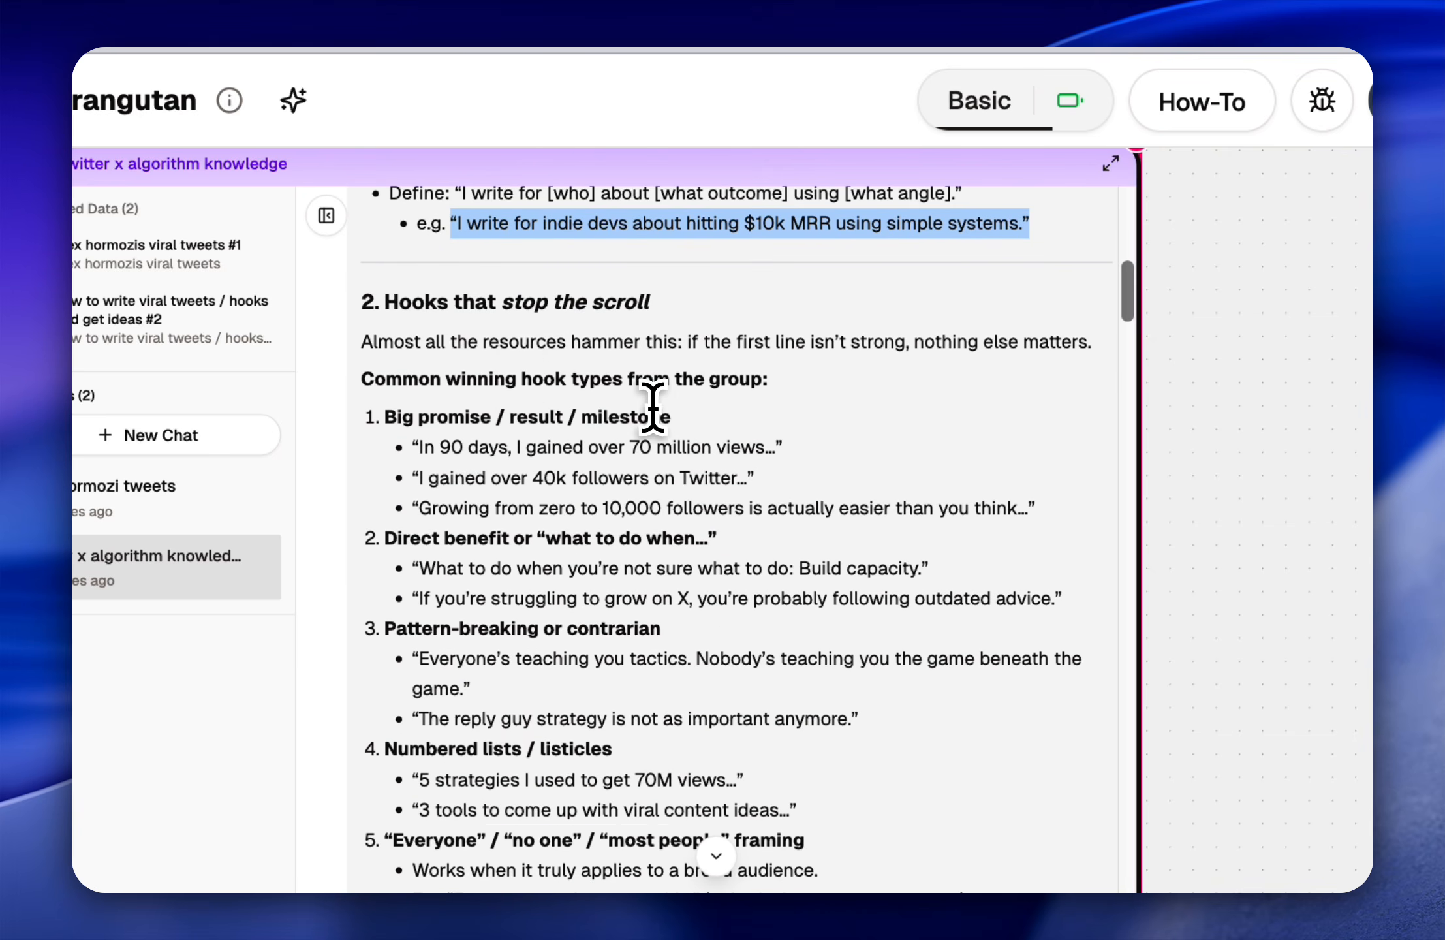
pyautogui.moveTo(572, 341); pyautogui.dragTo(880, 360)
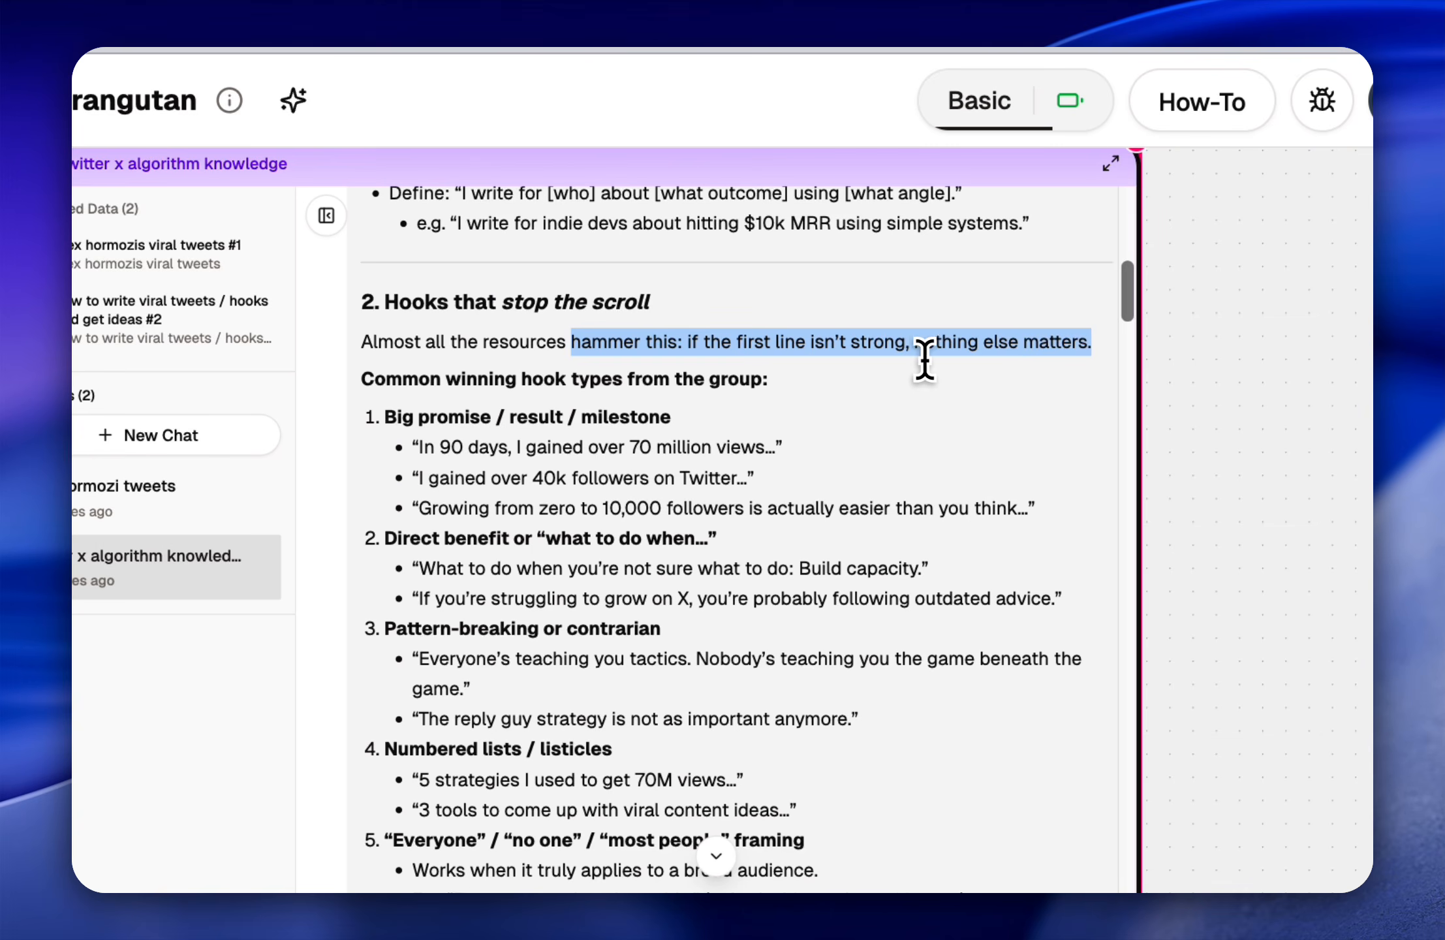
pyautogui.click(833, 408)
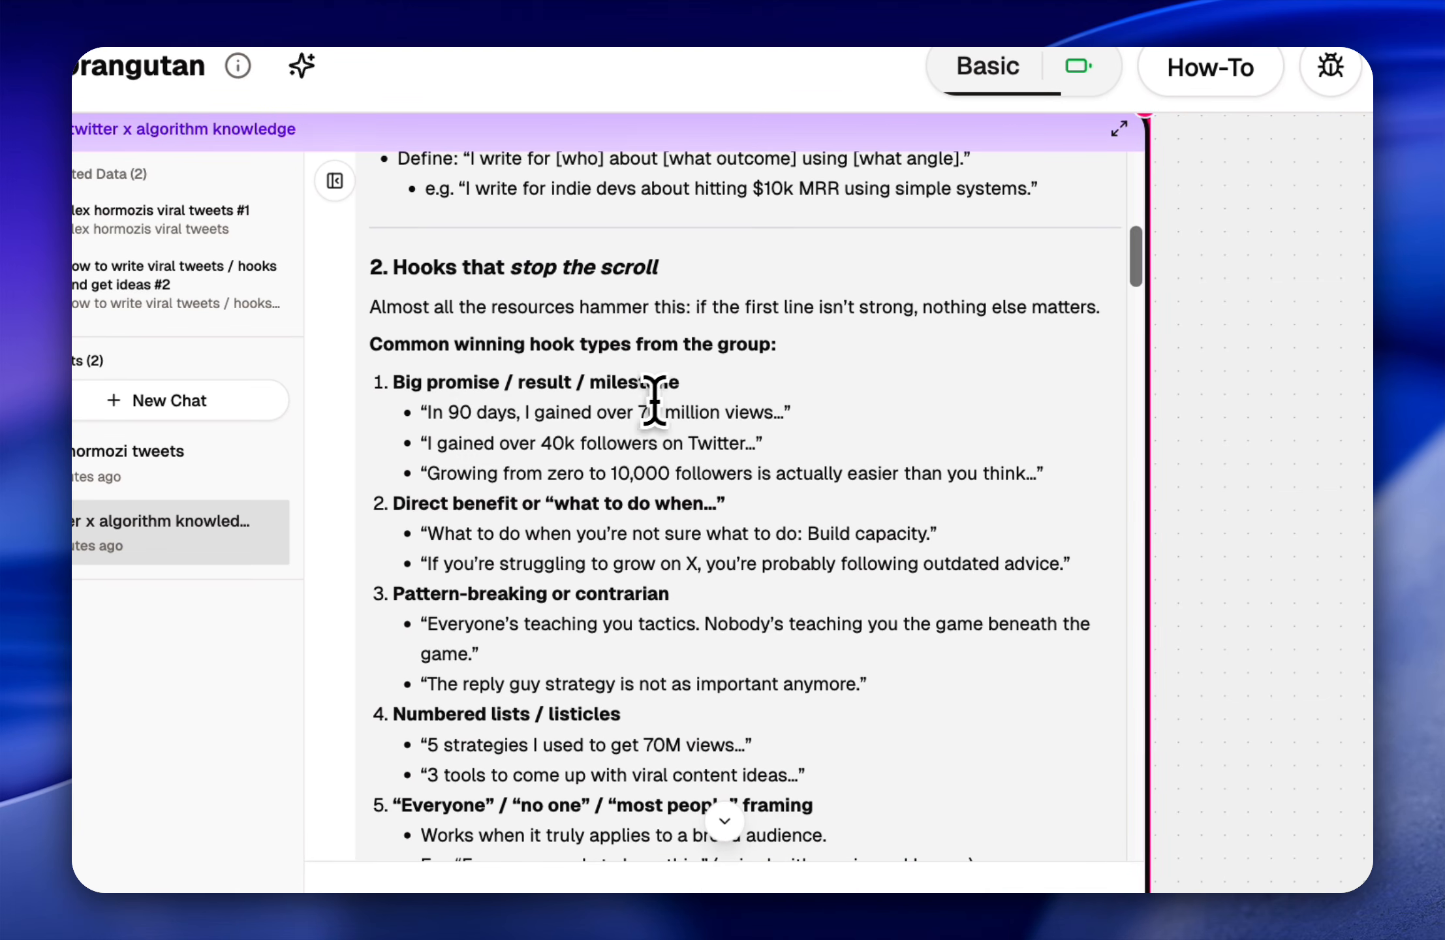
pyautogui.moveTo(506, 416); pyautogui.dragTo(786, 401)
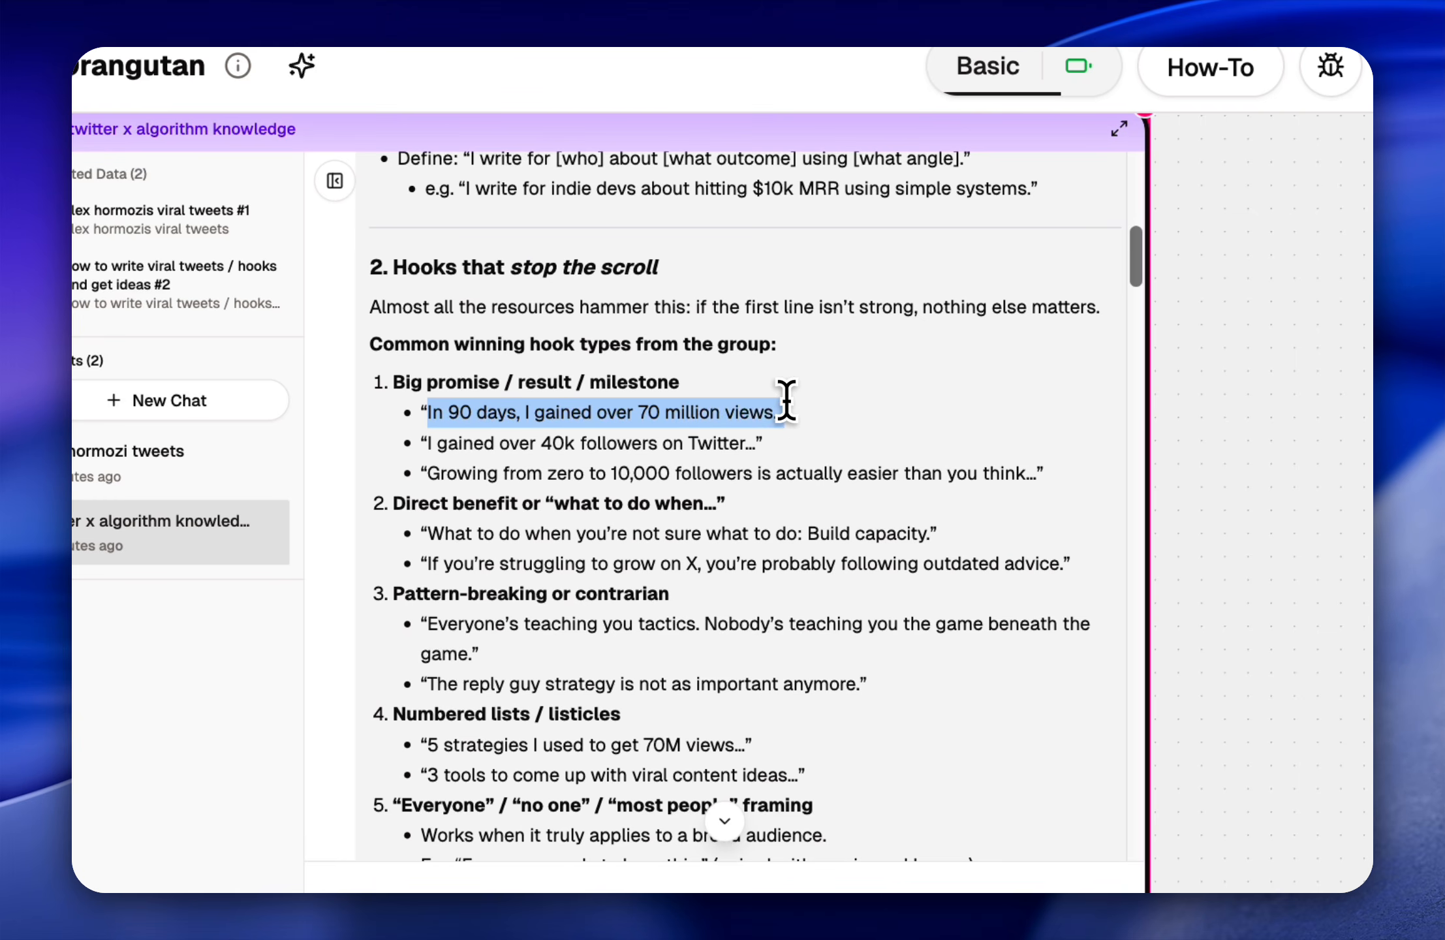
pyautogui.moveTo(429, 471); pyautogui.dragTo(710, 423)
pyautogui.click(743, 434)
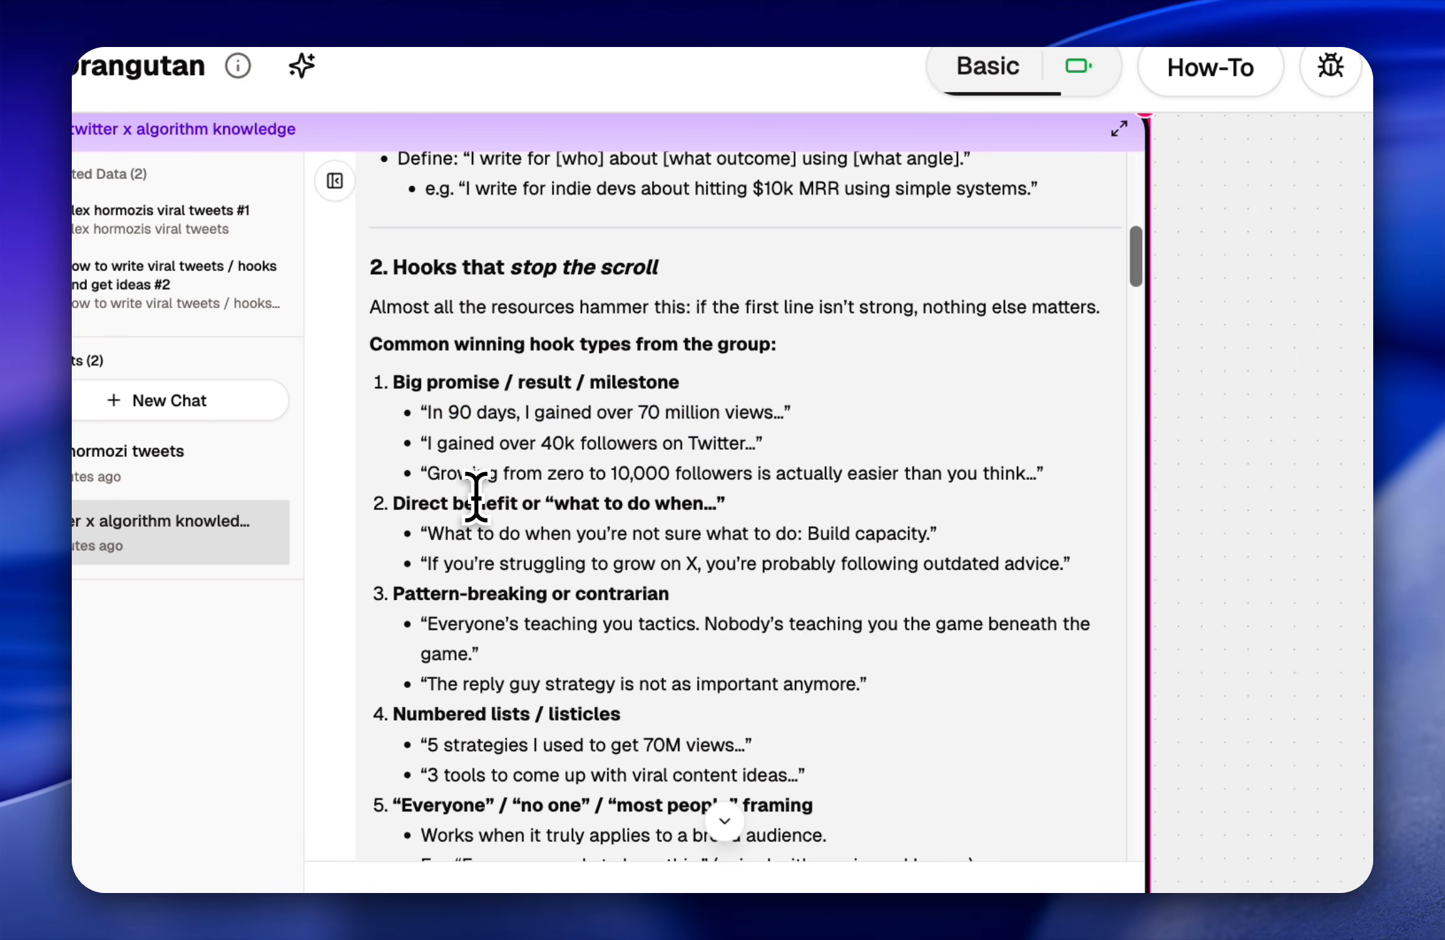
pyautogui.moveTo(595, 475); pyautogui.dragTo(767, 477)
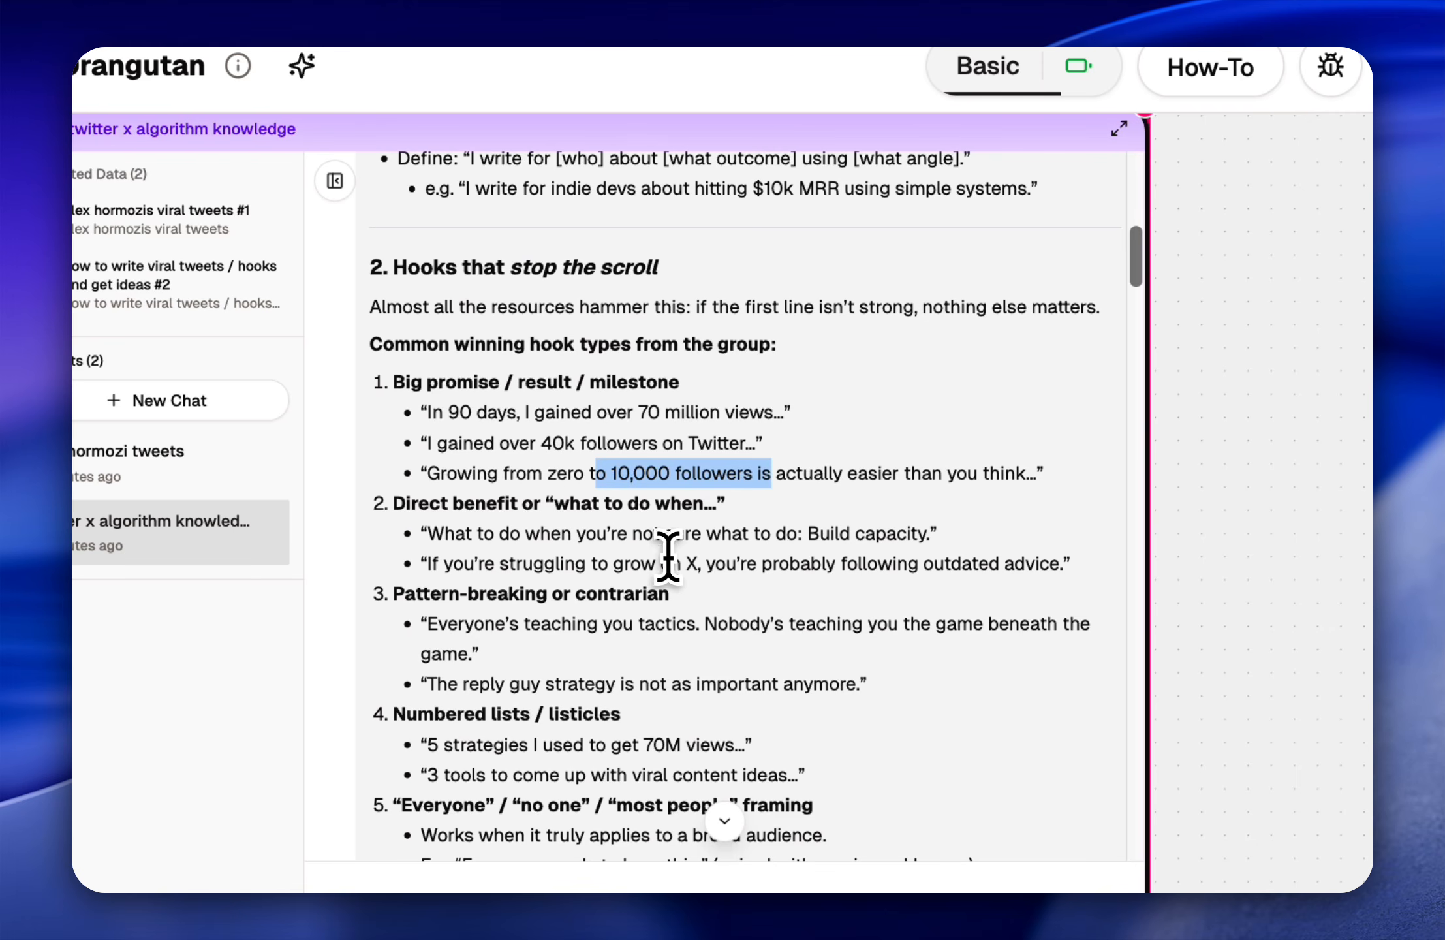
# Step: Examine the two example hooks listed under "Direct benefit or 'what to do when…'" in the reply
pyautogui.scroll(-1, 646, 561)
pyautogui.scroll(-2, 542, 535)
pyautogui.click(458, 464)
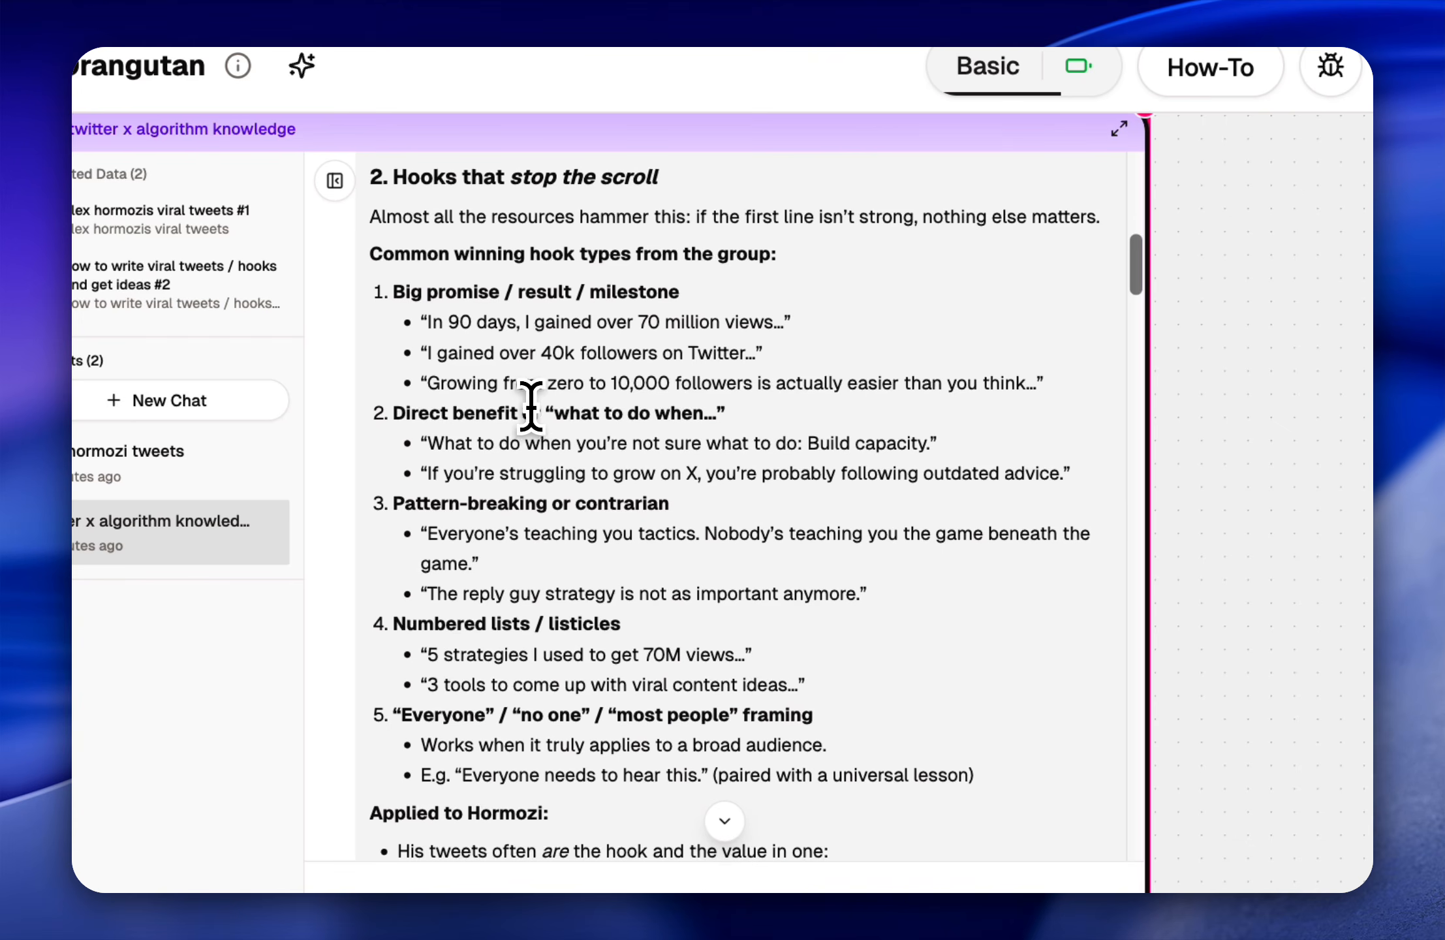
pyautogui.moveTo(424, 444); pyautogui.dragTo(660, 439)
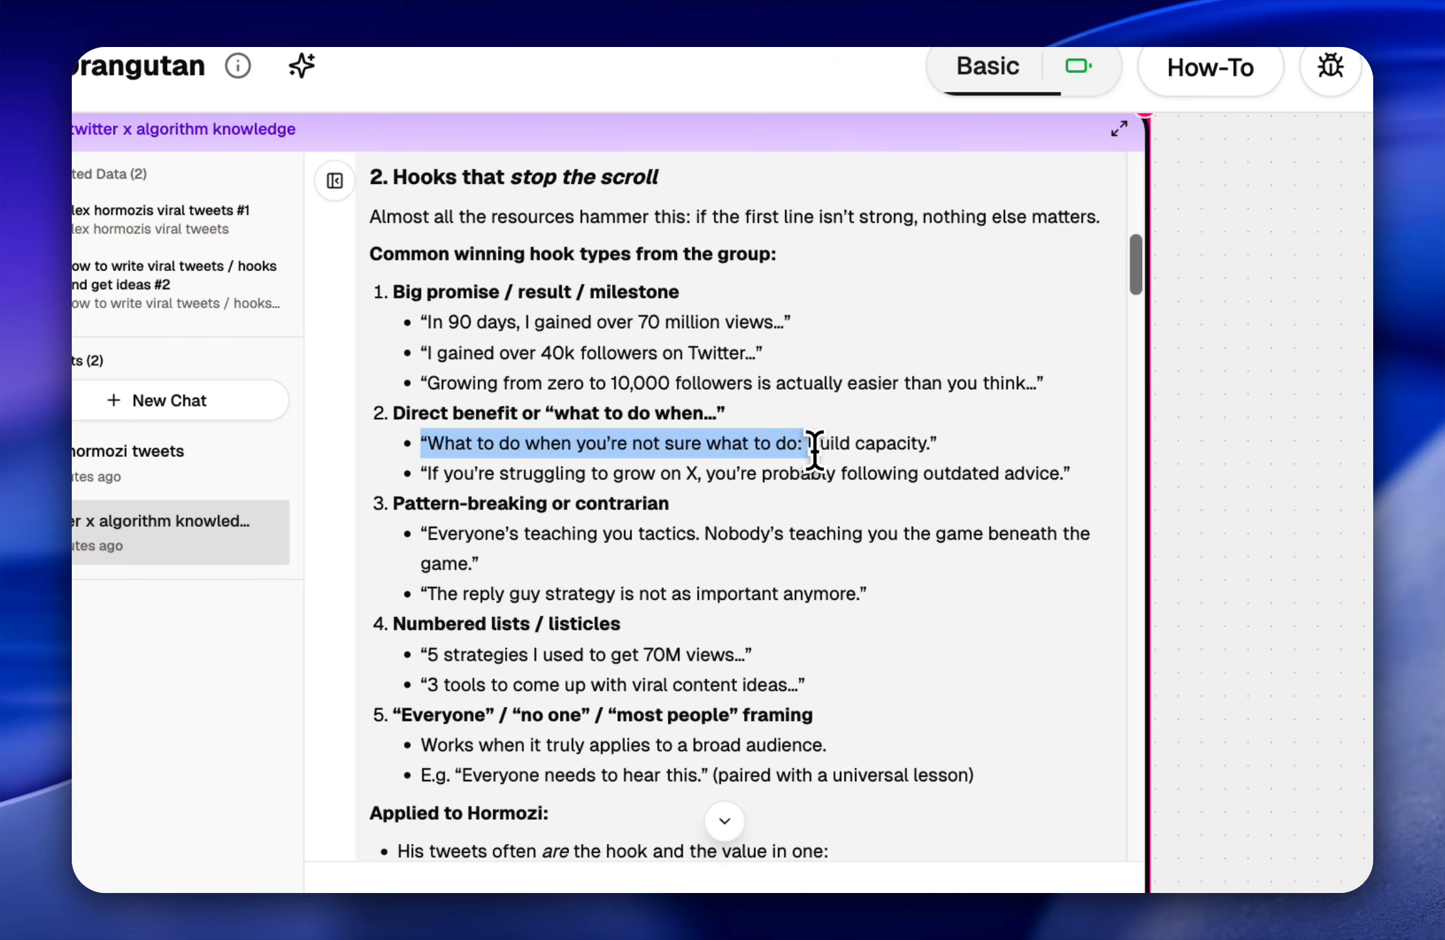
pyautogui.click(611, 458)
pyautogui.moveTo(516, 473); pyautogui.dragTo(674, 465)
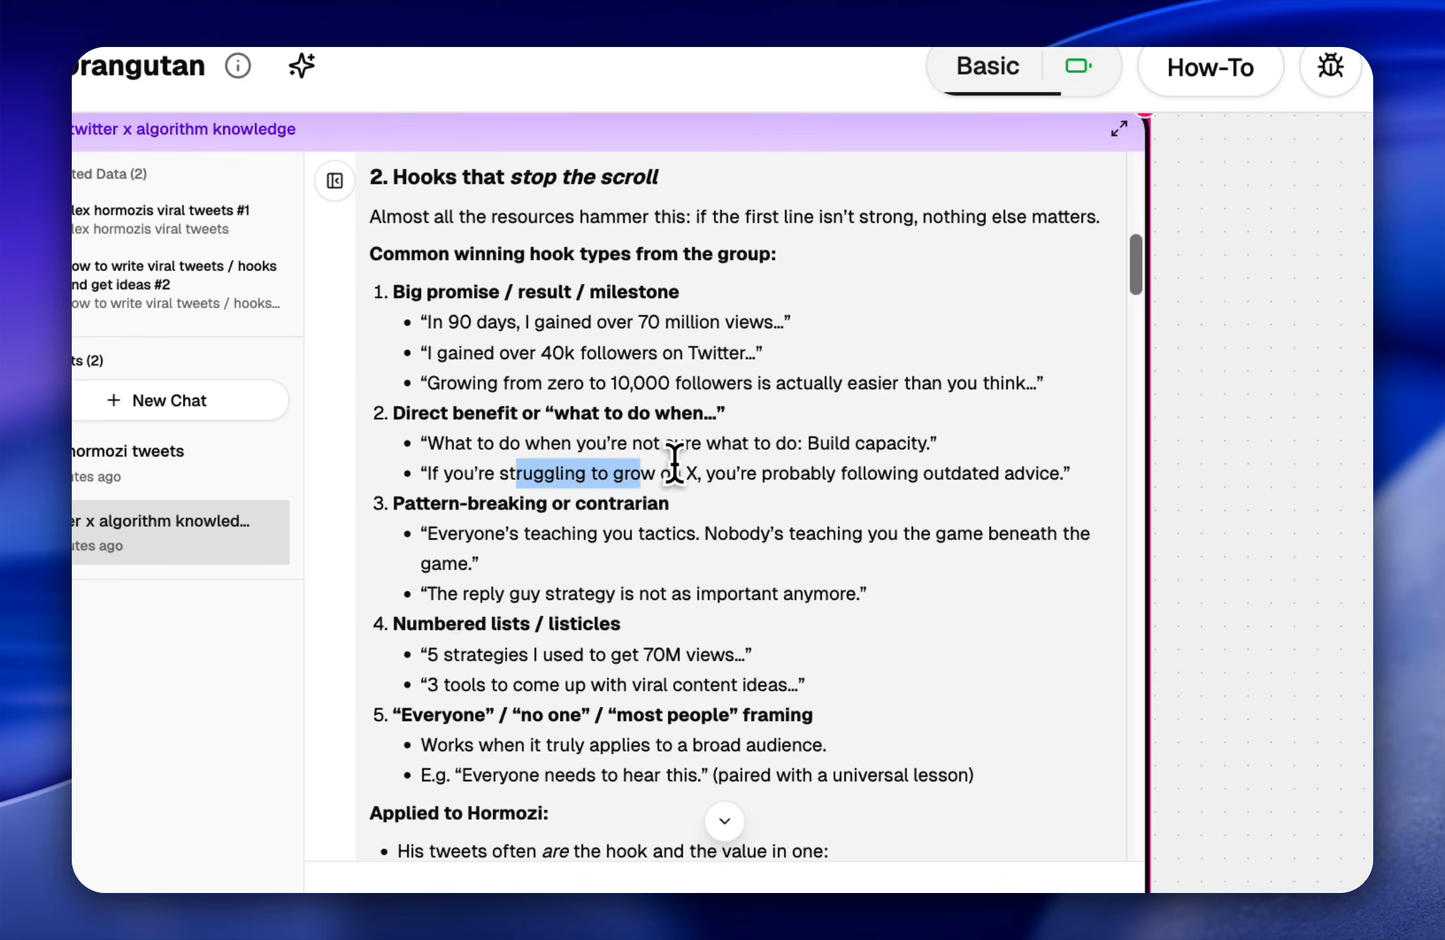
pyautogui.moveTo(775, 465); pyautogui.dragTo(1045, 470)
pyautogui.click(1023, 475)
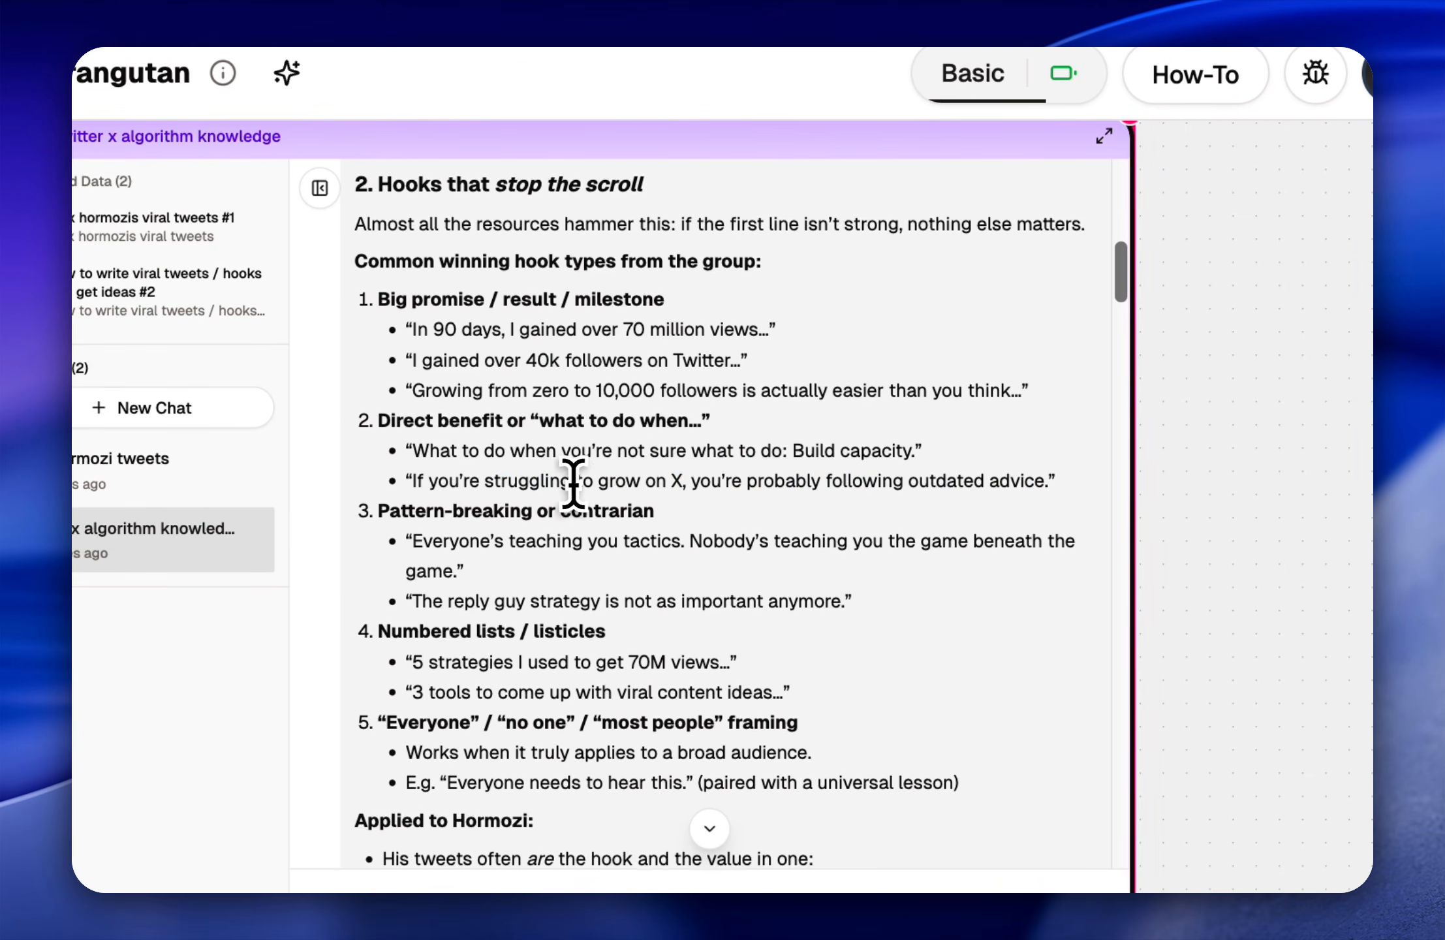
pyautogui.moveTo(511, 481); pyautogui.dragTo(631, 478)
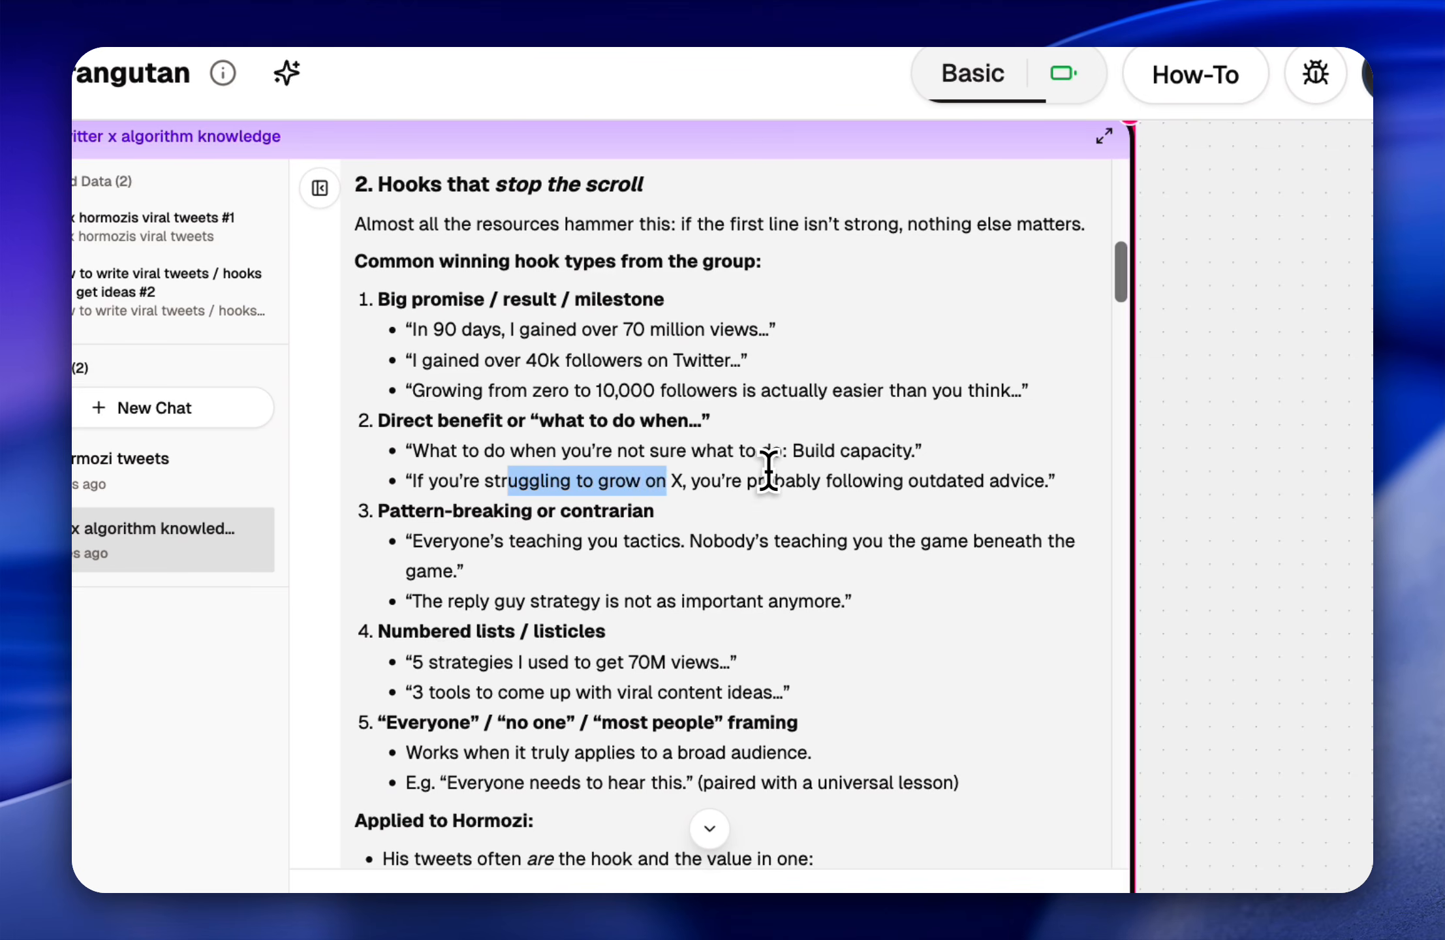
pyautogui.moveTo(765, 476); pyautogui.dragTo(1030, 499)
pyautogui.click(886, 532)
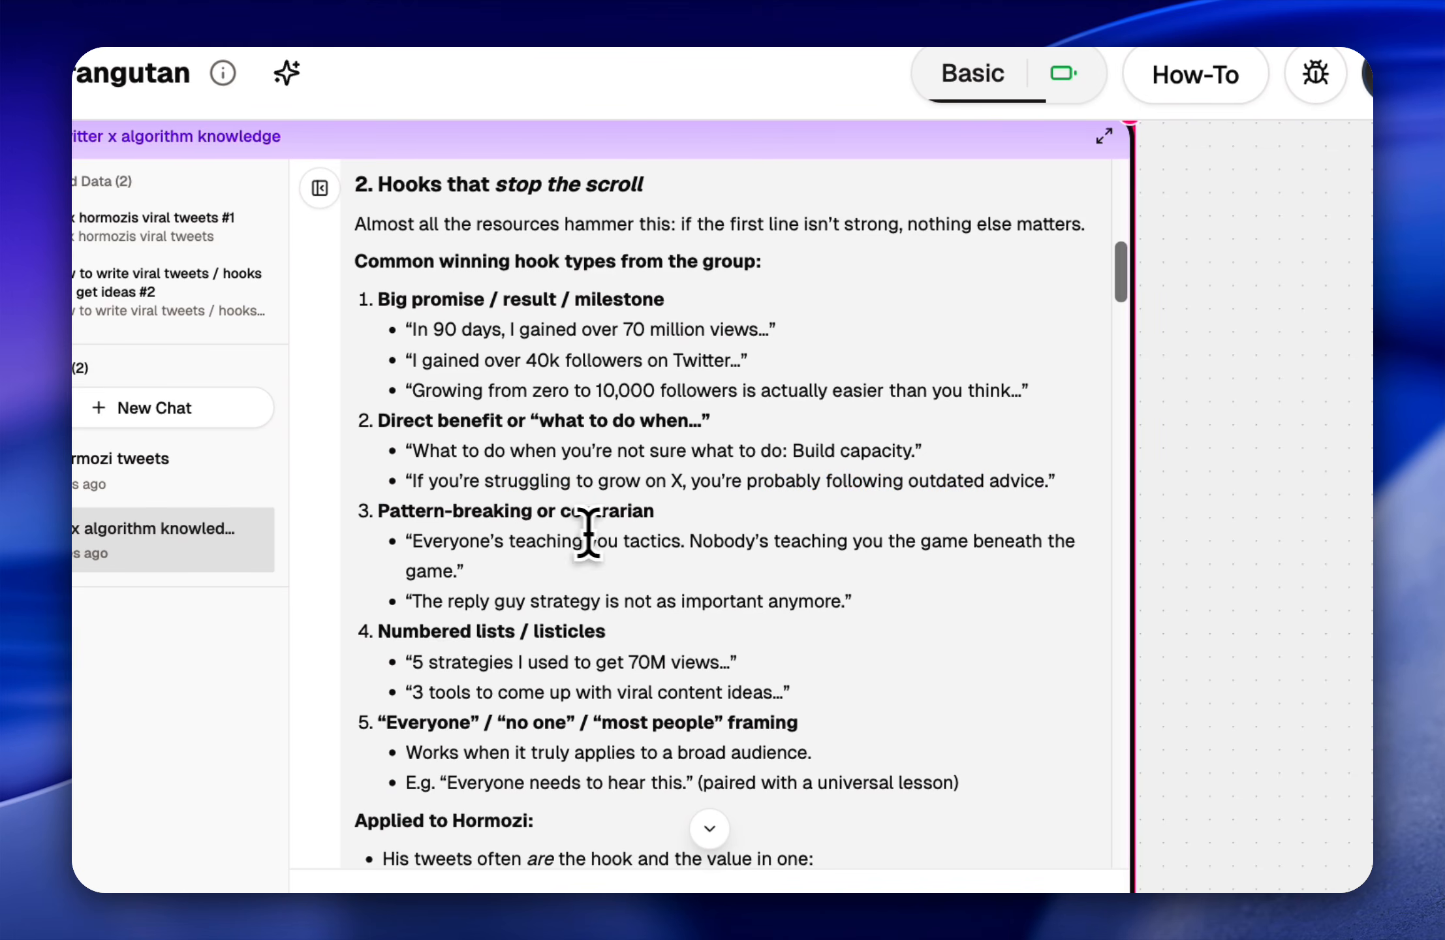
# Step: In the "alex hormozi tweets" chat, send "can you give me an unique example of 5 tweets that alex hormozi could write in the future"
pyautogui.click(91, 458)
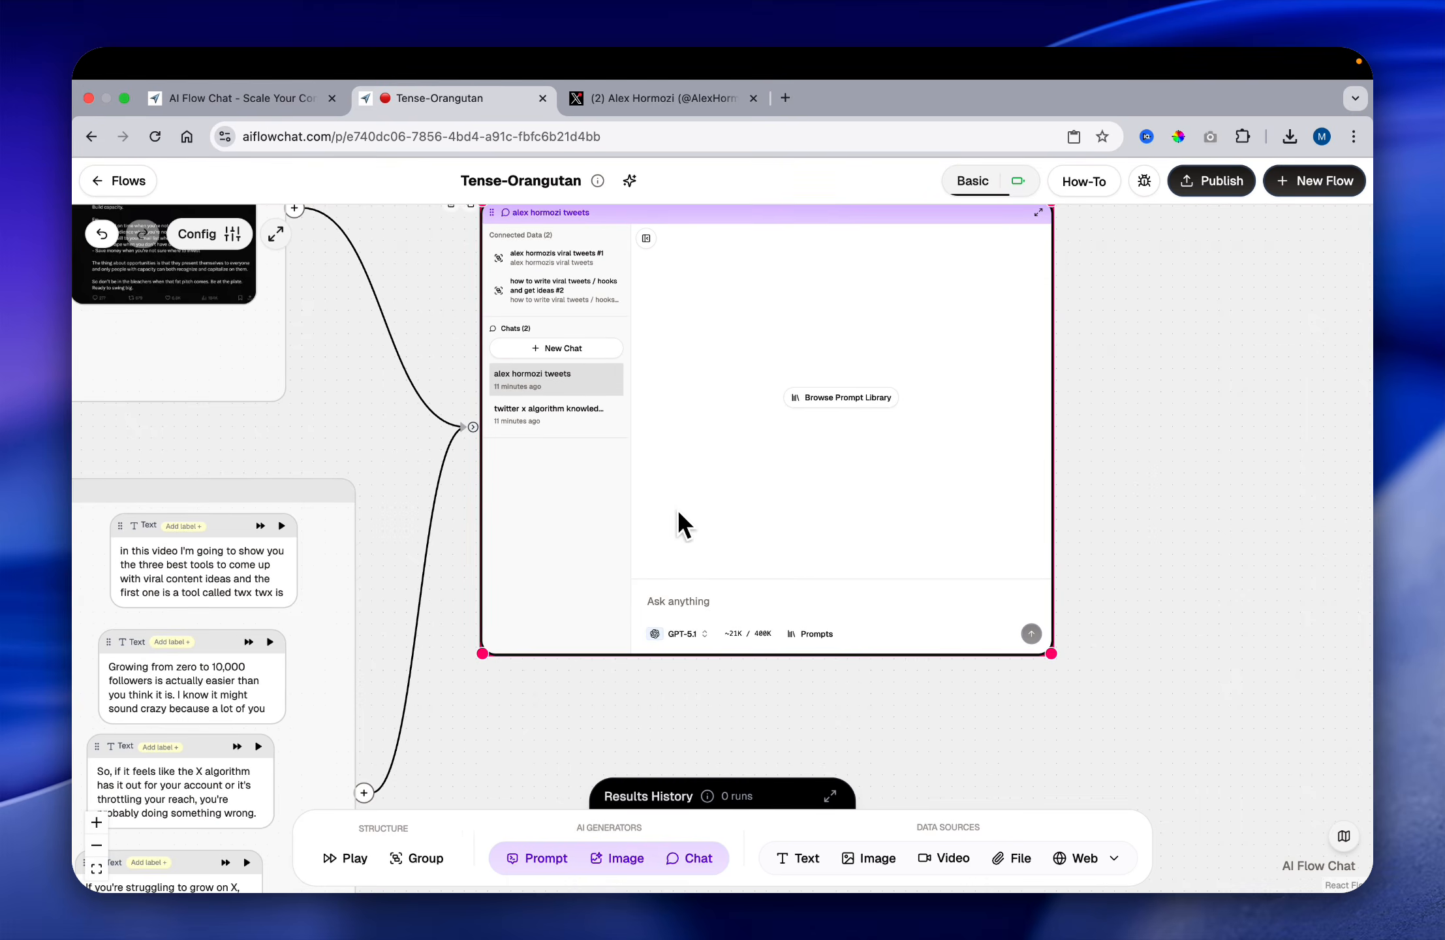
pyautogui.click(744, 594)
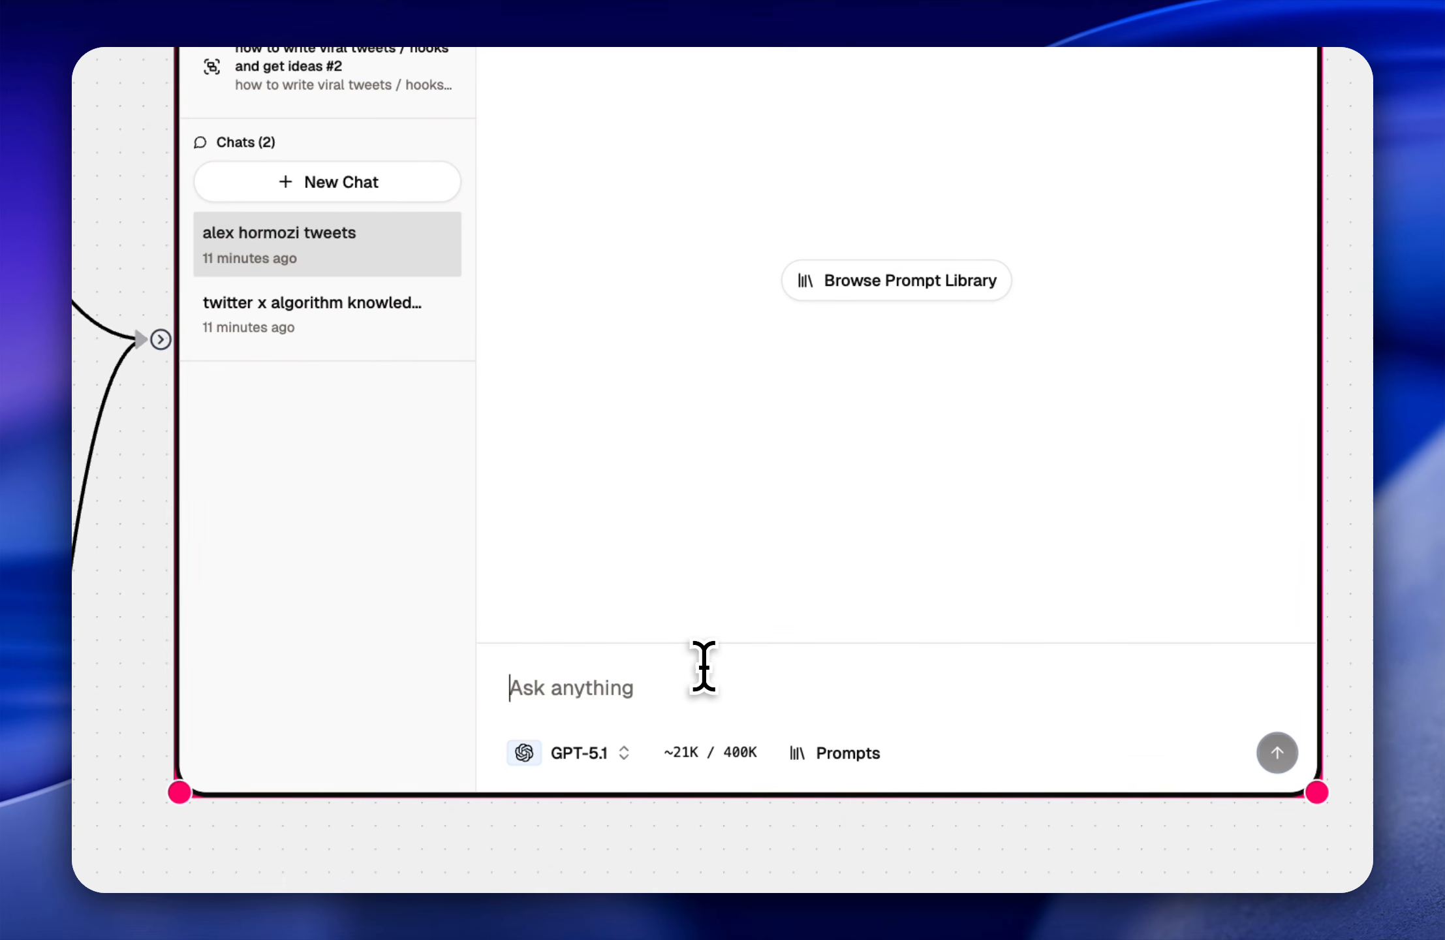
pyautogui.write('can you give me an e')
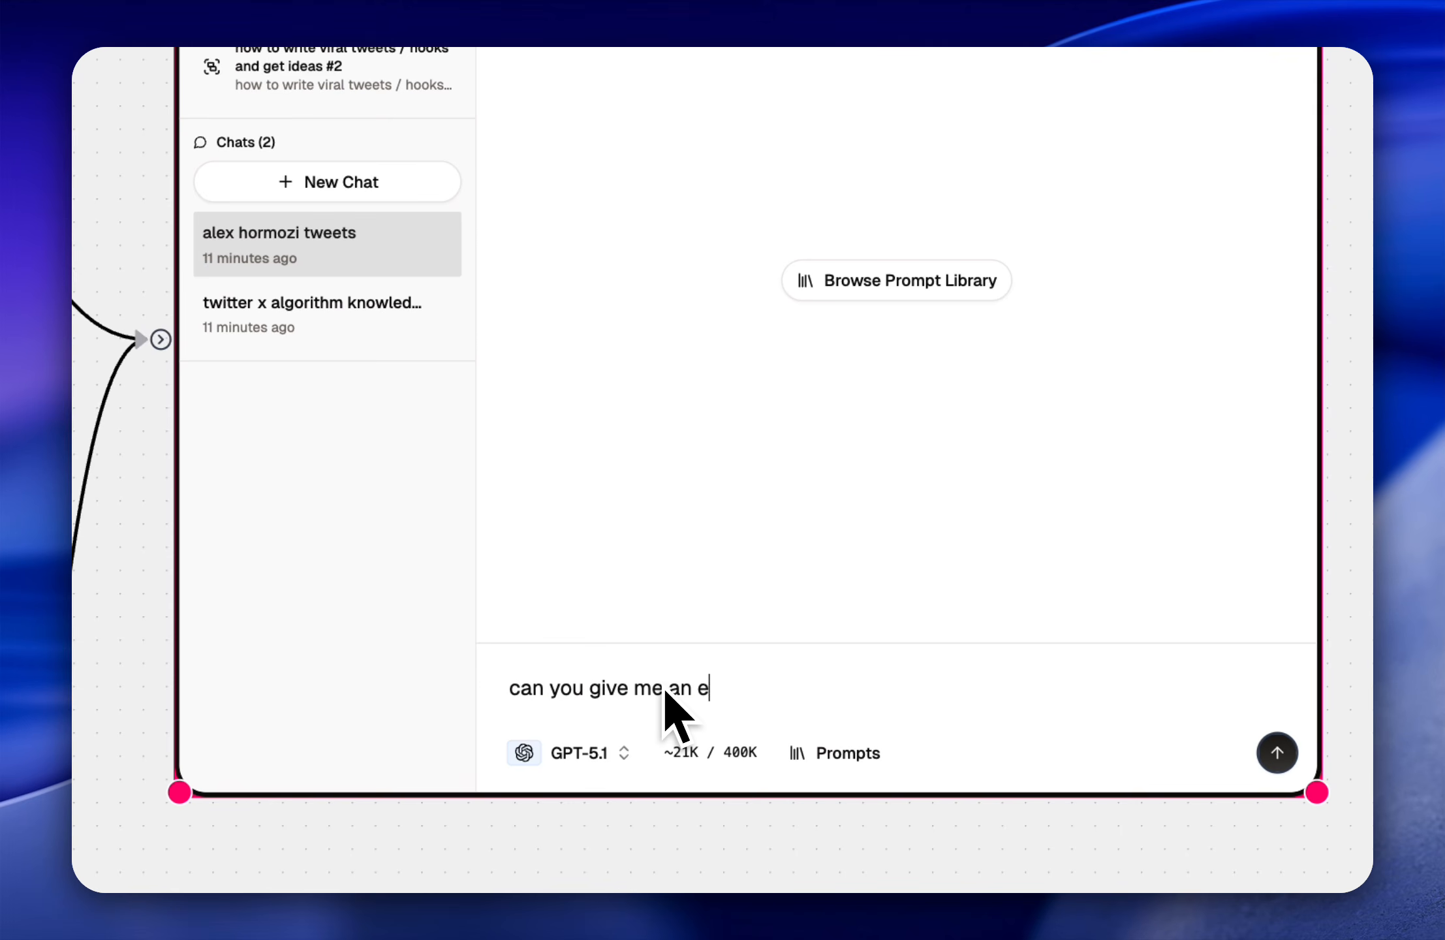
pyautogui.write('xmap')
pyautogui.press('BackSpace')
pyautogui.press('BackSpace')
pyautogui.press('BackSpace')
pyautogui.press('BackSpace')
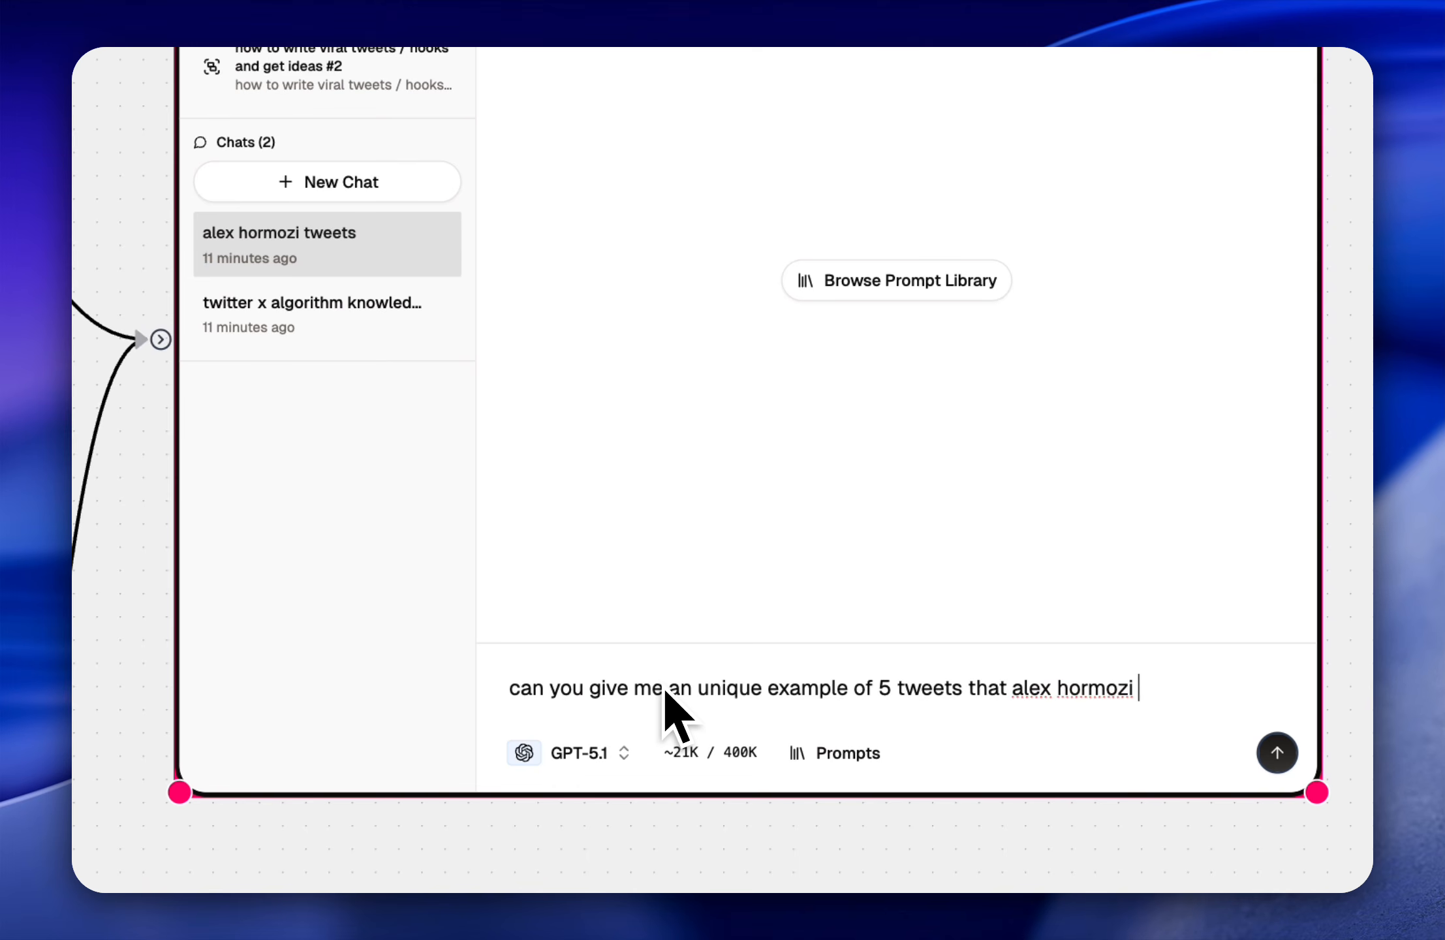
pyautogui.write('n the future')
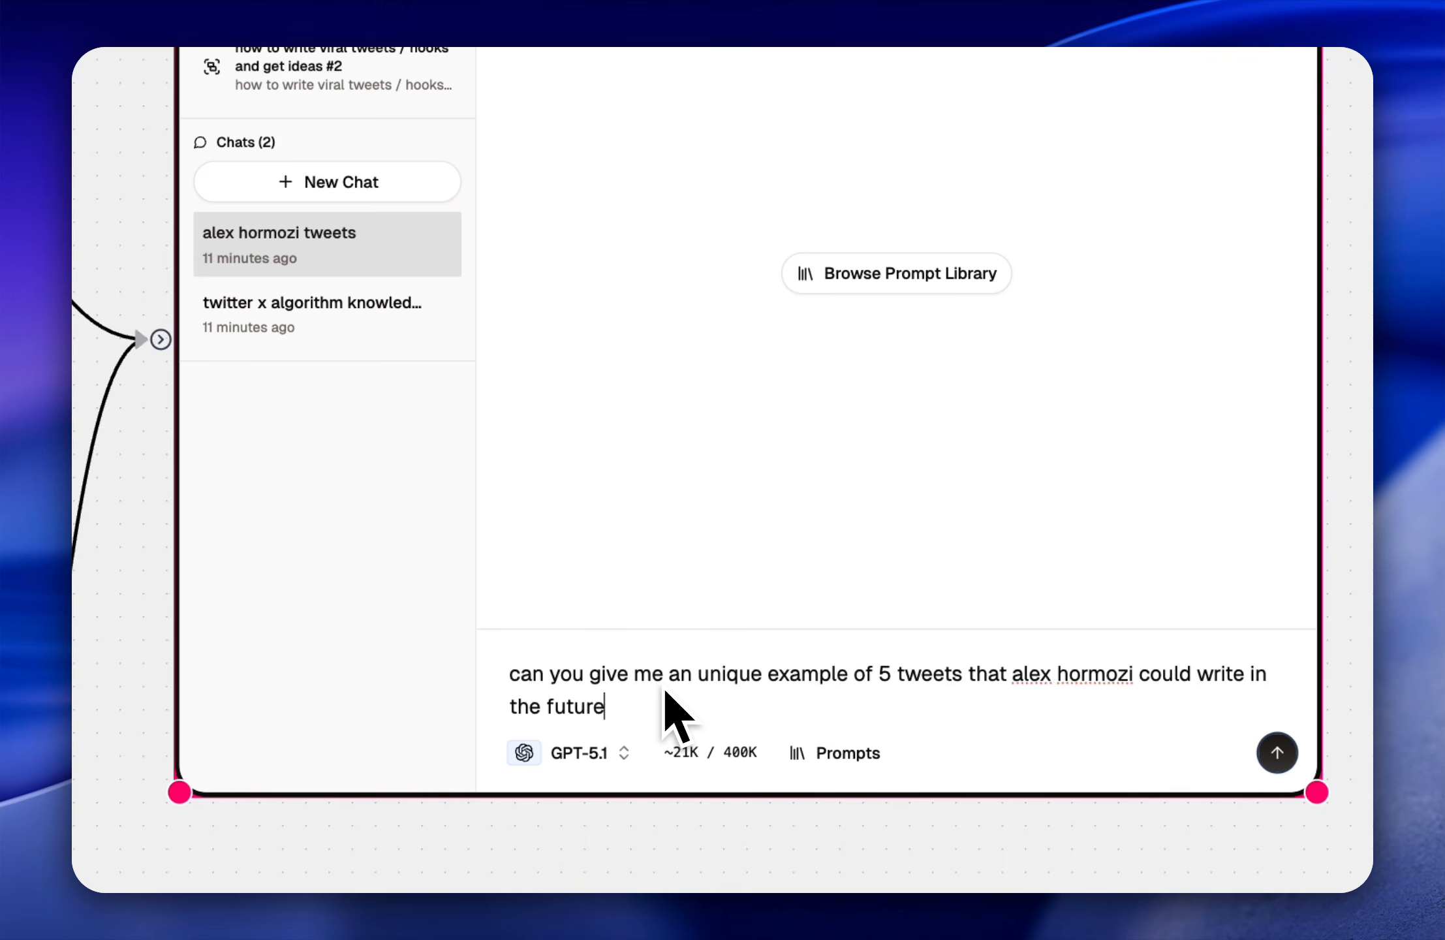
pyautogui.press('Return')
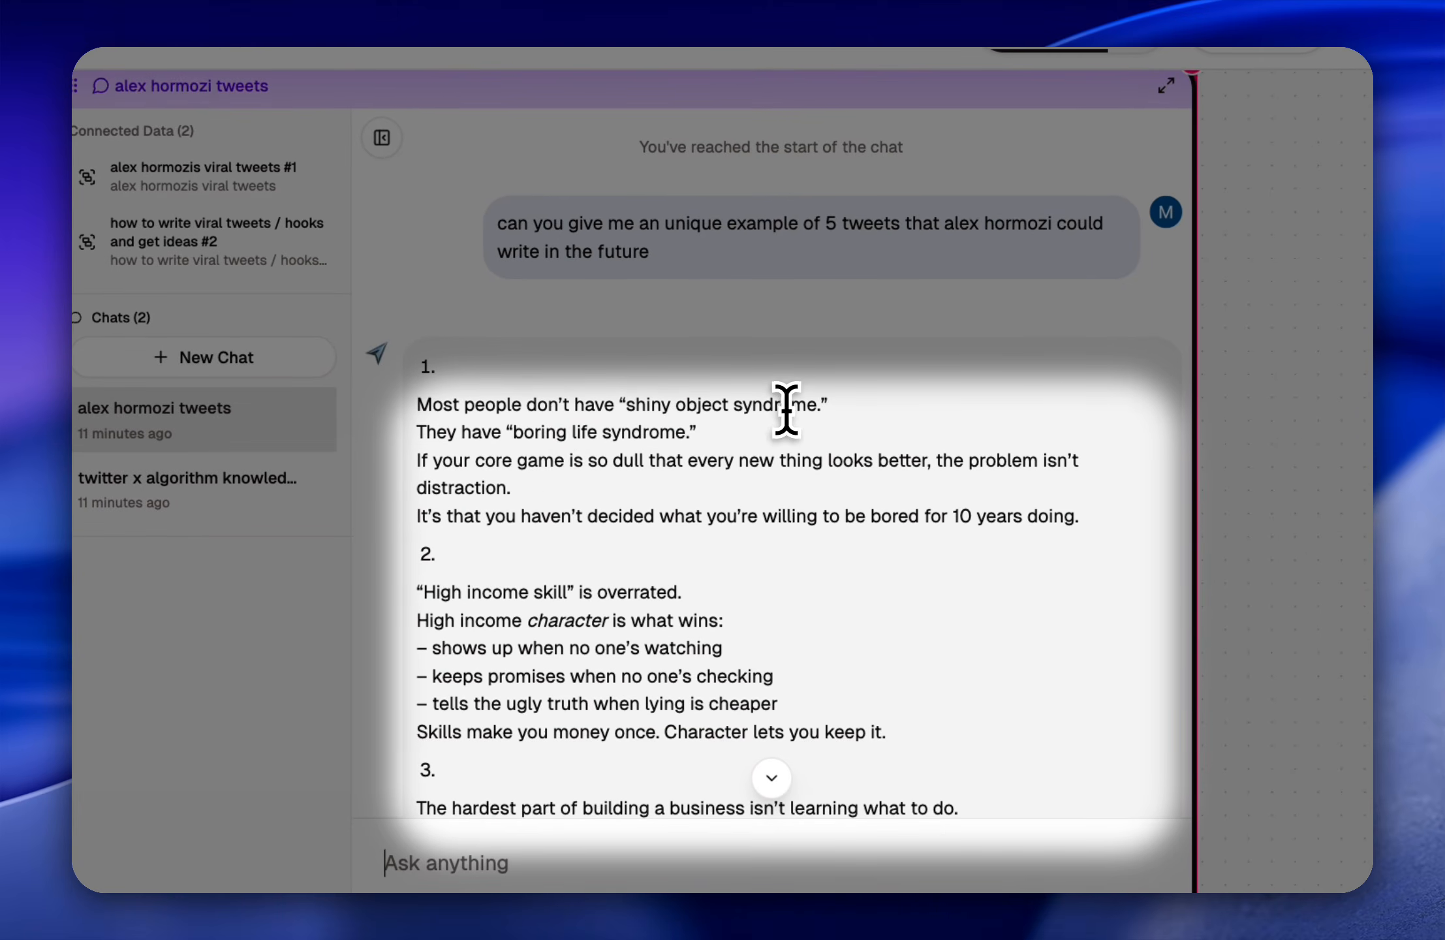
# Step: Read the first generated tweet, about "shiny object syndrome", line by line through its closing sentence
pyautogui.moveTo(706, 439); pyautogui.dragTo(399, 399)
pyautogui.click(461, 448)
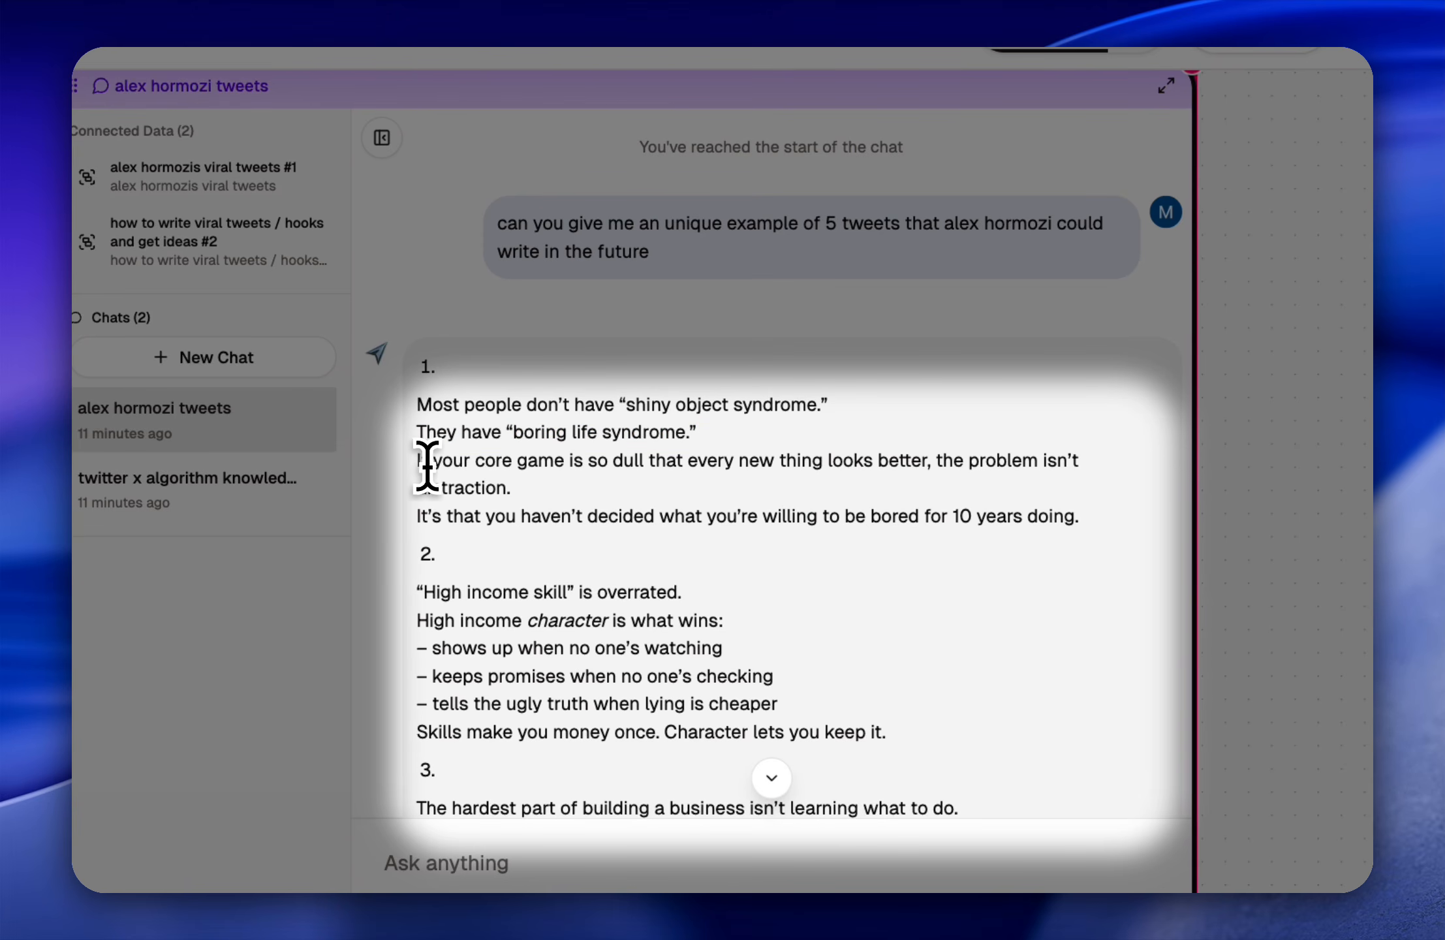
pyautogui.moveTo(435, 465); pyautogui.dragTo(584, 471)
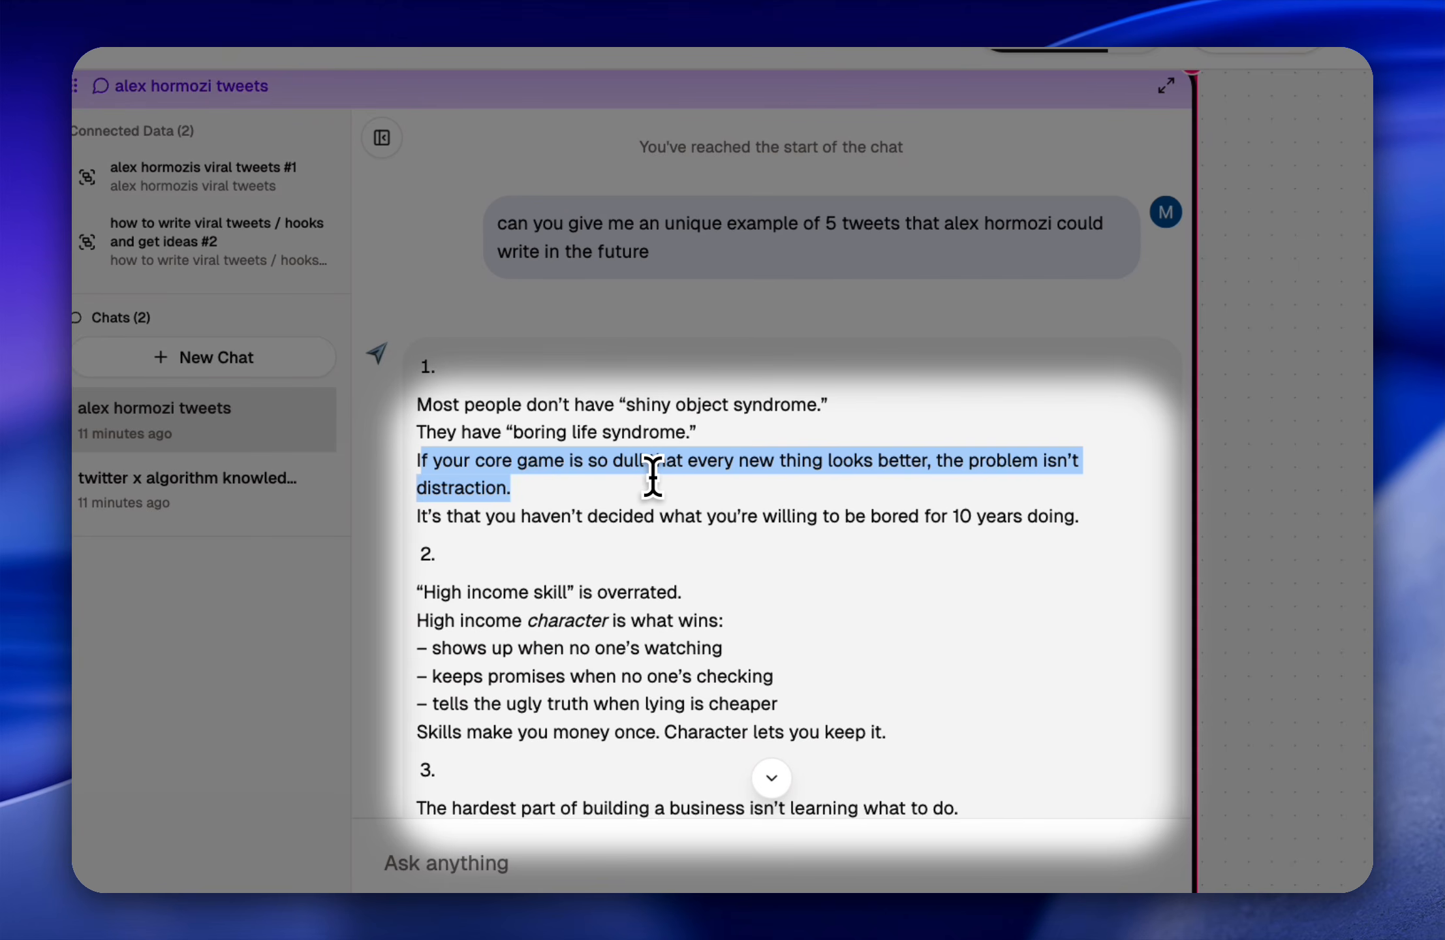
pyautogui.click(611, 495)
pyautogui.moveTo(428, 519); pyautogui.dragTo(1051, 507)
pyautogui.click(1051, 508)
# Step: Skim the remaining generated tweets and read the second one, about "High income skill" versus character
pyautogui.scroll(-3, 809, 543)
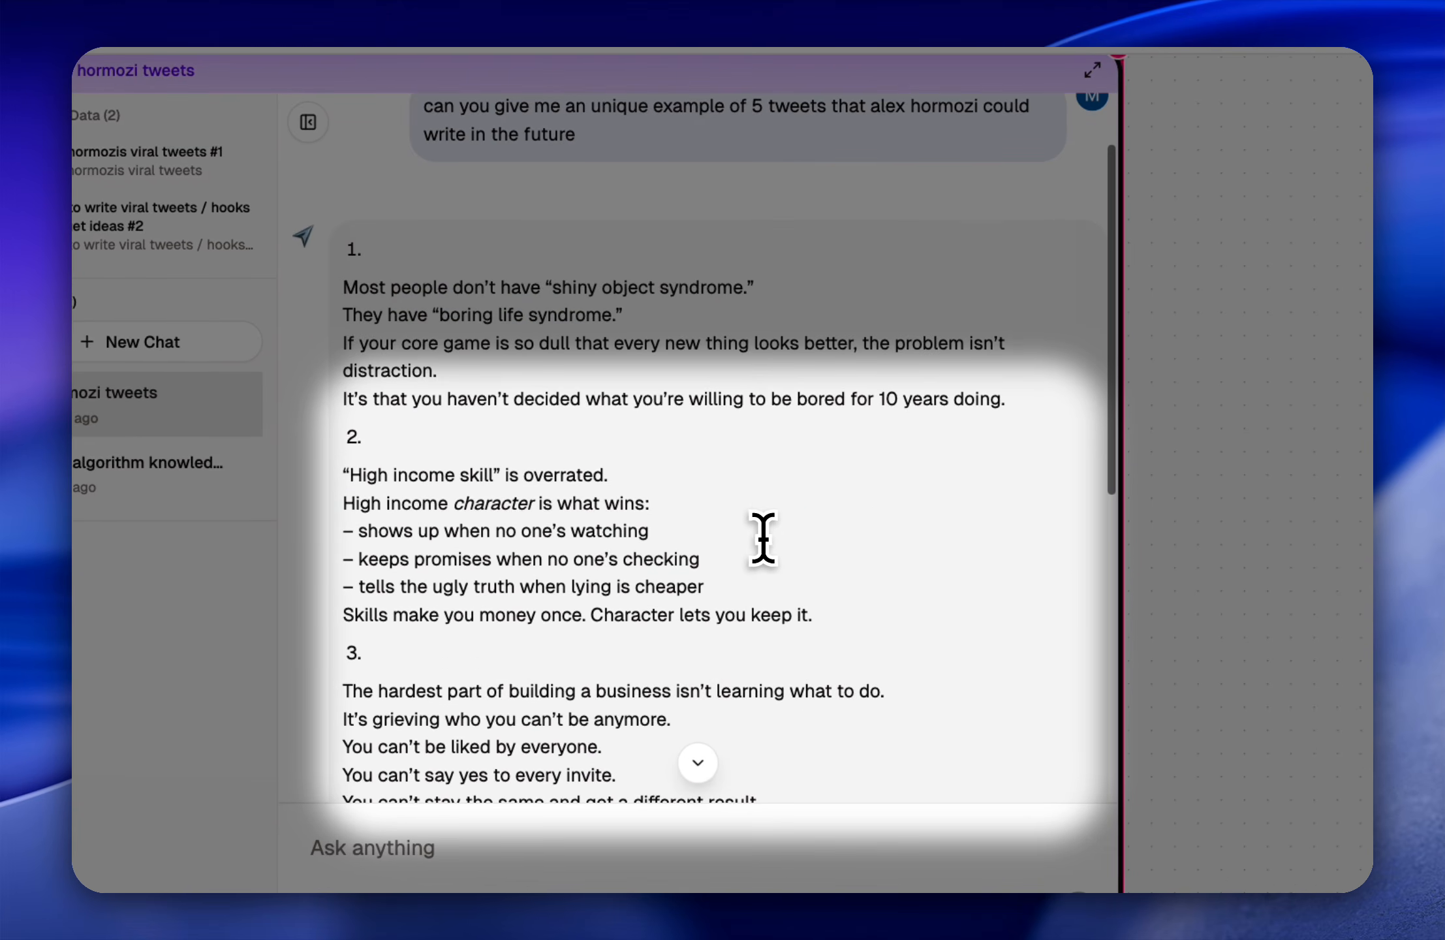
pyautogui.scroll(-2, 754, 539)
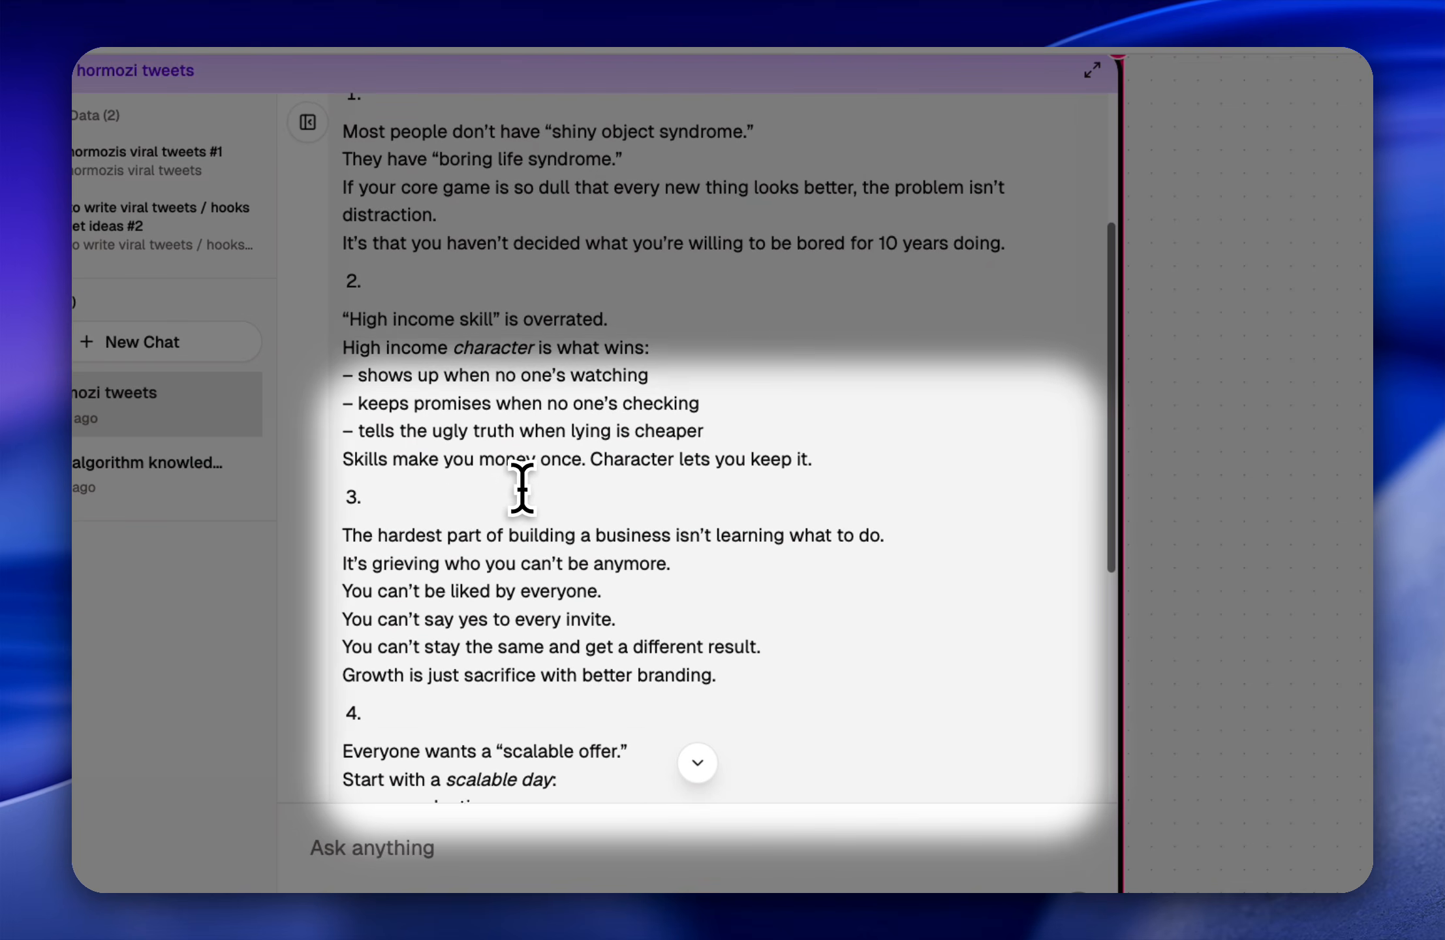
pyautogui.scroll(-1, 522, 484)
pyautogui.scroll(-1, 484, 457)
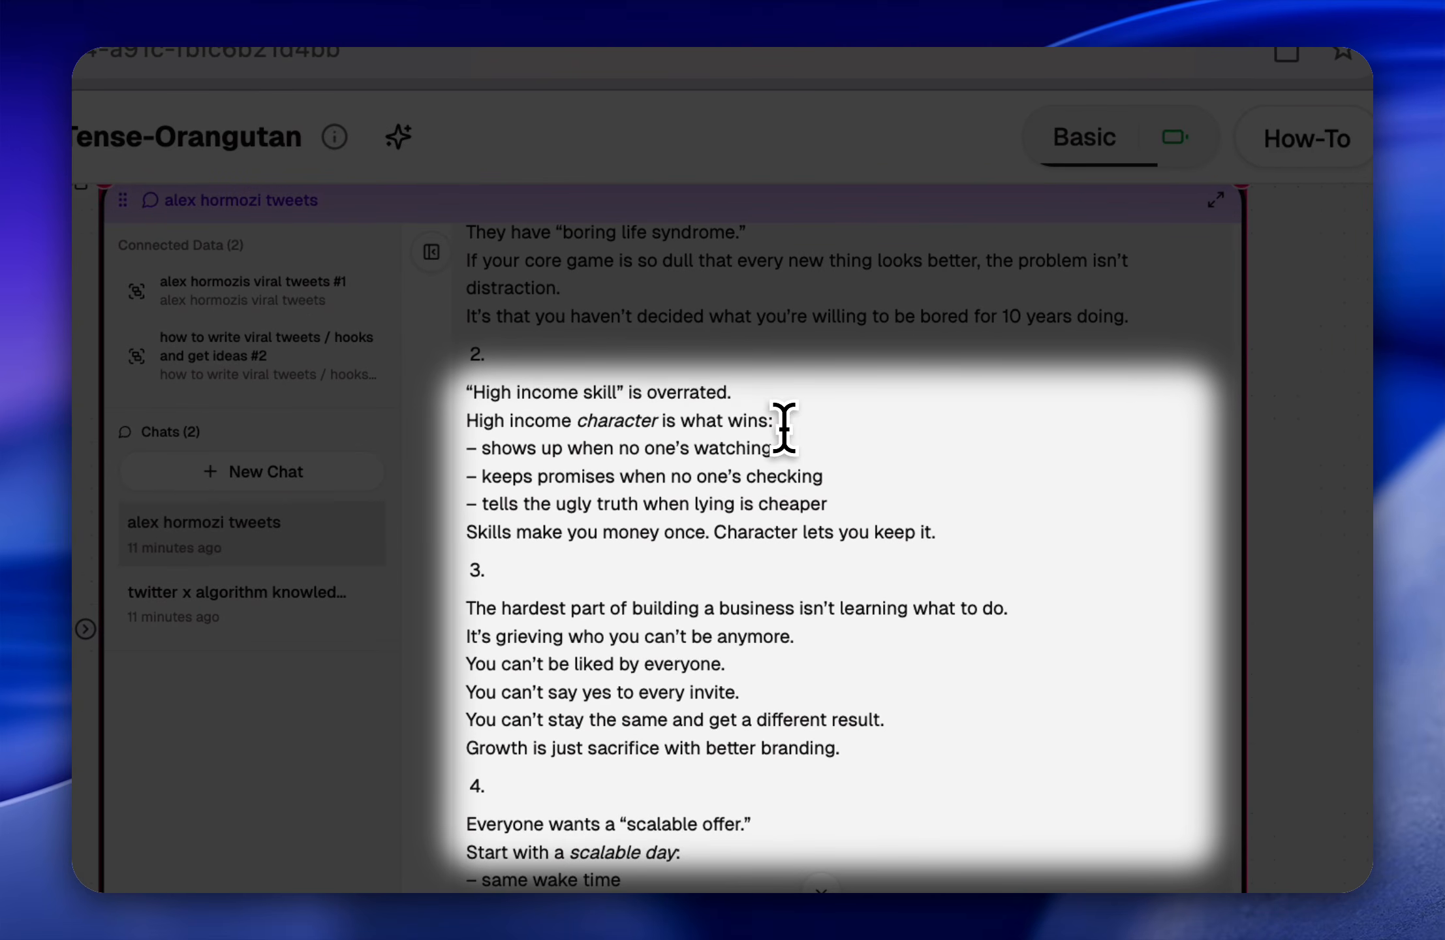
pyautogui.moveTo(773, 421); pyautogui.dragTo(429, 391)
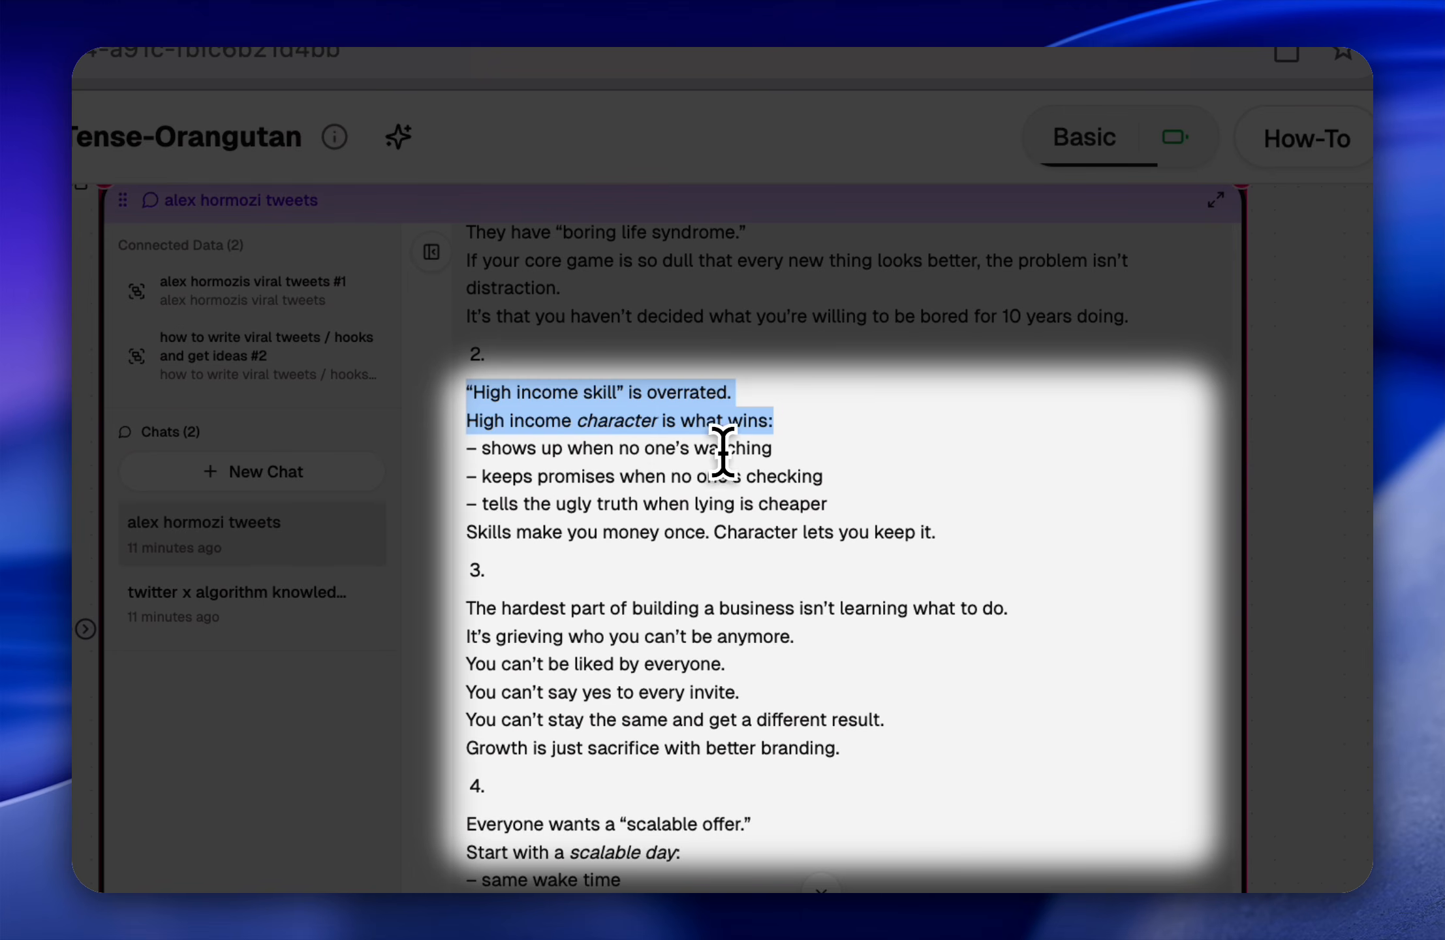
pyautogui.click(553, 495)
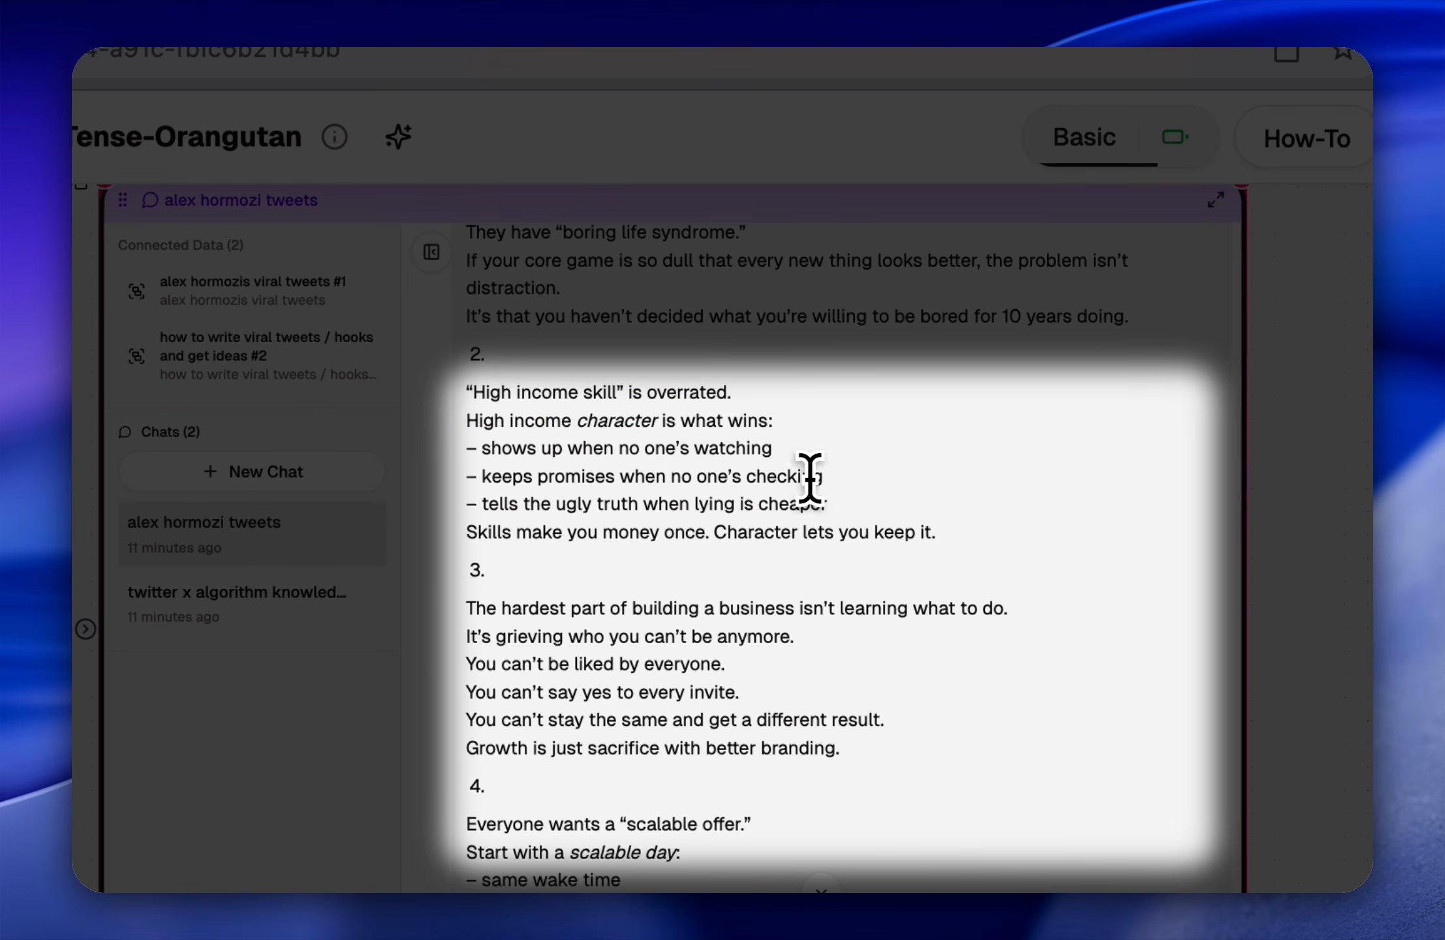
pyautogui.moveTo(496, 504); pyautogui.dragTo(671, 503)
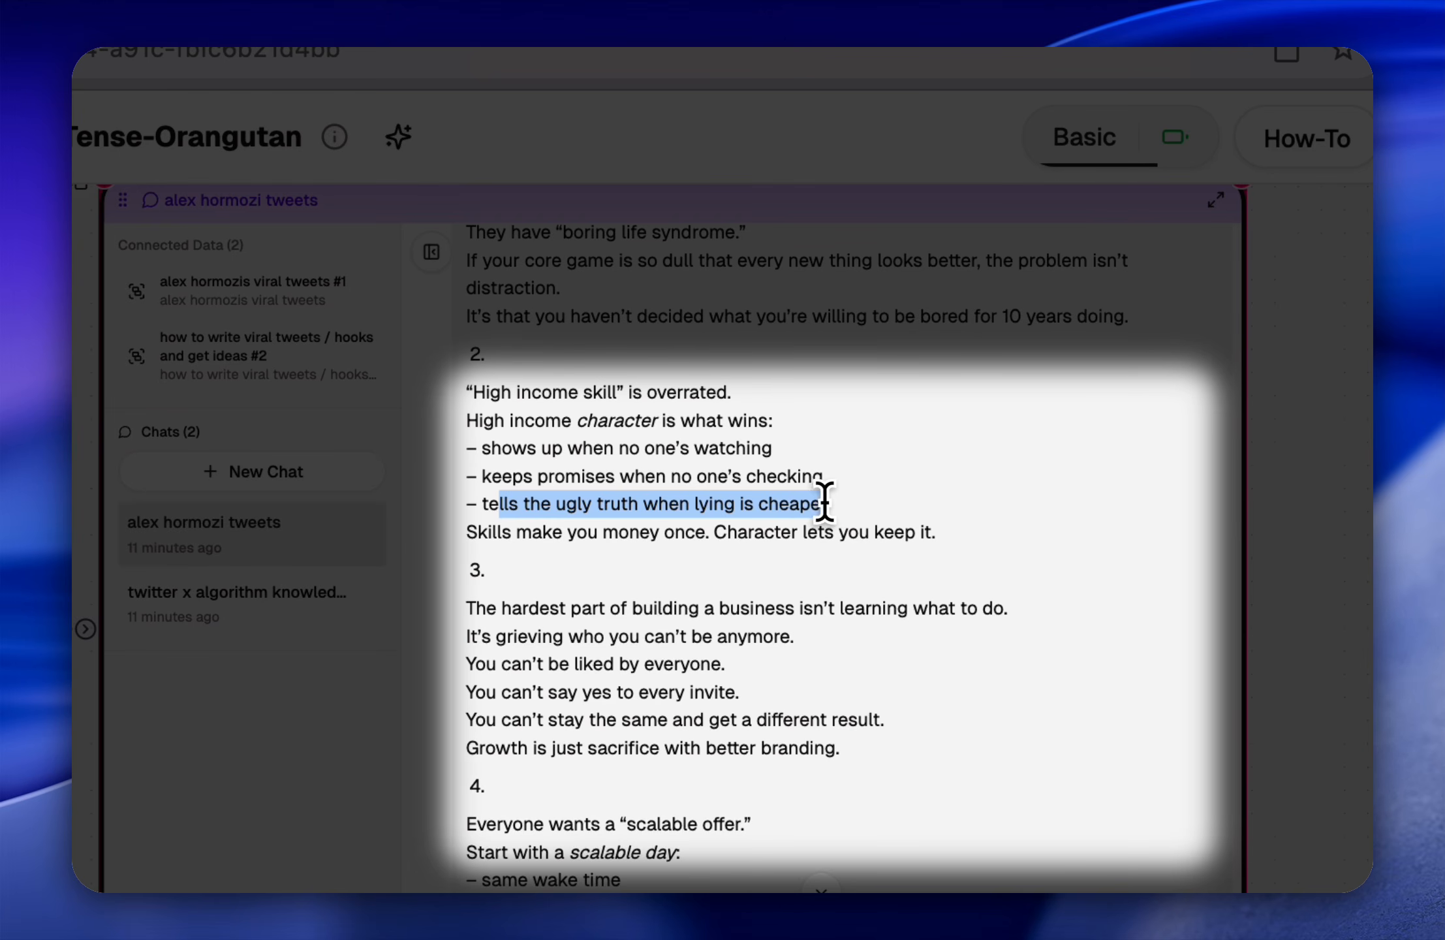
pyautogui.click(558, 552)
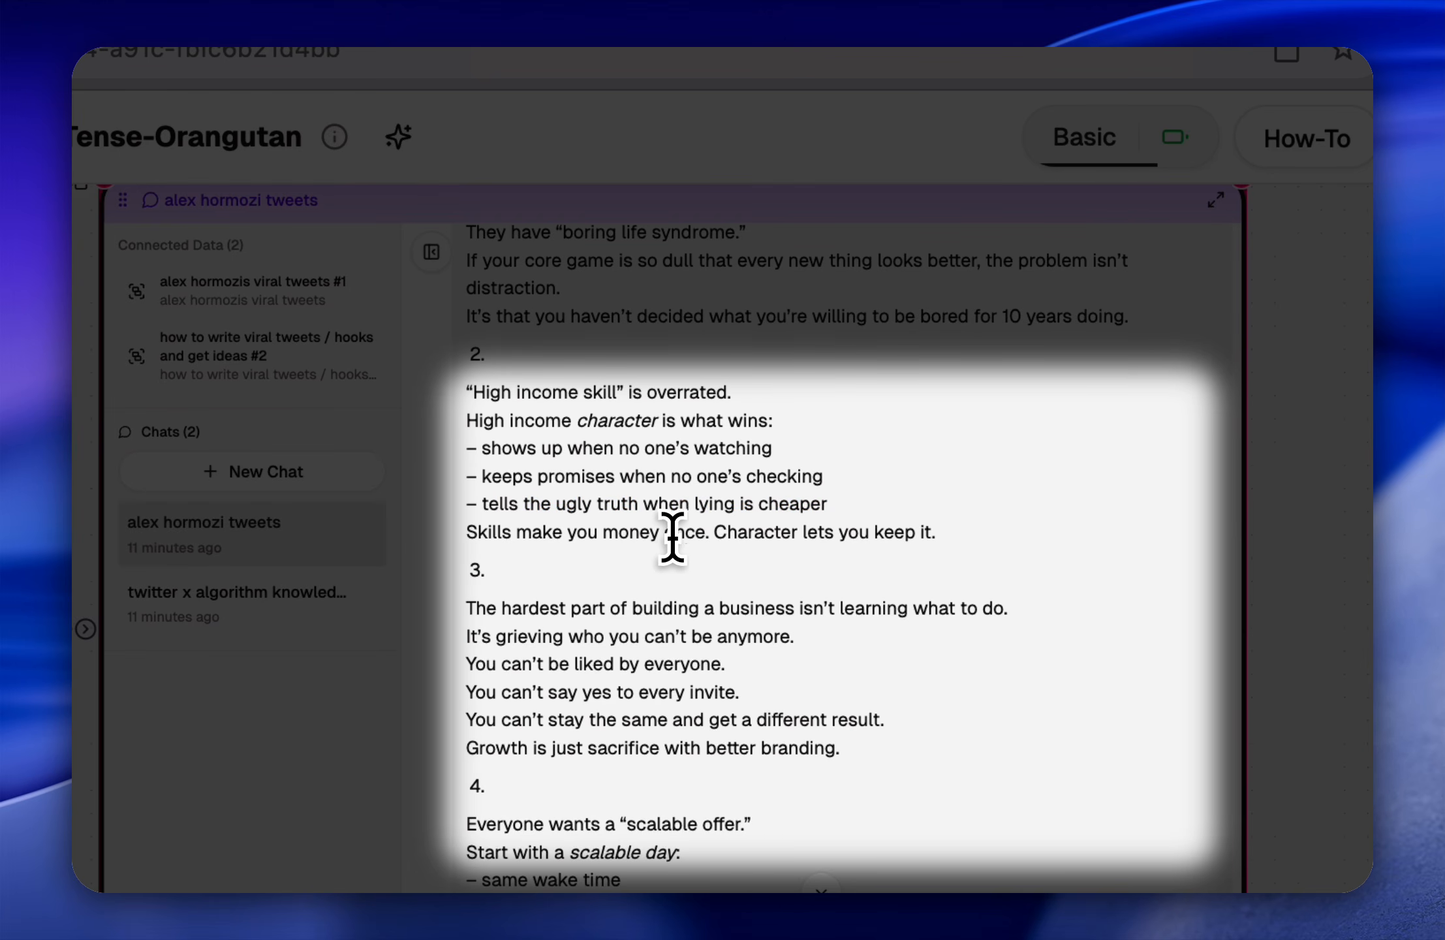
# Step: Read the second generated tweet, on "High income character", and the third, on the hardest part of building a business
pyautogui.moveTo(709, 534); pyautogui.dragTo(429, 401)
pyautogui.click(1014, 538)
pyautogui.click(562, 466)
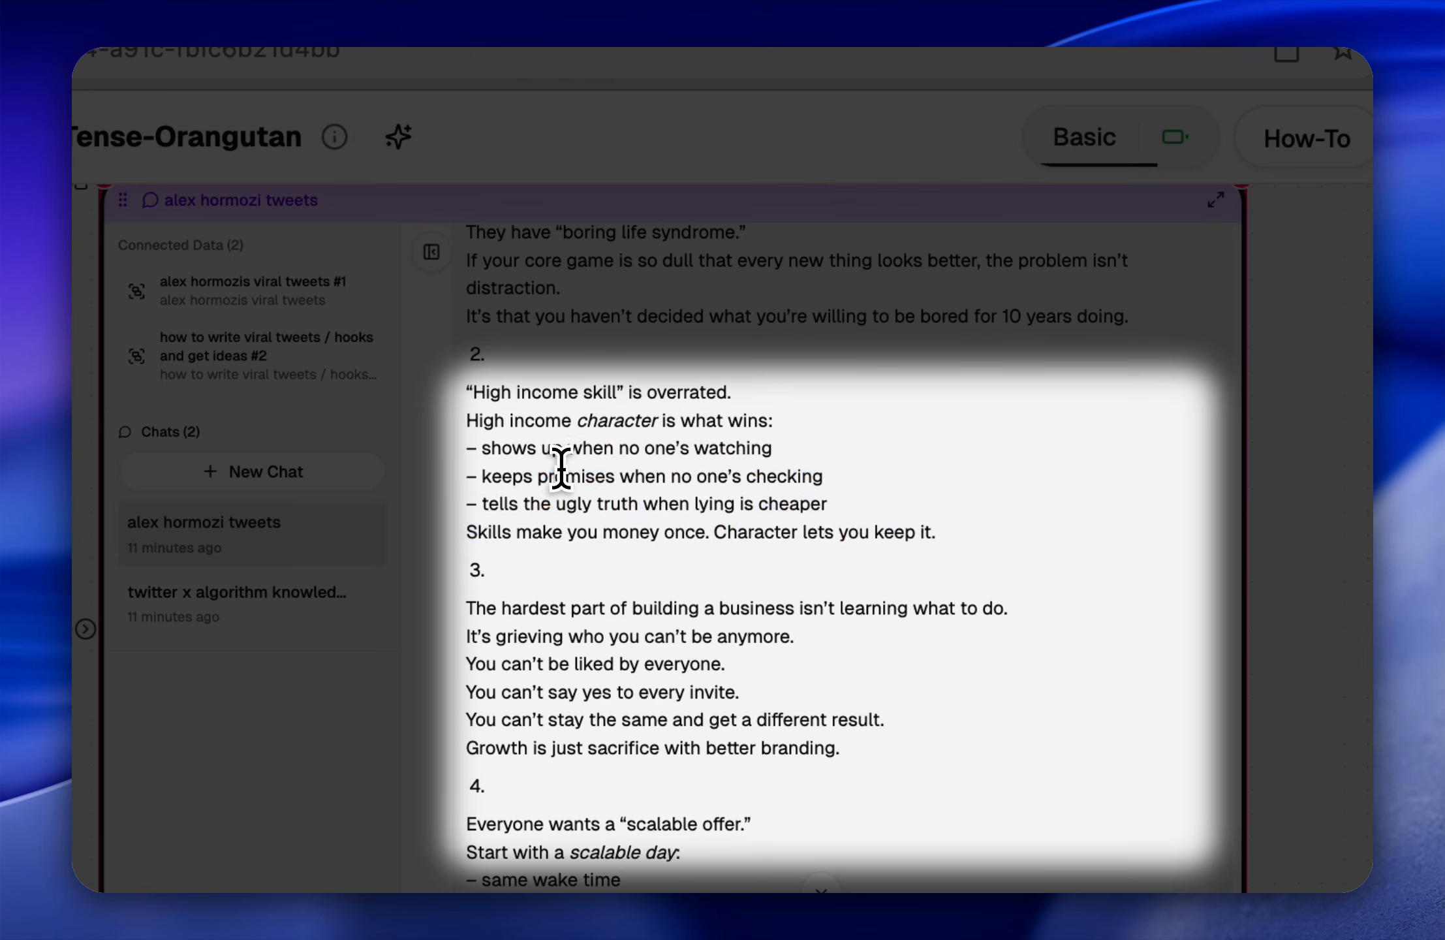
pyautogui.scroll(-5, 561, 467)
pyautogui.scroll(10, 558, 377)
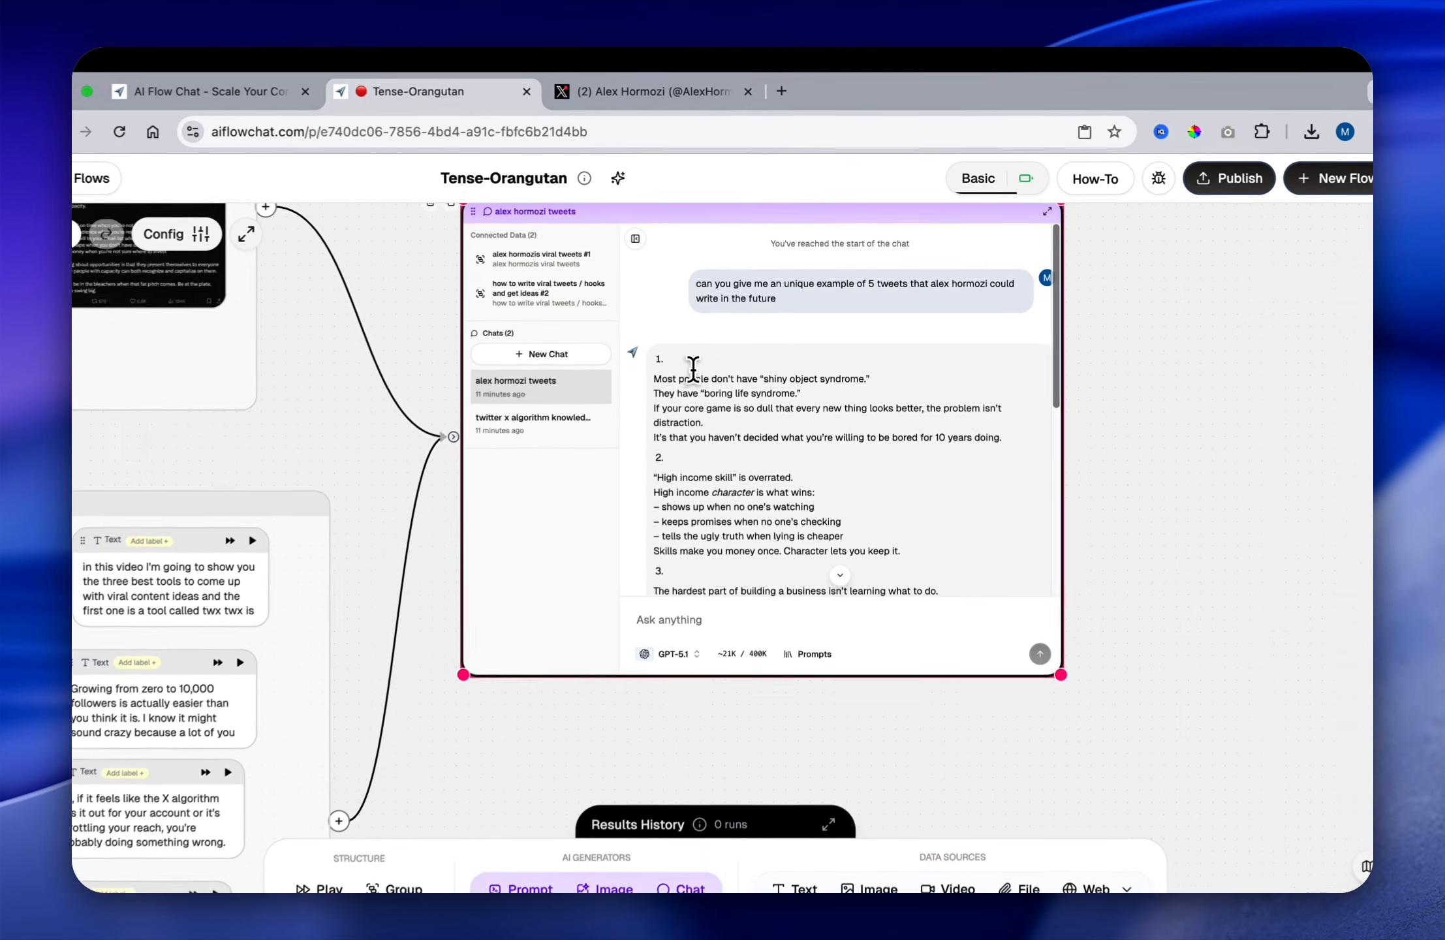
# Step: Move the "alex hormozi tweets" chat node lower on the canvas to make room above it
pyautogui.scroll(-2, 463, 329)
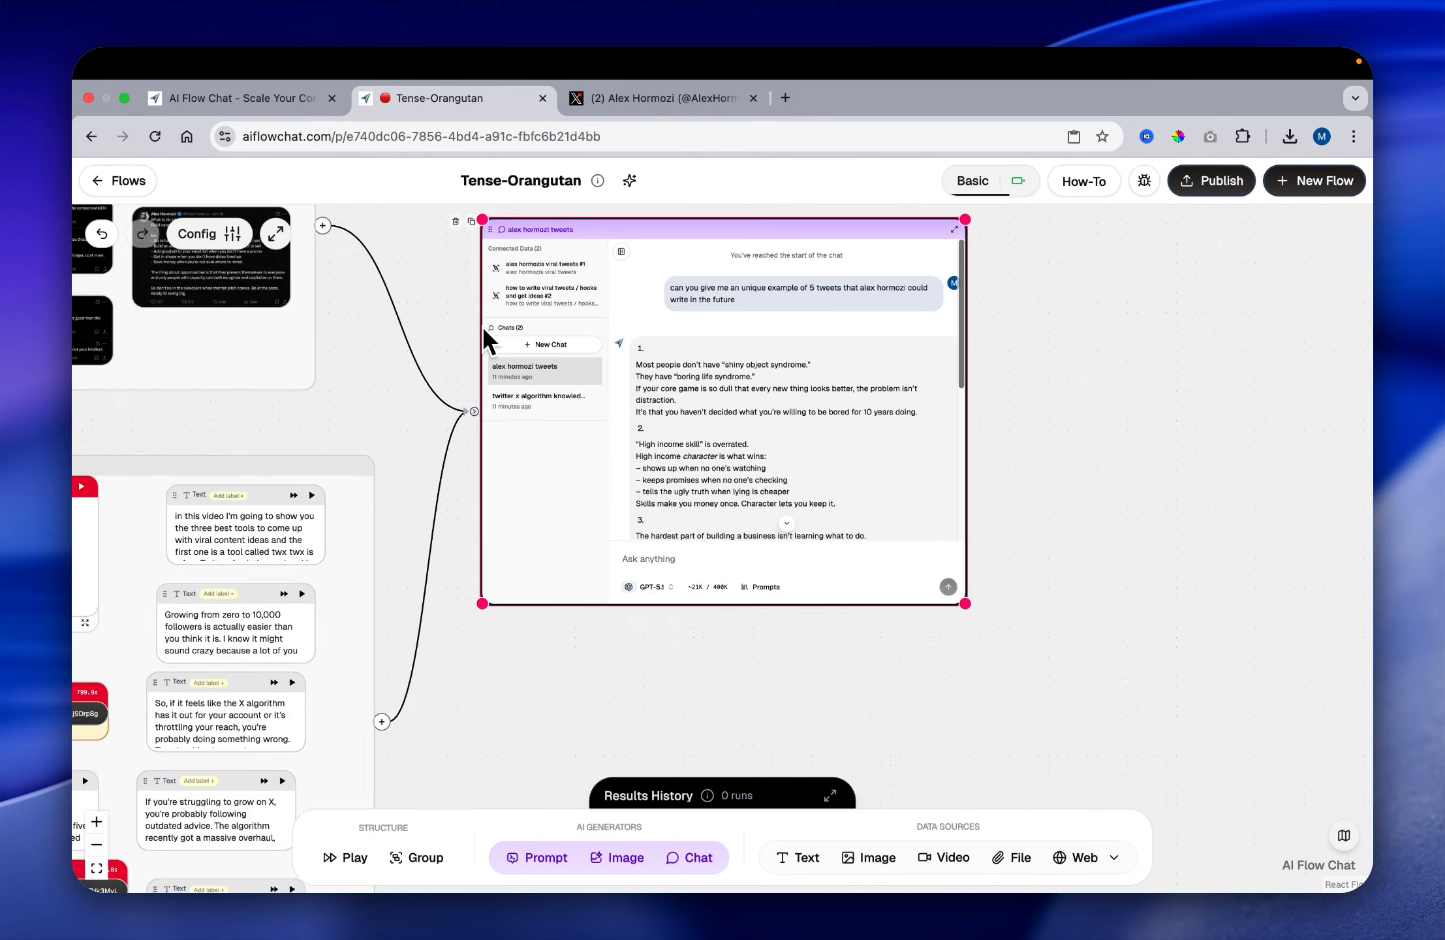
pyautogui.scroll(-3, 482, 325)
pyautogui.scroll(3, 432, 286)
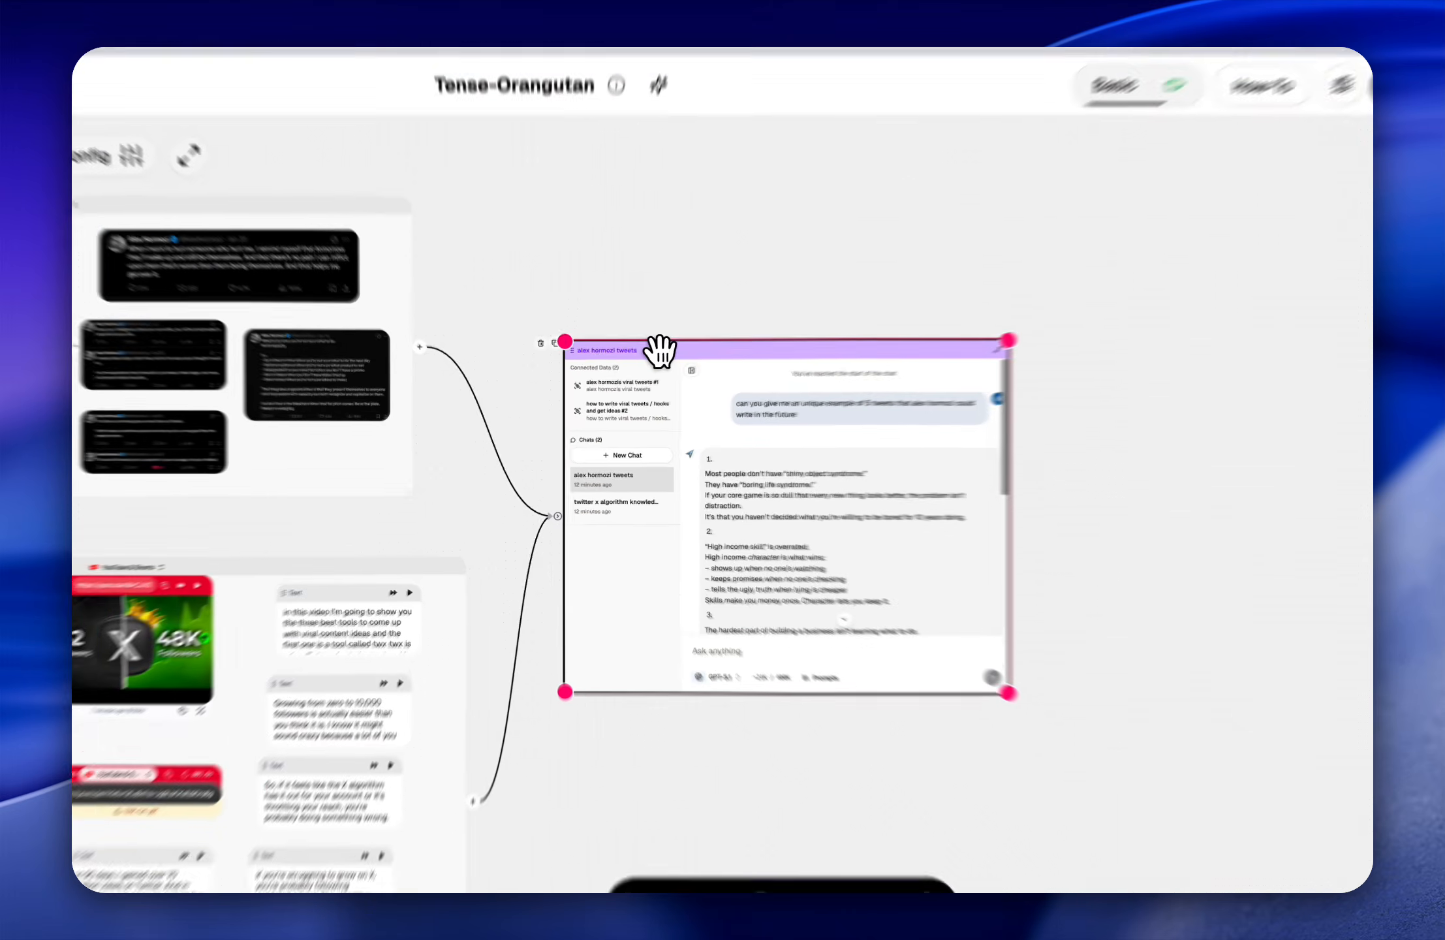
pyautogui.moveTo(660, 352); pyautogui.dragTo(718, 473)
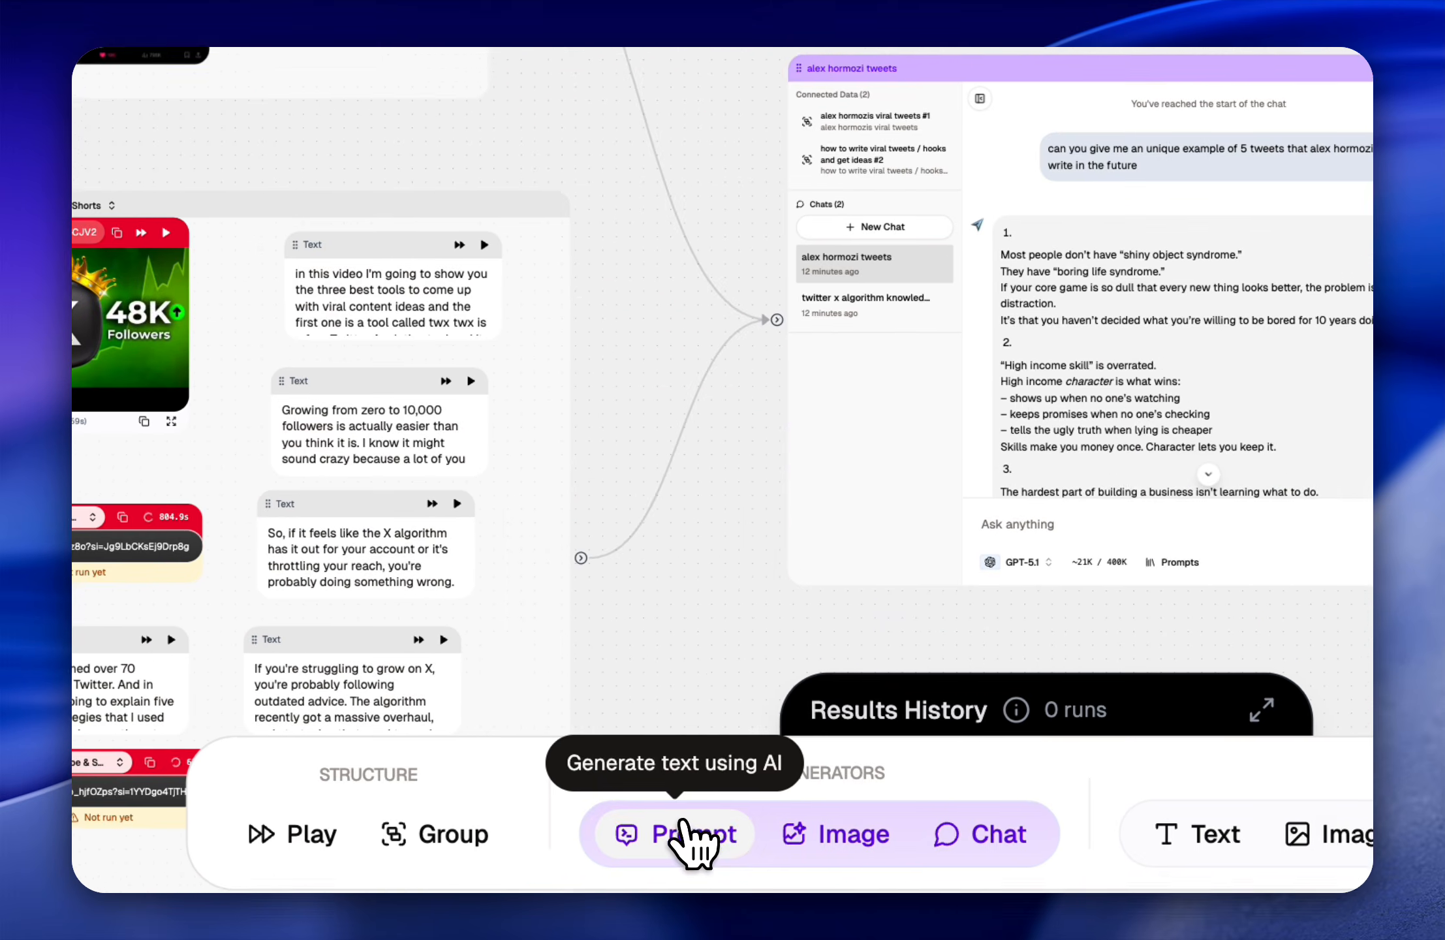
pyautogui.click(677, 839)
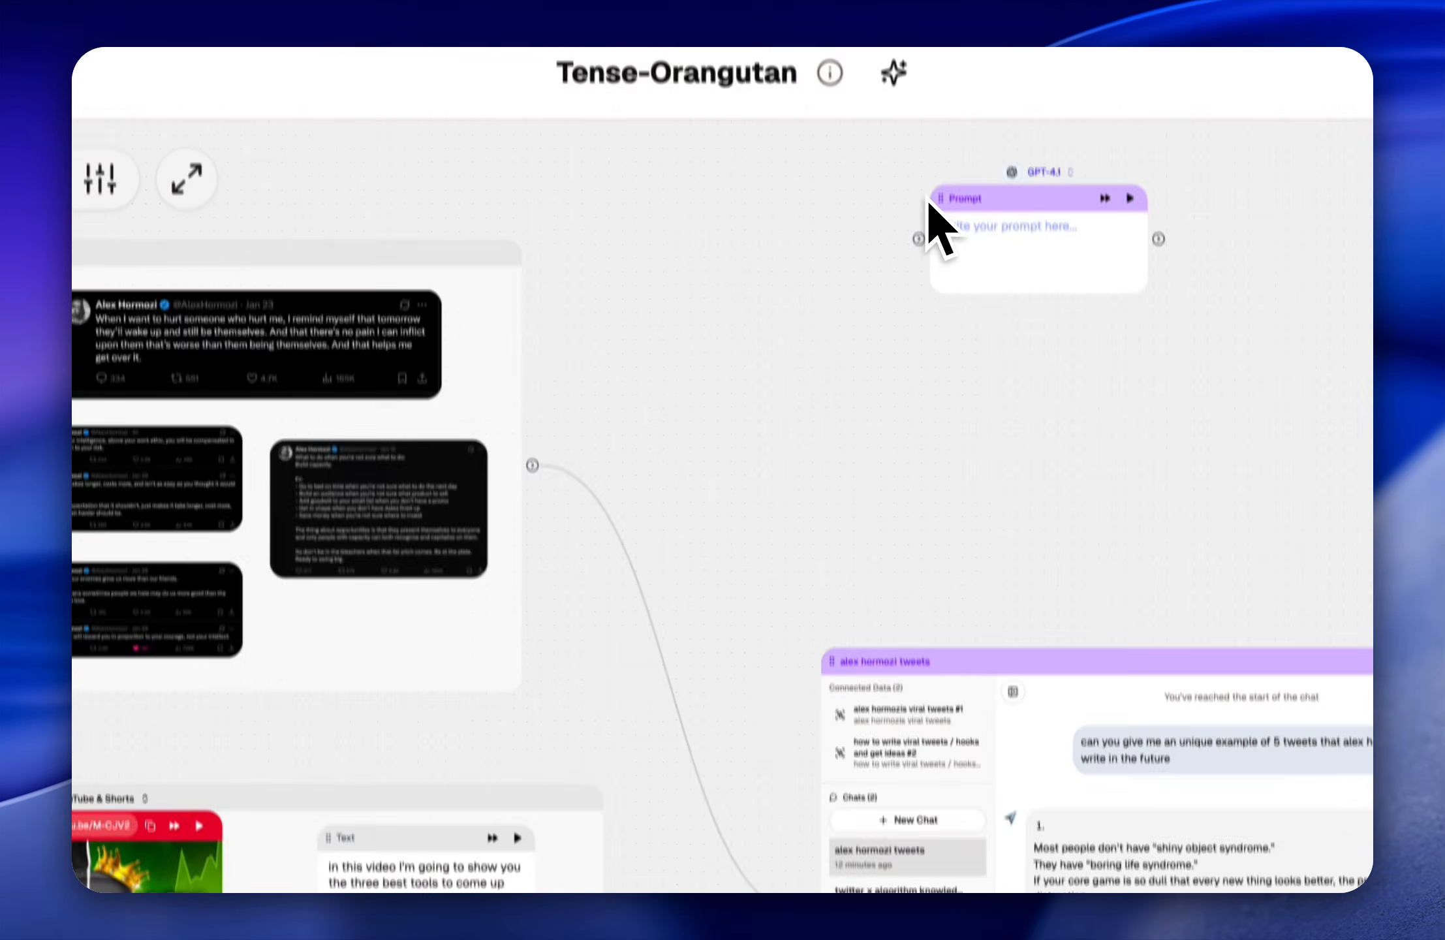
pyautogui.moveTo(1024, 204); pyautogui.dragTo(1047, 376)
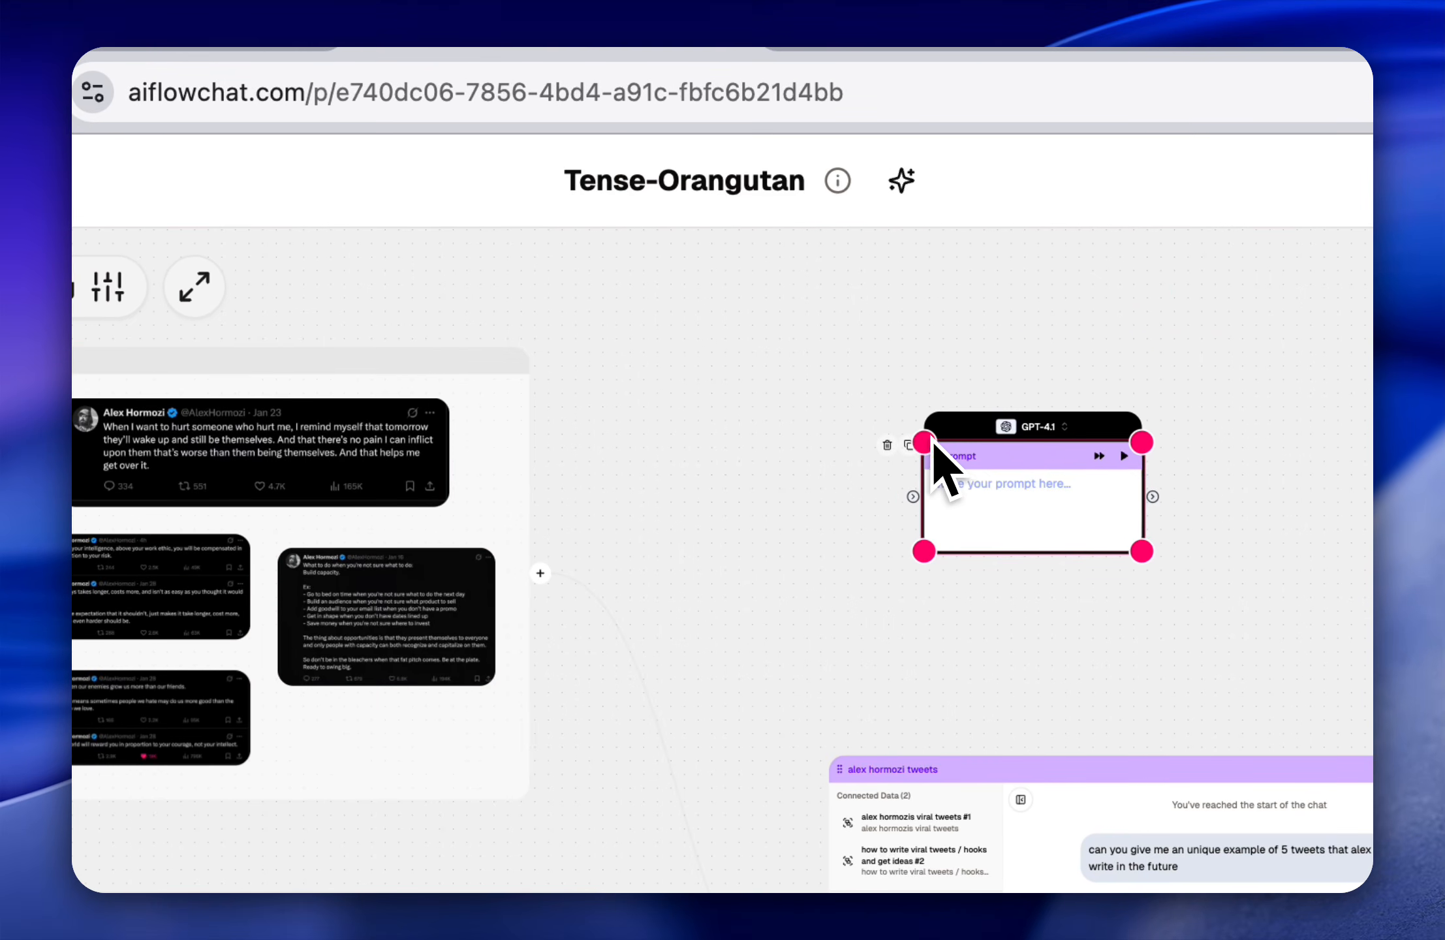
pyautogui.click(887, 445)
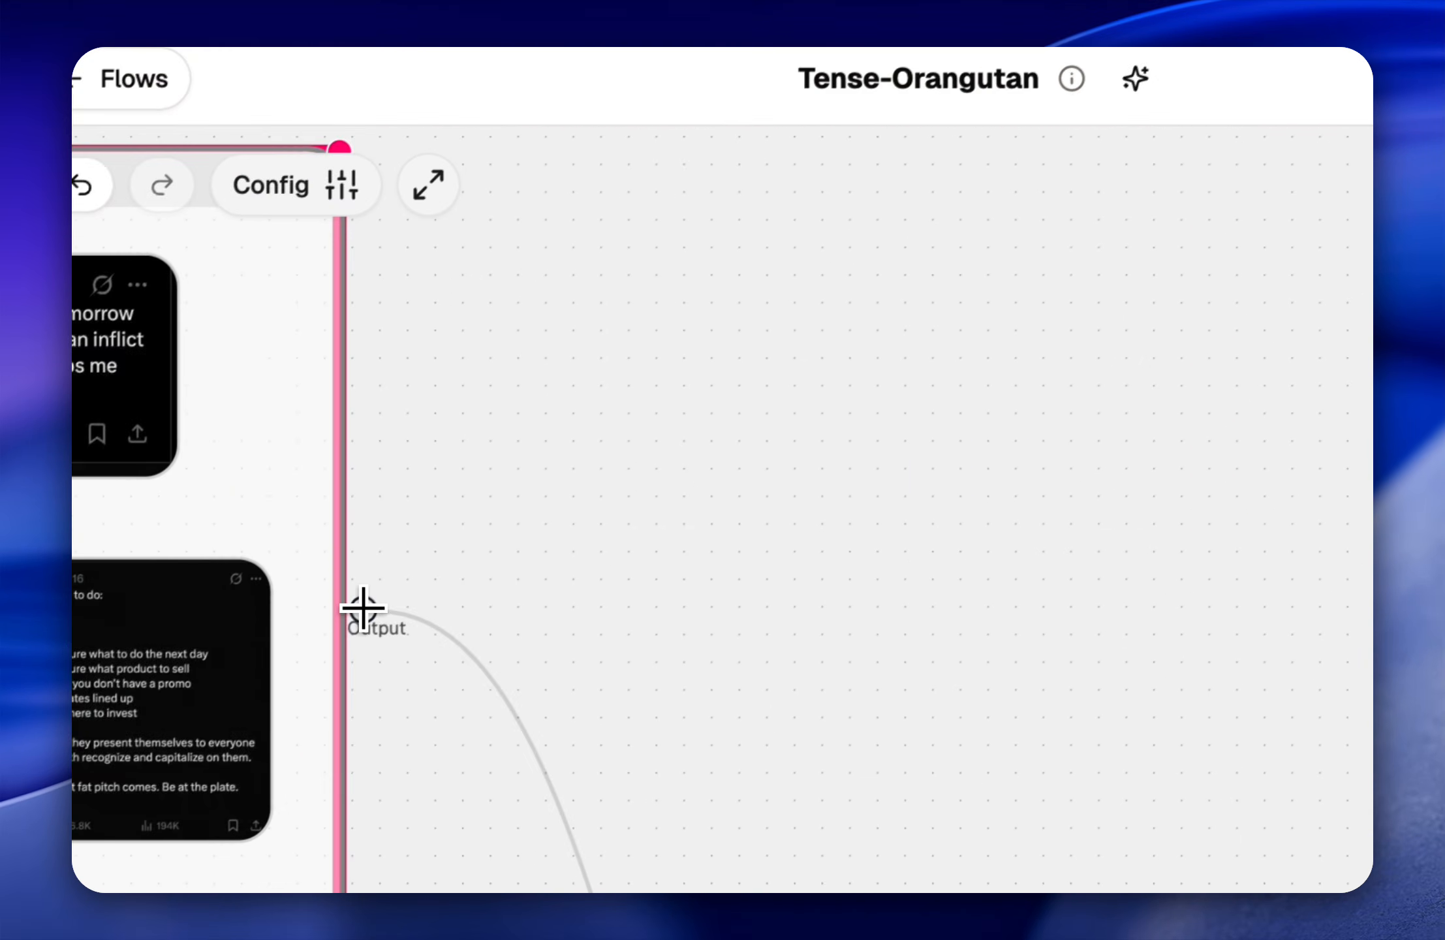
# Step: Add a Prompt node fed by the Alex Hormozi viral tweets group, and connect the "how to write viral tweets / hooks and get ideas" group to it
pyautogui.moveTo(363, 608); pyautogui.dragTo(1063, 366)
pyautogui.click(1276, 259)
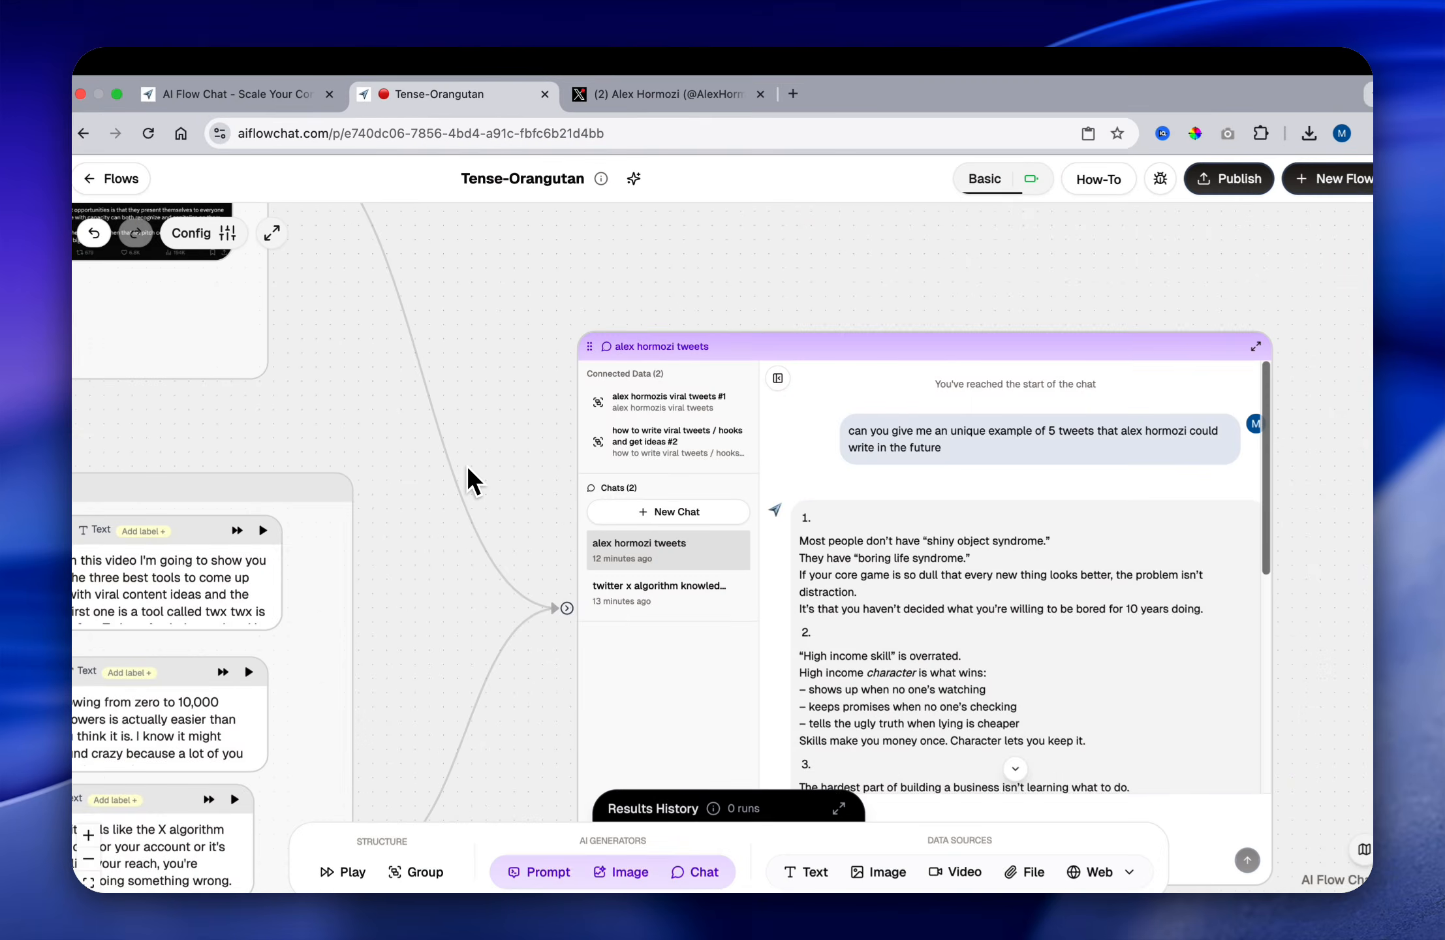
pyautogui.scroll(-2, 467, 465)
pyautogui.scroll(-4, 463, 463)
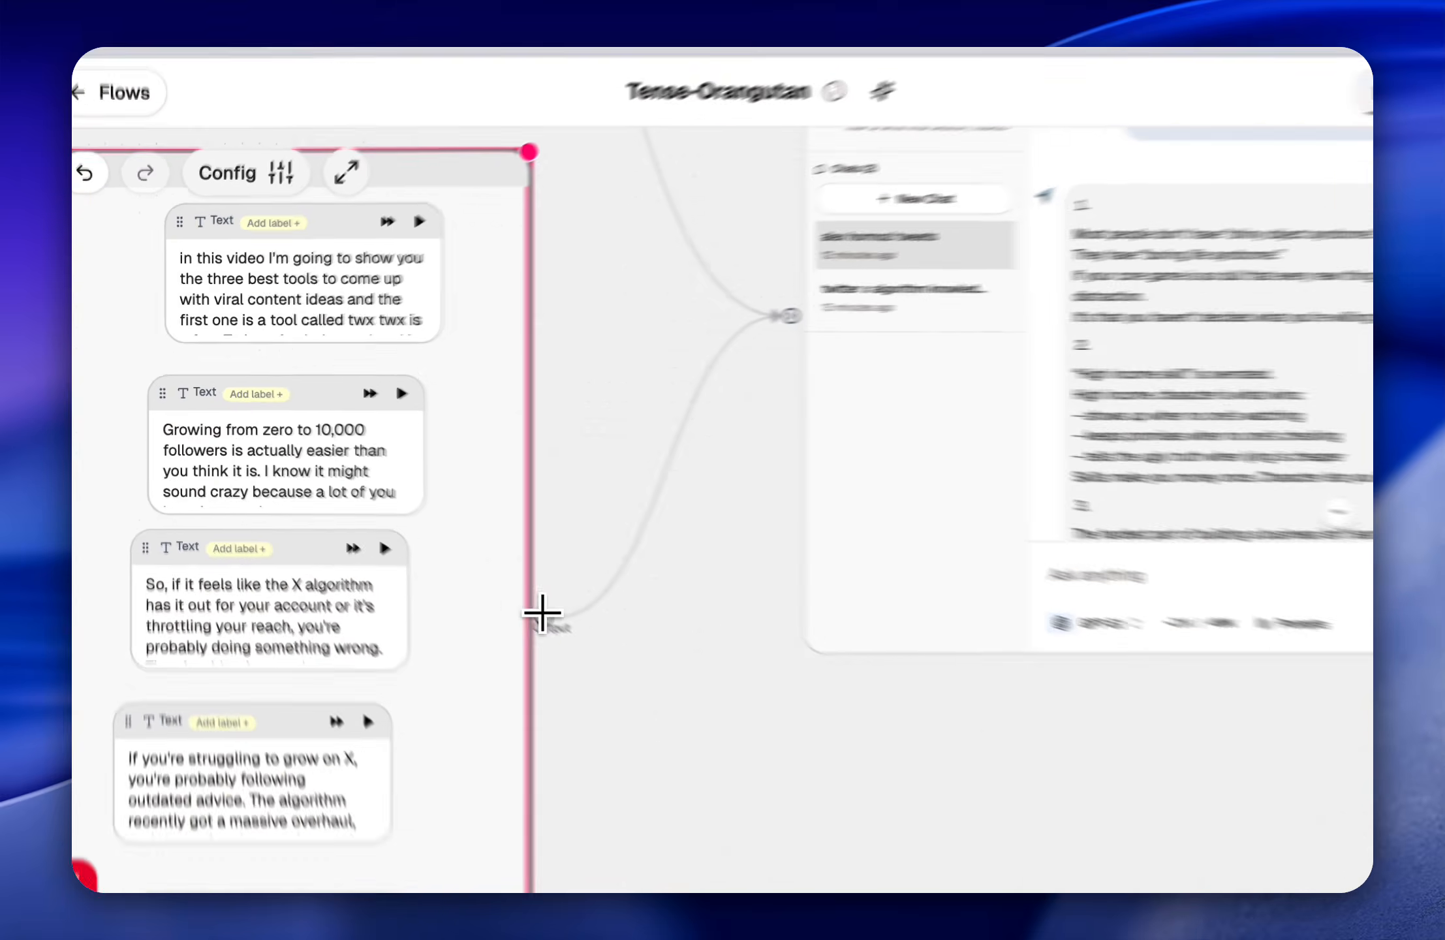
pyautogui.moveTo(543, 613); pyautogui.dragTo(874, 462)
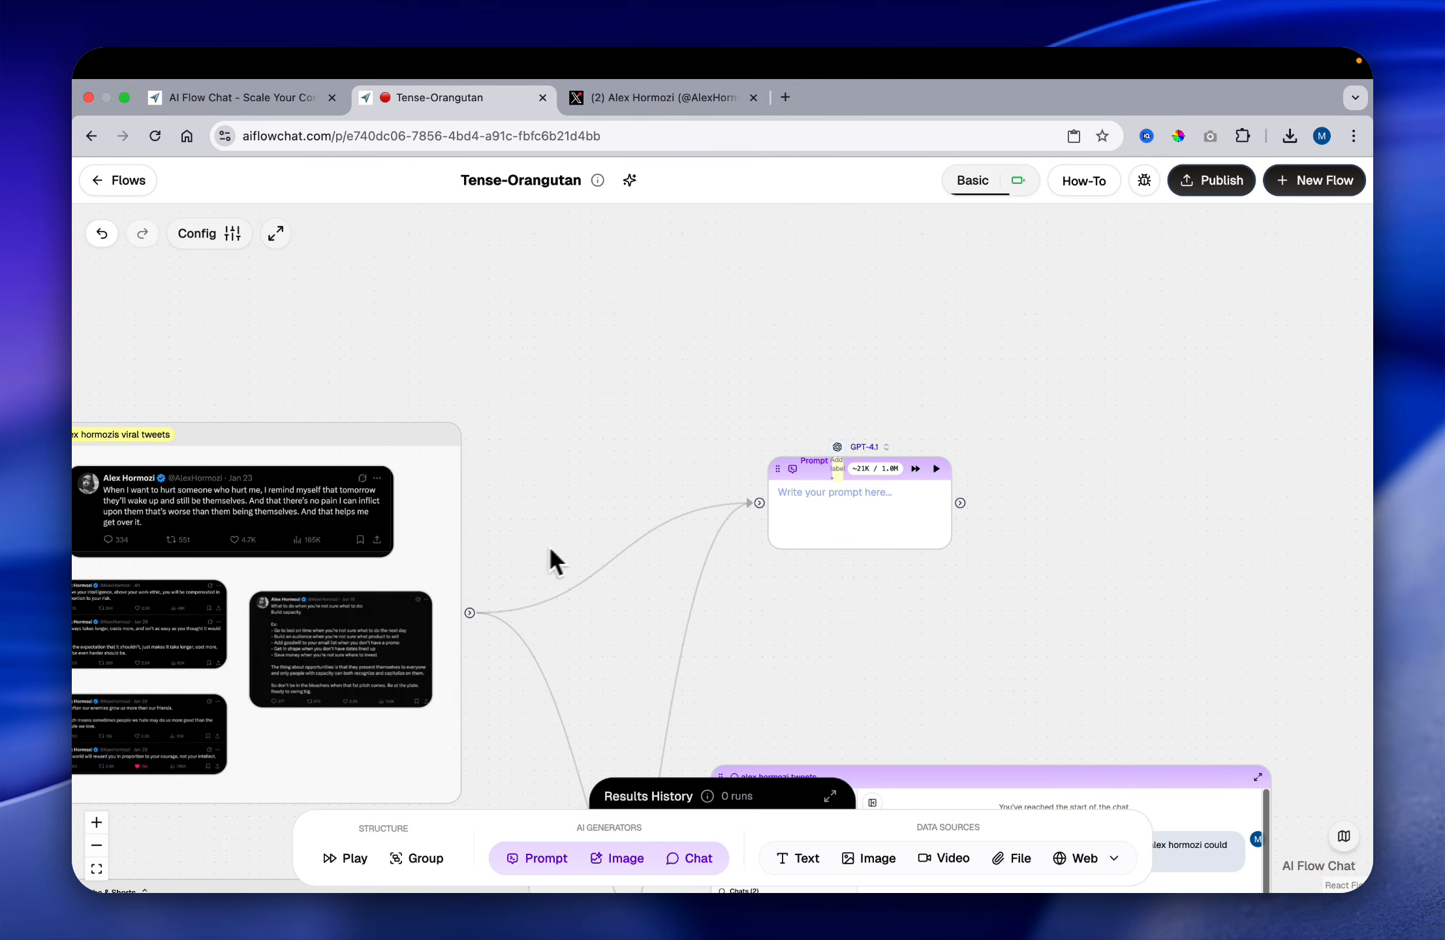
# Step: Enlarge the new Prompt node to about twice its height to give its text more room
pyautogui.click(823, 492)
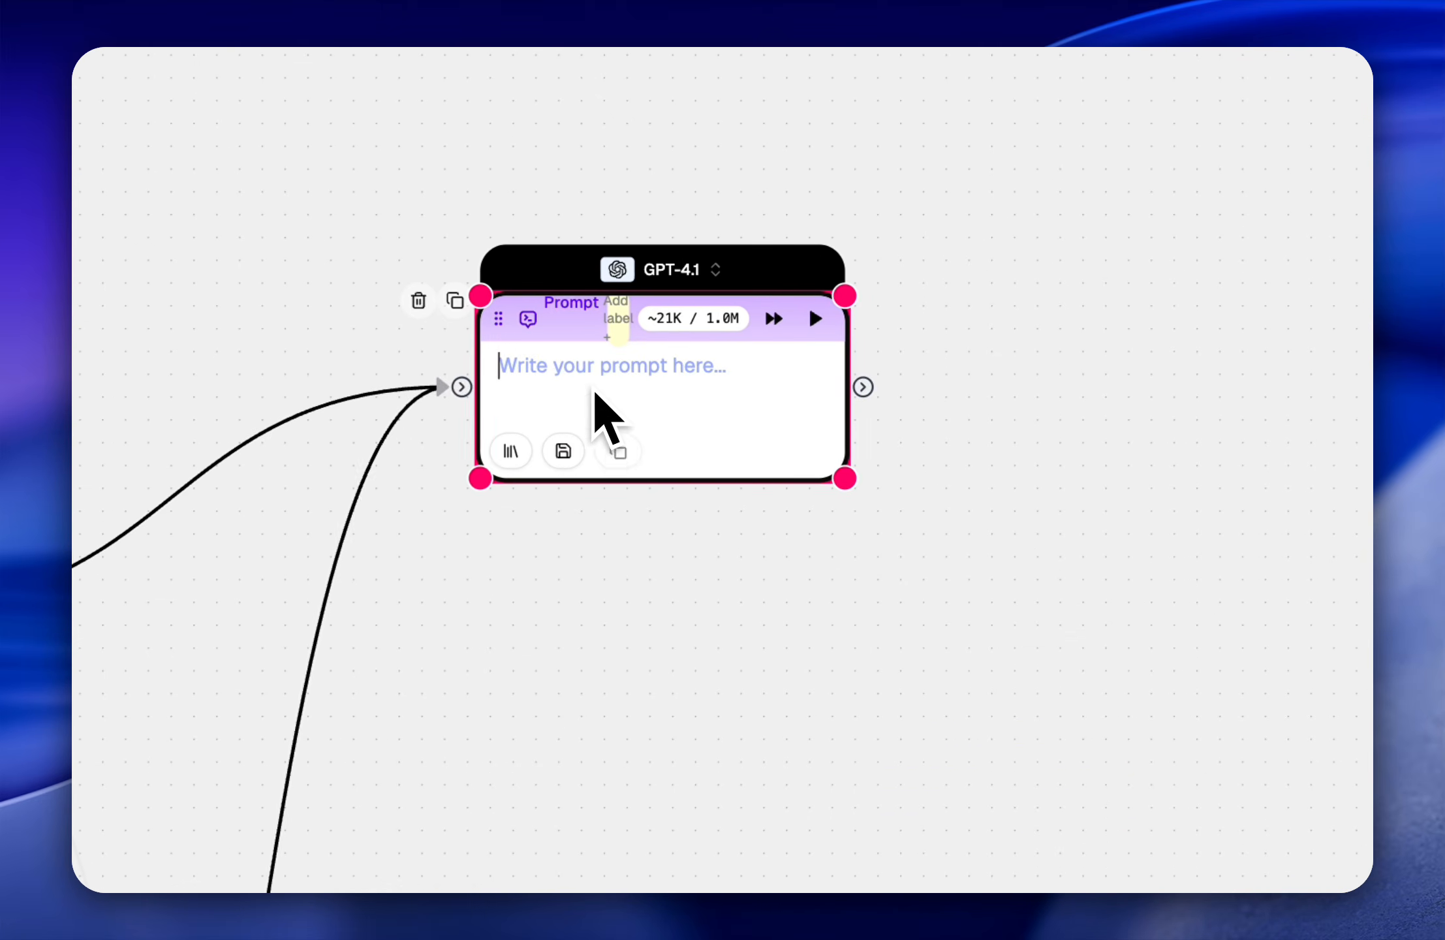
pyautogui.moveTo(851, 485); pyautogui.dragTo(1021, 630)
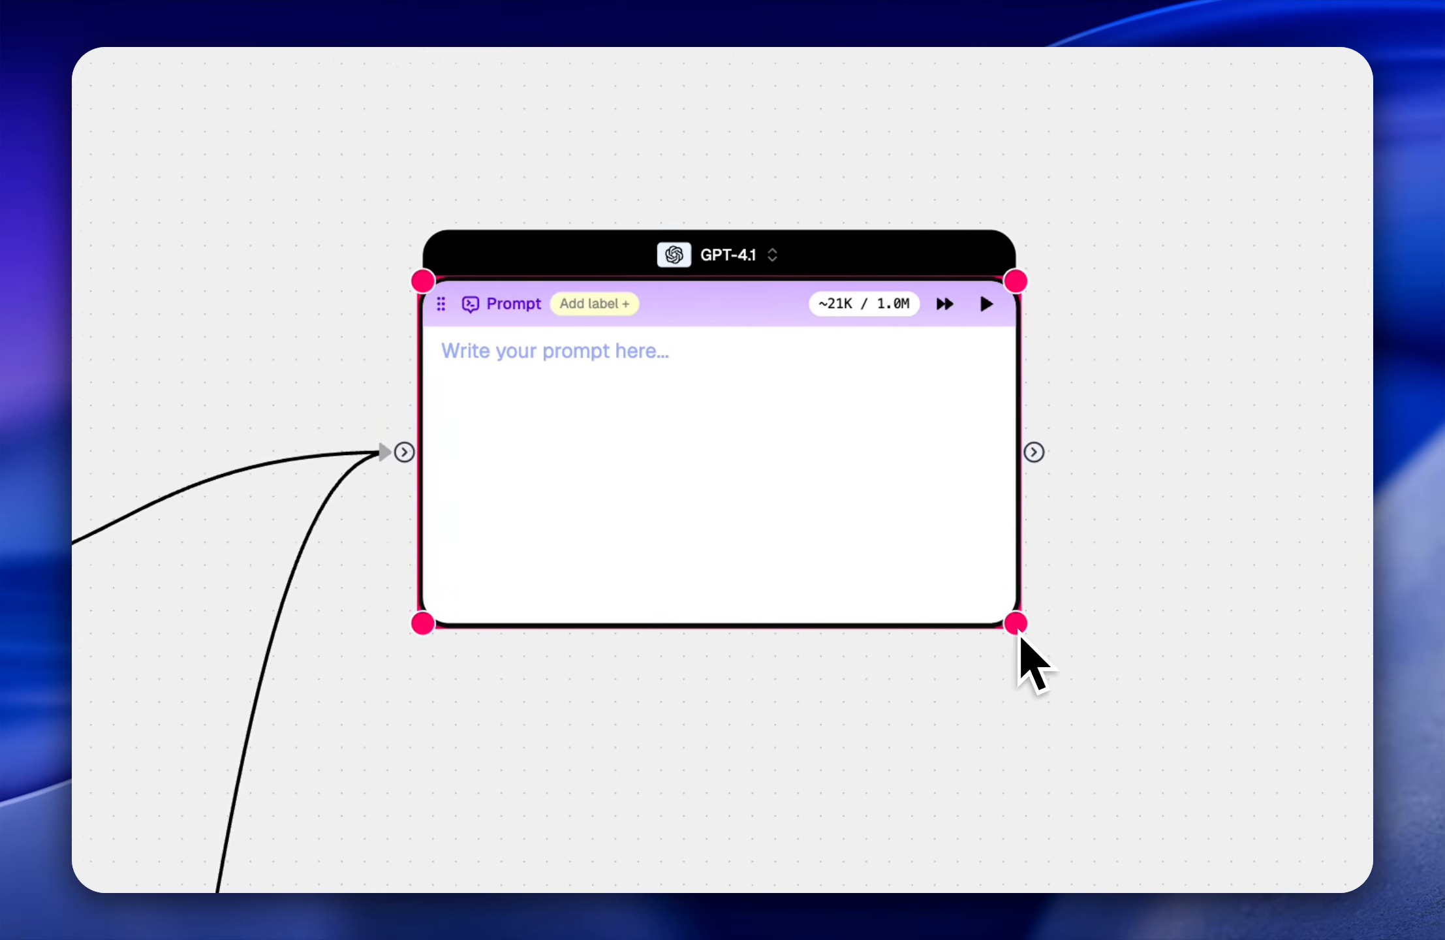
pyautogui.hscroll(2, 633, 391)
pyautogui.click(490, 323)
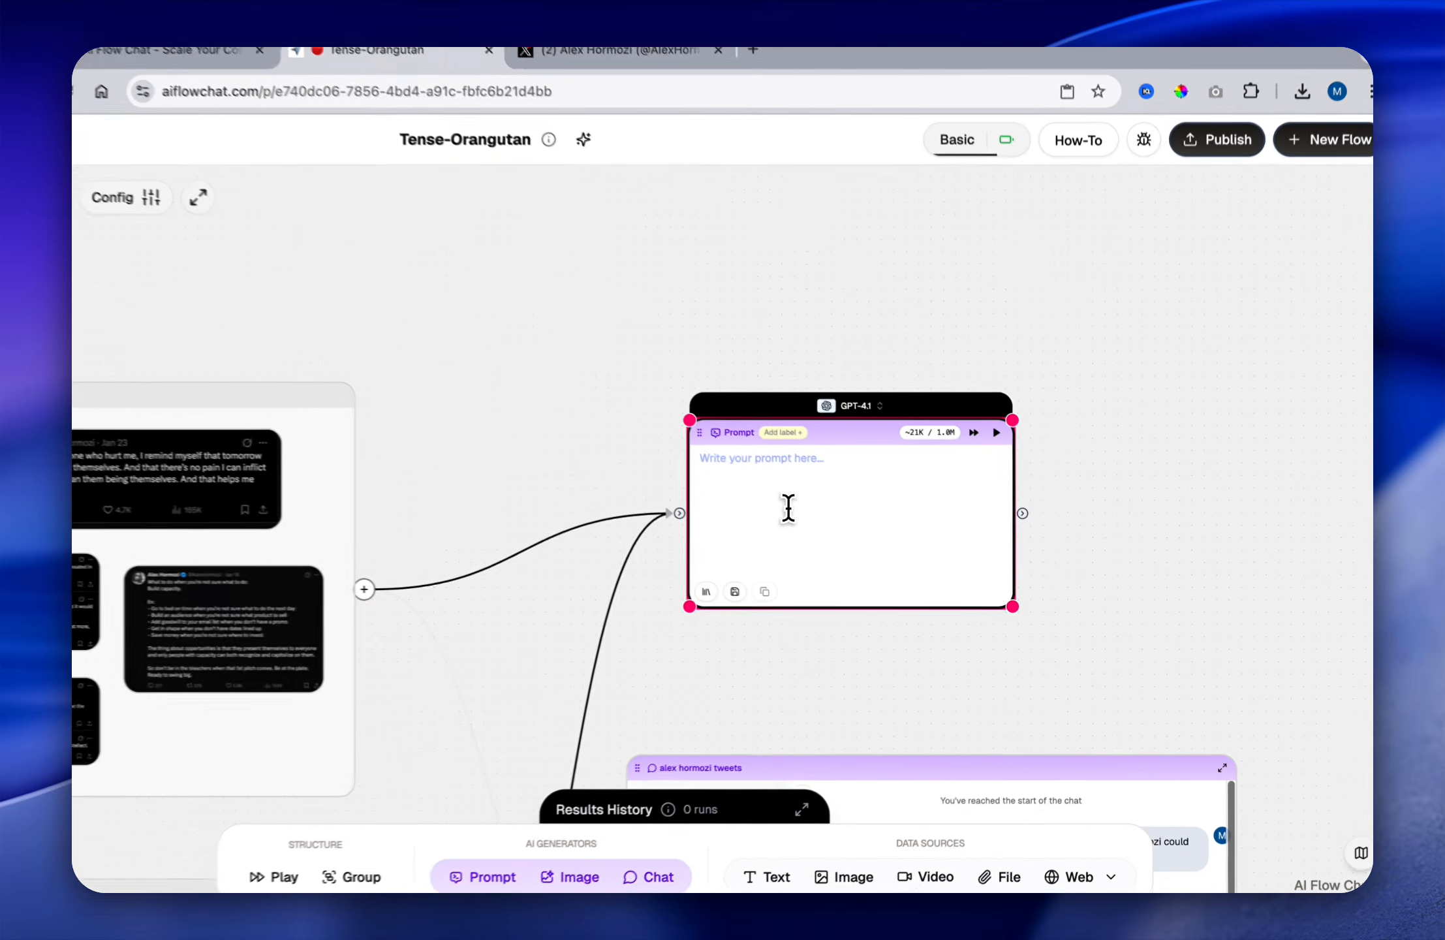
# Step: Add a Text node connected to the Prompt node's output and place it above and to the right of the prompt
pyautogui.hscroll(5, 833, 652)
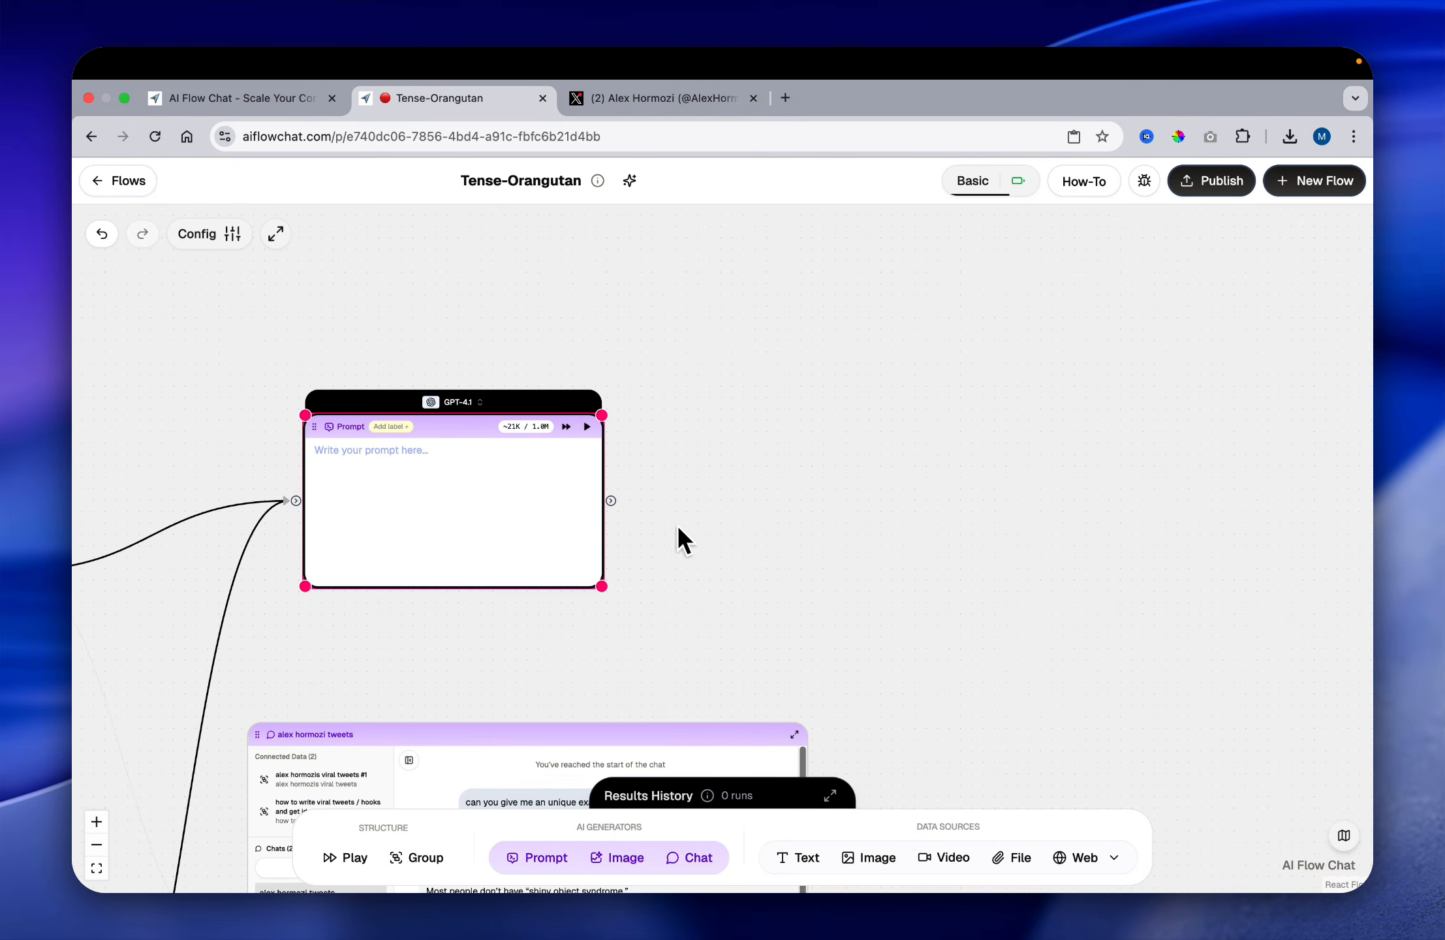
pyautogui.moveTo(616, 489); pyautogui.dragTo(923, 449)
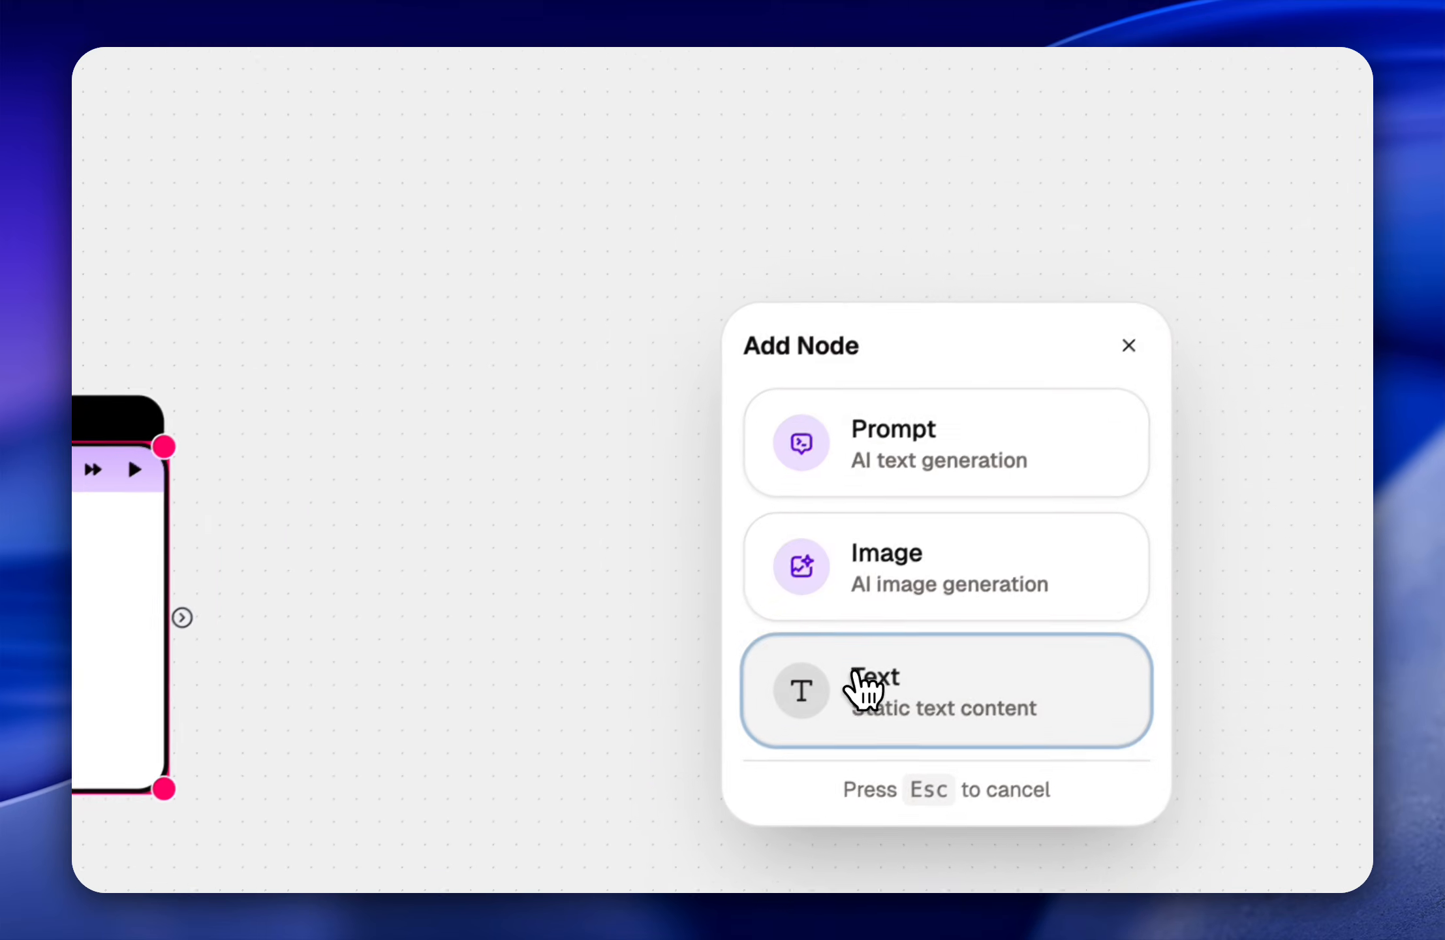
pyautogui.click(857, 672)
pyautogui.moveTo(899, 452); pyautogui.dragTo(884, 216)
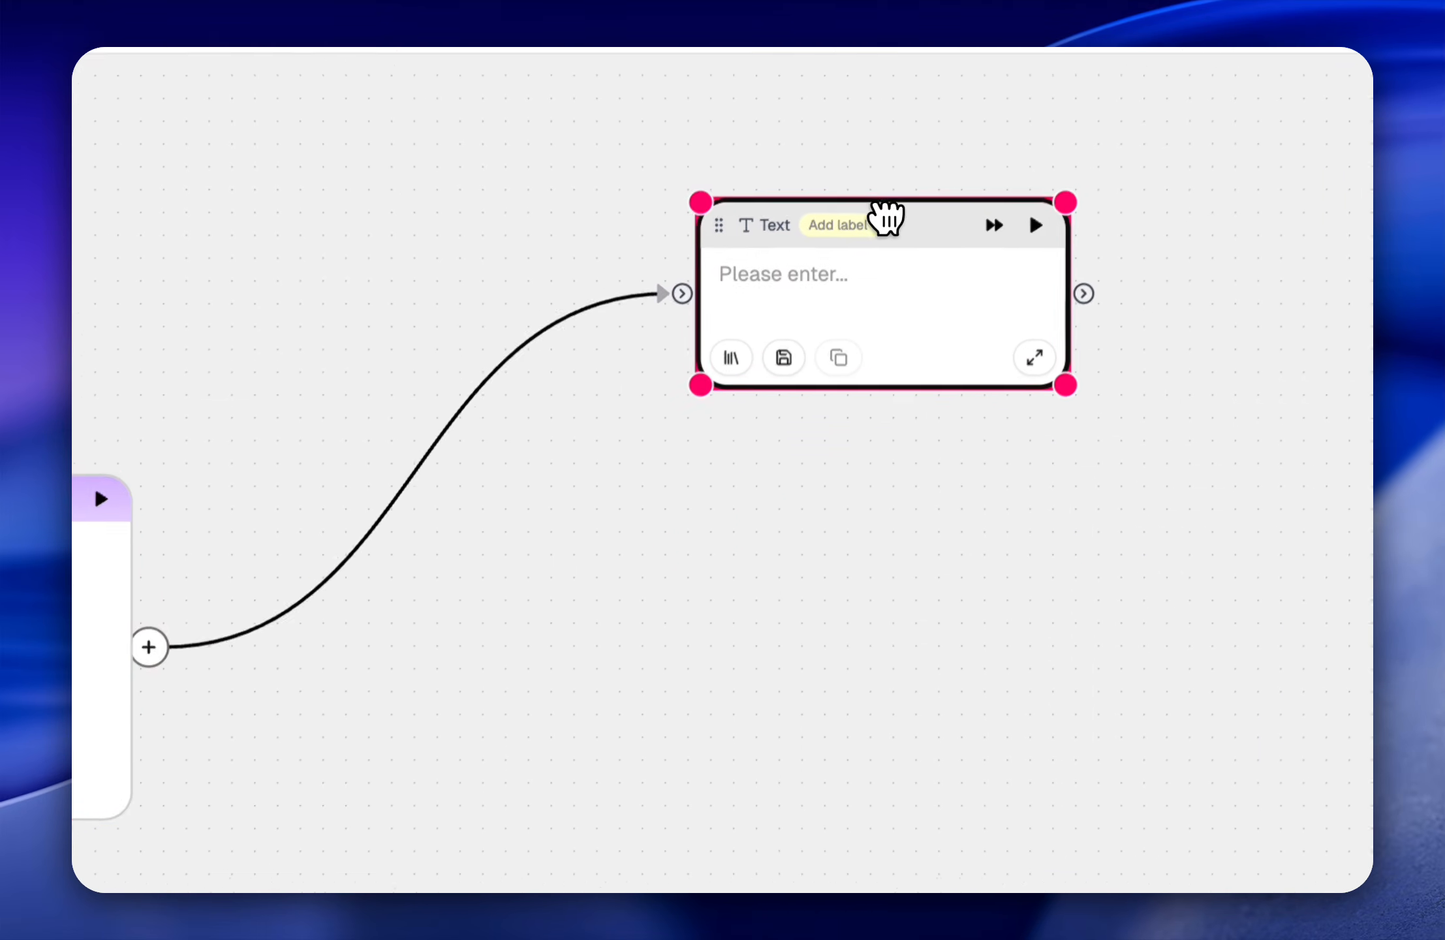
# Step: Move the "alex hormozi tweets" chat node slightly to the right and farther below the Prompt node
pyautogui.scroll(-4, 587, 666)
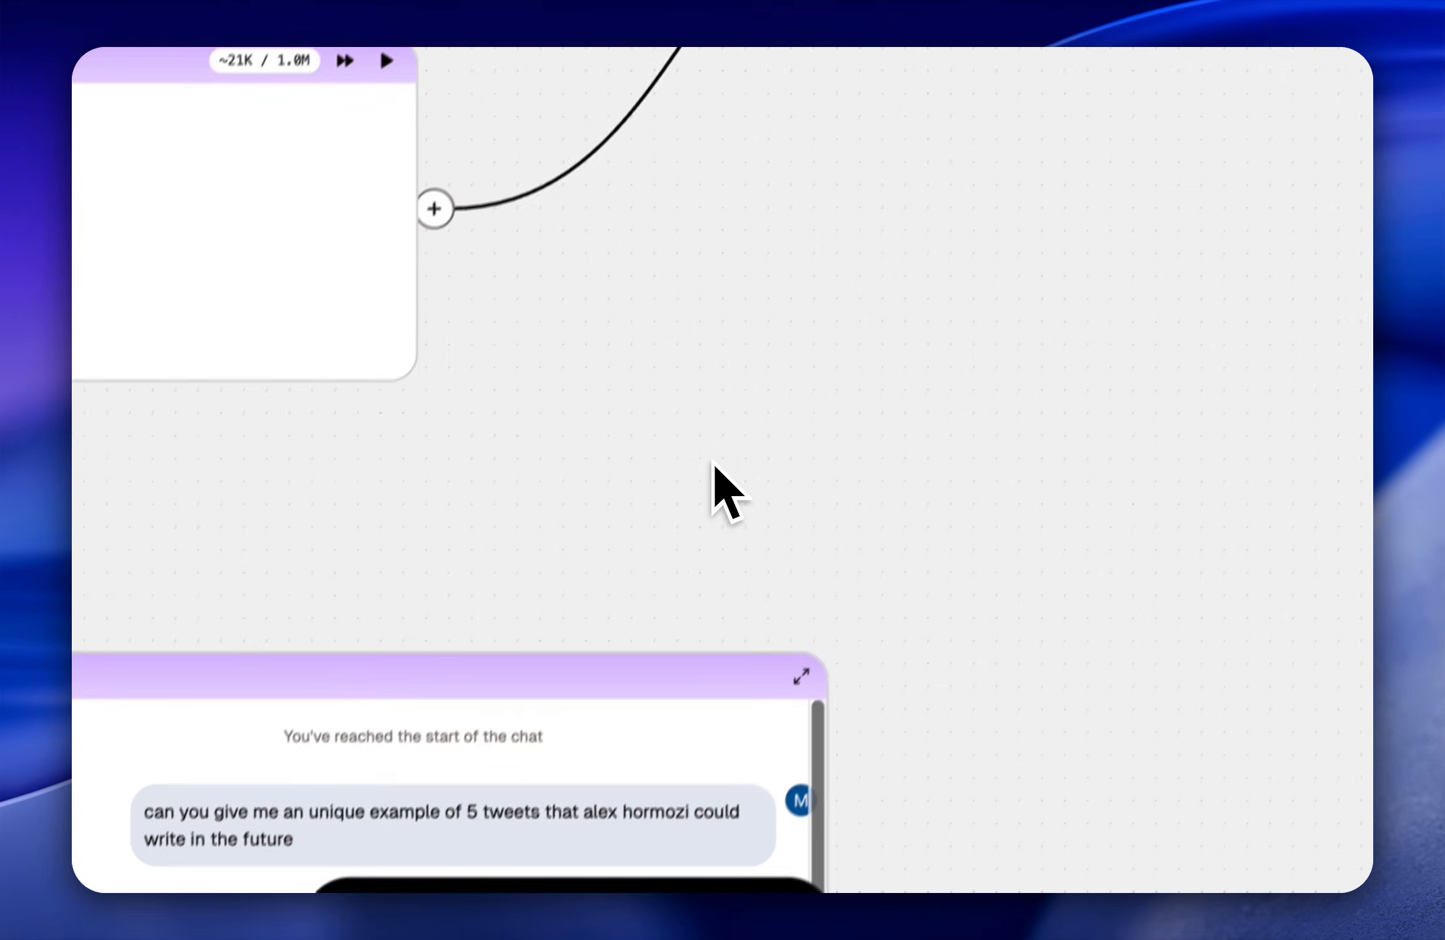
pyautogui.click(724, 738)
pyautogui.moveTo(724, 737); pyautogui.dragTo(751, 763)
pyautogui.scroll(-2, 222, 414)
pyautogui.hscroll(-8, 222, 414)
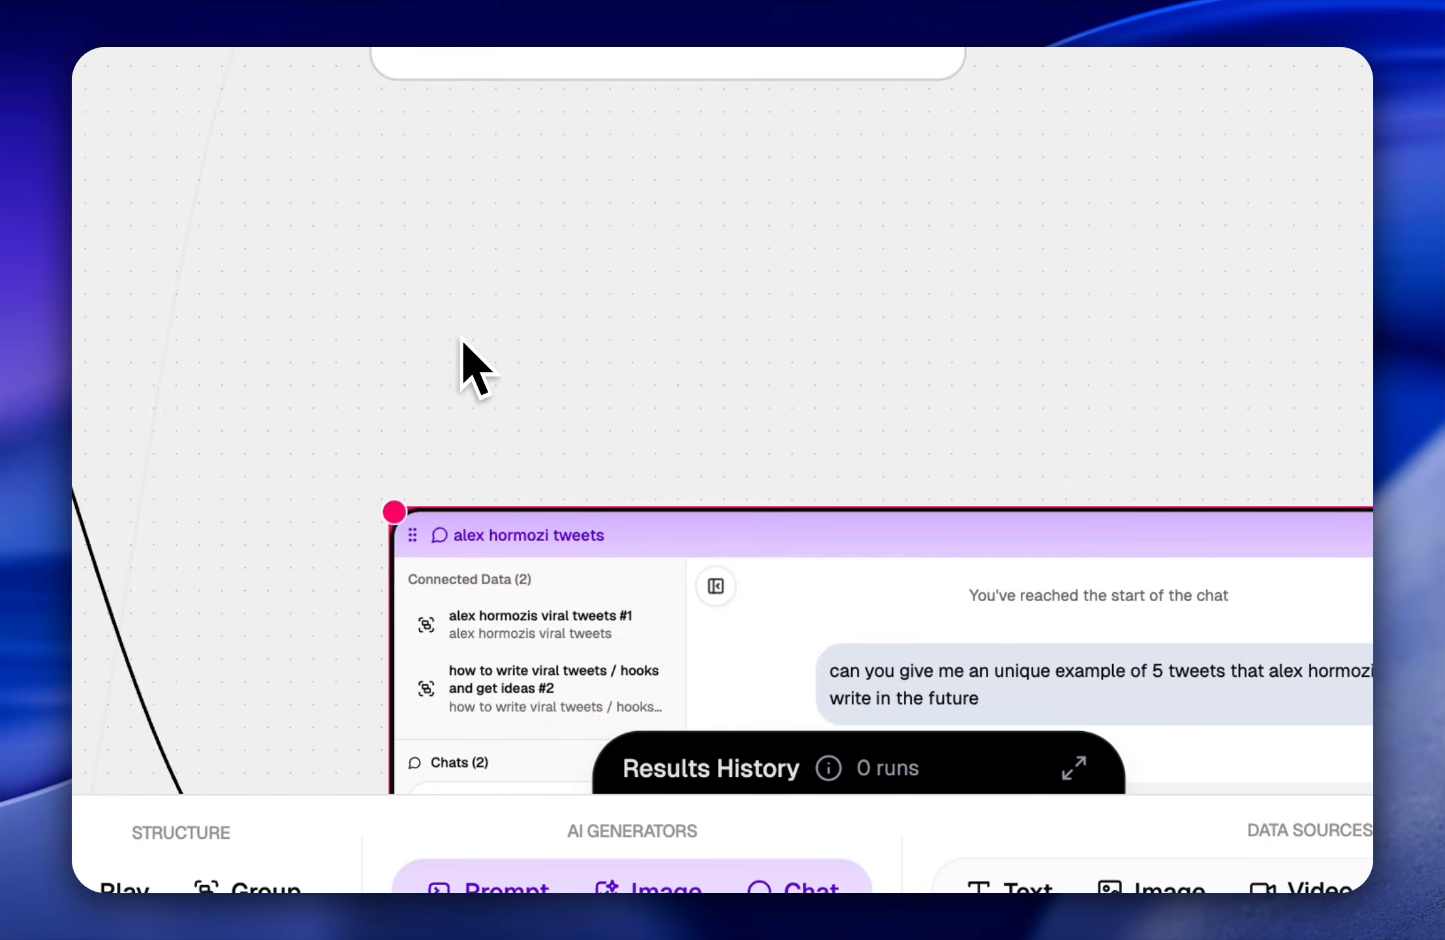
pyautogui.scroll(4, 215, 405)
pyautogui.click(972, 53)
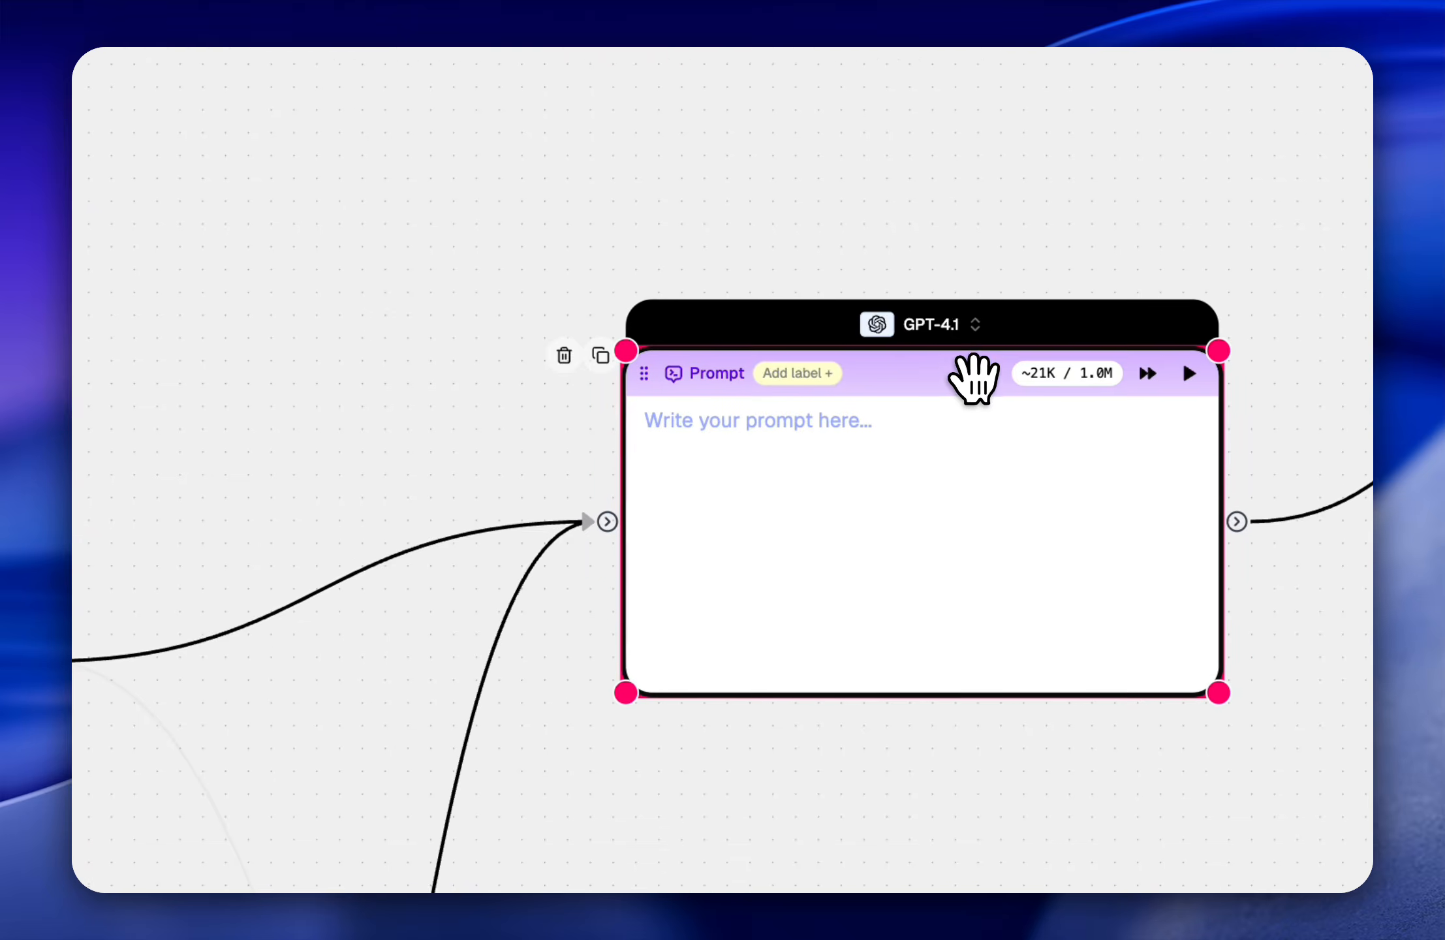
pyautogui.hscroll(-5, 718, 496)
pyautogui.click(973, 404)
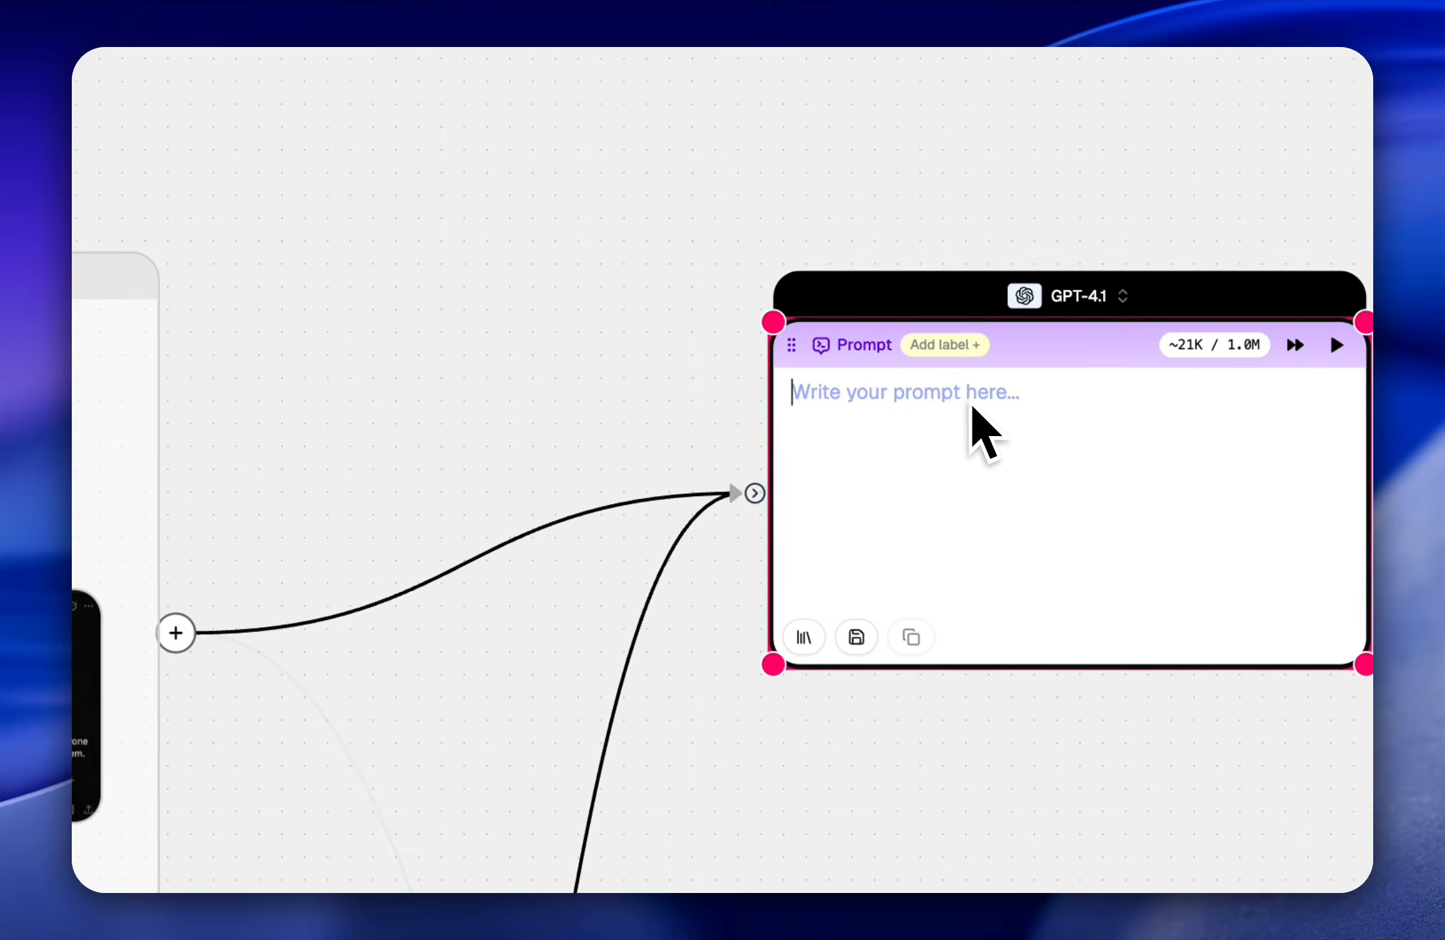
pyautogui.write('w')
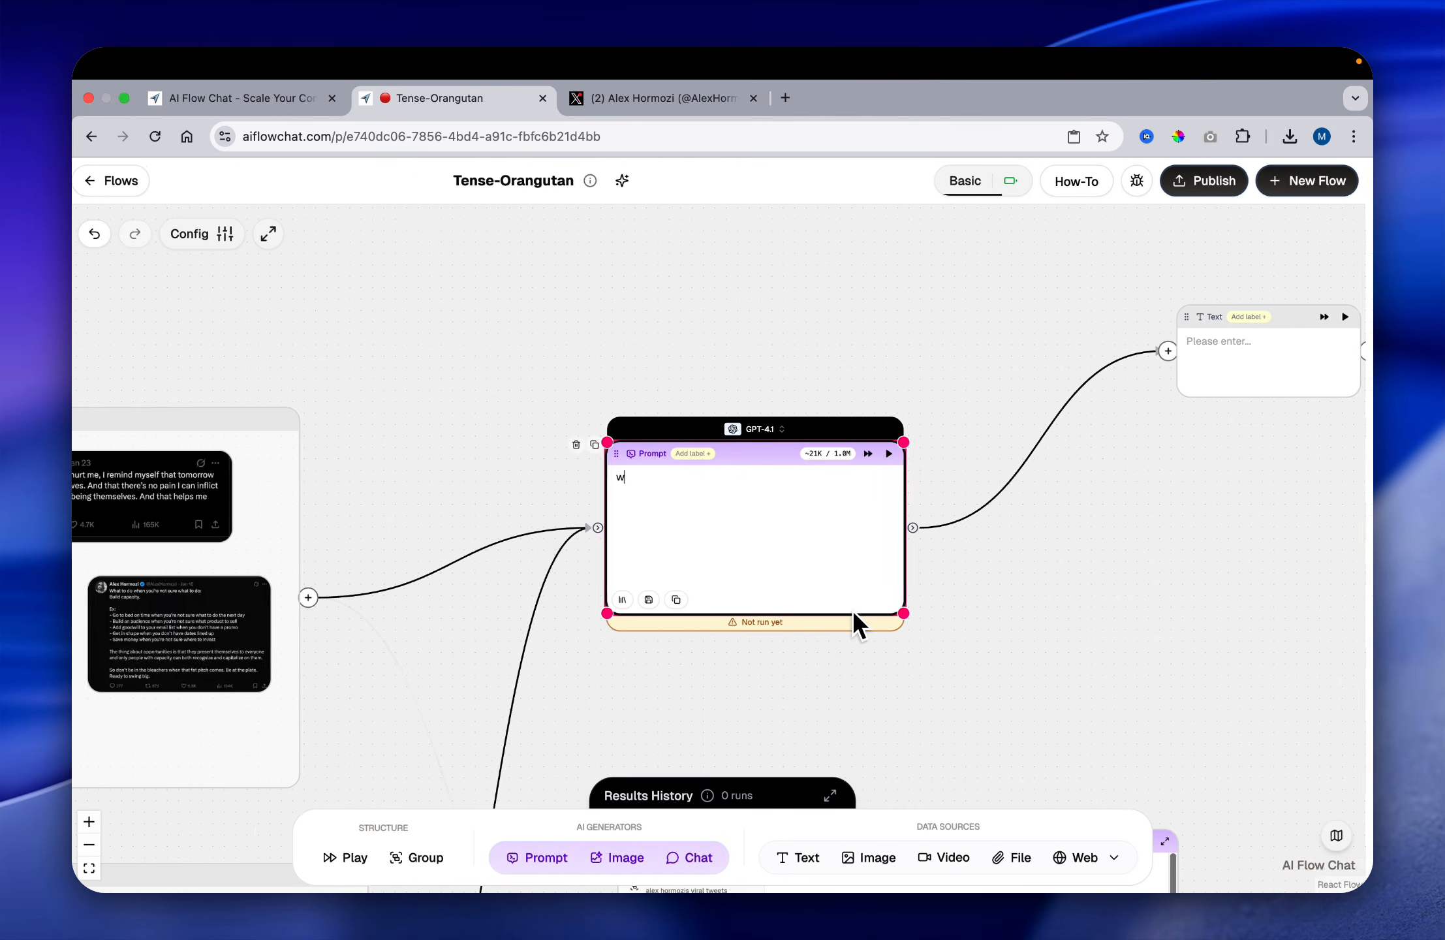
# Step: Make the Text node connected to the prompt's output taller, keeping its width
pyautogui.hscroll(1, 972, 716)
pyautogui.scroll(2, 790, 563)
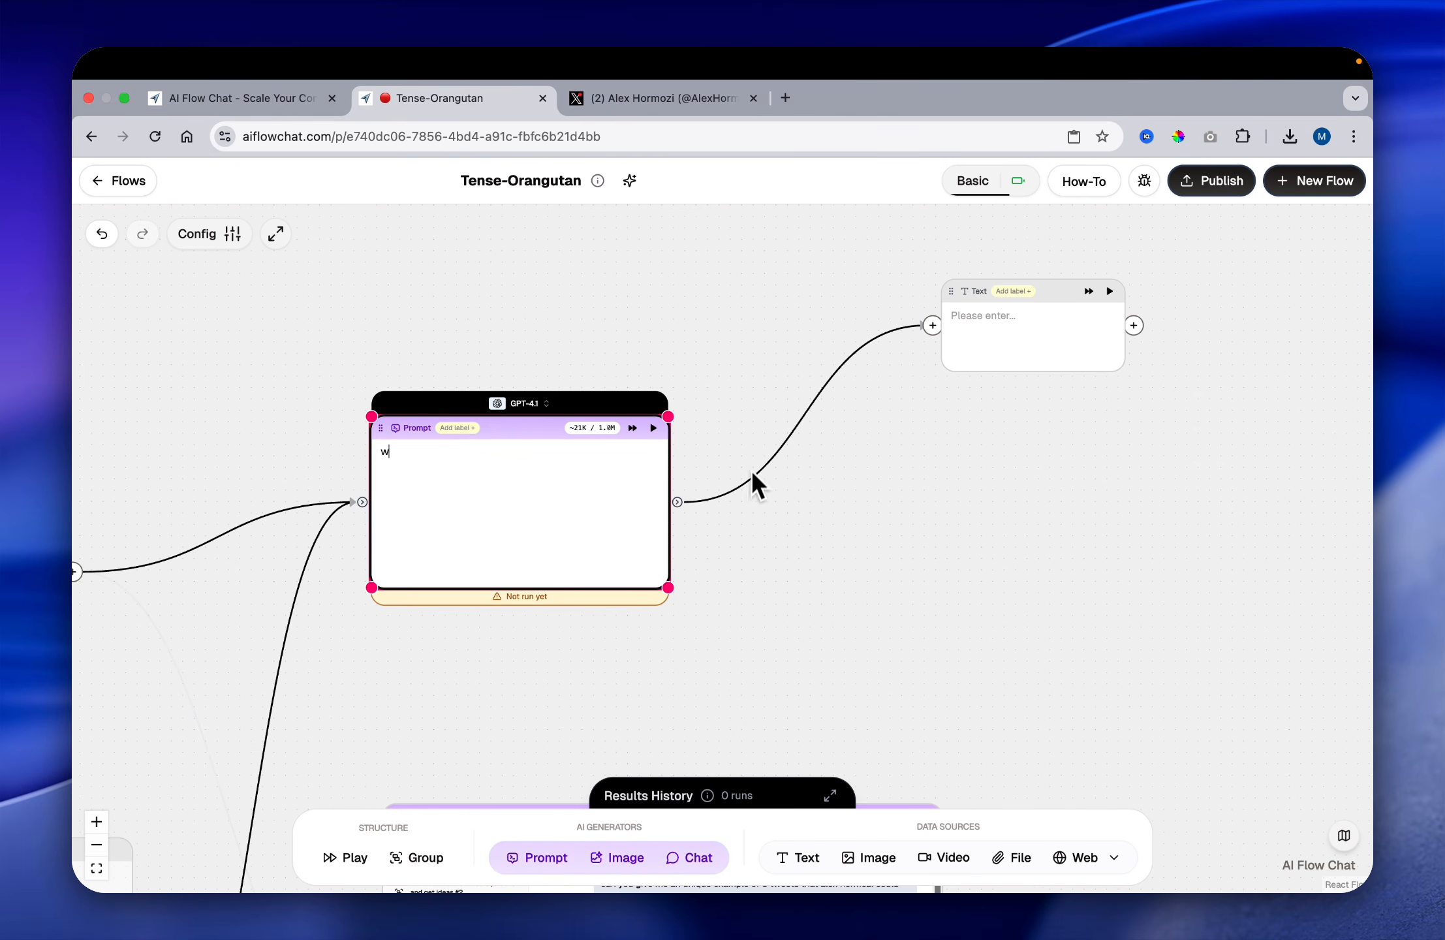
pyautogui.moveTo(945, 366); pyautogui.dragTo(943, 515)
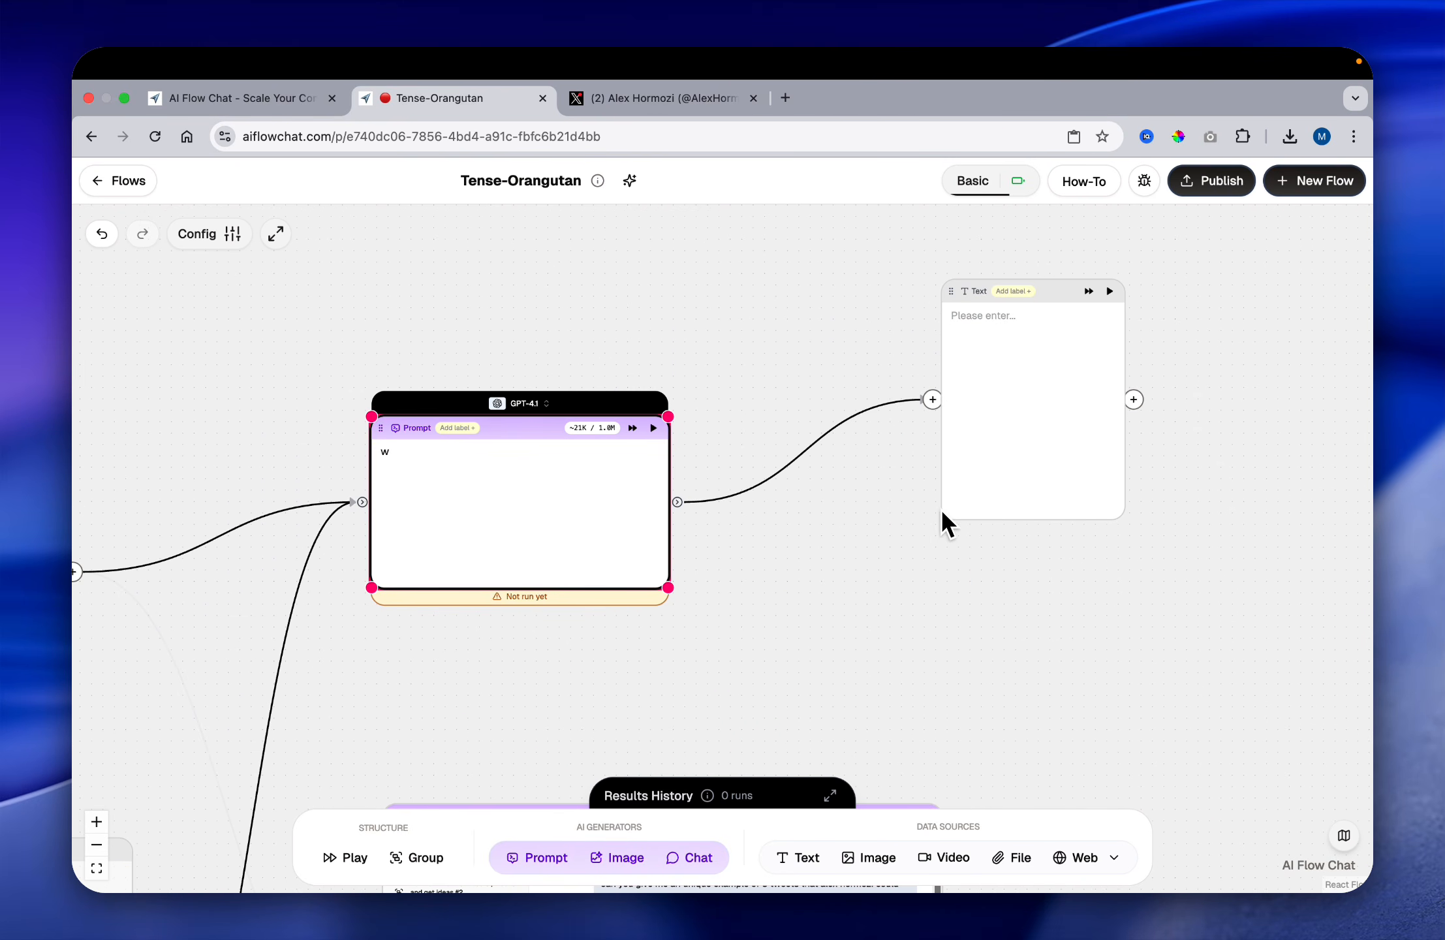
# Step: Enter "write me 10 killer hooks in alex hormozi style" in the Prompt node
pyautogui.hscroll(-4, 528, 547)
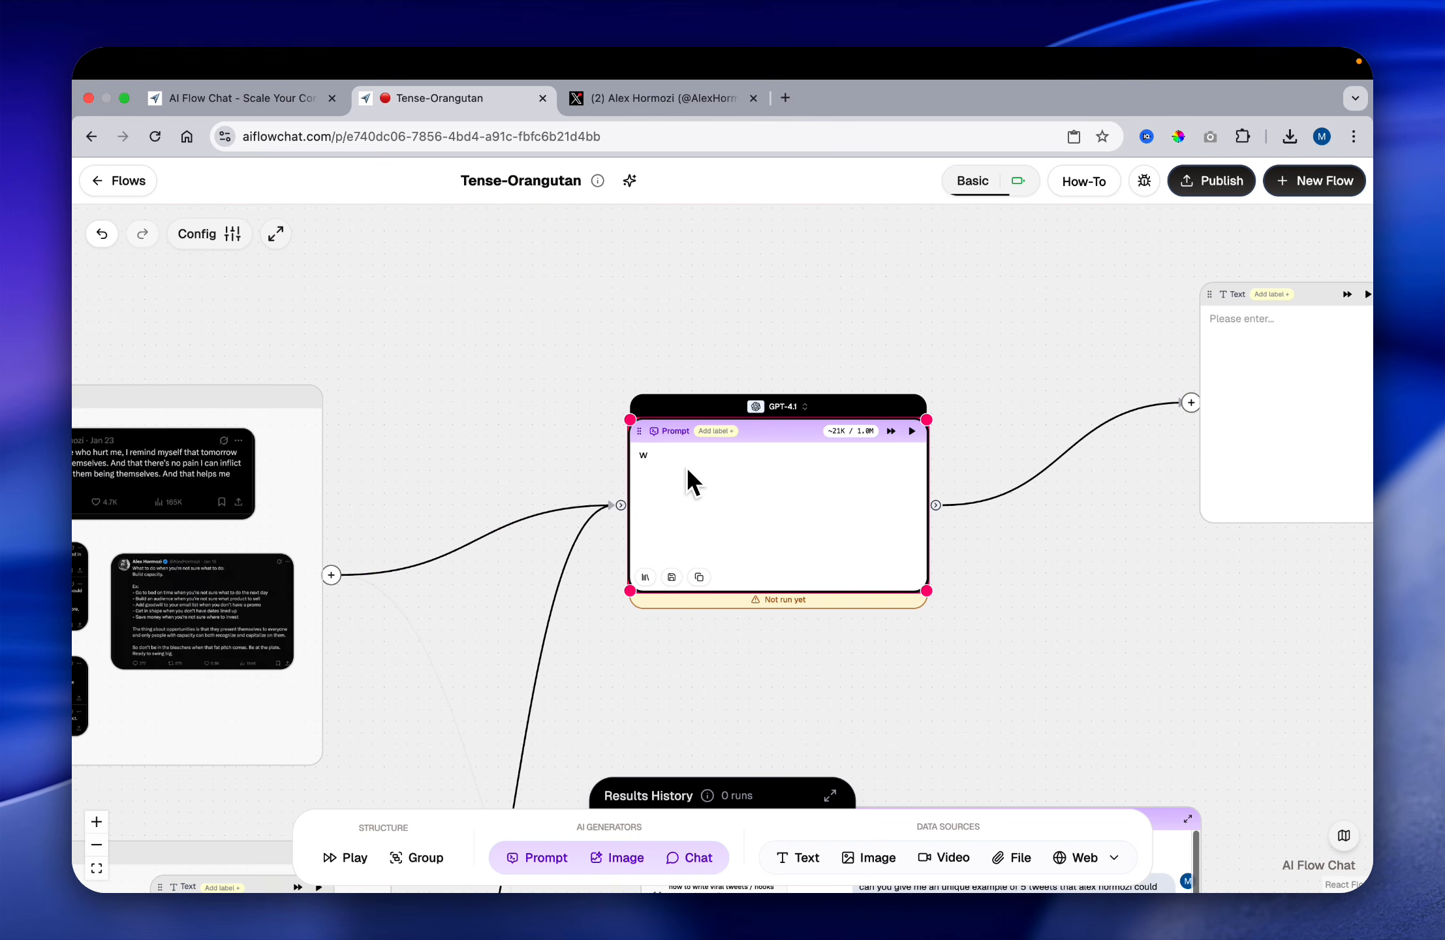
pyautogui.press('BackSpace')
pyautogui.write('wri')
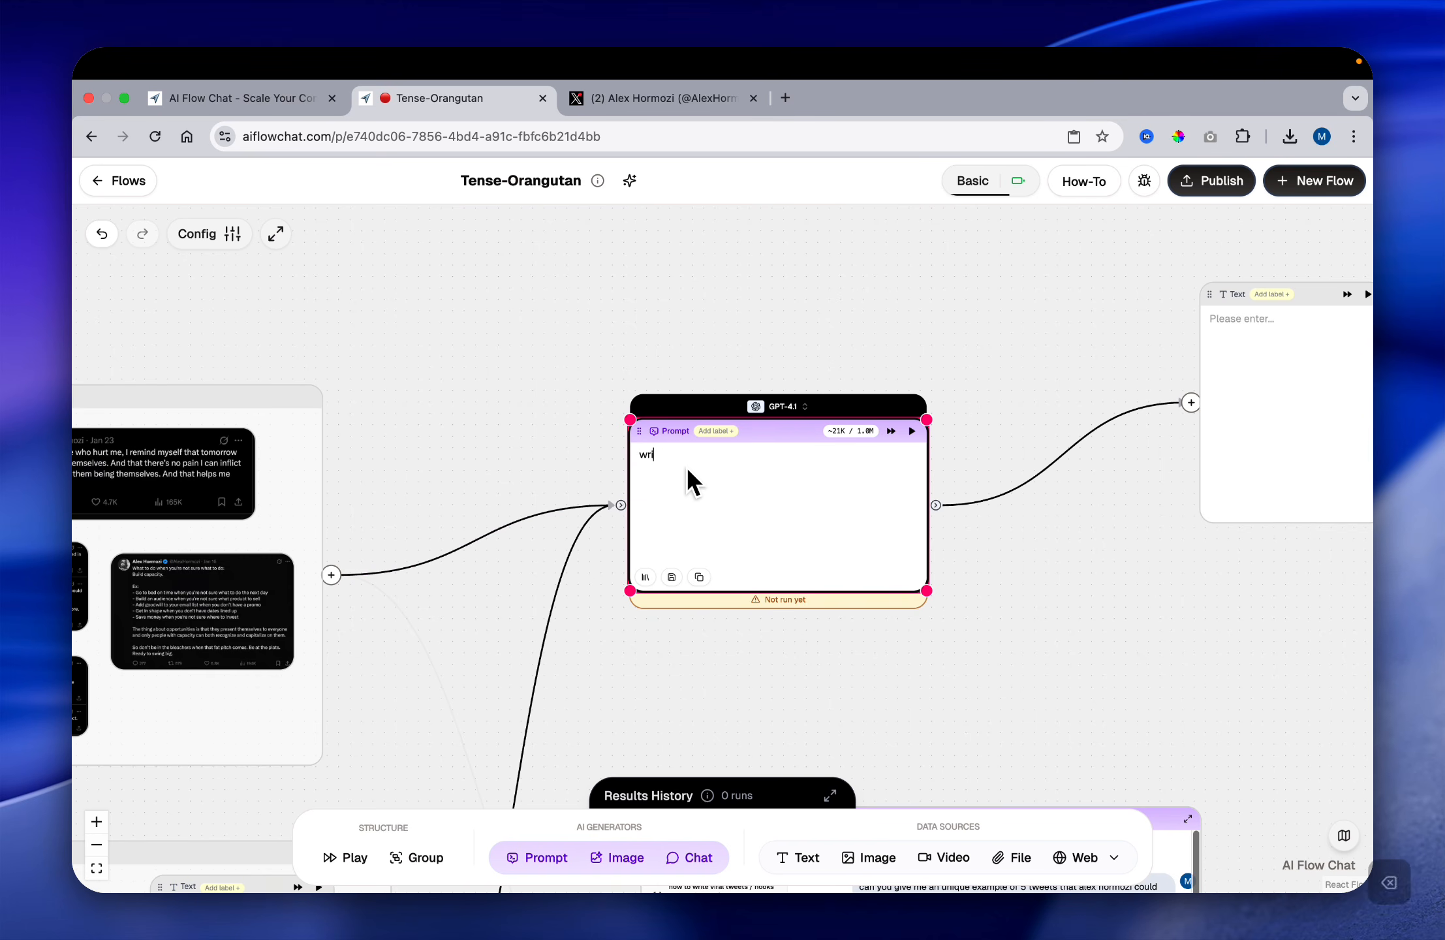
pyautogui.write('te me 10 killer hooks in alex hom')
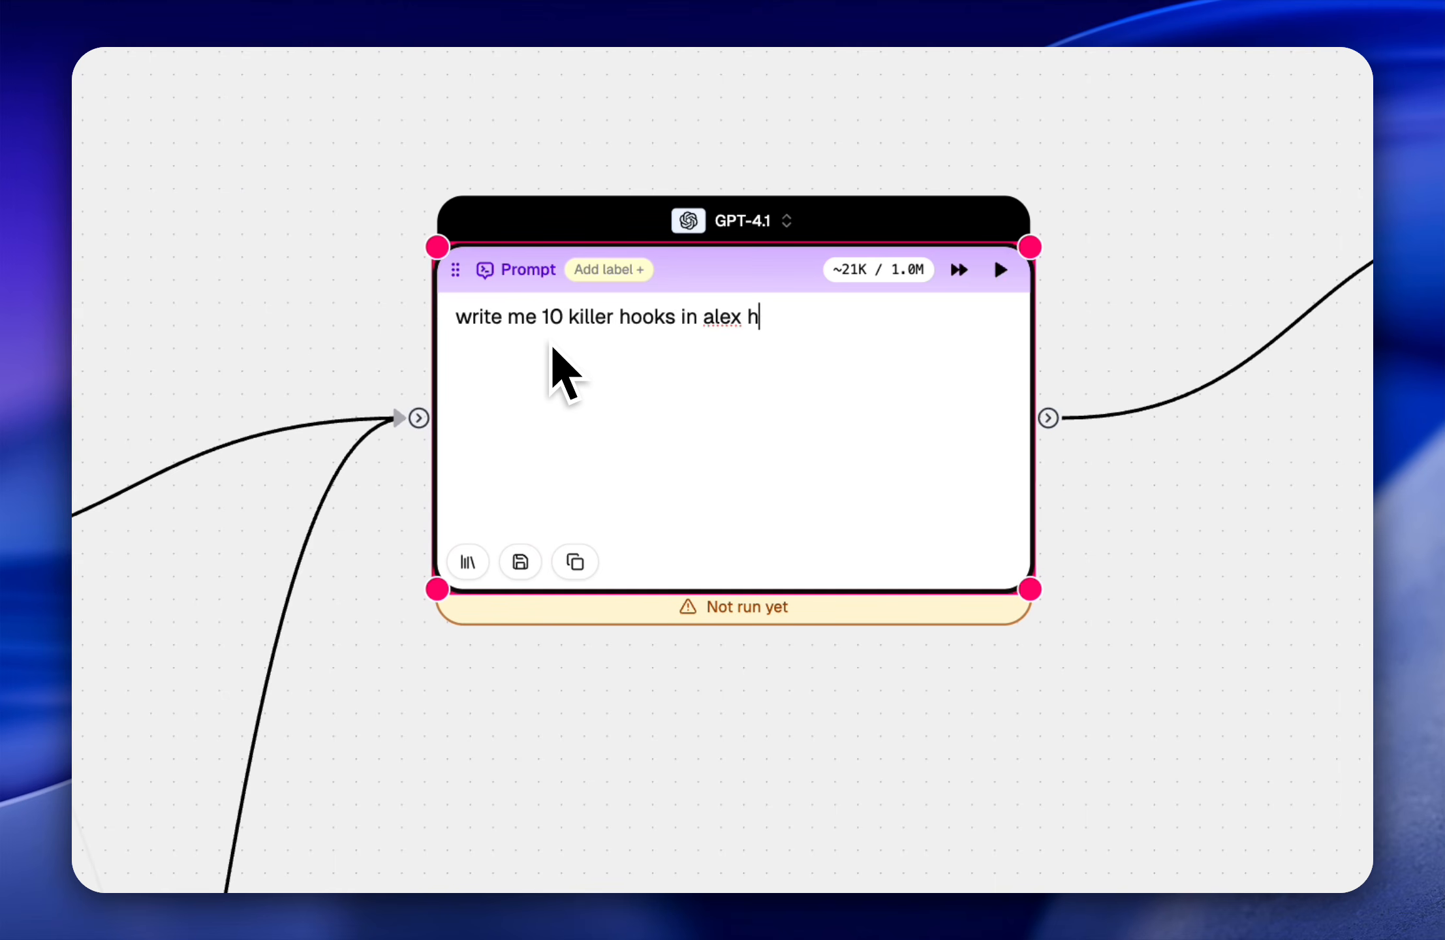
pyautogui.press('BackSpace')
pyautogui.write('rmozi style')
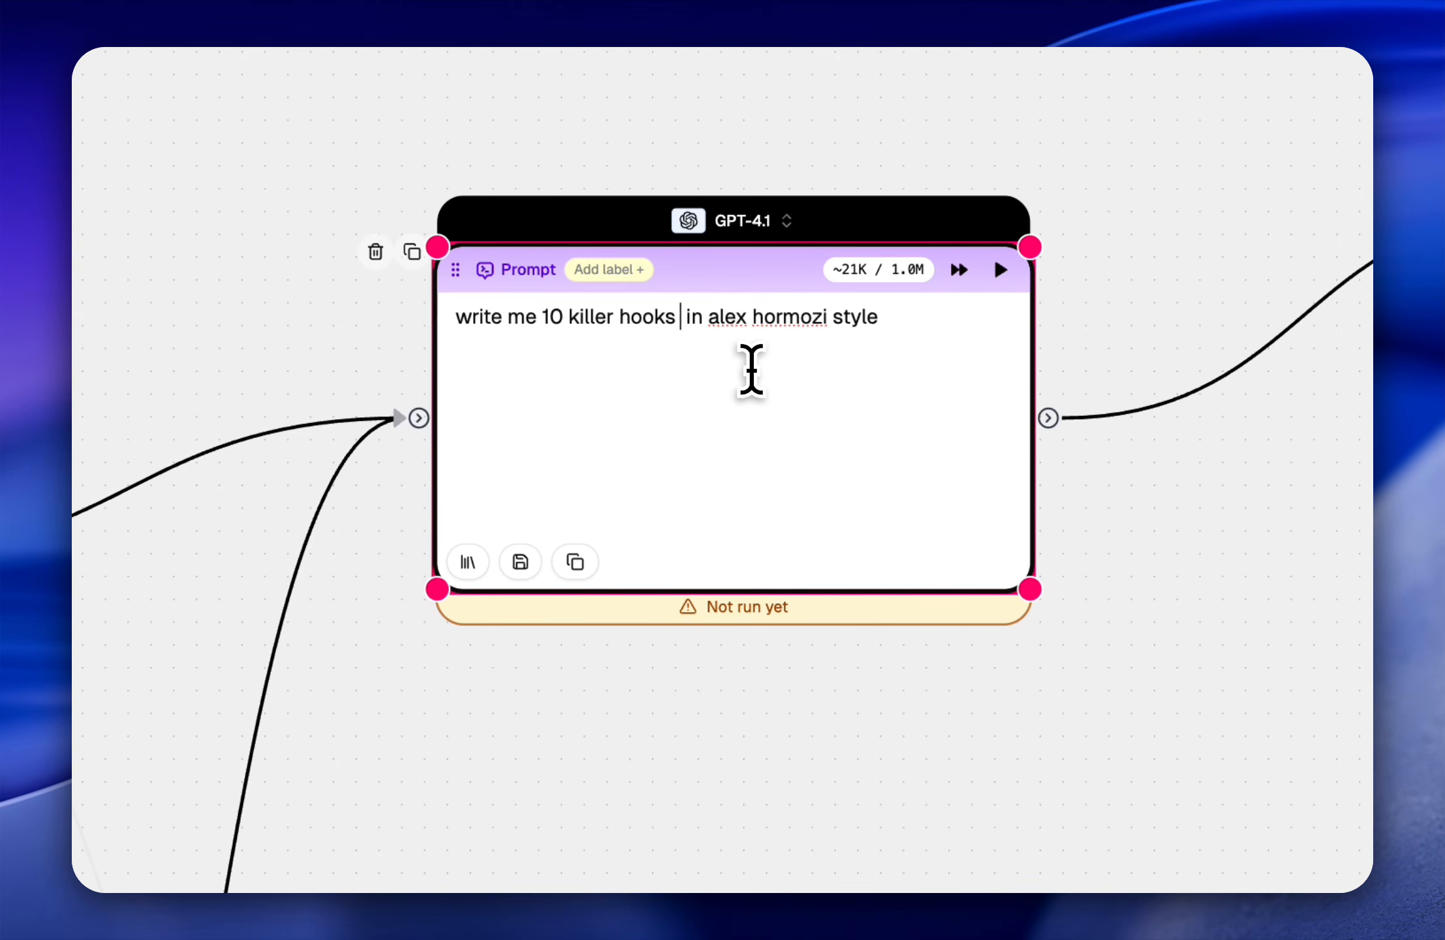
# Step: Insert "/ tweets" after "killer hooks" in the prompt and append "but include" to the end
pyautogui.write('/ tweet')
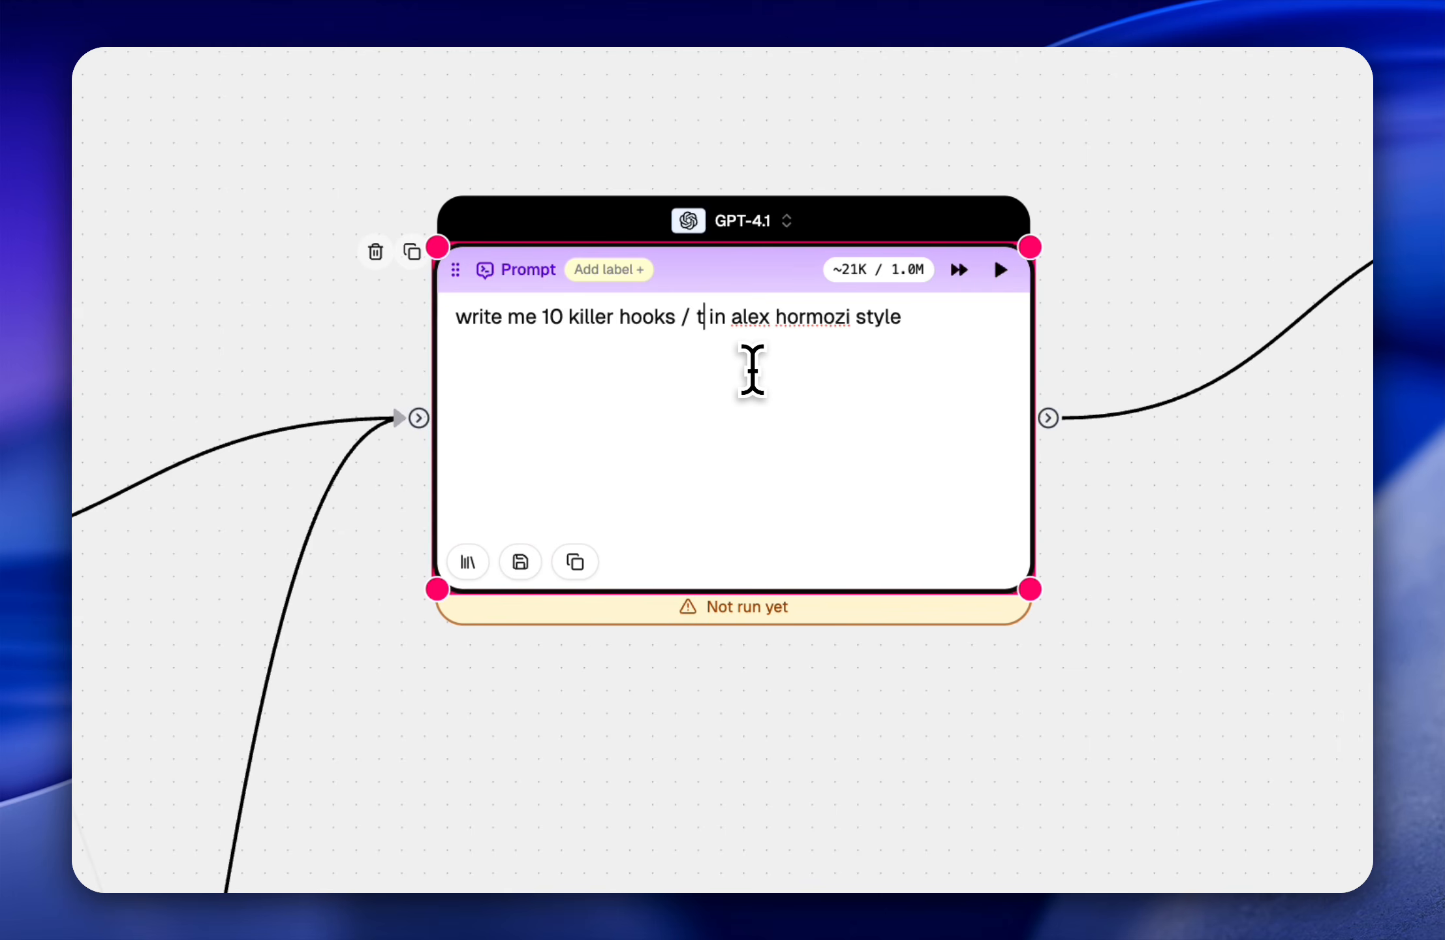
pyautogui.write('s')
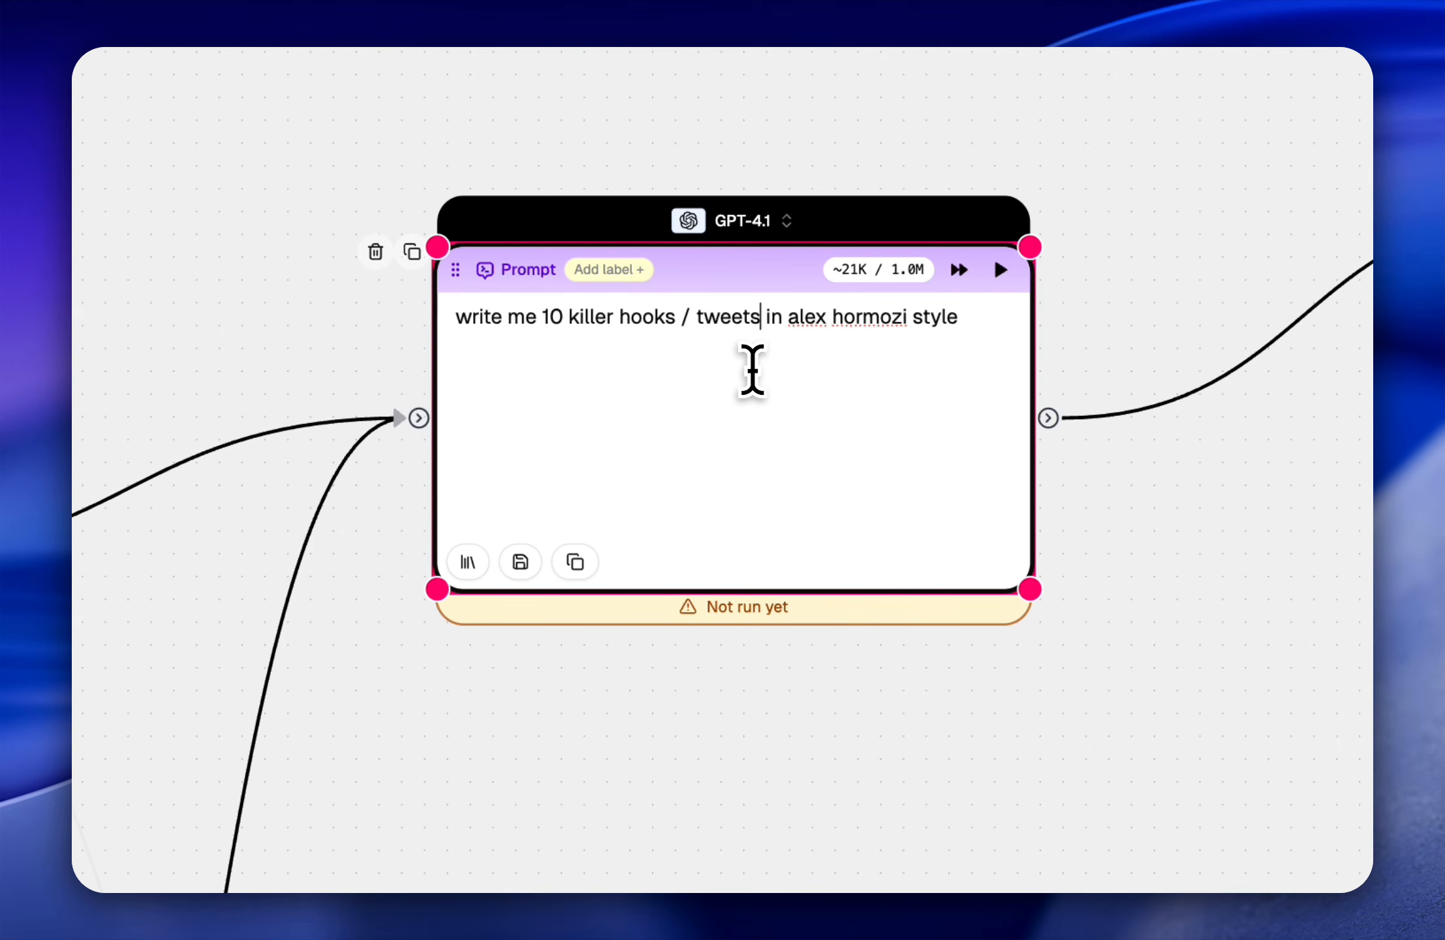
pyautogui.press('Delete')
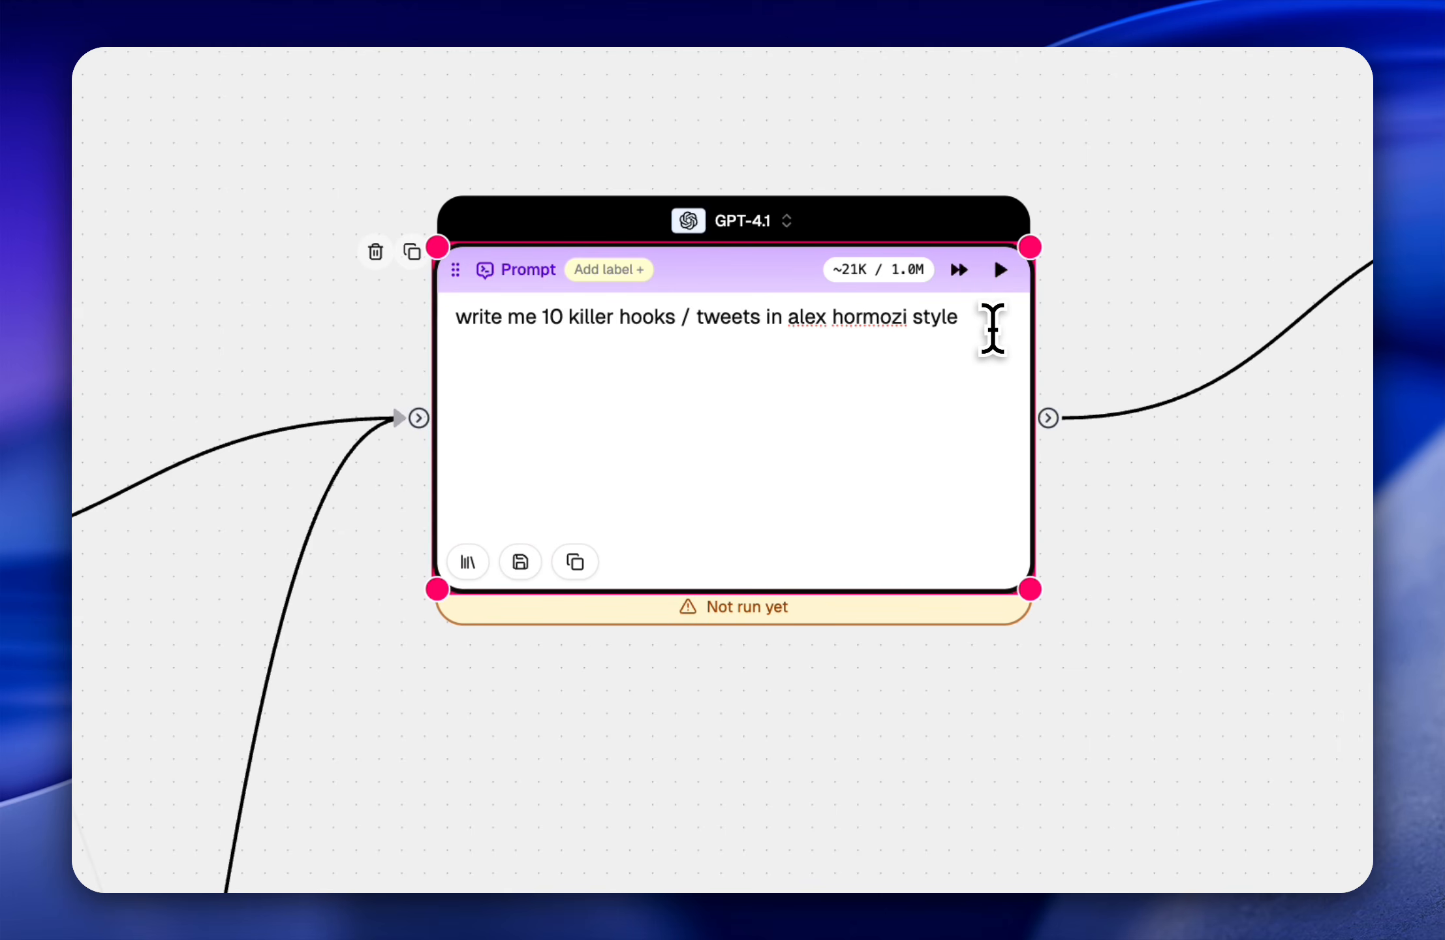
pyautogui.write('e')
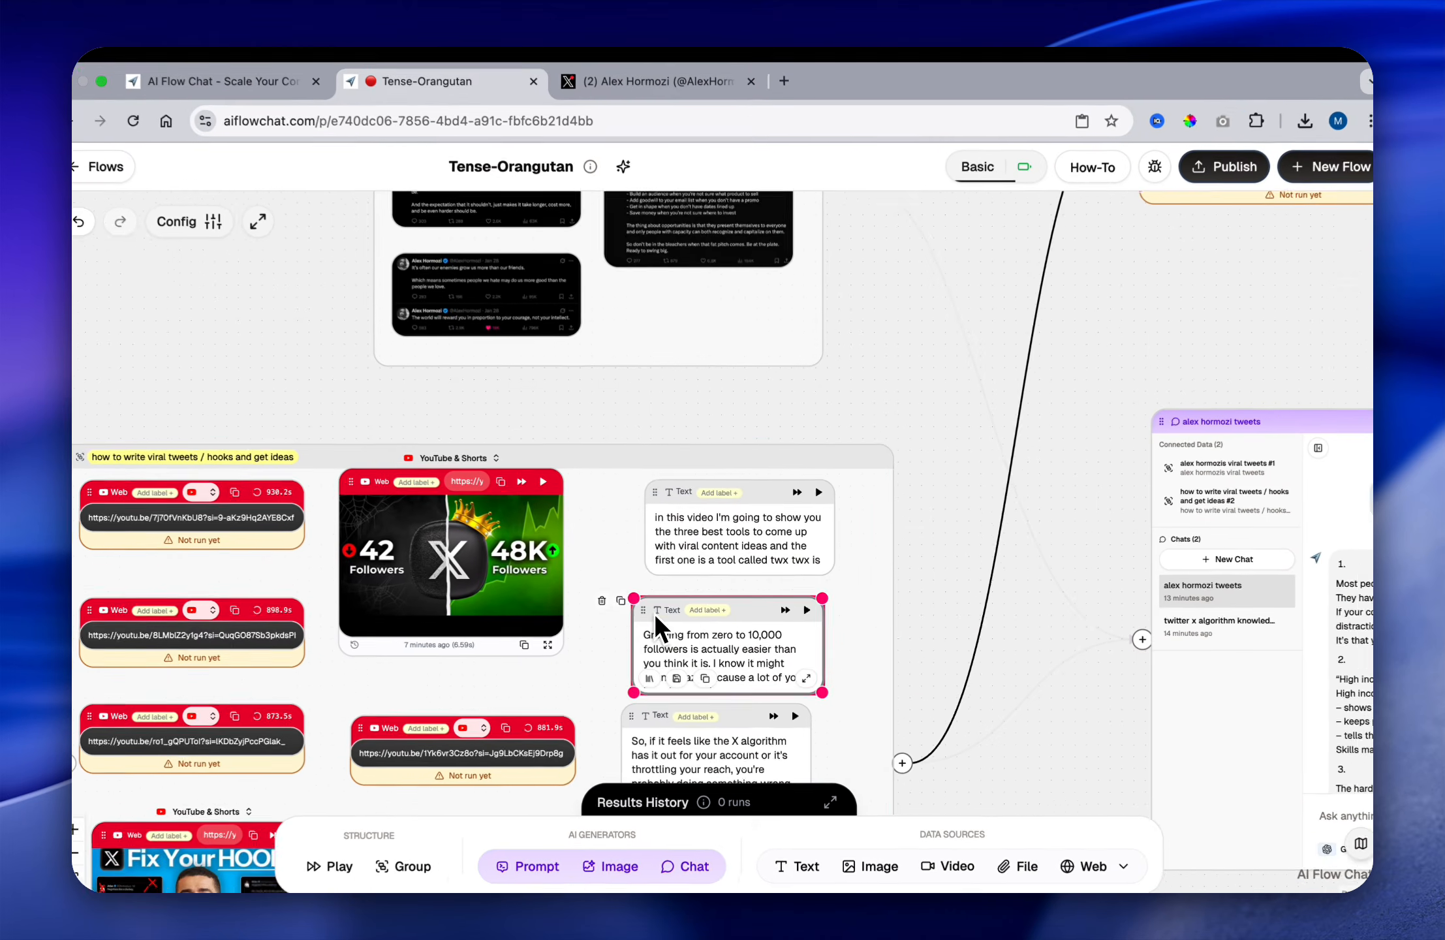
# Step: Copy the label of the YouTube videos group and add it in quotation marks to the prompt: "how to write viral tweets / hooks and get ideas"
pyautogui.click(331, 464)
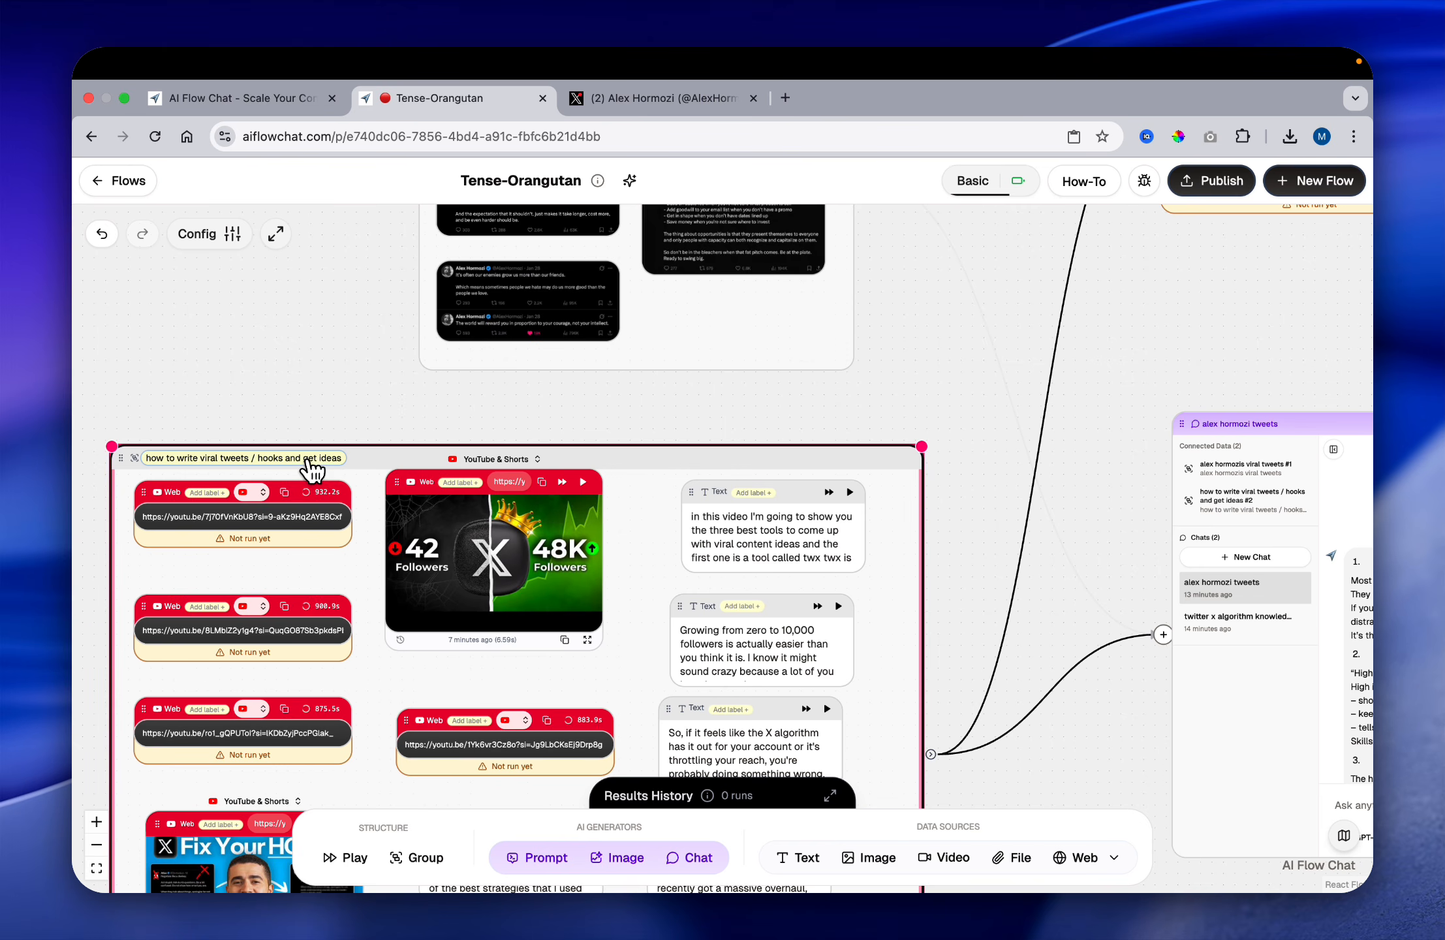
pyautogui.click(312, 464)
pyautogui.press('super+a')
pyautogui.press('super+c')
pyautogui.click(527, 568)
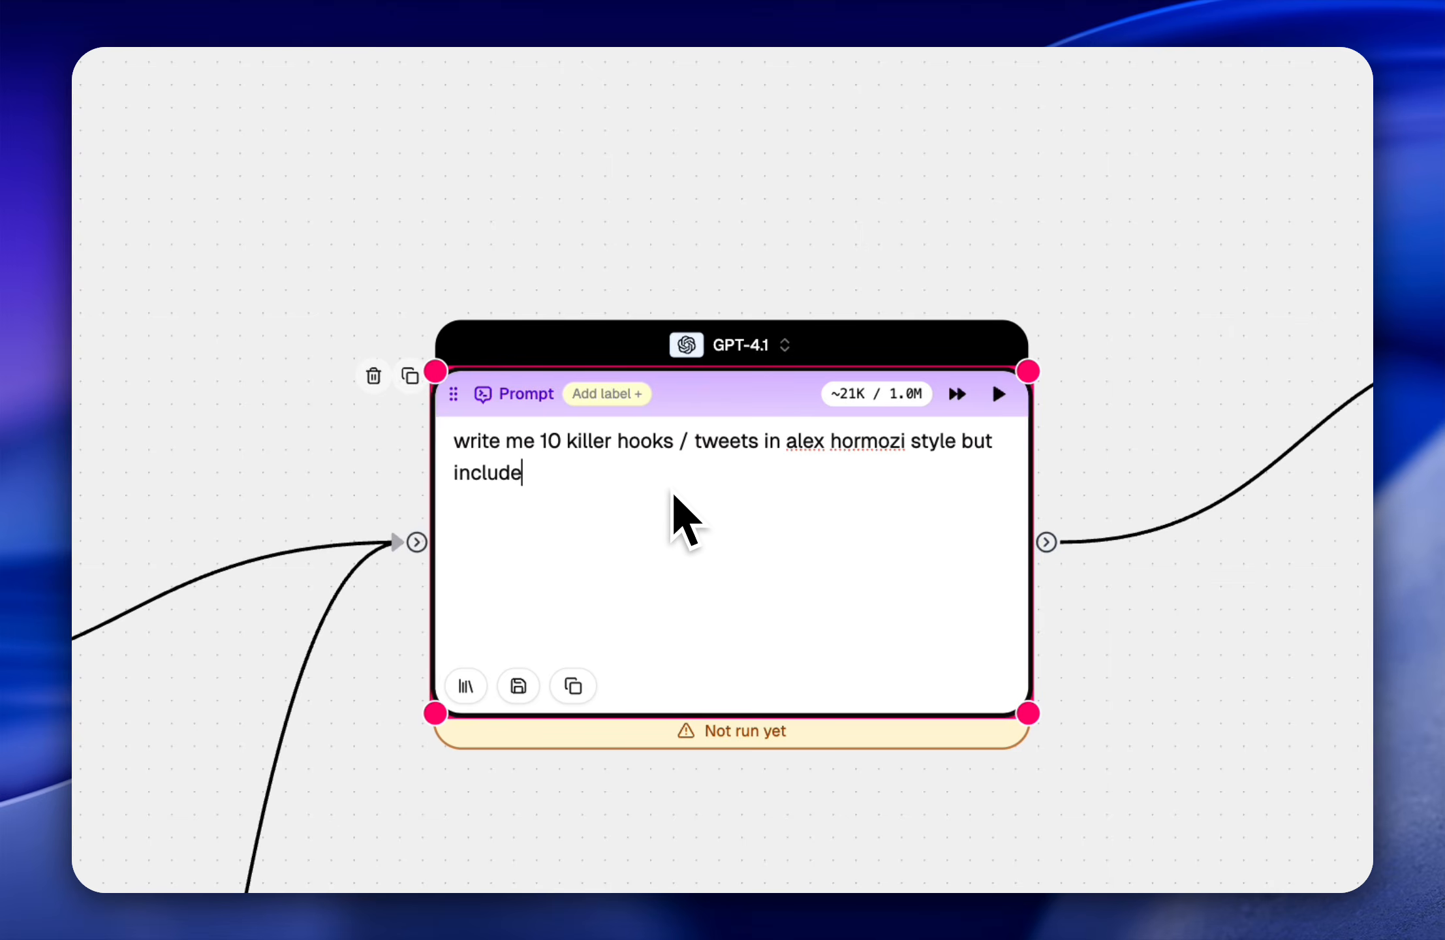
pyautogui.write('"')
pyautogui.press('super+v')
pyautogui.write('"')
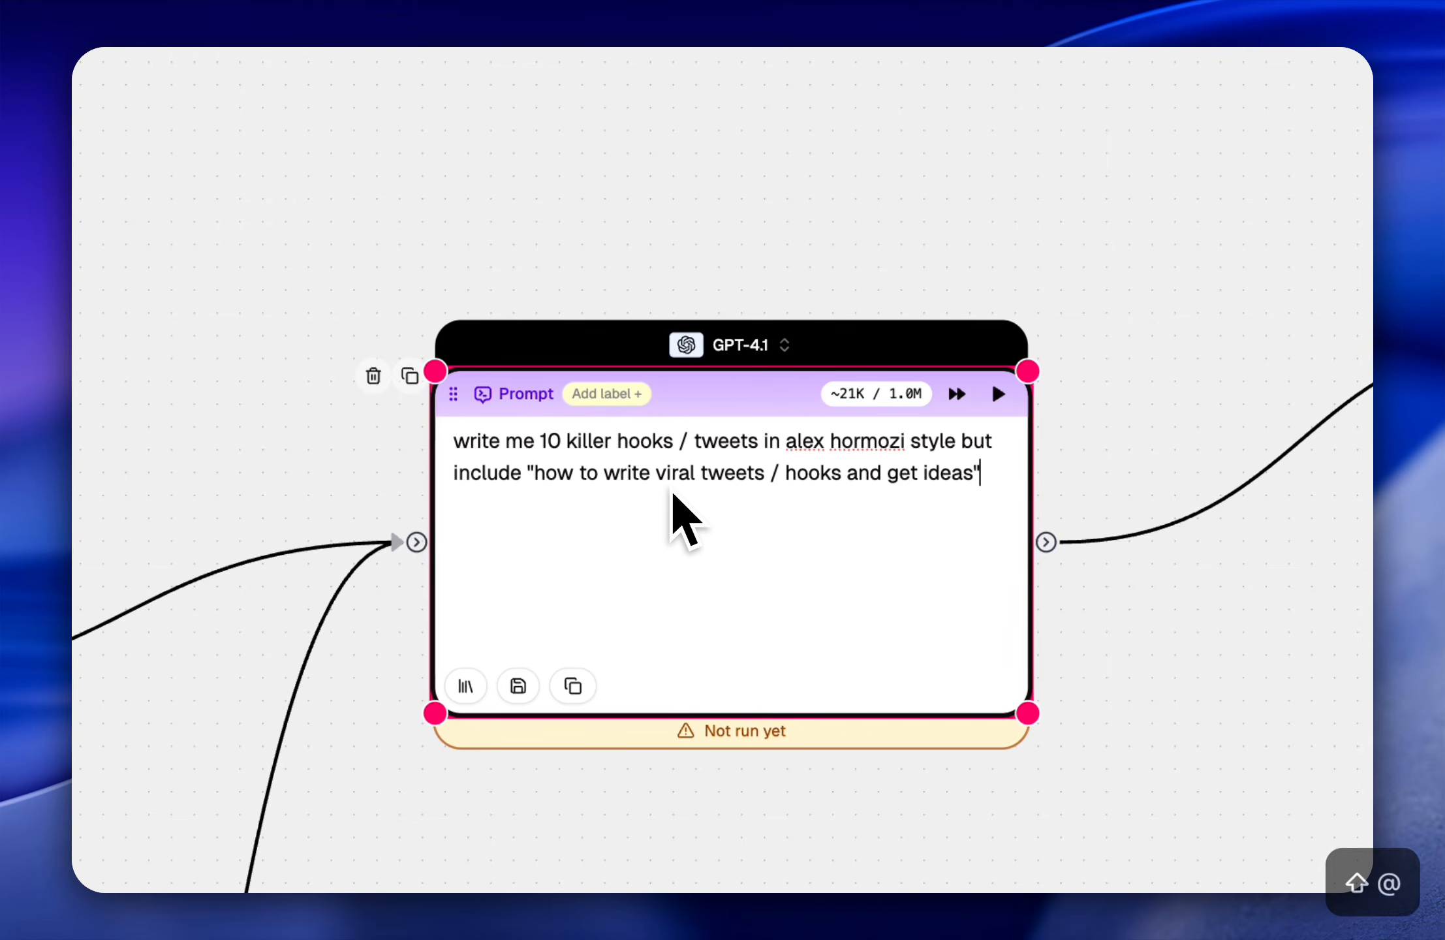
# Step: Look over the YouTube videos group and the tweet screenshots group that feed the Prompt node
pyautogui.scroll(-3, 477, 574)
pyautogui.scroll(3, 826, 621)
pyautogui.scroll(-6, 825, 589)
pyautogui.hscroll(-6, 825, 589)
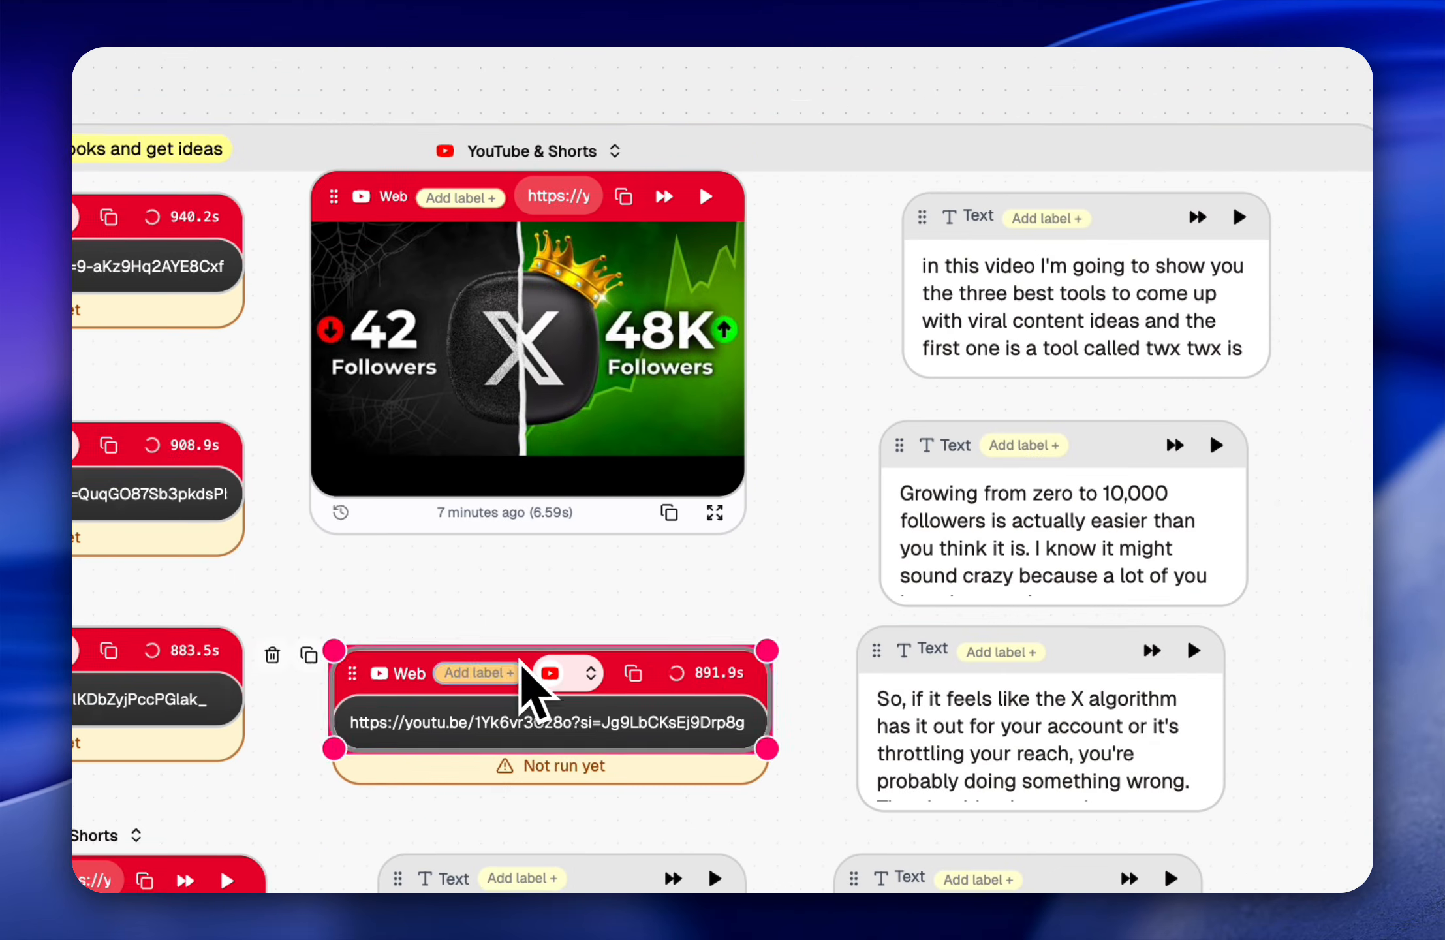
pyautogui.hscroll(10, 780, 648)
pyautogui.scroll(7, 780, 648)
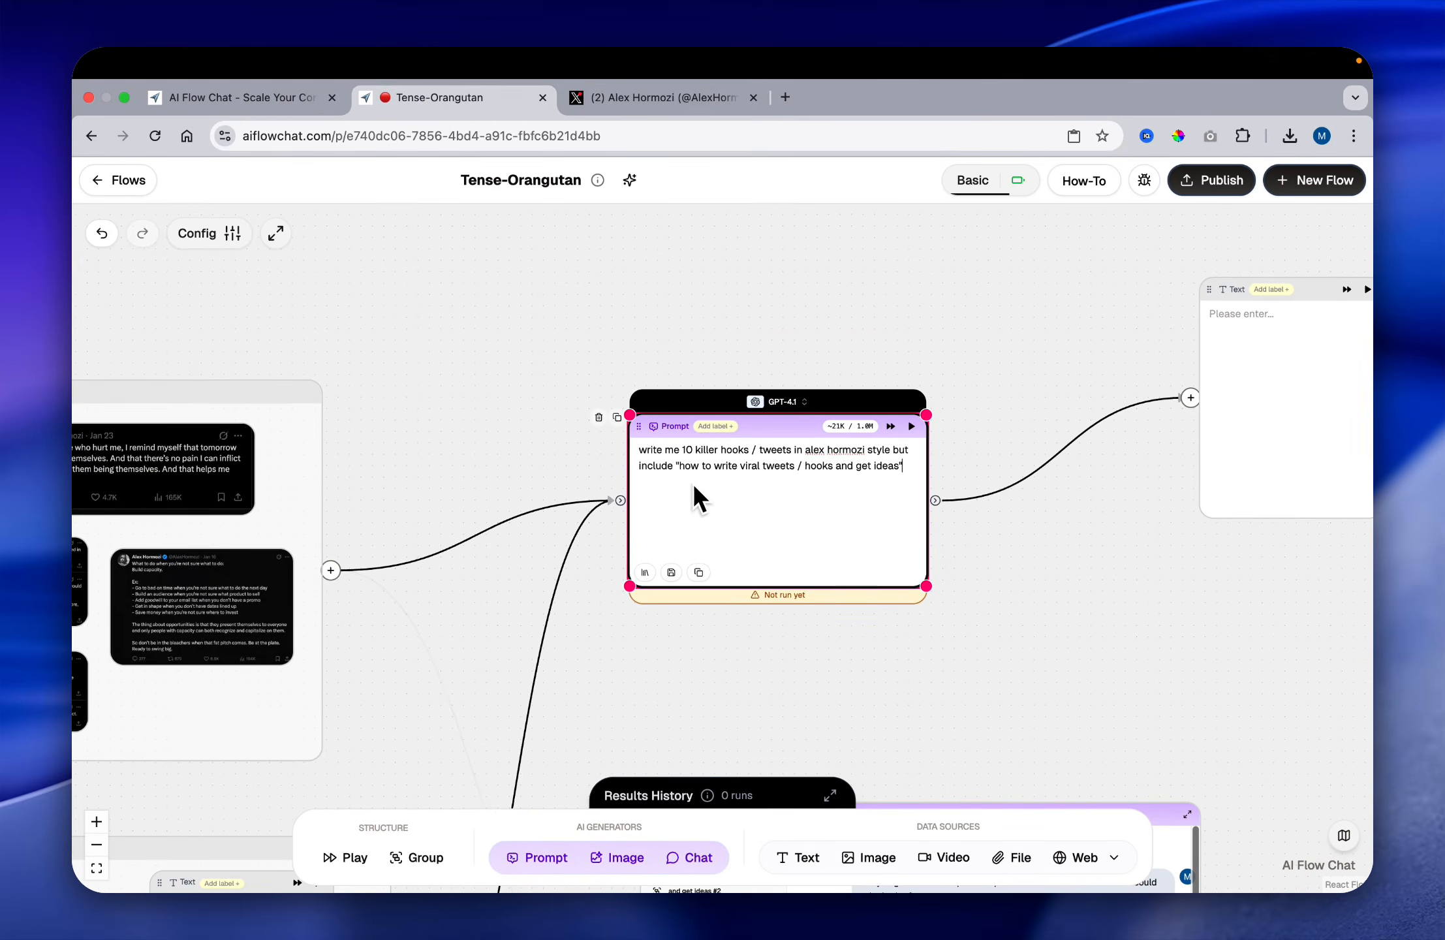
pyautogui.scroll(-5, 596, 591)
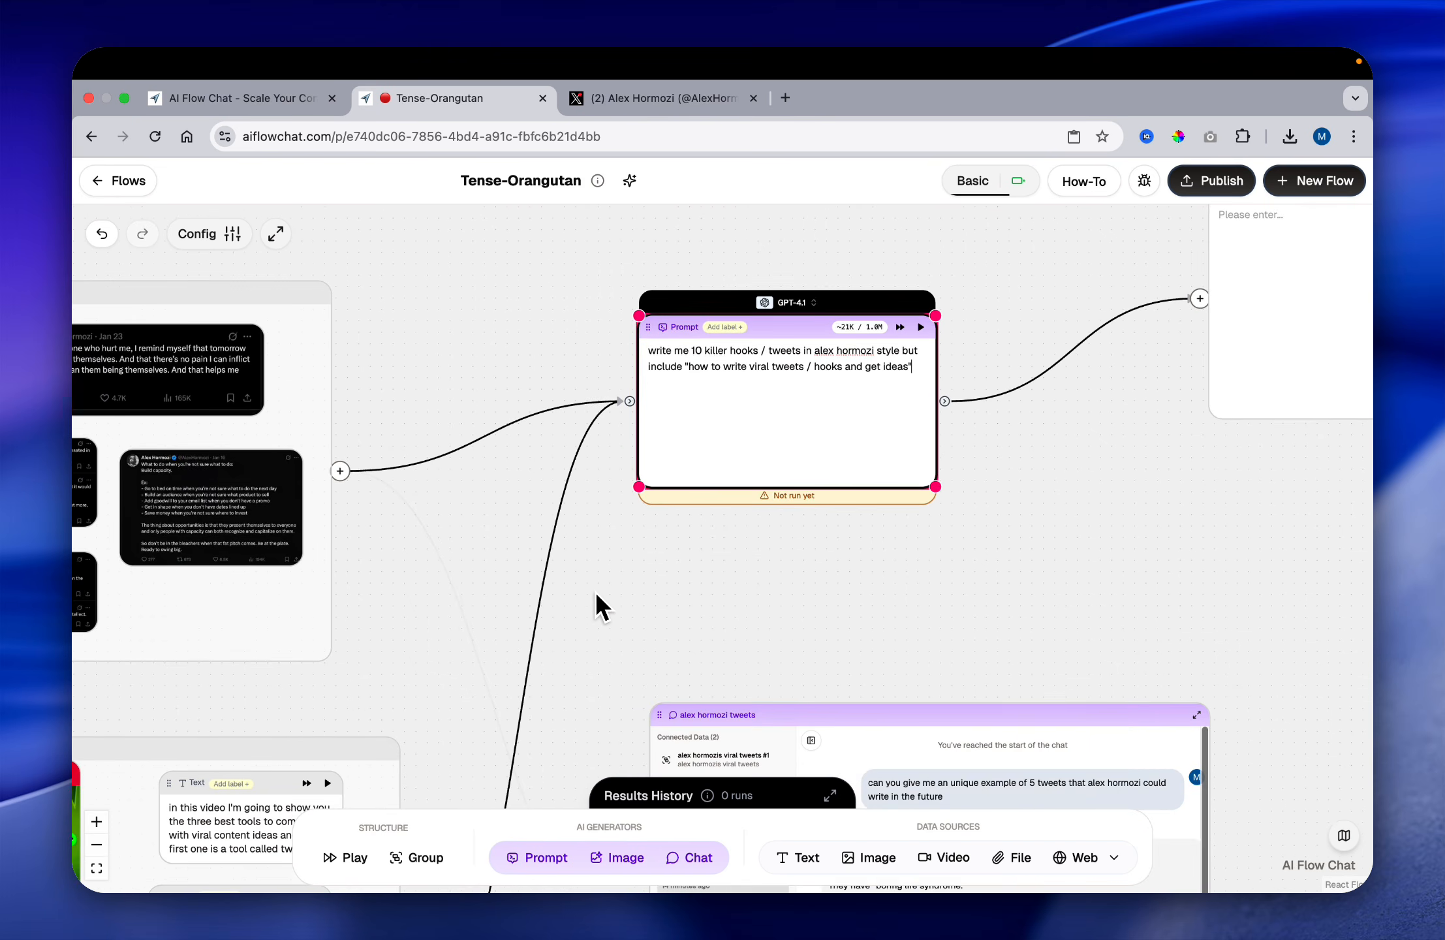
pyautogui.hscroll(-3, 593, 592)
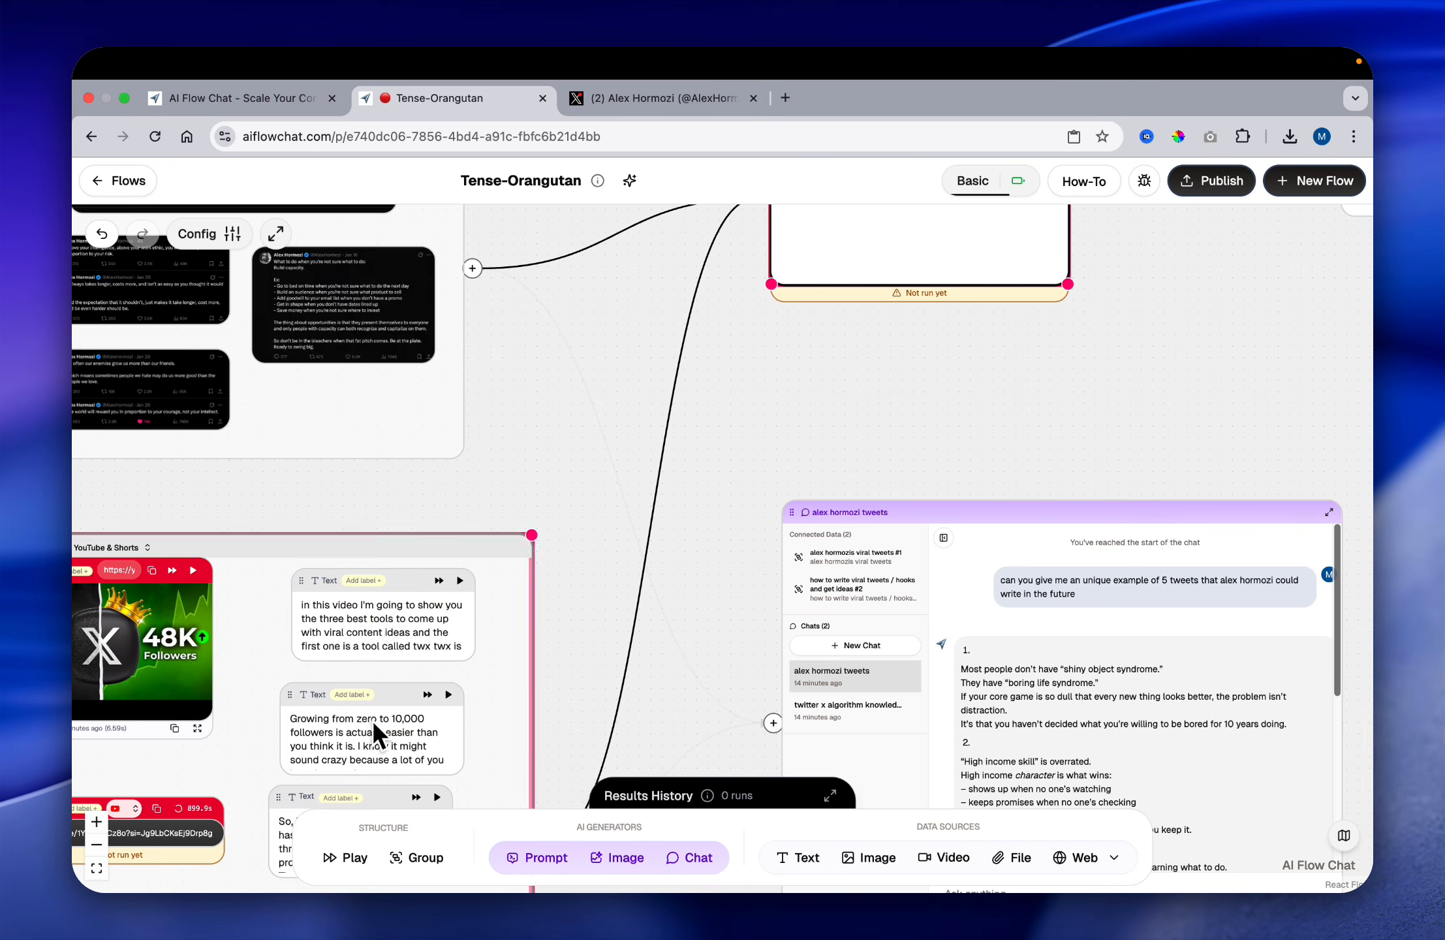
pyautogui.scroll(5, 486, 526)
pyautogui.hscroll(2, 491, 524)
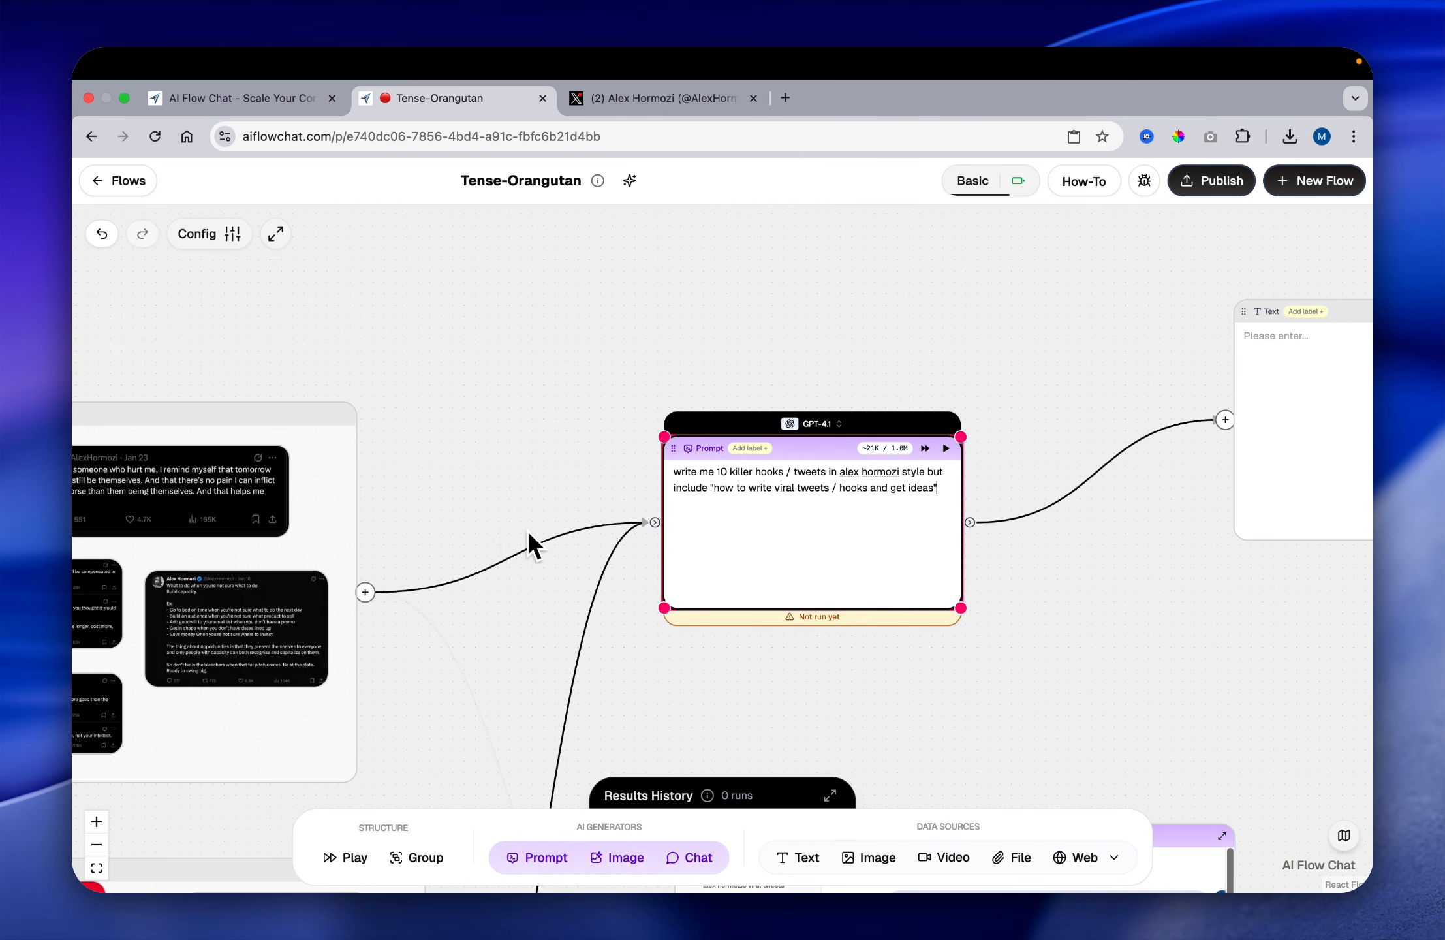
pyautogui.scroll(-1, 568, 535)
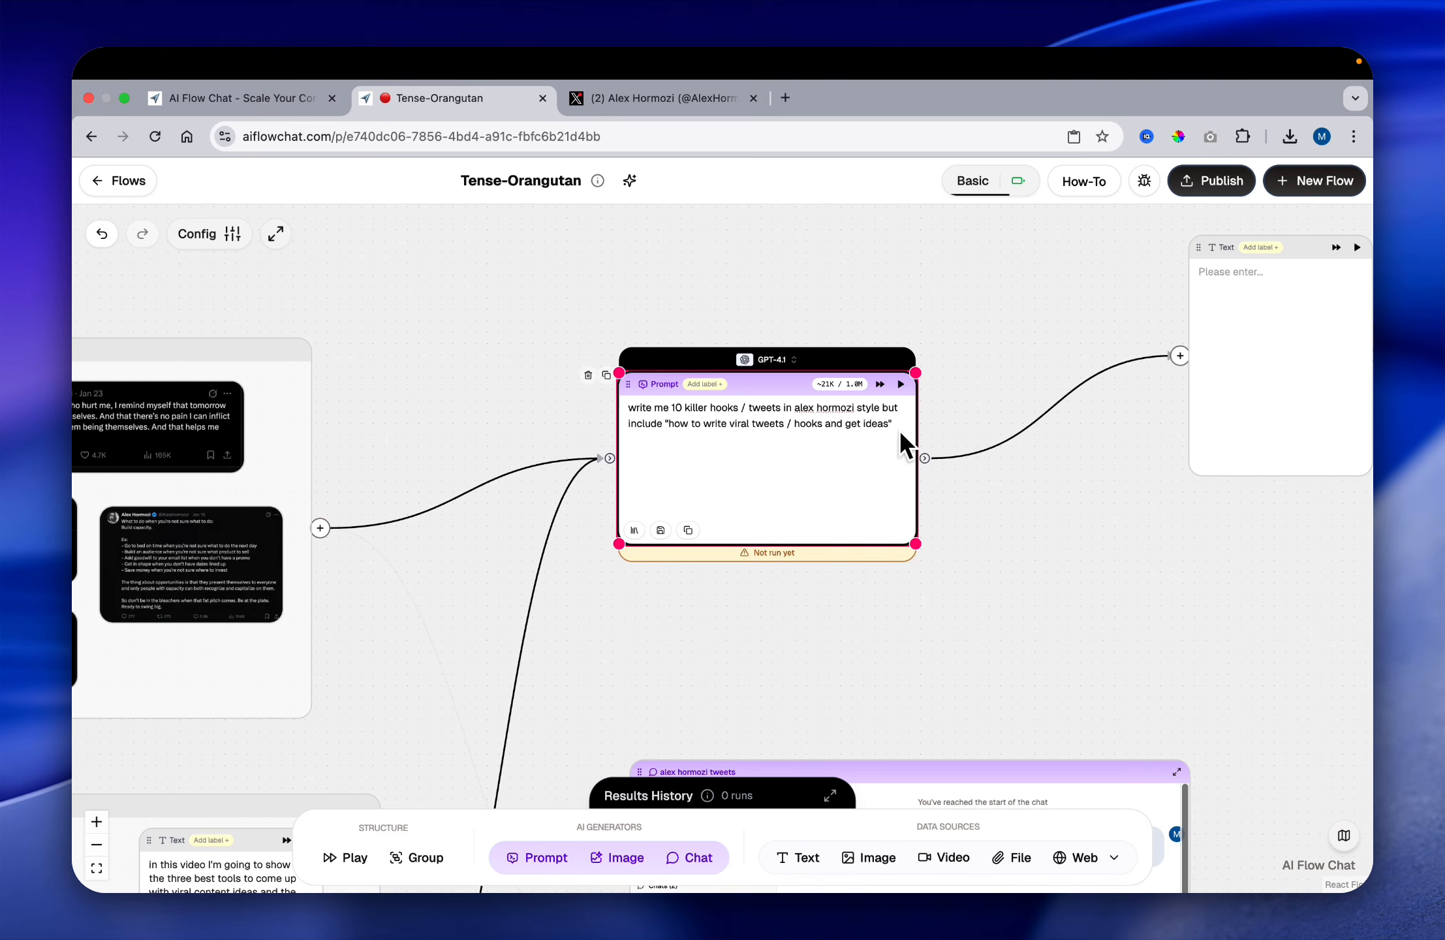
# Step: Run the flow from the Prompt node onward and enlarge the connected Text node in width and height
pyautogui.click(880, 383)
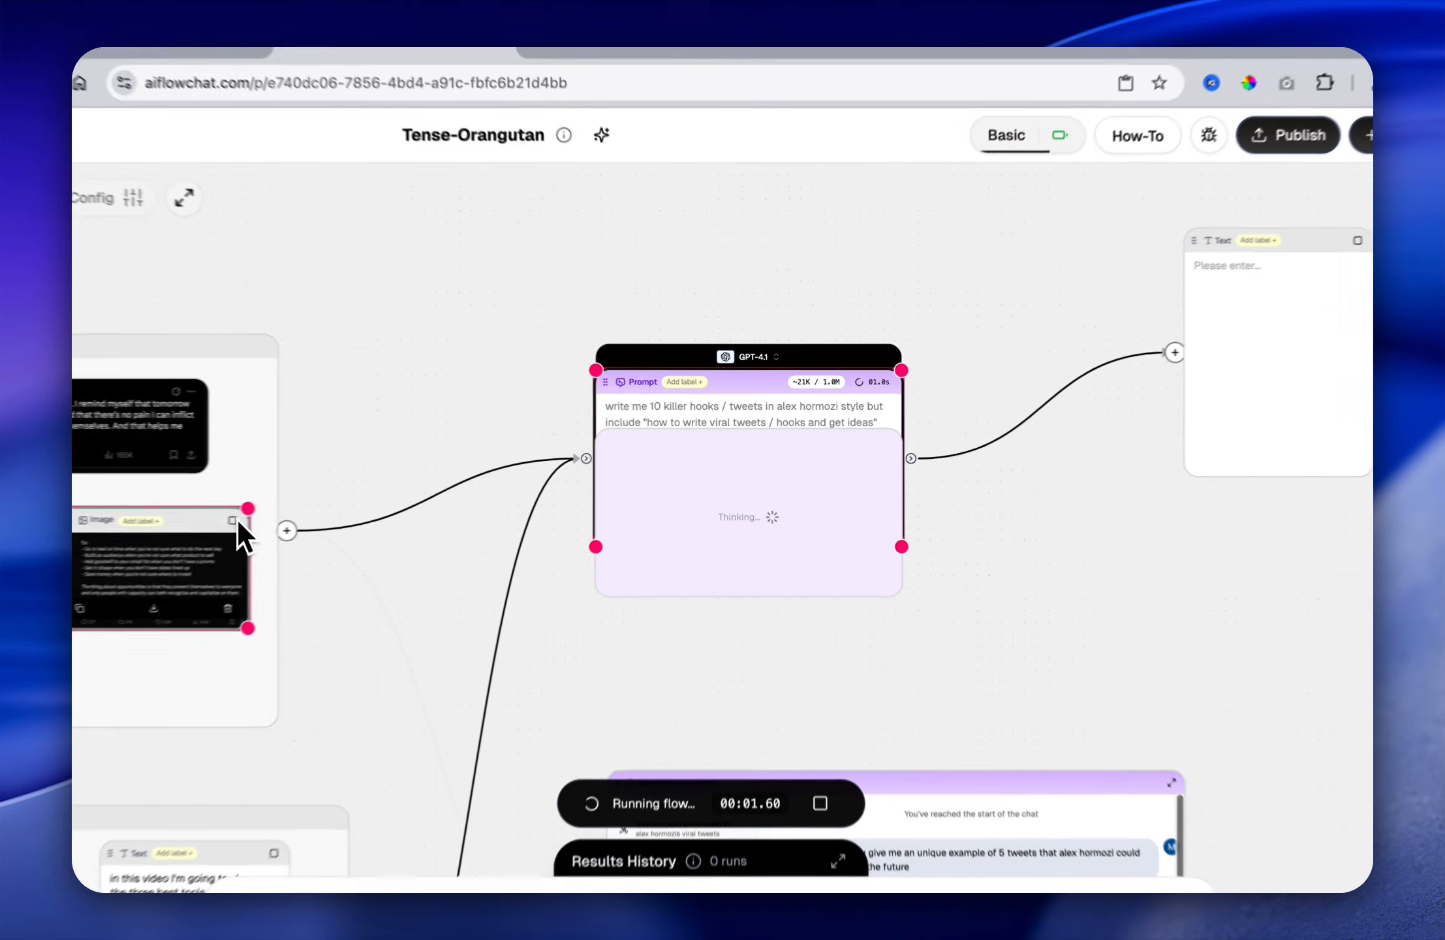
pyautogui.scroll(-3, 424, 408)
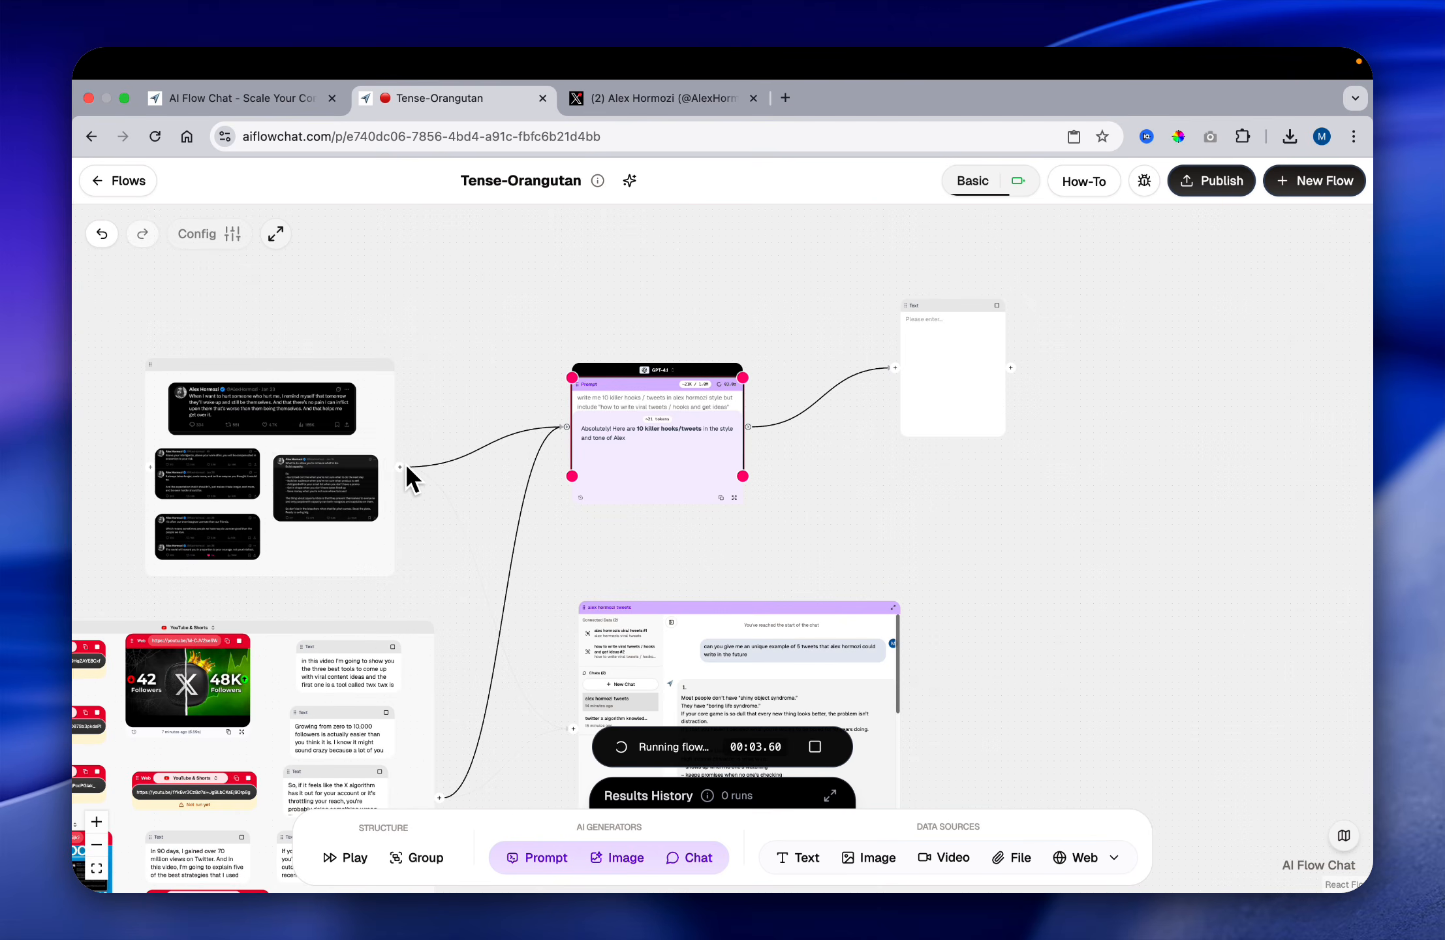
pyautogui.scroll(-3, 431, 483)
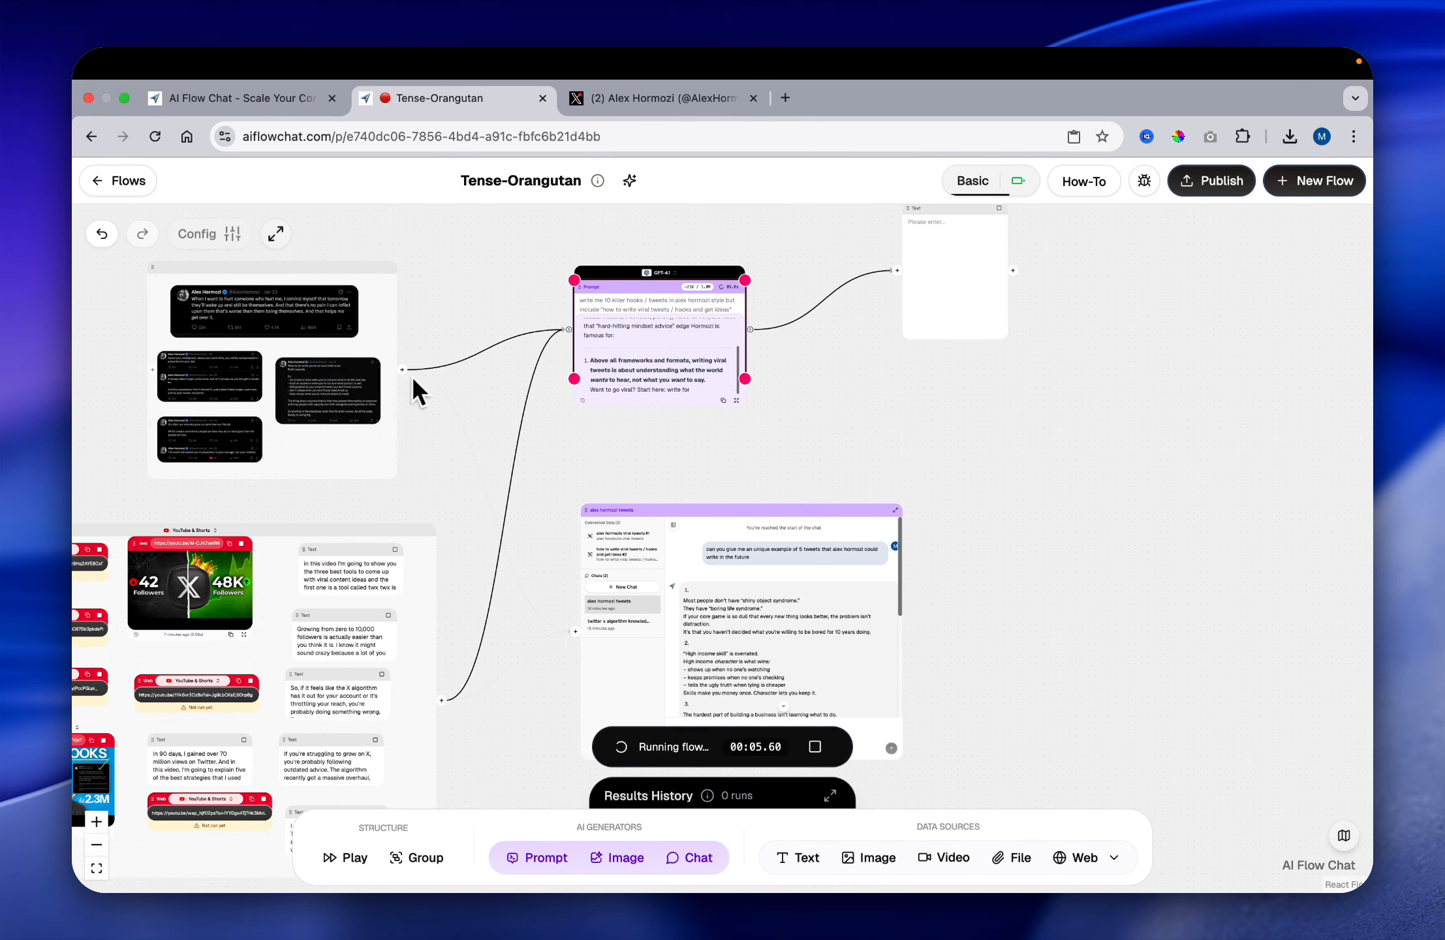
pyautogui.scroll(2, 411, 374)
pyautogui.hscroll(4, 725, 423)
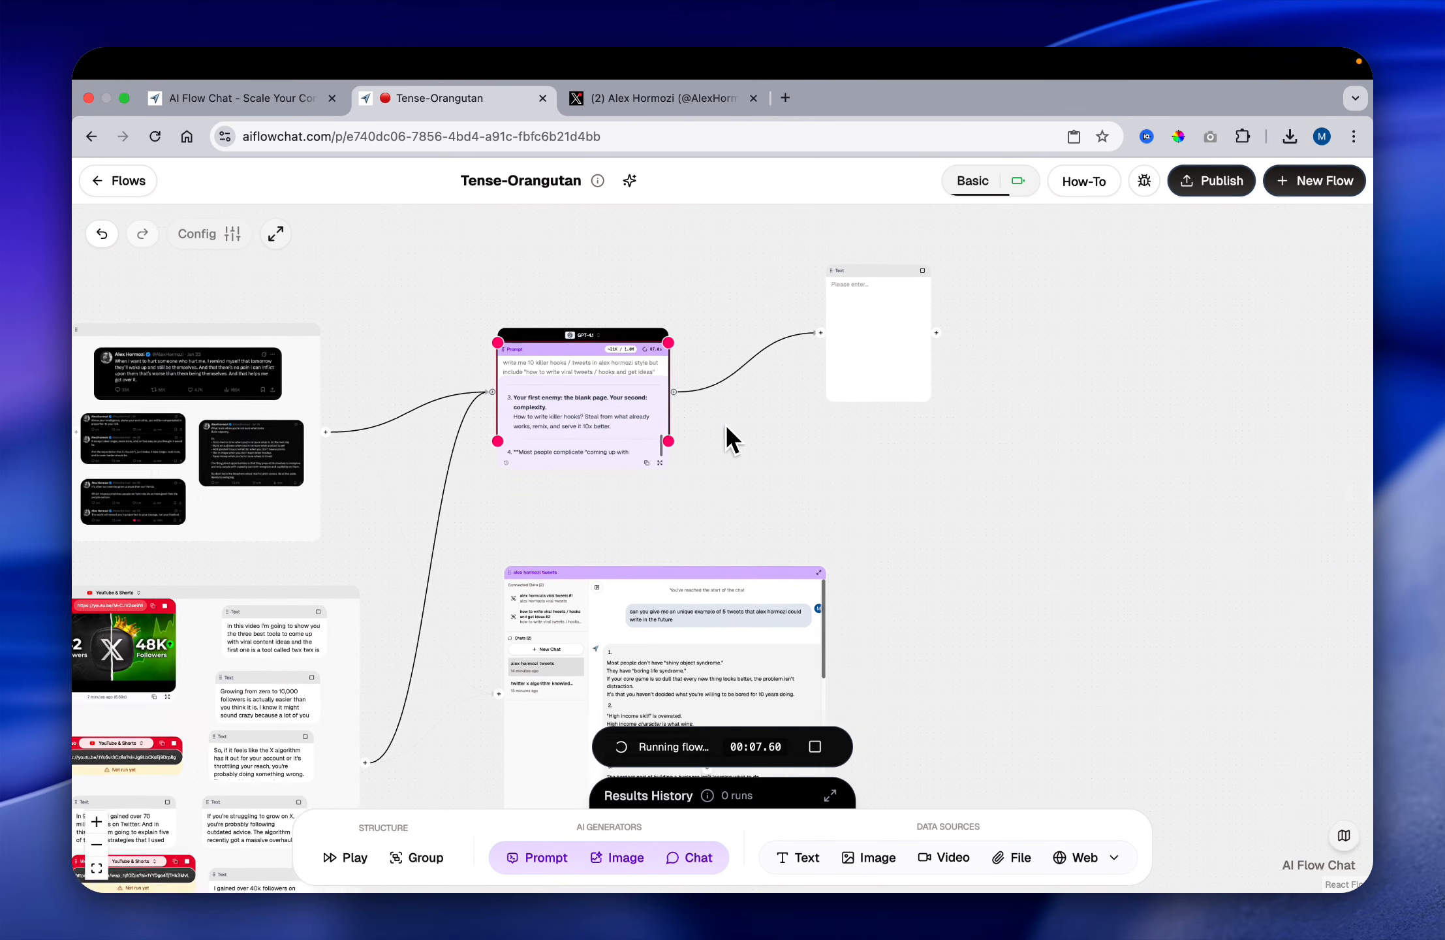
pyautogui.moveTo(807, 442); pyautogui.dragTo(987, 559)
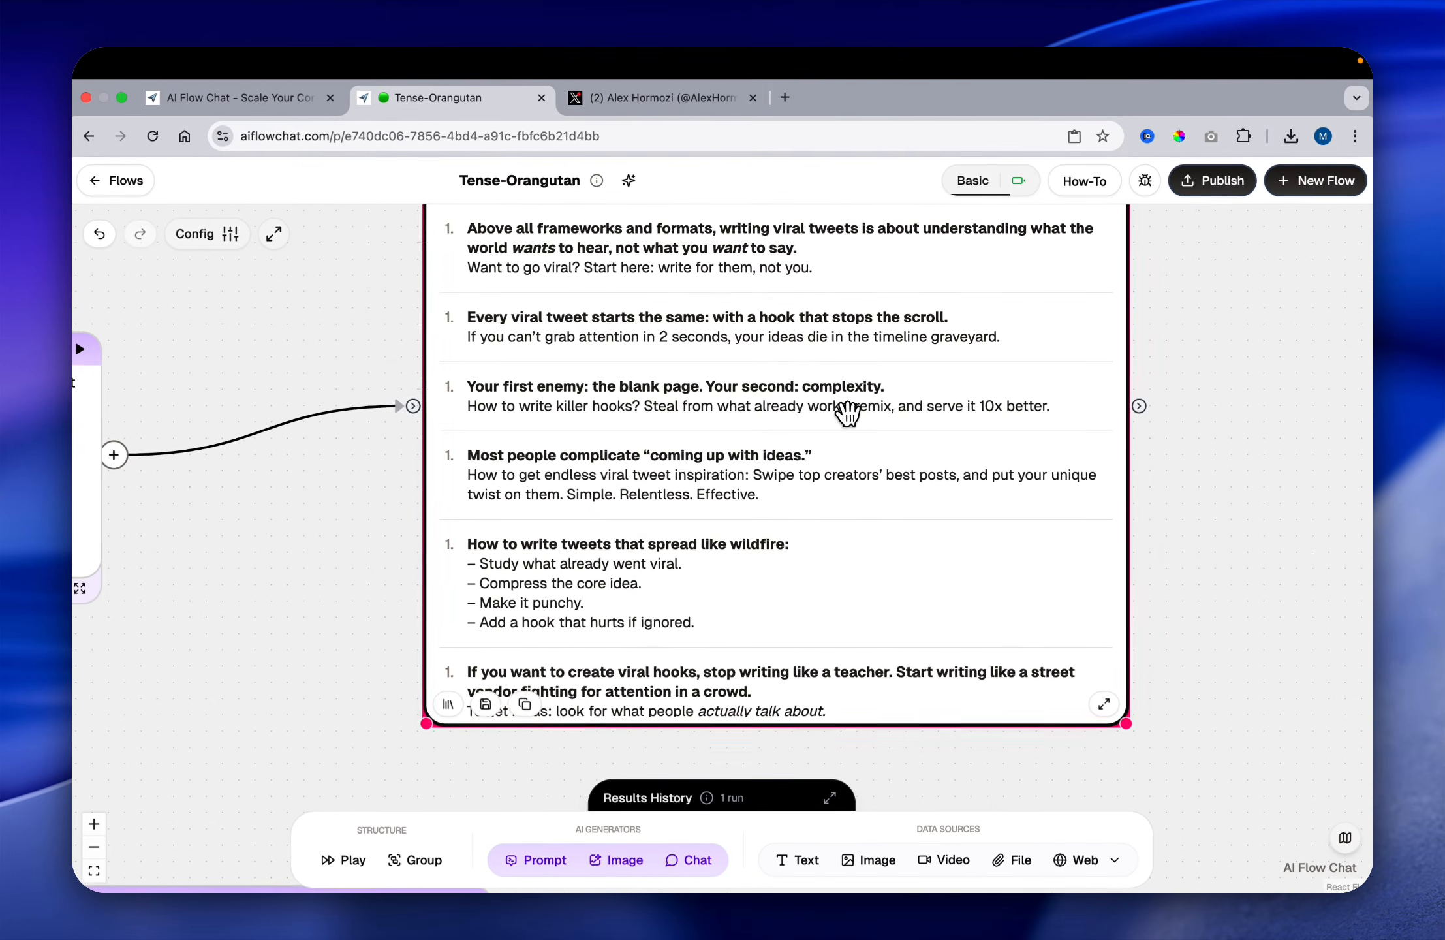
# Step: Read the first generated hooks in the Text node, highlighting the 2-second attention line and "Swipe top creators' best posts"
pyautogui.scroll(3, 846, 413)
pyautogui.scroll(3, 847, 412)
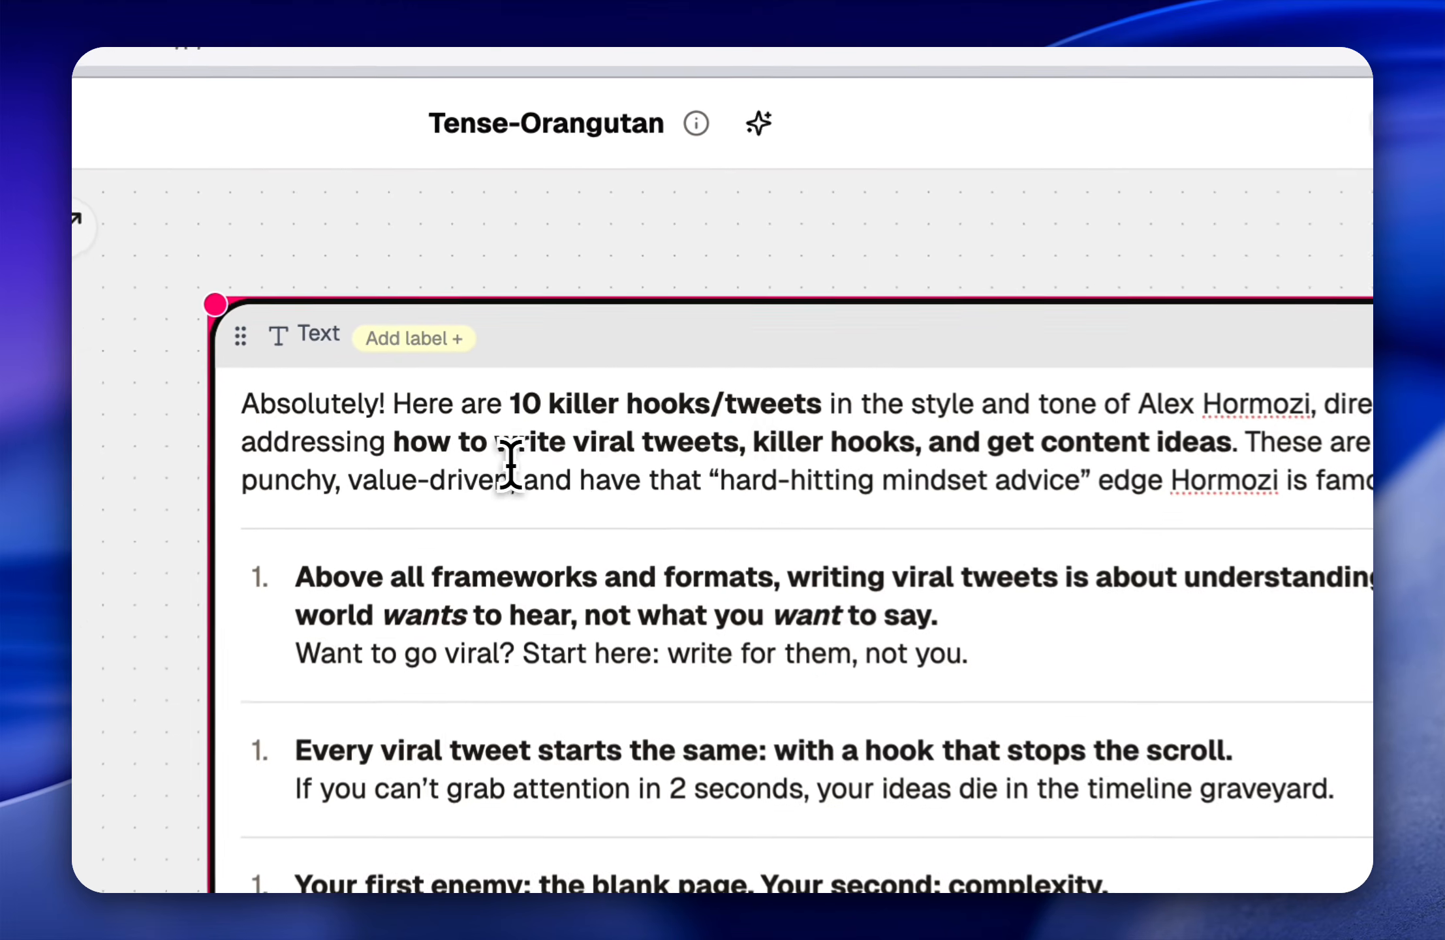
pyautogui.scroll(-5, 886, 412)
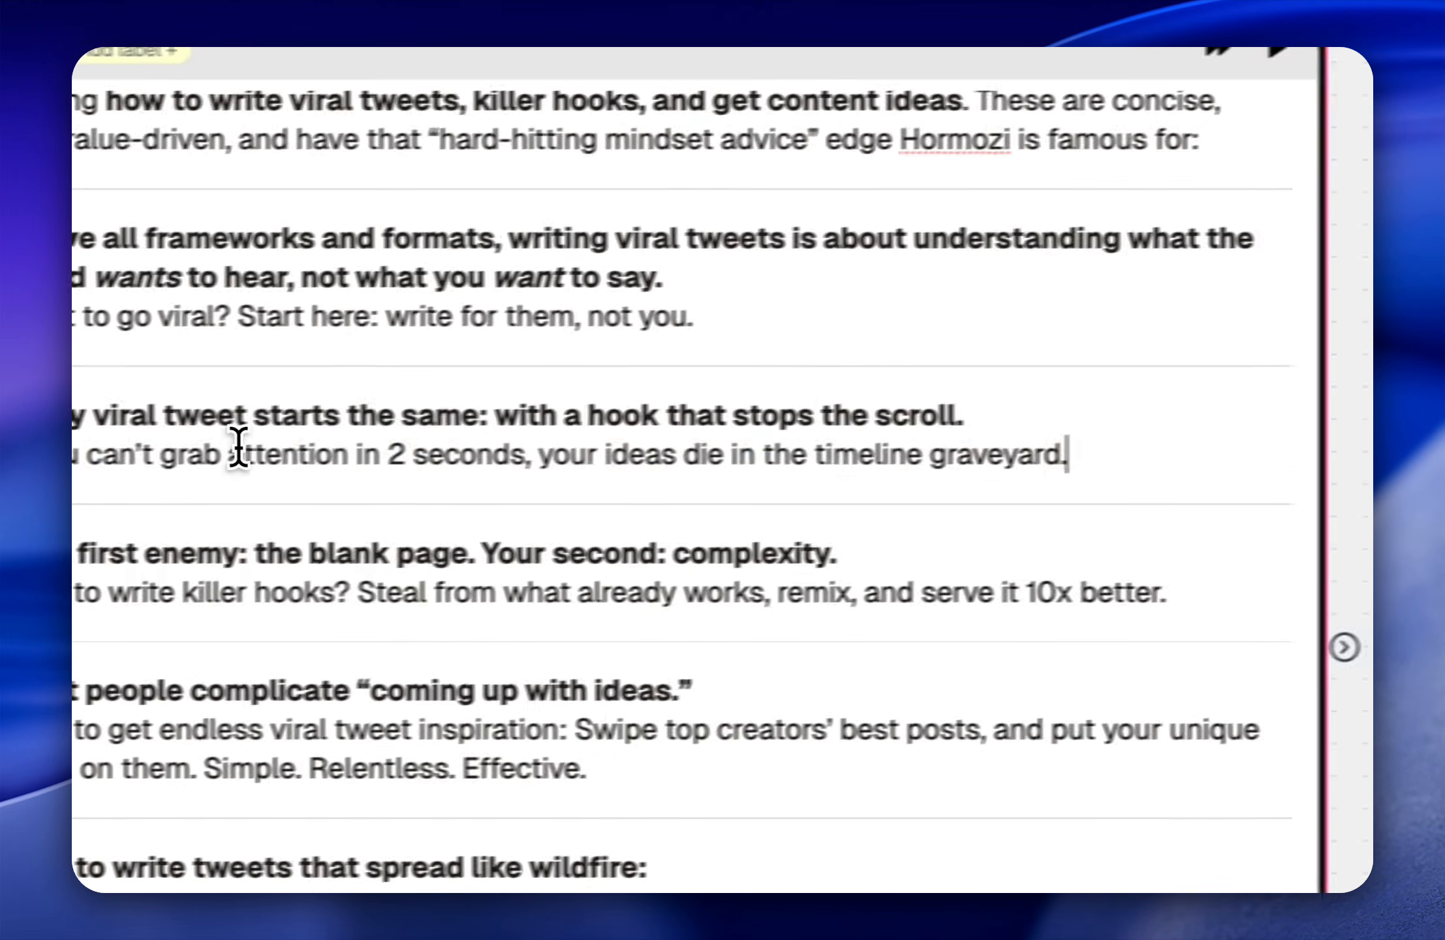
pyautogui.moveTo(239, 447); pyautogui.dragTo(458, 440)
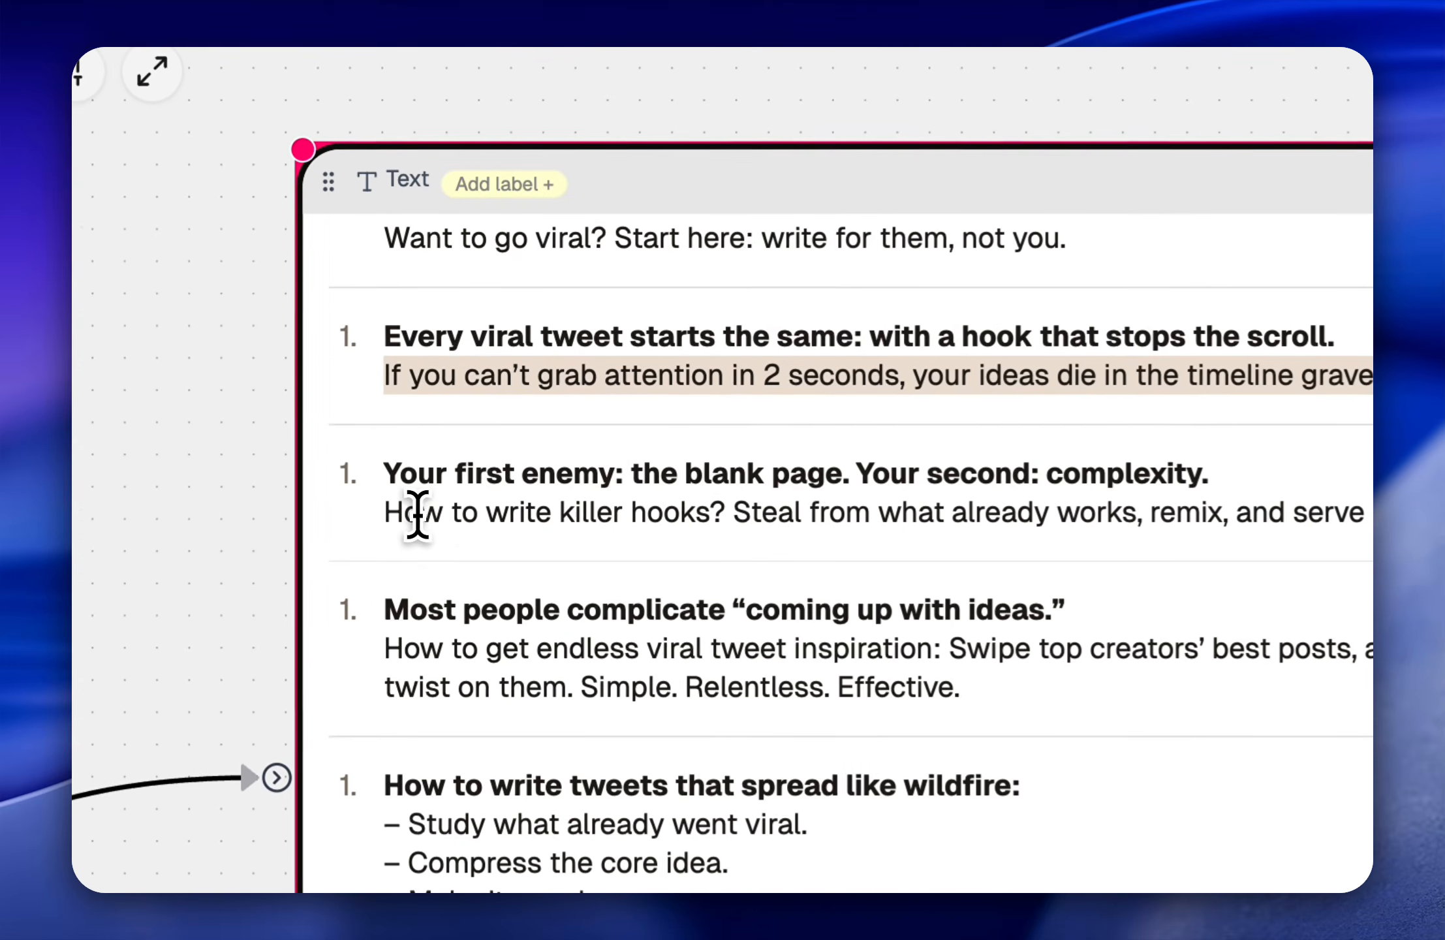
pyautogui.click(394, 459)
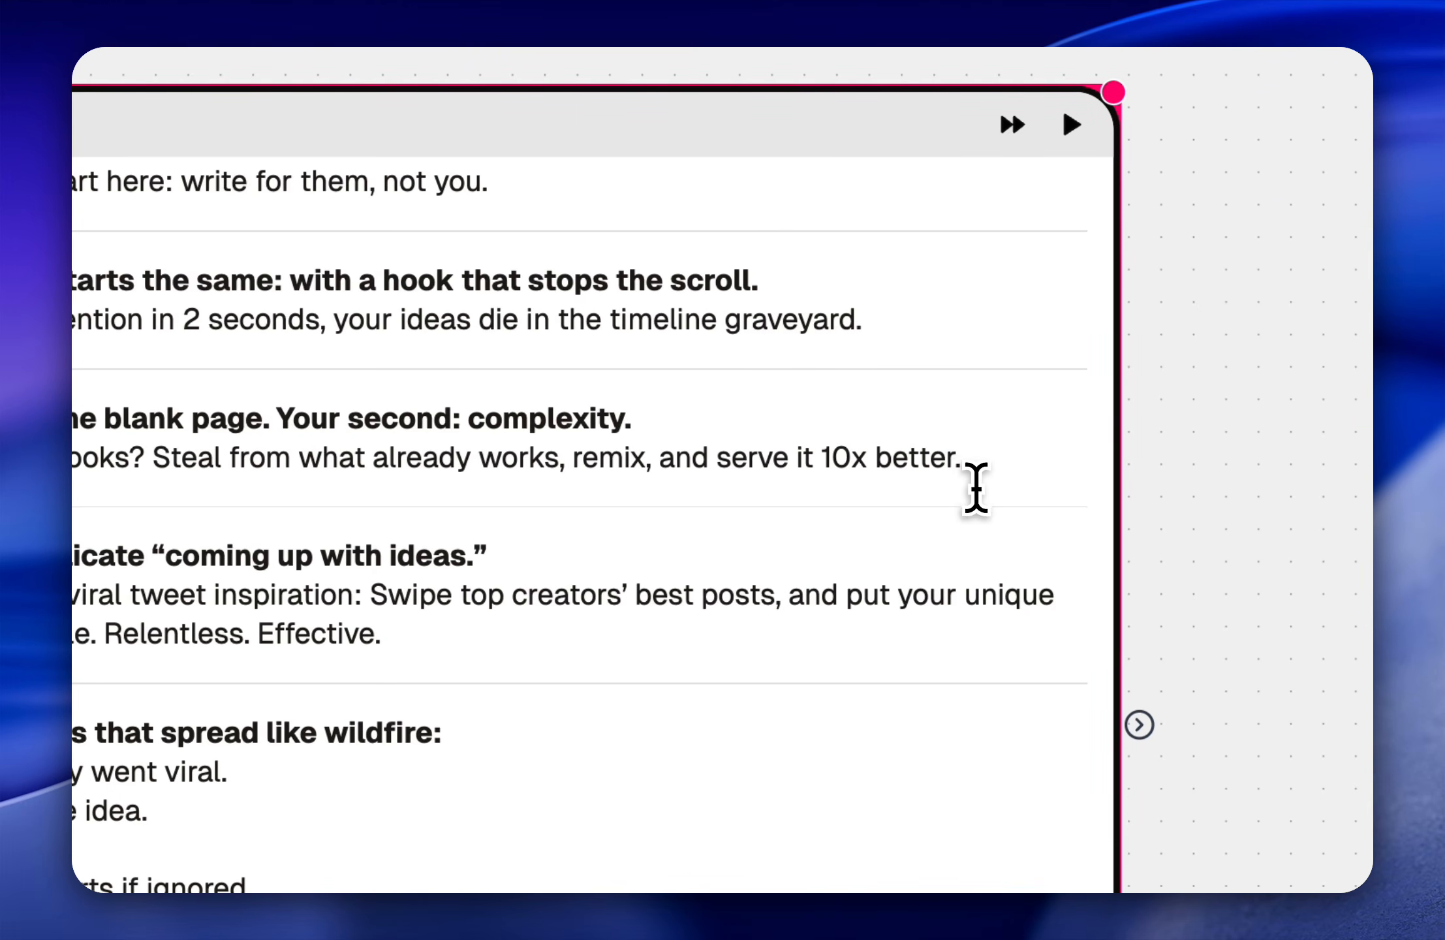
pyautogui.scroll(-3, 630, 552)
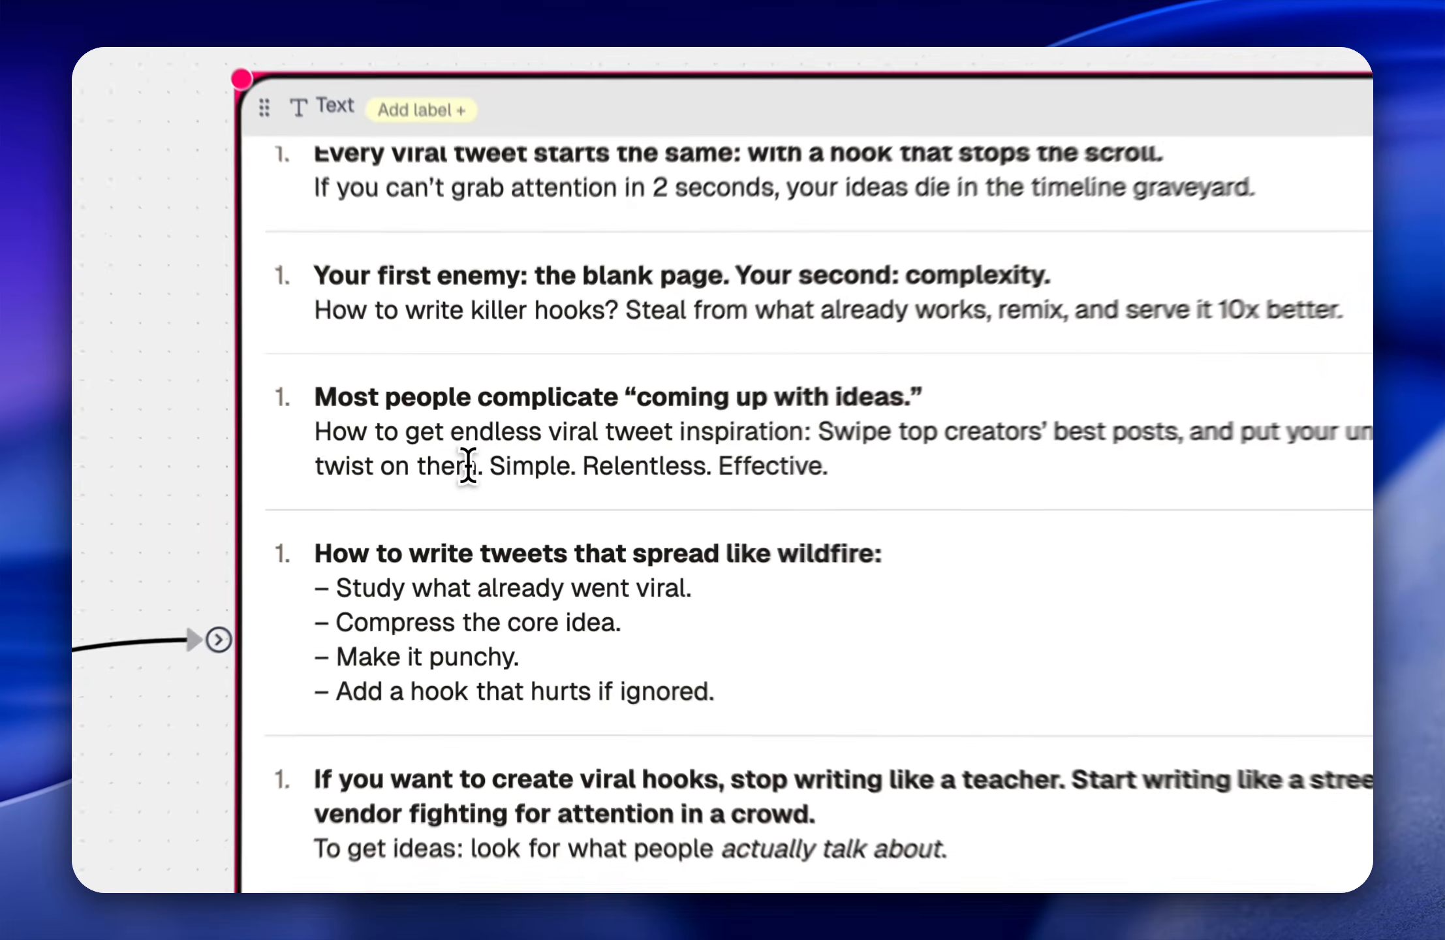
pyautogui.click(468, 465)
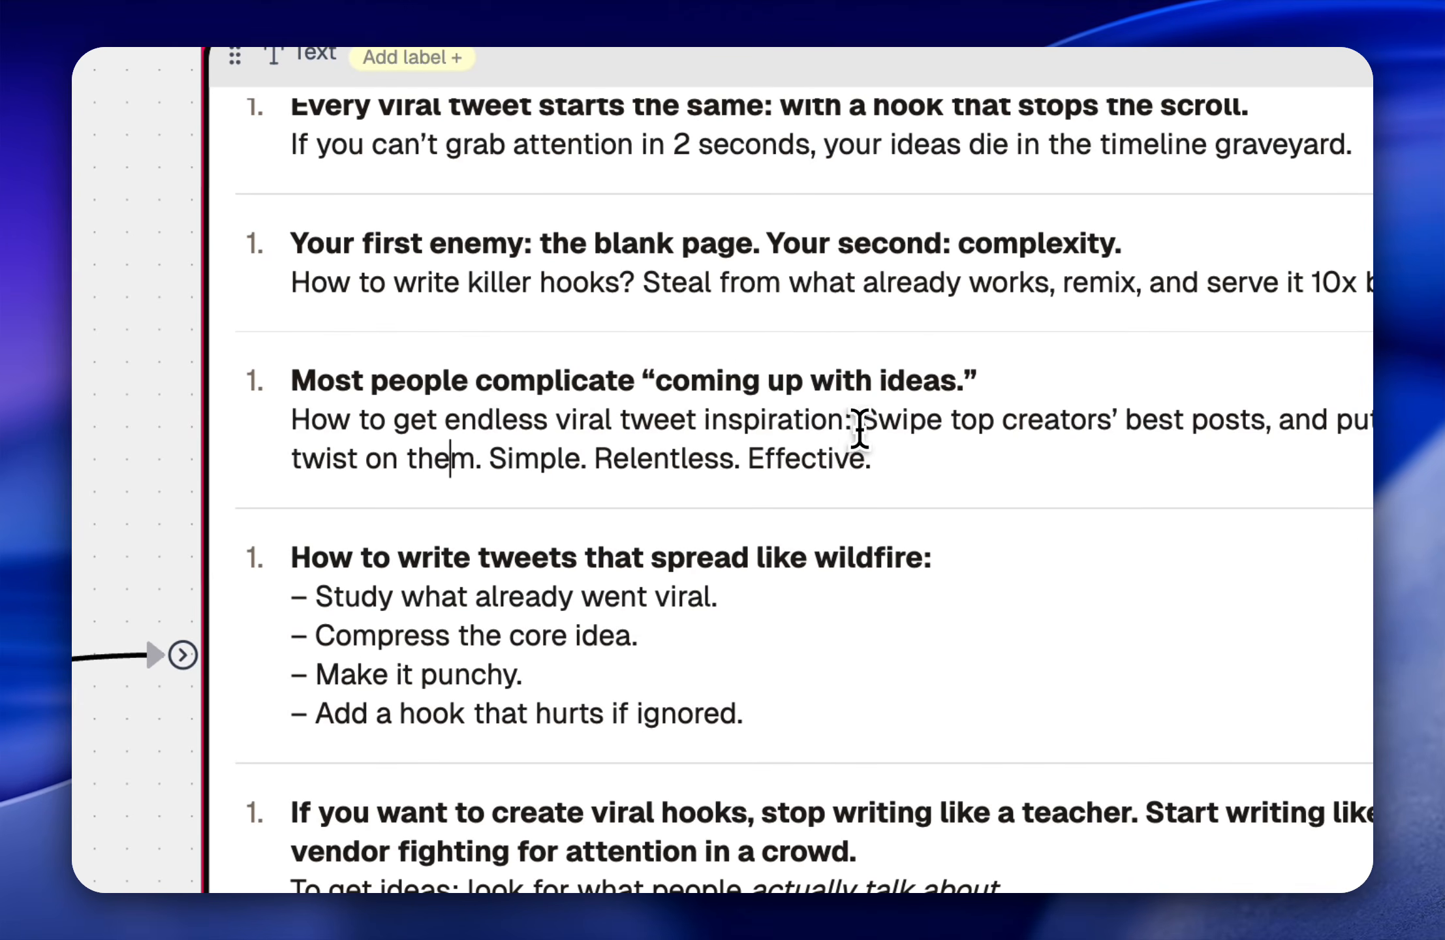
pyautogui.moveTo(1029, 420); pyautogui.dragTo(1267, 424)
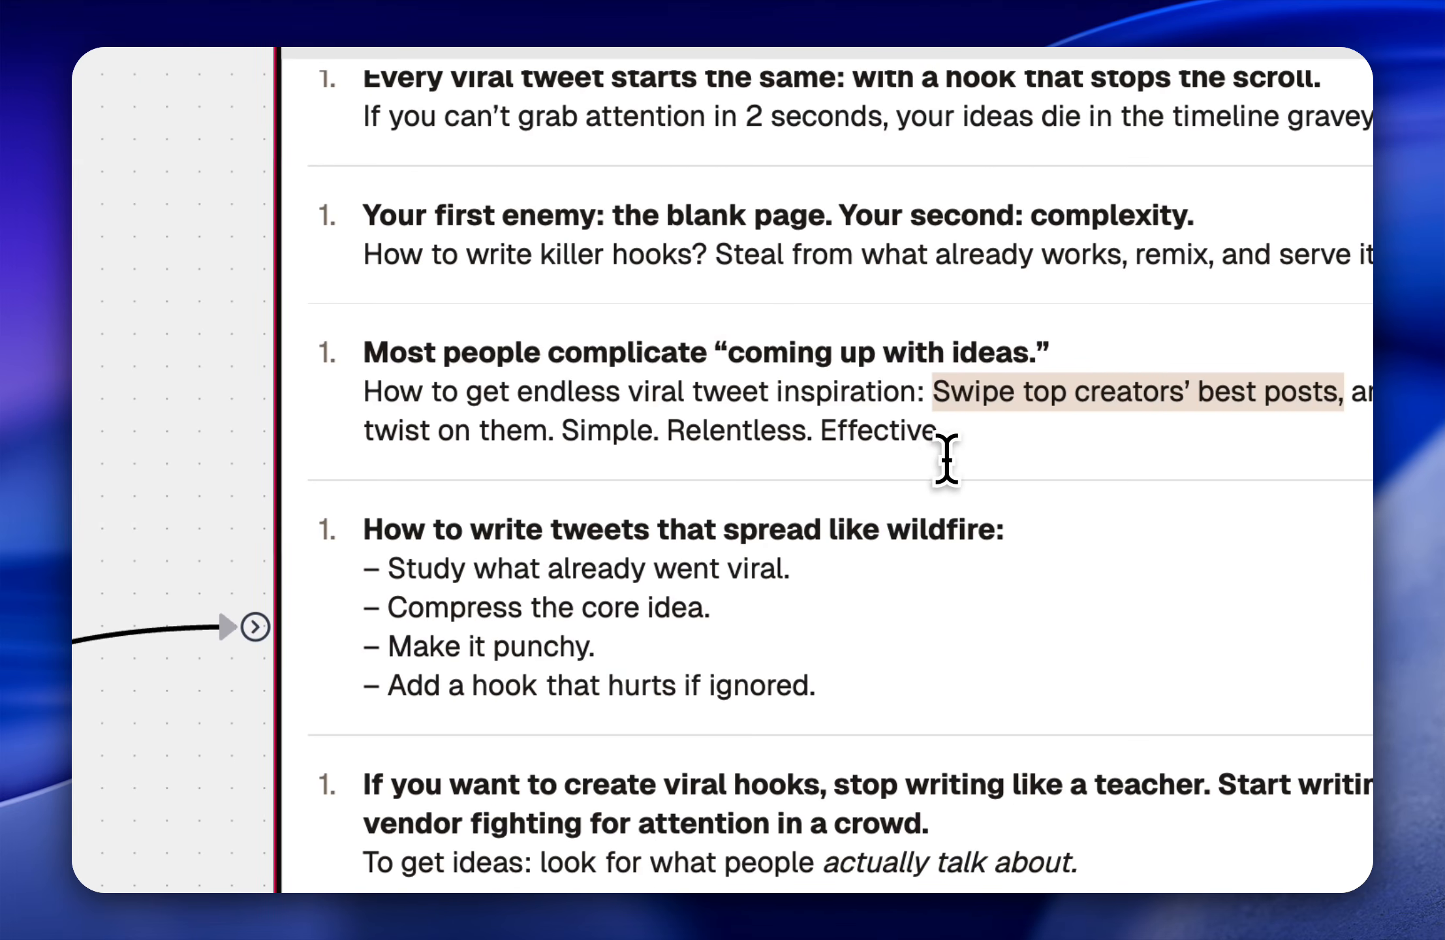
# Step: Read the remaining generated hooks in the Text node, from the street vendor hook onward
pyautogui.scroll(-5, 946, 457)
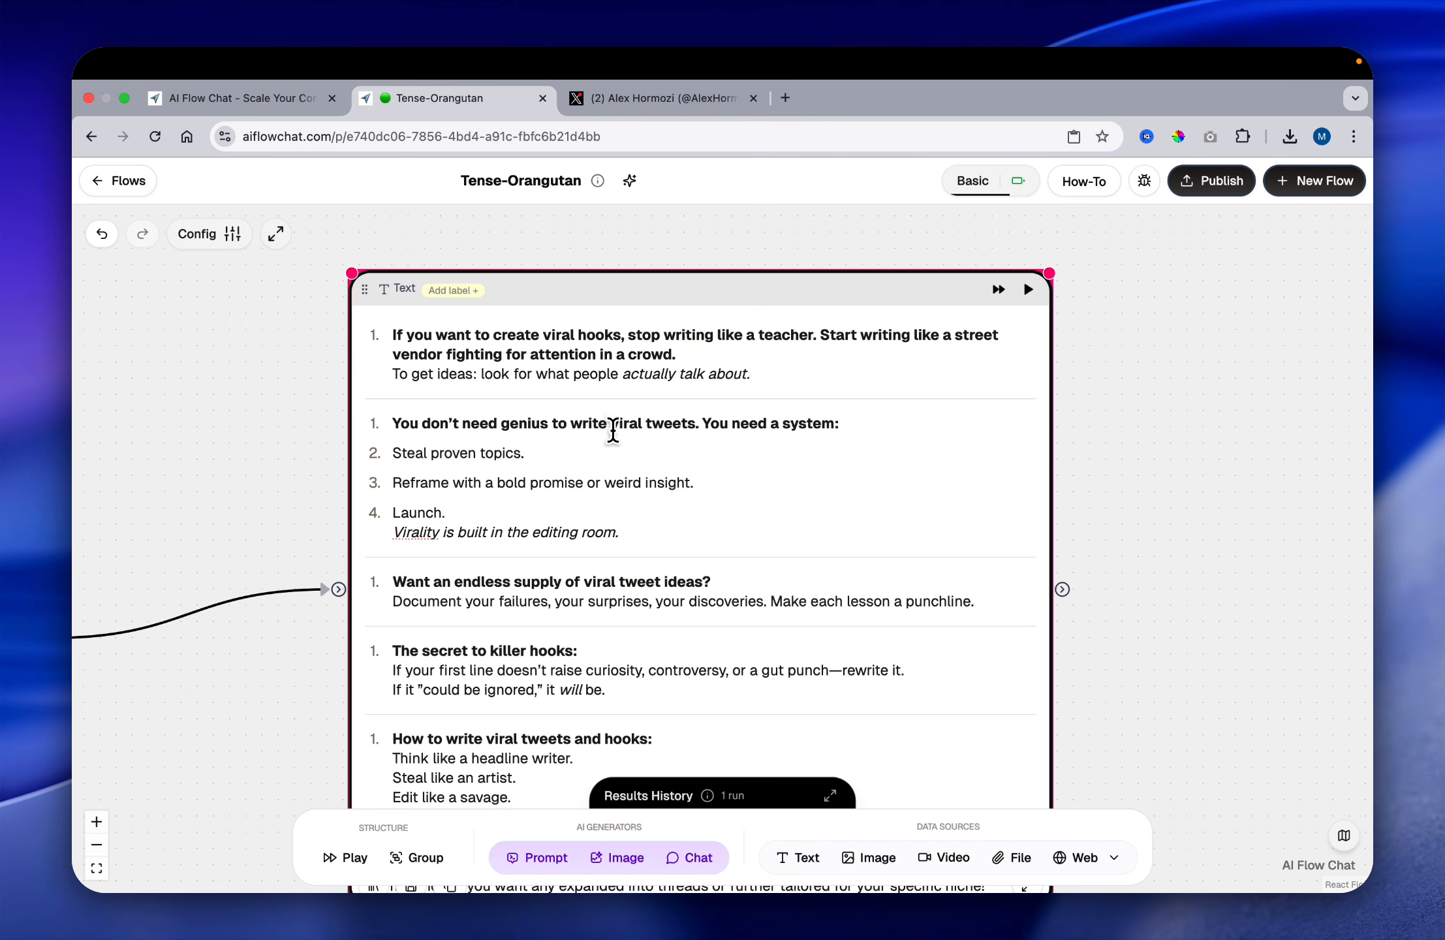
pyautogui.scroll(2, 614, 448)
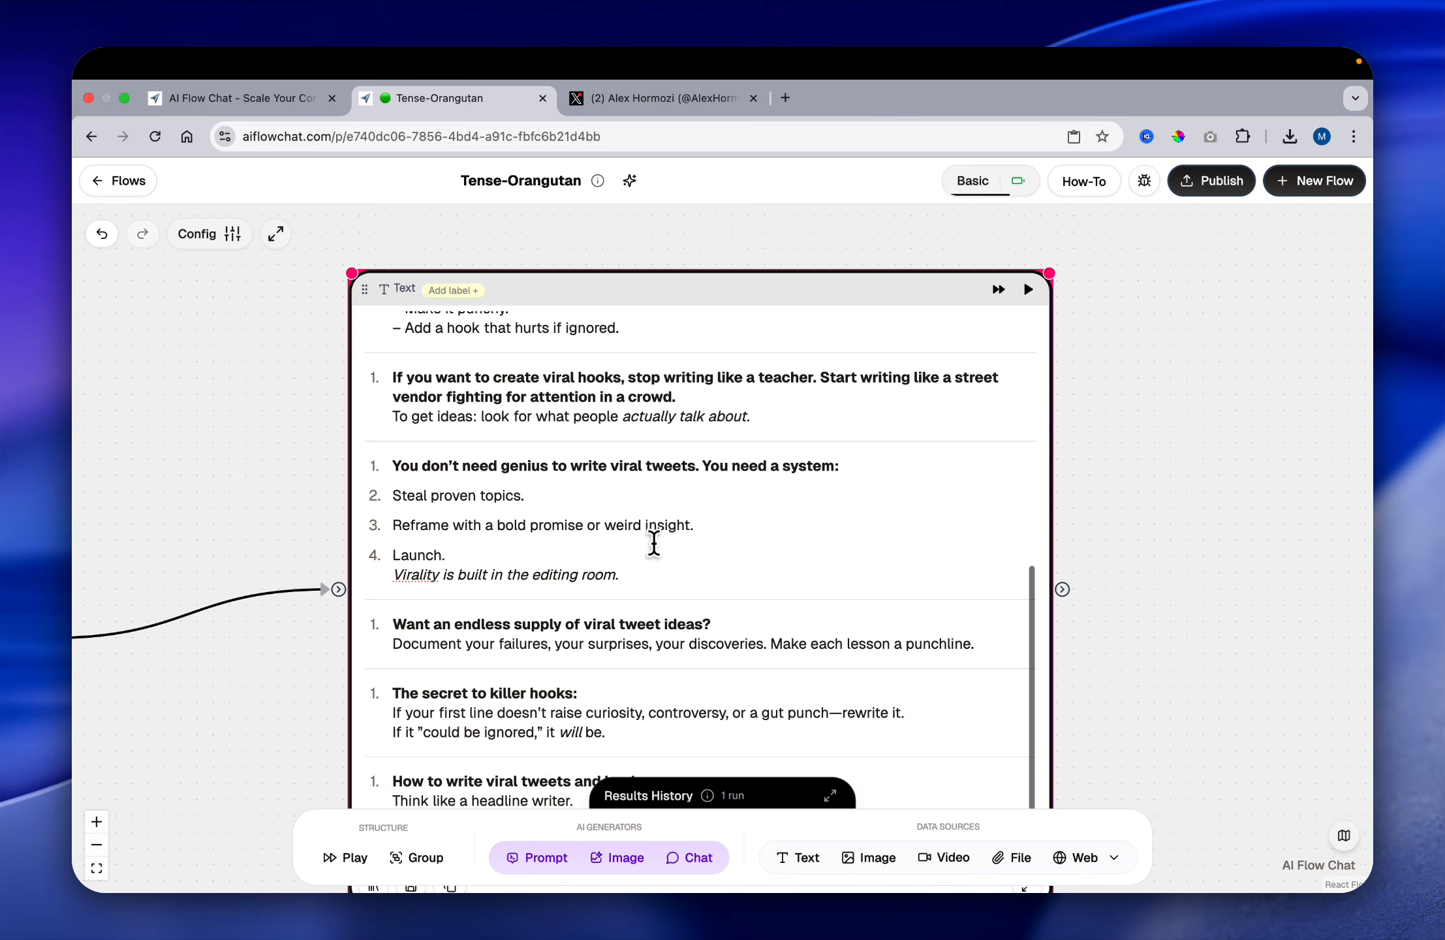
pyautogui.scroll(-2, 655, 539)
pyautogui.scroll(10, 663, 563)
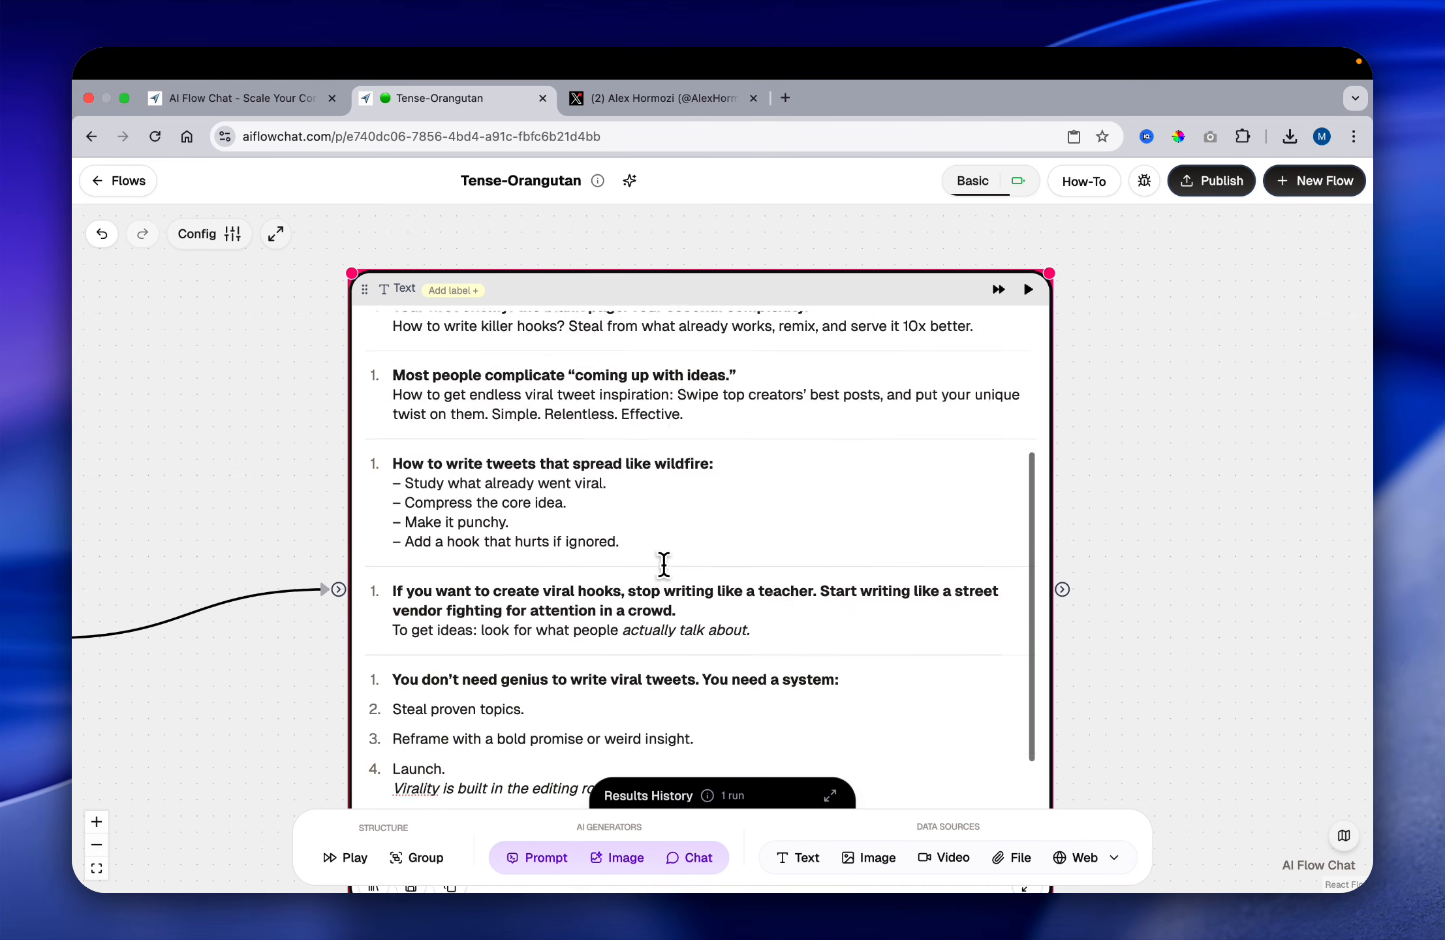
pyautogui.scroll(-3, 804, 283)
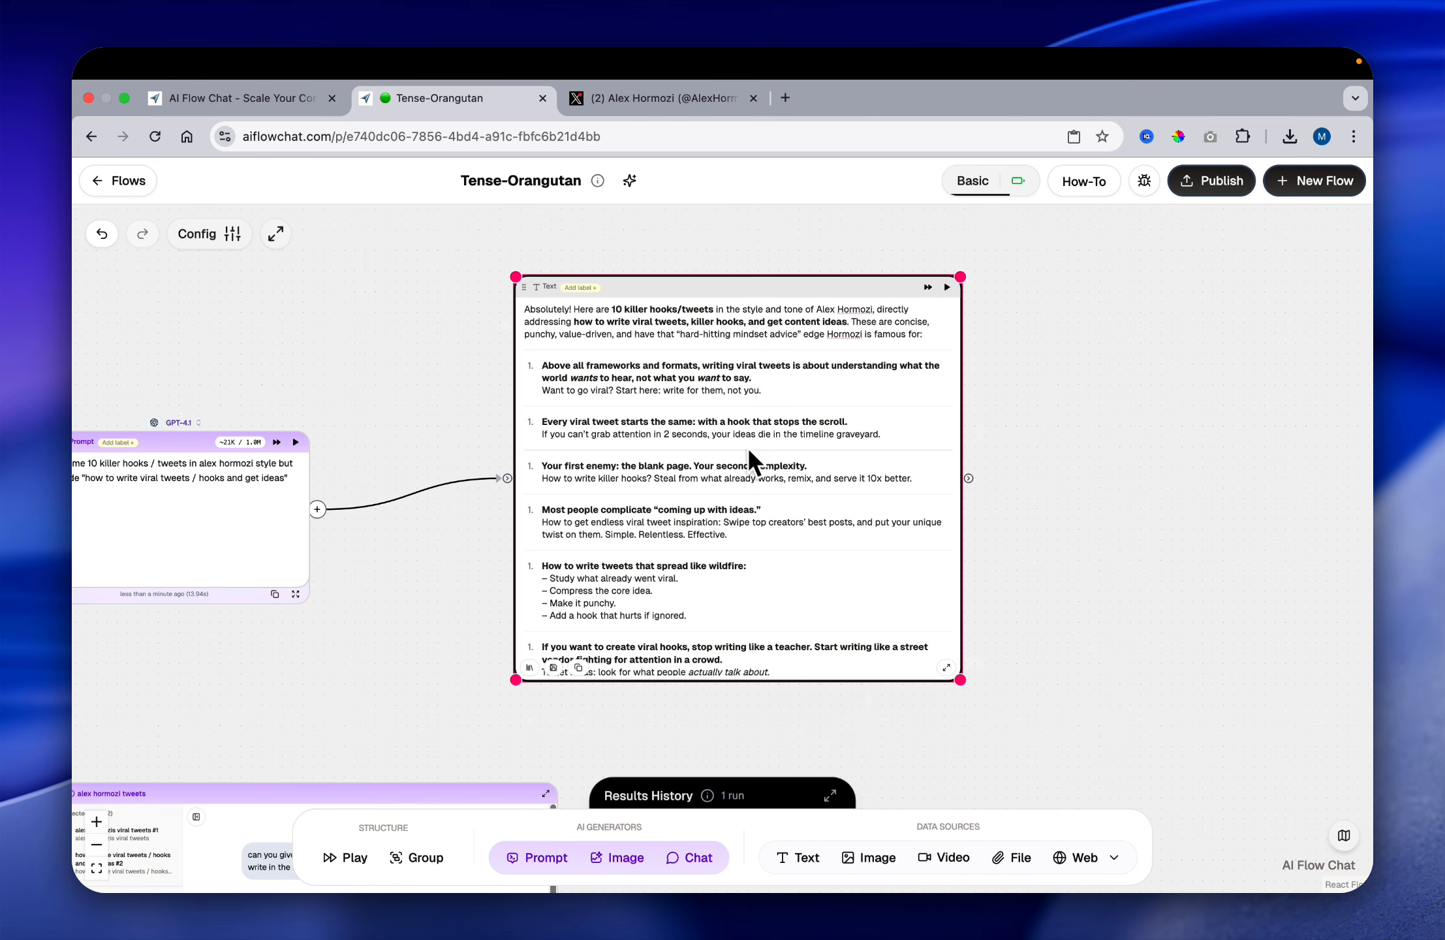
# Step: Delete the quoted phrase "how to write viral tweets / hooks and get ideas" from the prompt, keeping everything through "but include"
pyautogui.hscroll(-6, 458, 490)
pyautogui.hscroll(1, 452, 490)
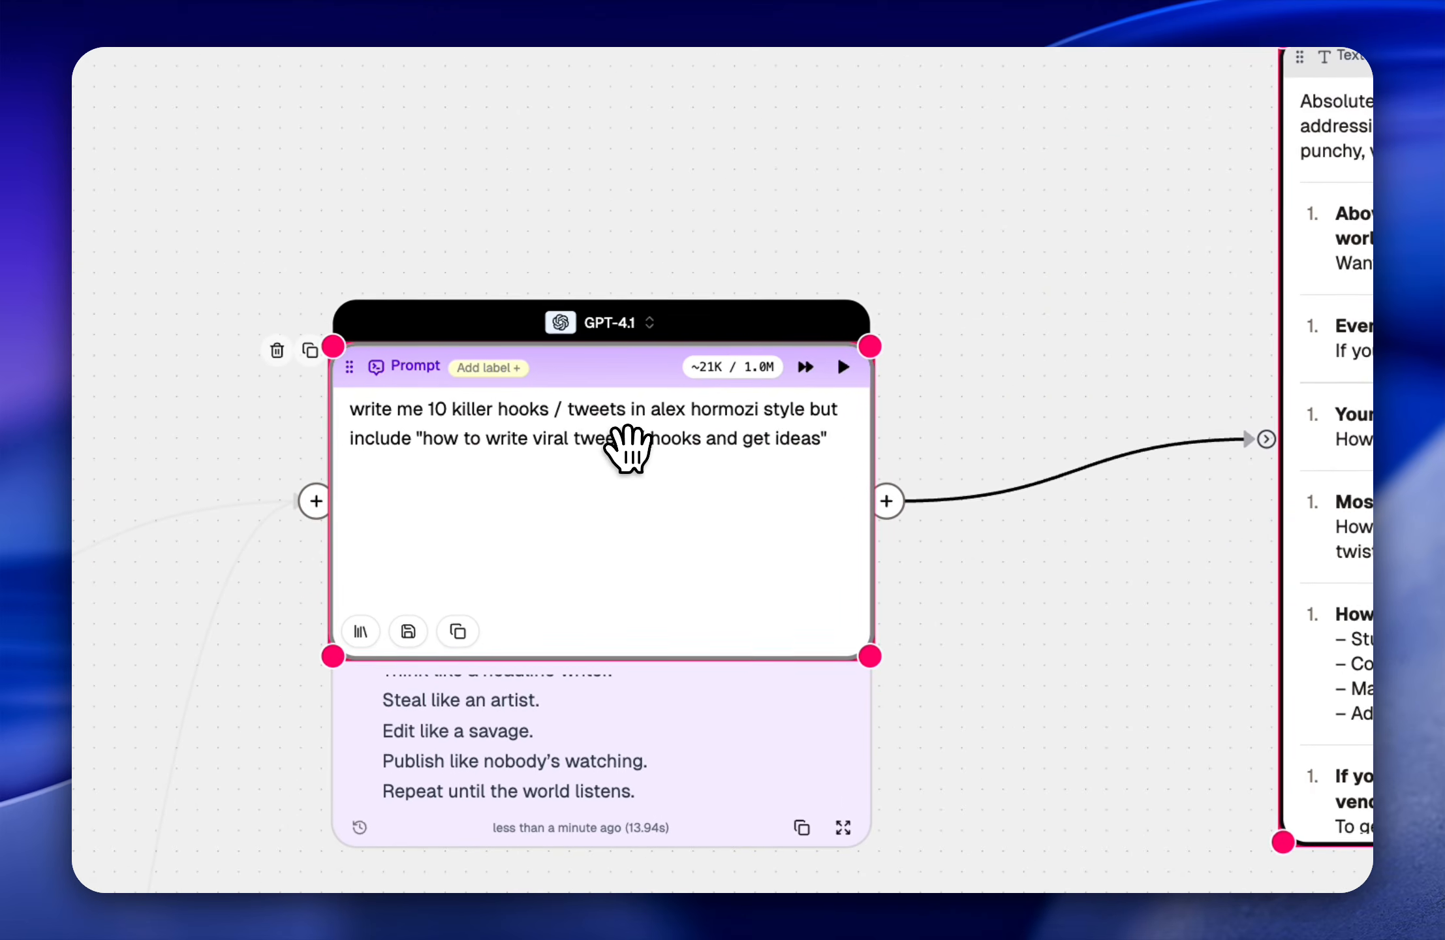
pyautogui.click(653, 481)
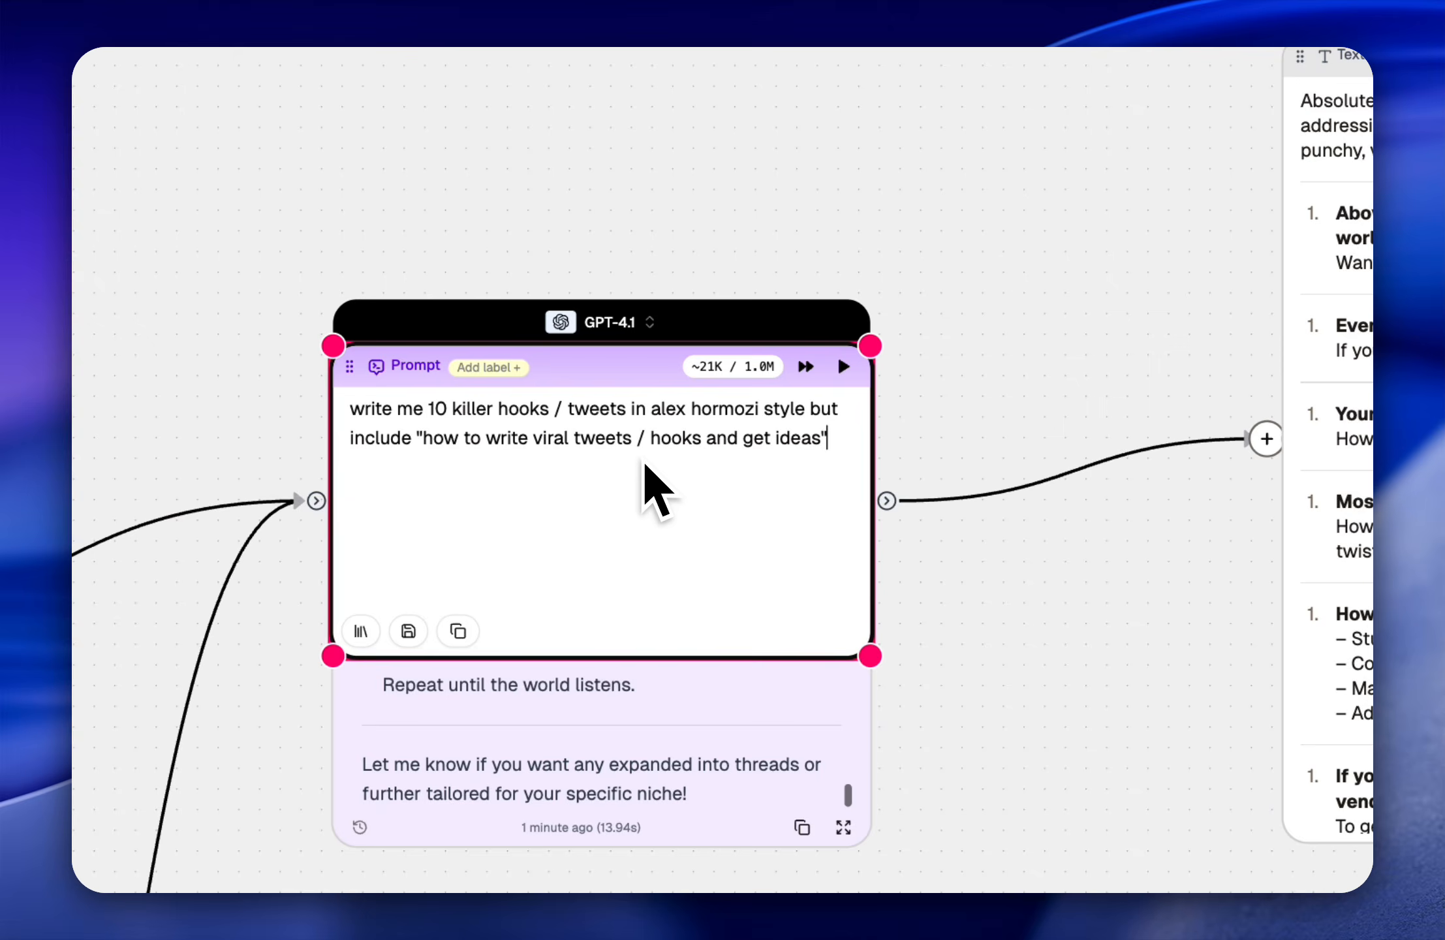
pyautogui.hscroll(1, 953, 435)
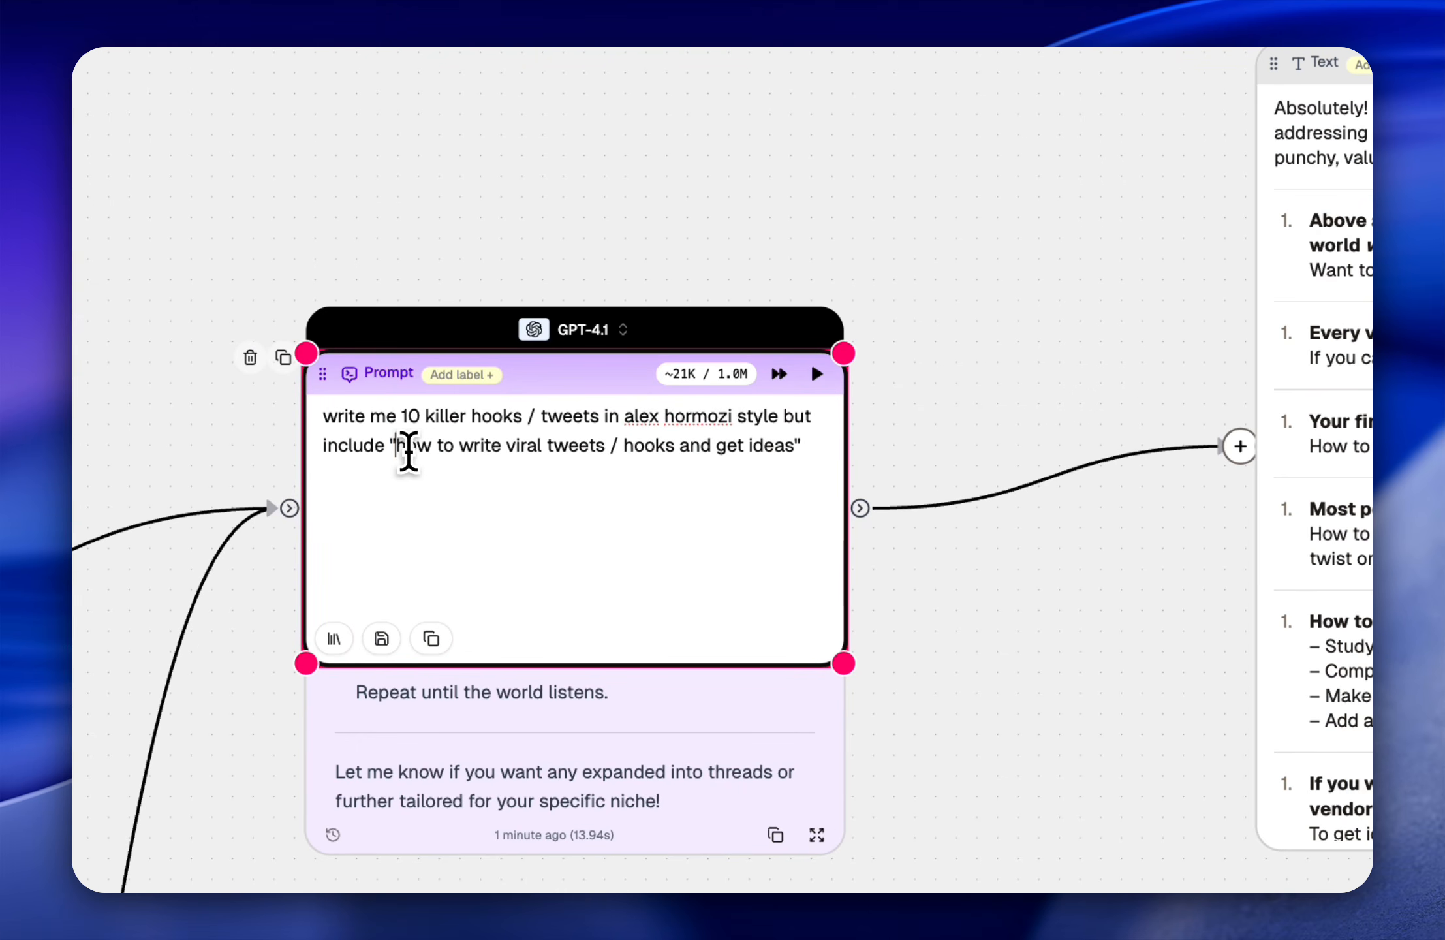
pyautogui.moveTo(402, 448); pyautogui.dragTo(794, 450)
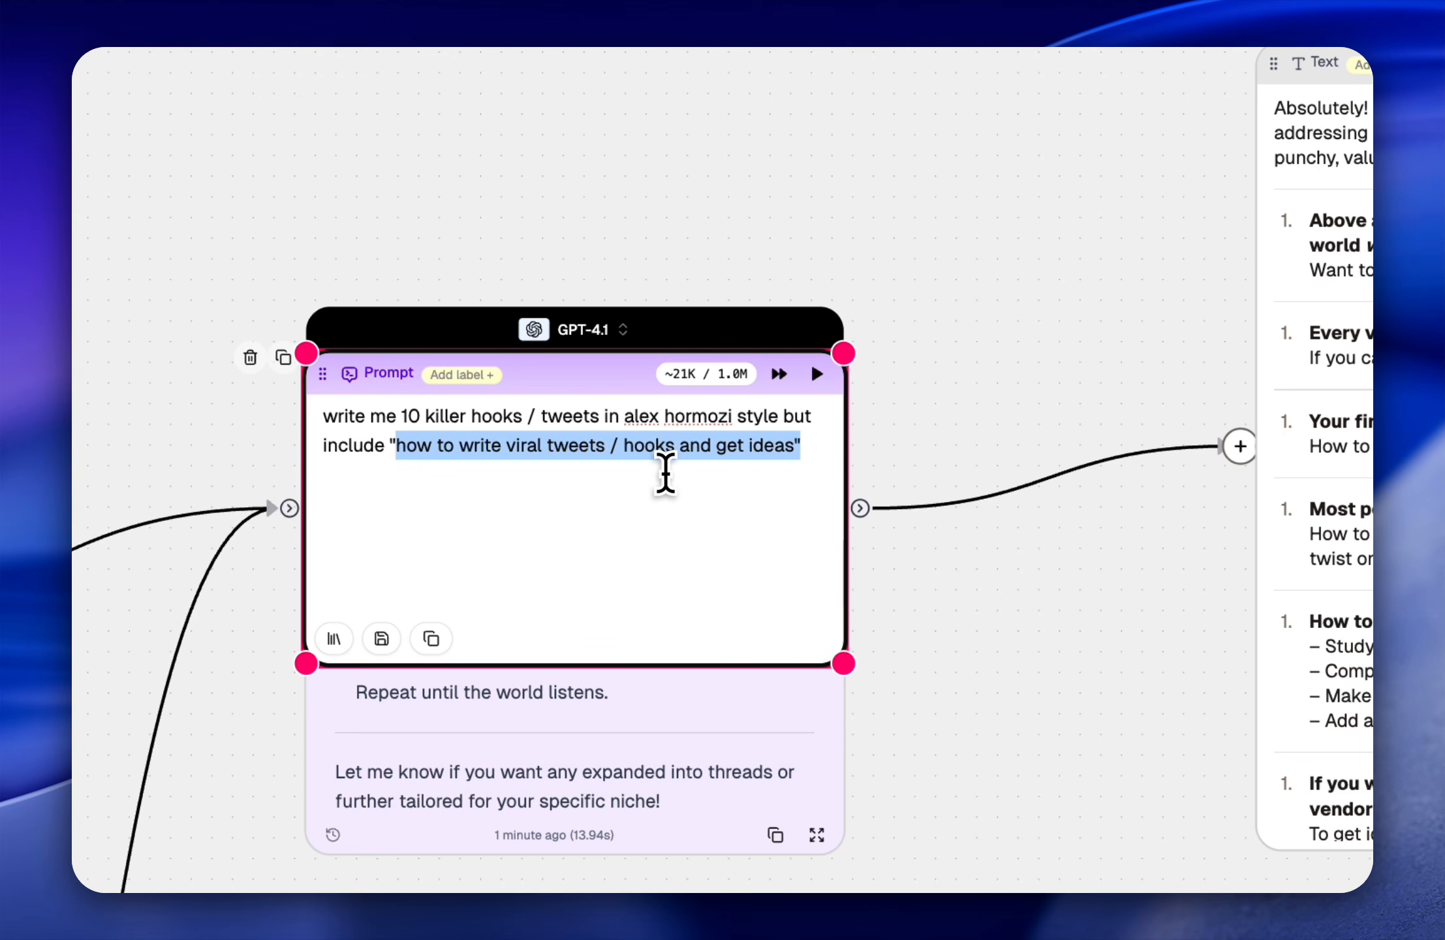
pyautogui.click(602, 450)
pyautogui.moveTo(603, 450); pyautogui.dragTo(420, 460)
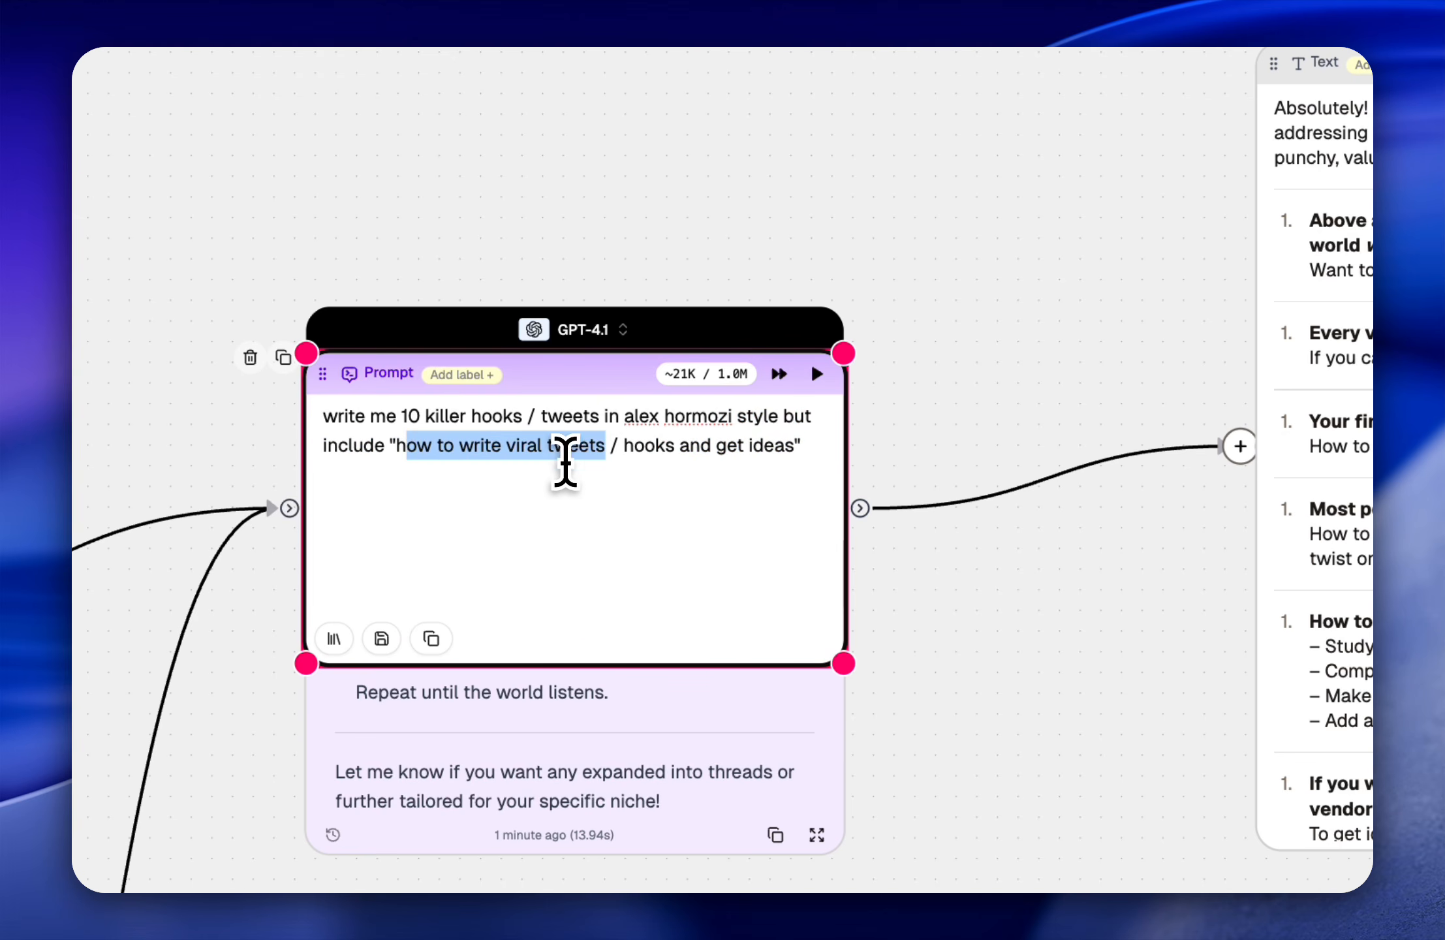
pyautogui.hscroll(5, 1113, 484)
pyautogui.hscroll(-5, 543, 539)
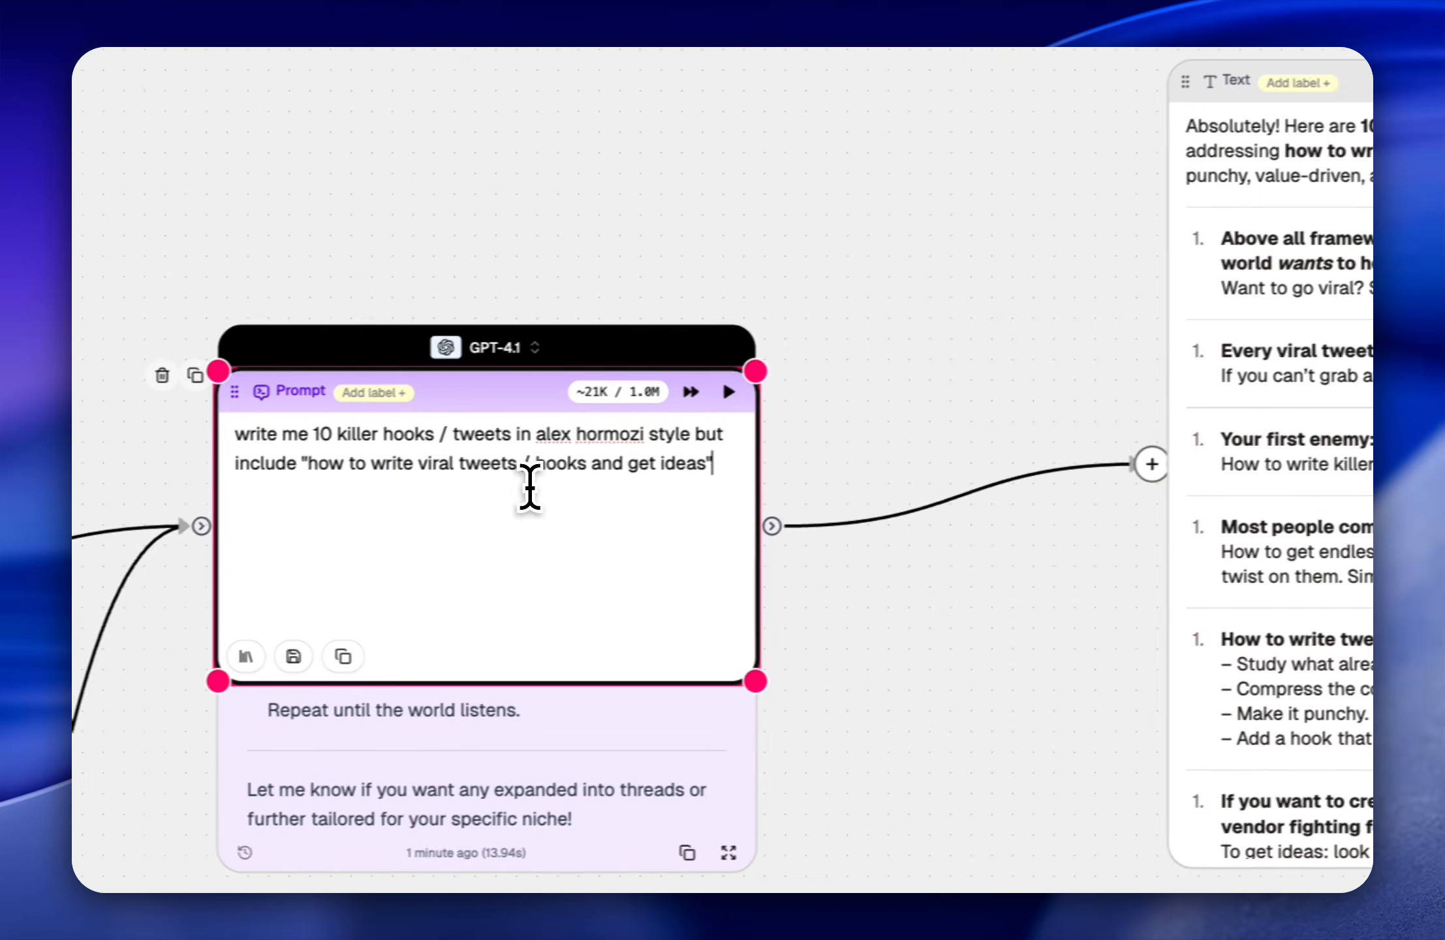
pyautogui.moveTo(374, 458); pyautogui.dragTo(885, 496)
pyautogui.press('BackSpace')
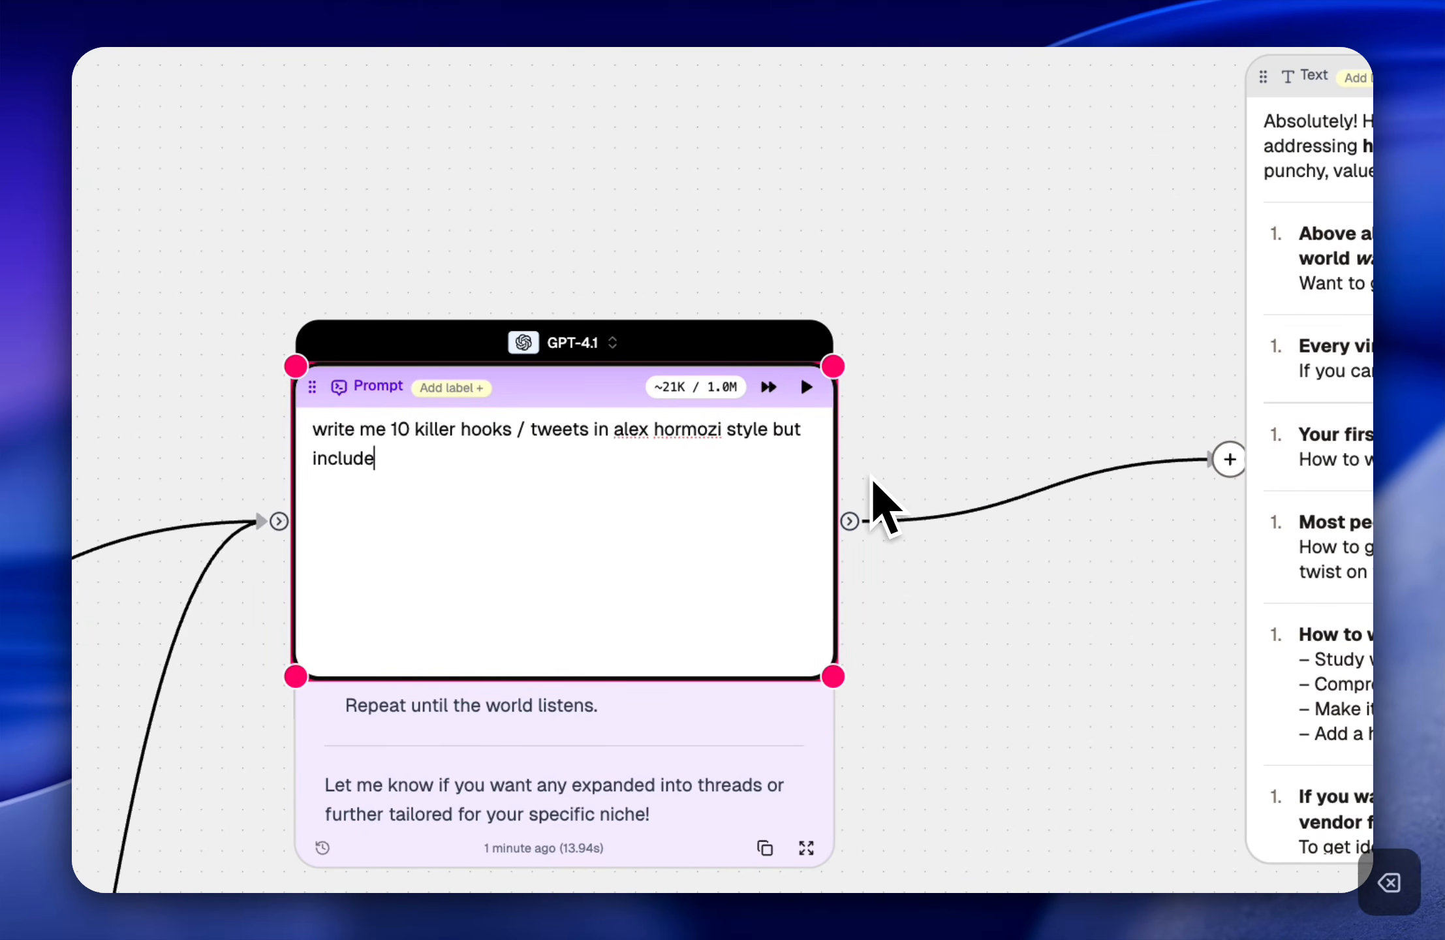
# Step: Clear all the generated text from the Text node connected to the prompt's output
pyautogui.hscroll(6, 1136, 413)
pyautogui.click(1113, 412)
pyautogui.press('super+a')
pyautogui.press('BackSpace')
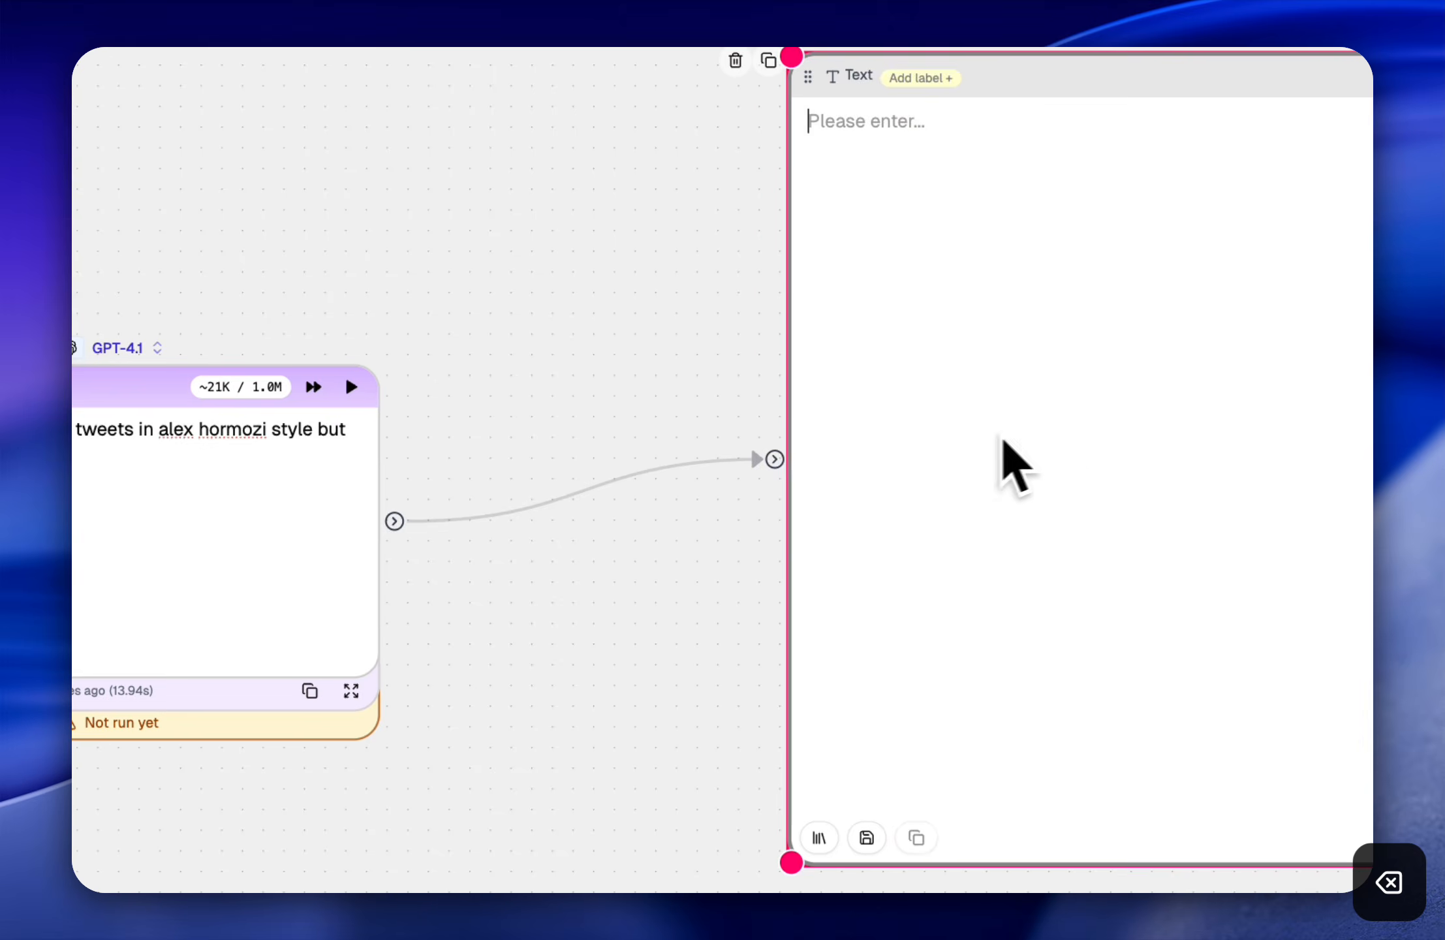
# Step: Run the flow again with the shortened prompt and bring the Text node's new output into view
pyautogui.hscroll(-6, 757, 490)
pyautogui.click(506, 515)
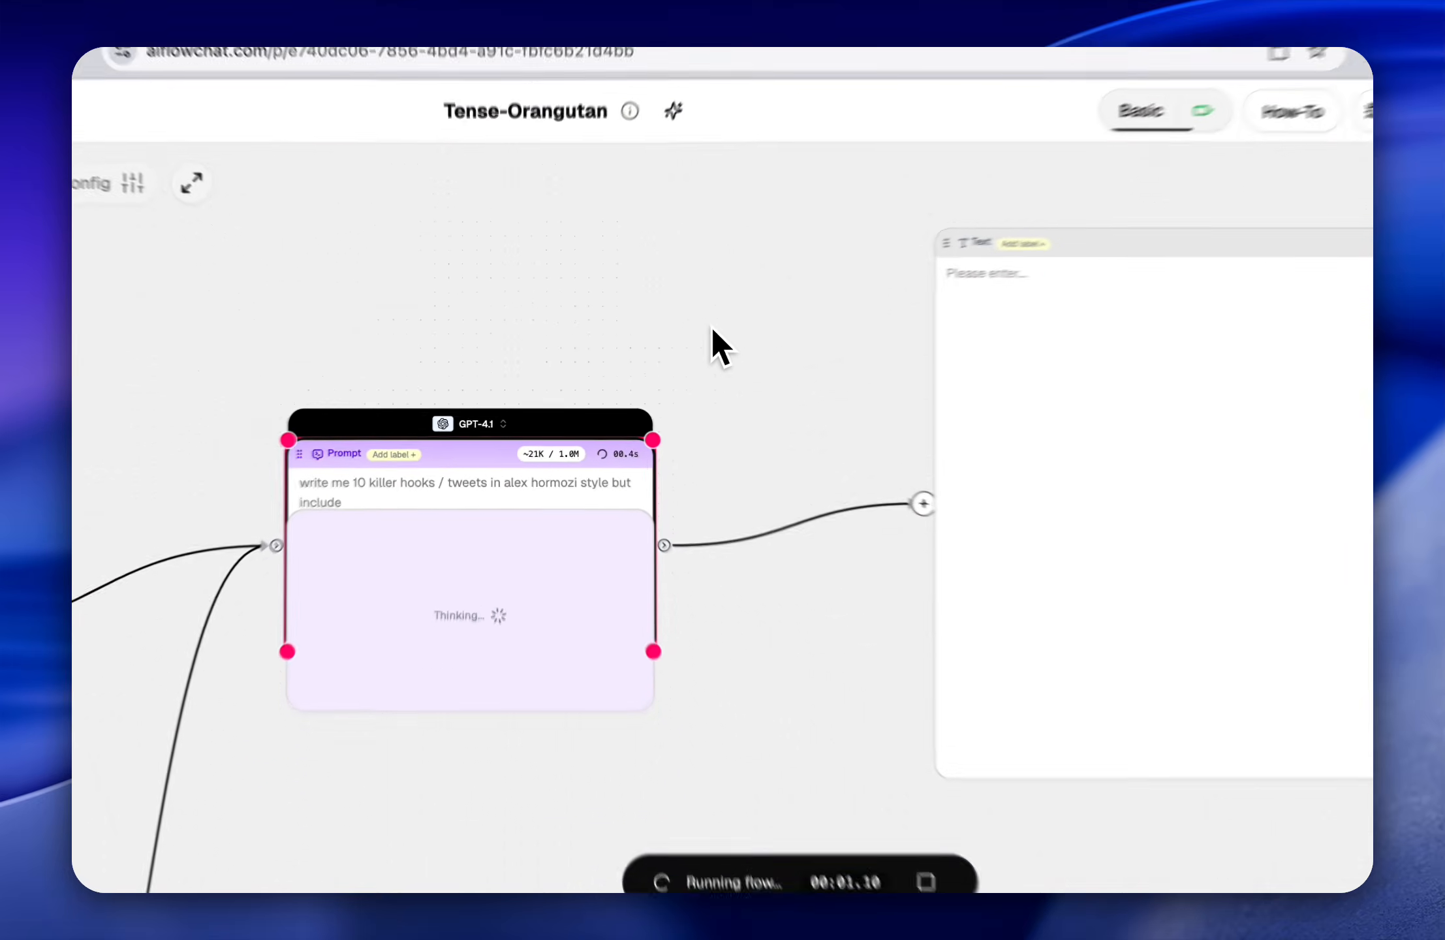
pyautogui.hscroll(6, 801, 310)
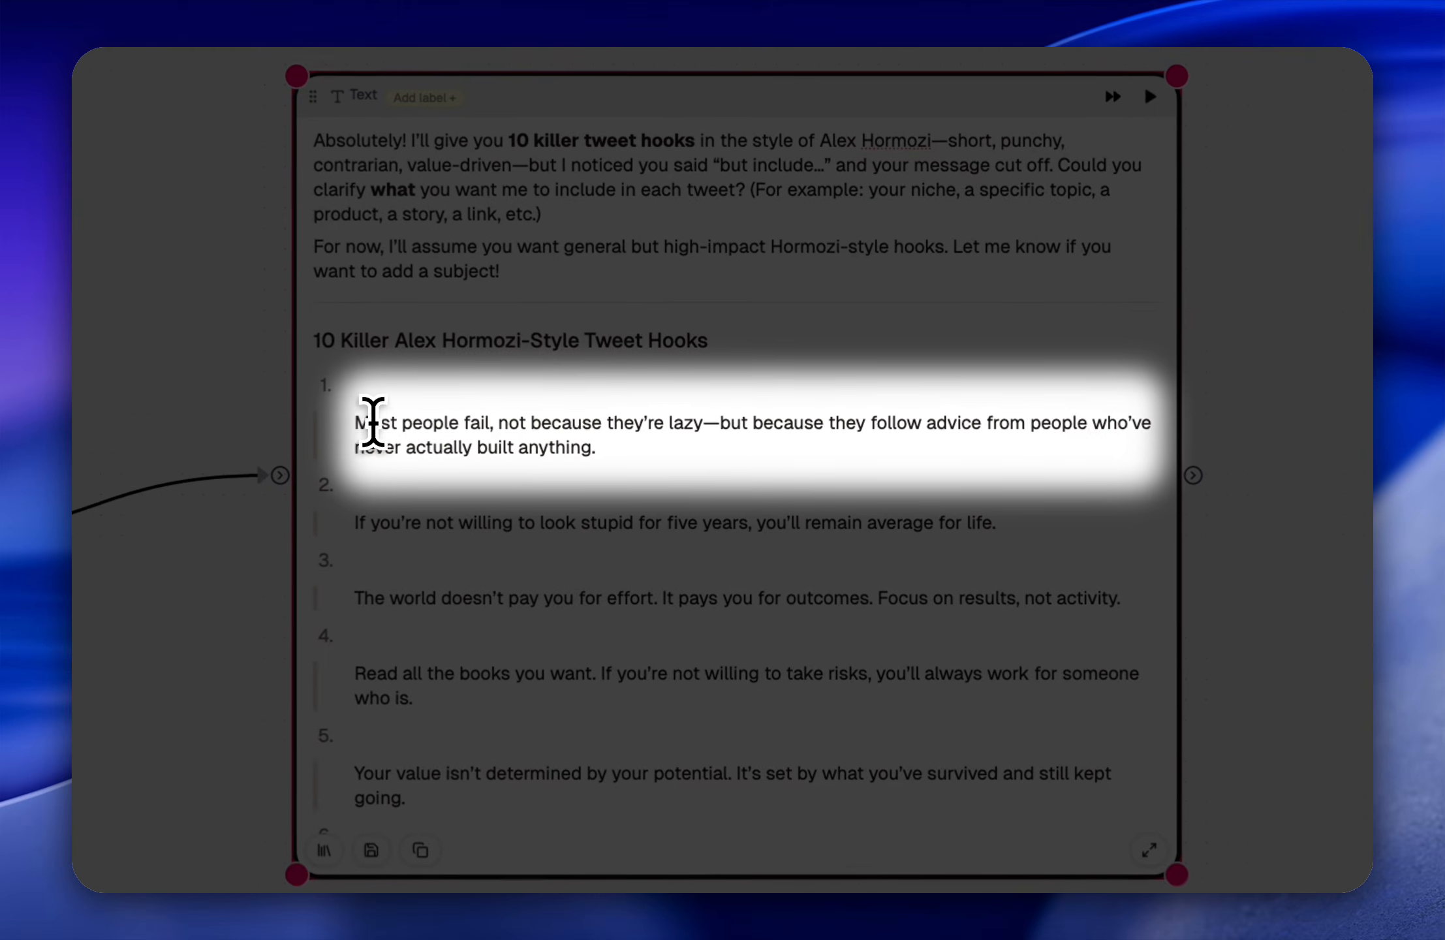
# Step: Read the first two hooks in the new output, highlighting each one in turn
pyautogui.moveTo(356, 423); pyautogui.dragTo(651, 448)
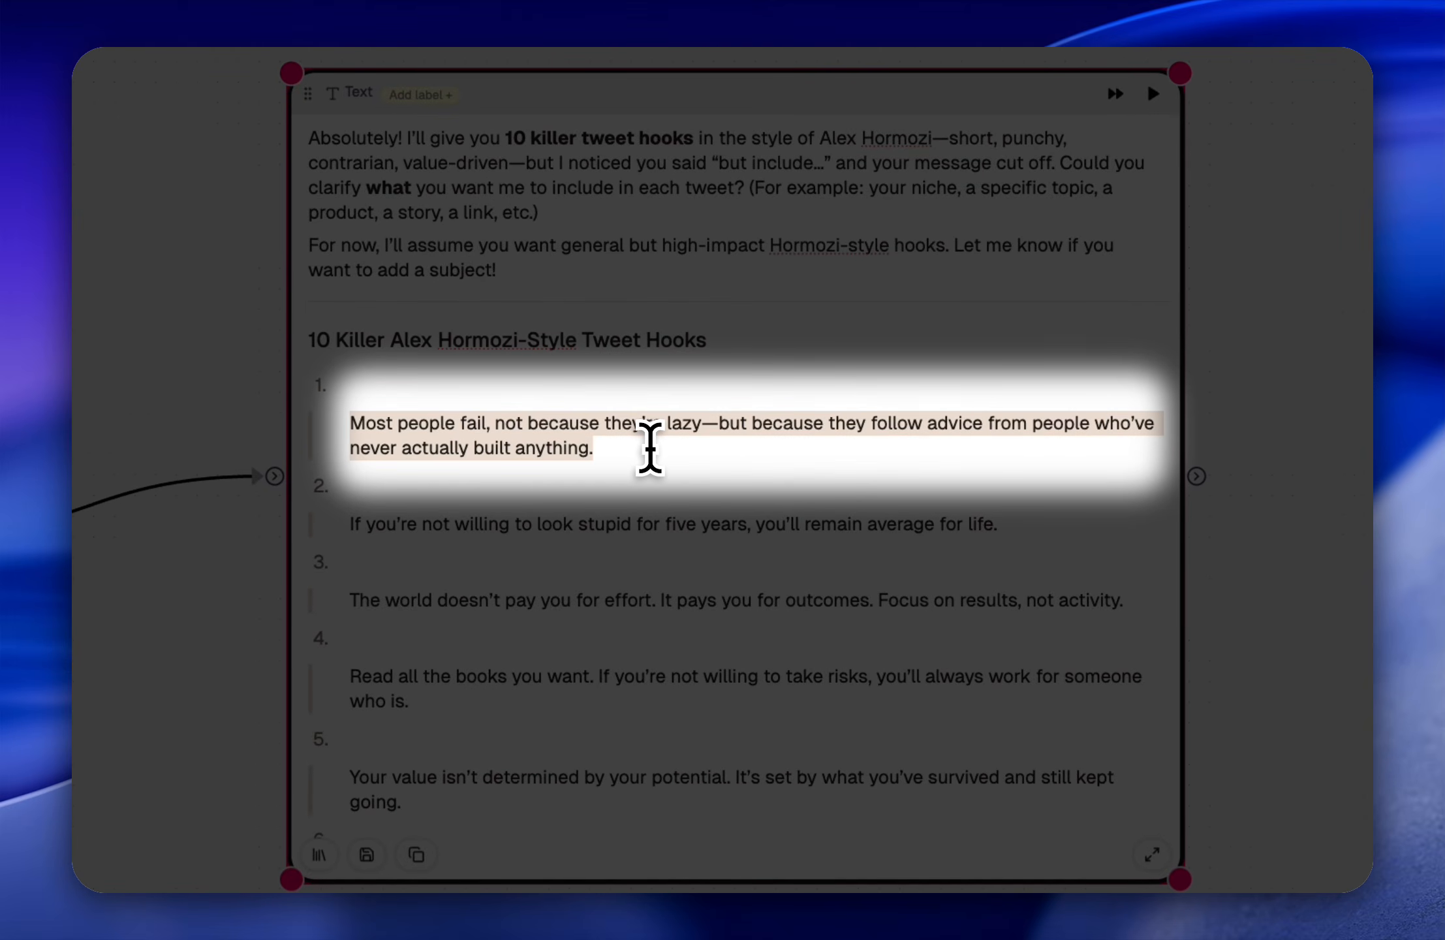
pyautogui.click(639, 452)
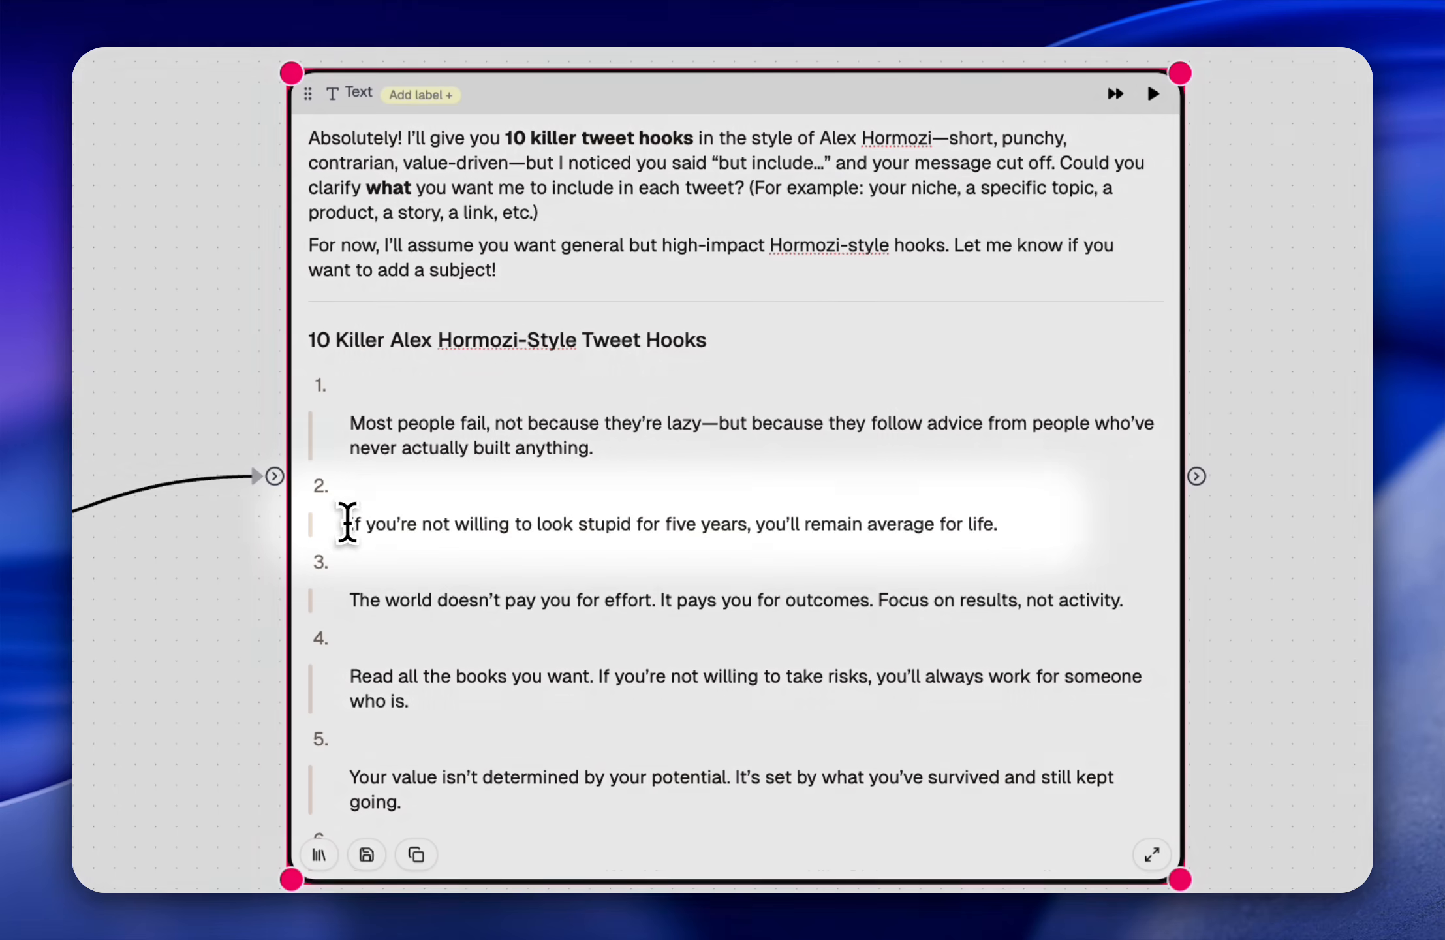
pyautogui.moveTo(348, 523); pyautogui.dragTo(804, 532)
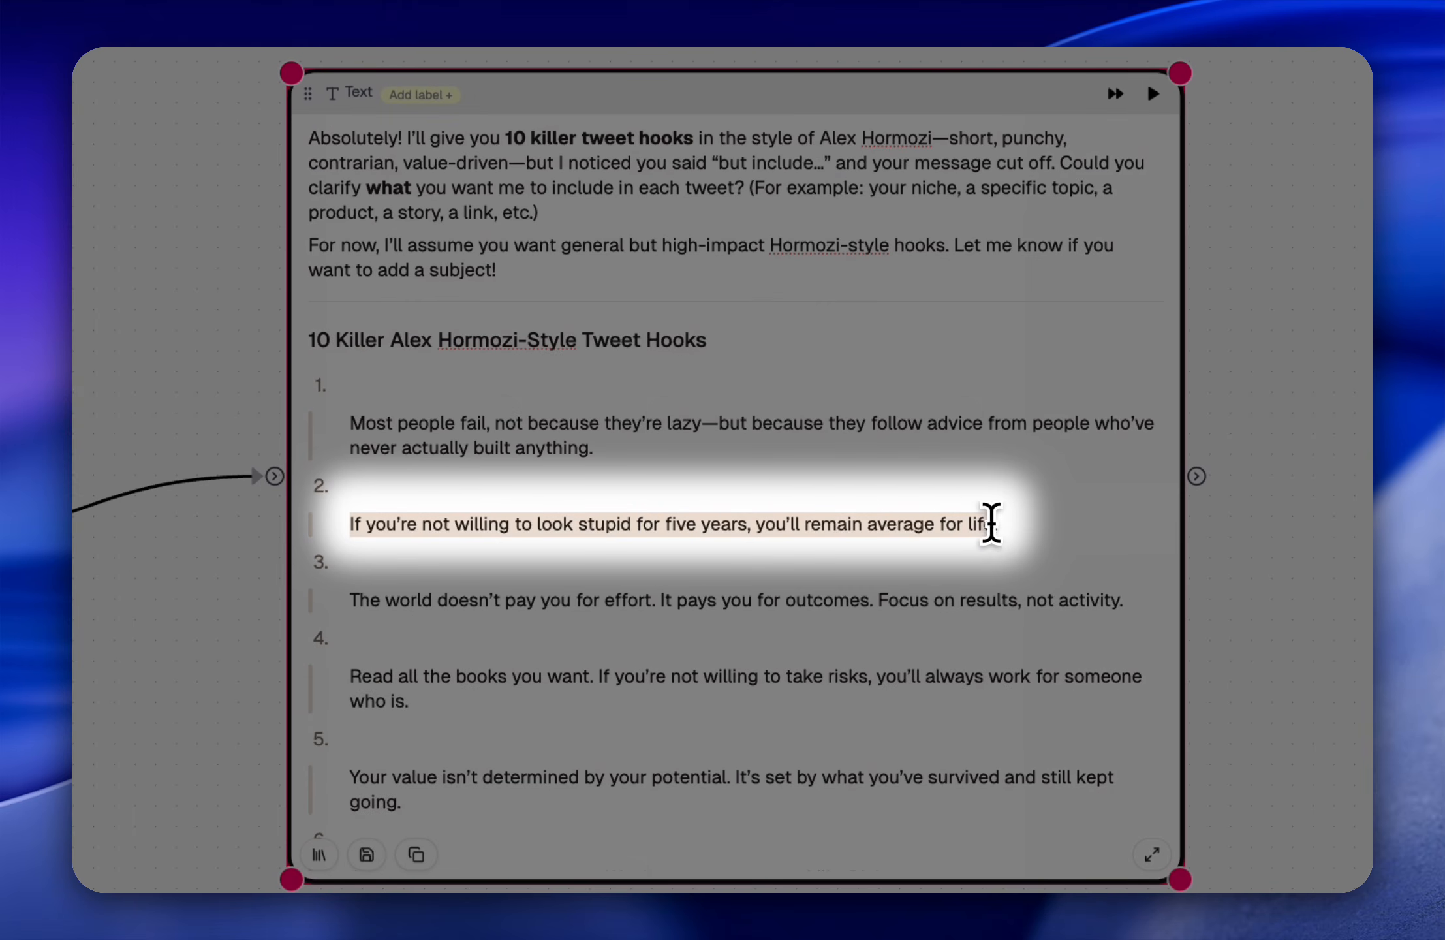
# Step: Read the second and third hooks in the Text node's output, highlighting parts of each along the way
pyautogui.click(1001, 541)
pyautogui.scroll(-1, 822, 571)
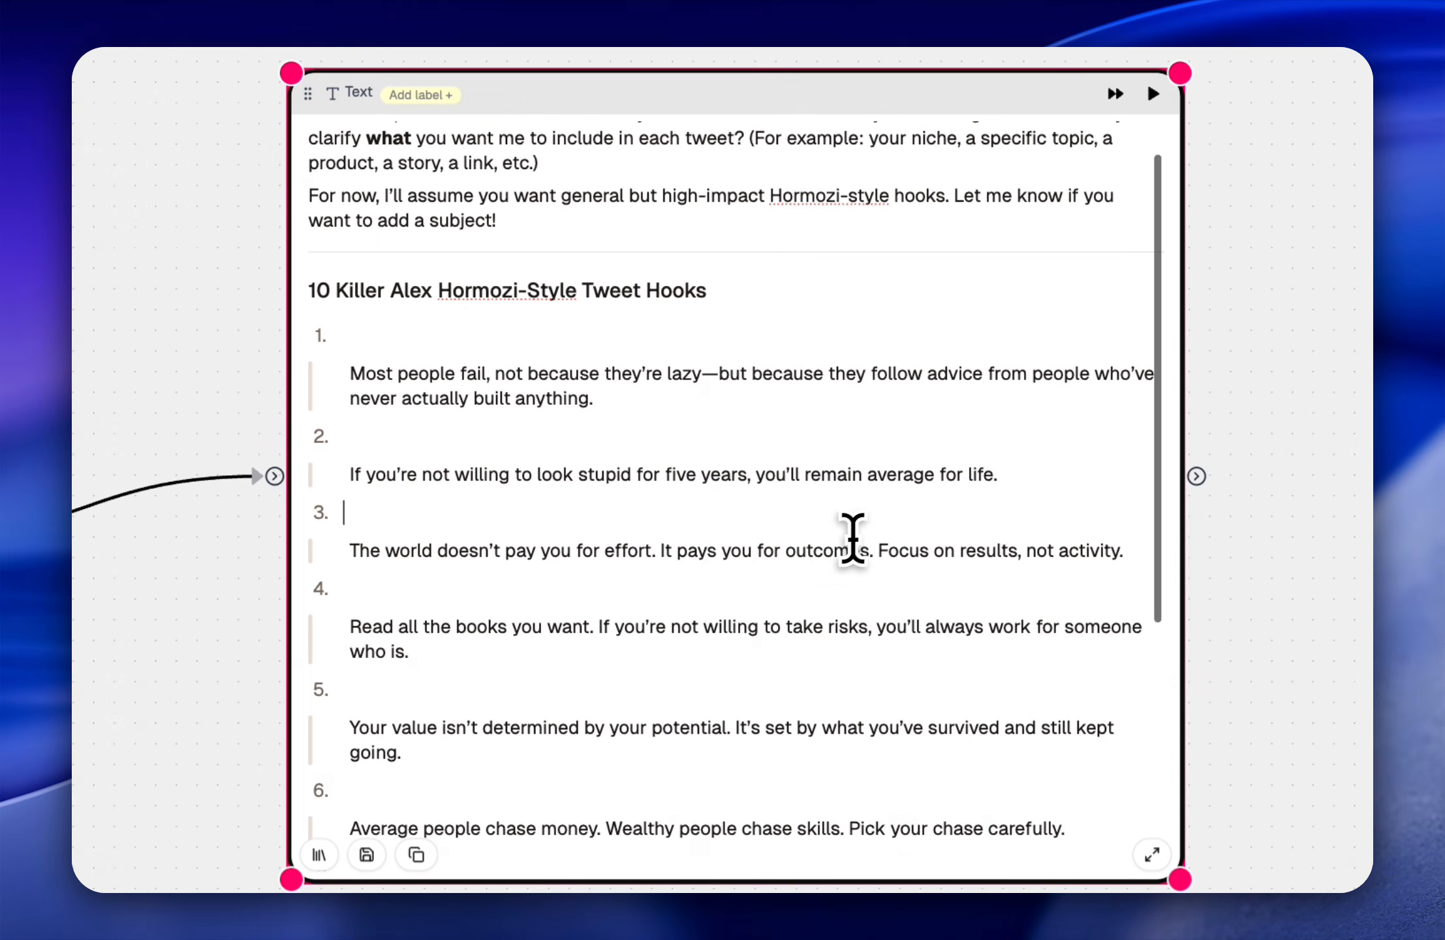
pyautogui.moveTo(450, 497); pyautogui.dragTo(342, 478)
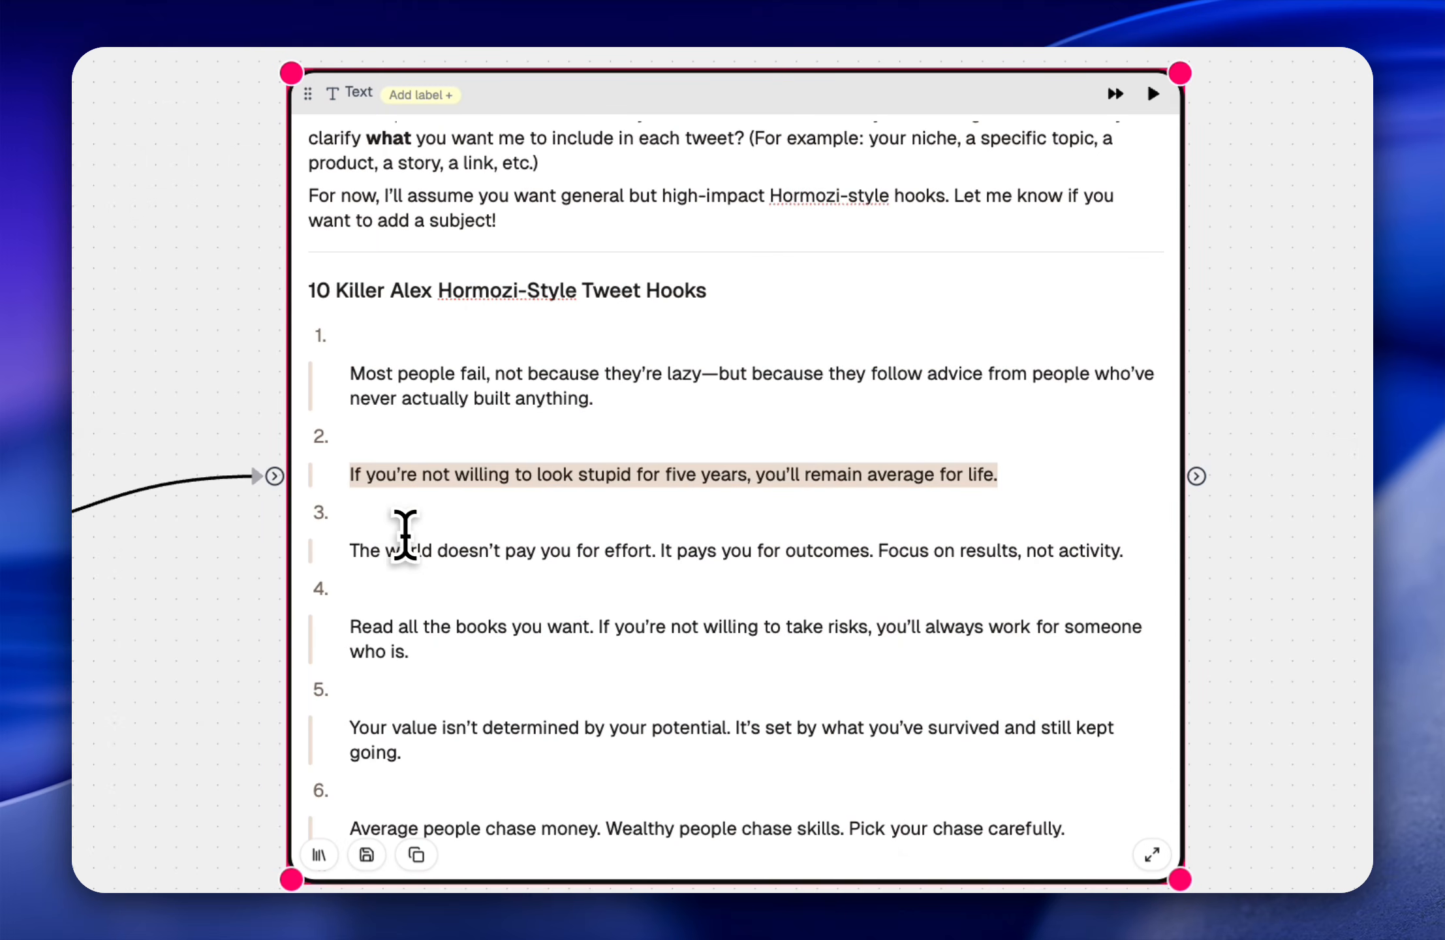
pyautogui.click(353, 558)
pyautogui.click(448, 551)
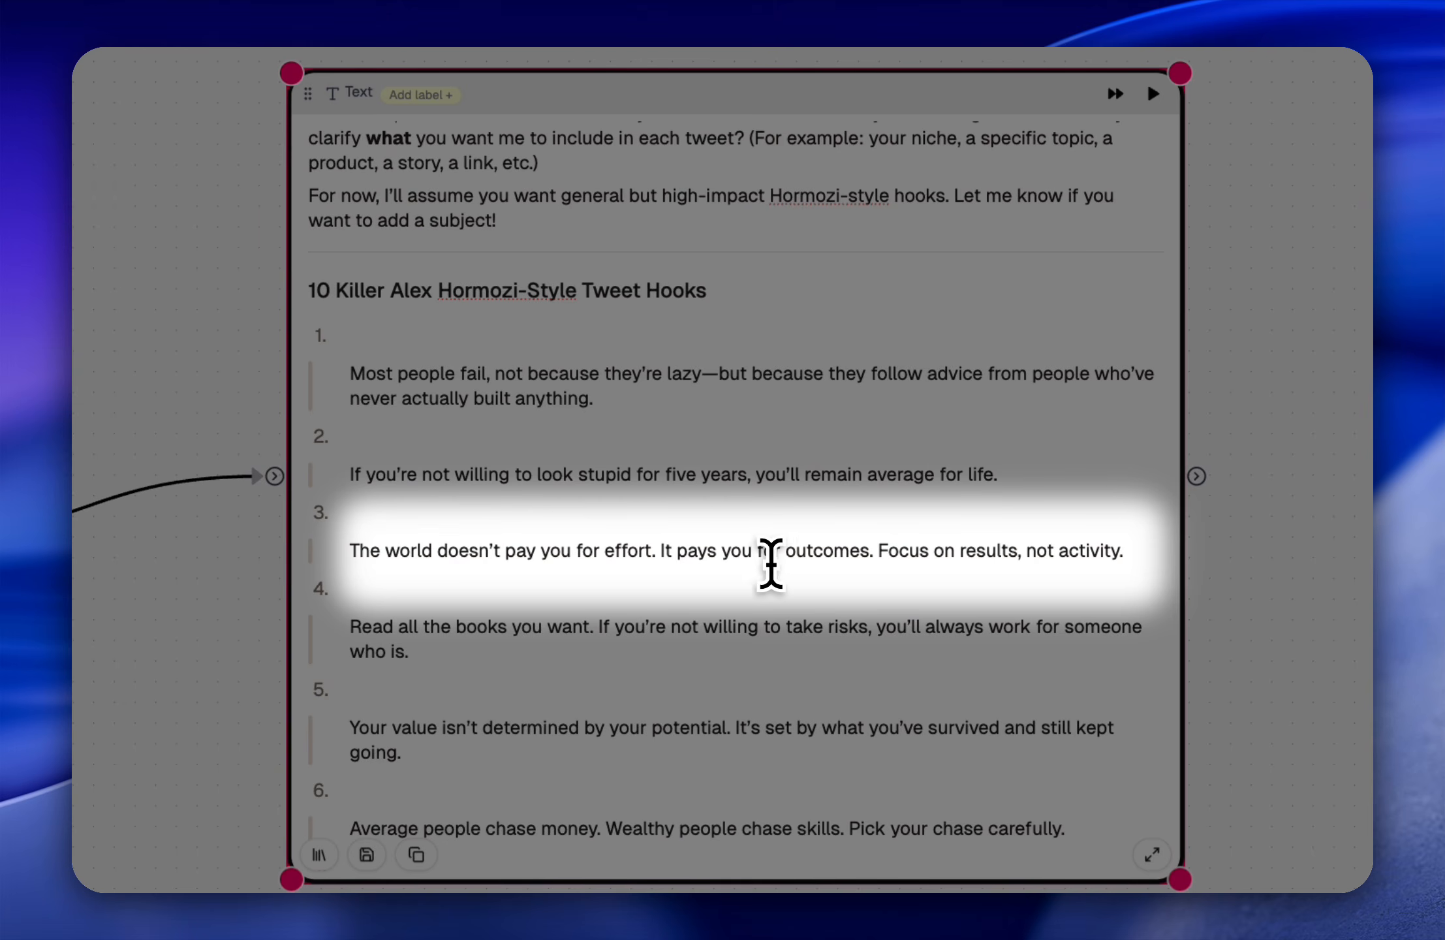
pyautogui.moveTo(891, 555); pyautogui.dragTo(922, 558)
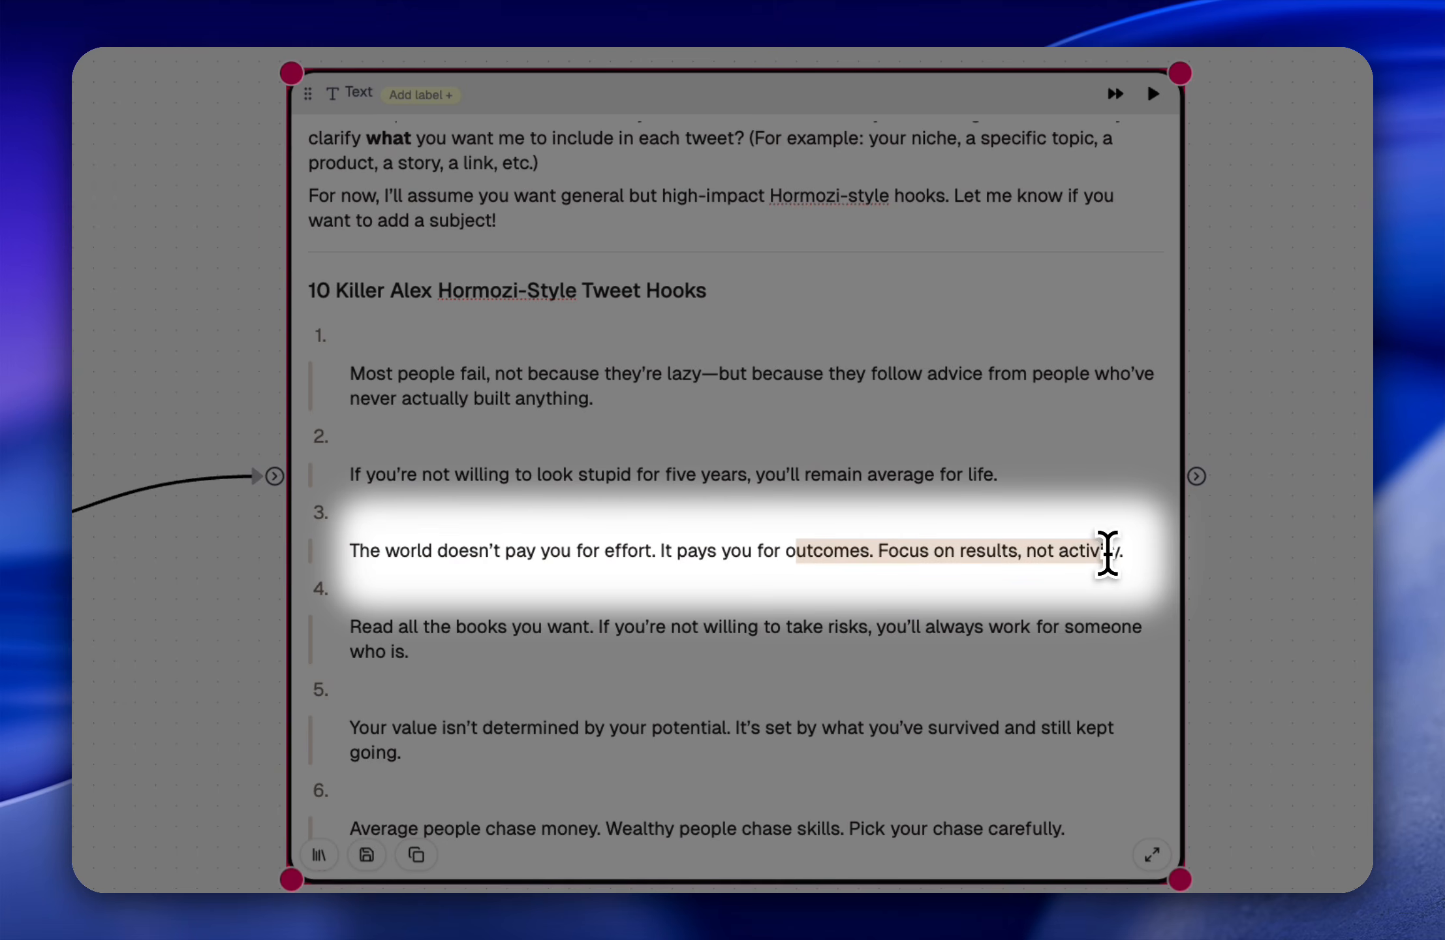
pyautogui.click(1124, 550)
pyautogui.click(768, 587)
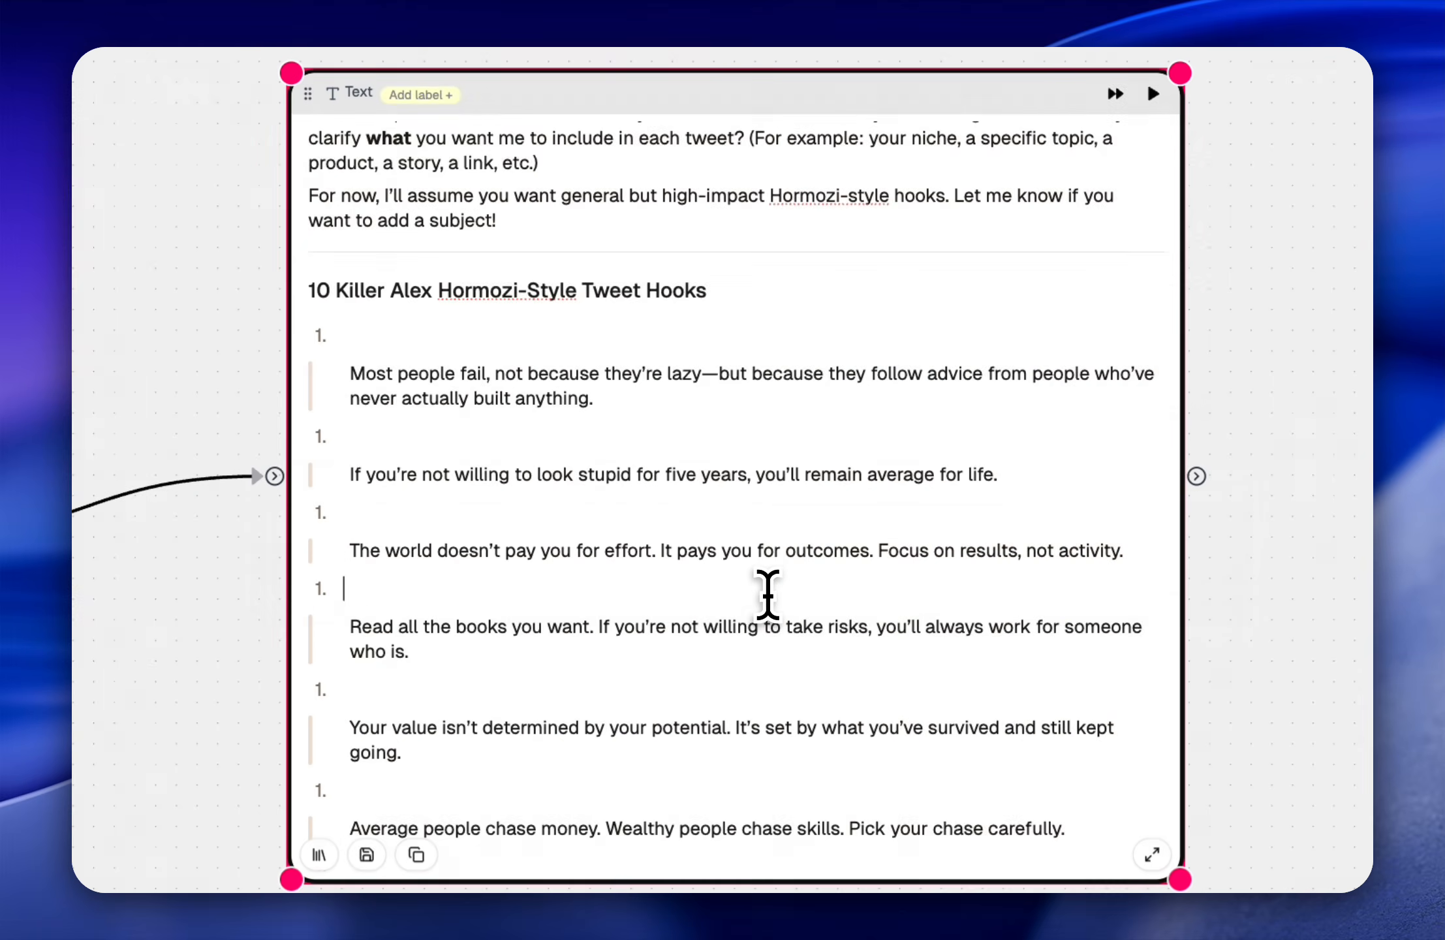
# Step: Read the last two hooks at the end of the Text node's output, starting with the final one
pyautogui.scroll(-5, 767, 591)
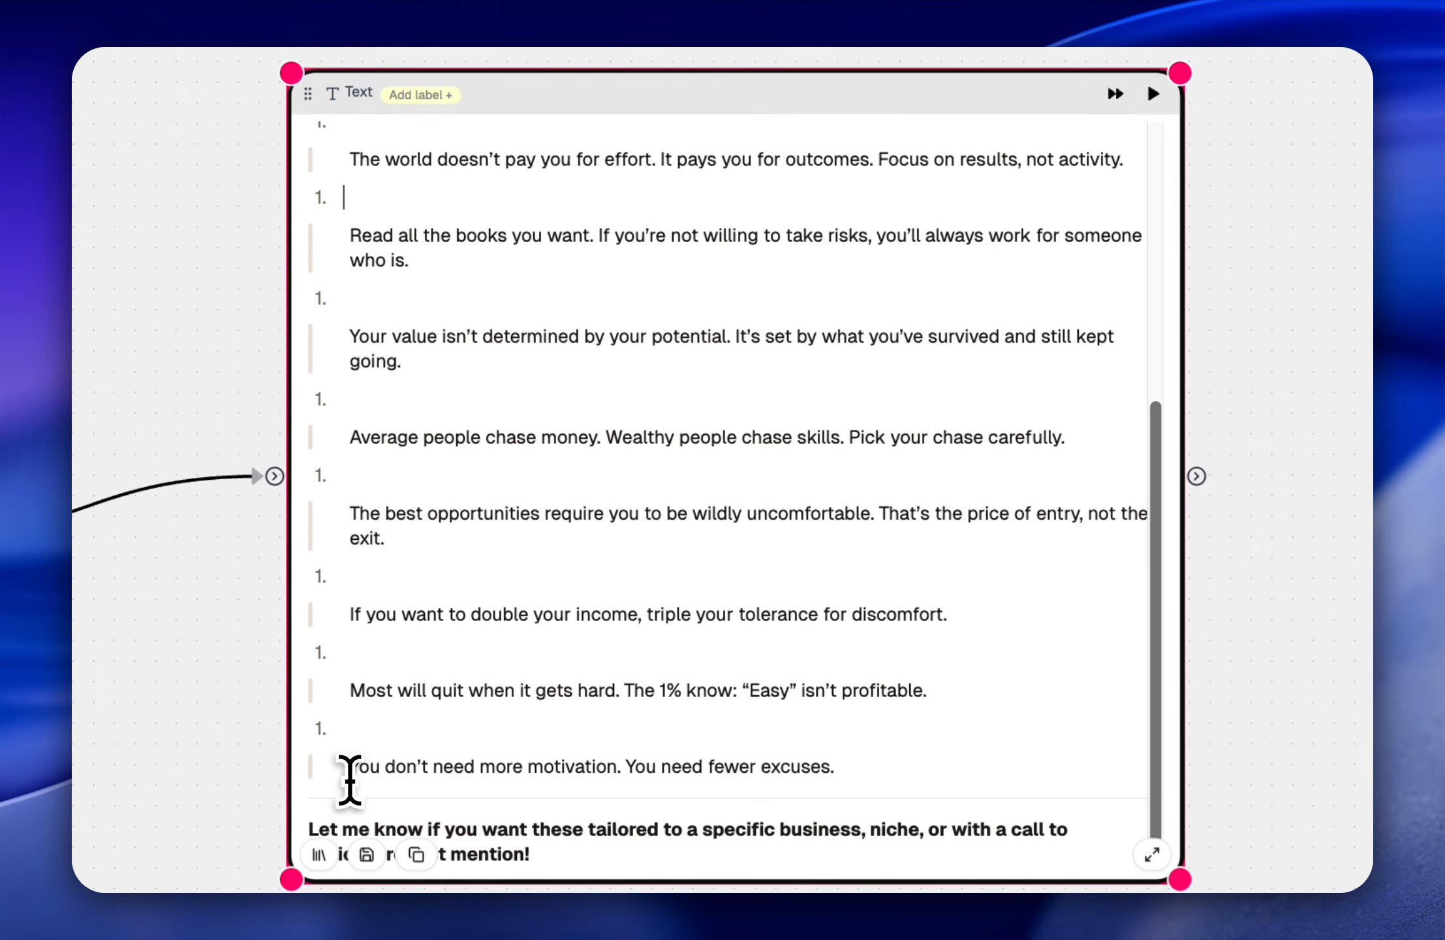
pyautogui.moveTo(349, 780); pyautogui.dragTo(682, 767)
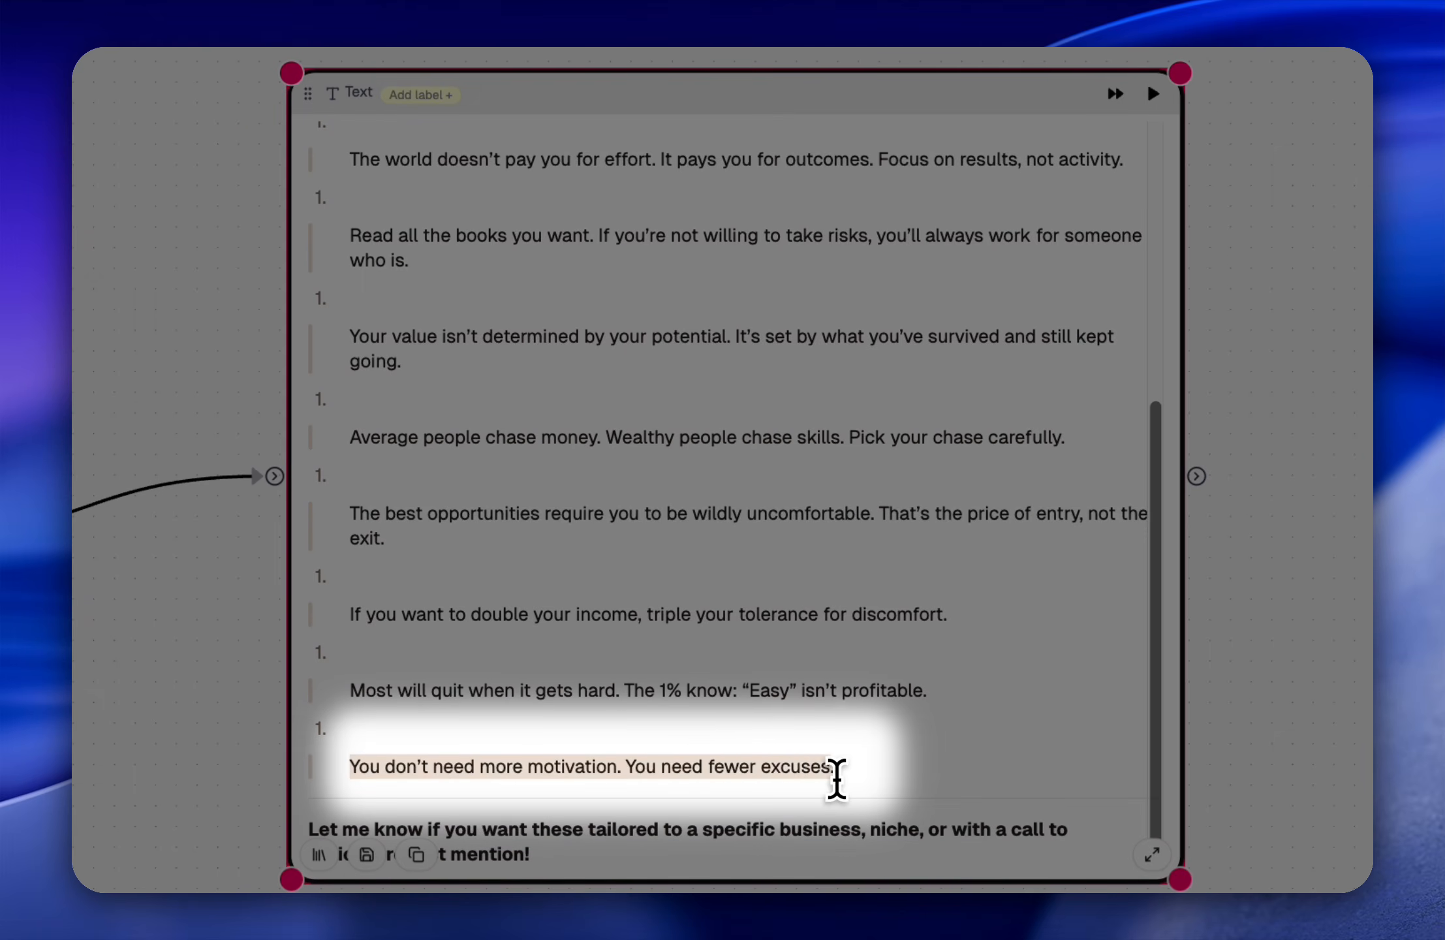
pyautogui.click(848, 780)
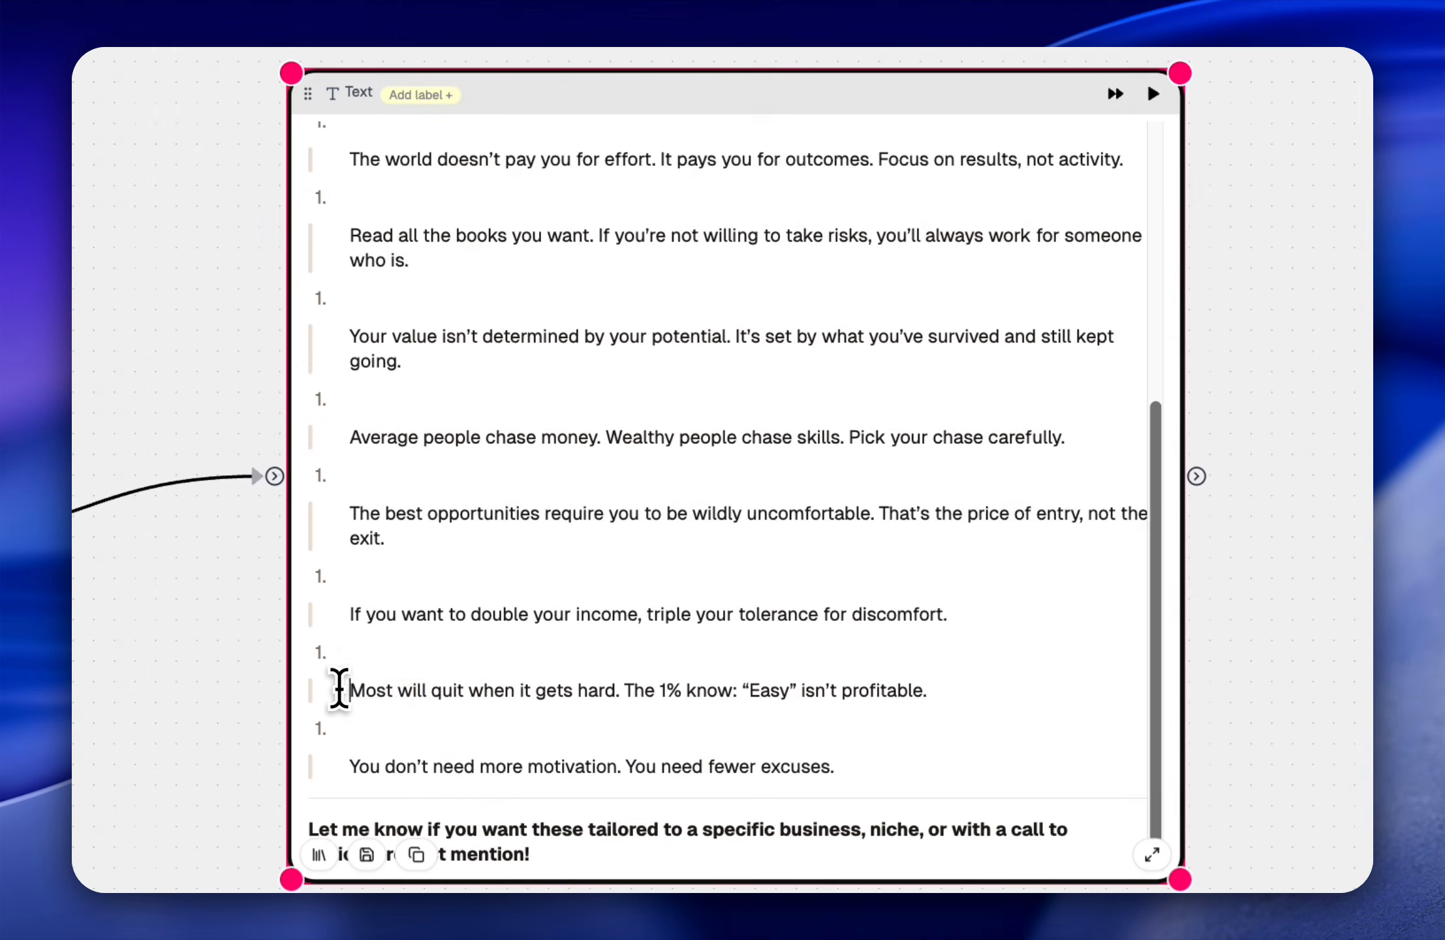
pyautogui.moveTo(340, 690); pyautogui.dragTo(499, 690)
pyautogui.click(639, 689)
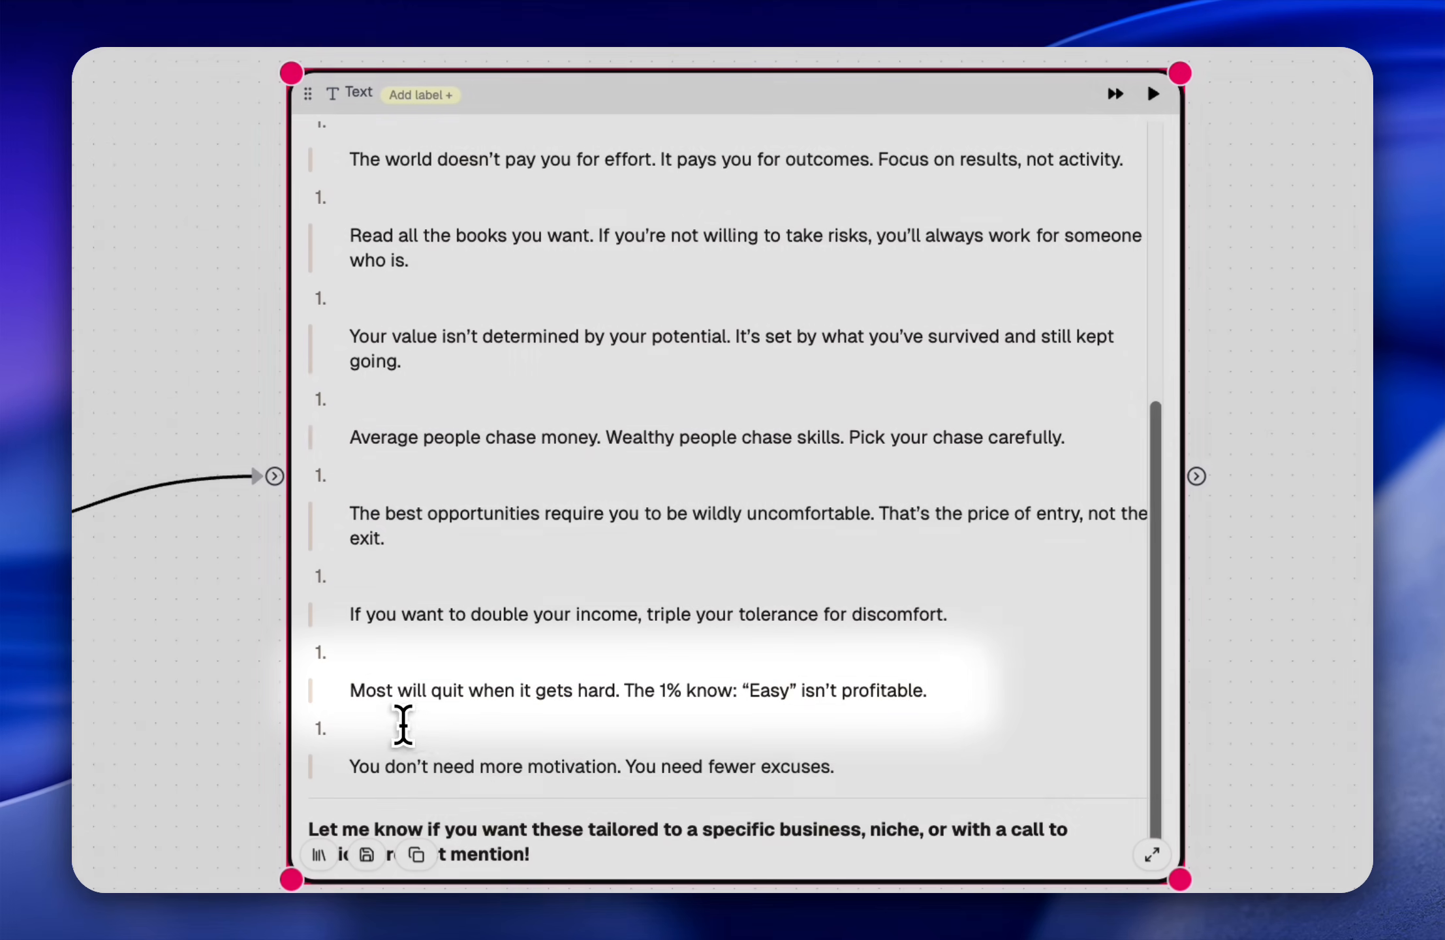
# Step: Copy the third hook, "The world doesn't pay you for effort. It pays you for outcomes. Focus on results, not activity."
pyautogui.scroll(1, 705, 409)
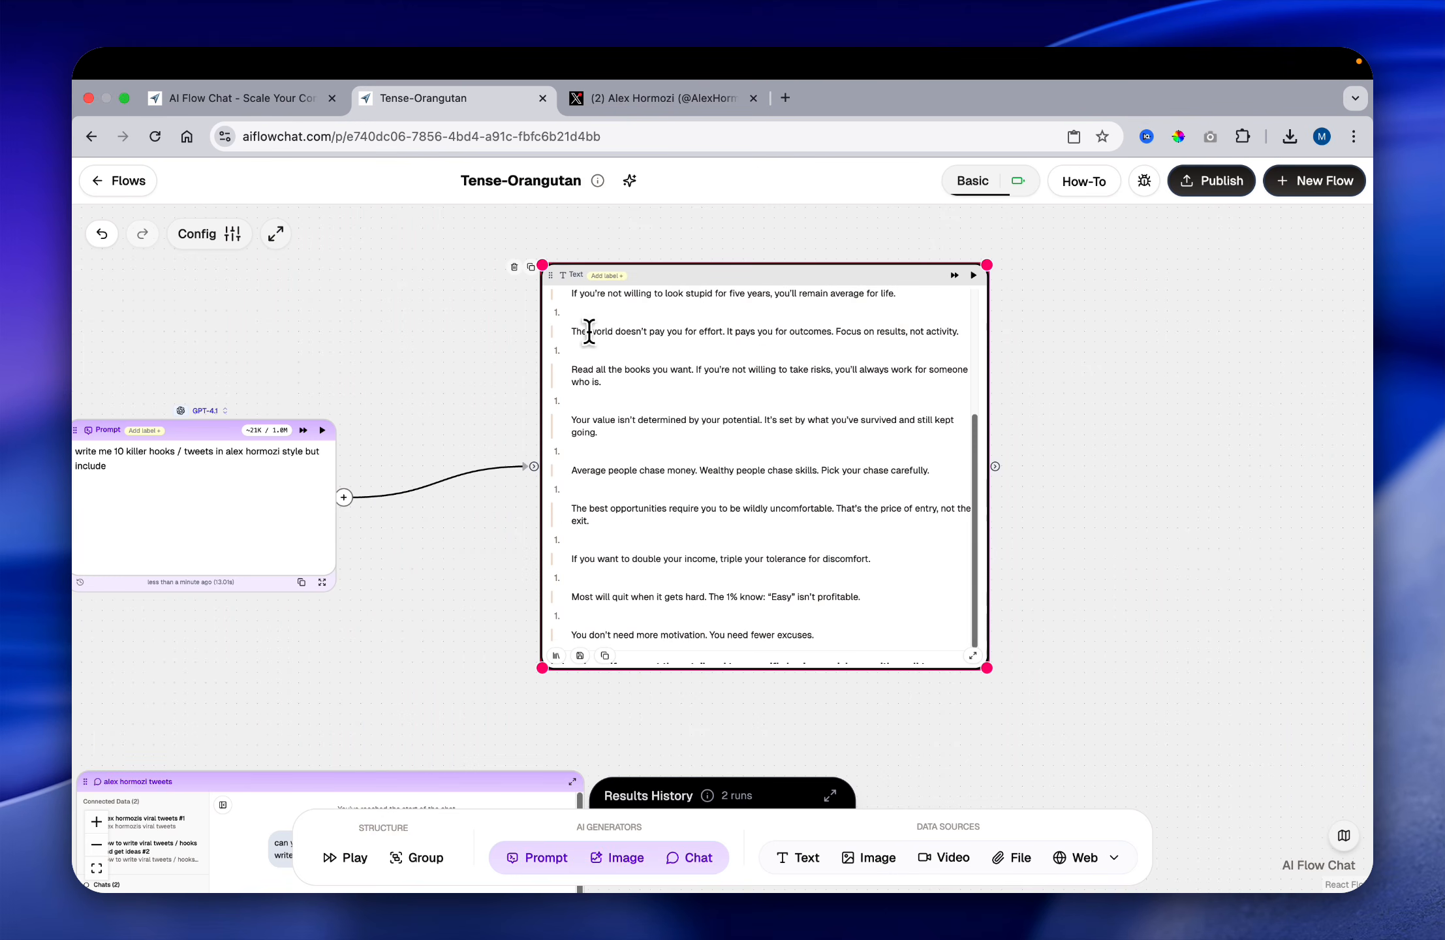
pyautogui.moveTo(573, 331); pyautogui.dragTo(984, 325)
pyautogui.press('super+c')
# Step: Switch to X, open the account's own profile, publish the copied hook as a new post and view it in the timeline
pyautogui.click(668, 98)
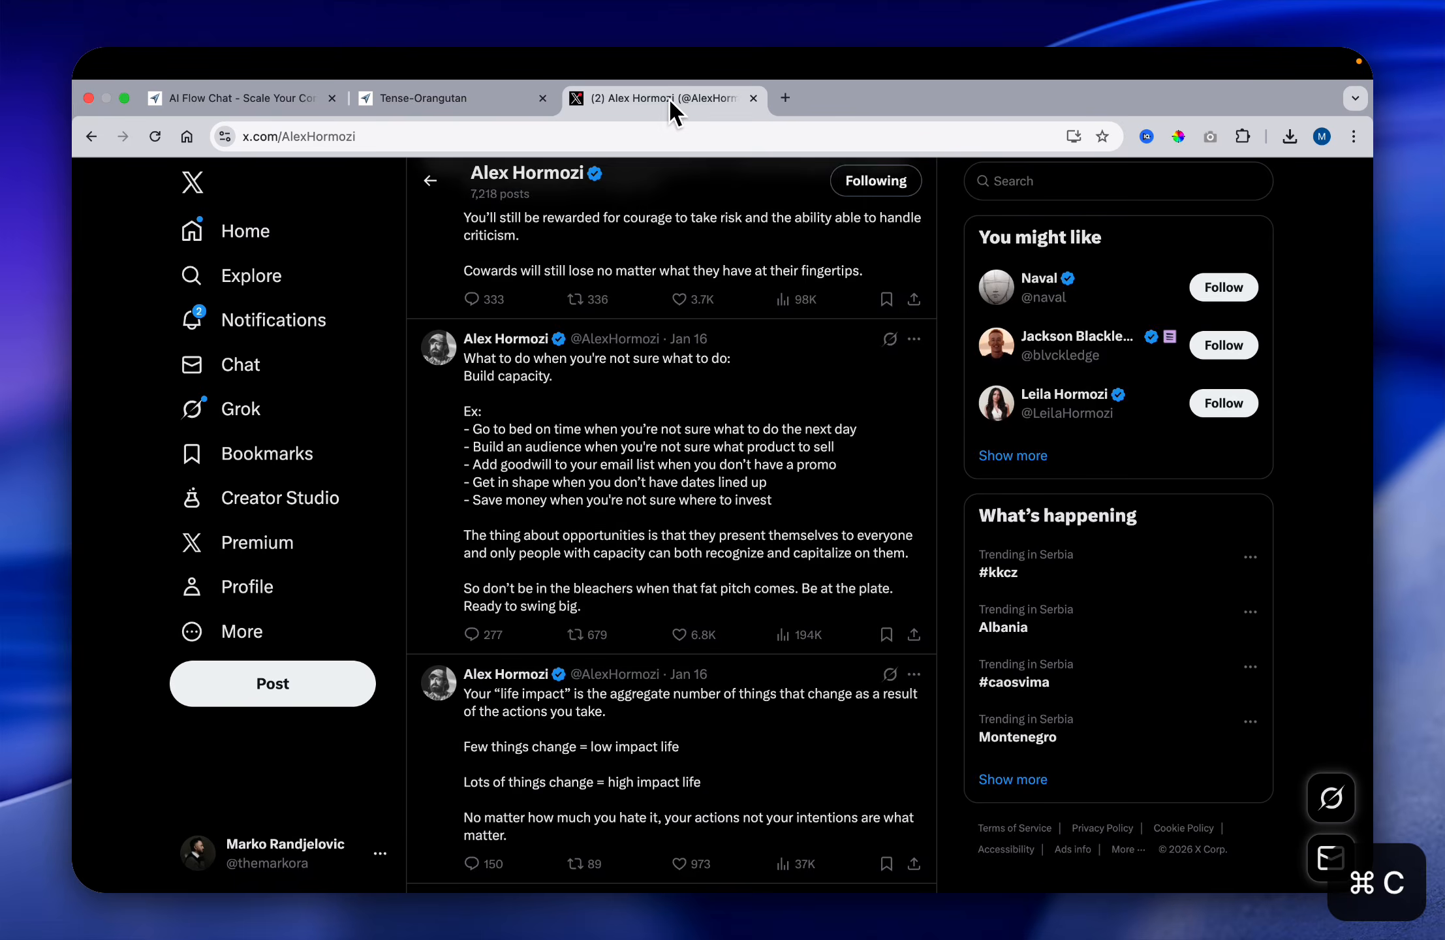
pyautogui.click(249, 586)
pyautogui.click(355, 677)
pyautogui.press('super+v')
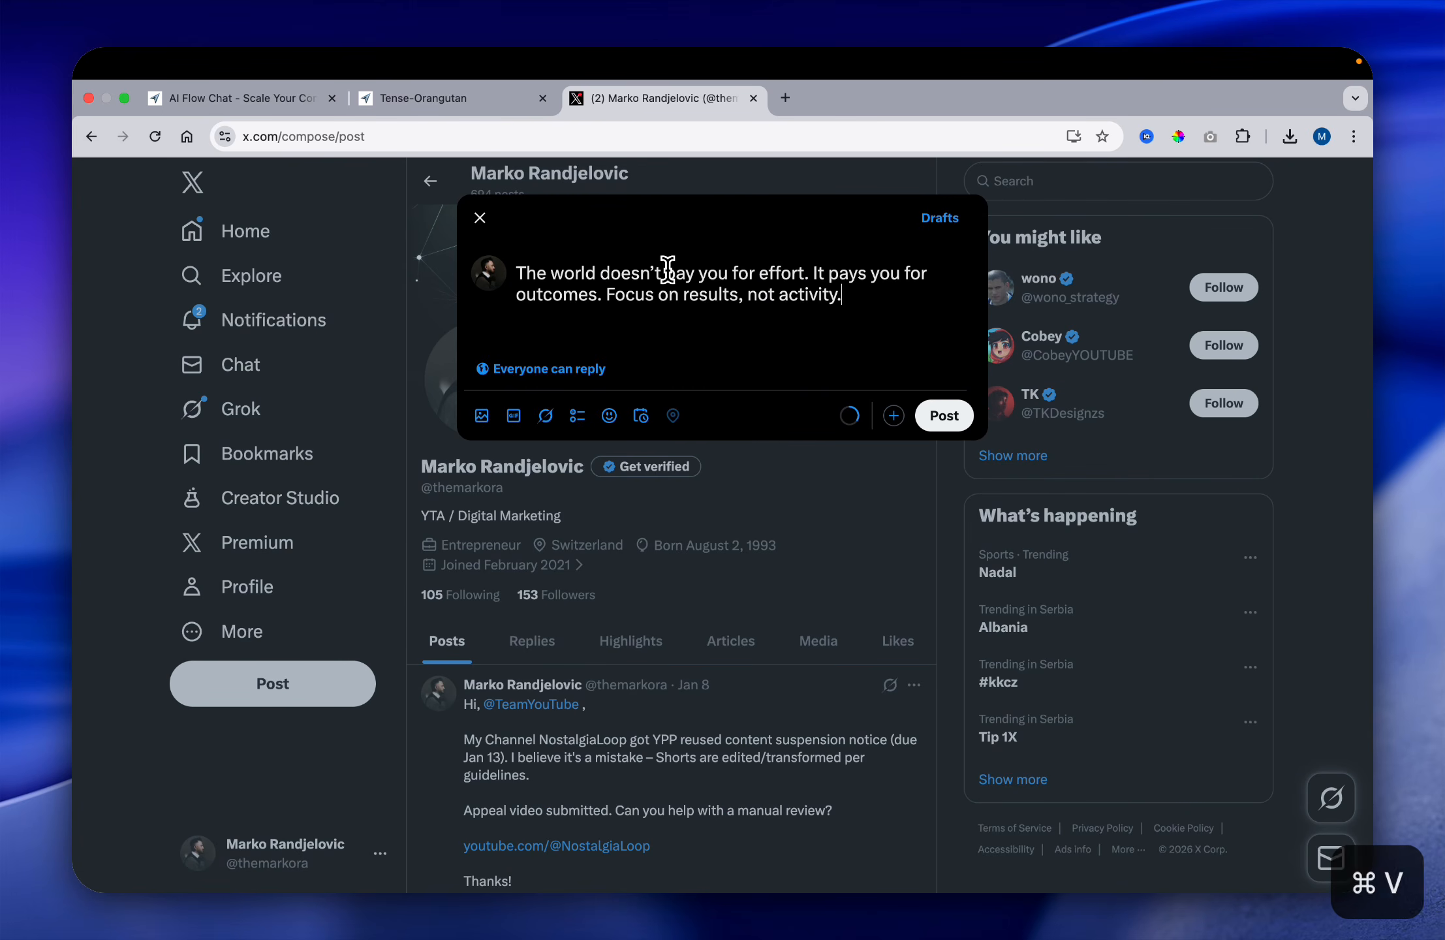
pyautogui.click(944, 415)
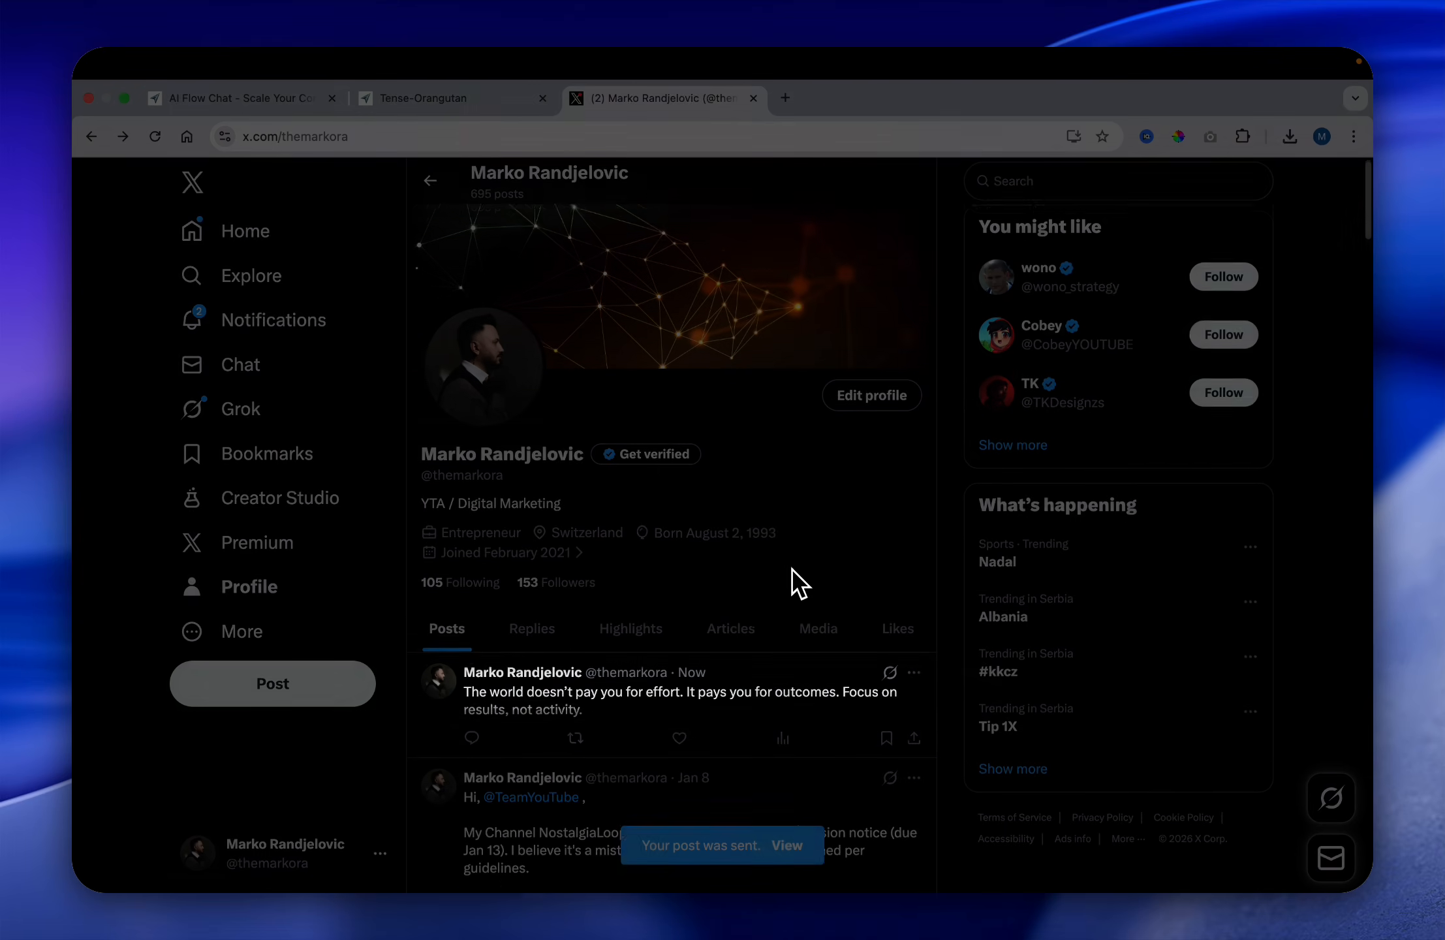
pyautogui.scroll(-1, 687, 654)
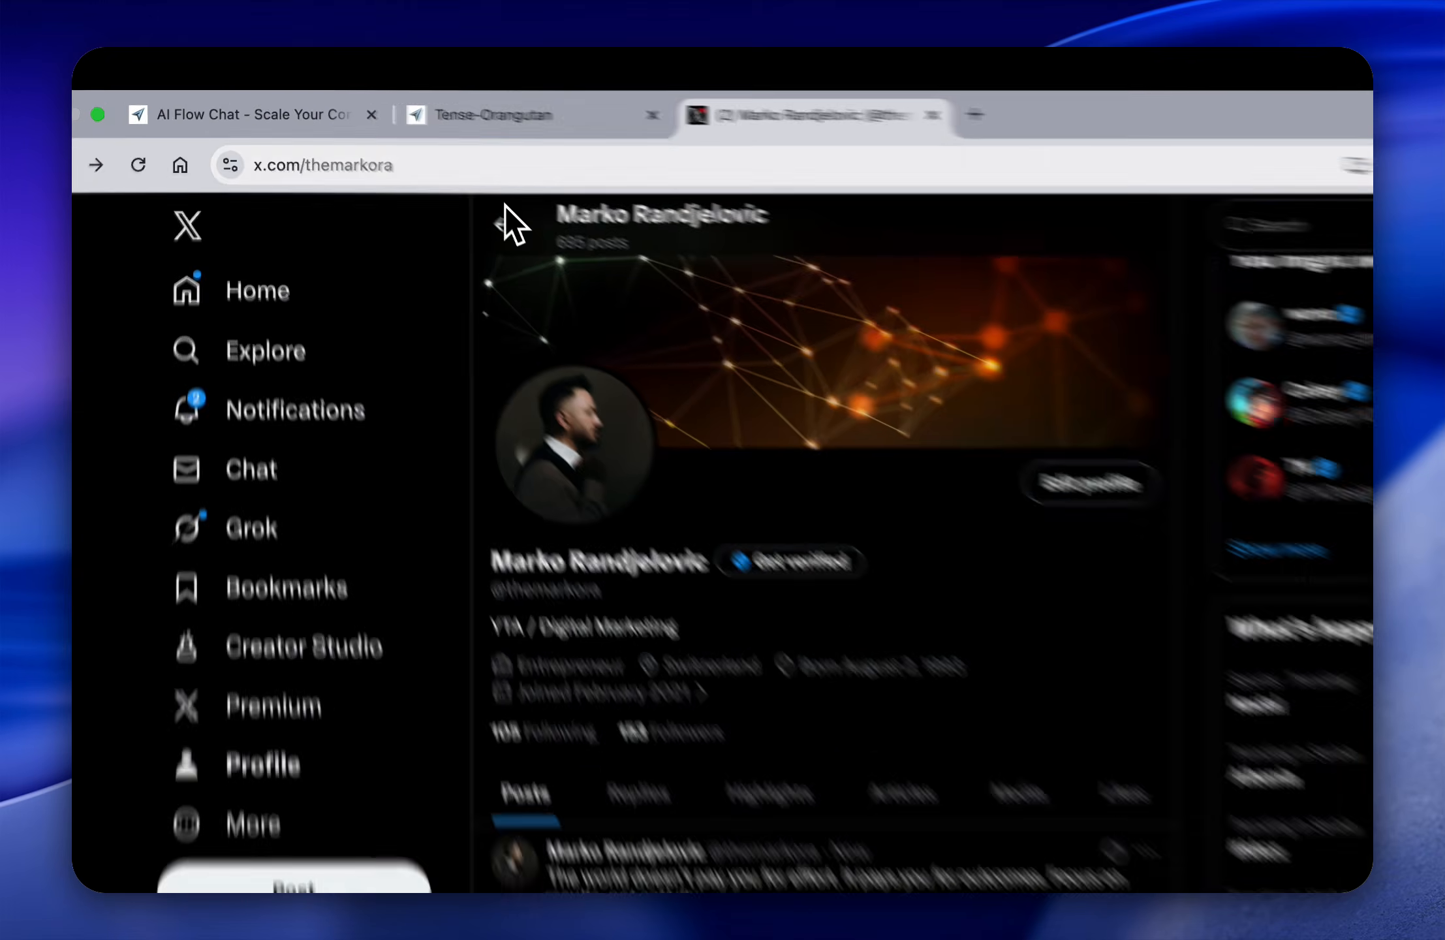
# Step: Return to the Tense-Orangutan flow in AI Flow Chat and open the "twitter x algorithm knowledge" chat in the Chat node
pyautogui.click(491, 115)
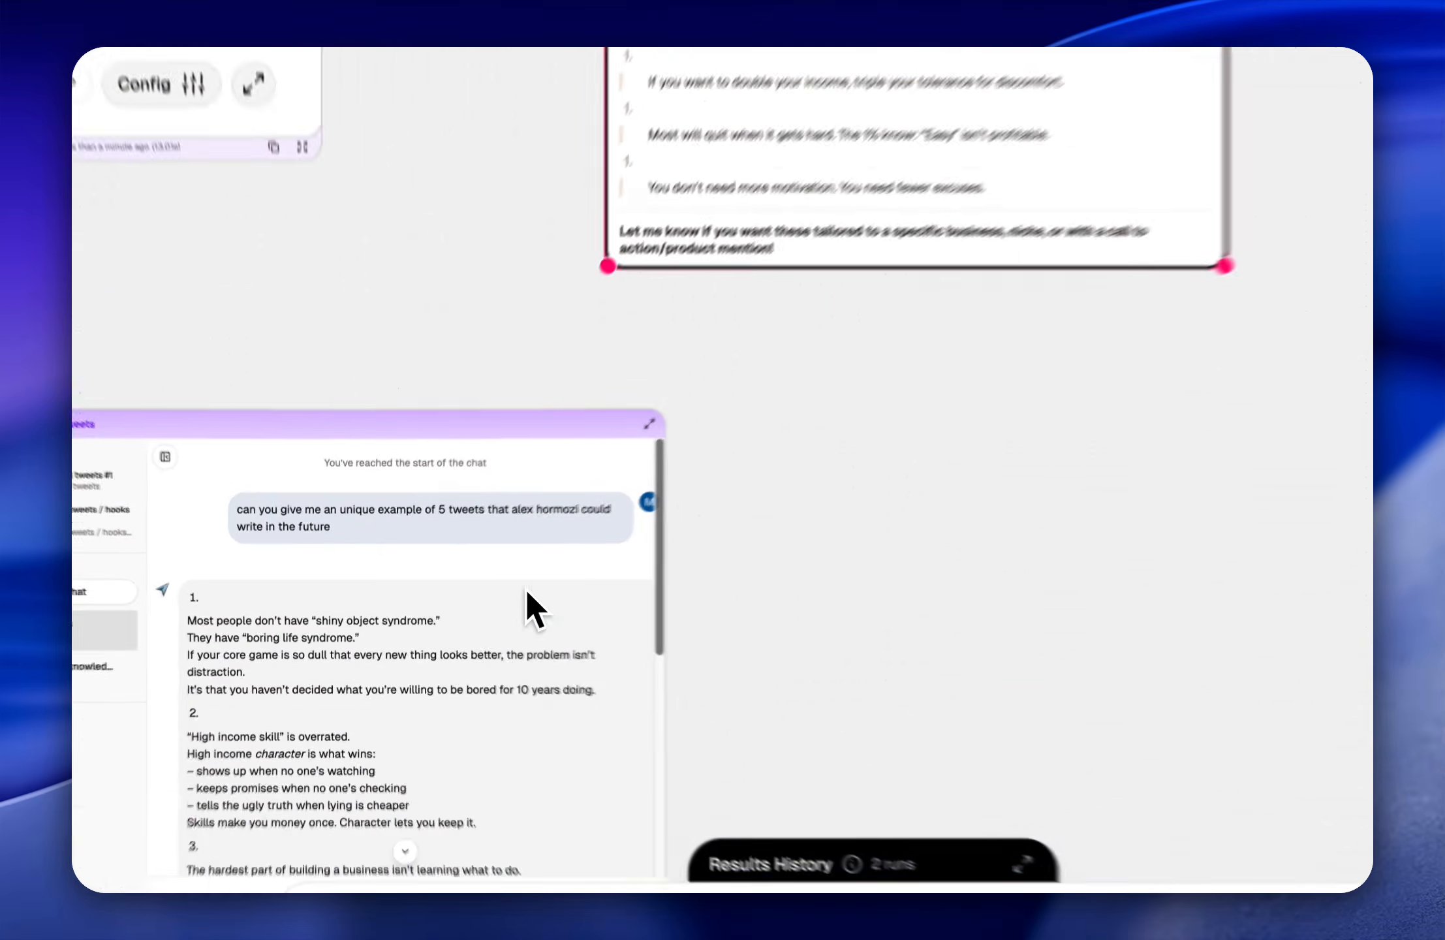
pyautogui.scroll(-5, 525, 589)
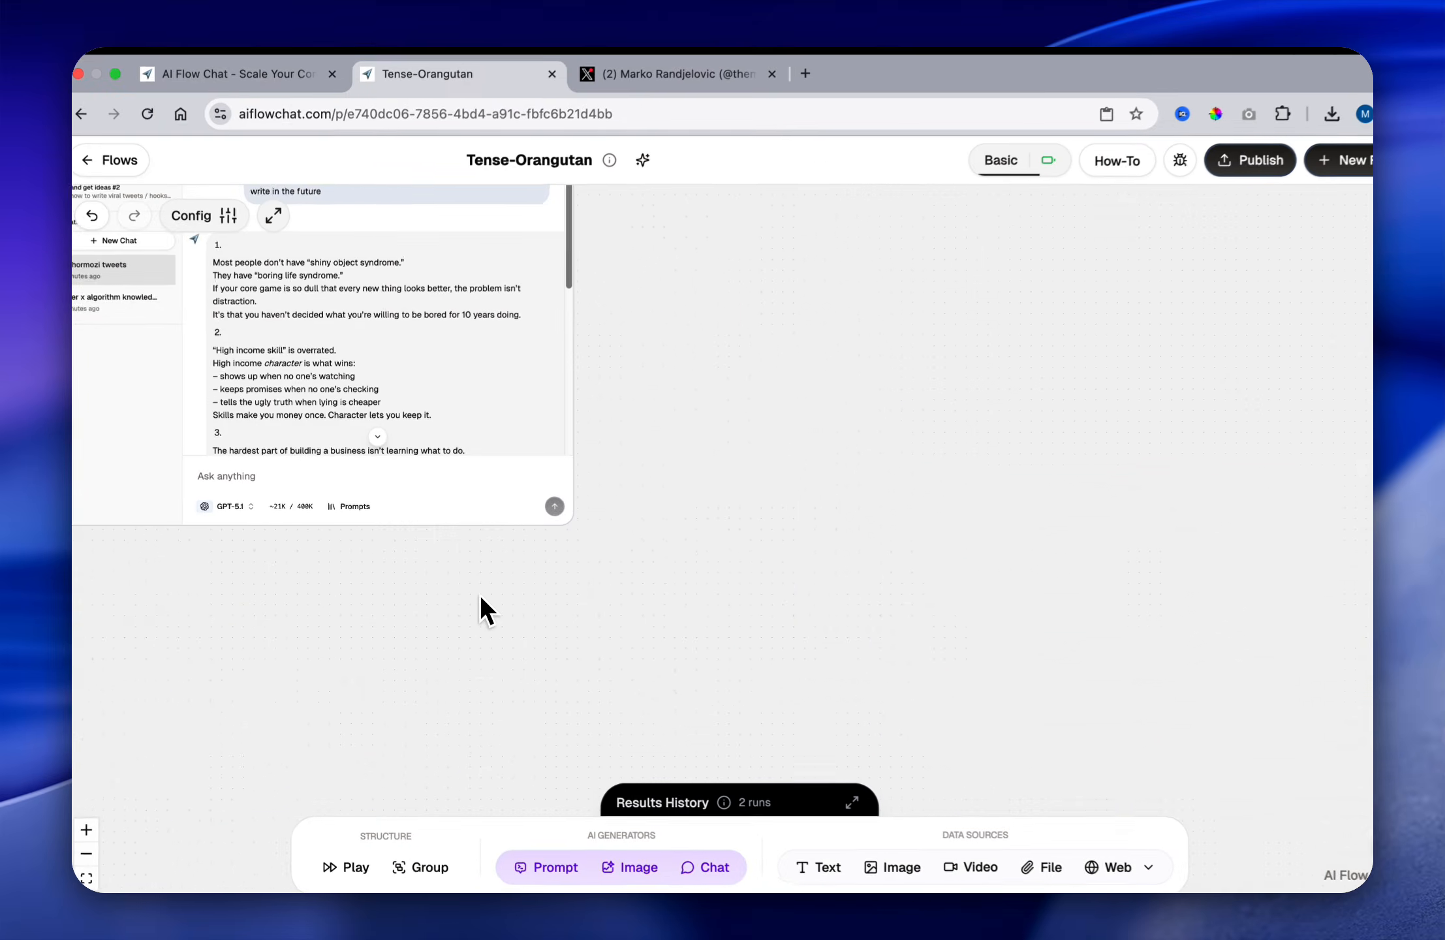
pyautogui.hscroll(-5, 526, 587)
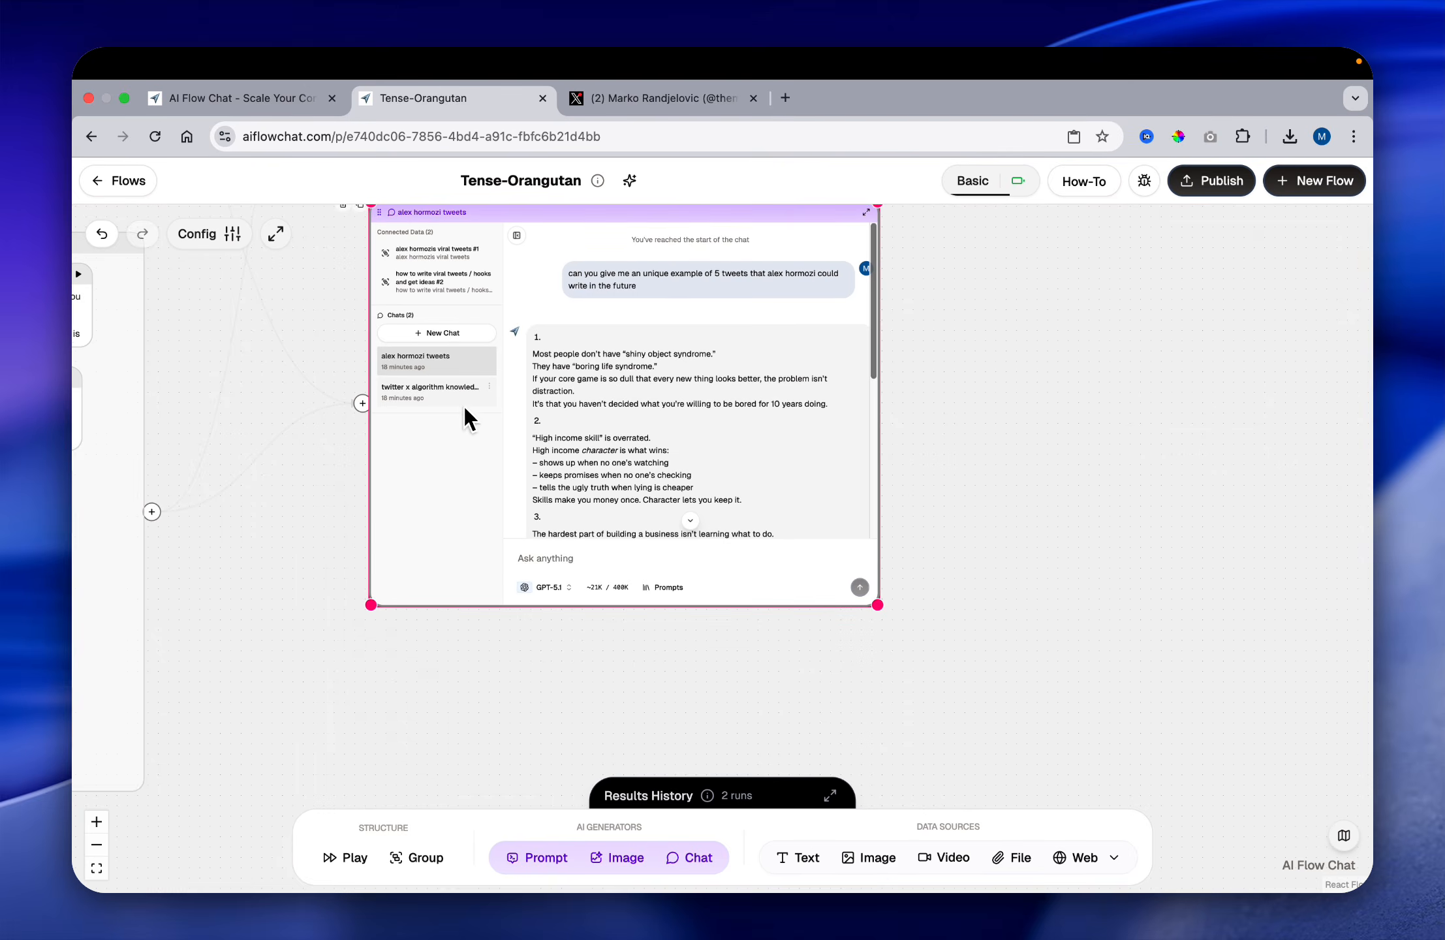
pyautogui.click(464, 399)
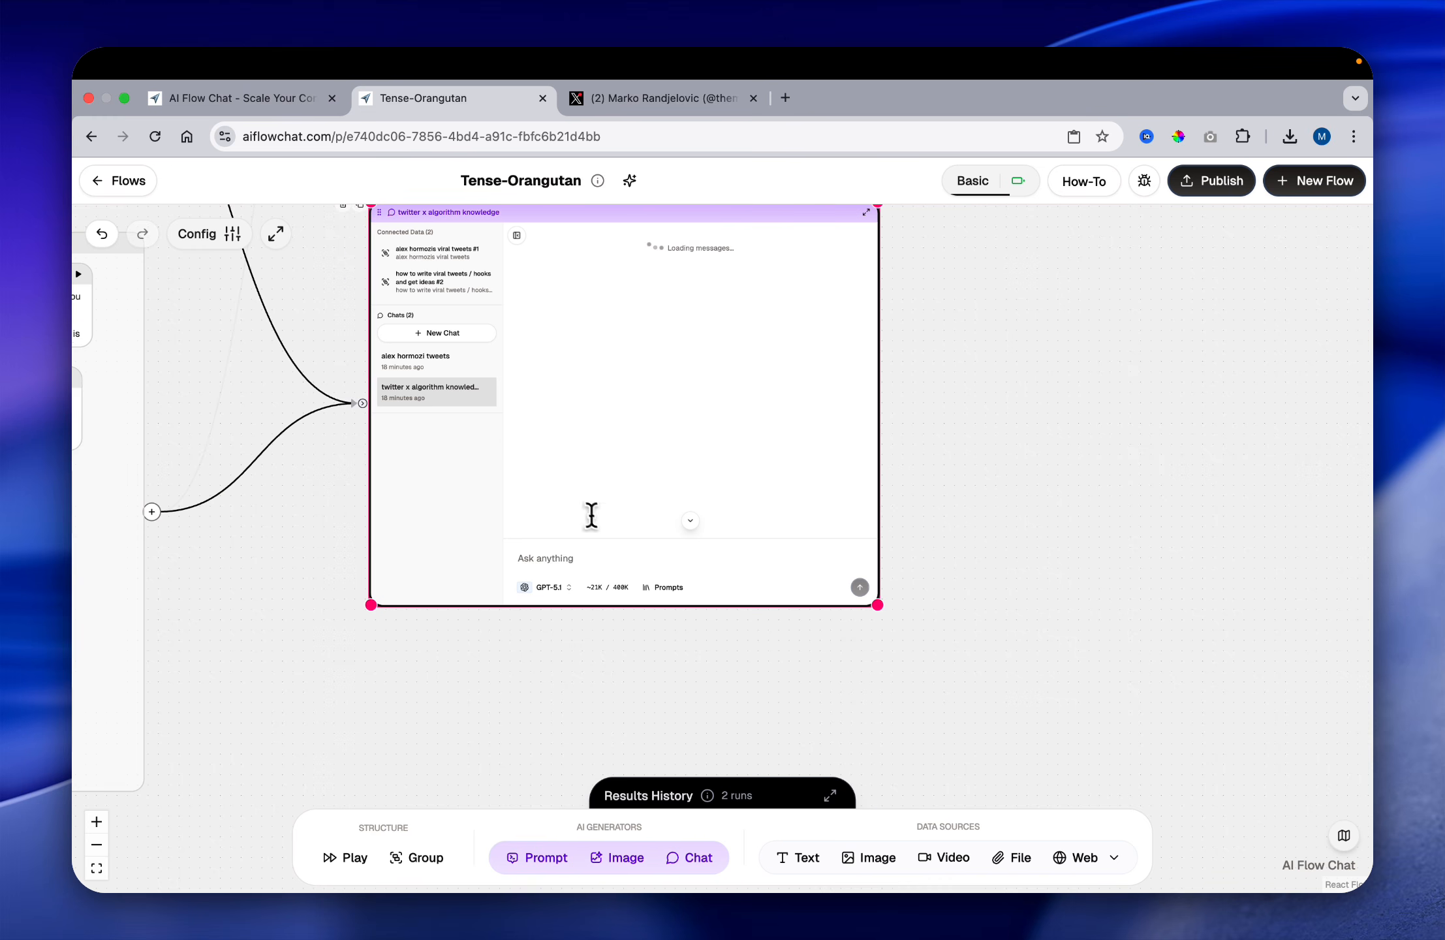
# Step: Ask the chat "how many tweets per day should i start with and any other growth techniques that i need to know"
pyautogui.write('how many tweets p')
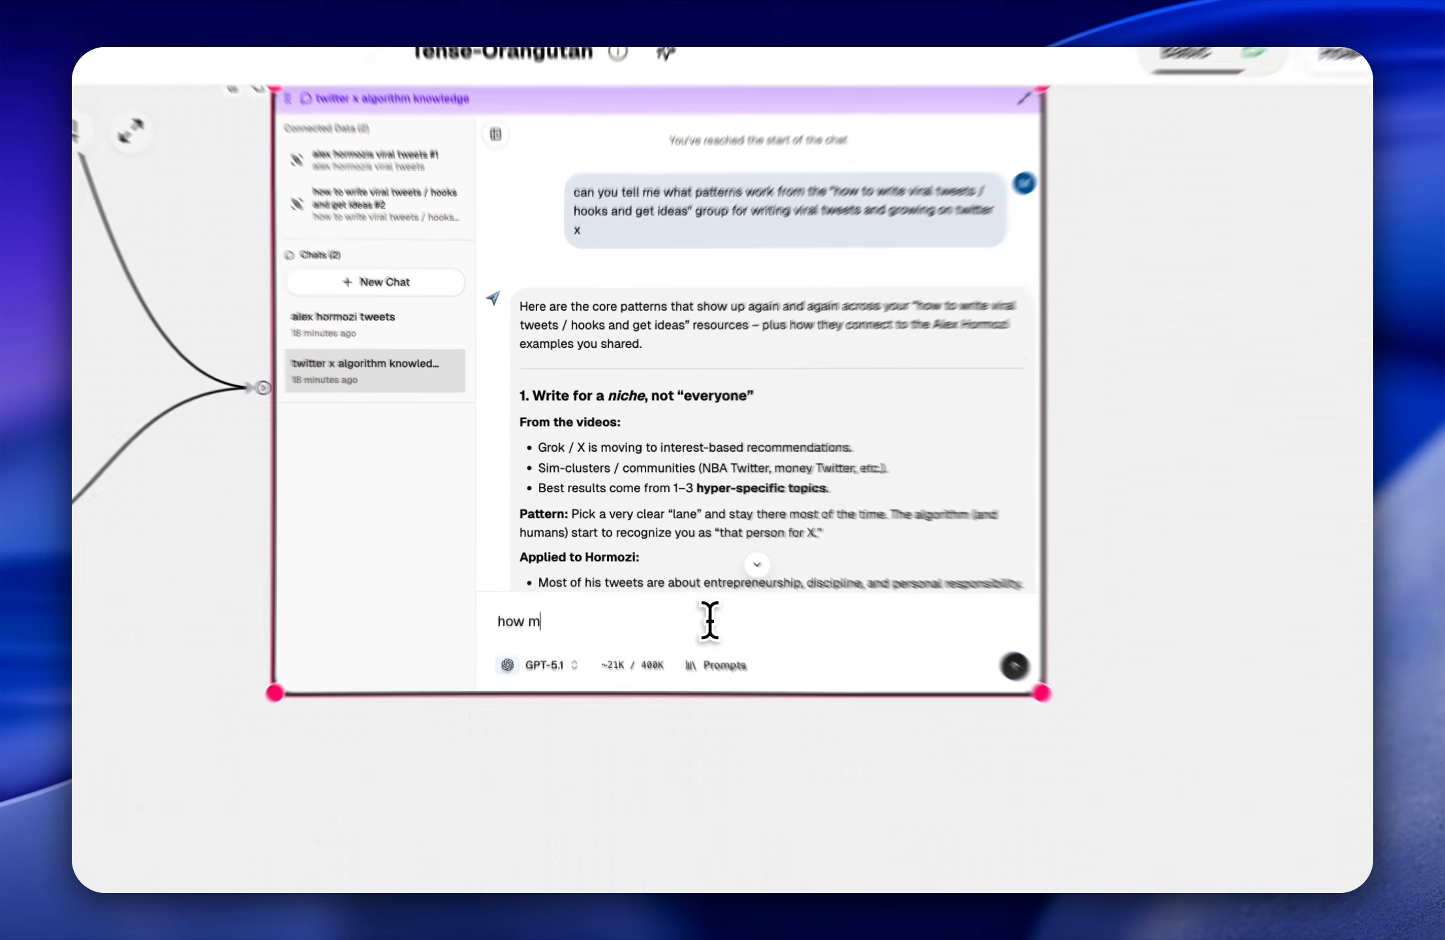
pyautogui.write('er day should I start with and any other t')
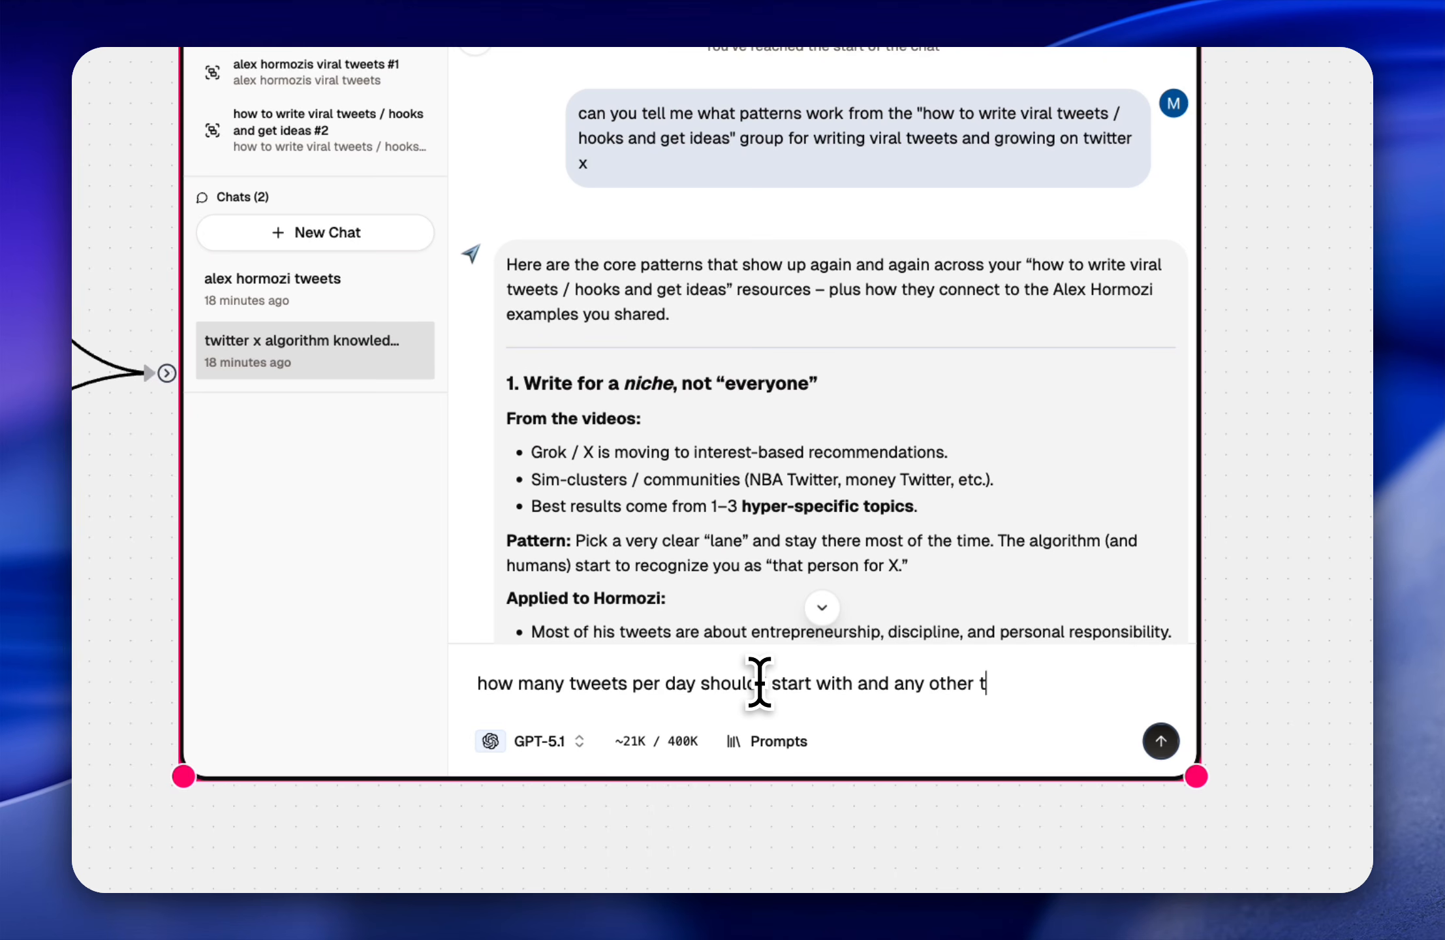
pyautogui.press('BackSpace')
pyautogui.write('growth technu')
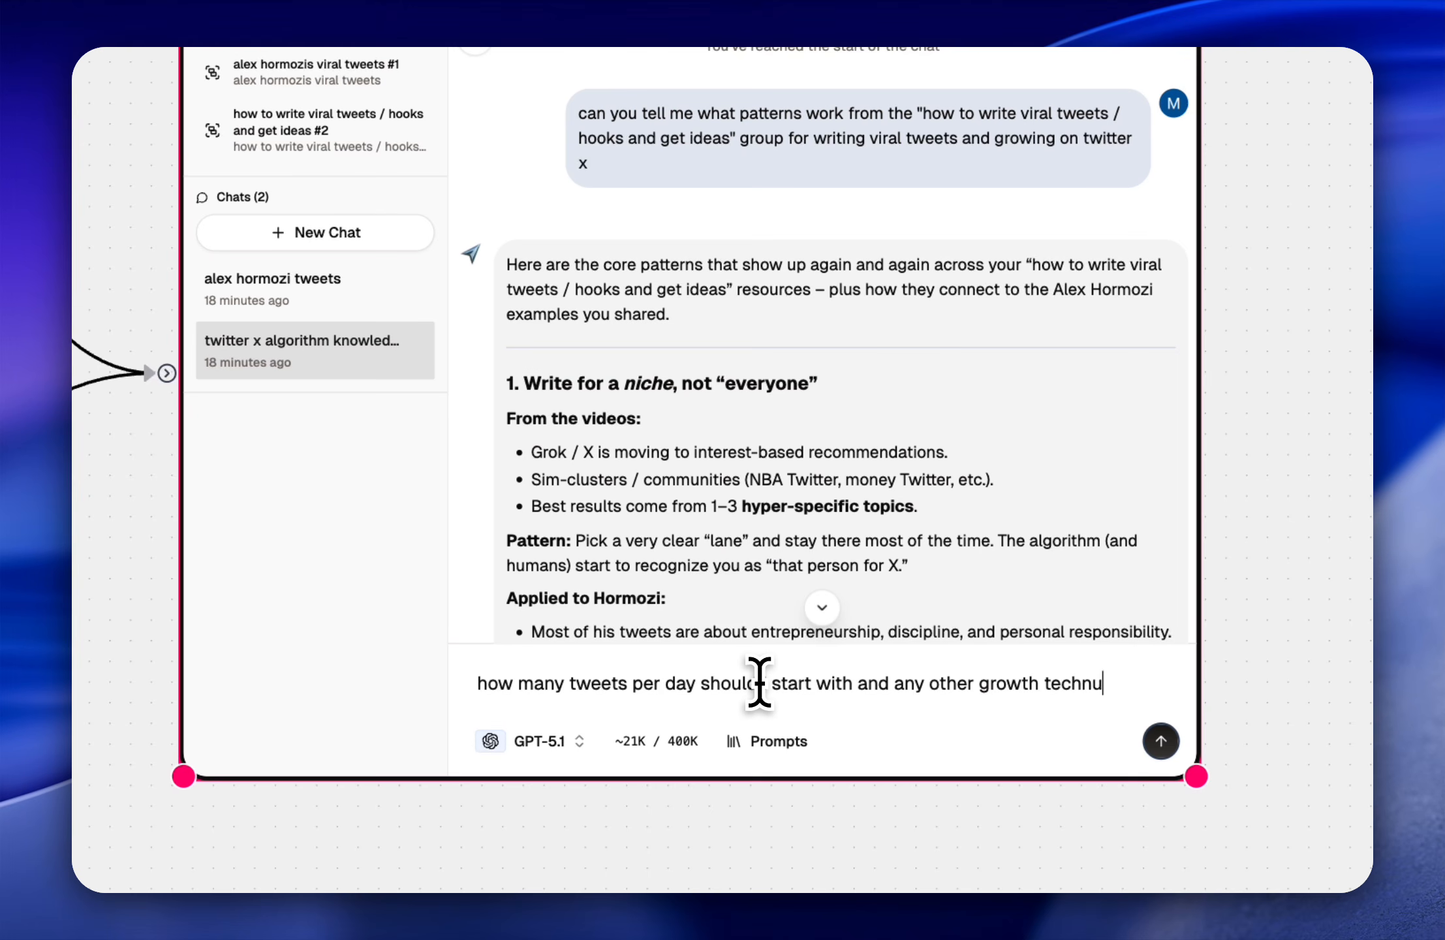
pyautogui.press('BackSpace')
pyautogui.write('ique')
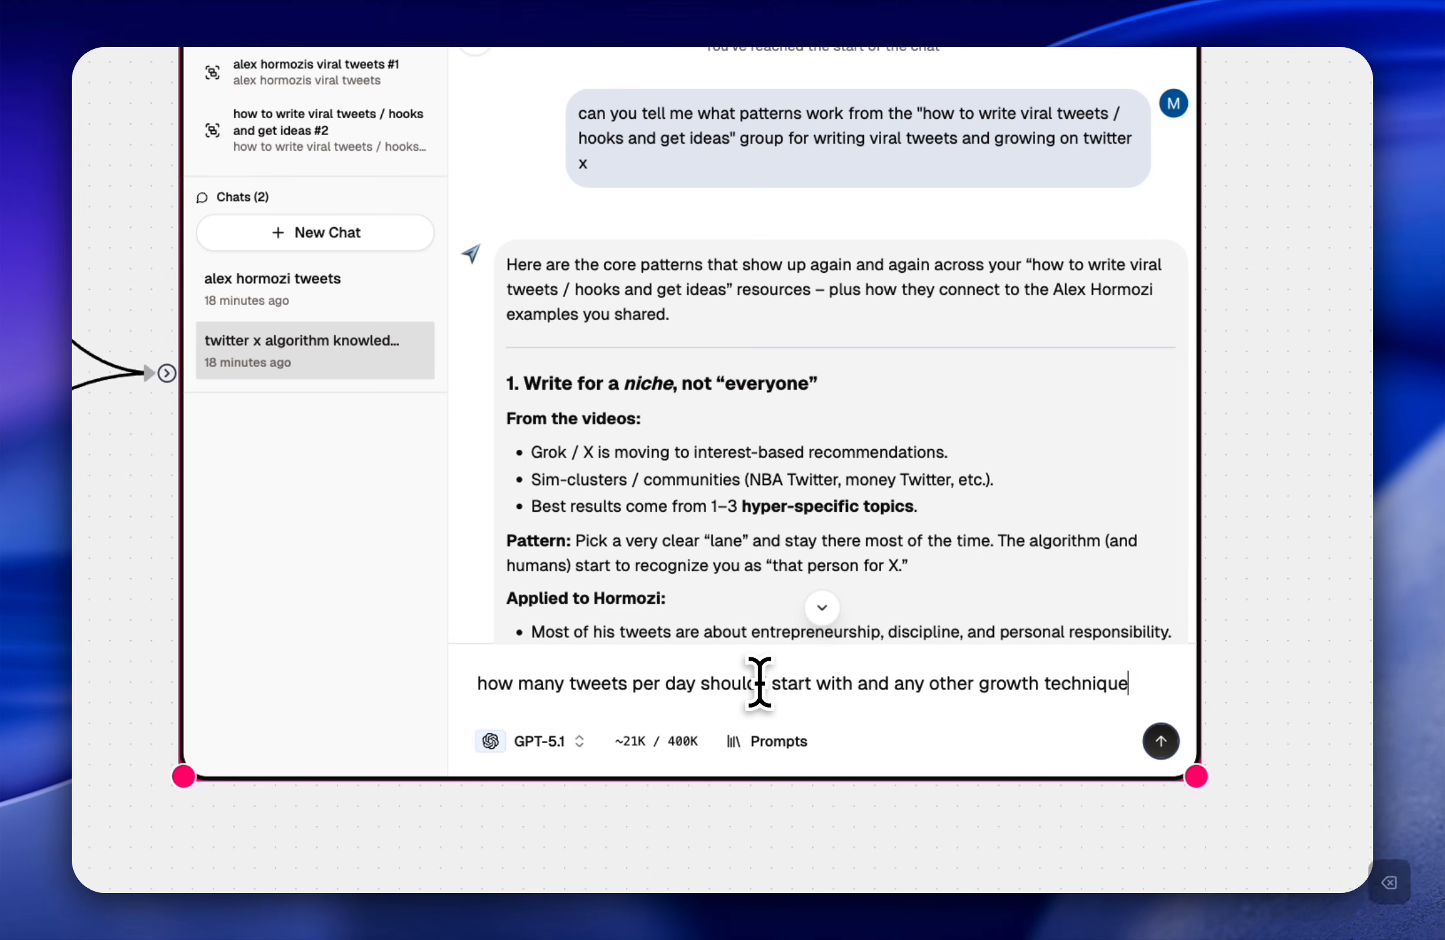
pyautogui.write('s that i')
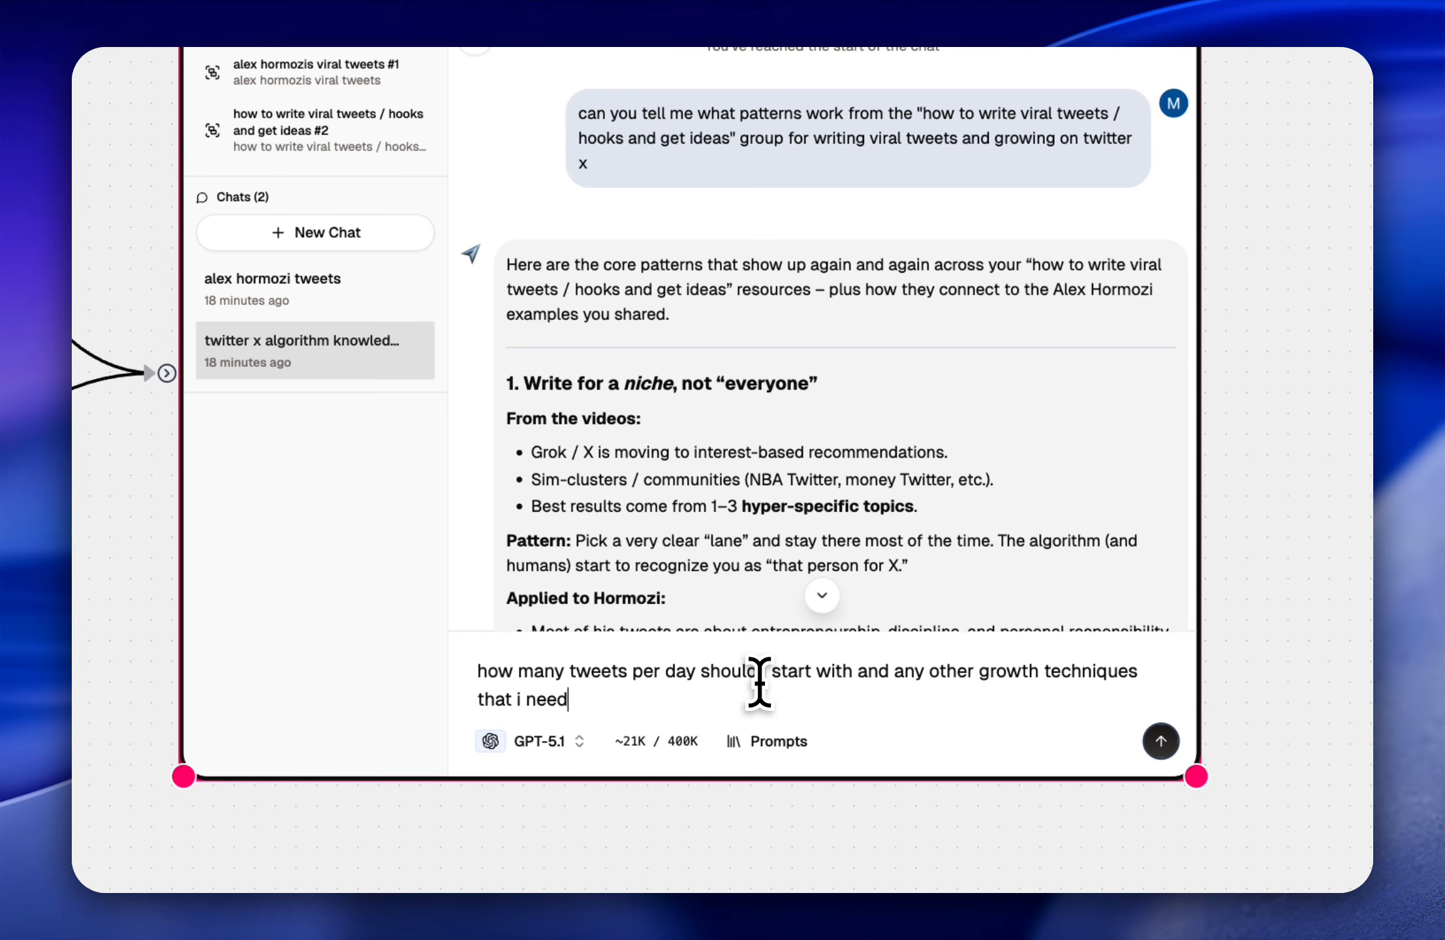
pyautogui.write(' need to k')
pyautogui.press('Return')
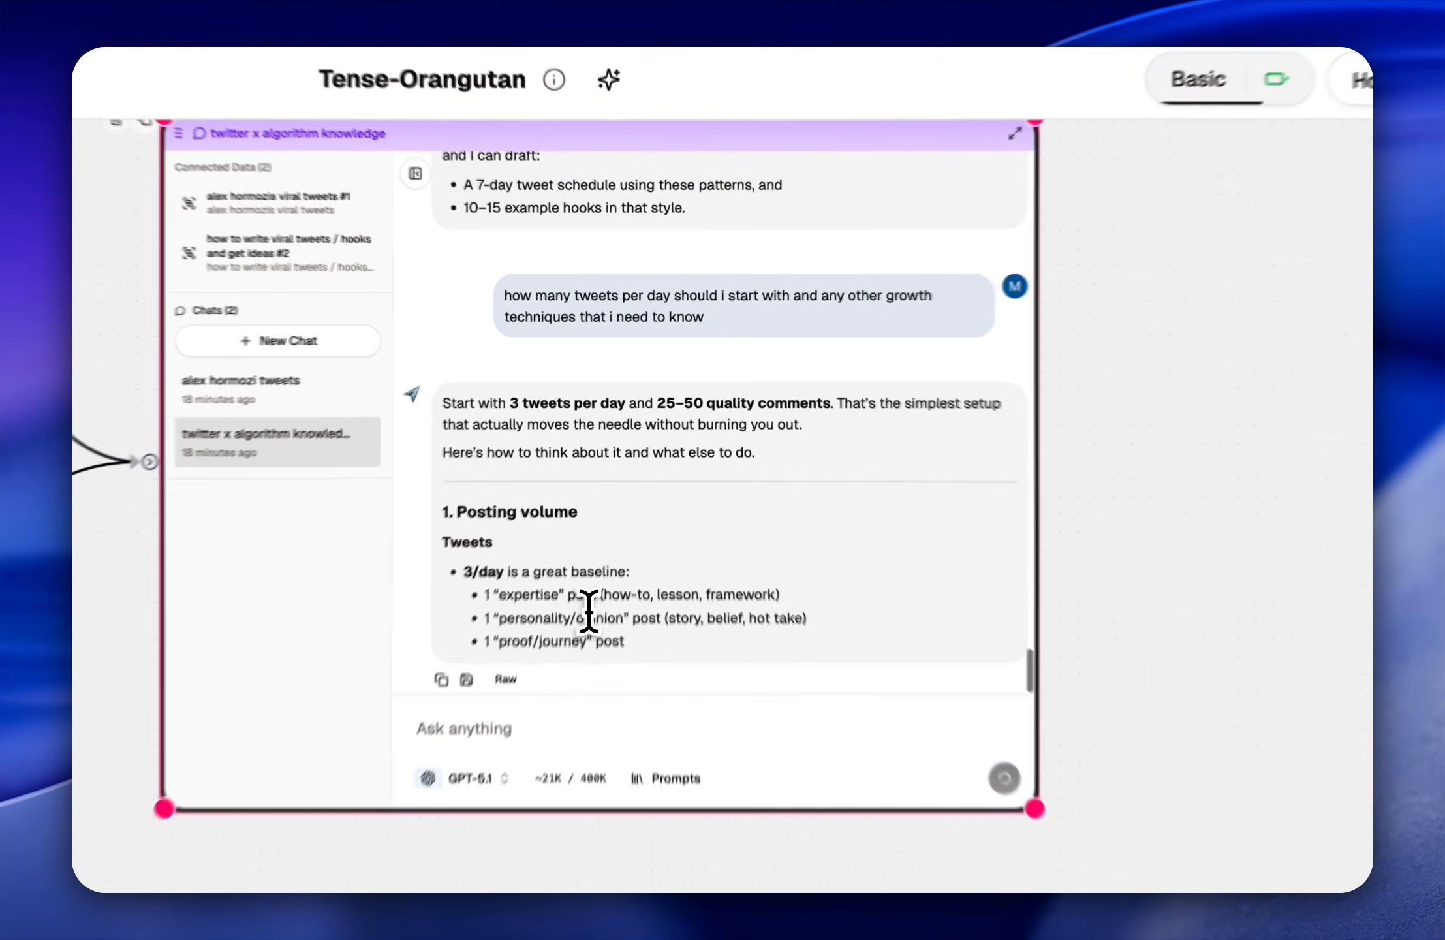
# Step: Read the answer's introduction and the tweet recommendations under "Posting volume", highlighting the advice on quality
pyautogui.scroll(1, 612, 588)
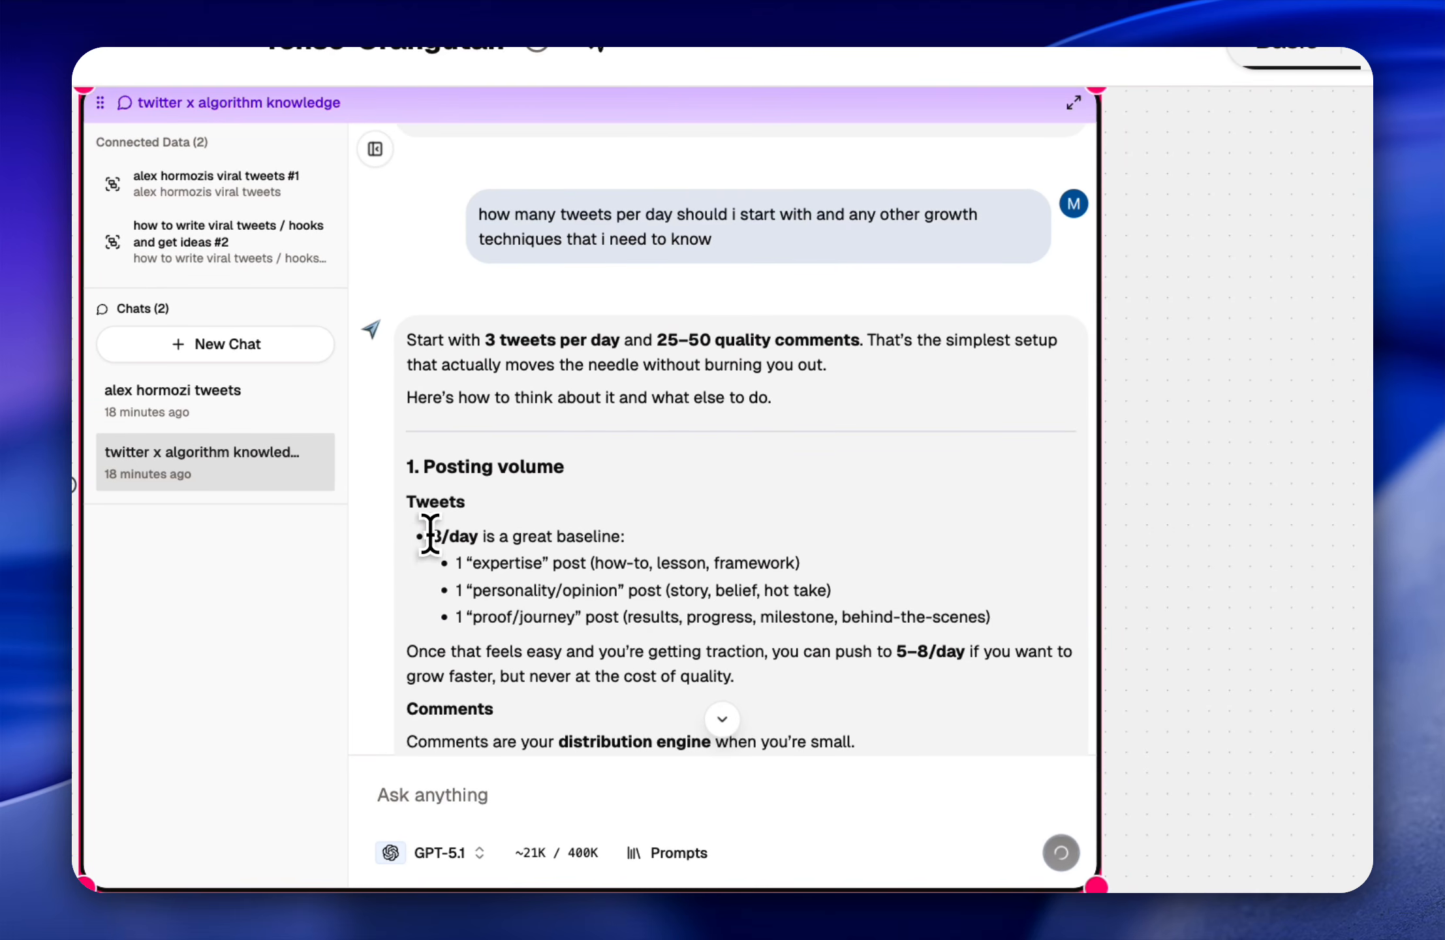
pyautogui.moveTo(429, 535); pyautogui.dragTo(674, 529)
pyautogui.scroll(-1, 658, 590)
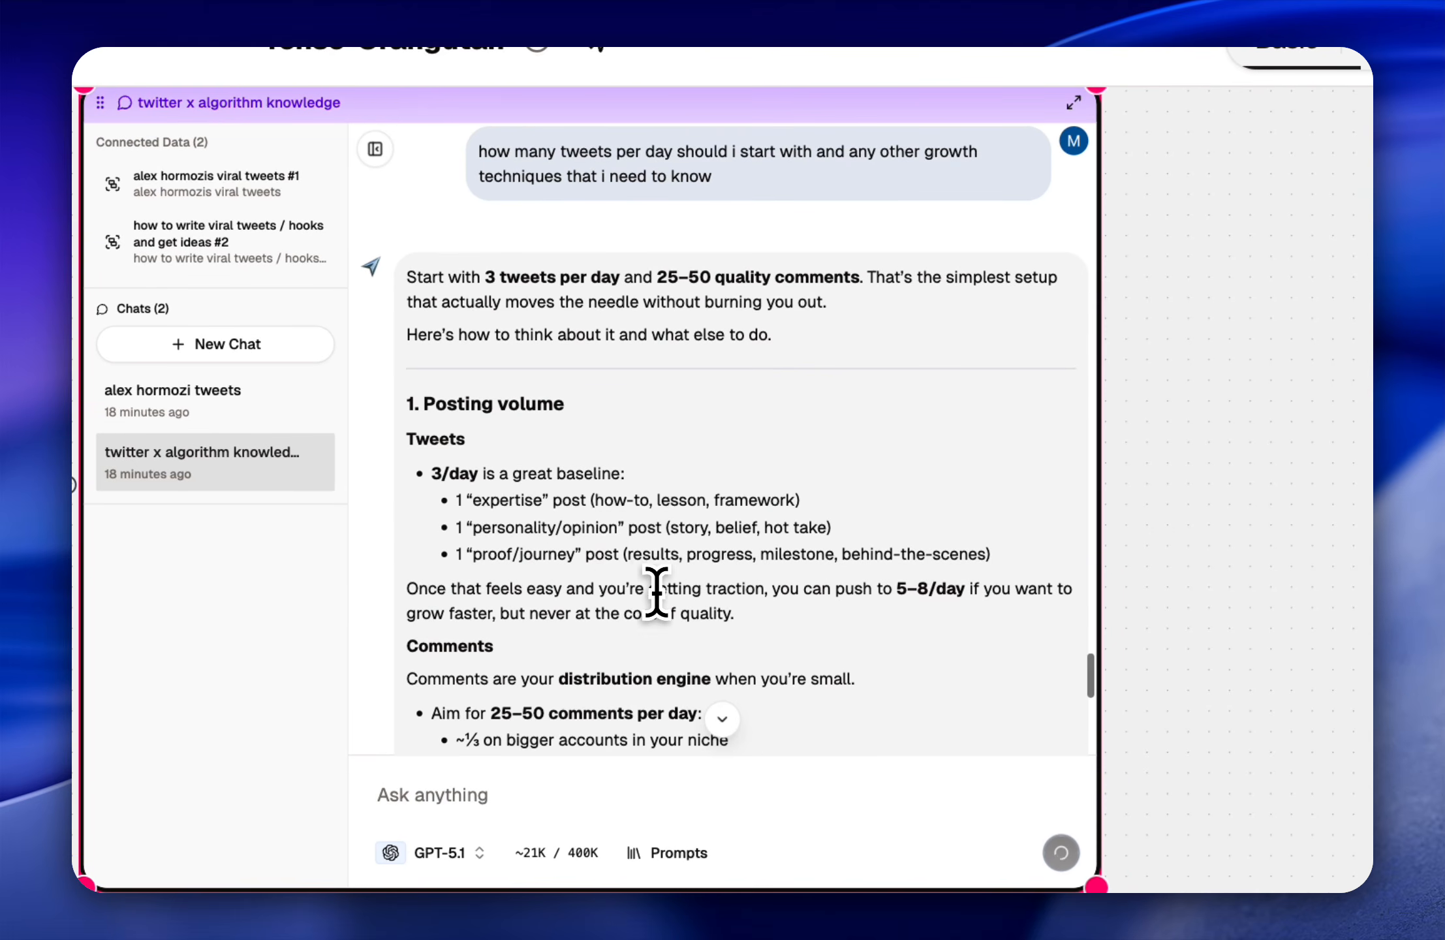
pyautogui.scroll(-2, 679, 541)
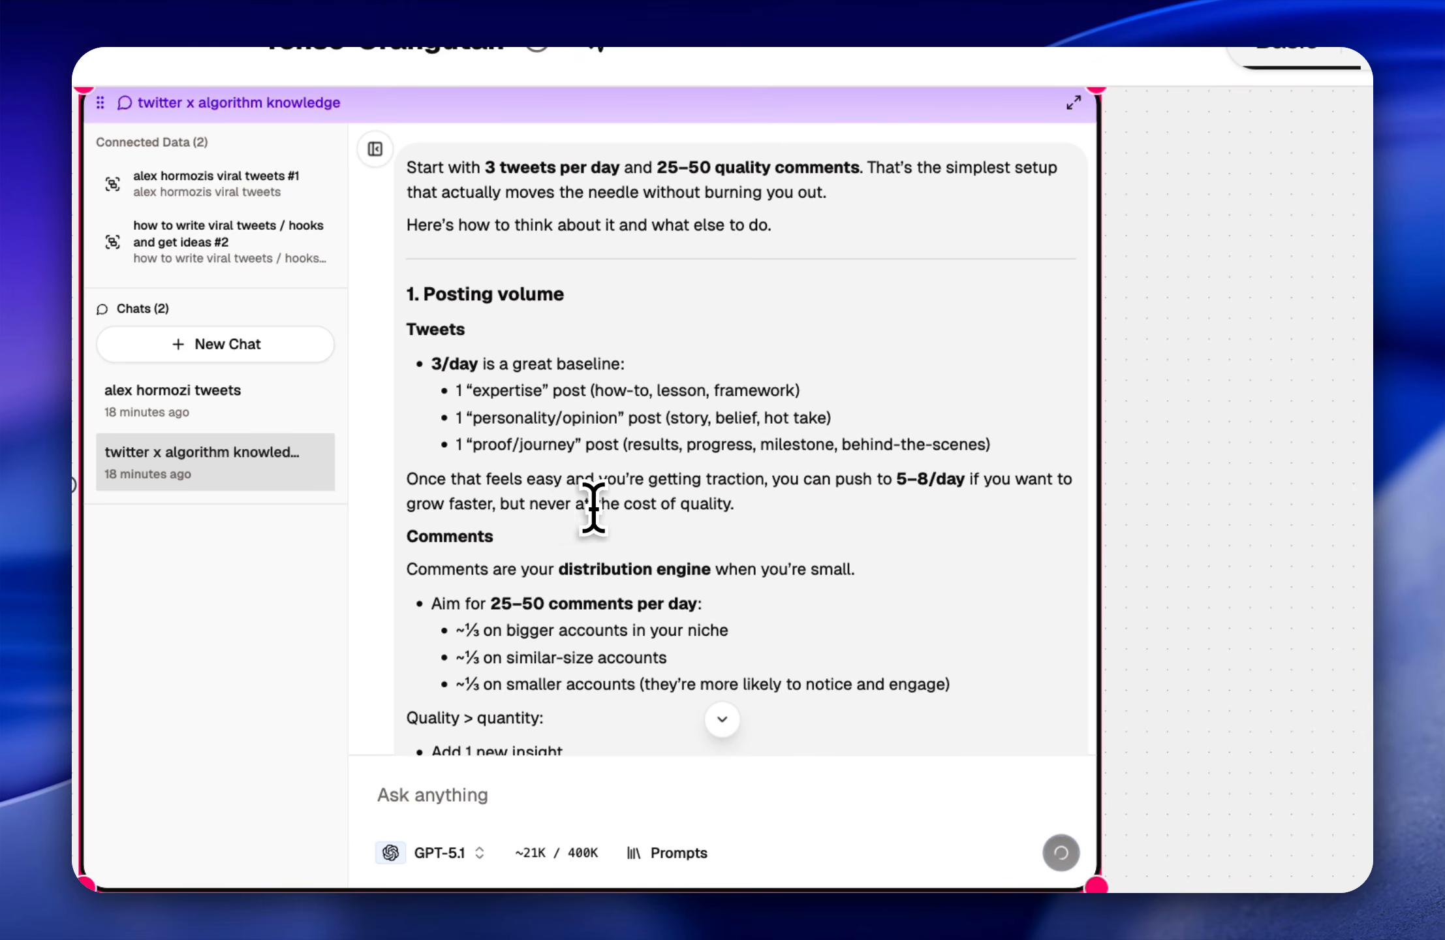
pyautogui.scroll(-1, 683, 500)
pyautogui.scroll(-1, 844, 465)
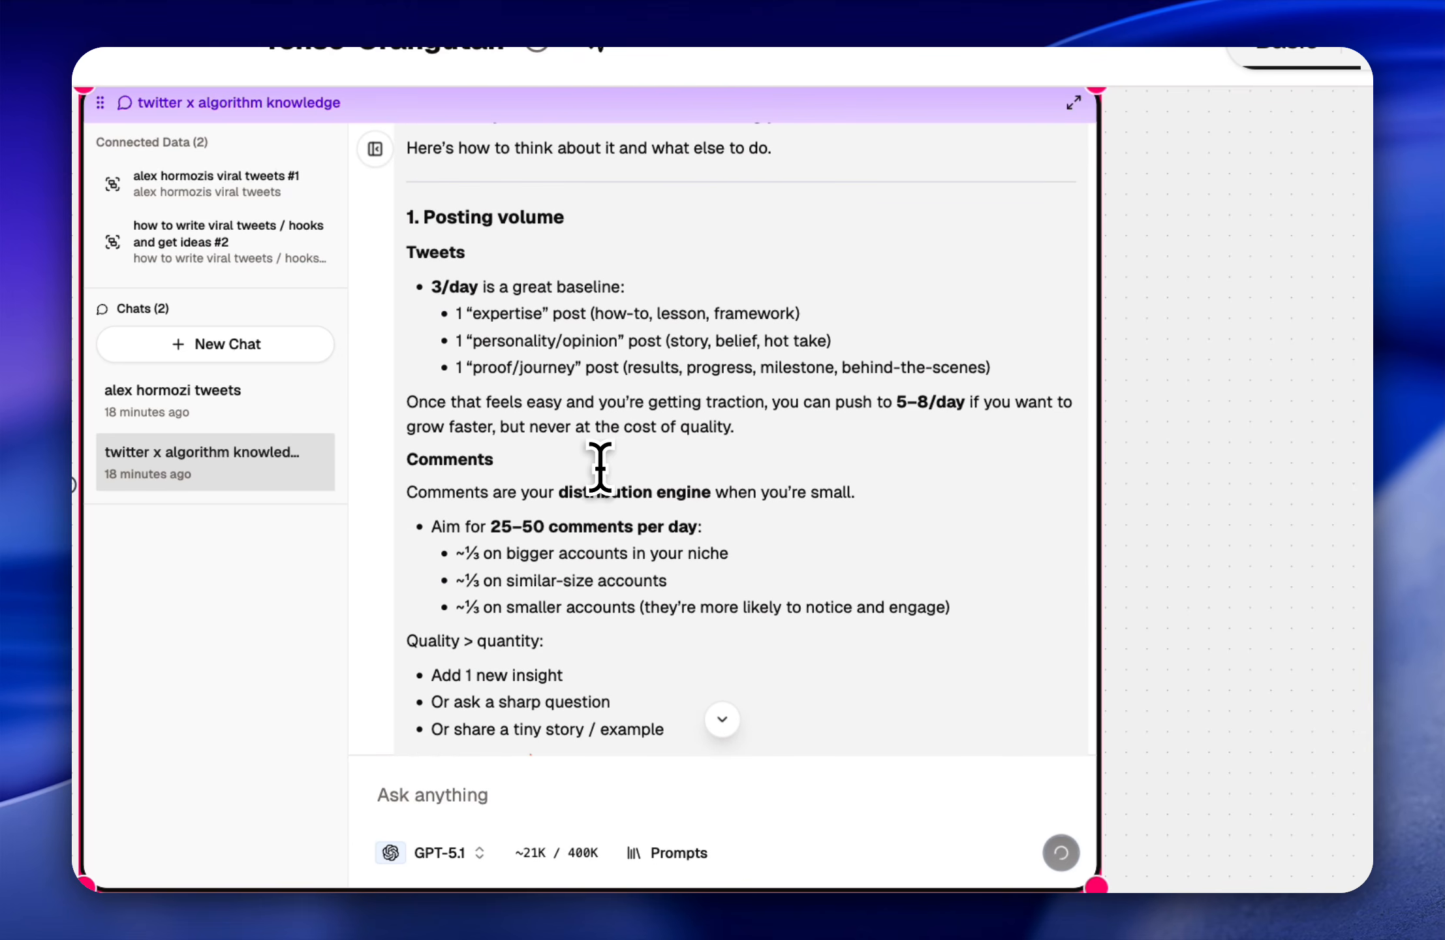
pyautogui.moveTo(567, 431); pyautogui.dragTo(781, 425)
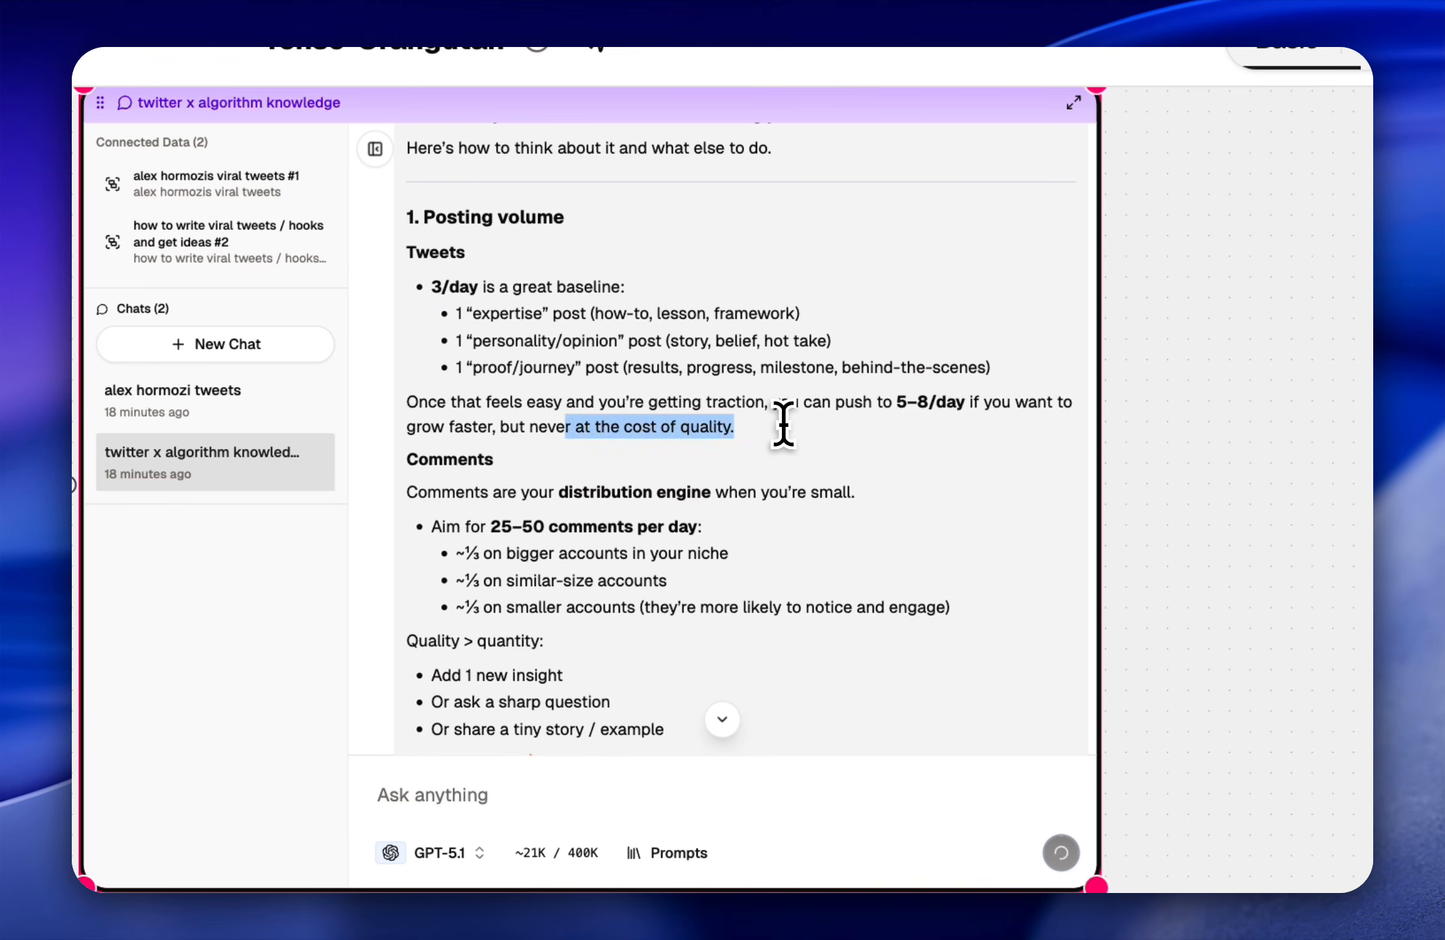
pyautogui.click(783, 425)
# Step: Read the answer's "Comments" advice, highlighting how to split comments by account size, and continue into "Core growth techniques you should know"
pyautogui.scroll(-5, 783, 424)
pyautogui.scroll(-1, 611, 454)
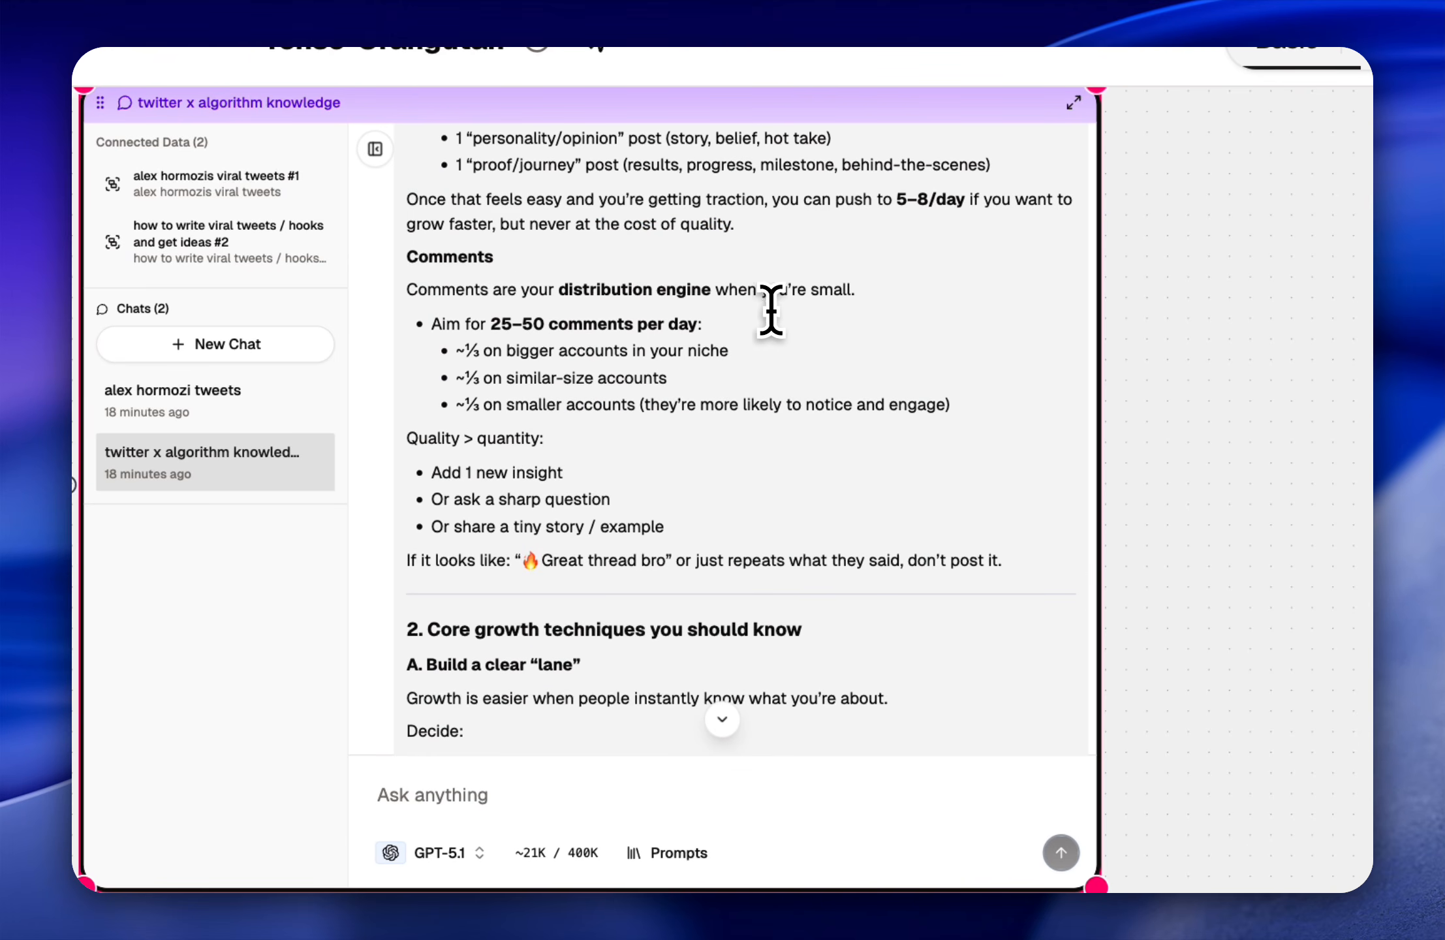
pyautogui.moveTo(432, 324); pyautogui.dragTo(513, 326)
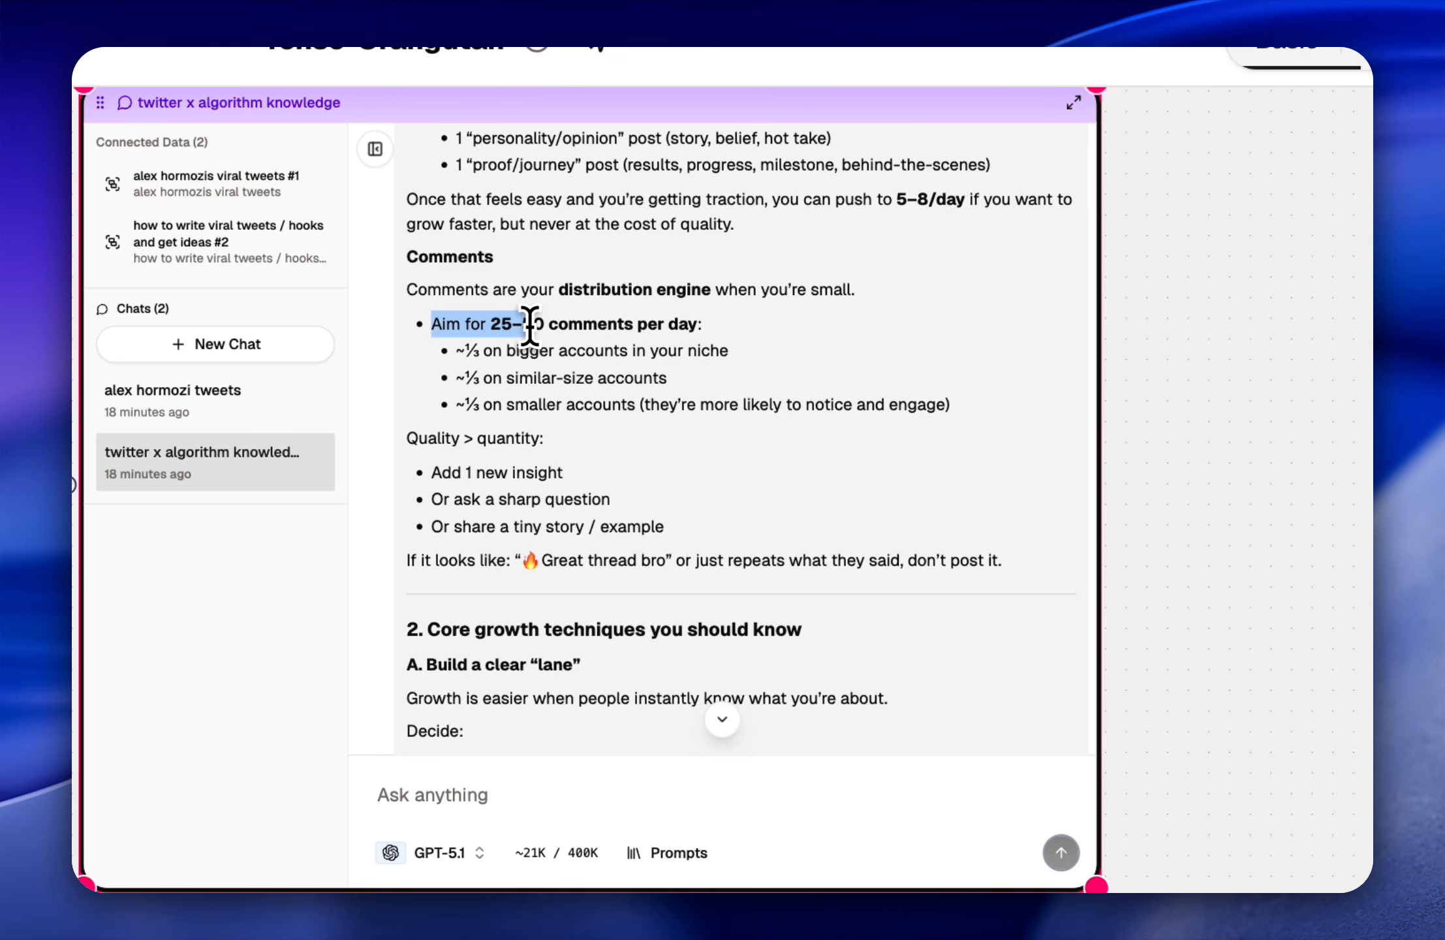
pyautogui.click(562, 325)
pyautogui.scroll(-3, 663, 385)
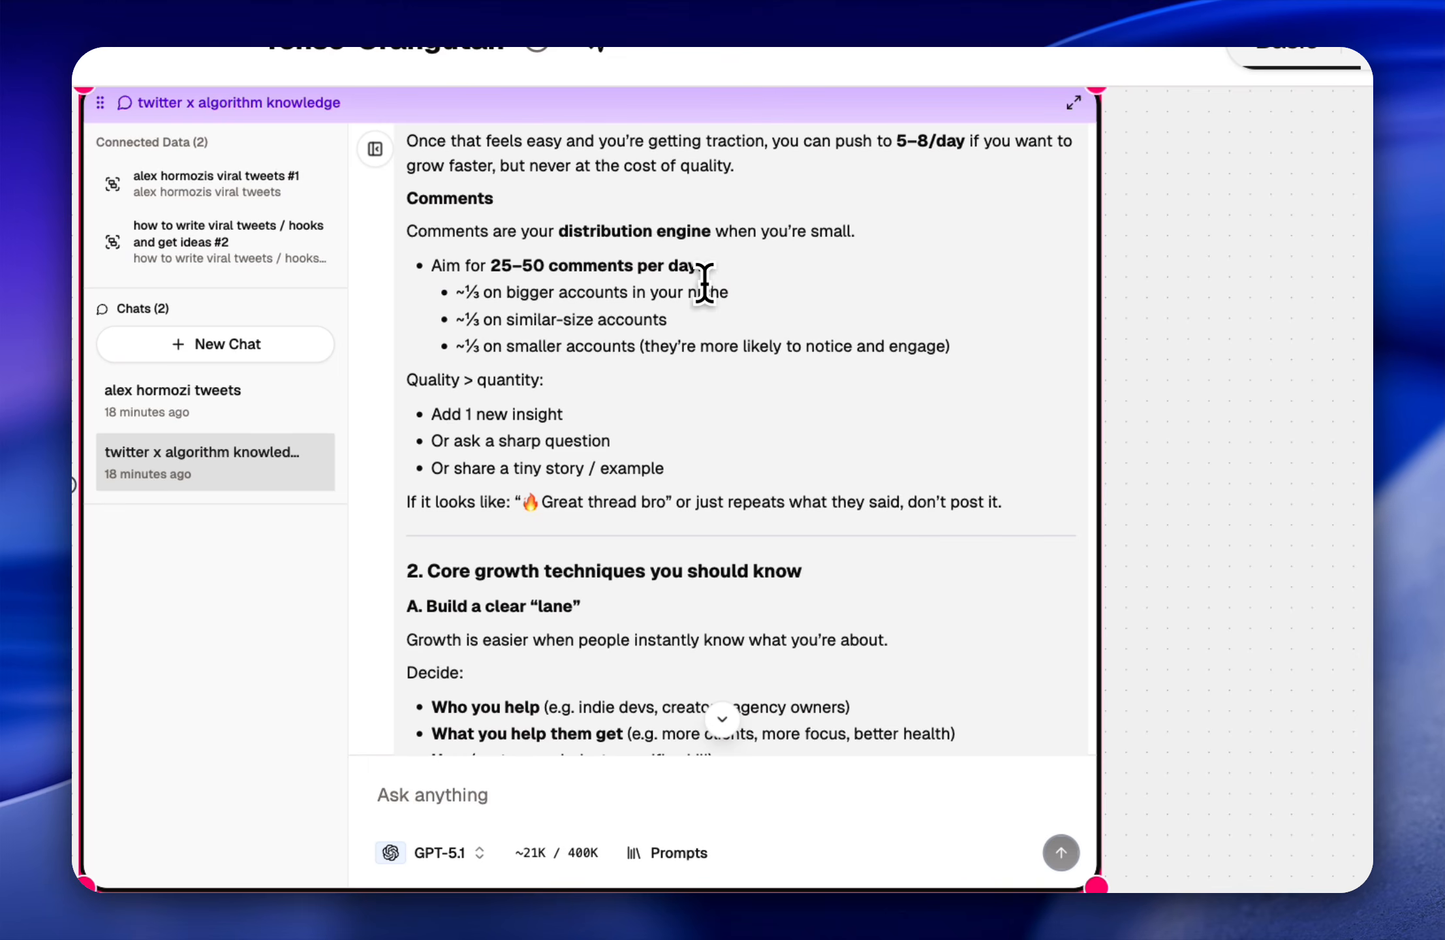
pyautogui.moveTo(718, 315); pyautogui.dragTo(441, 294)
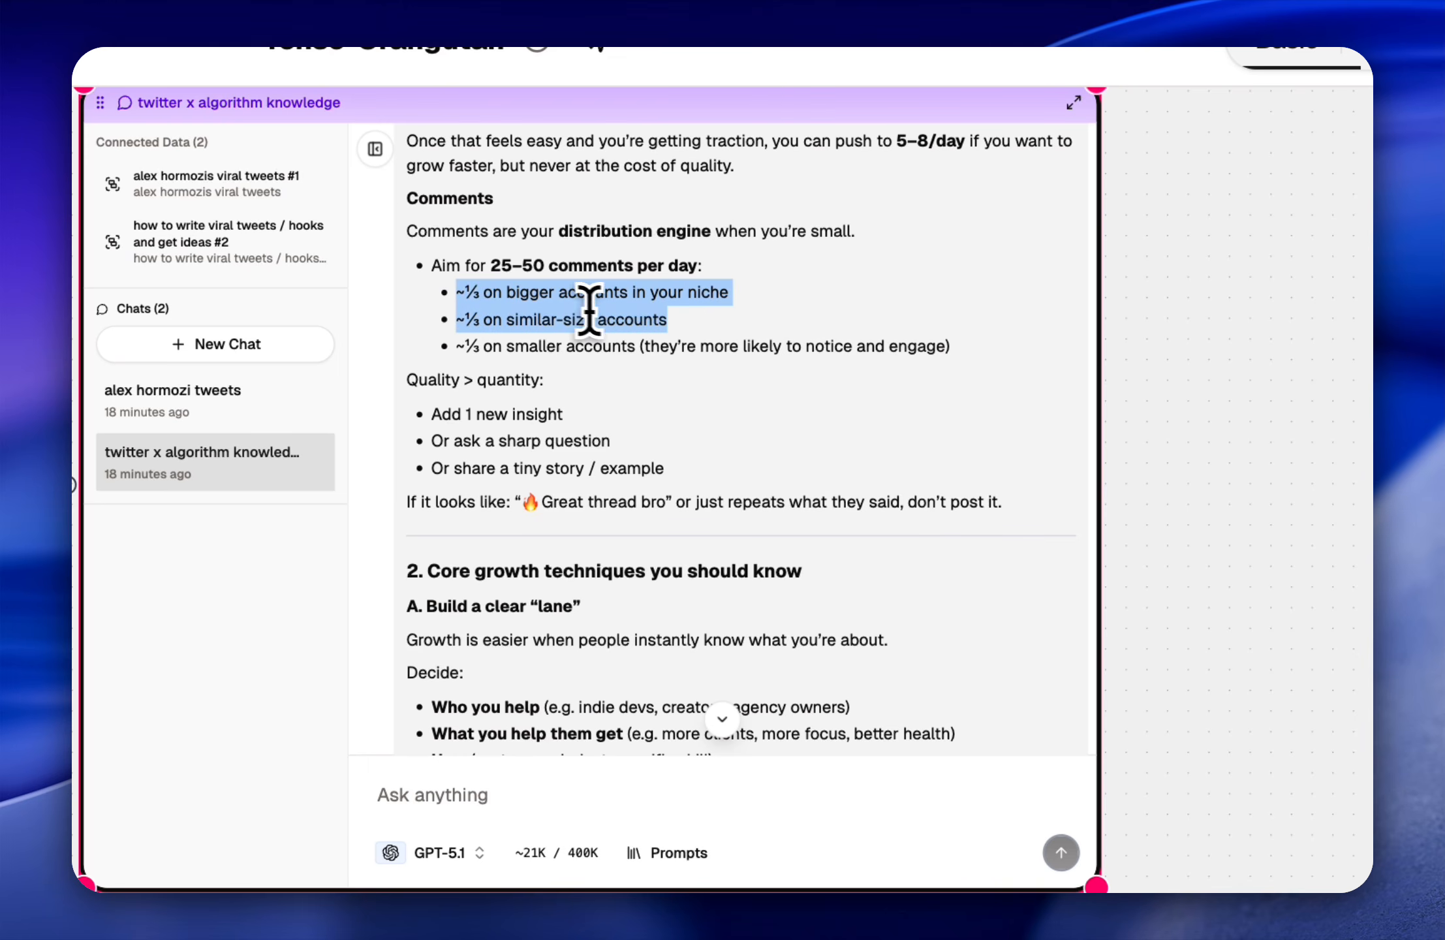
pyautogui.moveTo(955, 339); pyautogui.dragTo(456, 287)
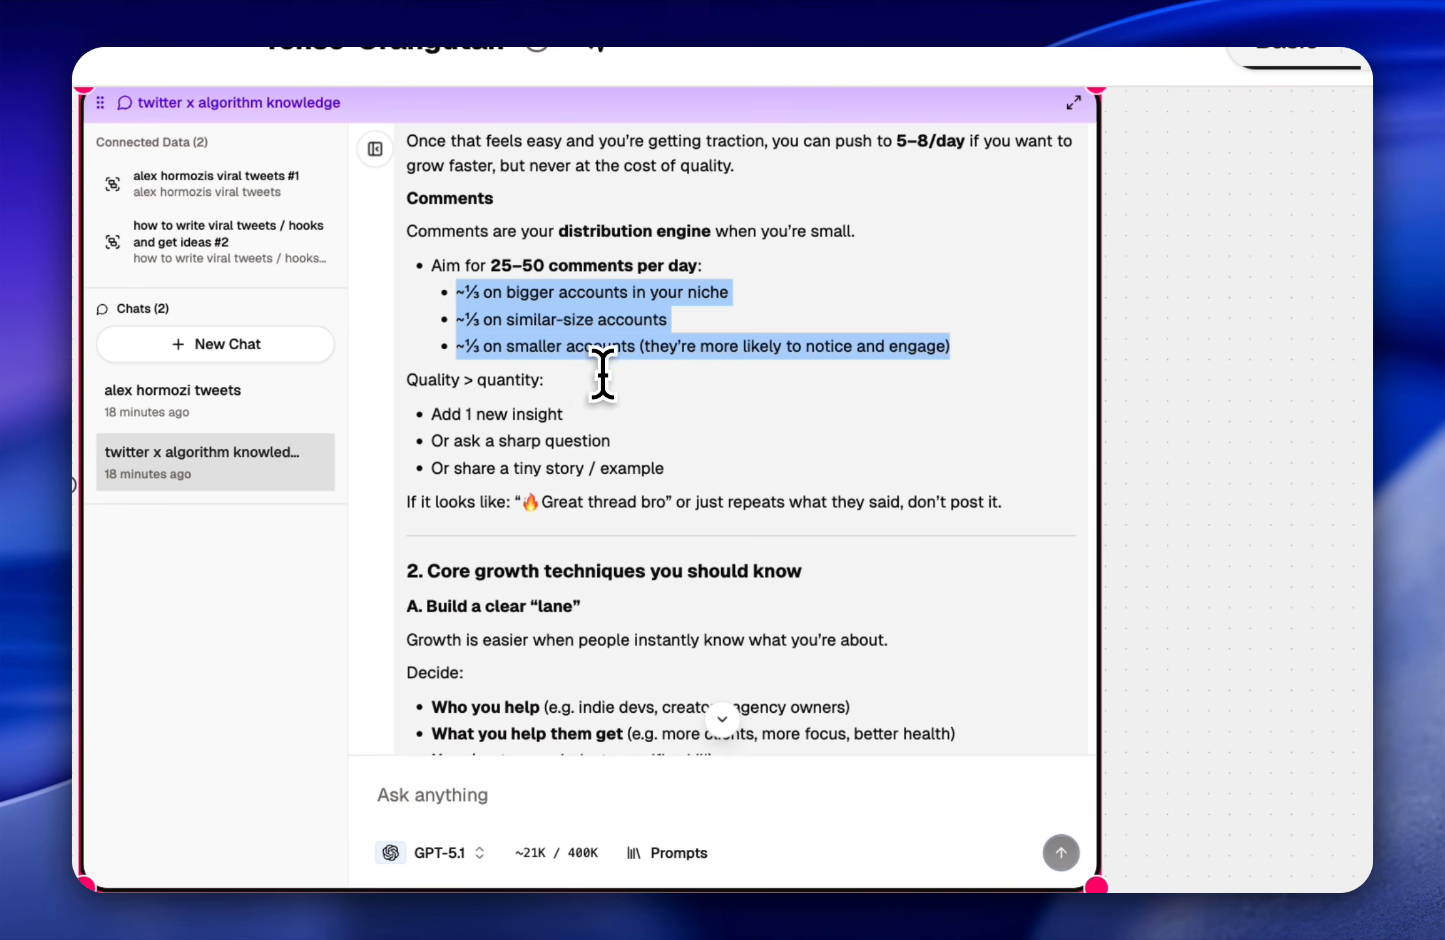
pyautogui.scroll(-2, 616, 387)
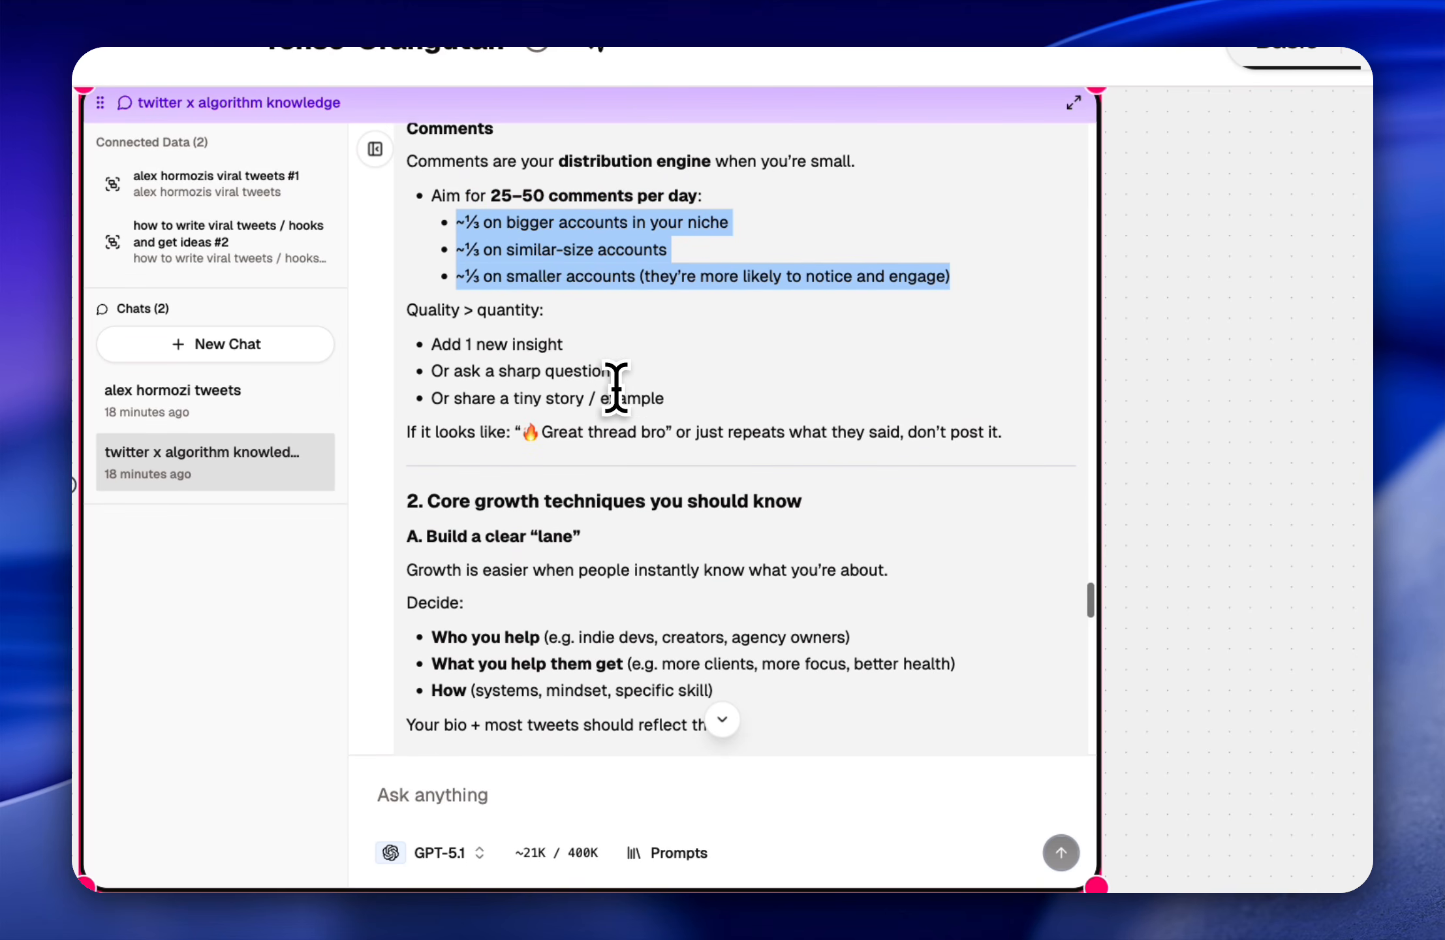
pyautogui.scroll(-2, 615, 409)
pyautogui.click(615, 411)
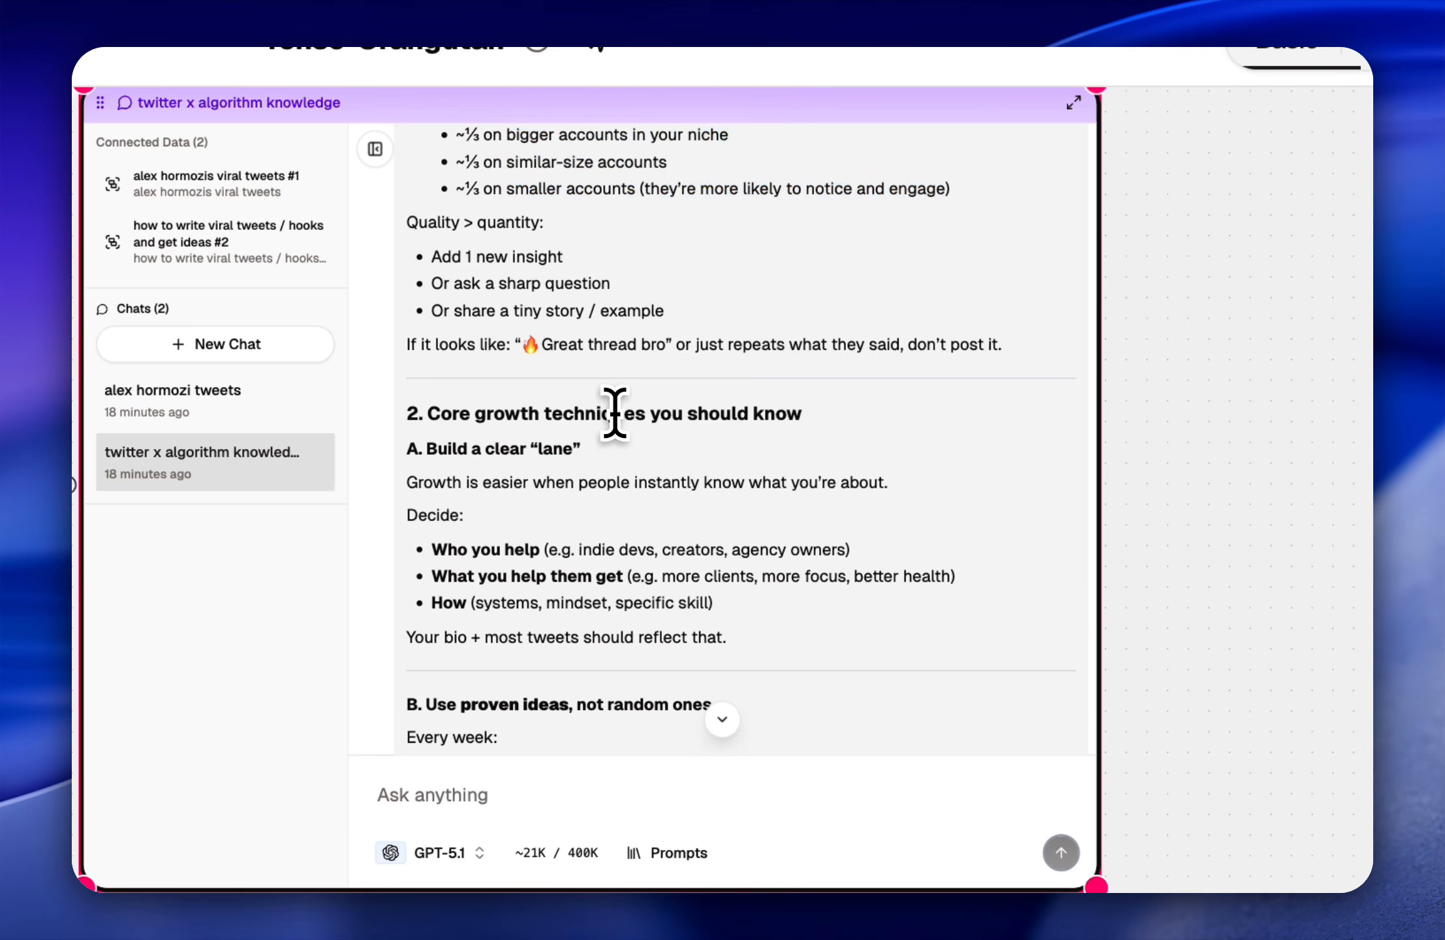
# Step: Read the opening of "Build a clear 'lane'" under the core growth techniques, highlighting the sentence on why growth gets easier
pyautogui.scroll(-2, 661, 516)
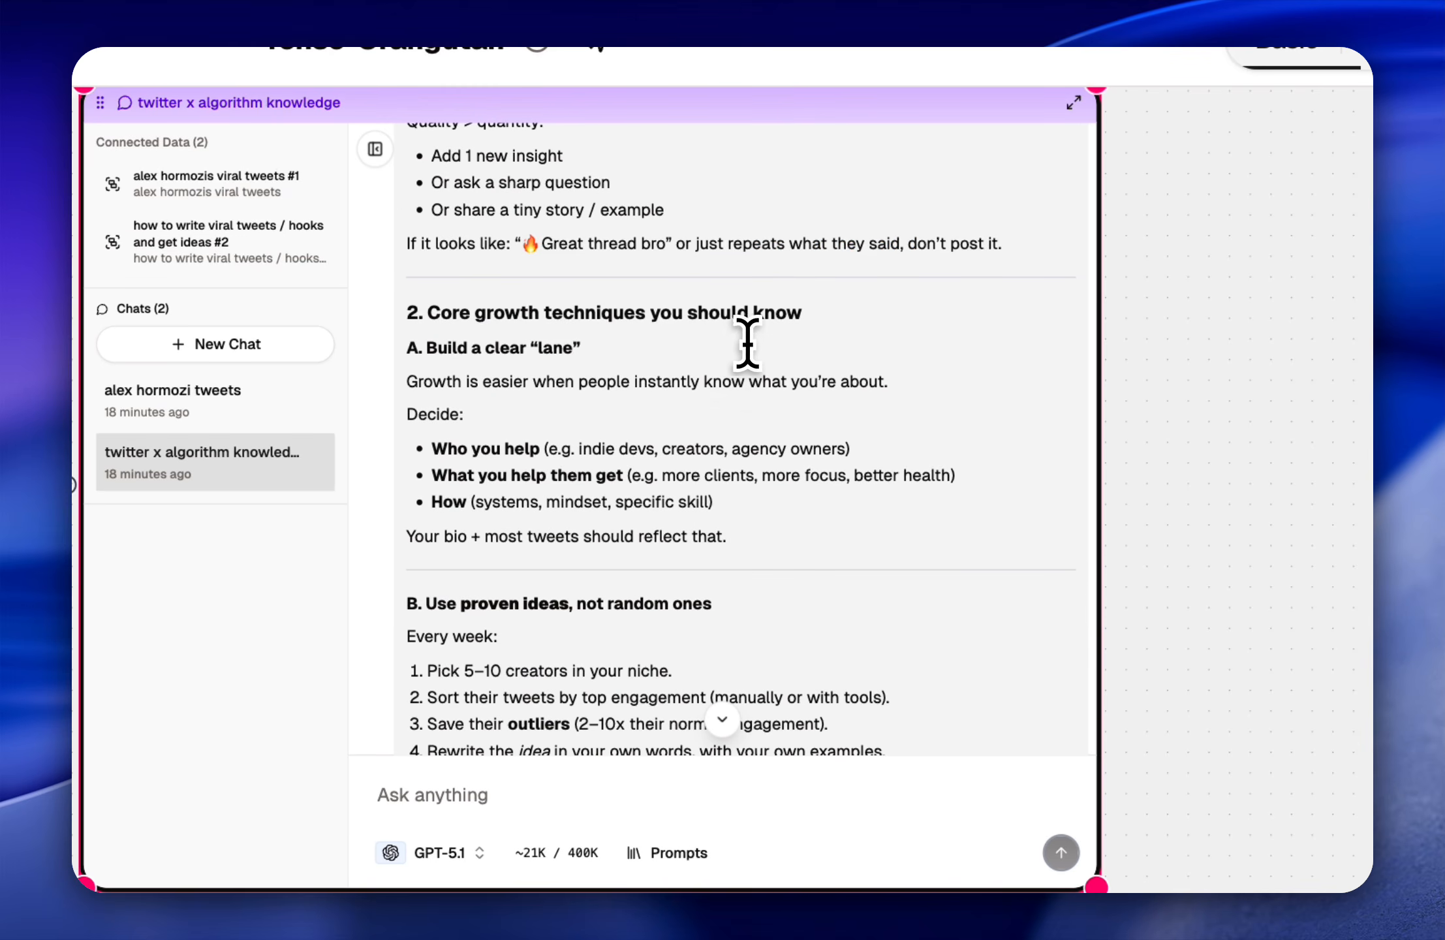
pyautogui.scroll(-1, 747, 391)
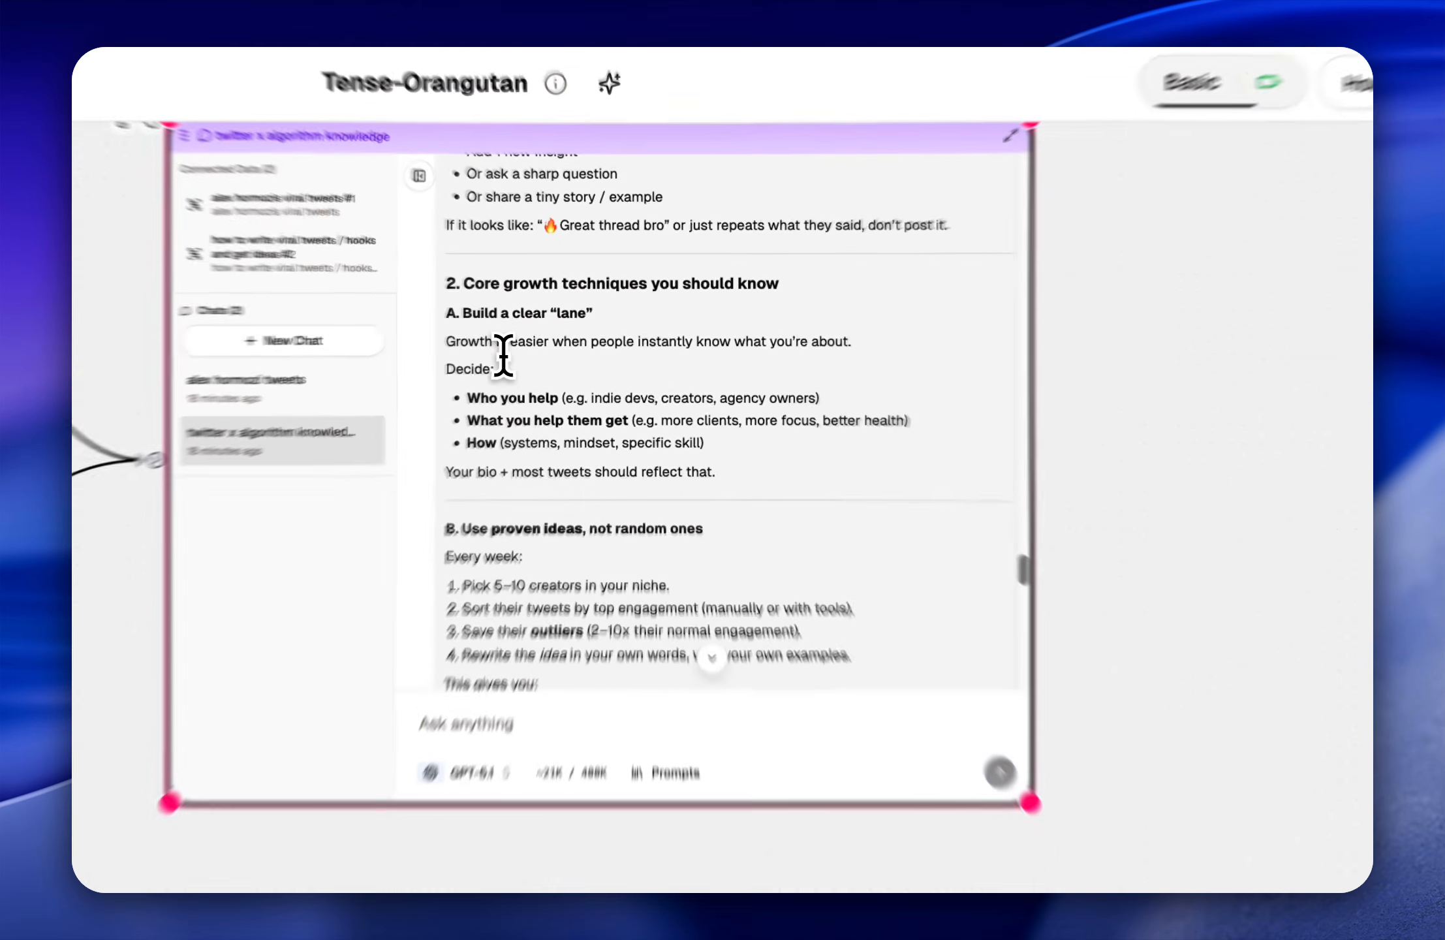
pyautogui.moveTo(406, 345); pyautogui.dragTo(724, 343)
pyautogui.moveTo(777, 423); pyautogui.dragTo(984, 440)
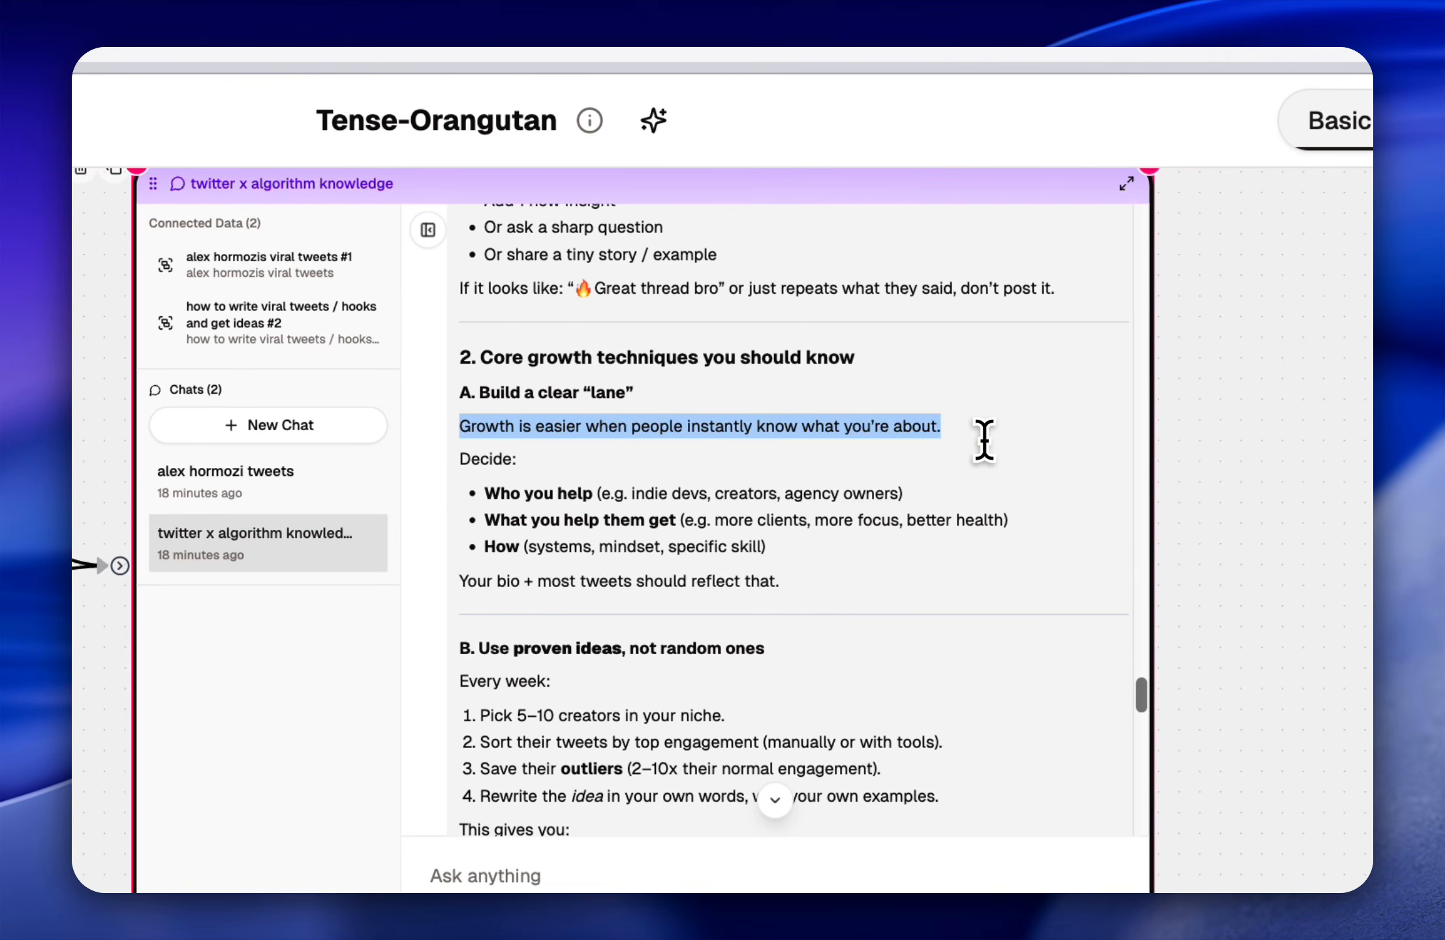
pyautogui.click(958, 470)
pyautogui.scroll(-2, 957, 470)
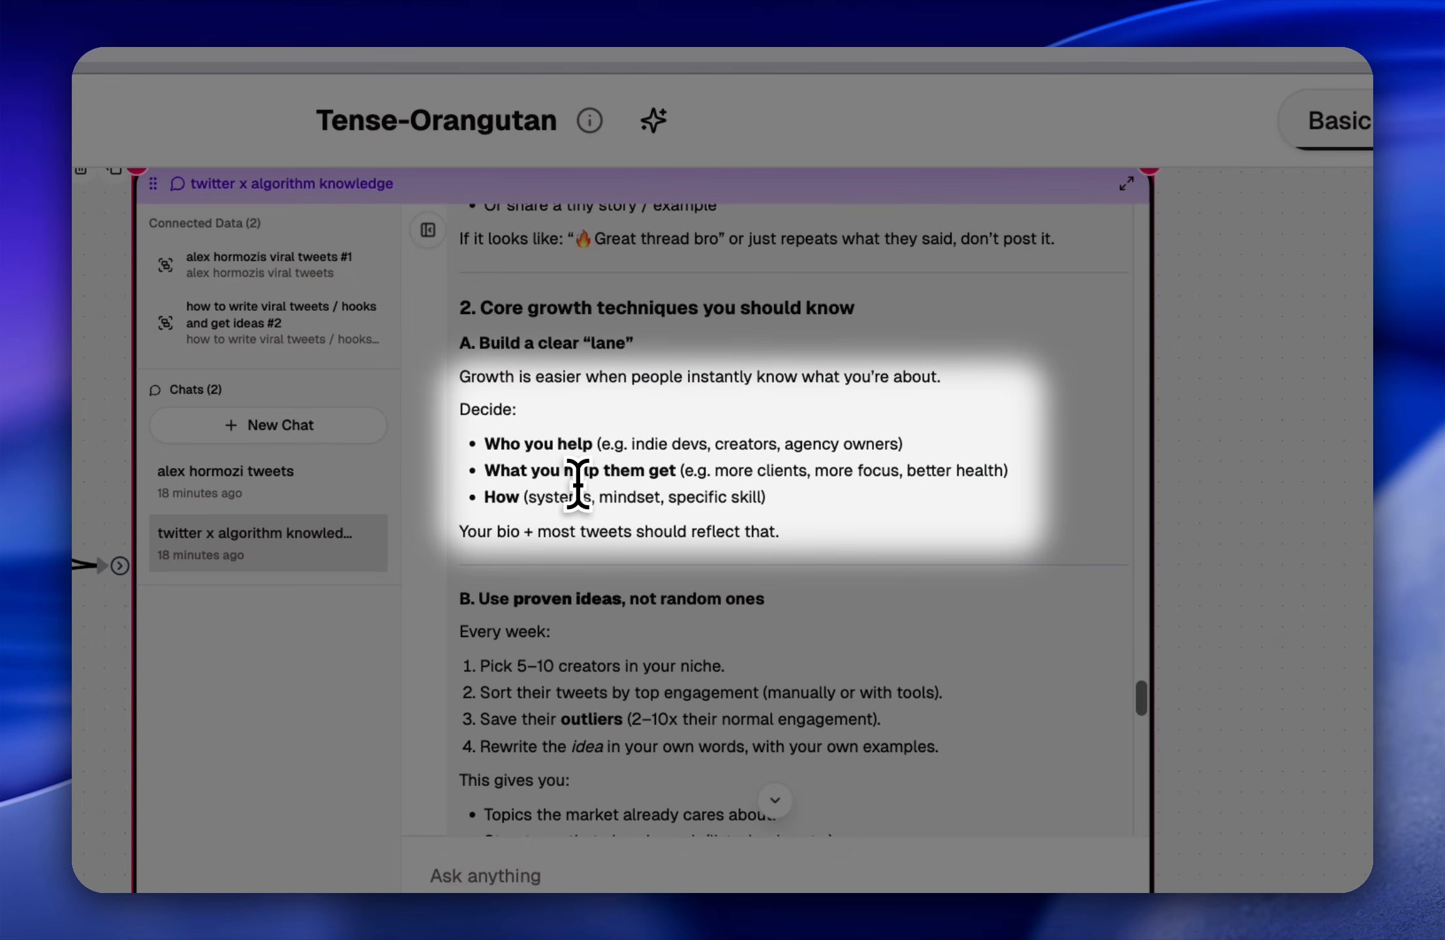
# Step: Read the "Decide" list on who you help, what they get and how, highlighting the line about the bio and tweets
pyautogui.moveTo(478, 476); pyautogui.dragTo(689, 471)
pyautogui.click(607, 500)
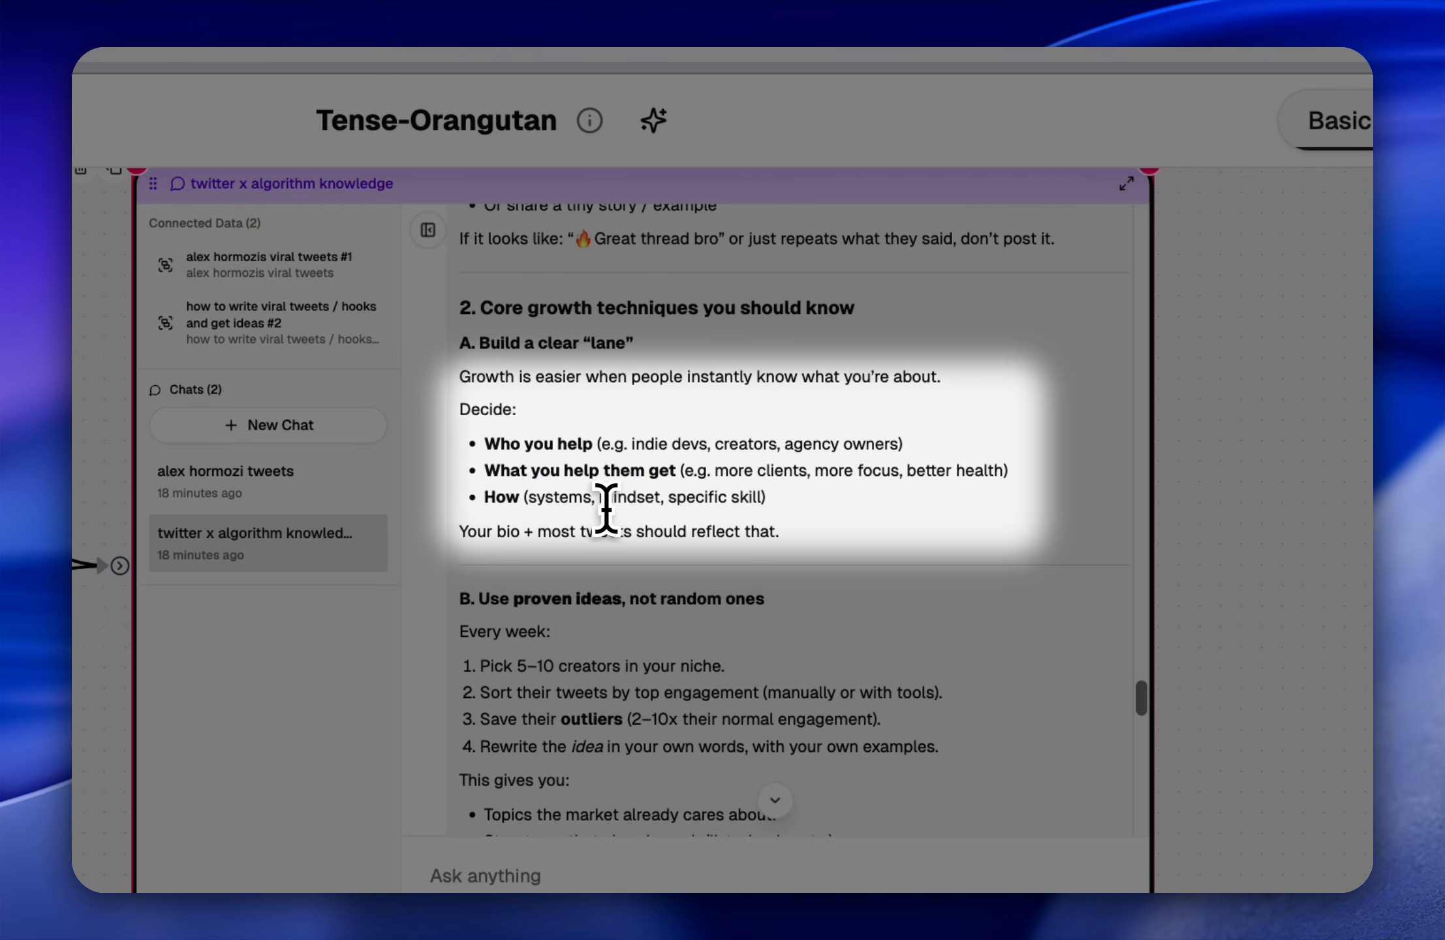
pyautogui.scroll(-1, 686, 502)
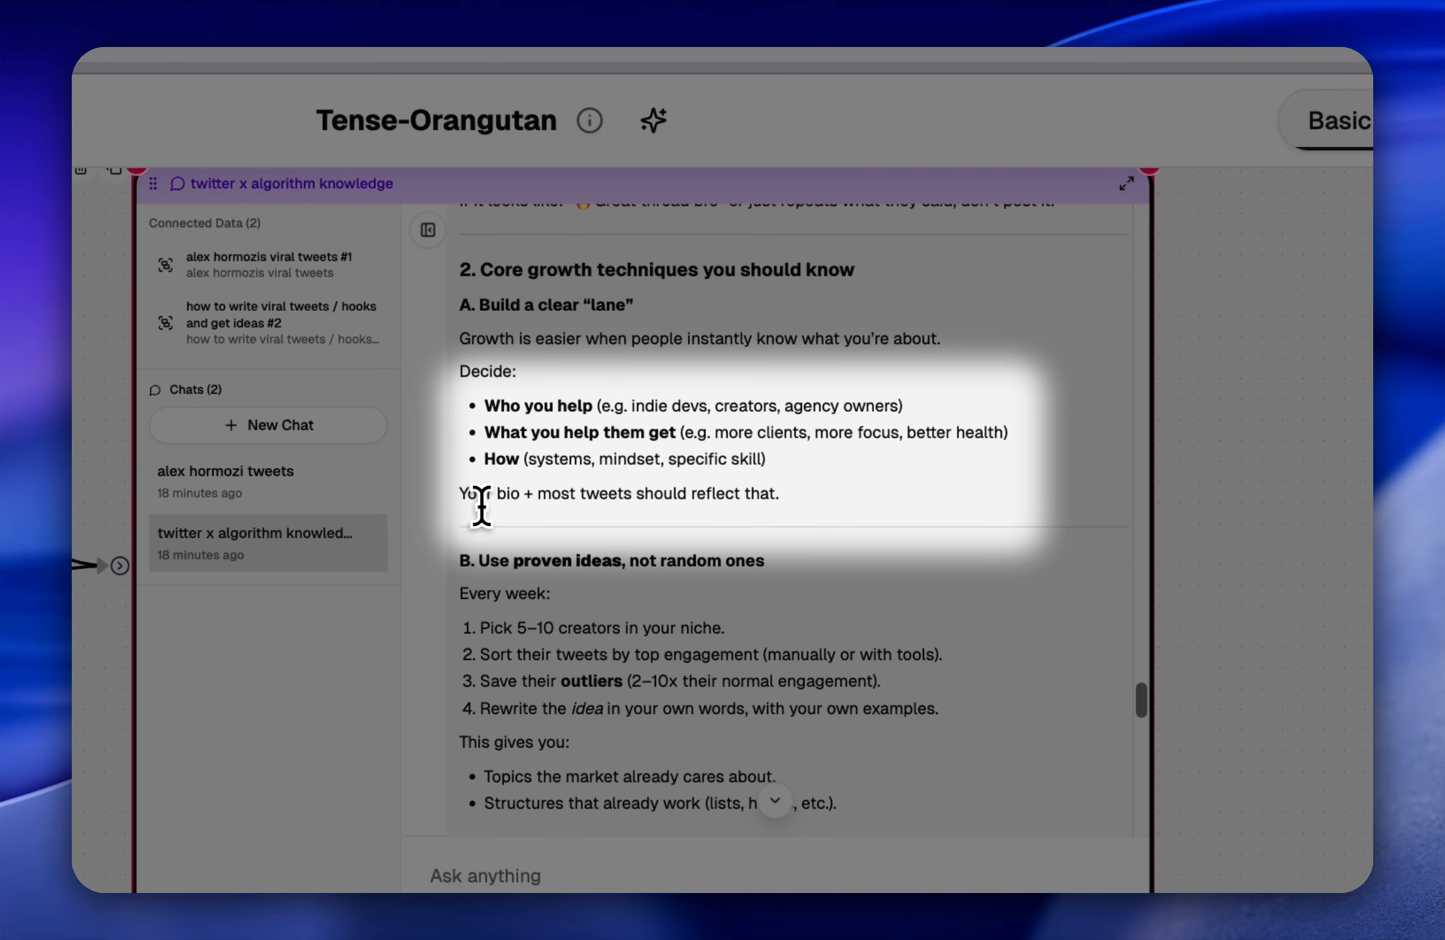
pyautogui.moveTo(779, 495); pyautogui.dragTo(592, 499)
pyautogui.click(750, 486)
pyautogui.moveTo(814, 496); pyautogui.dragTo(521, 485)
pyautogui.click(500, 481)
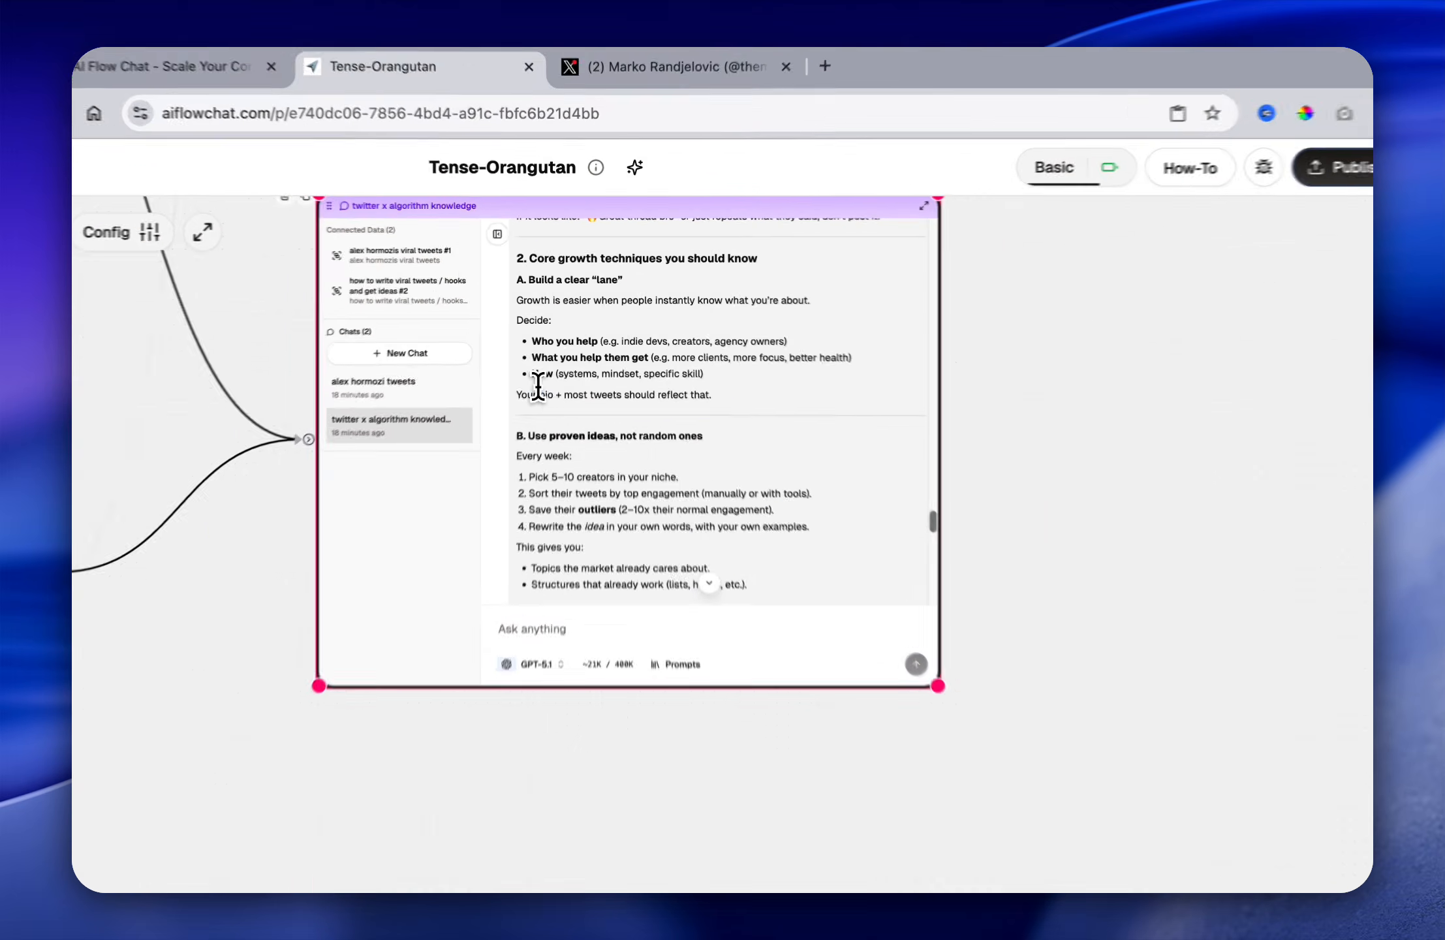
# Step: Read the remaining growth techniques, from "Use proven ideas, not random ones" through "Be patient with the new algorithm", to the answer's end
pyautogui.scroll(-3, 645, 519)
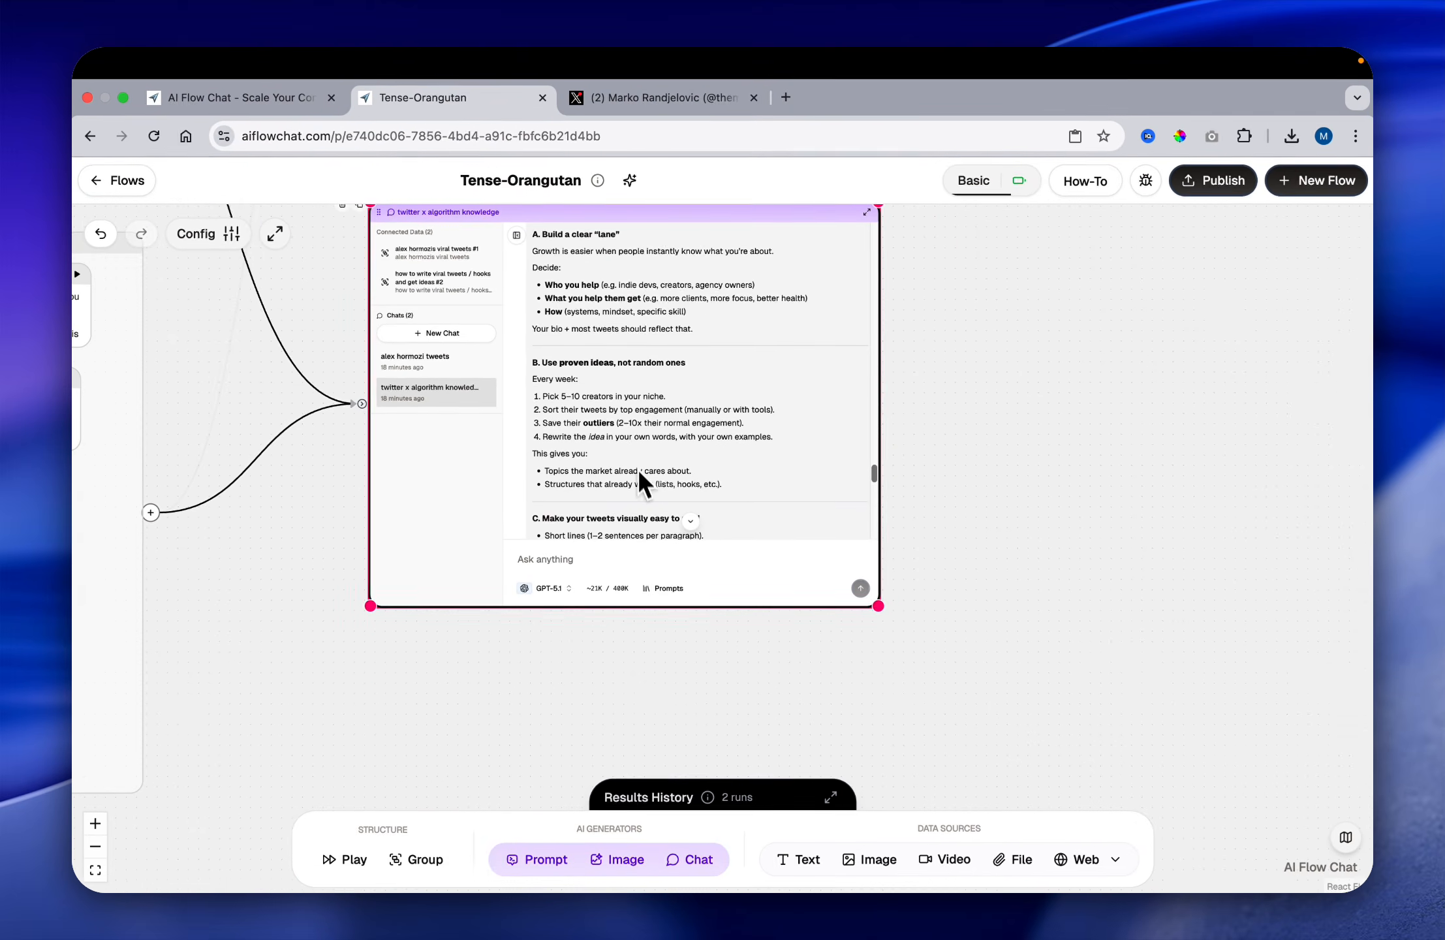
pyautogui.scroll(-1, 716, 458)
pyautogui.click(683, 555)
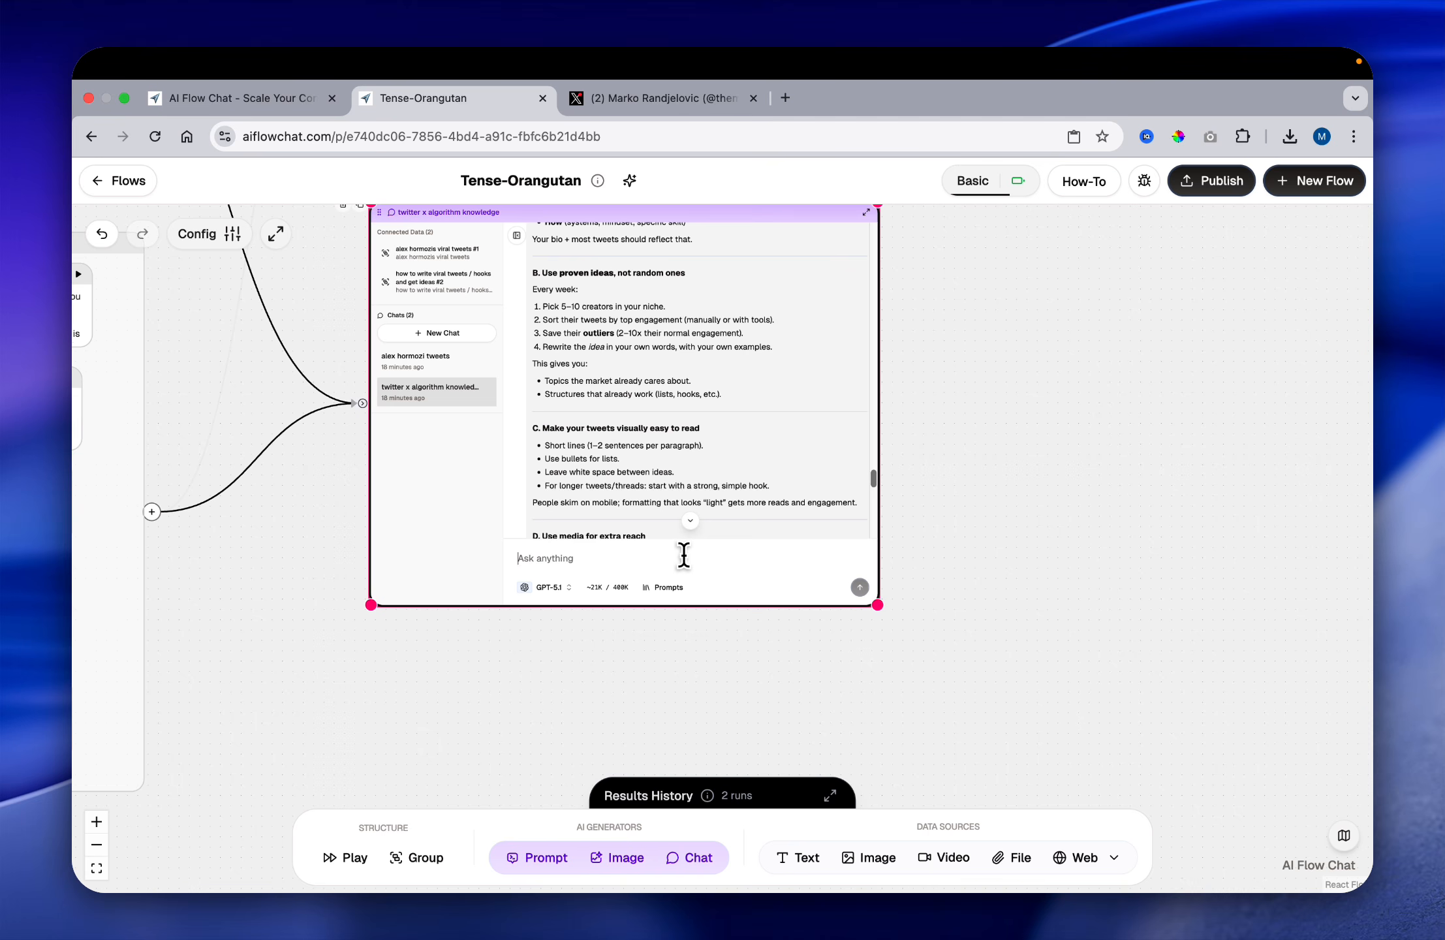
pyautogui.scroll(-3, 693, 496)
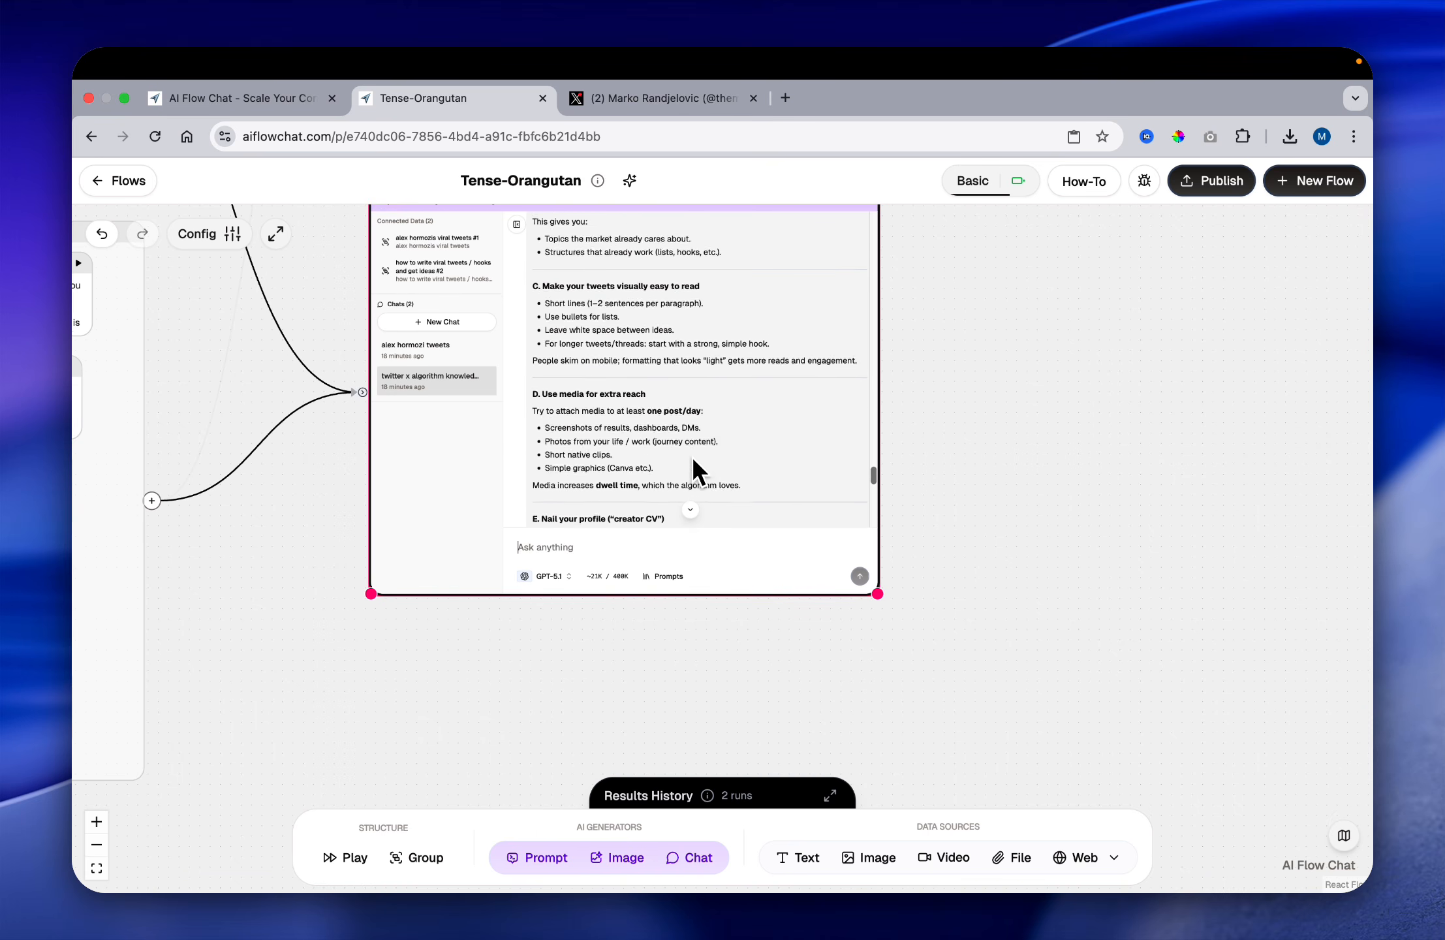
pyautogui.scroll(-5, 734, 490)
pyautogui.scroll(6, 1037, 606)
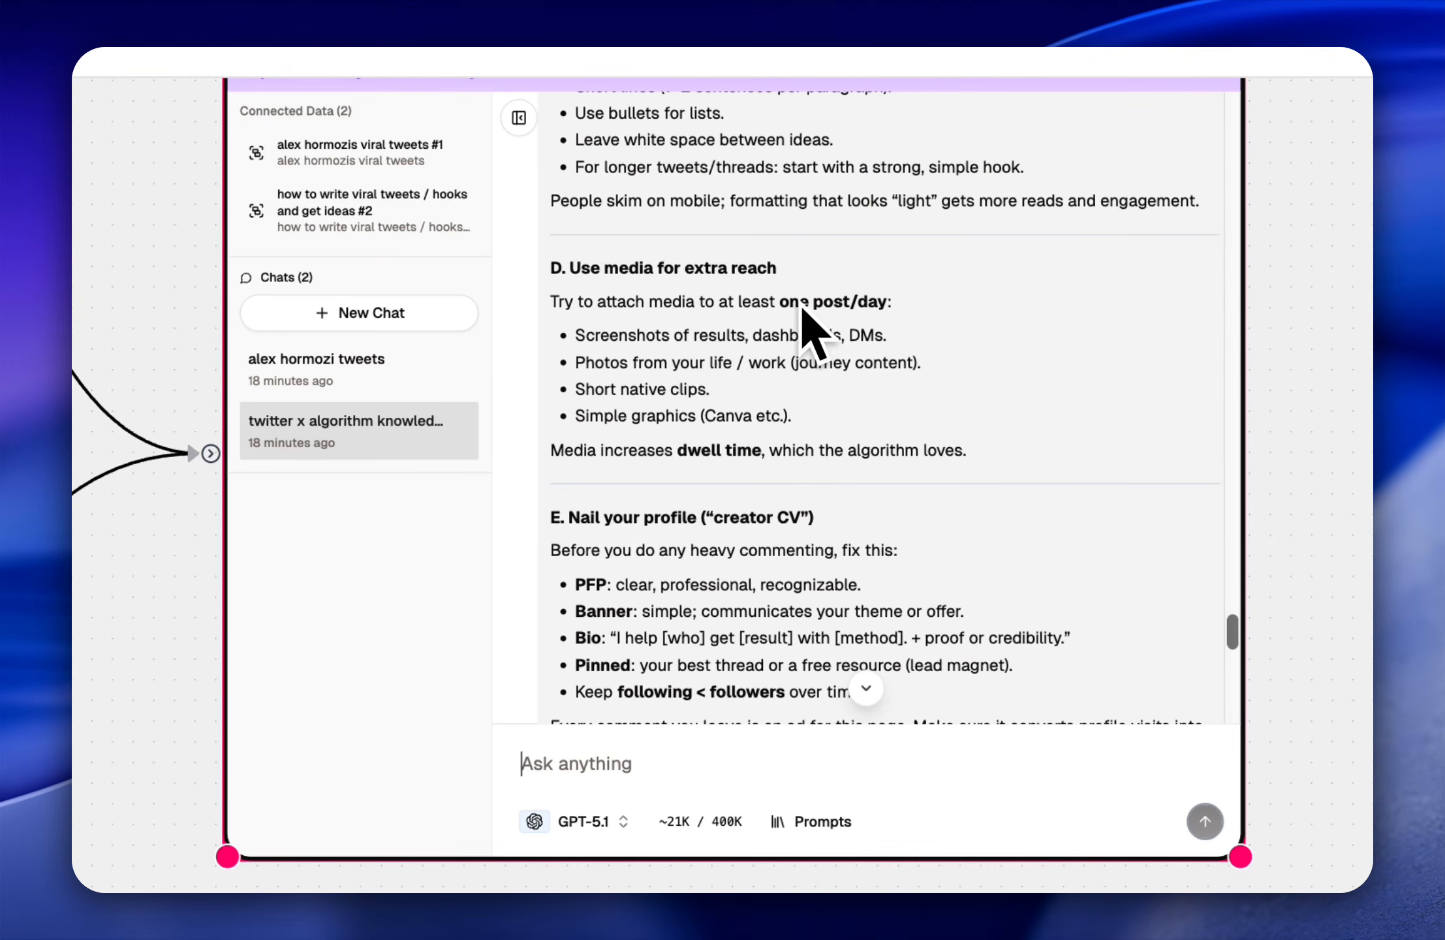
pyautogui.scroll(-3, 770, 391)
pyautogui.scroll(-12, 786, 431)
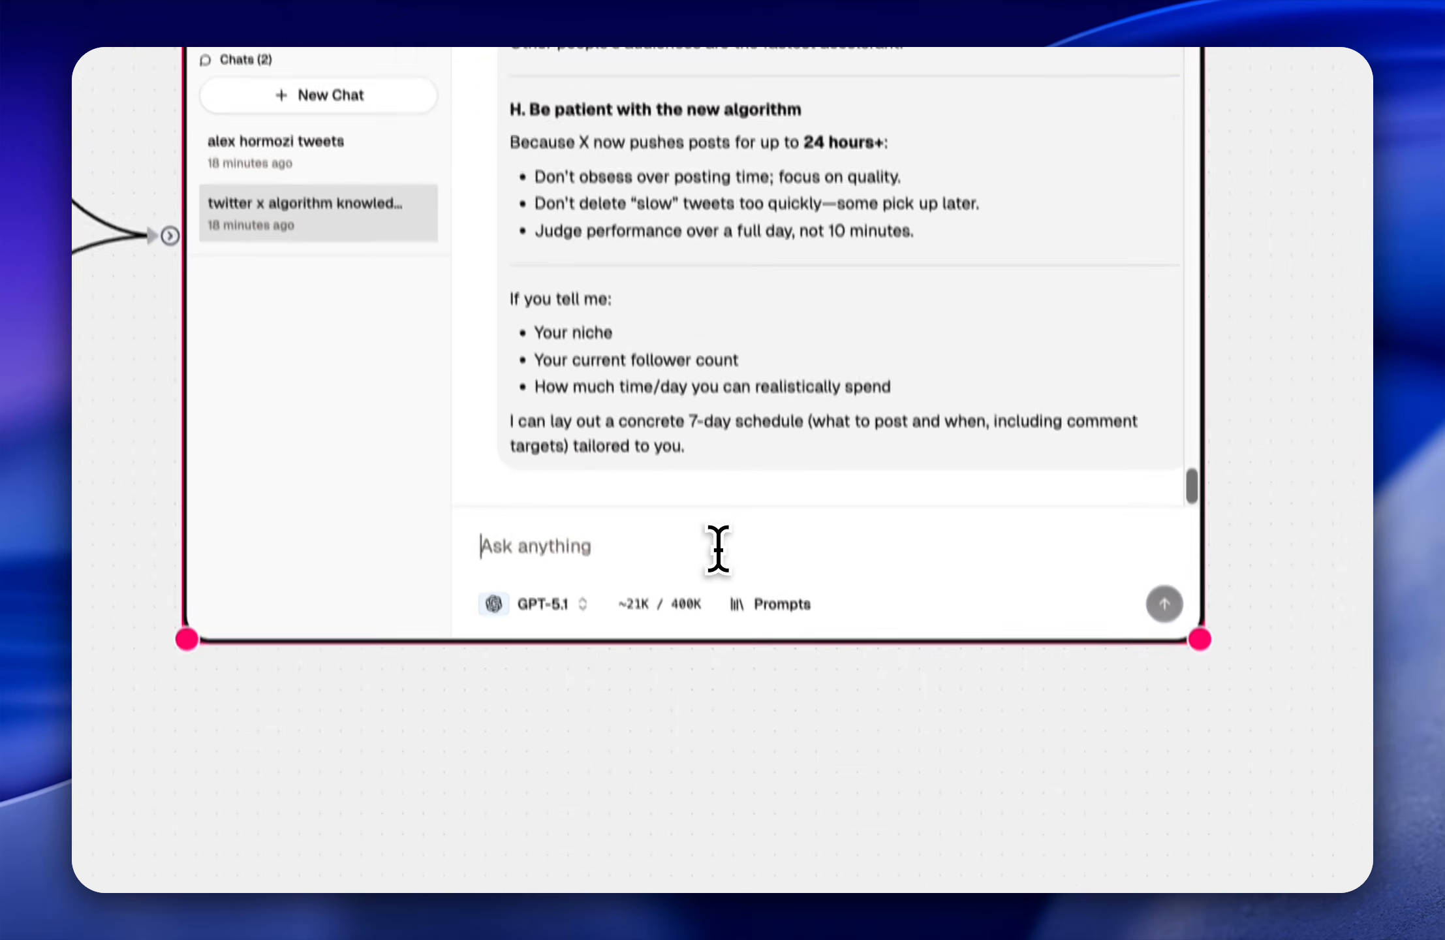
# Step: Draft the chat message "write me a profile that executes exactly this in my niche:" and select its text
pyautogui.write('write me a ')
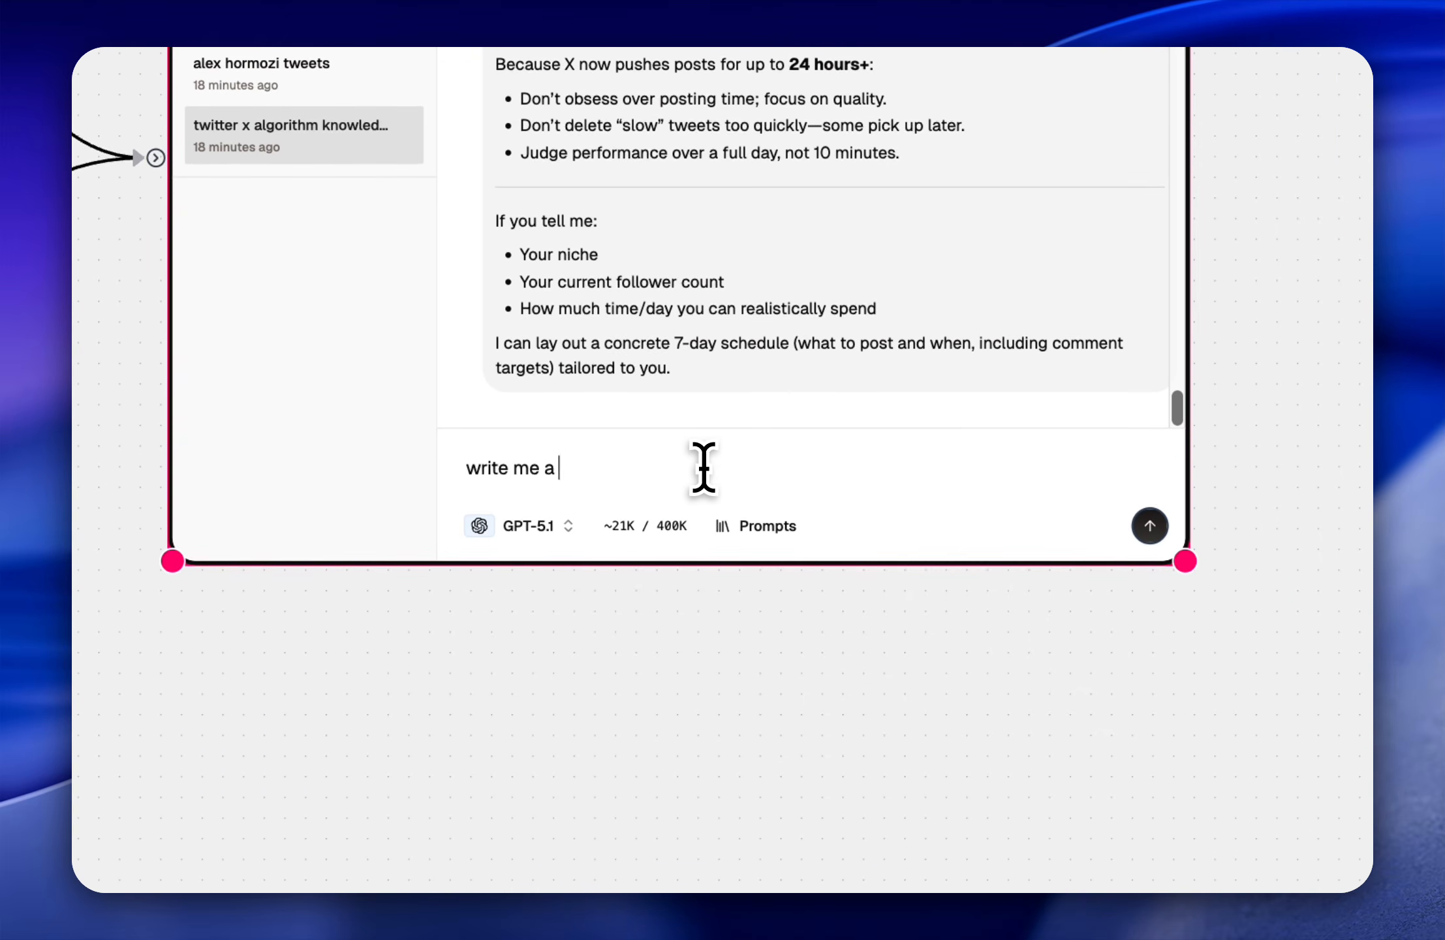
pyautogui.write('profile that executes exactly this in my n')
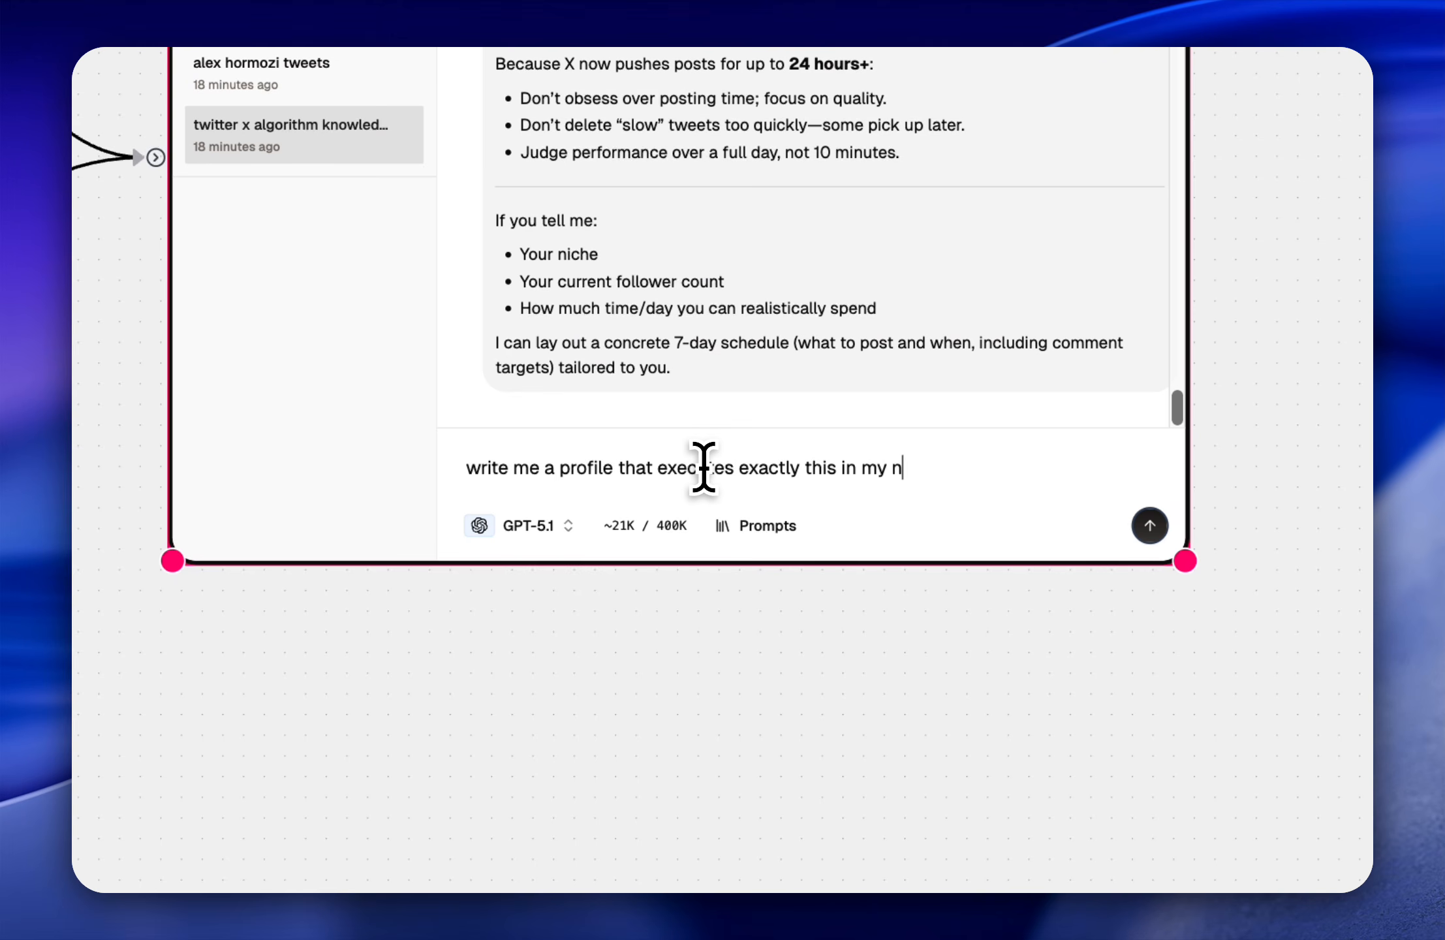
pyautogui.write(':')
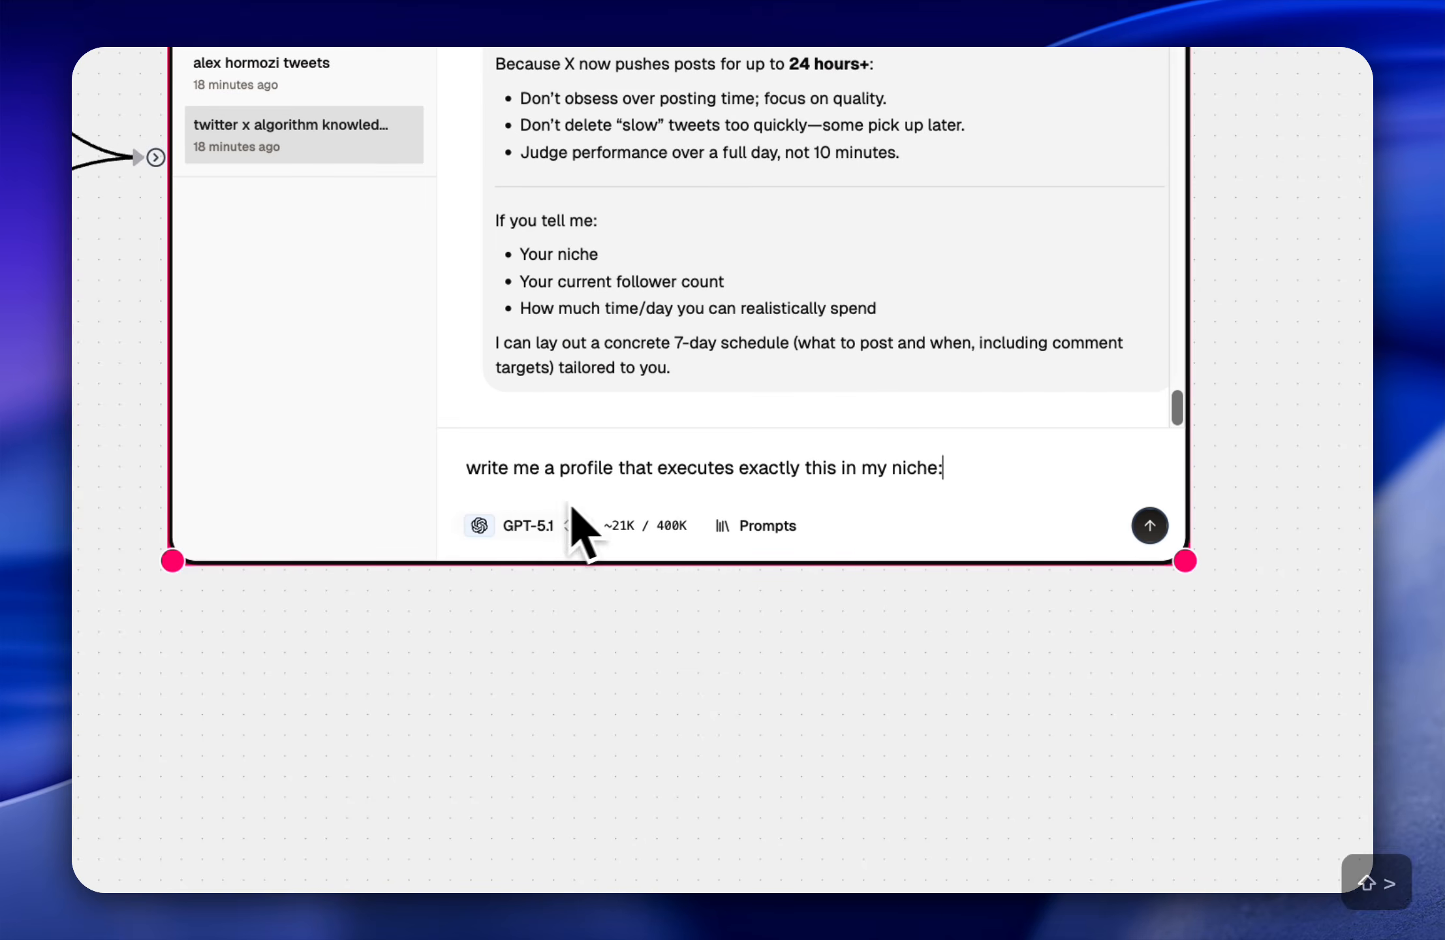
pyautogui.moveTo(1012, 481); pyautogui.dragTo(310, 376)
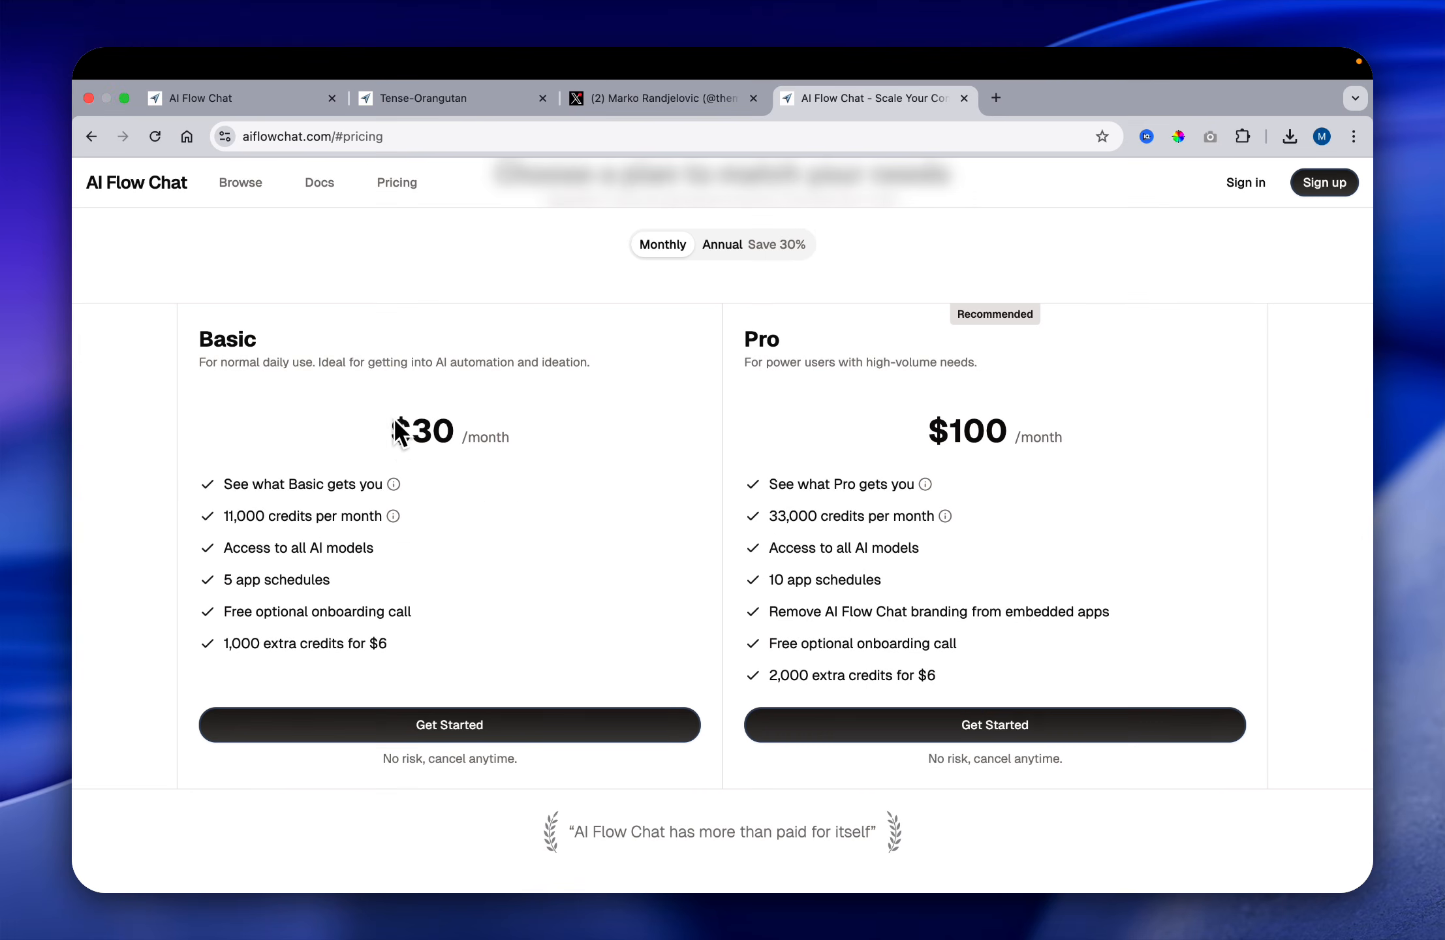
# Step: Examine the monthly Basic and Pro plans on the AI Flow Chat pricing page, highlighting Basic's price and Pro's monthly credits
pyautogui.moveTo(391, 432); pyautogui.dragTo(496, 436)
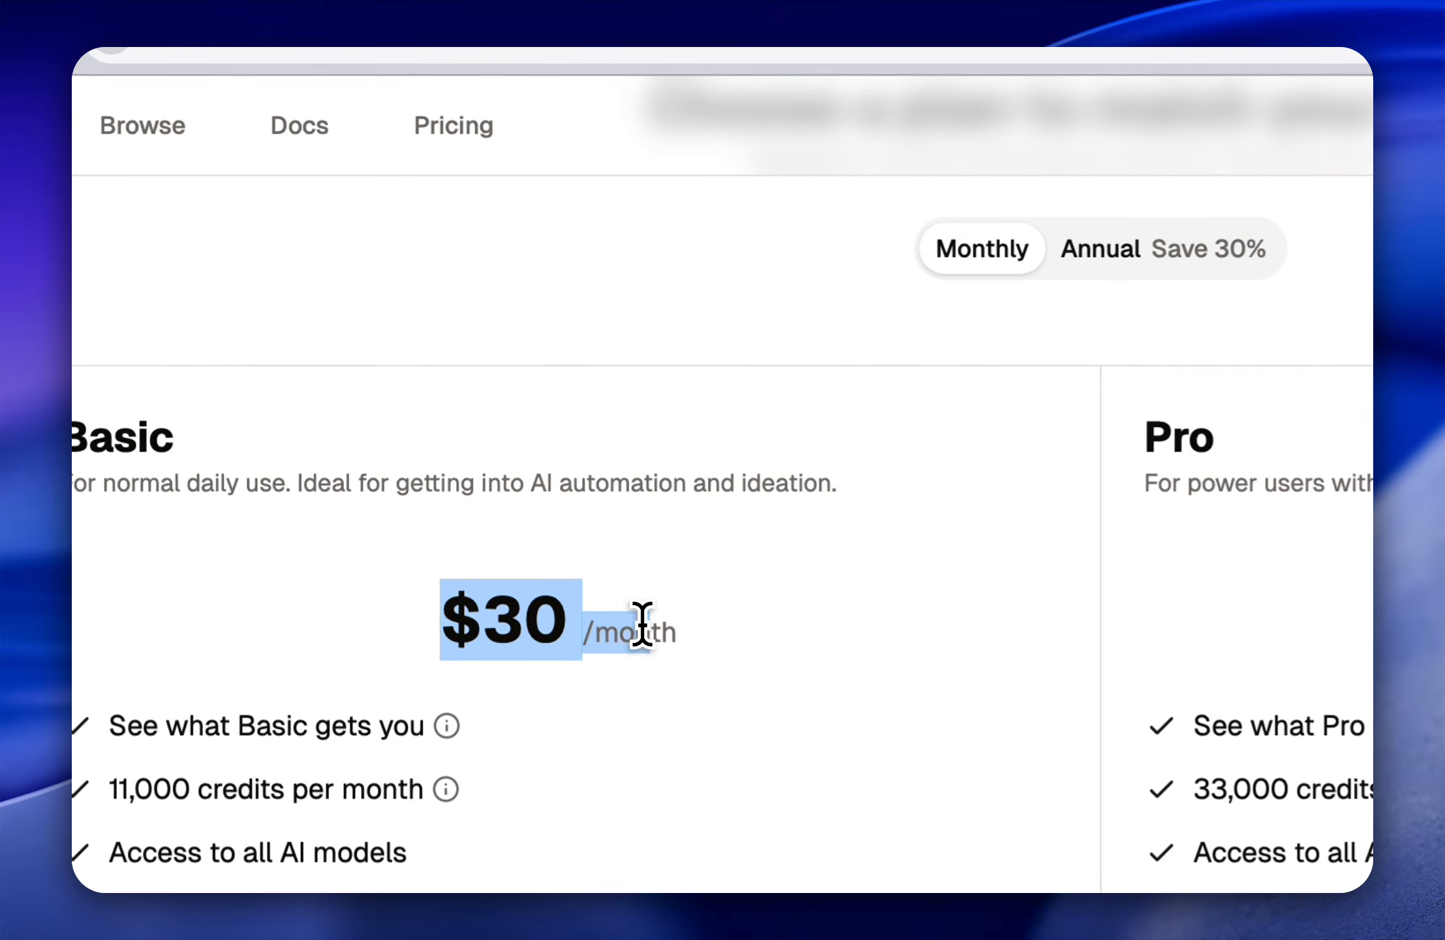
pyautogui.click(776, 312)
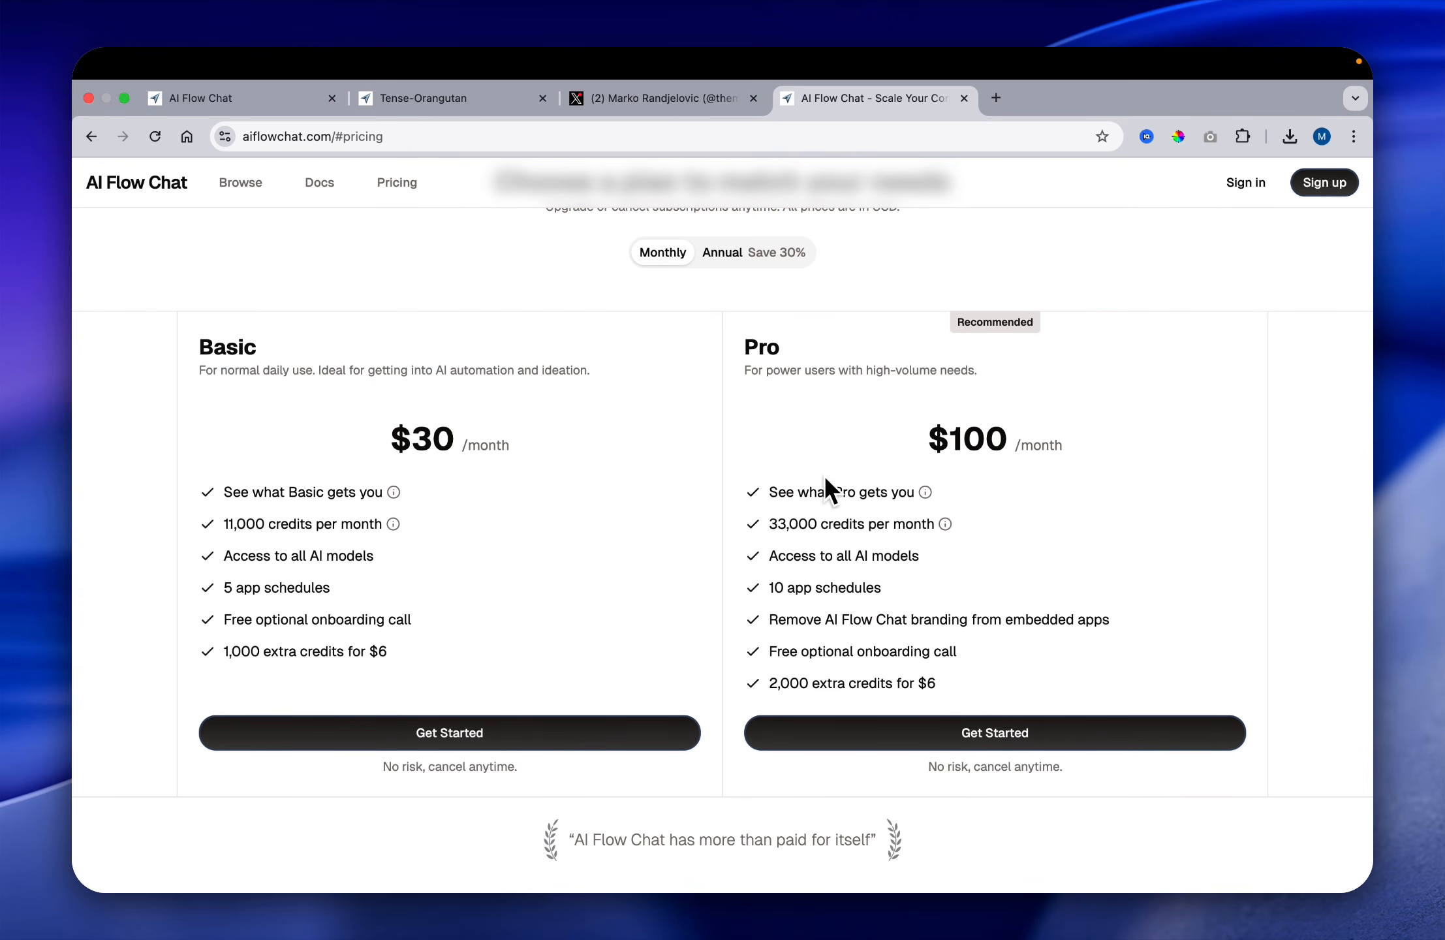
pyautogui.scroll(-1, 809, 478)
pyautogui.scroll(1, 810, 477)
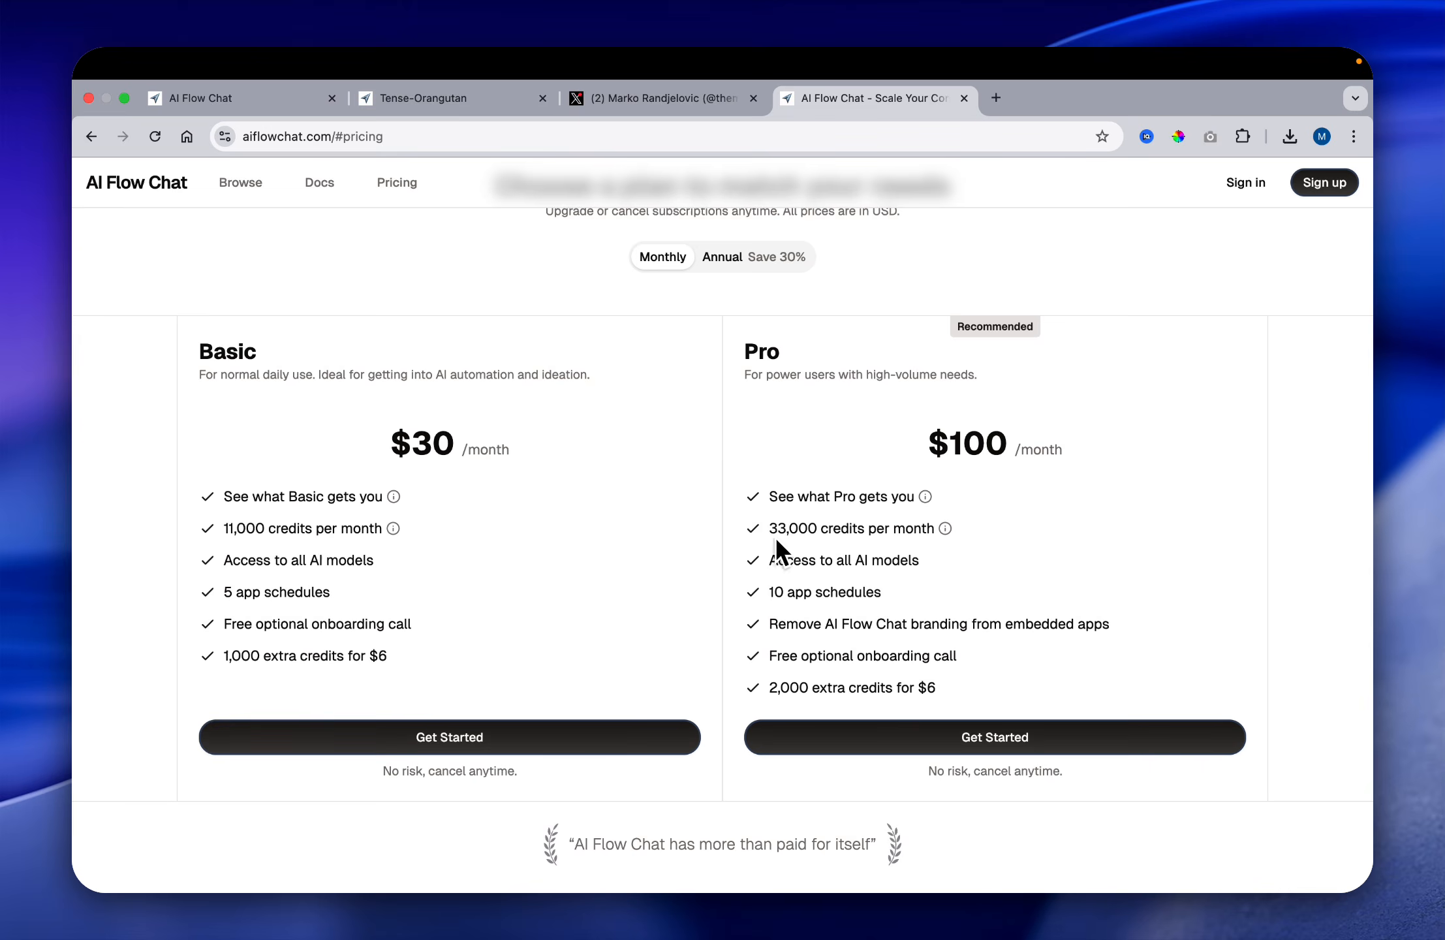
pyautogui.moveTo(772, 528); pyautogui.dragTo(934, 529)
pyautogui.click(847, 285)
# Step: Compare the Basic and Pro plans under Monthly and Annual billing, ending on Annual with the Pro Annual plan in view
pyautogui.scroll(-1, 703, 323)
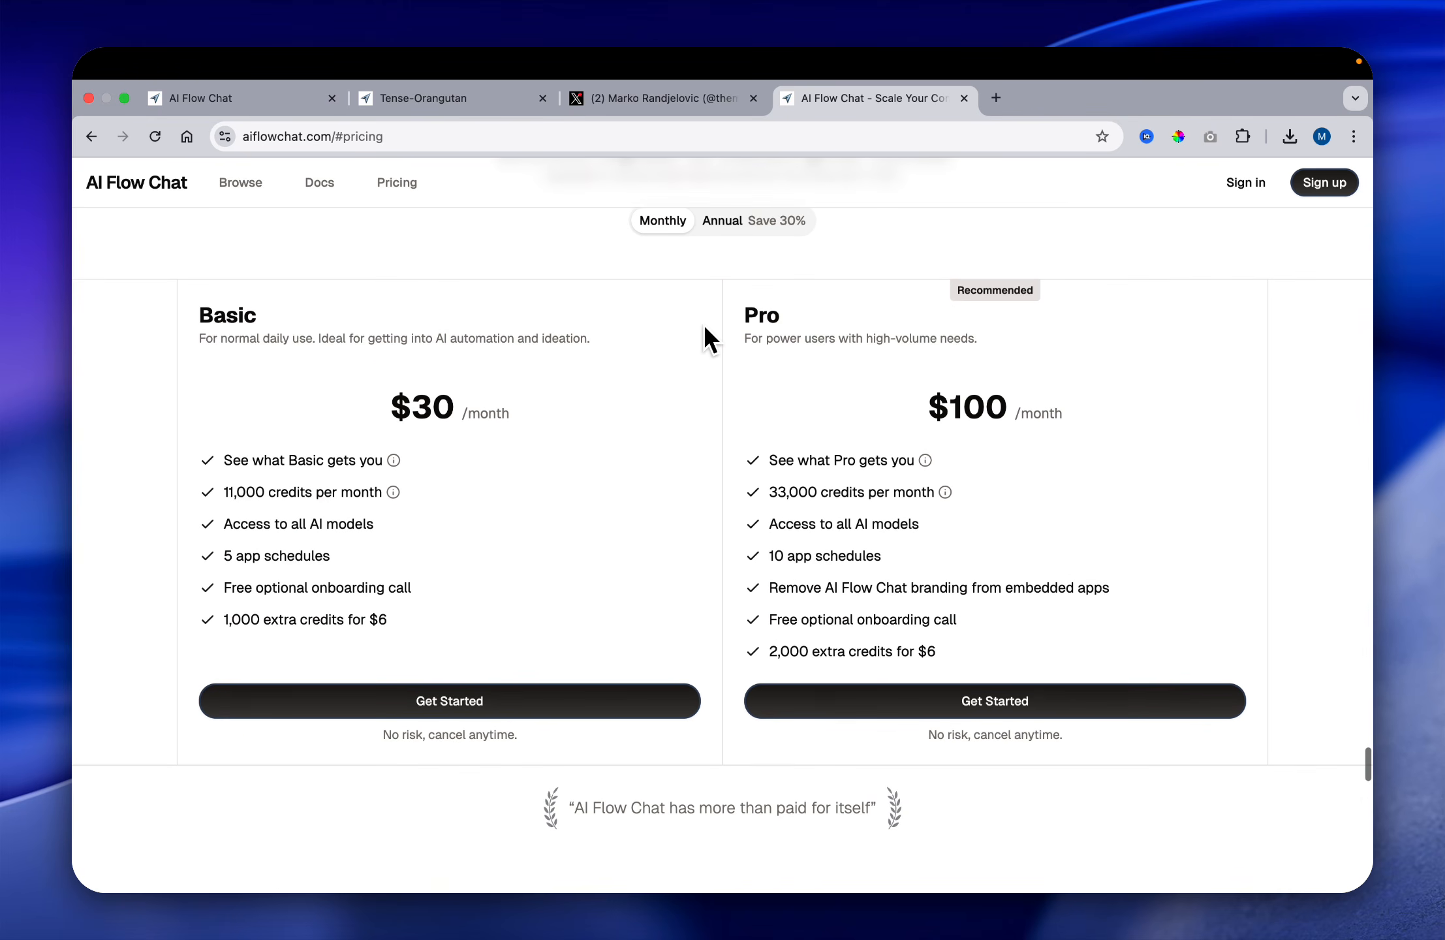
pyautogui.click(728, 221)
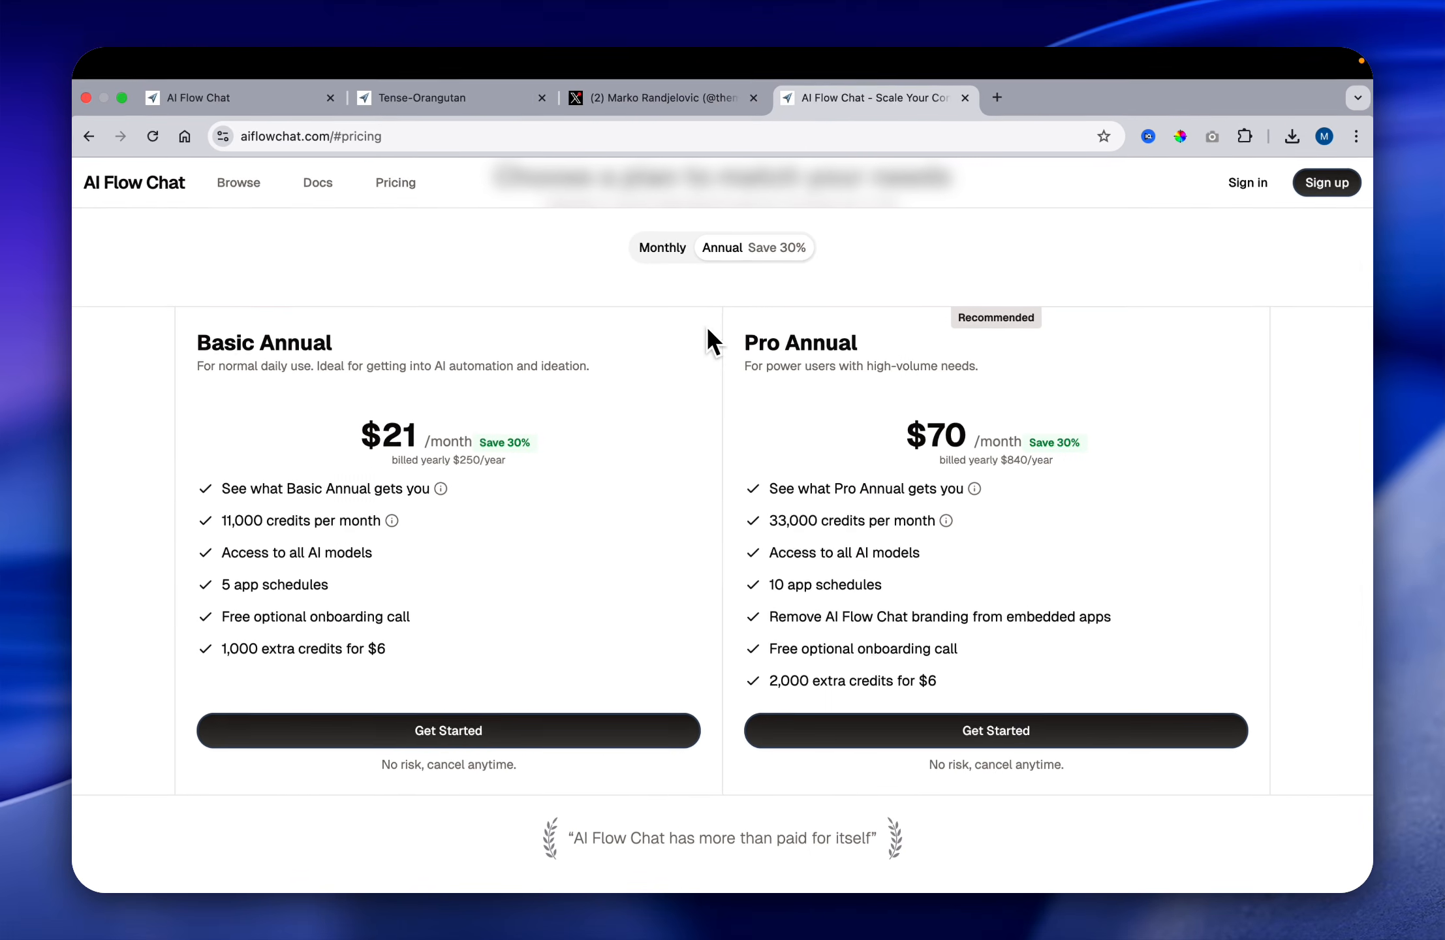
pyautogui.scroll(-1, 626, 333)
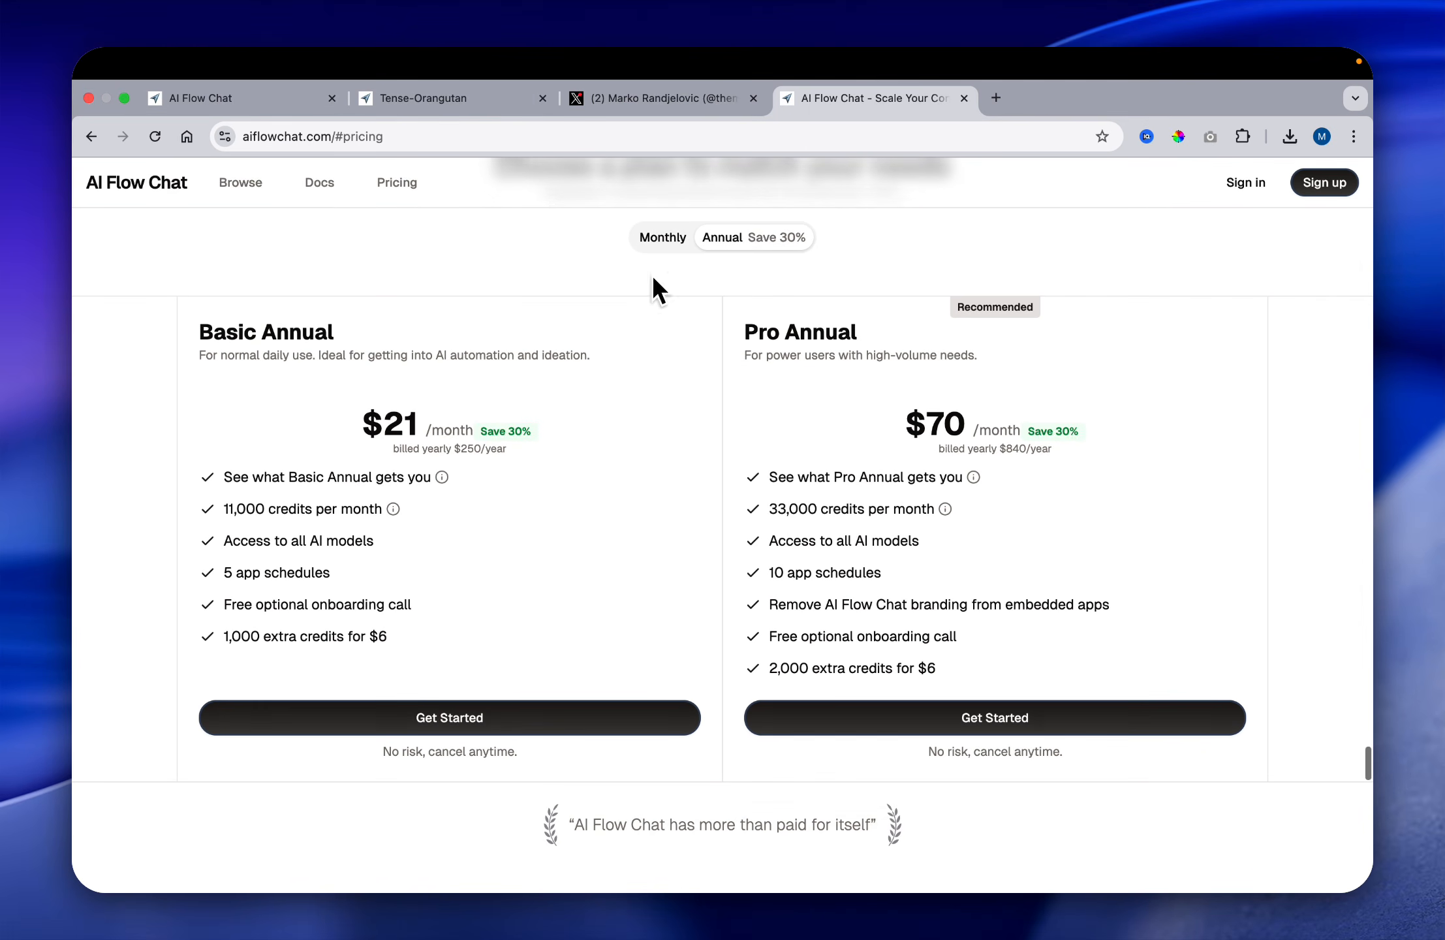
pyautogui.click(662, 240)
pyautogui.click(724, 239)
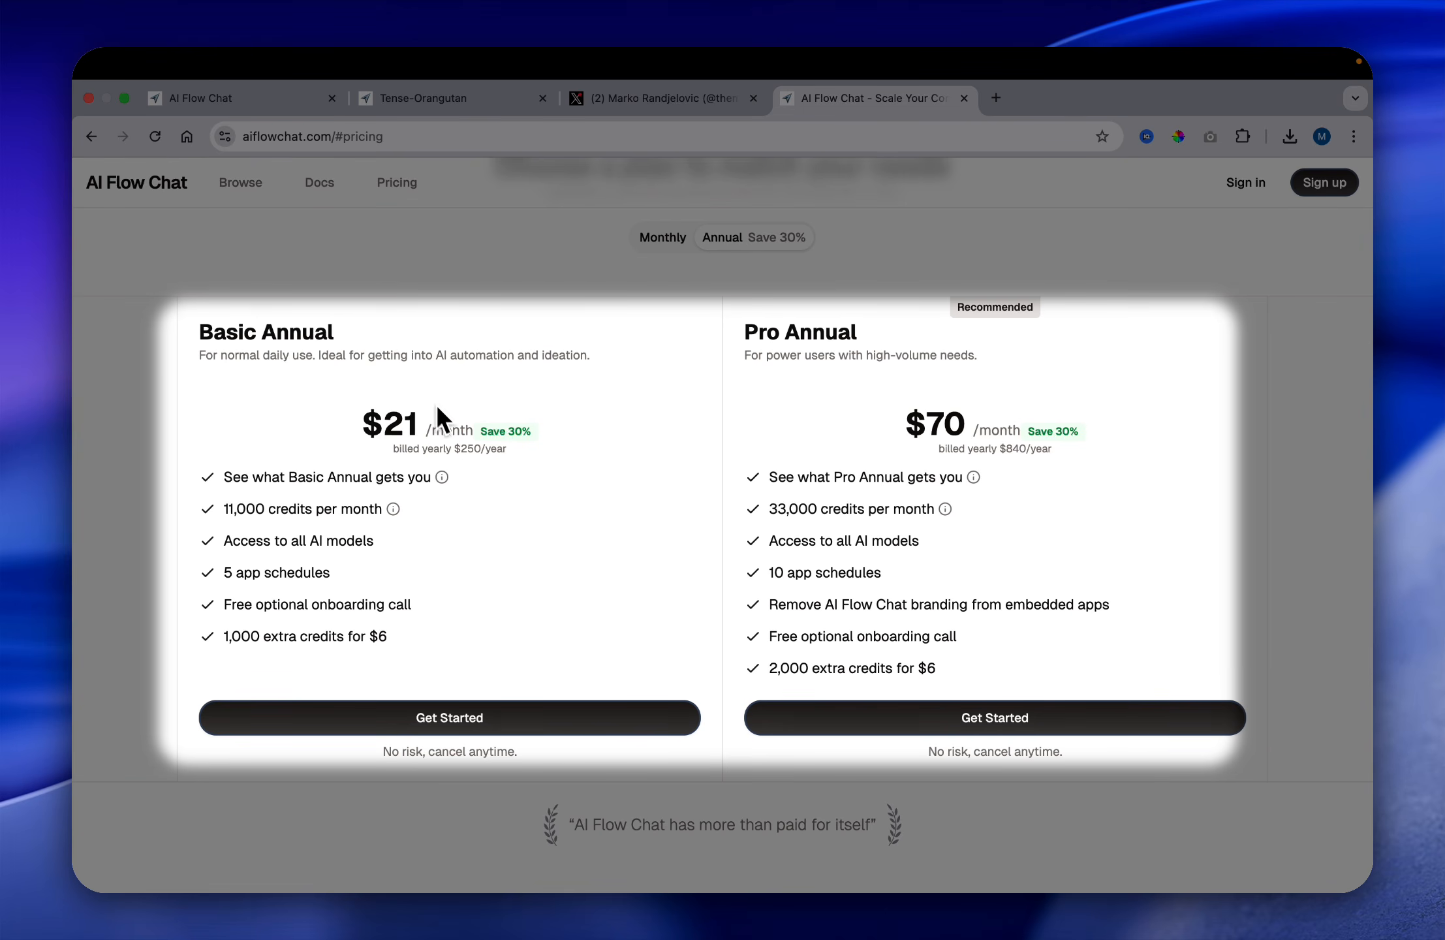
pyautogui.click(662, 239)
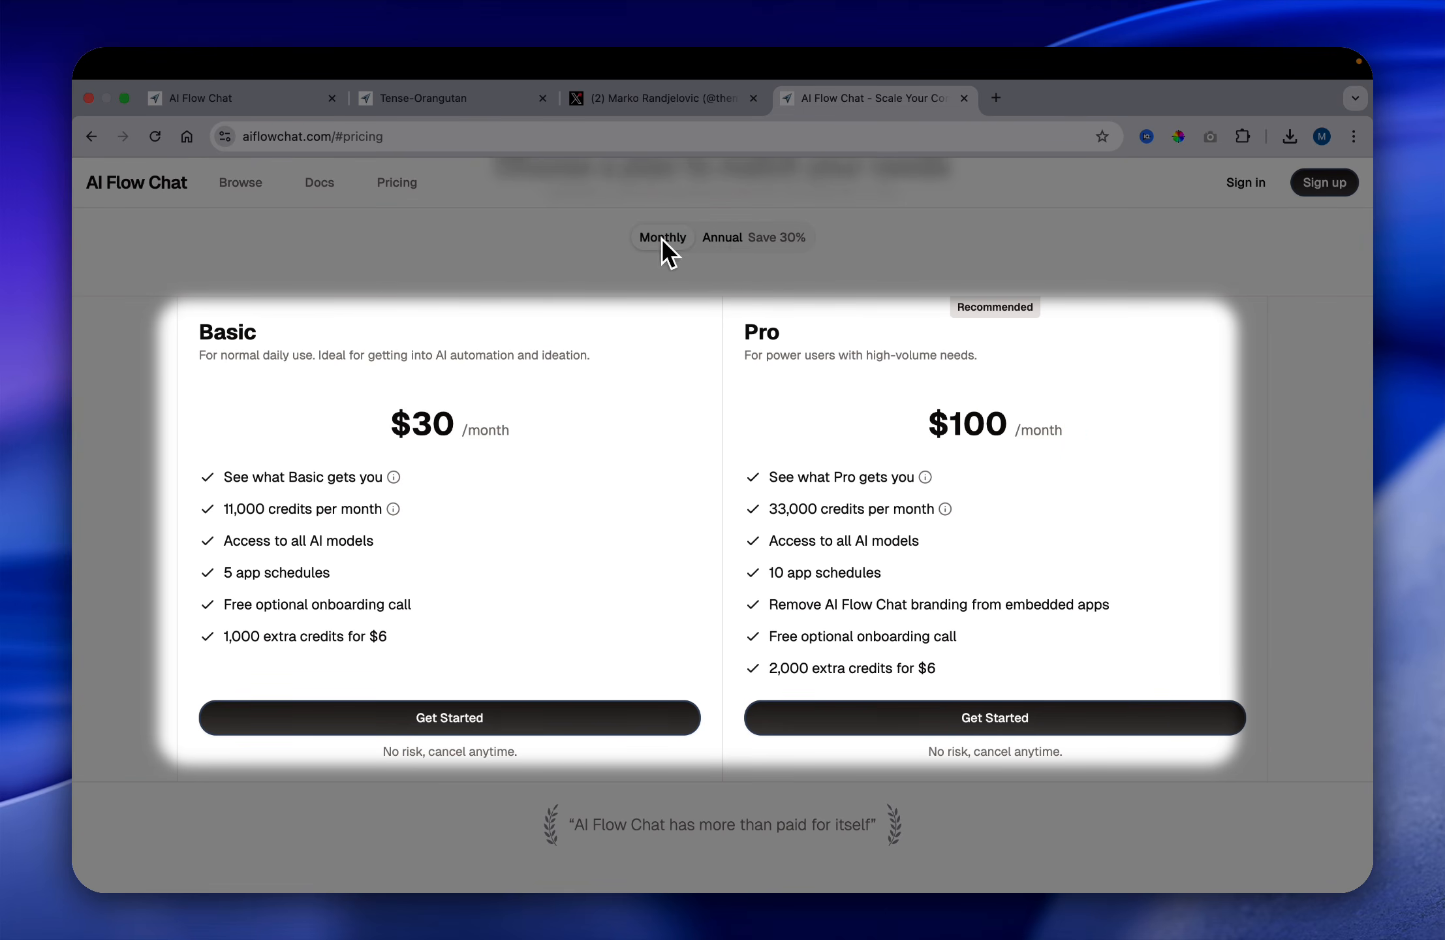
pyautogui.click(749, 237)
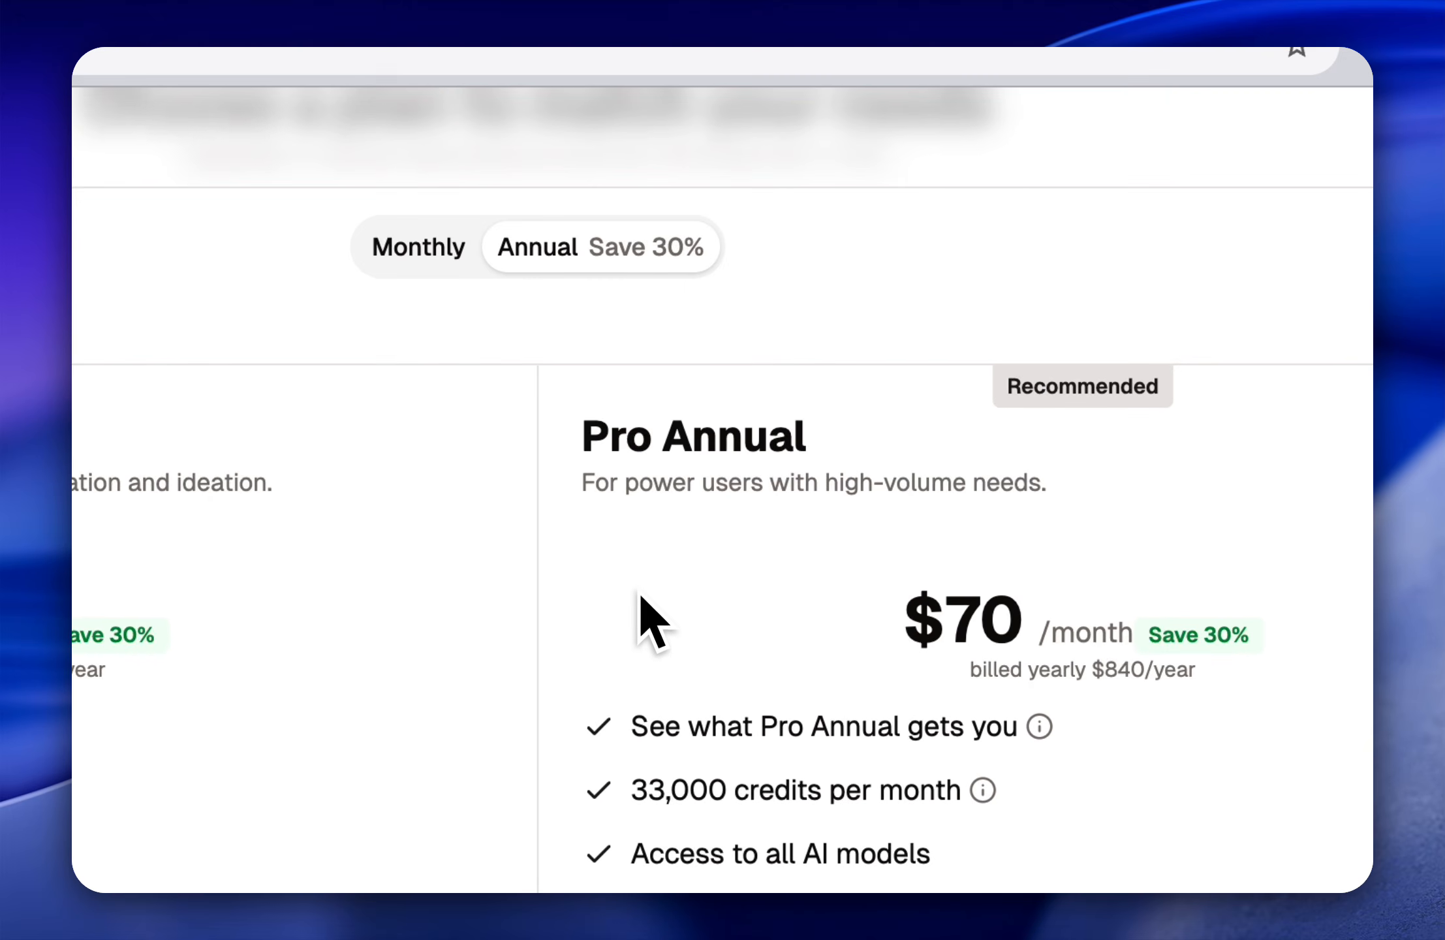
pyautogui.scroll(-1, 630, 613)
pyautogui.scroll(1, 623, 615)
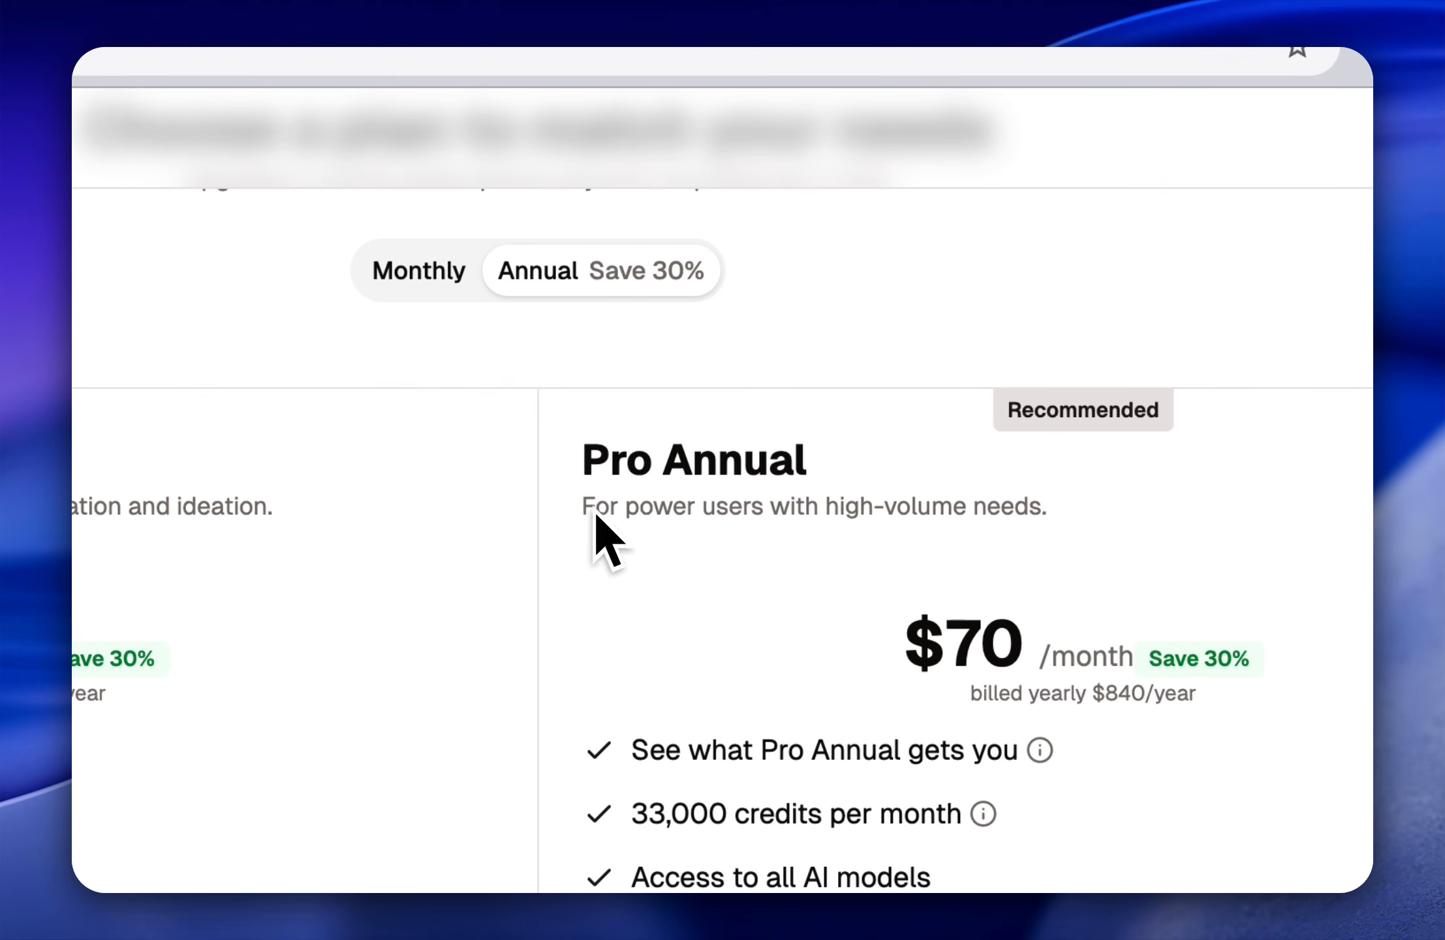